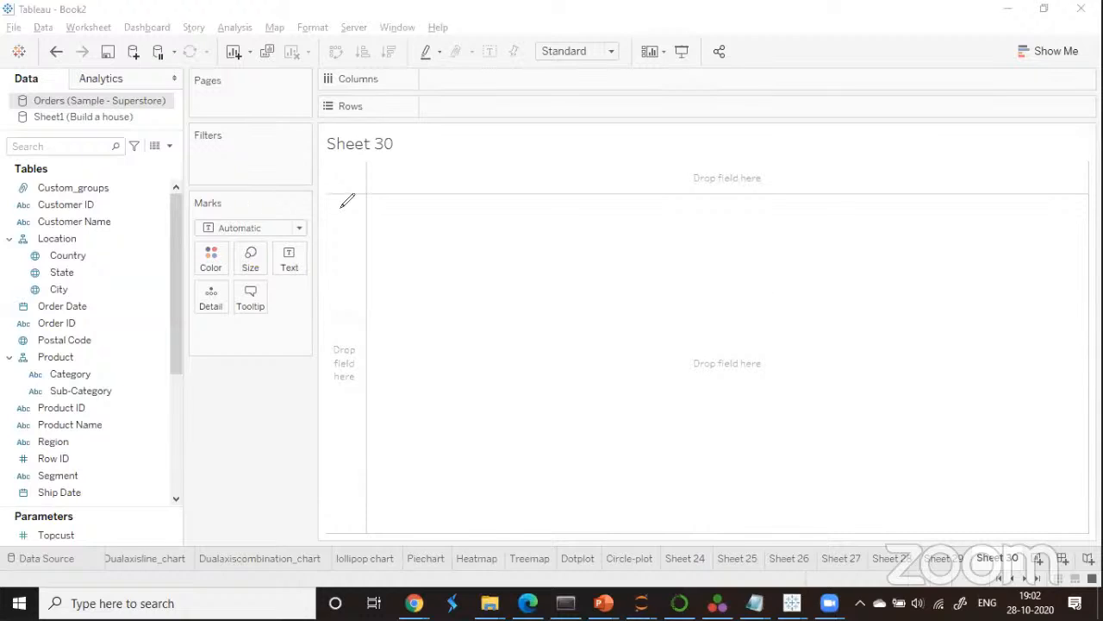
Handwrite a boxed heading "filtering" with the list Dimension filter, Date filter and Measure filters over the blank sheet, and clear the annotations.
mouse_move(432, 191)
left_mouse_down()
mouse_move(428, 235)
mouse_move(466, 193)
mouse_move(521, 203)
mouse_move(541, 185)
mouse_move(490, 226)
mouse_move(410, 200)
mouse_move(558, 222)
mouse_move(487, 230)
left_mouse_up()
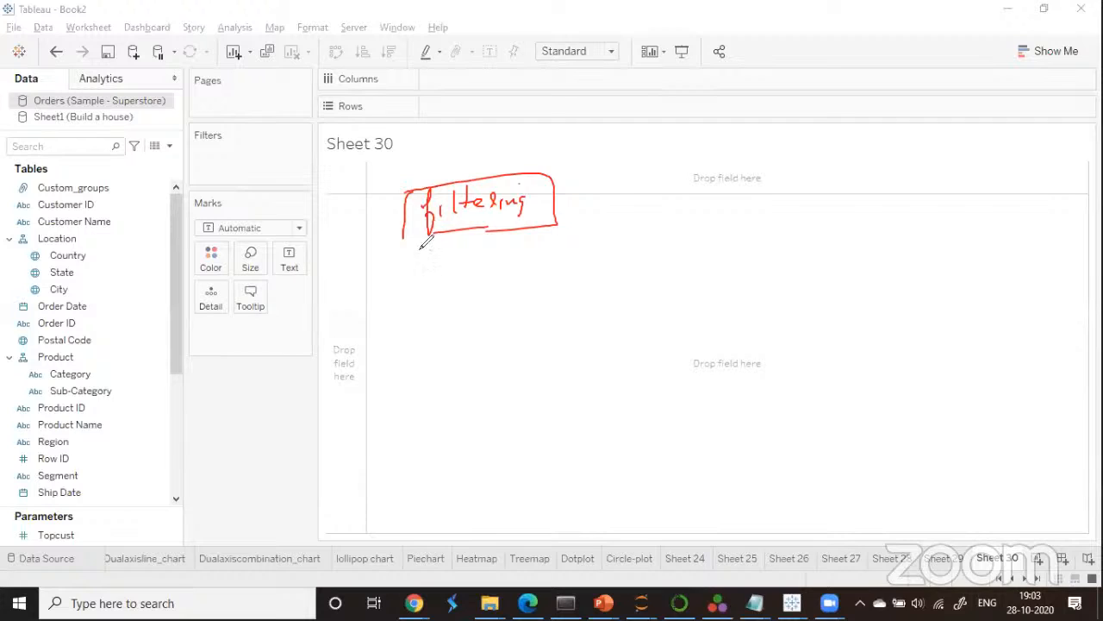
mouse_move(428, 250)
left_mouse_down()
mouse_move(422, 263)
mouse_move(481, 244)
mouse_move(517, 257)
mouse_move(561, 244)
mouse_move(405, 266)
mouse_move(411, 297)
left_mouse_up()
mouse_move(412, 283)
left_mouse_down()
mouse_move(413, 301)
mouse_move(436, 281)
left_mouse_up()
mouse_move(449, 287)
left_mouse_down()
mouse_move(475, 285)
mouse_move(479, 296)
mouse_move(493, 276)
mouse_move(539, 269)
left_mouse_up()
mouse_move(418, 312)
left_mouse_down()
mouse_move(427, 326)
mouse_move(448, 312)
mouse_move(519, 319)
mouse_move(533, 296)
mouse_move(585, 309)
left_mouse_up()
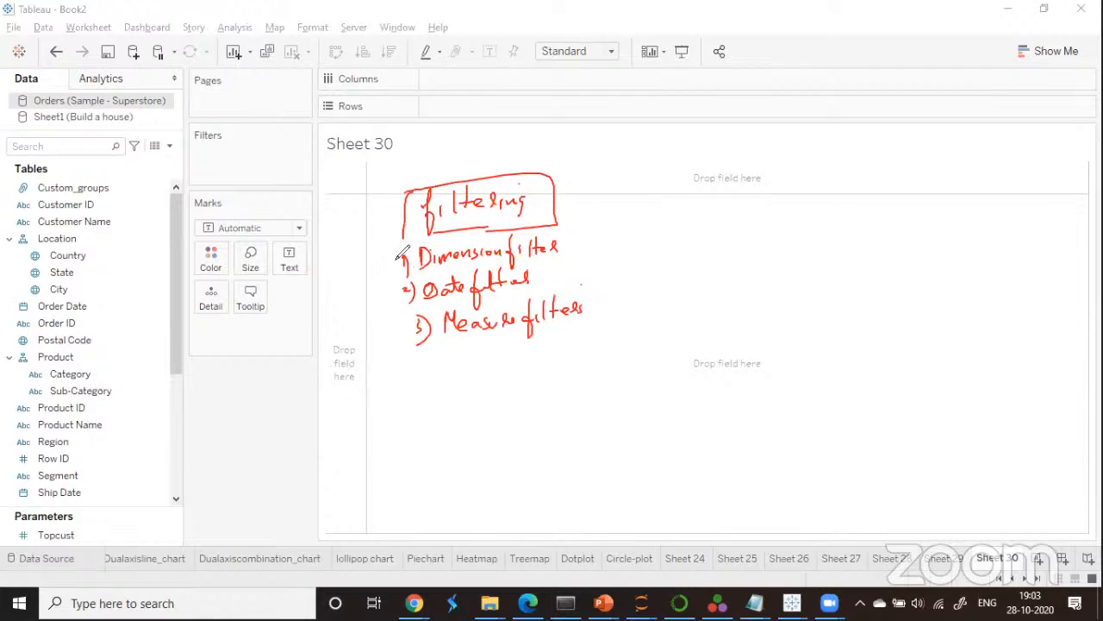
left_click(834, 145)
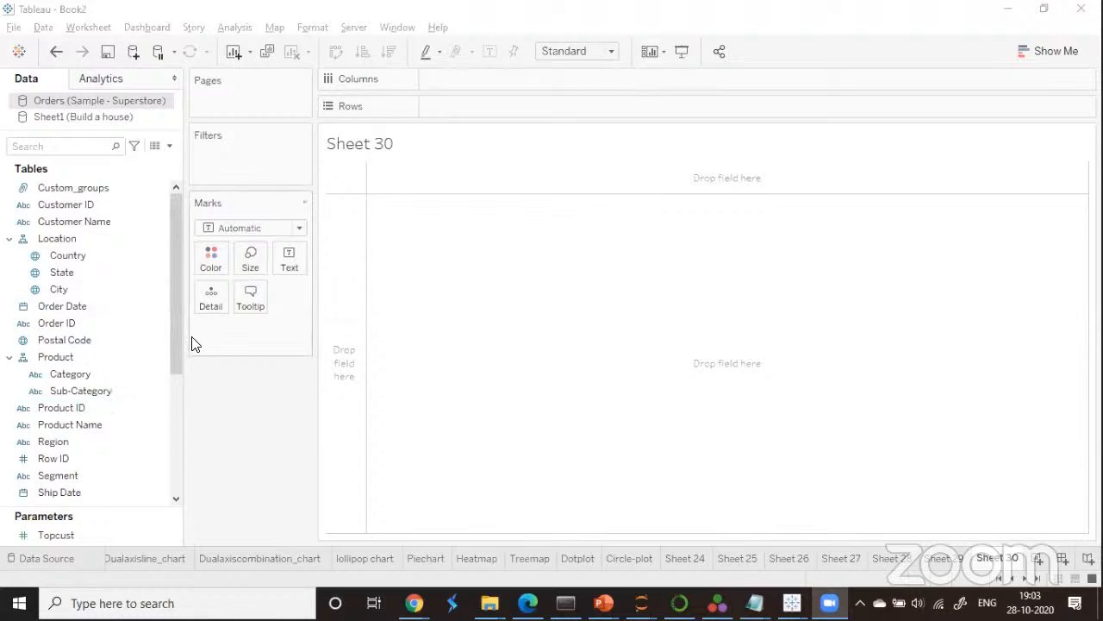
Build a bar chart with Profit as rows and Sub-Category as columns.
left_click_drag(176, 339, 174, 426)
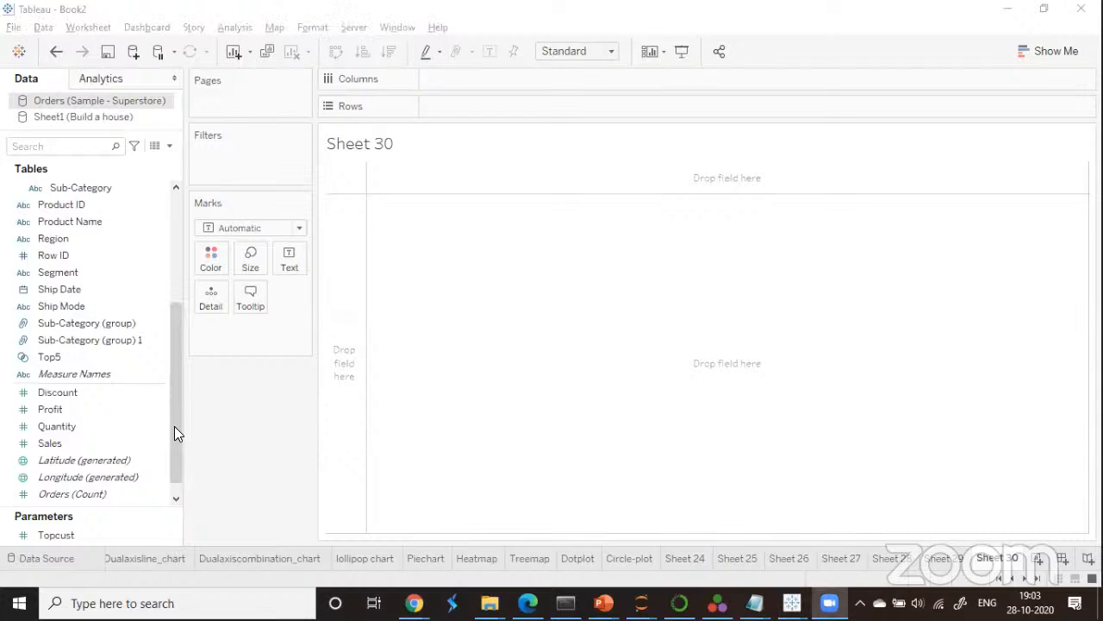
left_click_drag(141, 409, 621, 189)
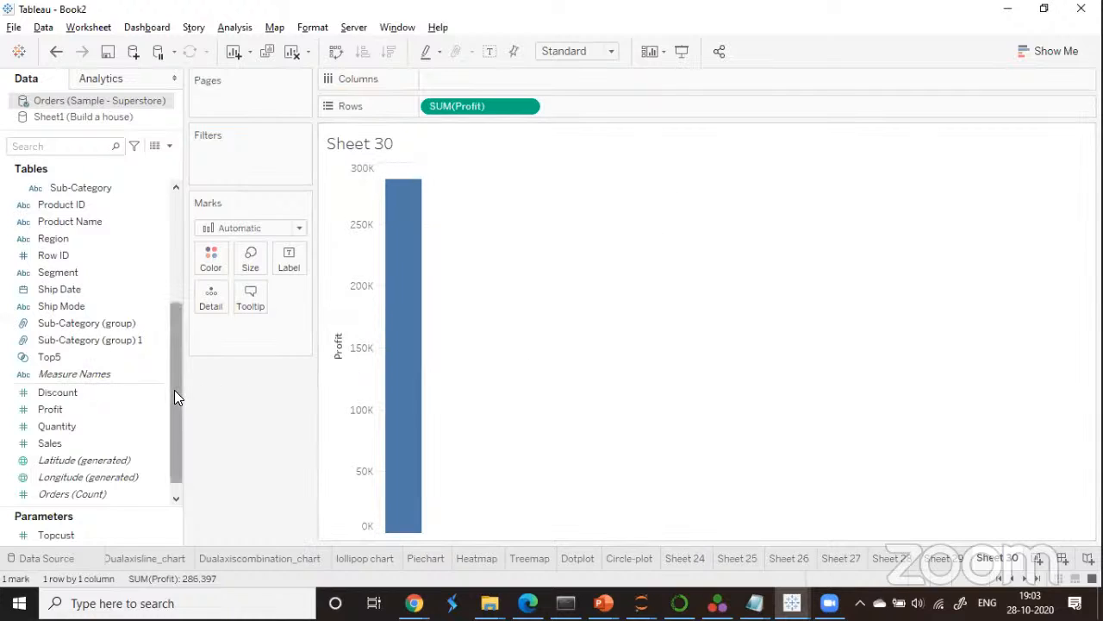
left_click_drag(174, 389, 176, 349)
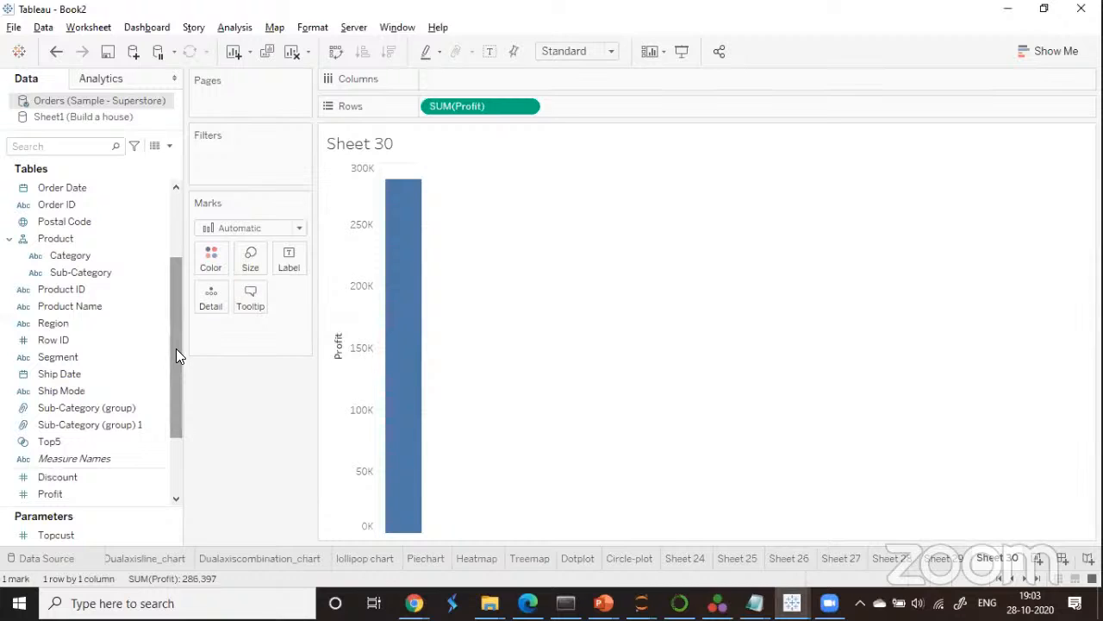
left_click_drag(176, 349, 187, 307)
left_click_drag(106, 398, 477, 89)
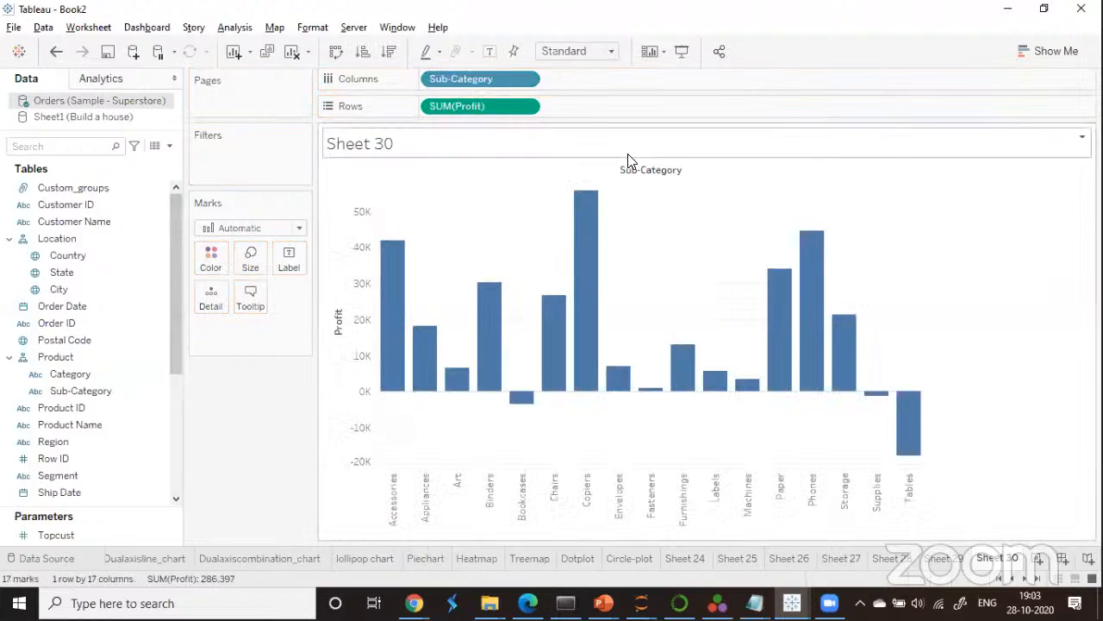
Add Sub-Category as a filter to bring up its filter settings.
left_click_drag(170, 357, 192, 480)
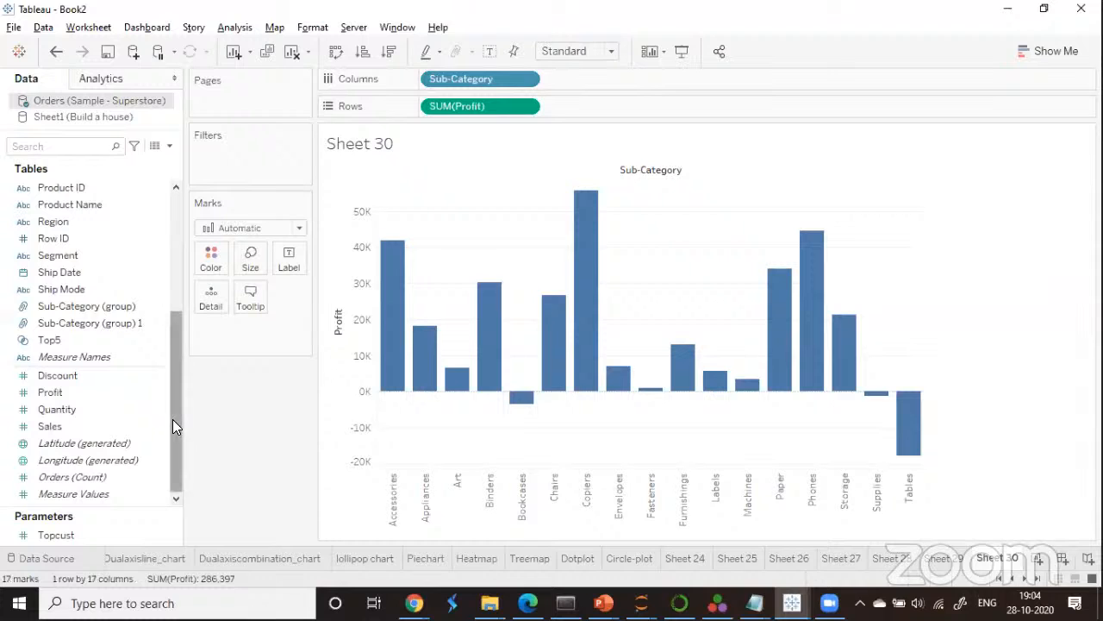
left_click_drag(172, 419, 162, 348)
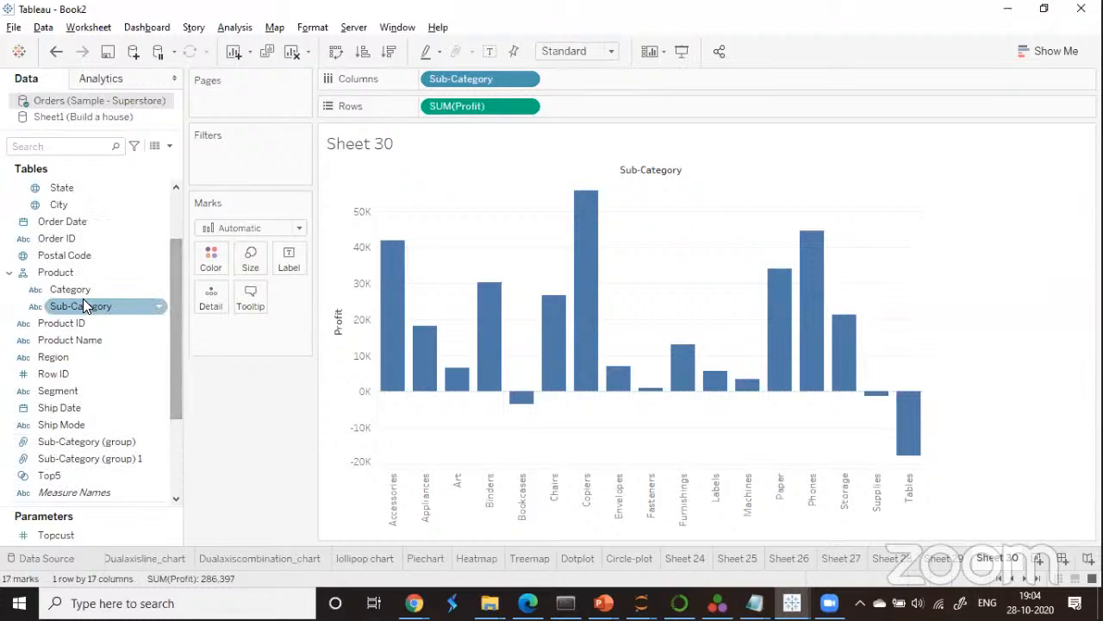
left_click_drag(83, 304, 234, 152)
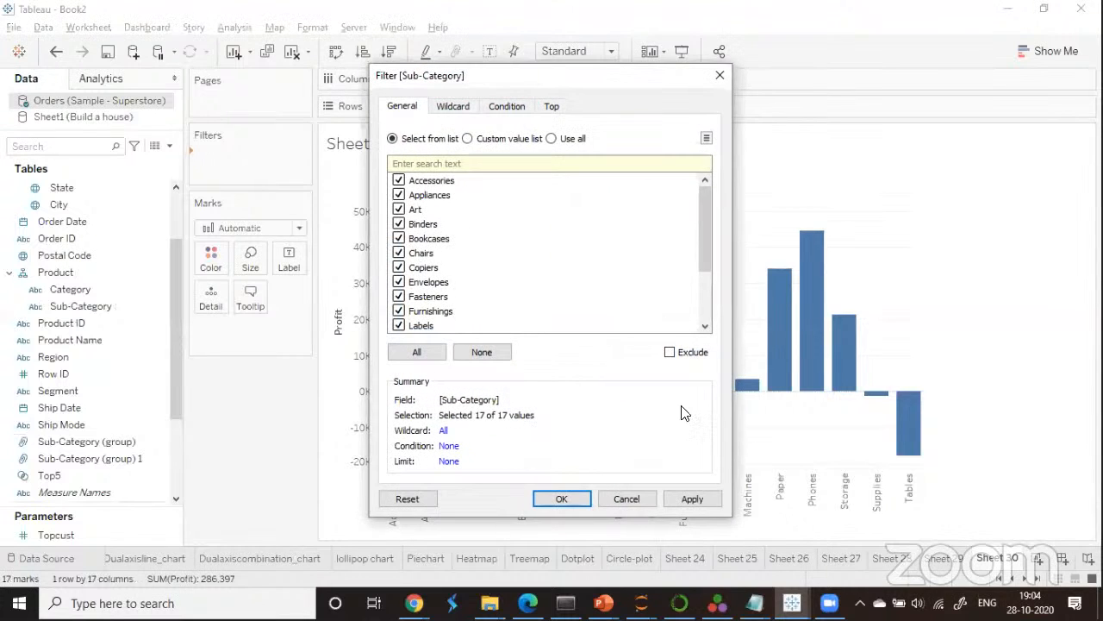
Annotate the screen beside the filter settings with the handwritten notes "filter window", "General options" and "manual filtering".
left_click(576, 42)
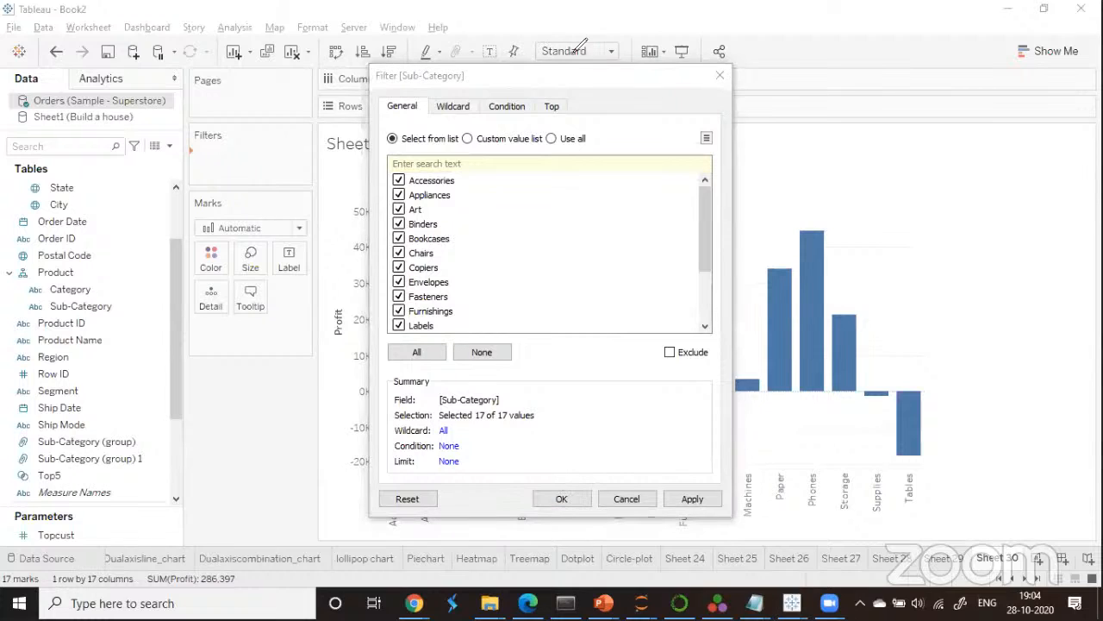
left_click_drag(616, 213, 610, 225)
left_click_drag(611, 215, 620, 225)
mouse_move(777, 172)
left_mouse_down()
mouse_move(775, 203)
mouse_move(781, 180)
left_mouse_up()
mouse_move(787, 177)
left_mouse_down()
mouse_move(786, 189)
mouse_move(826, 169)
mouse_move(917, 172)
left_mouse_up()
left_click_drag(862, 199, 916, 197)
left_click_drag(926, 179, 927, 160)
mouse_move(764, 166)
left_mouse_down()
mouse_move(749, 207)
mouse_move(766, 205)
left_mouse_up()
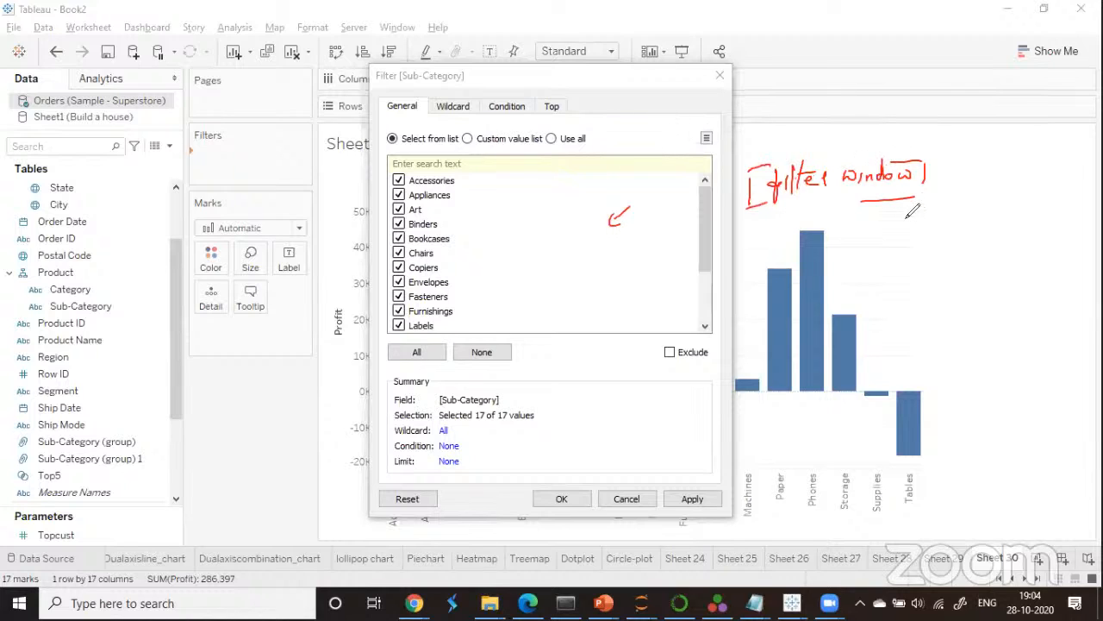
left_click_drag(912, 214, 911, 225)
left_click_drag(925, 218, 1062, 203)
mouse_move(958, 250)
left_mouse_down()
mouse_move(1015, 248)
mouse_move(1026, 224)
mouse_move(1076, 233)
mouse_move(1079, 250)
left_mouse_up()
left_click_drag(1029, 257, 1069, 248)
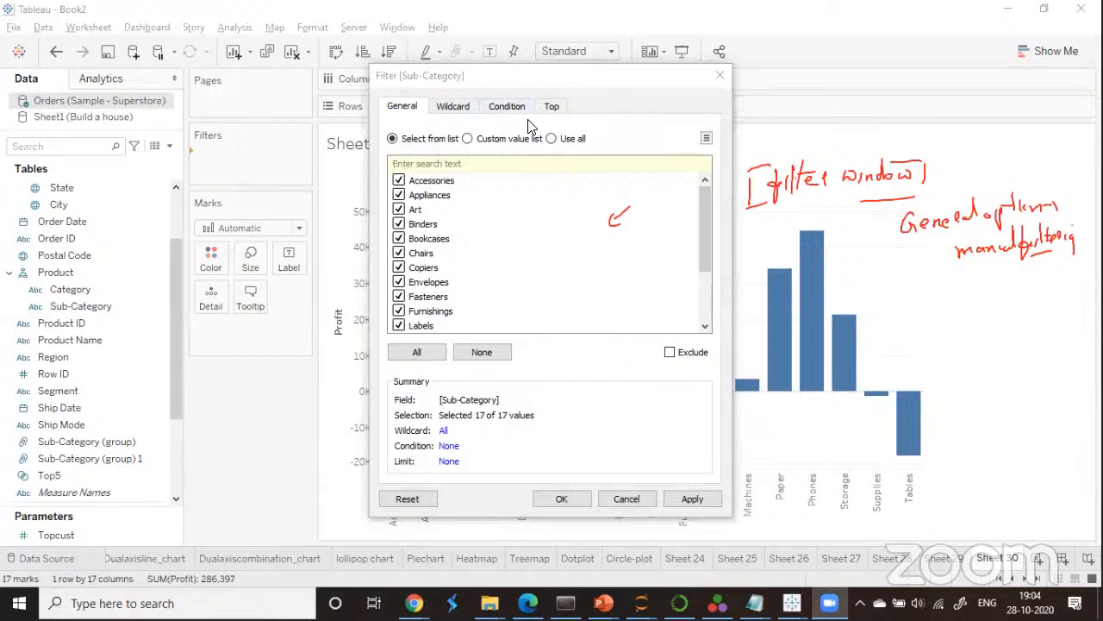
Move the filter window off the chart and apply the Sub-Category filter without Accessories, Appliances and Art.
left_click(500, 75)
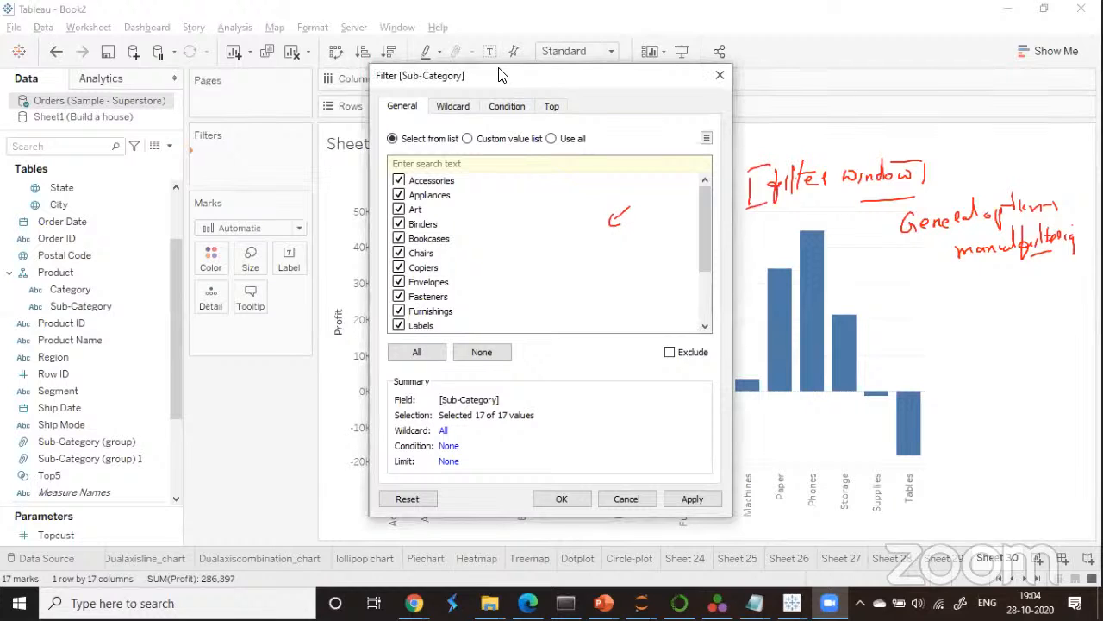
left_click_drag(499, 75, 132, 73)
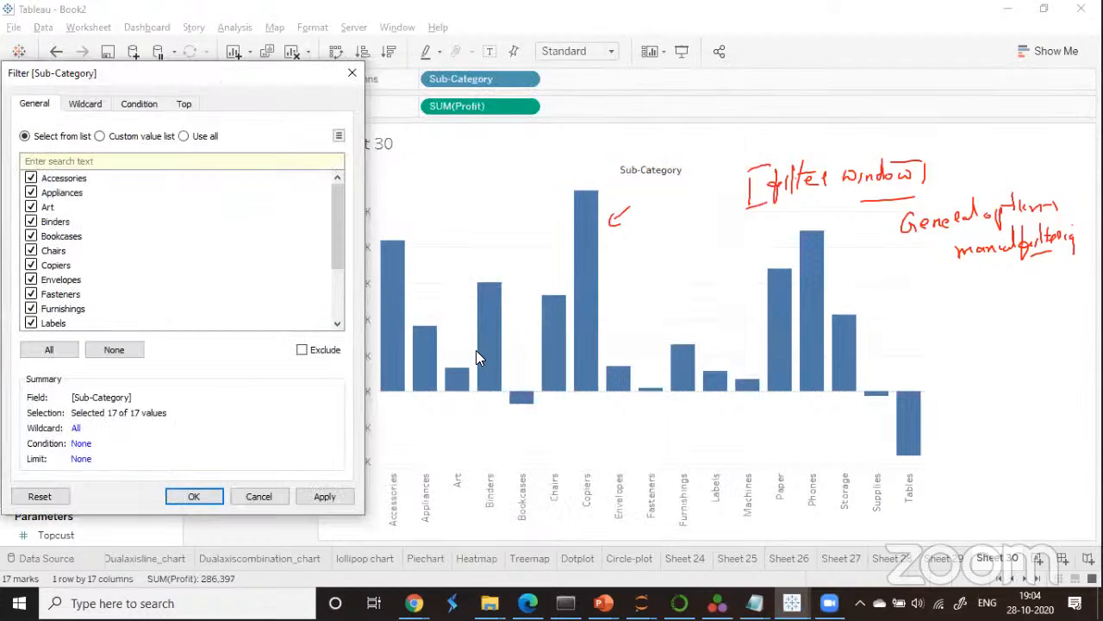
left_click(31, 177)
left_click(32, 193)
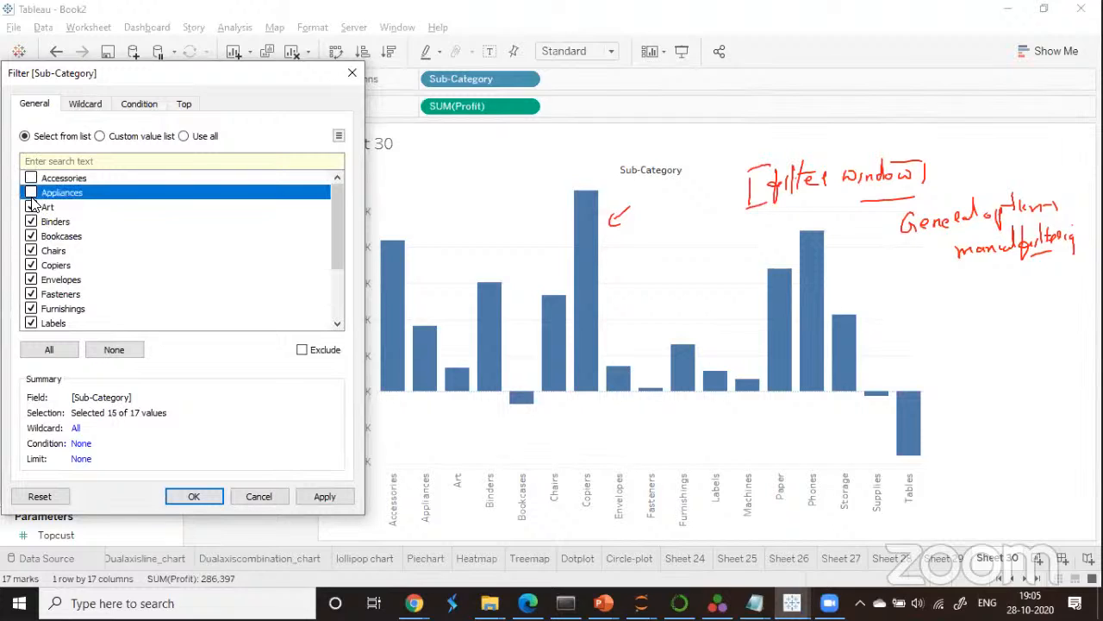
left_click(31, 206)
left_click(343, 498)
left_click(183, 497)
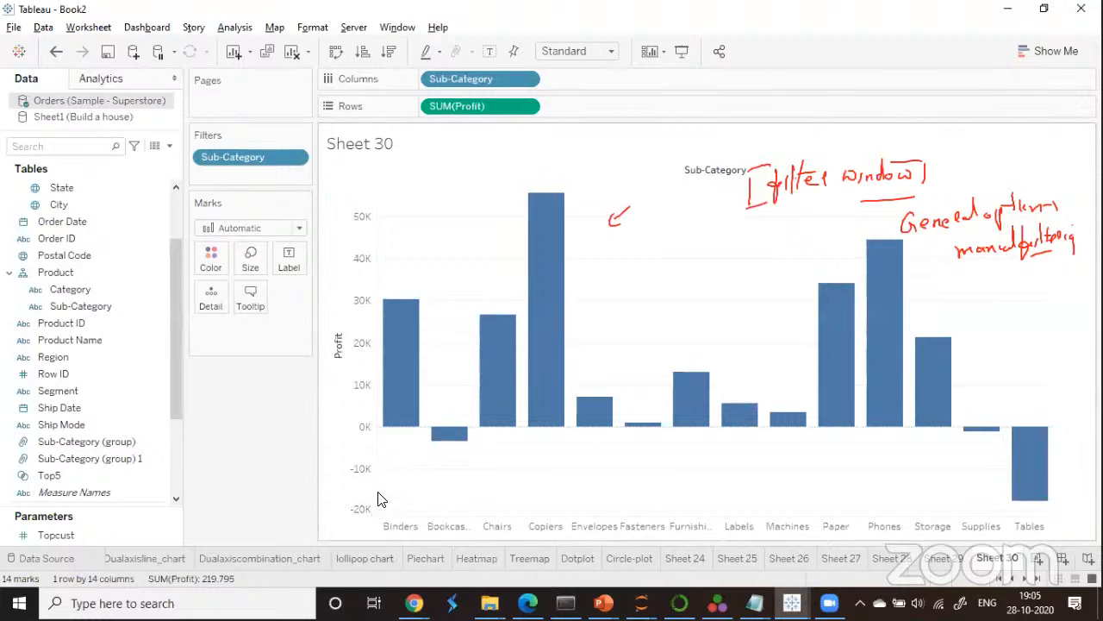
Remove the Sub-Category filter from the sheet.
left_click(295, 162)
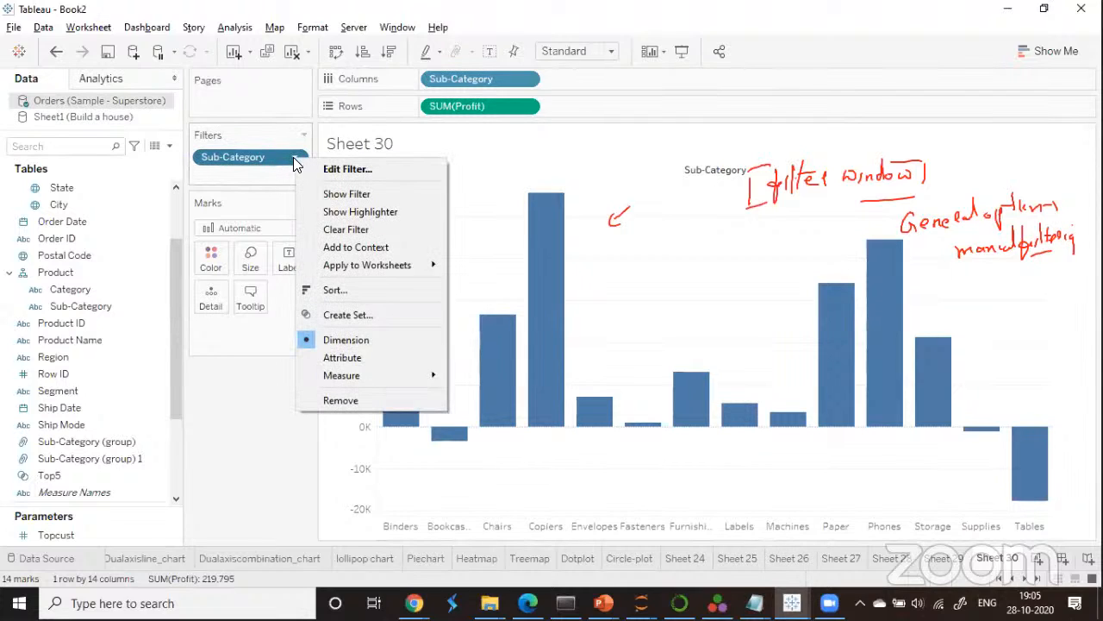
left_click(328, 229)
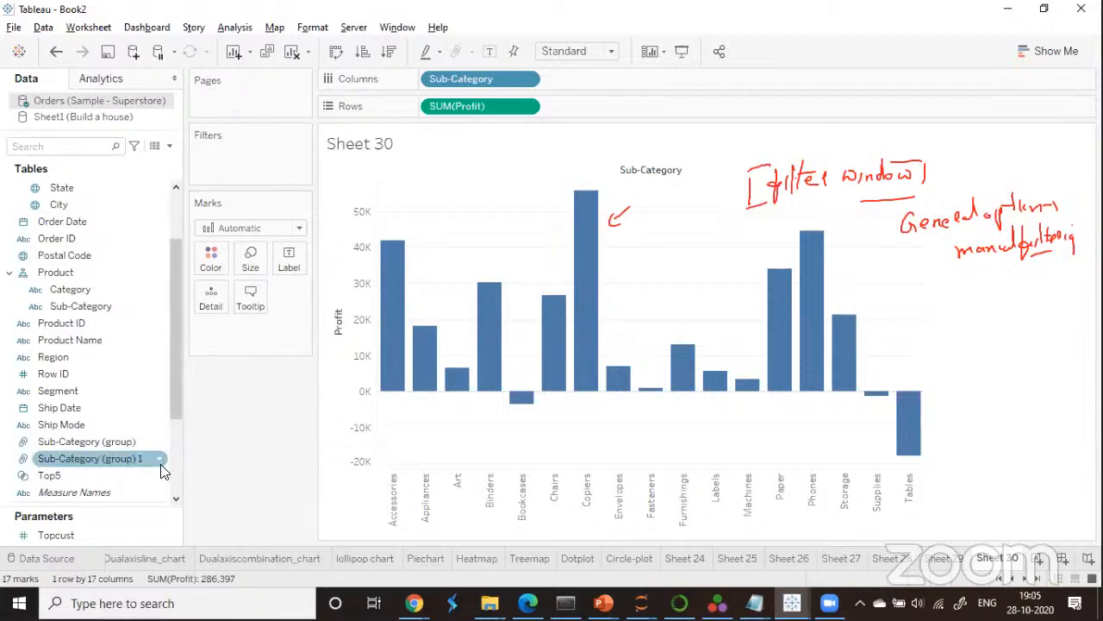
Add Sub-Category as a filter again and deselect Accessories, Appliances and Art.
left_click(138, 441)
mouse_move(175, 395)
left_mouse_down()
mouse_move(176, 467)
mouse_move(174, 374)
left_mouse_up()
left_click_drag(56, 341, 223, 163)
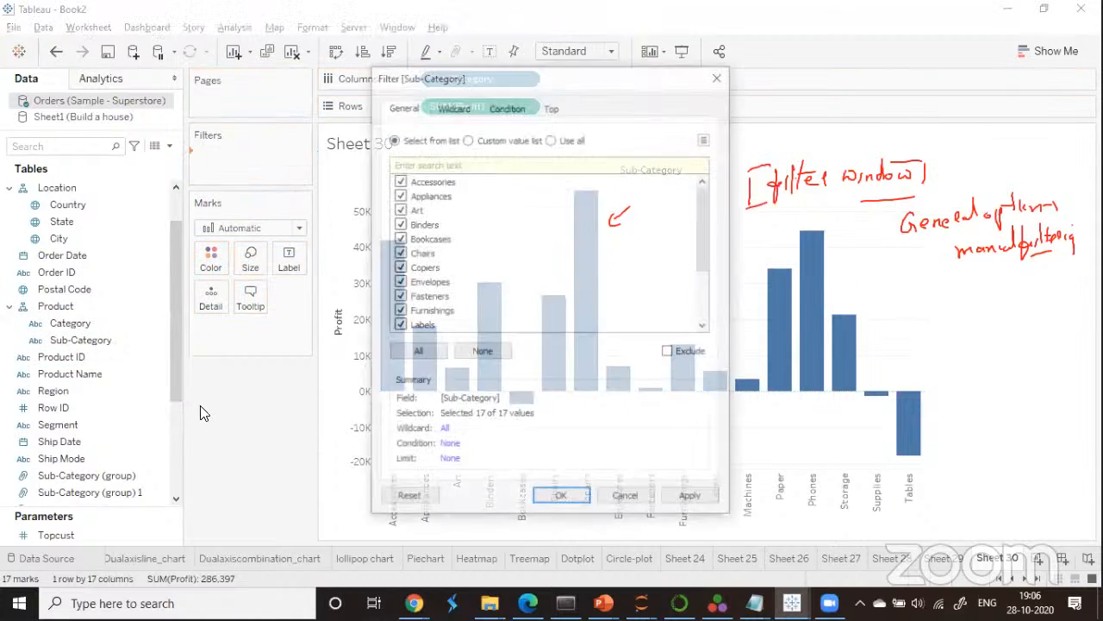
left_click(398, 180)
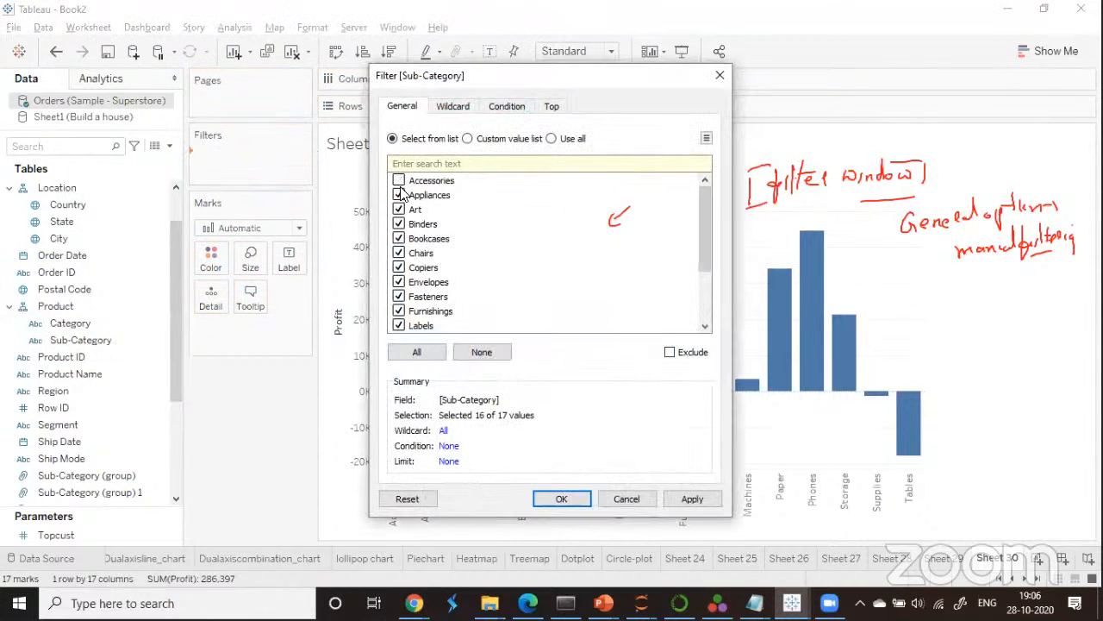
left_click(399, 195)
left_click(399, 210)
left_click(700, 498)
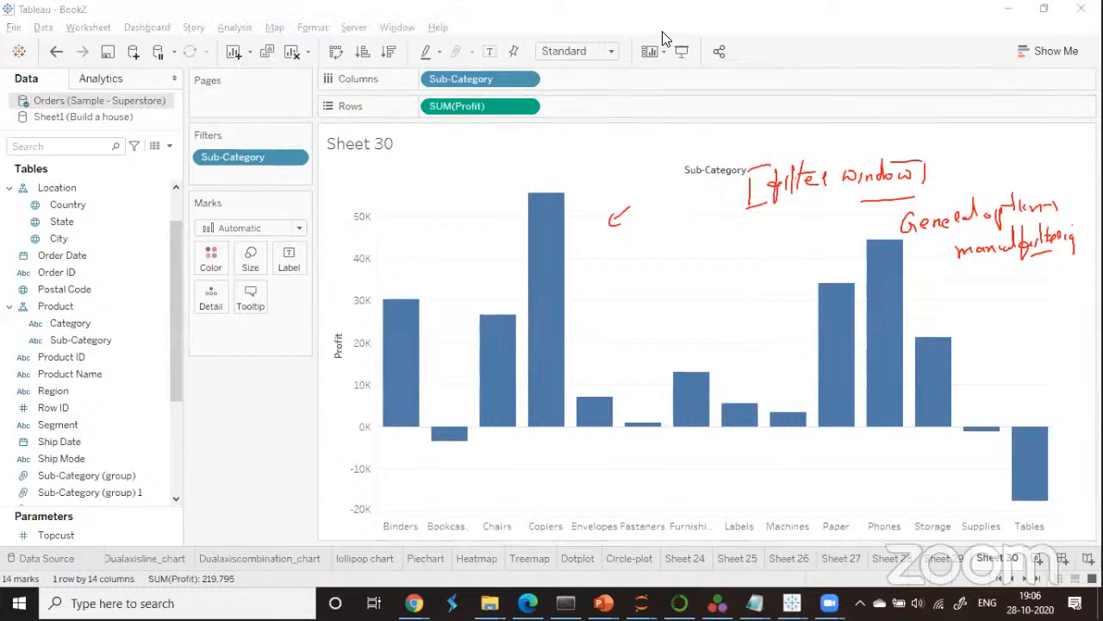
Clear the handwritten annotations and show the Sub-Category filter control beside the chart.
left_click(662, 39)
left_click(306, 164)
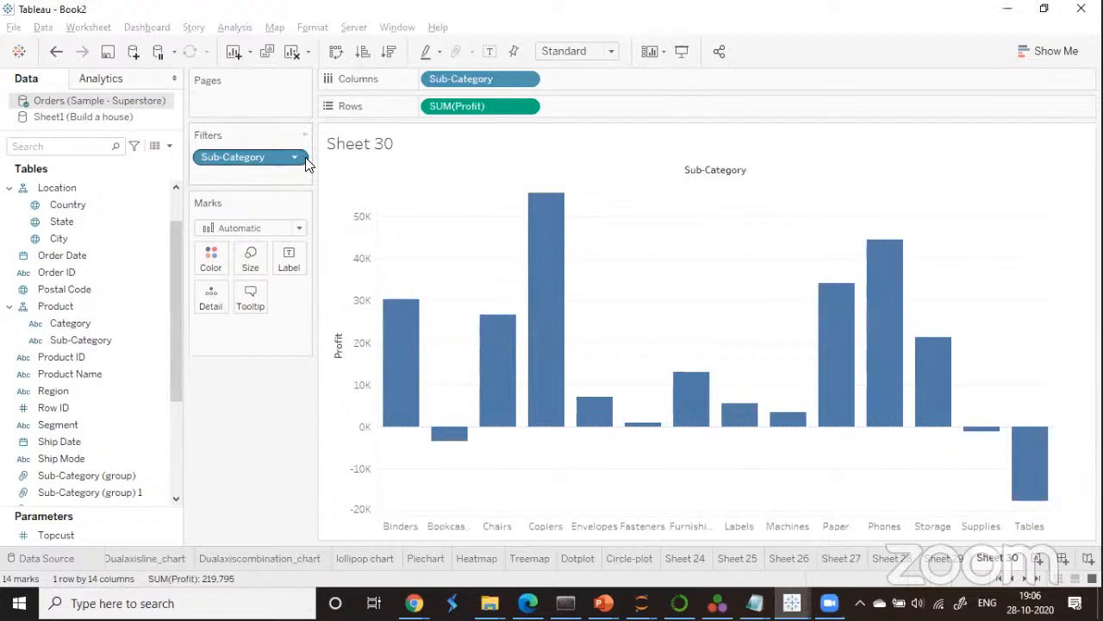
right_click(306, 159)
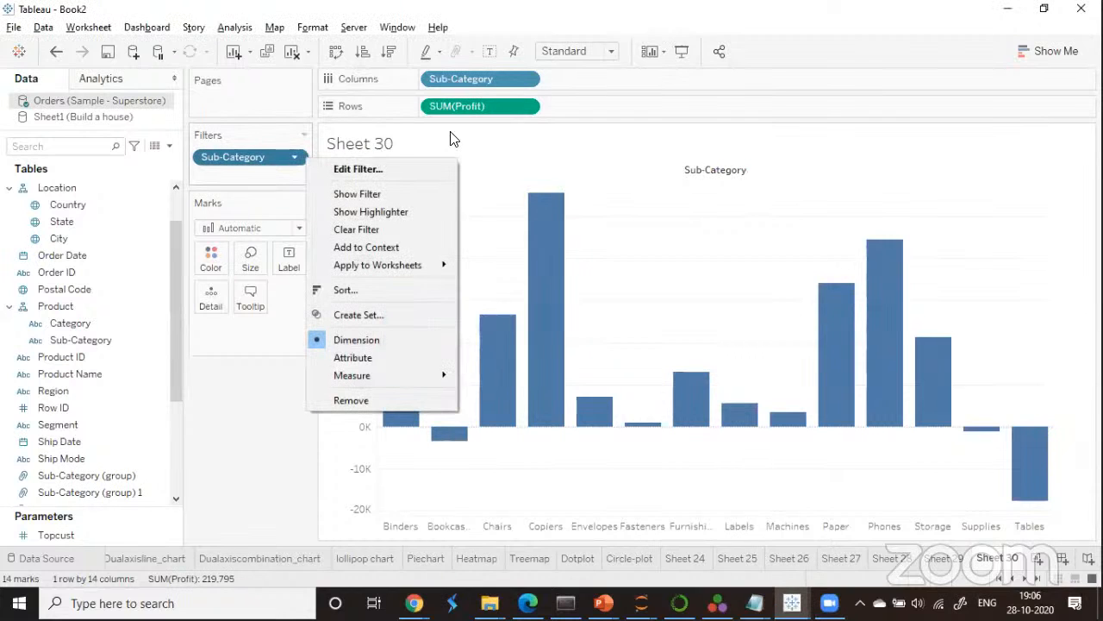
left_click(383, 195)
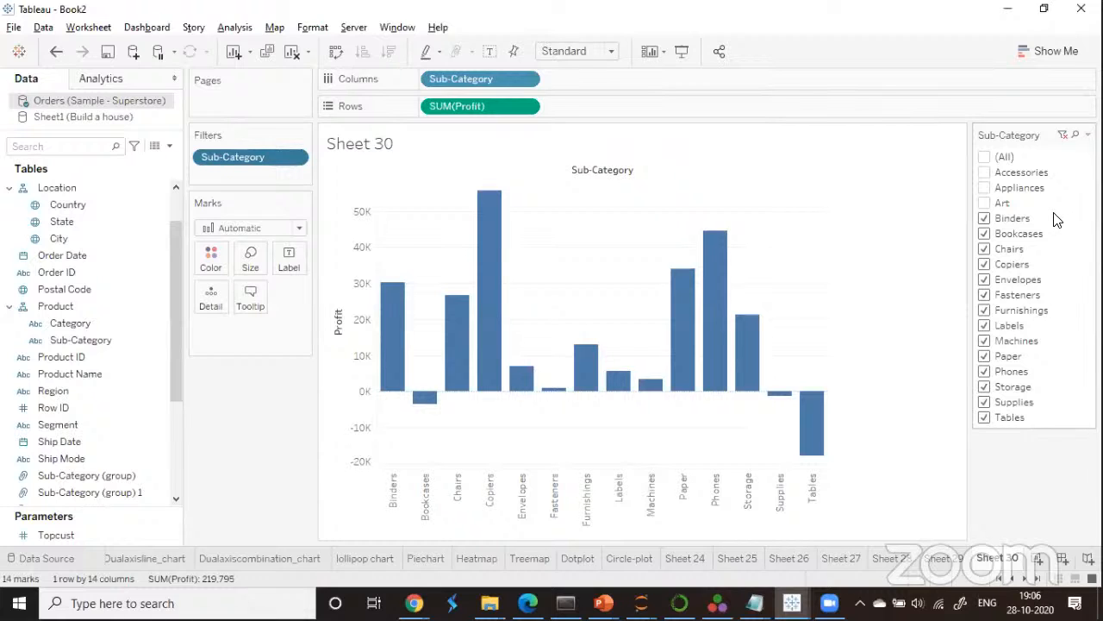
Include Accessories, Appliances and Art in the displayed Sub-Category filter again, and hide the filter card.
left_click(985, 171)
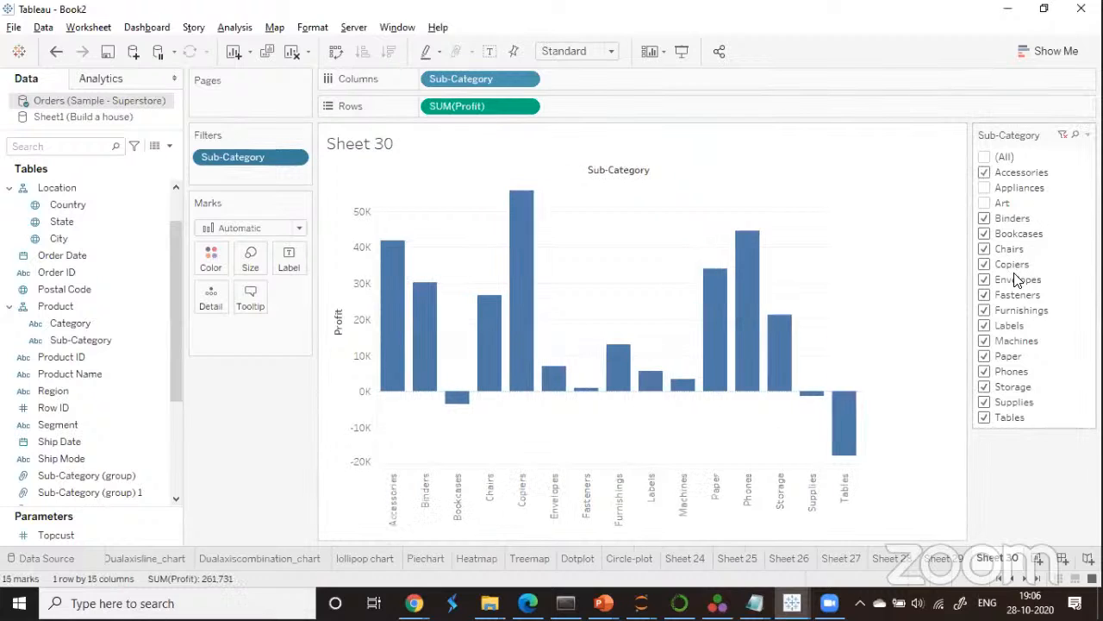
mouse_move(403, 305)
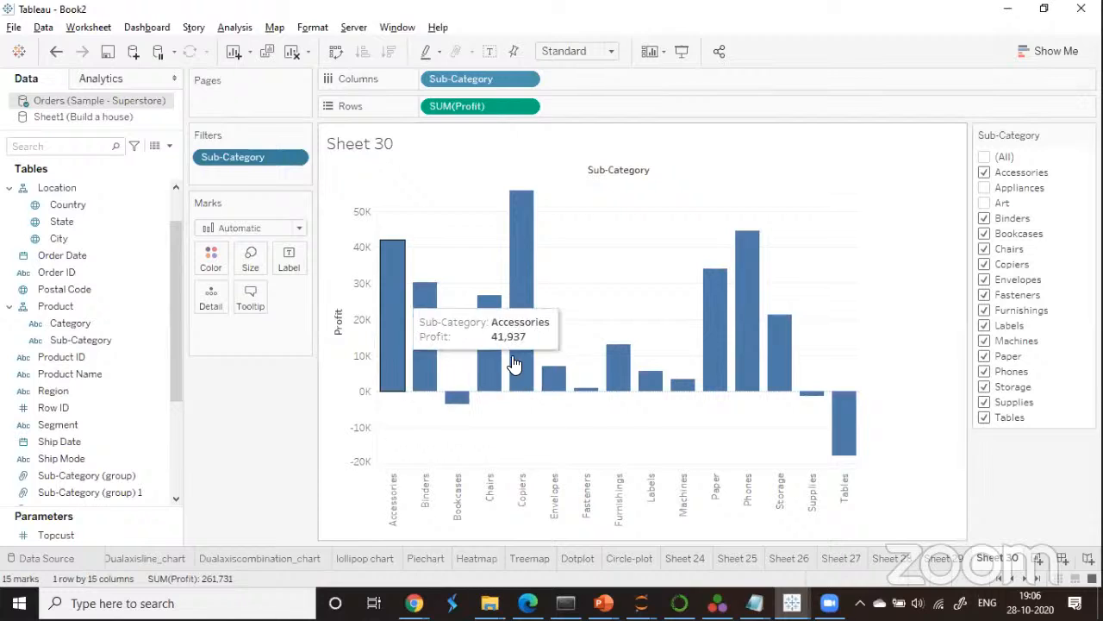
left_click(984, 187)
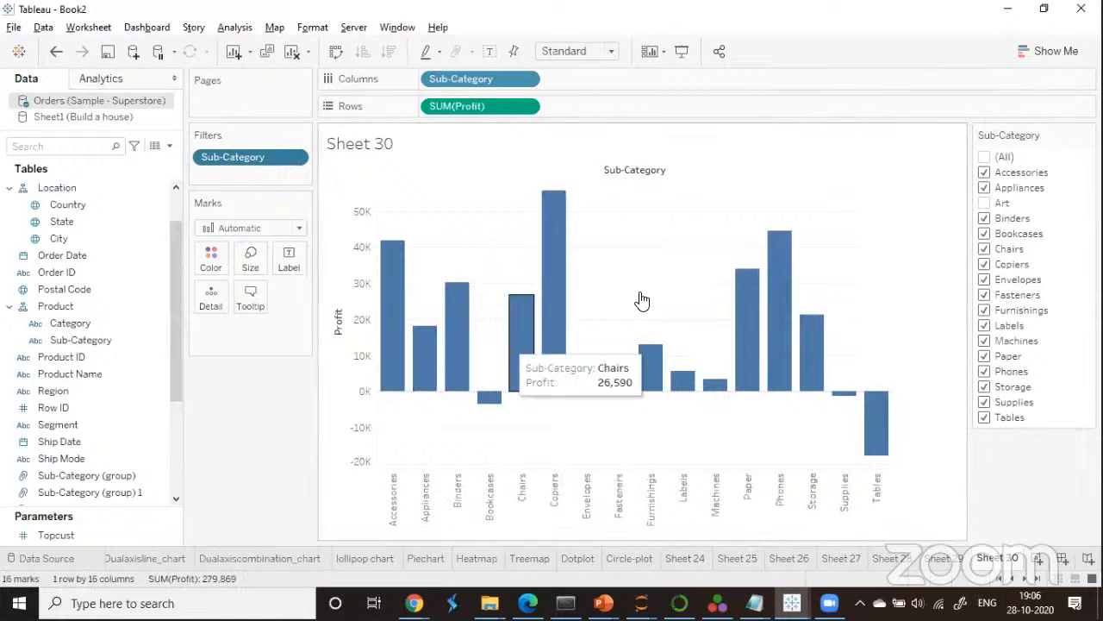
left_click(984, 202)
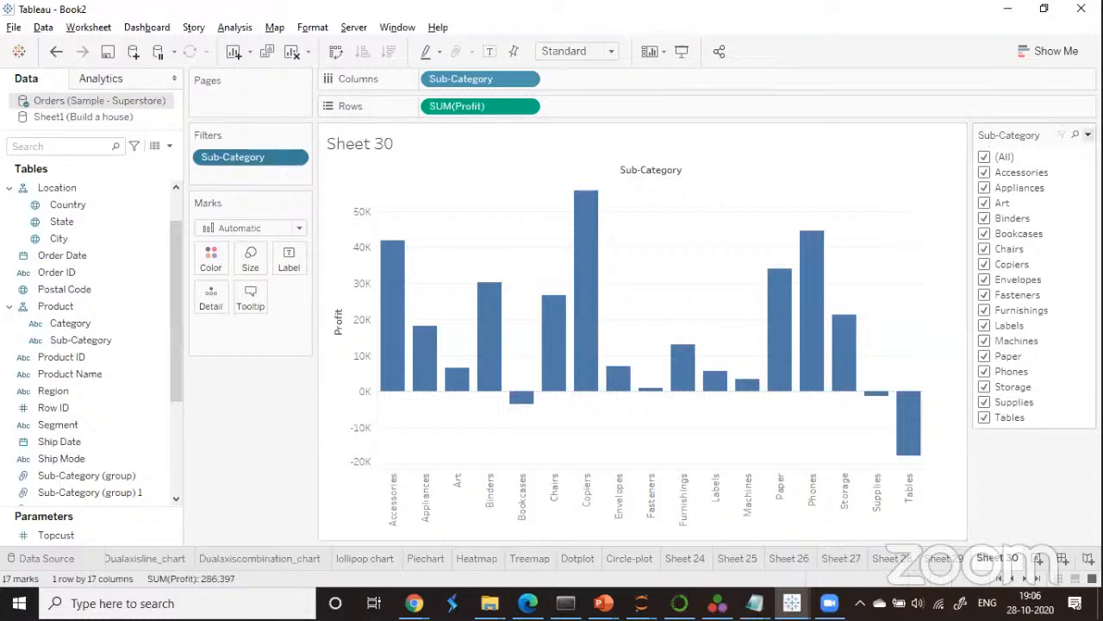
left_click(1088, 134)
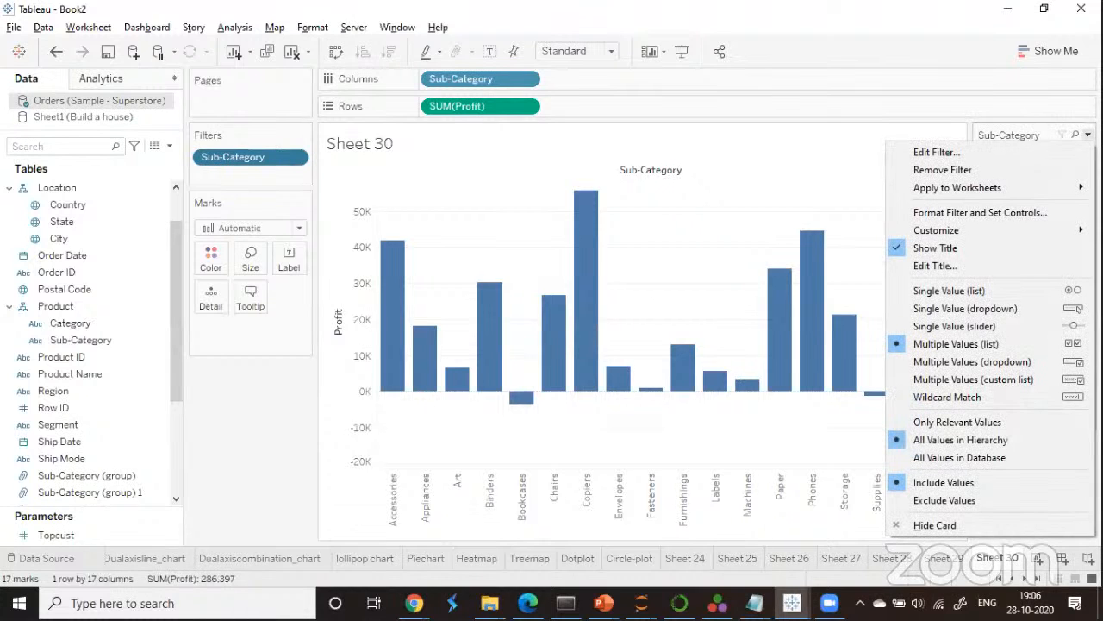
left_click(935, 525)
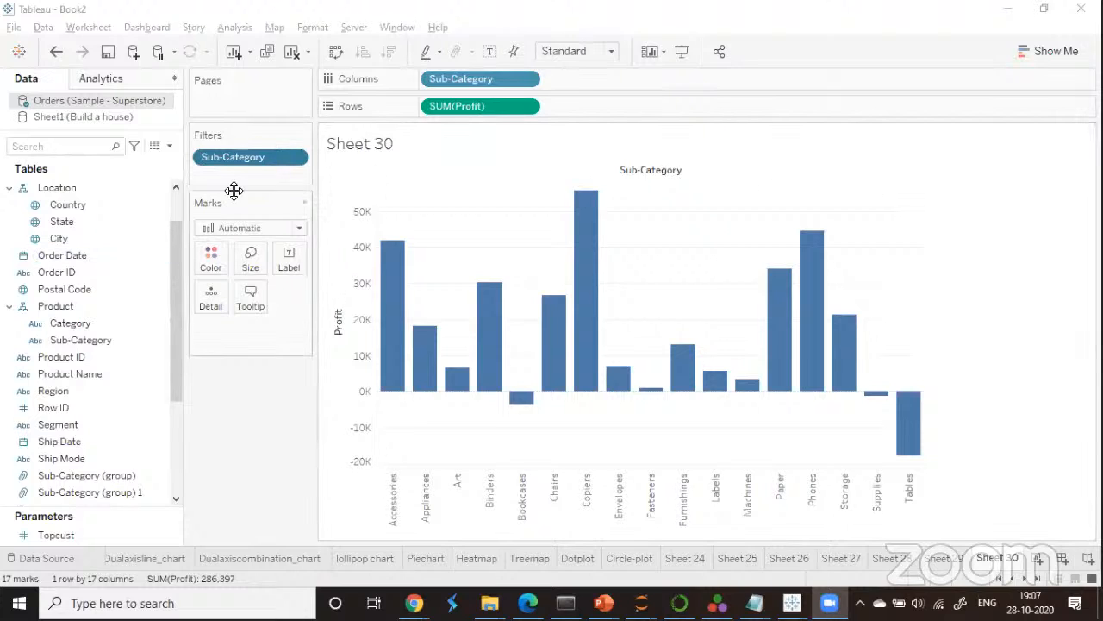
Edit the Sub-Category filter to keep only values matching the wildcard "Starts with" S.
left_click(293, 160)
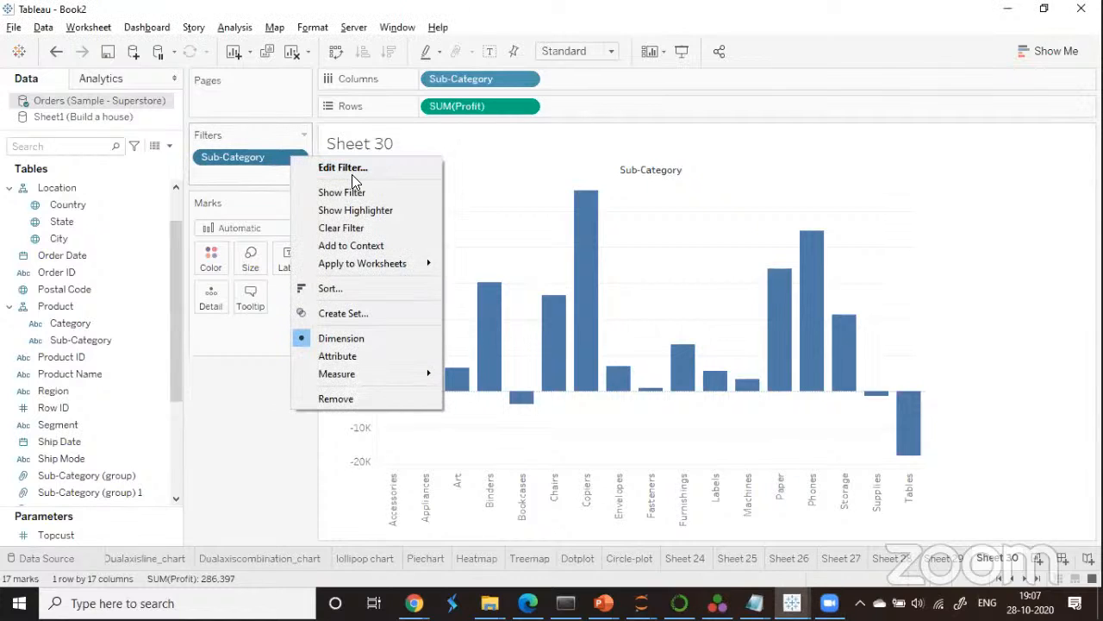
left_click(350, 170)
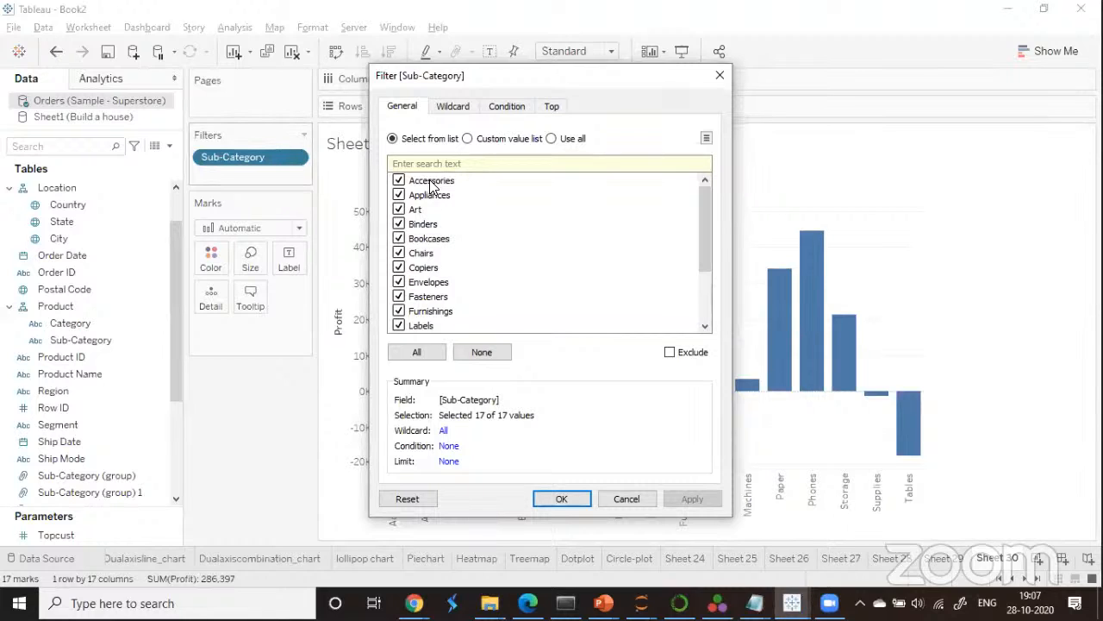
left_click(451, 106)
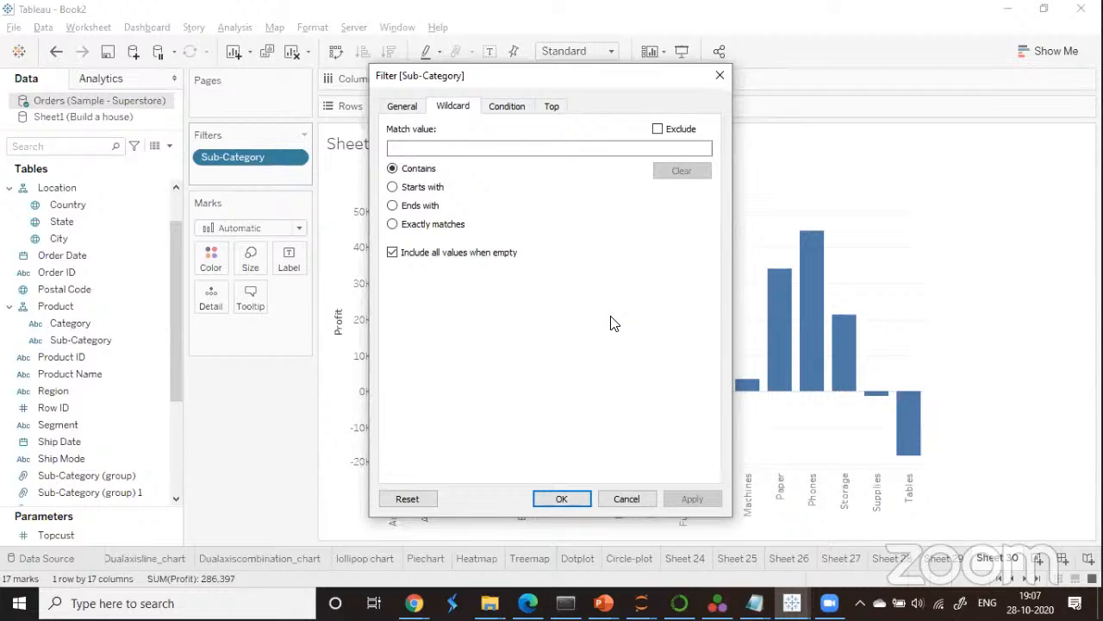
left_click(408, 148)
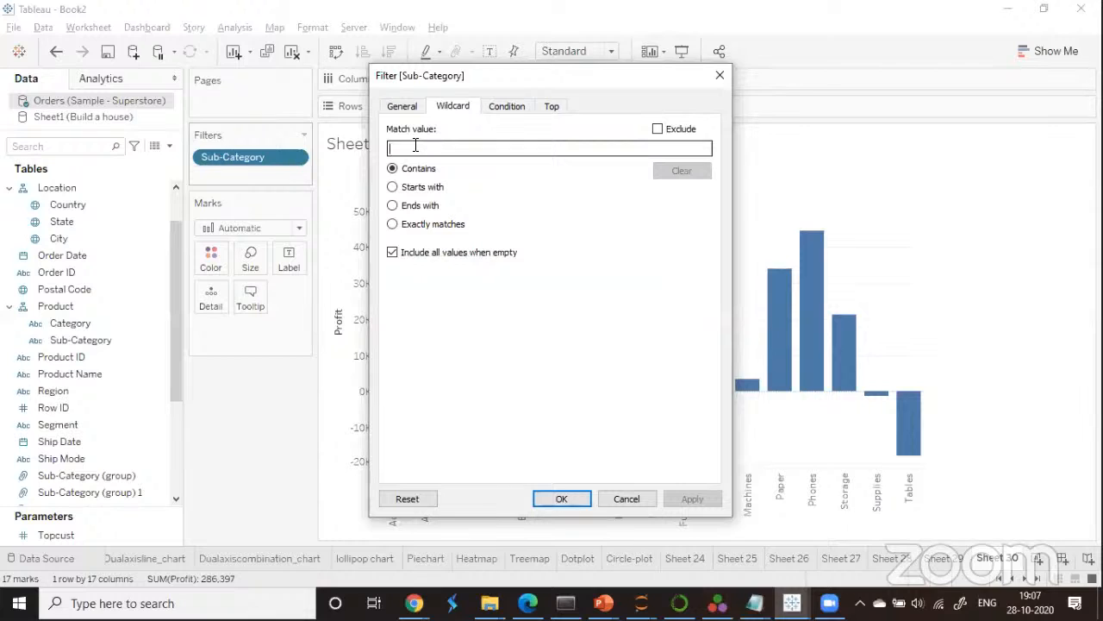
type("s")
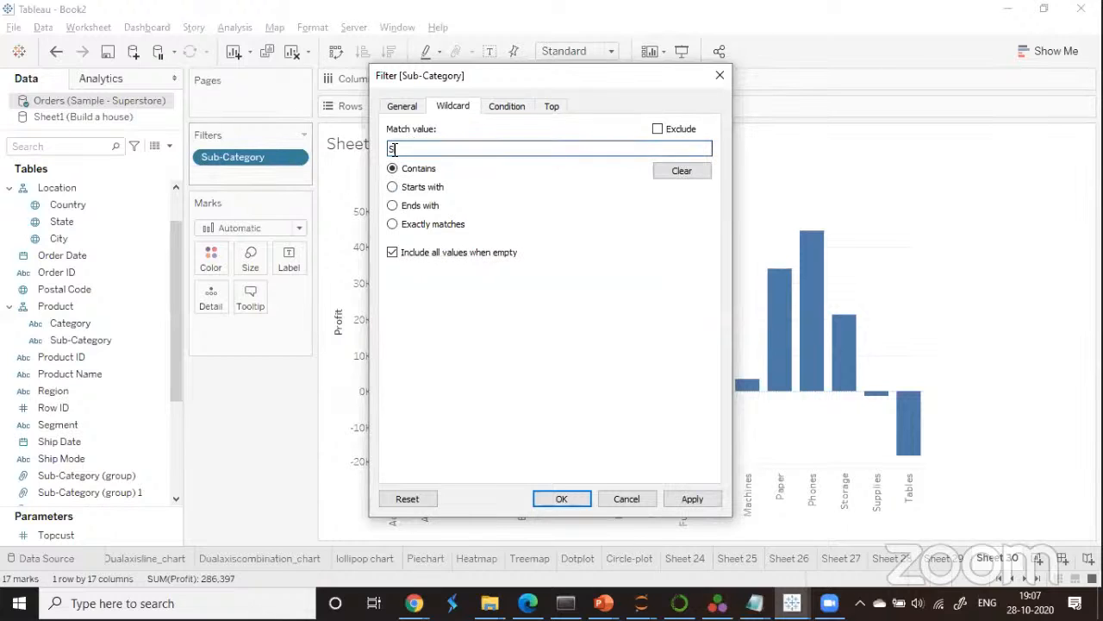
left_click(393, 187)
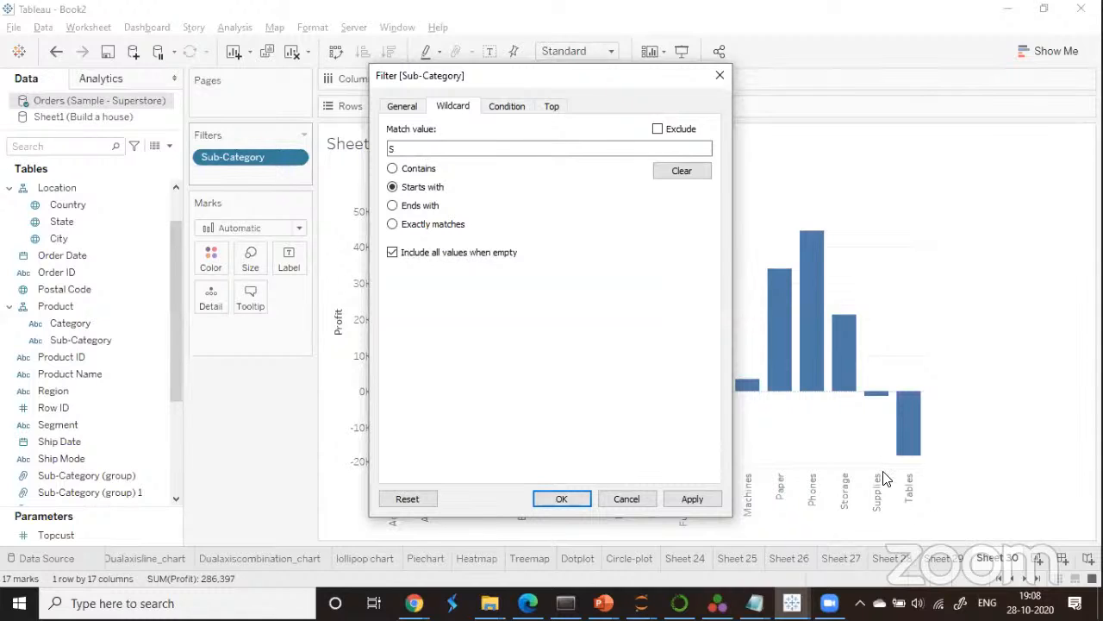
left_click(695, 501)
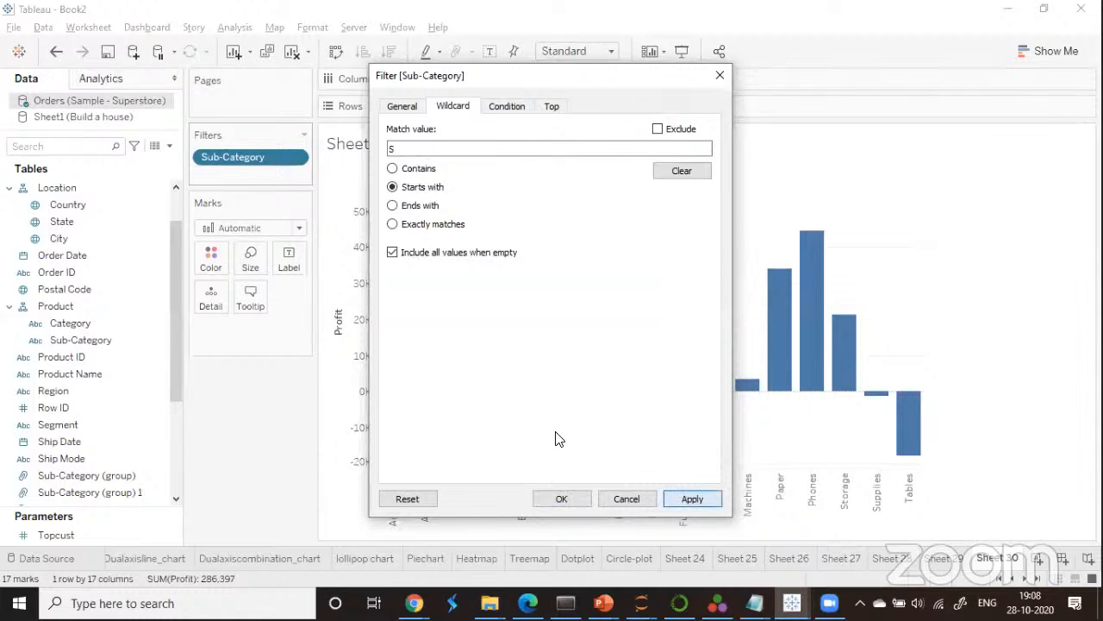
left_click(550, 497)
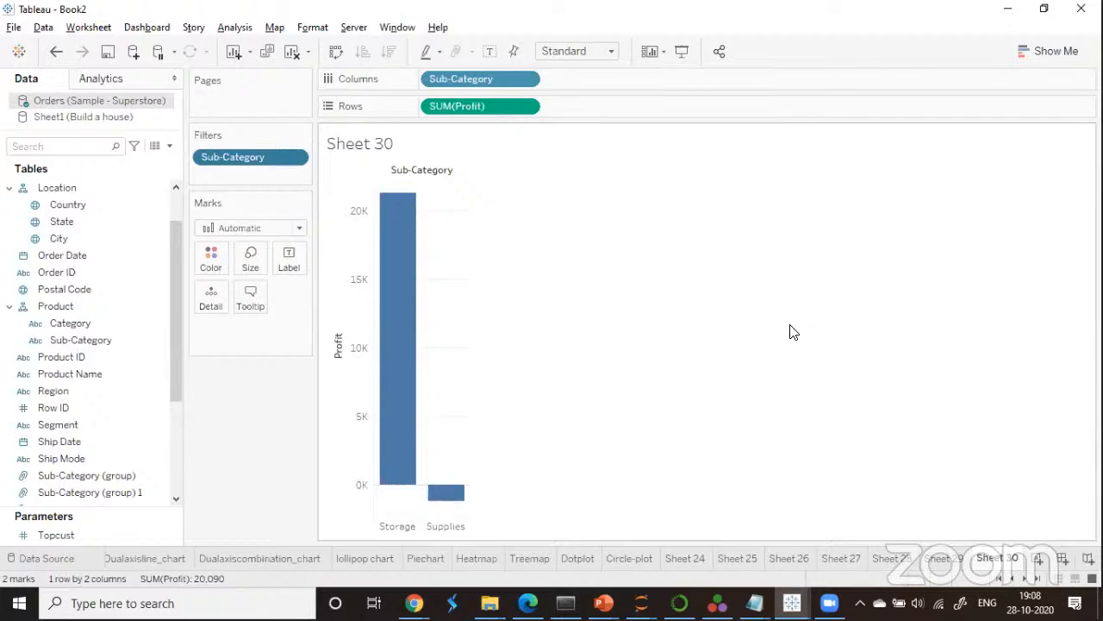
Clear the "Starts with" wildcard match from the Sub-Category filter and apply the change.
right_click(283, 150)
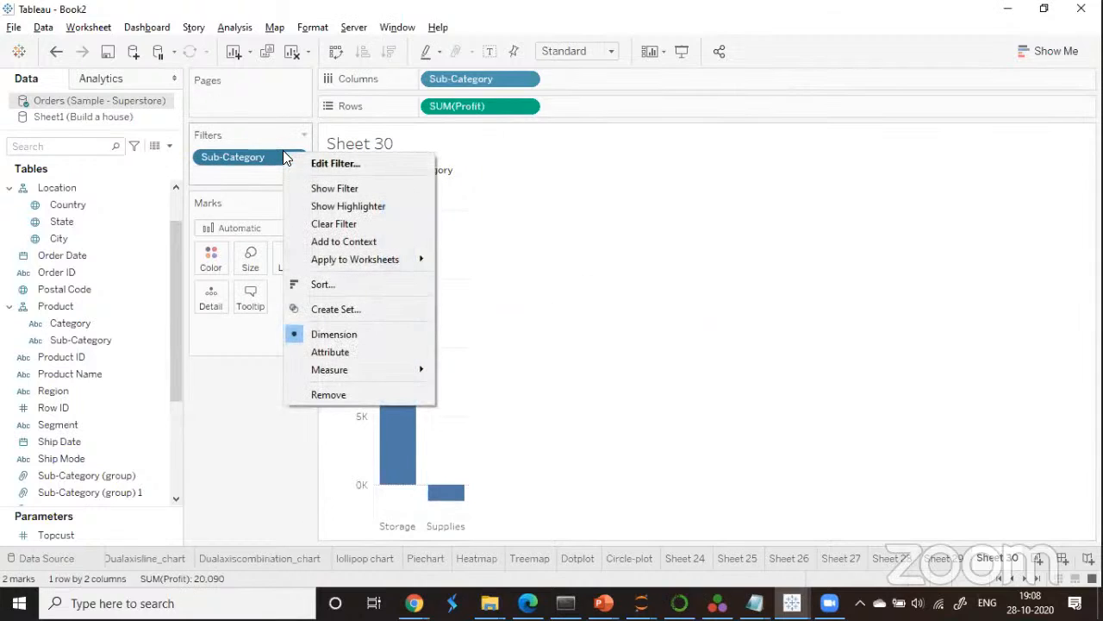
left_click(327, 171)
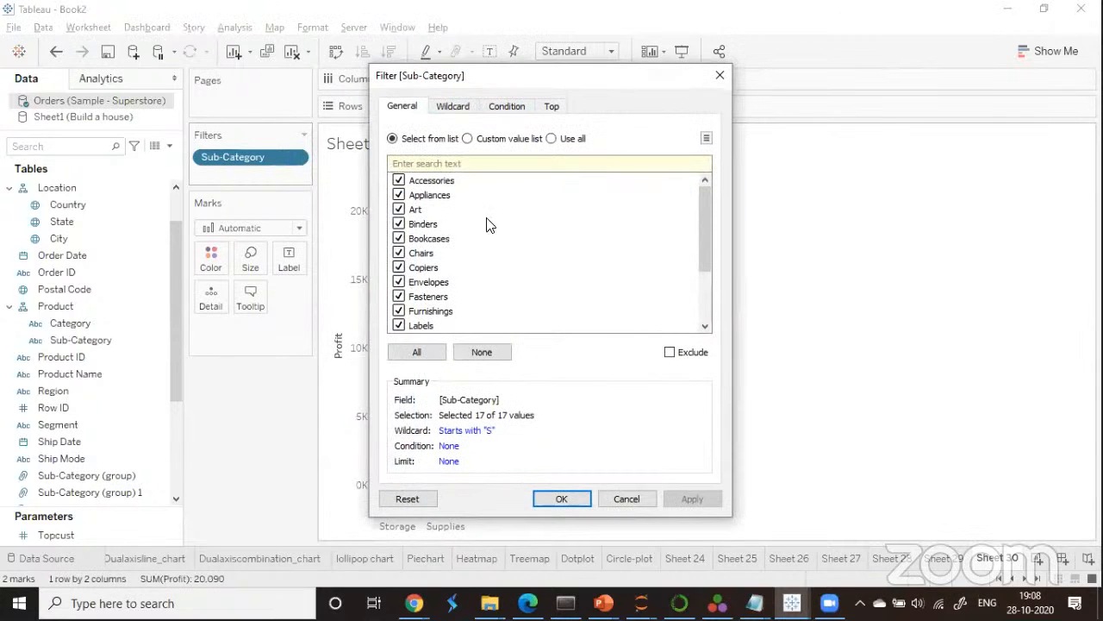
left_click(448, 108)
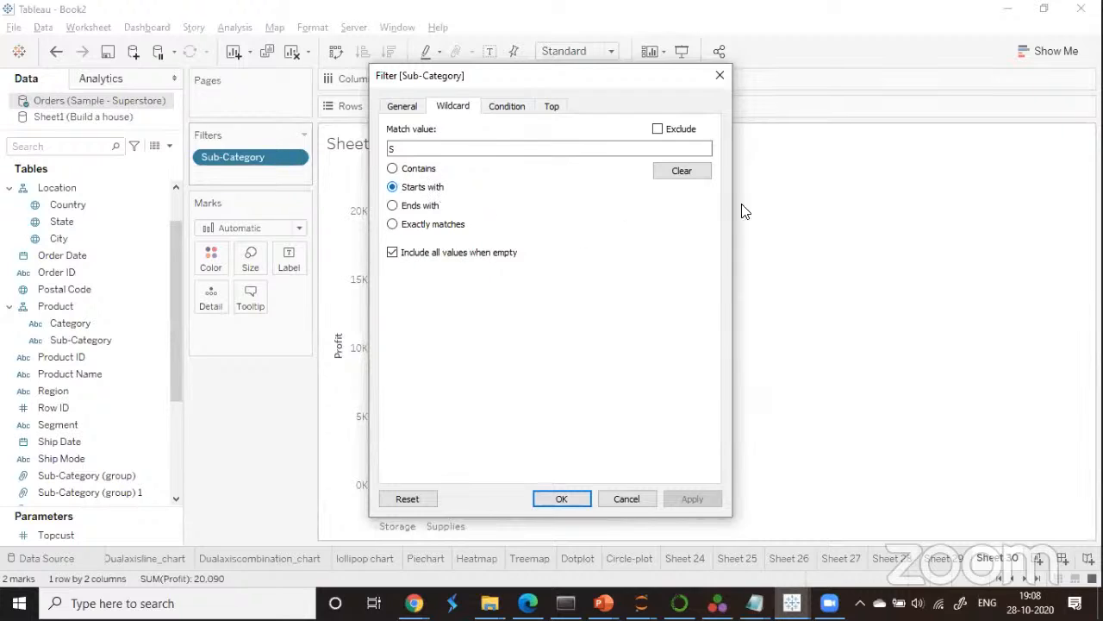
left_click_drag(624, 81, 504, 90)
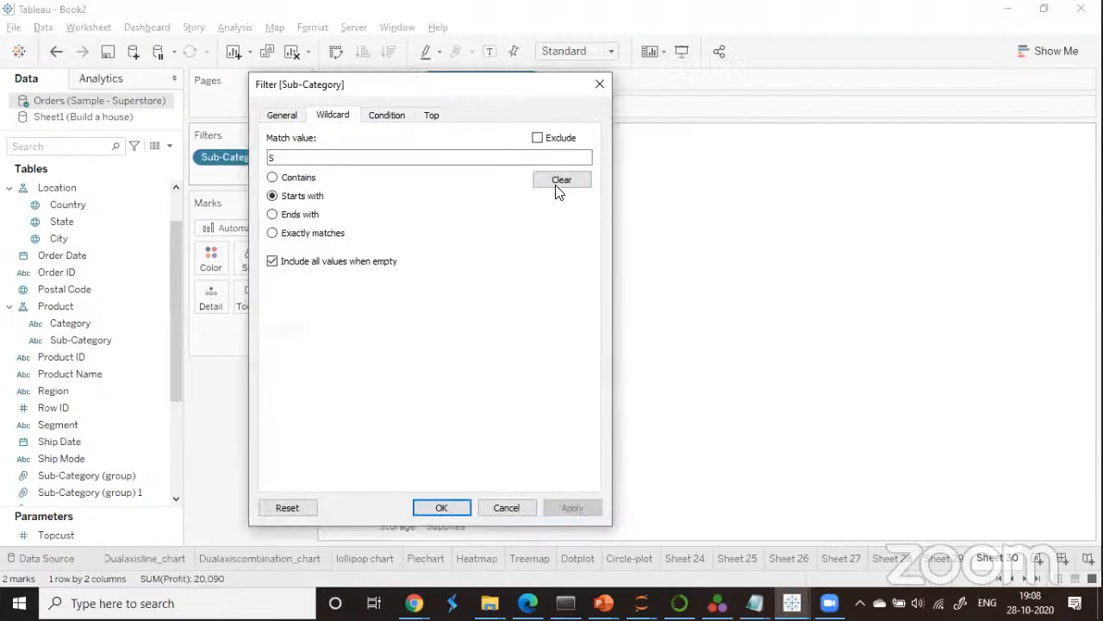
left_click(561, 181)
left_click(573, 509)
left_click(453, 510)
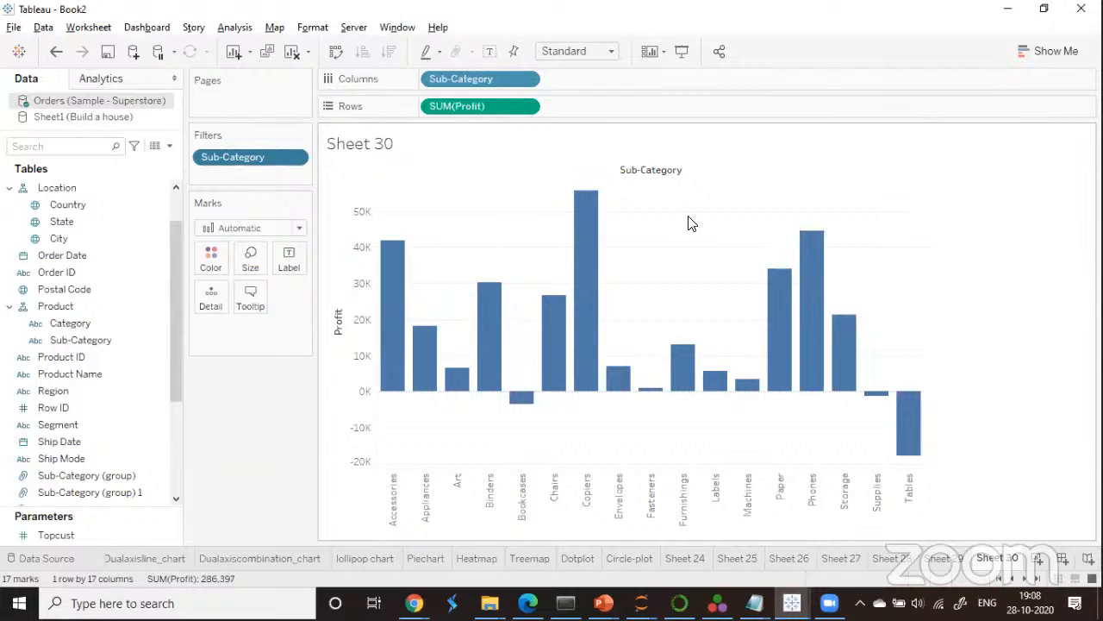
Set the Sub-Category filter's wildcard to exclude, using "Does not start with" S, and apply it.
left_click(298, 157)
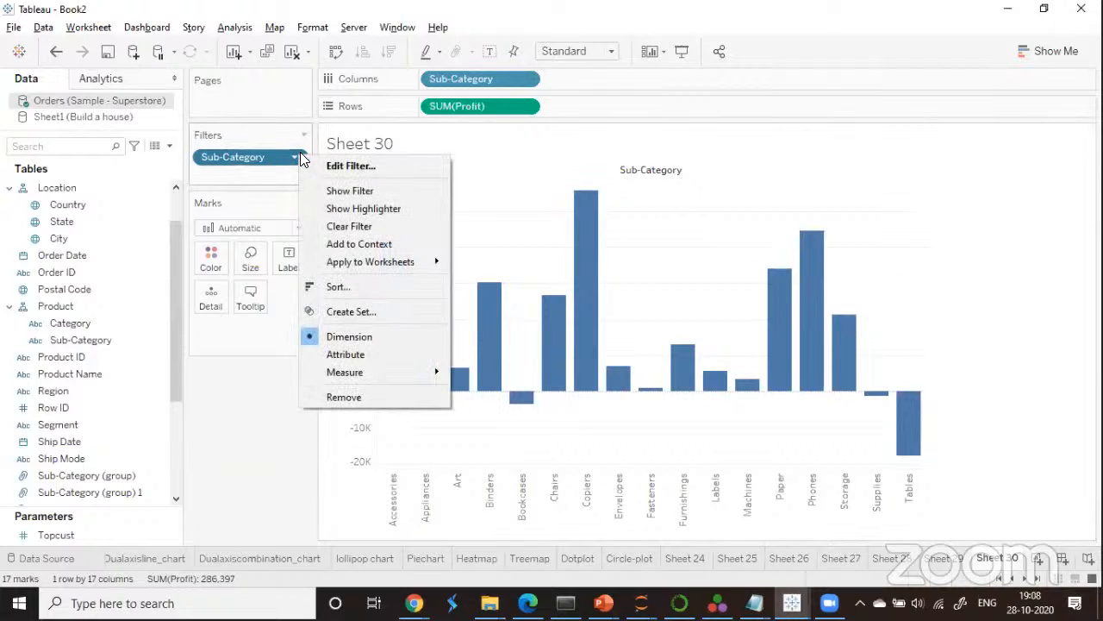
left_click(360, 171)
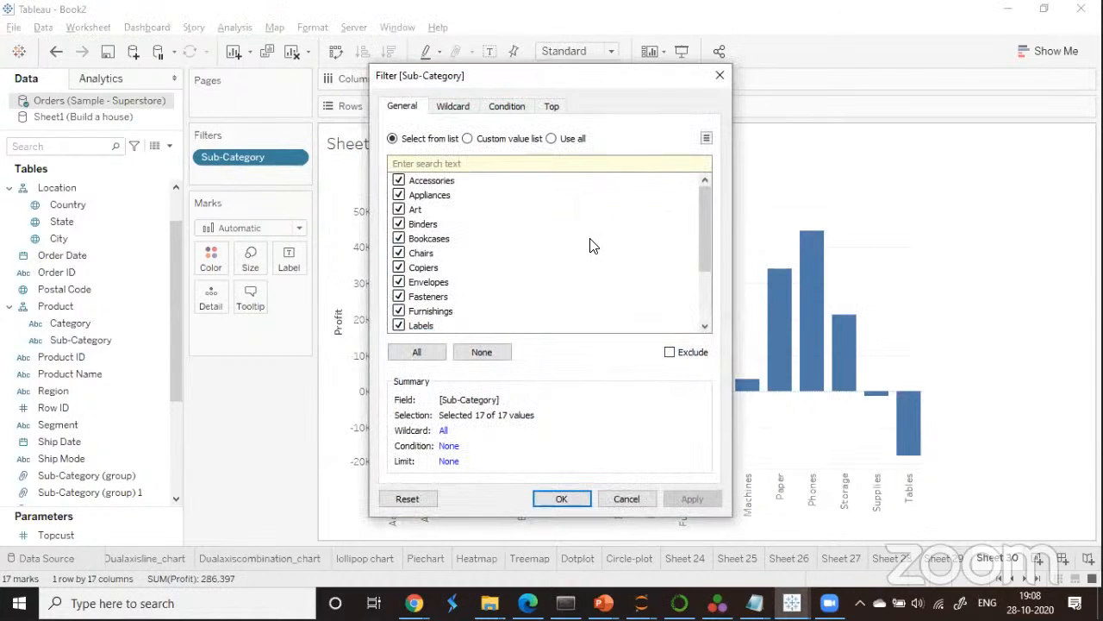
left_click(457, 107)
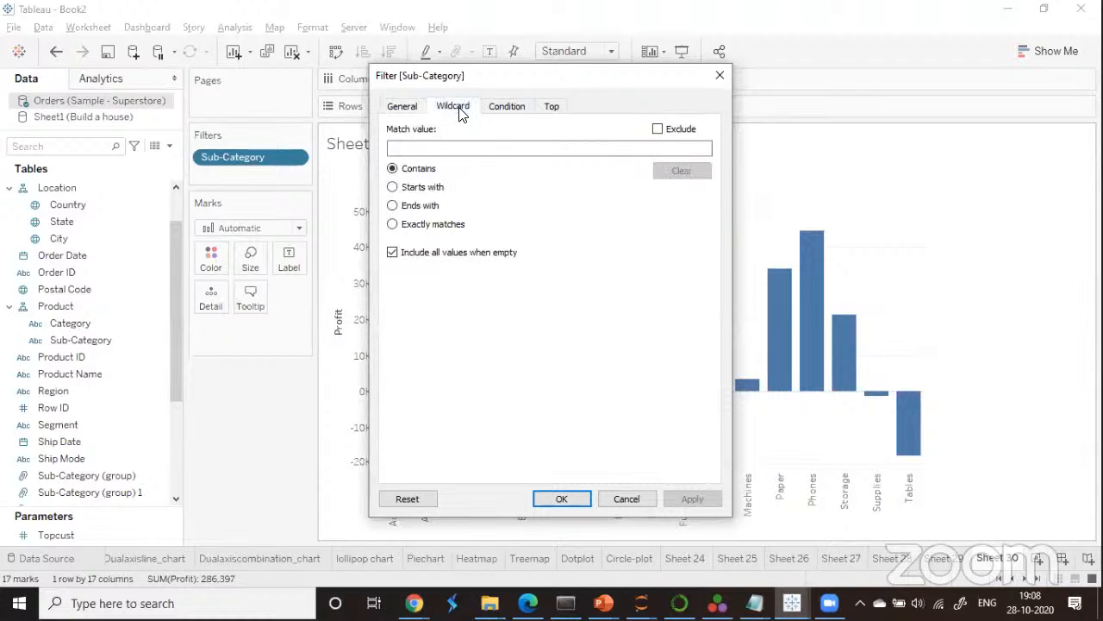
left_click(657, 130)
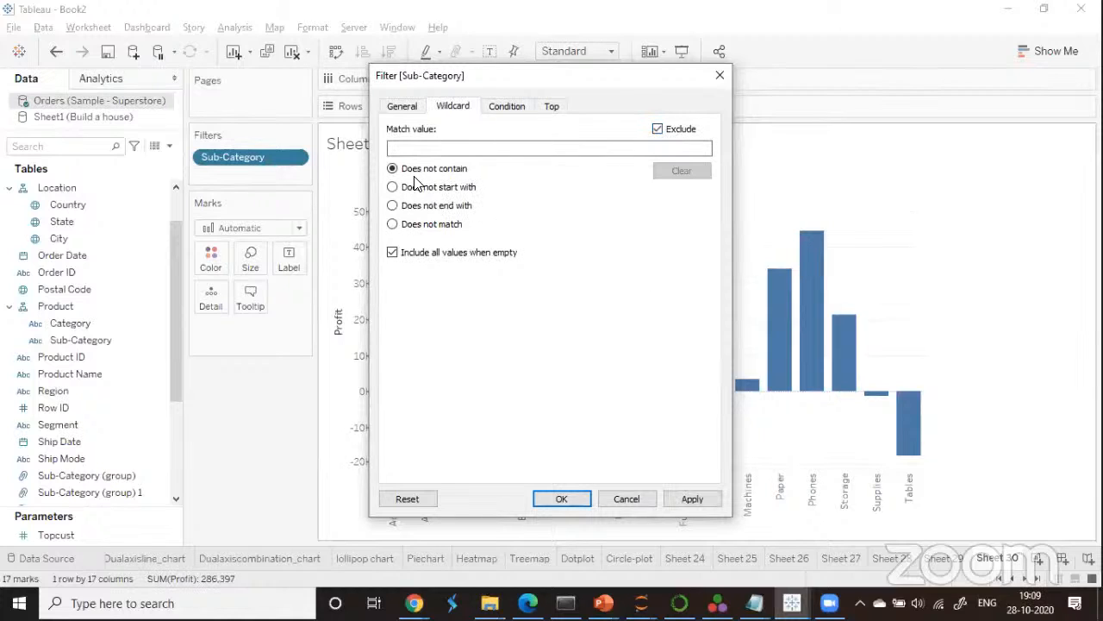
left_click(402, 147)
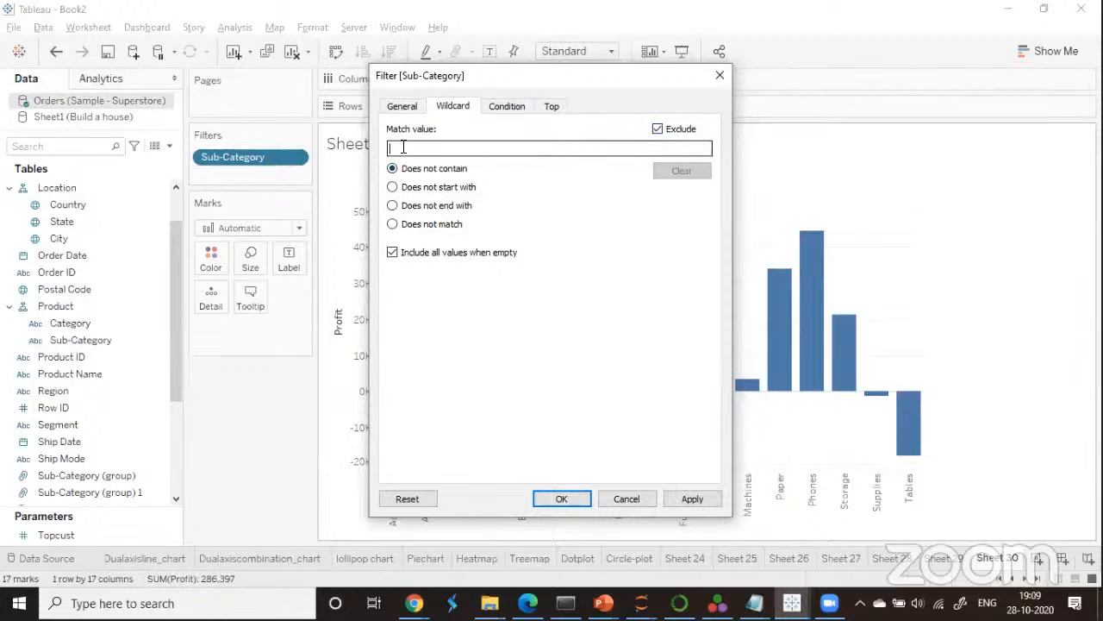
type("S")
left_click(393, 187)
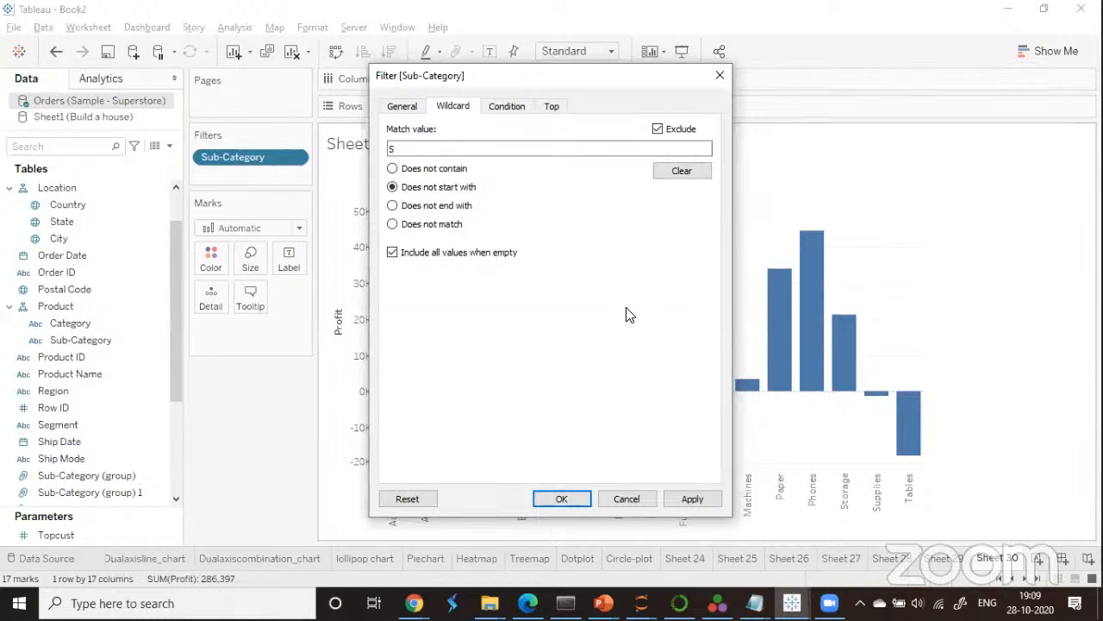
left_click(687, 502)
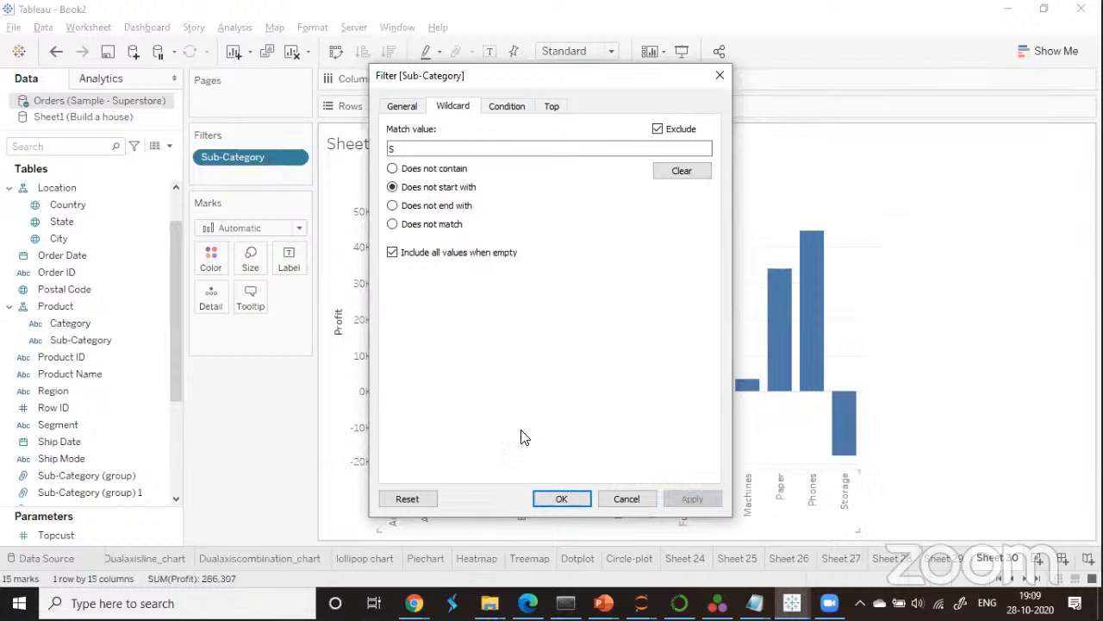
left_click(569, 500)
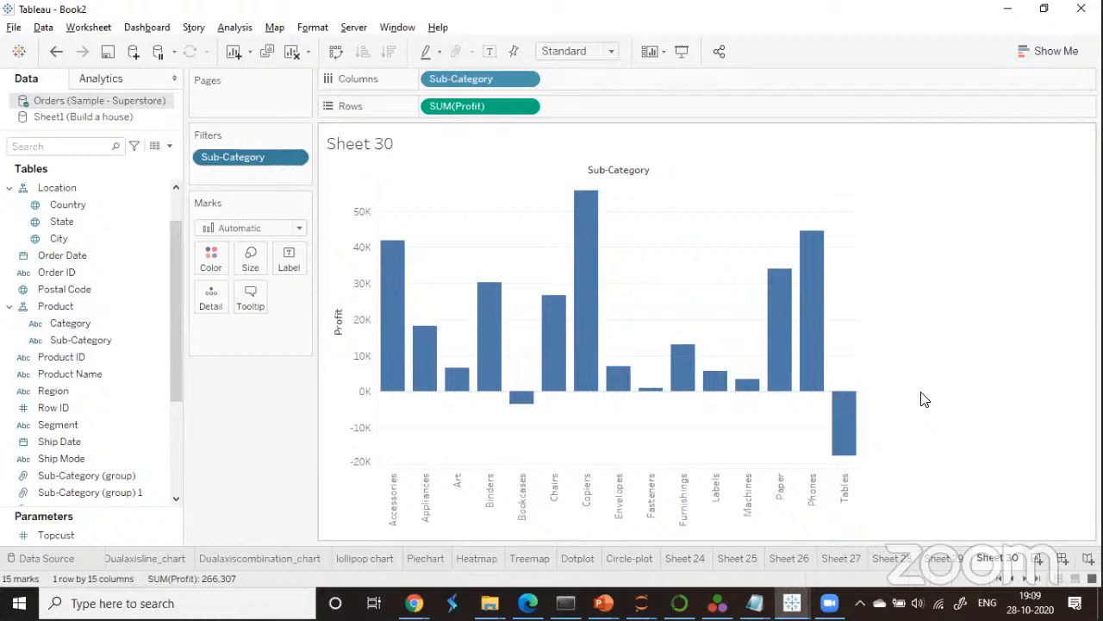
Clear the excluding wildcard's match value from the Sub-Category filter and apply the change.
left_click(293, 159)
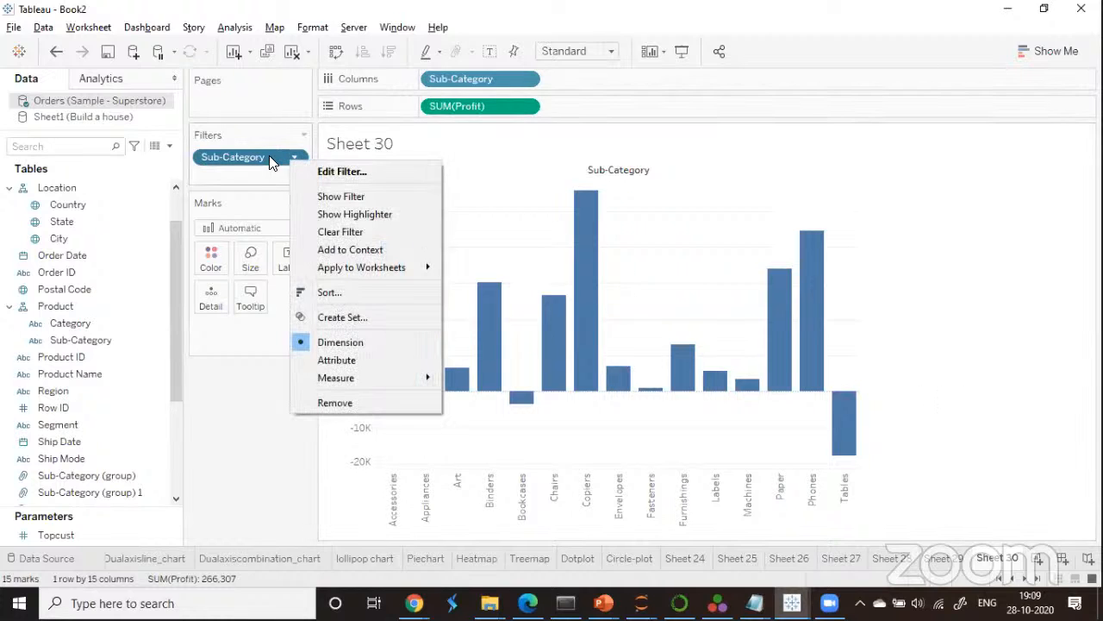
left_click(325, 173)
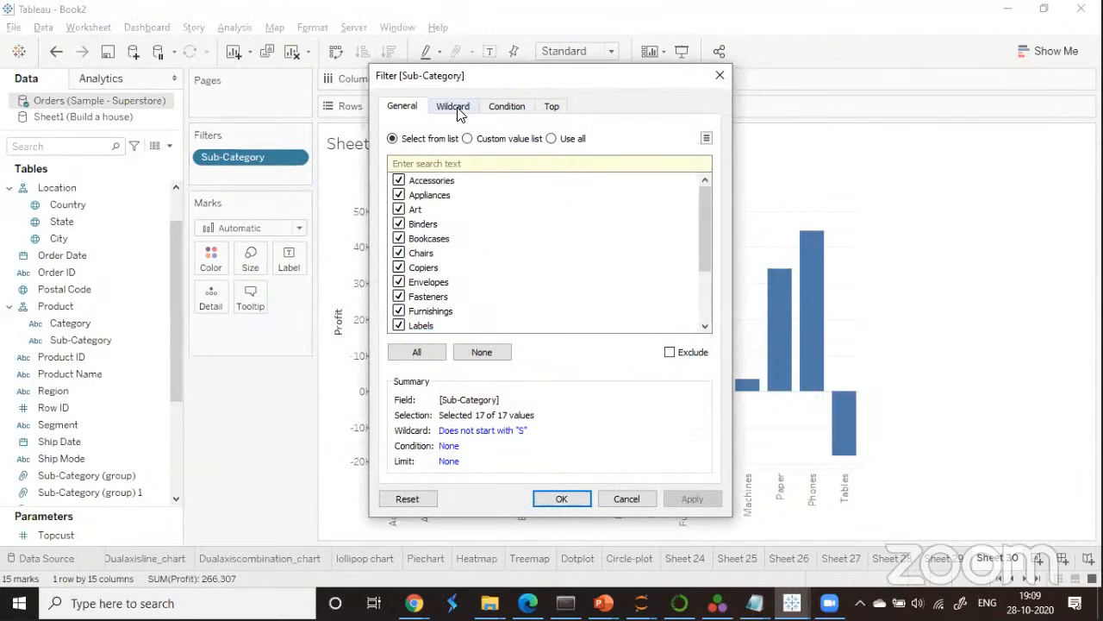
left_click(457, 107)
left_click(681, 172)
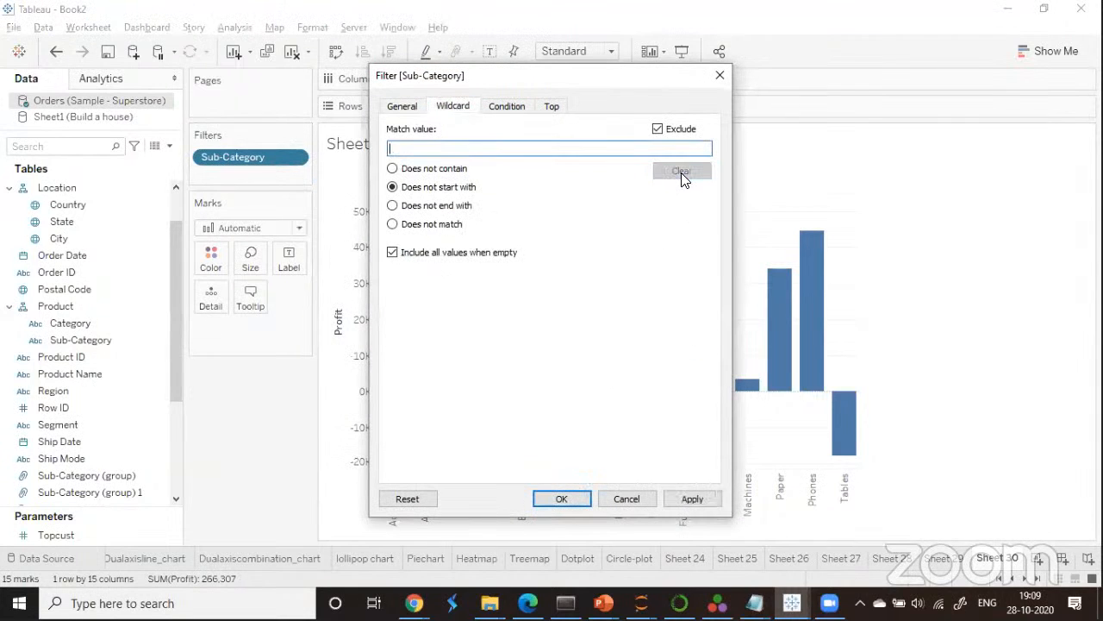
left_click(695, 499)
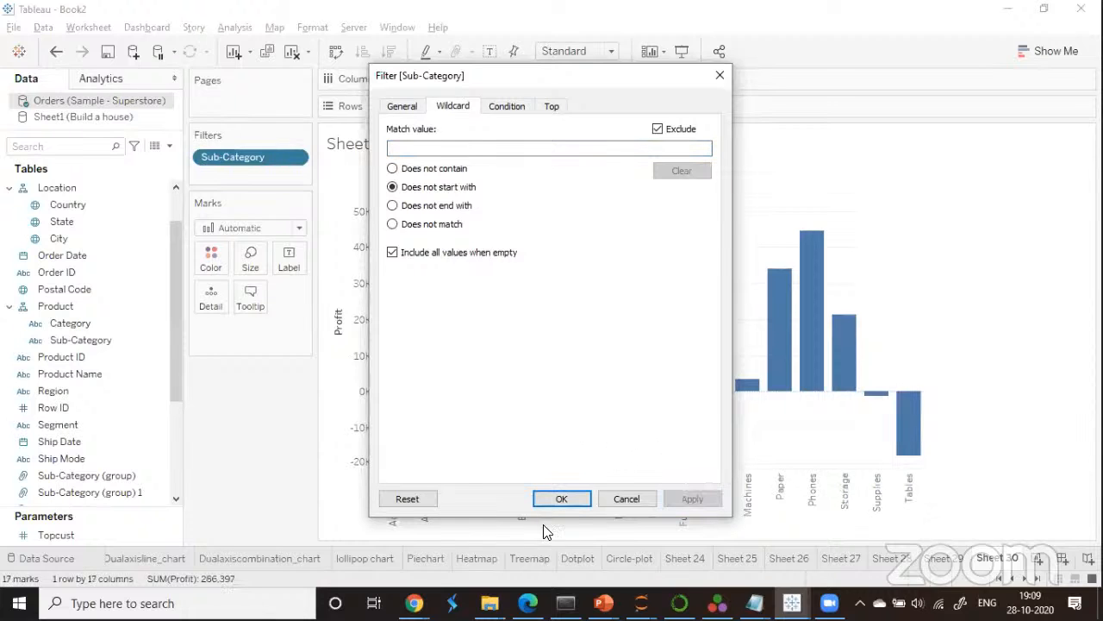
left_click(556, 499)
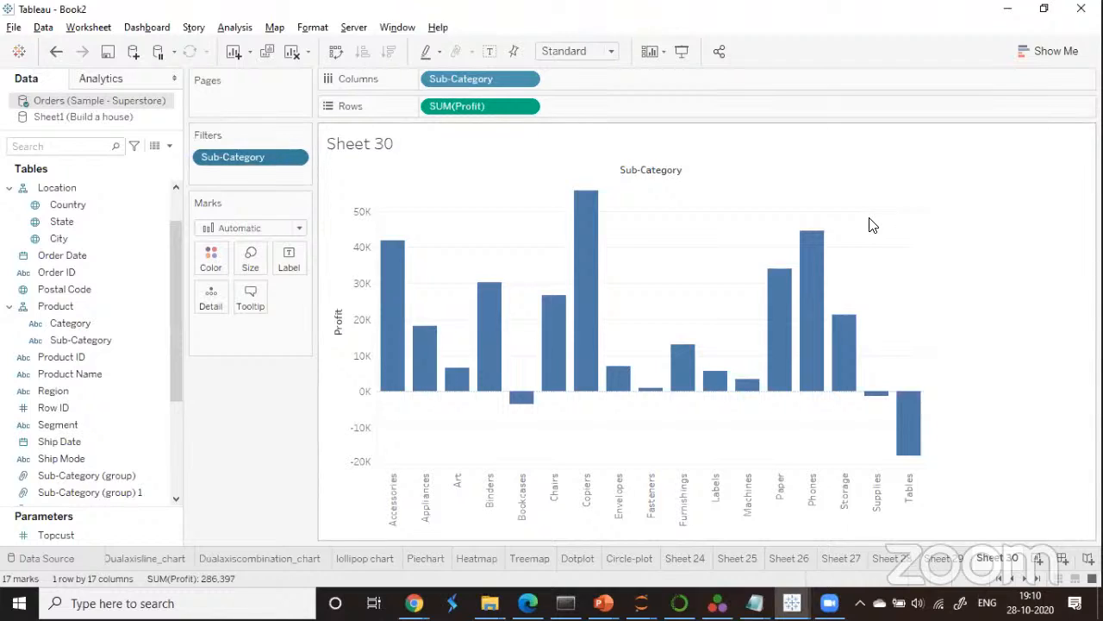
Add a condition by field to the Sub-Category filter, keeping values whose sum of Profit is < 0, and apply it.
left_click(299, 156)
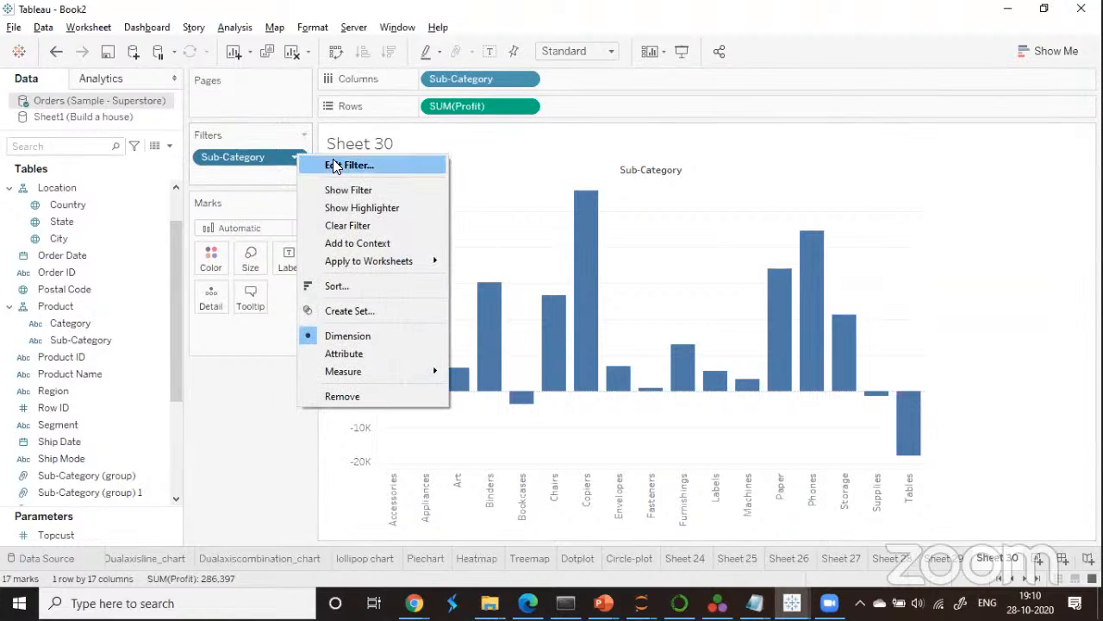
left_click(335, 165)
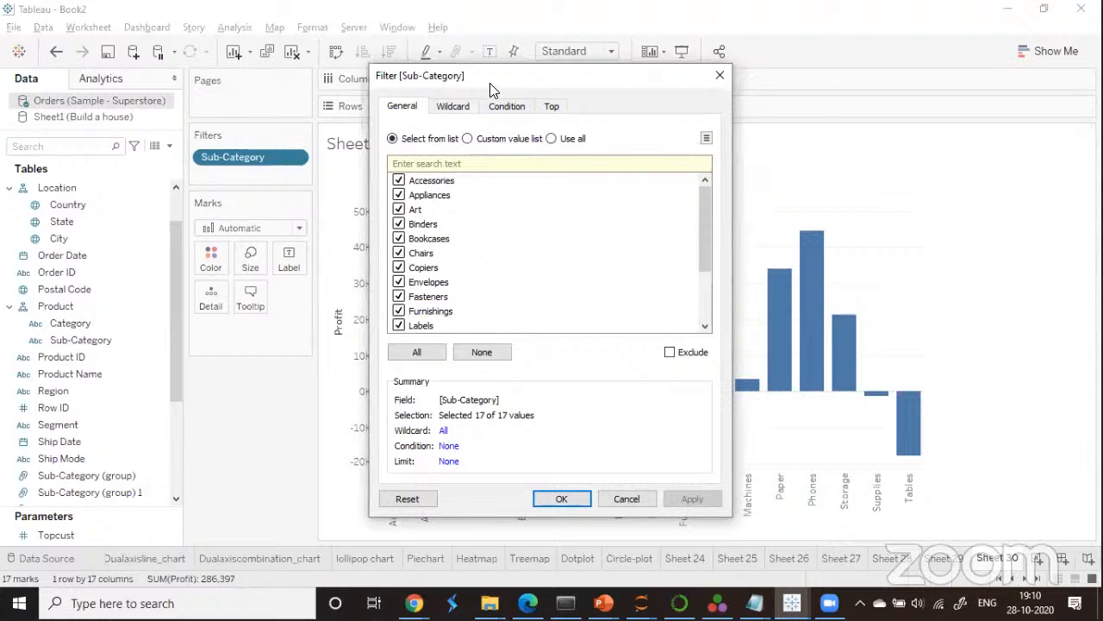
left_click(591, 108)
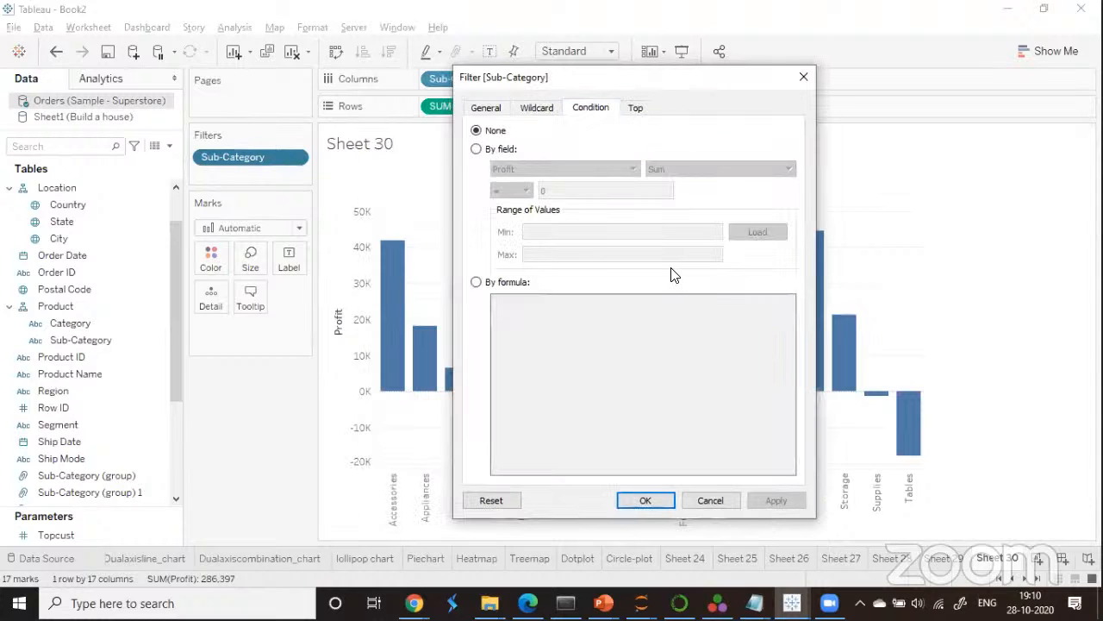
left_click(475, 150)
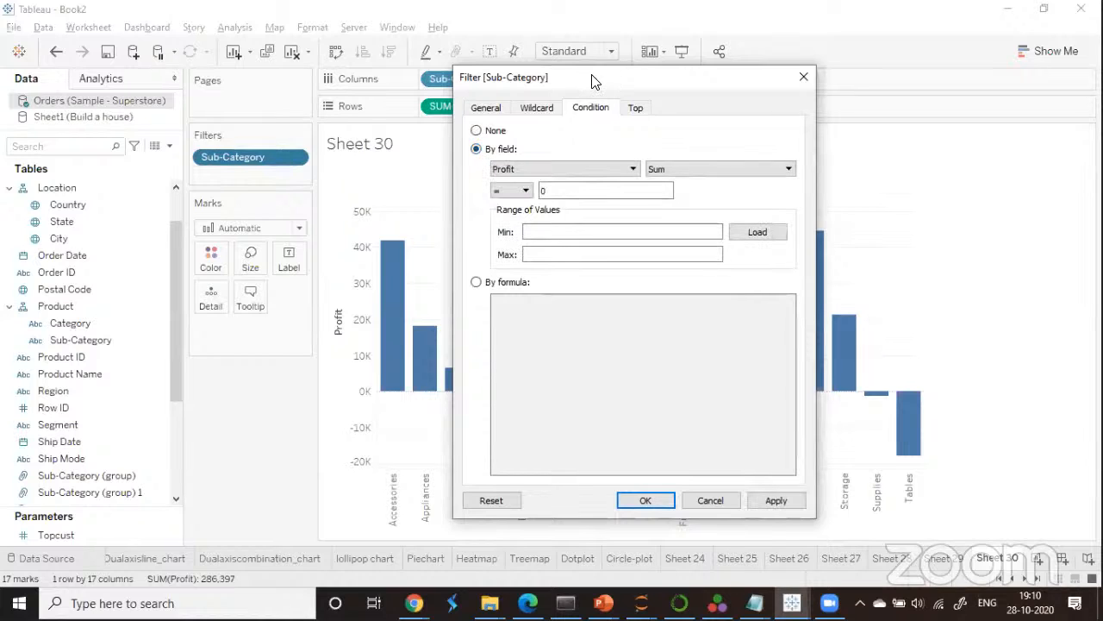
left_click_drag(591, 81, 145, 65)
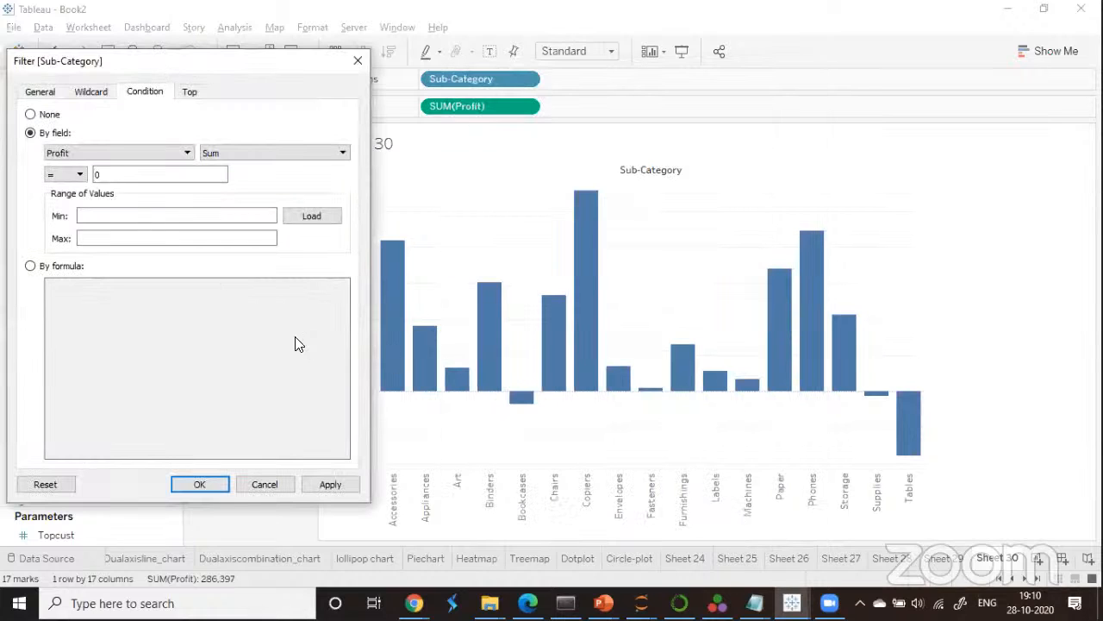
left_click(81, 176)
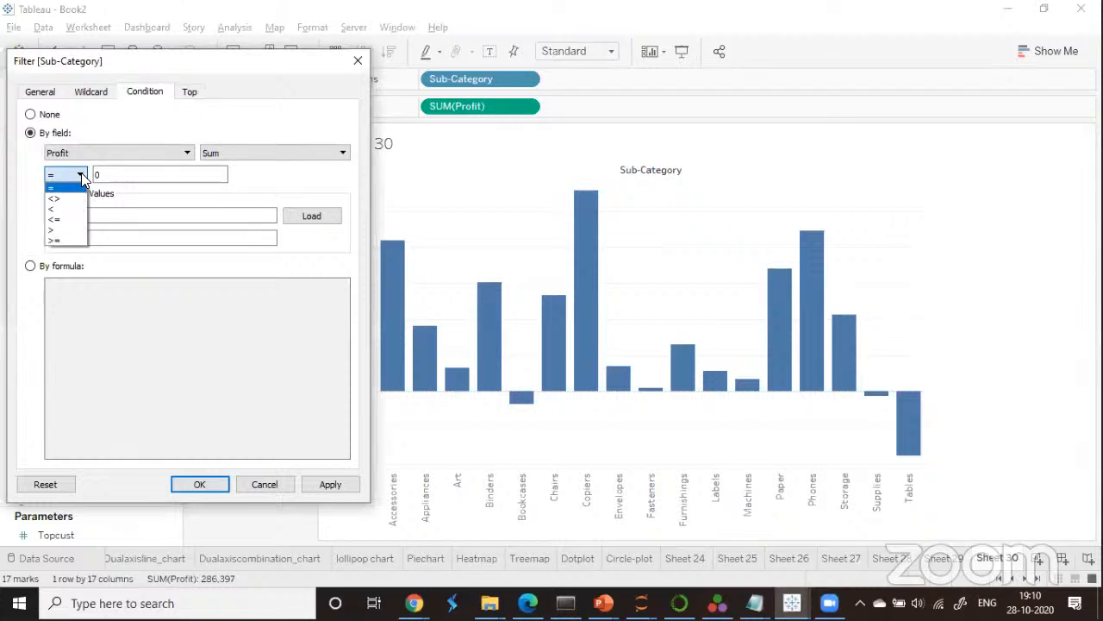
left_click(56, 208)
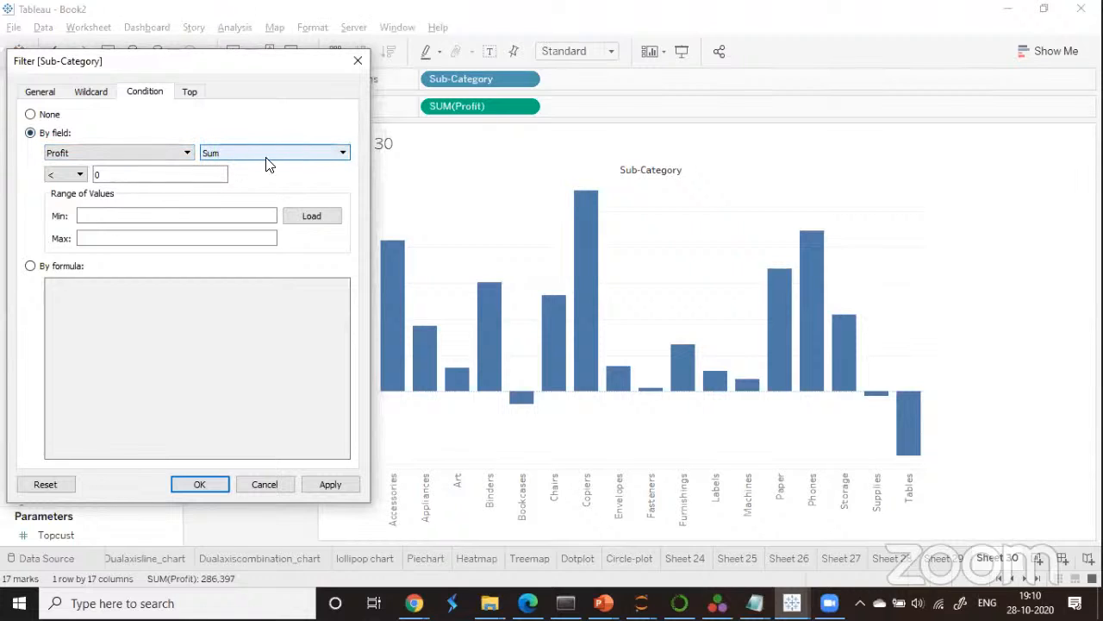
left_click(119, 175)
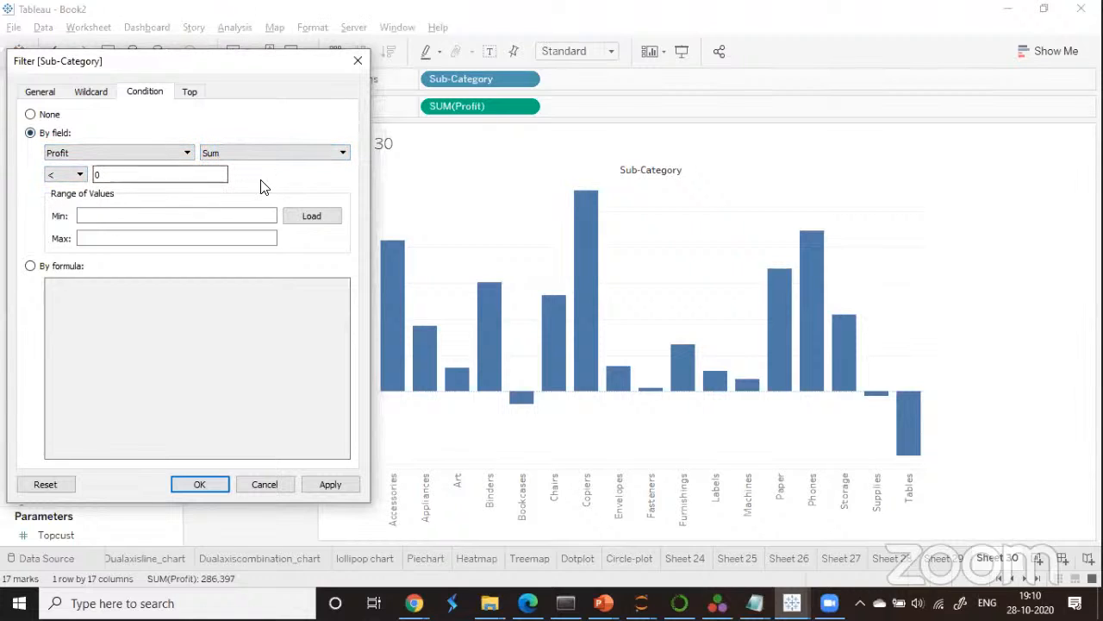
left_click(329, 485)
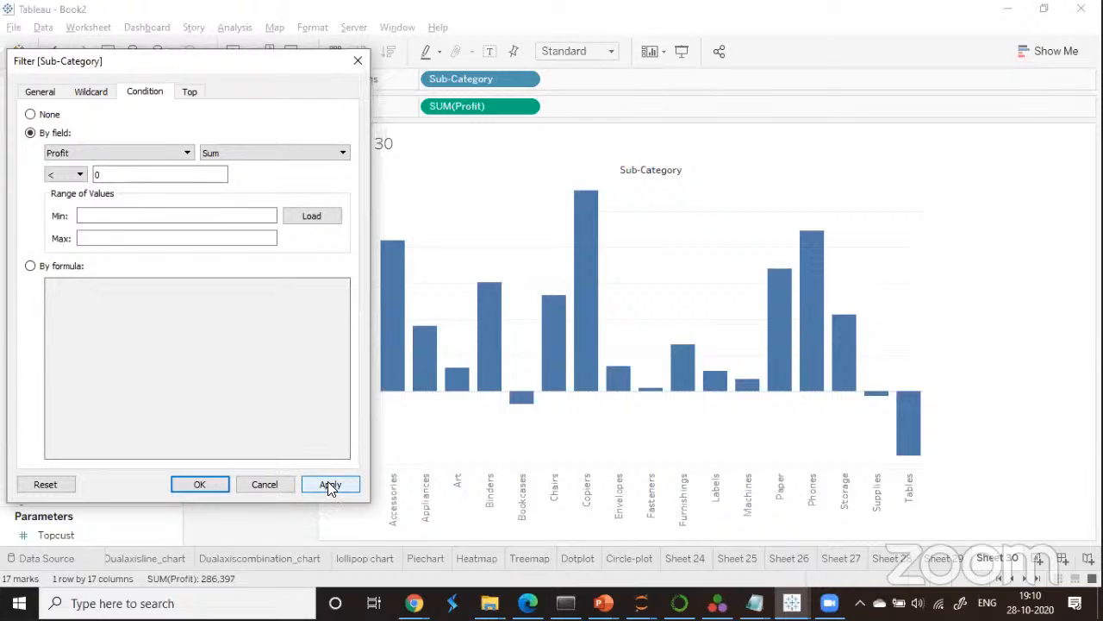
left_click(211, 484)
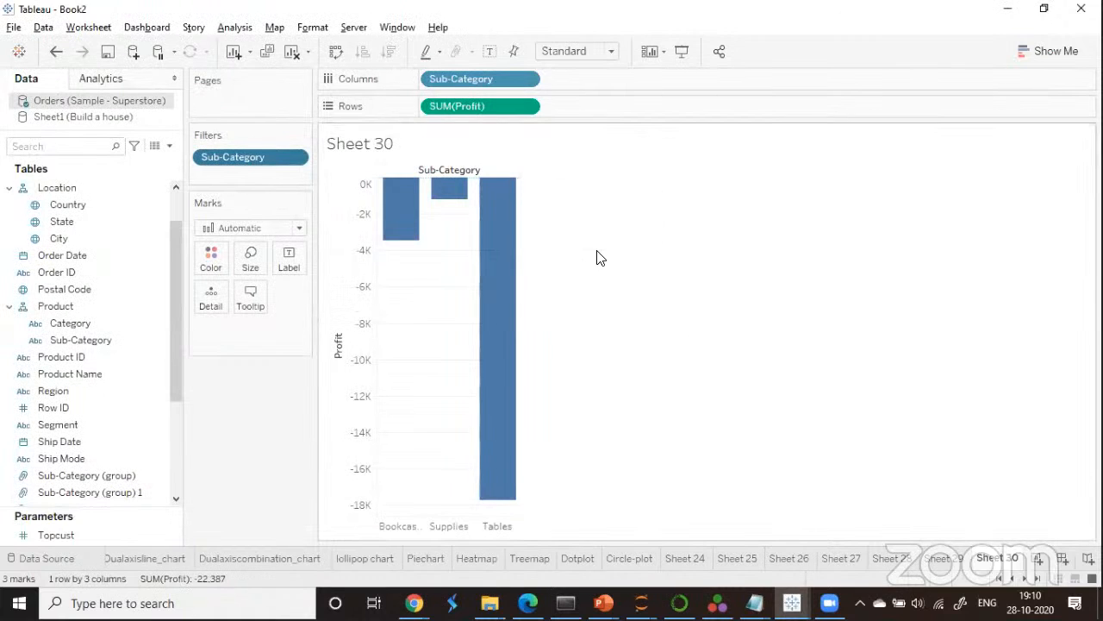
Sort the sub-category bars in descending order of profit and show their mark labels.
left_click(597, 251)
left_click(389, 55)
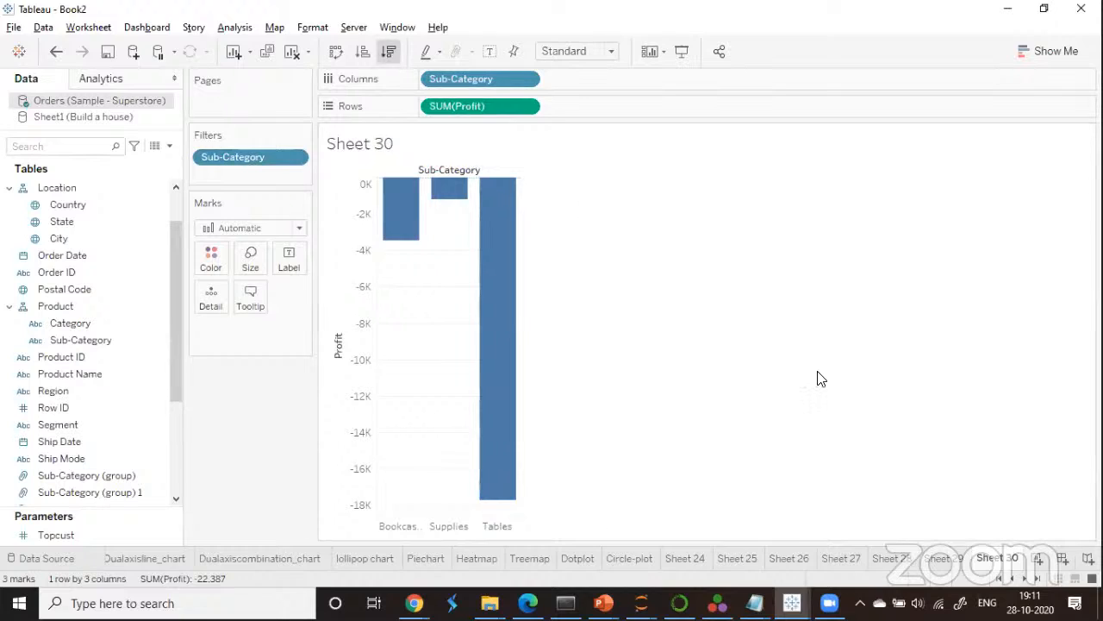
left_click(488, 54)
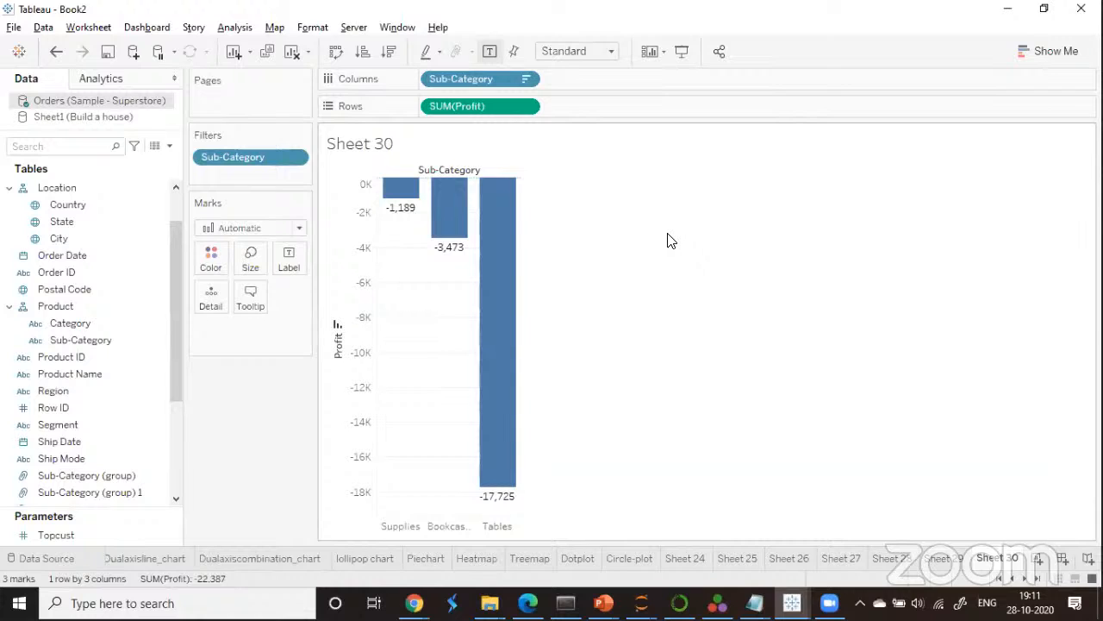
Change the Sub-Category filter's condition to keep values whose sum of Profit is > 0, and apply it.
mouse_move(343, 189)
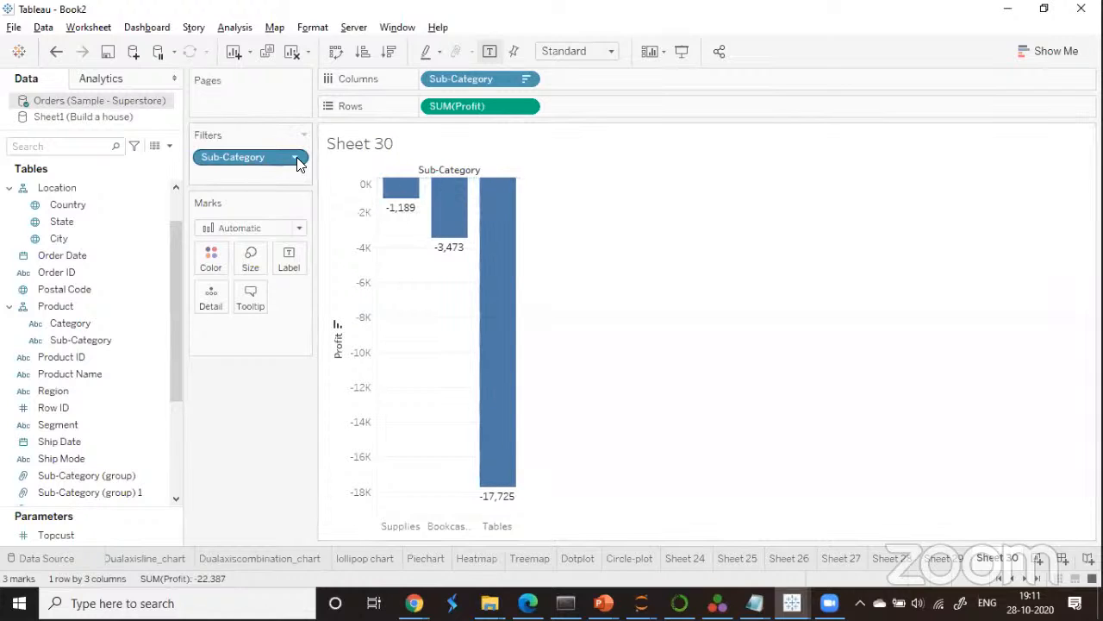
left_click(296, 158)
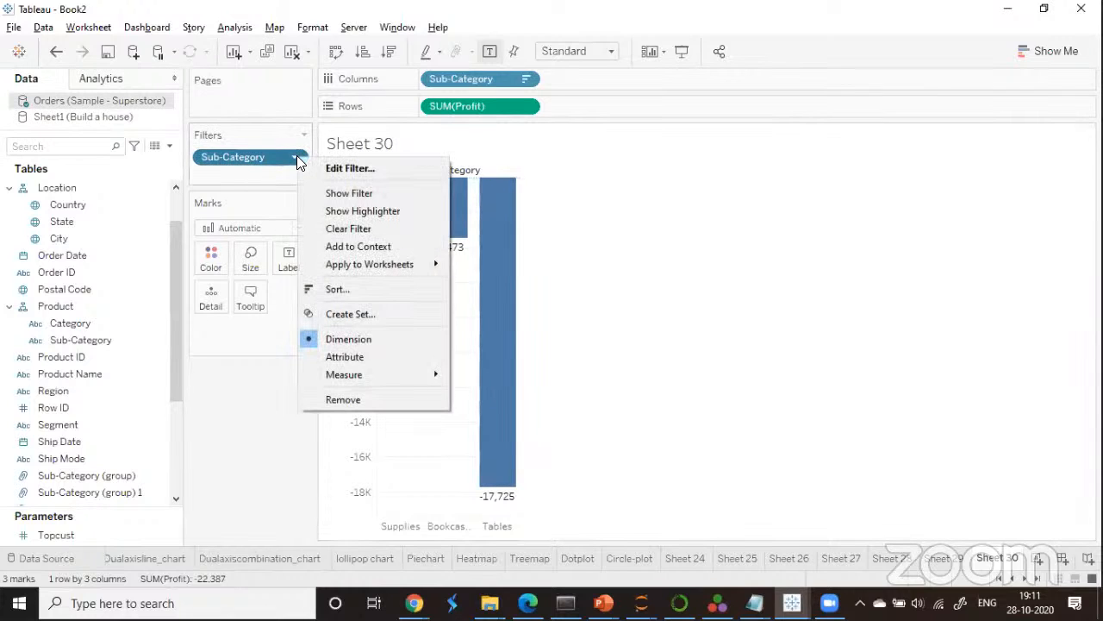
left_click(353, 169)
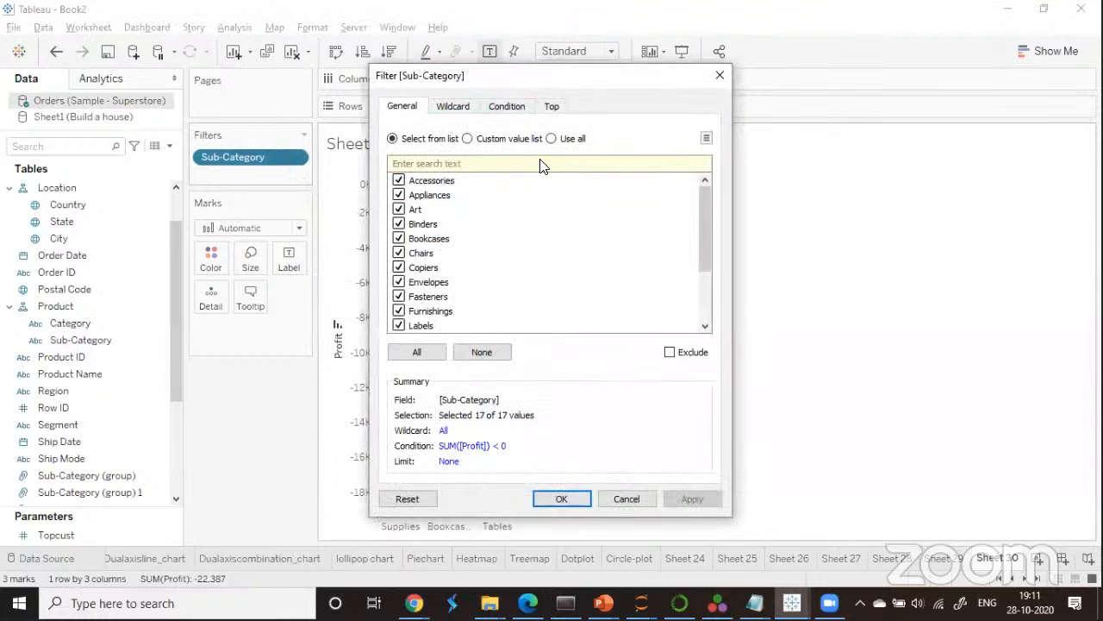
left_click(522, 107)
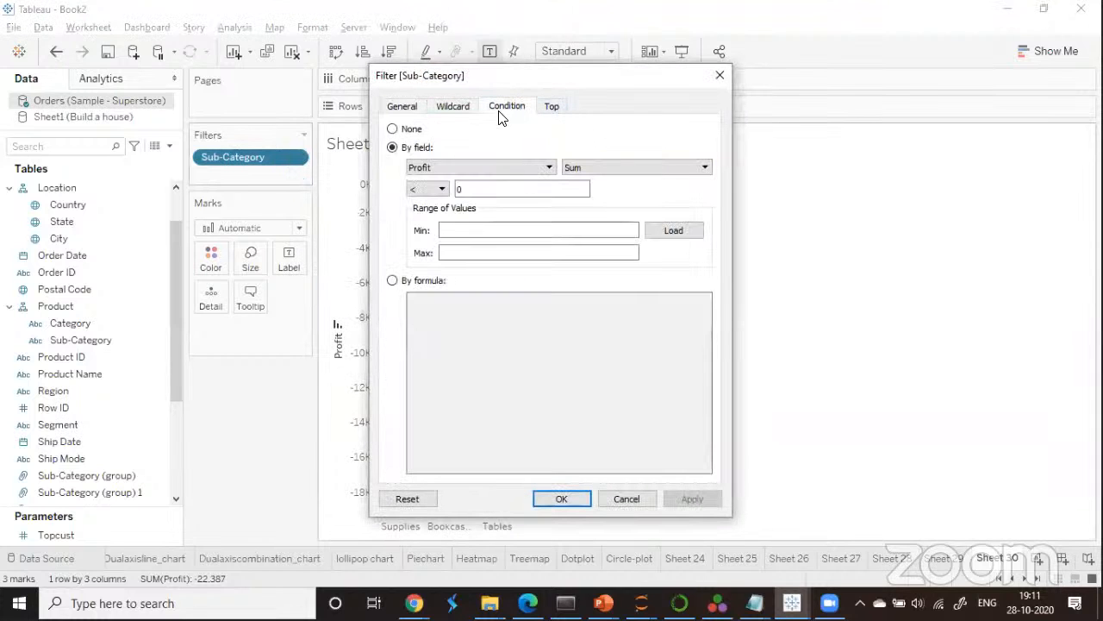
left_click(442, 189)
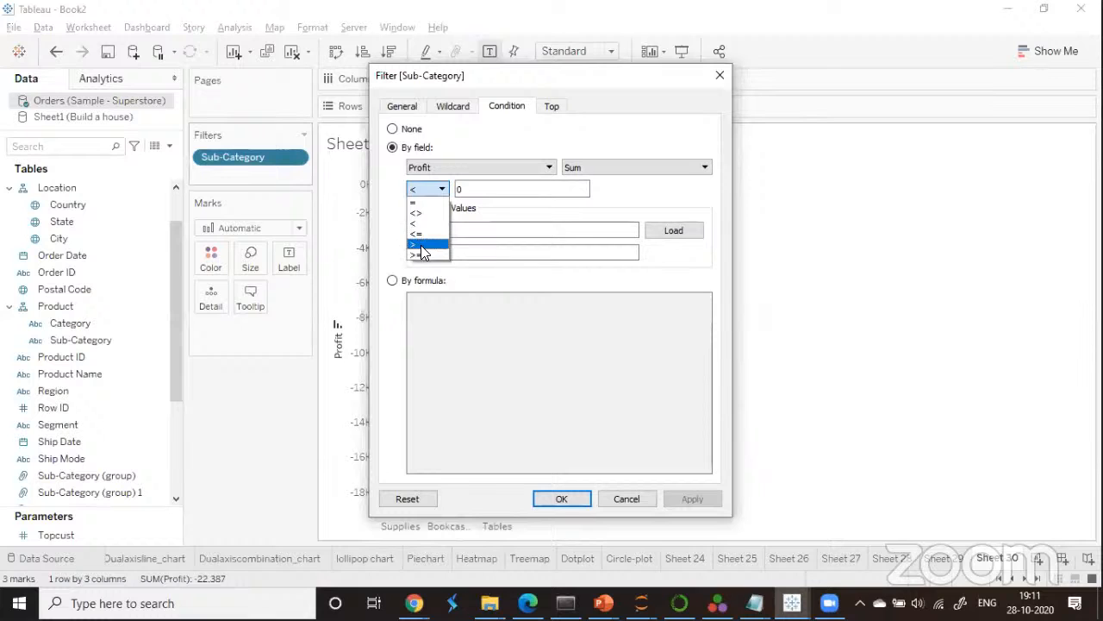
left_click(424, 248)
left_click(693, 499)
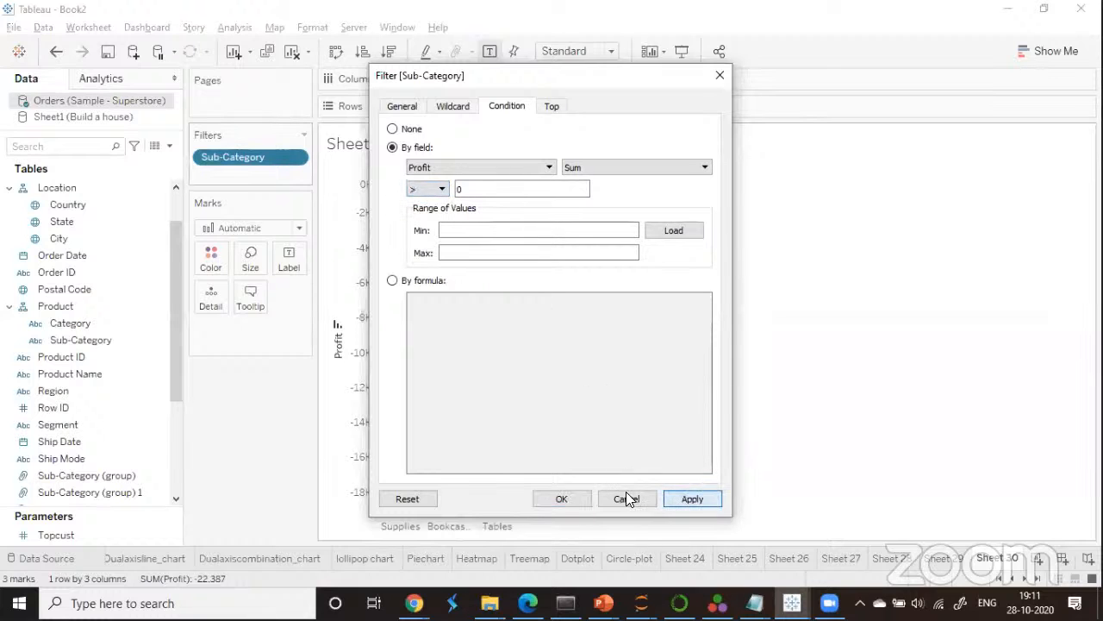
left_click(556, 499)
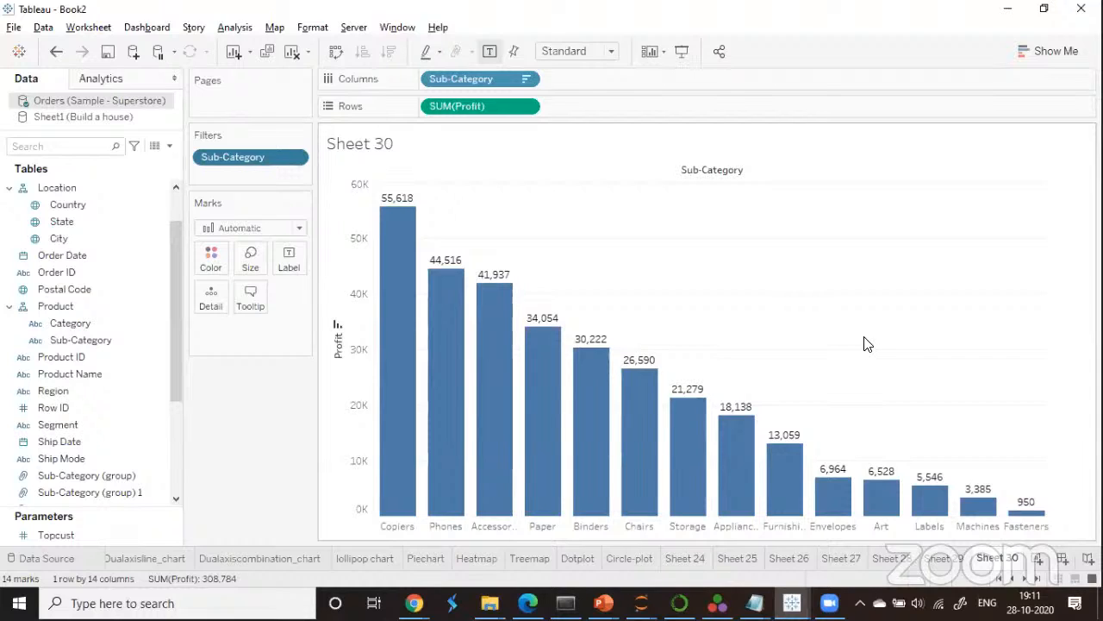
Set the threshold of the Sub-Category filter's profit condition to 5000 and apply the change.
left_click(294, 160)
left_click(341, 170)
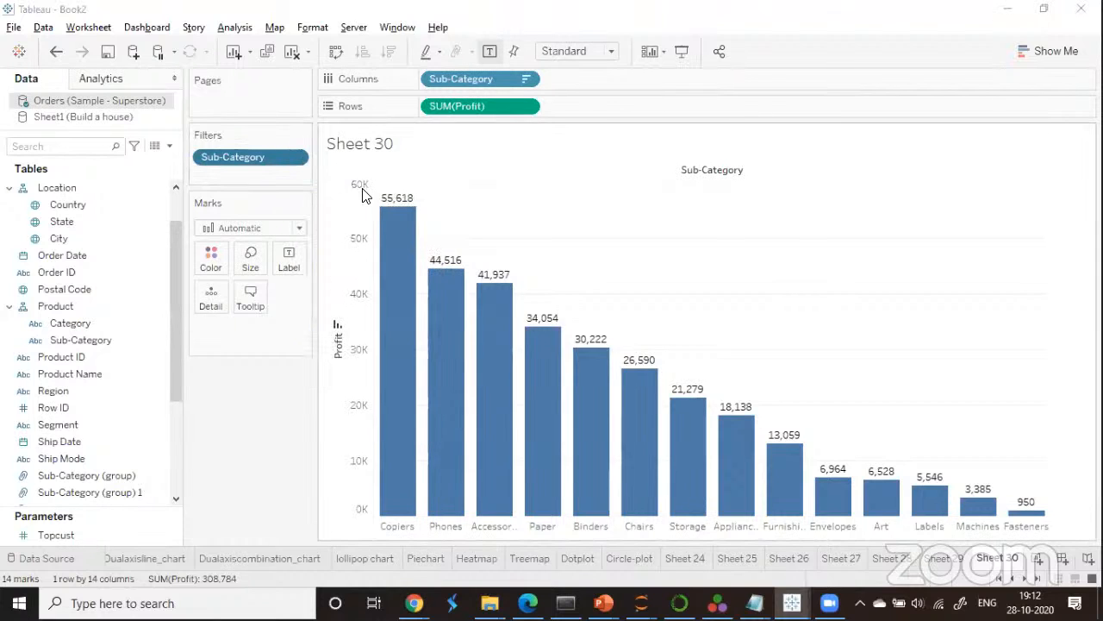
left_click(509, 107)
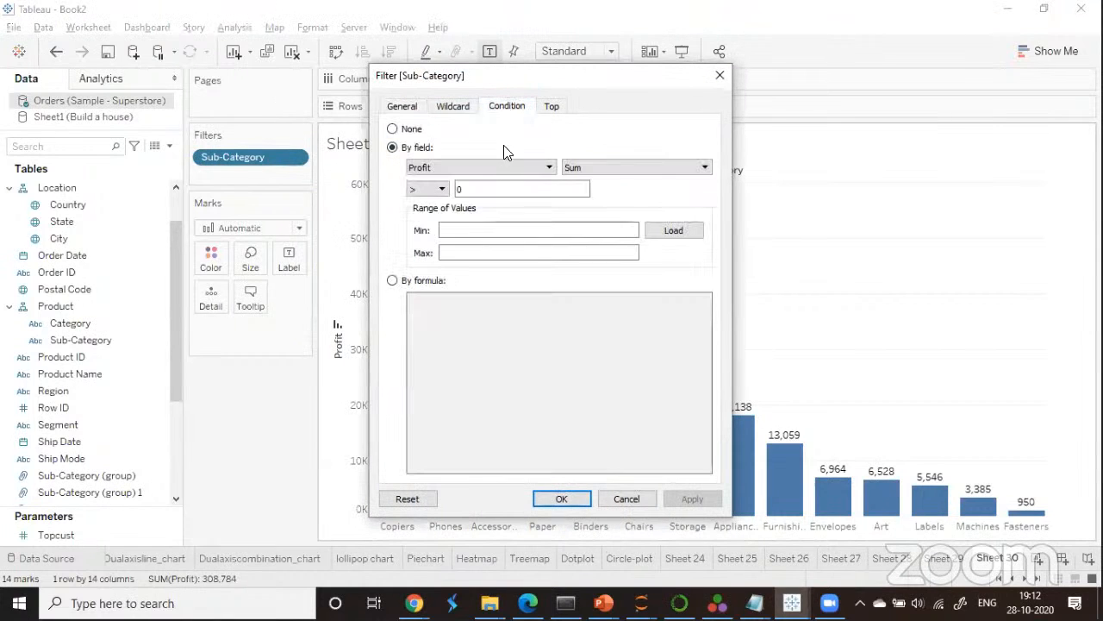
left_click(465, 189)
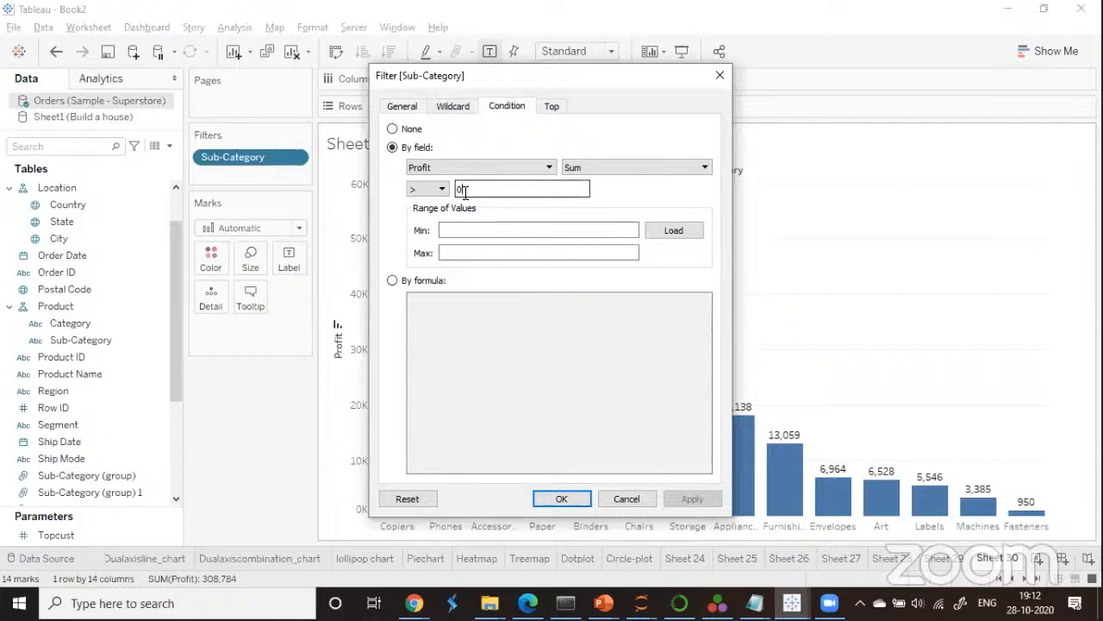
key("BackSpace")
type("5000")
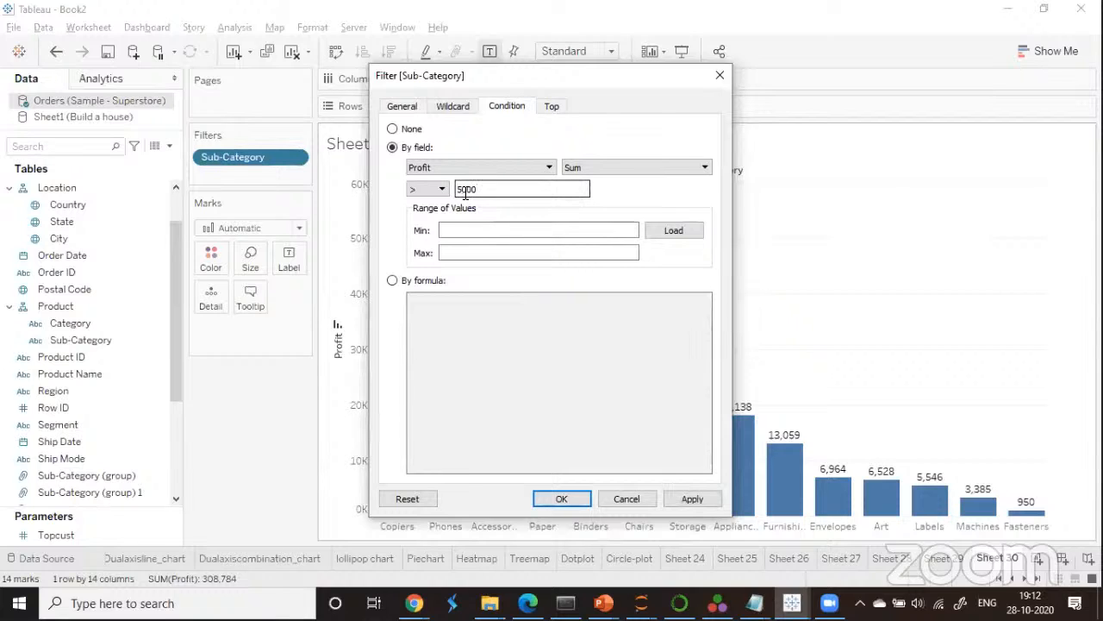
left_click(690, 498)
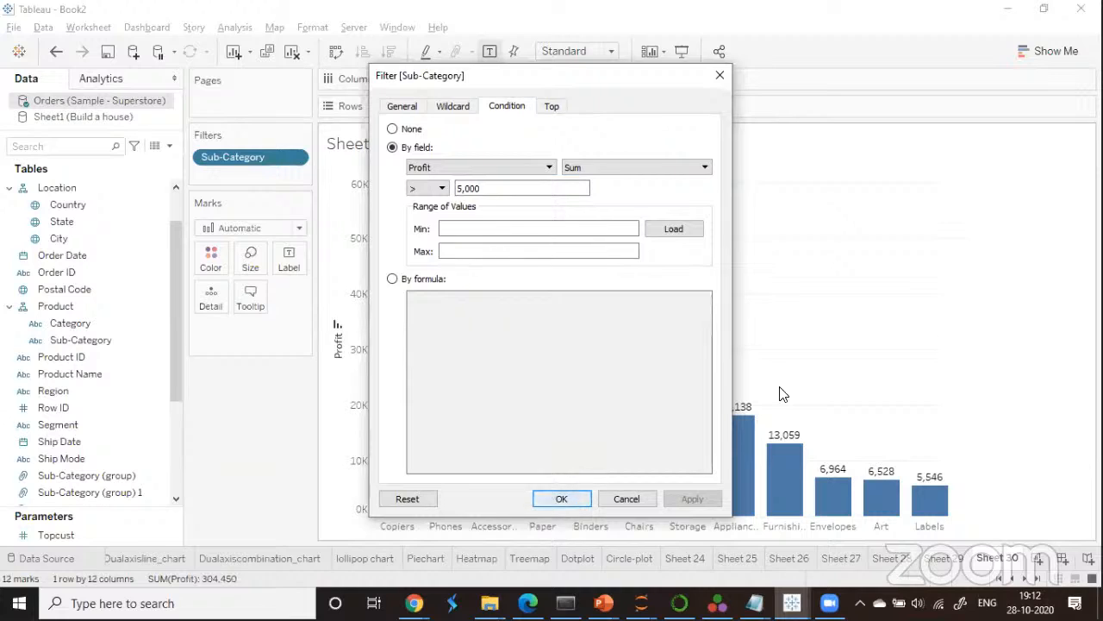
key("Return")
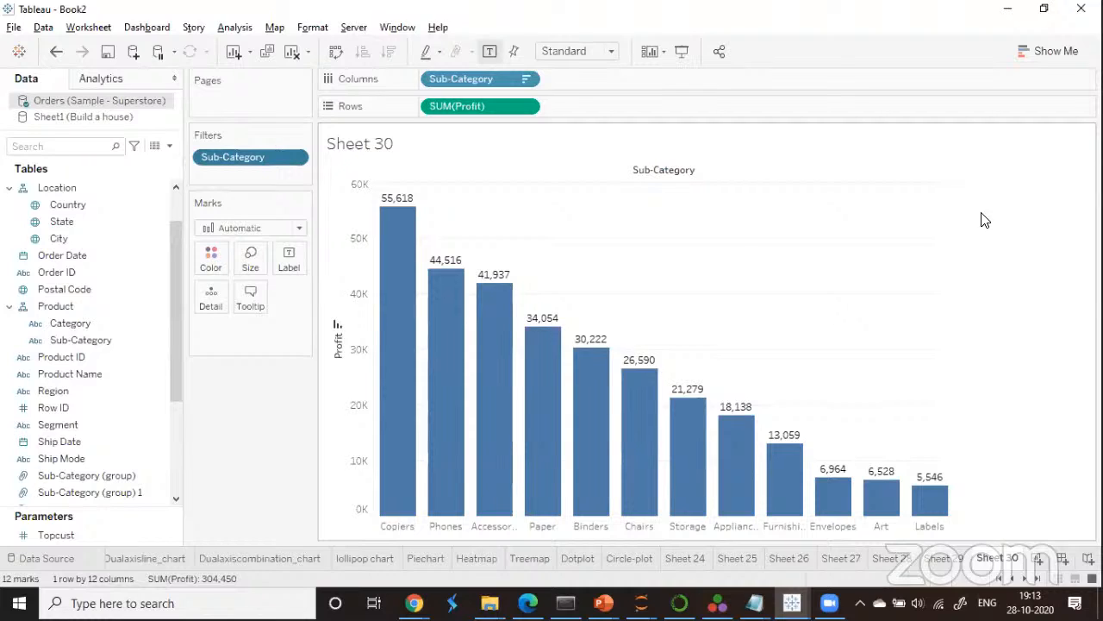
Limit the Sub-Category filter by field to the Top 5 by sum of Profit and apply it.
left_click(294, 158)
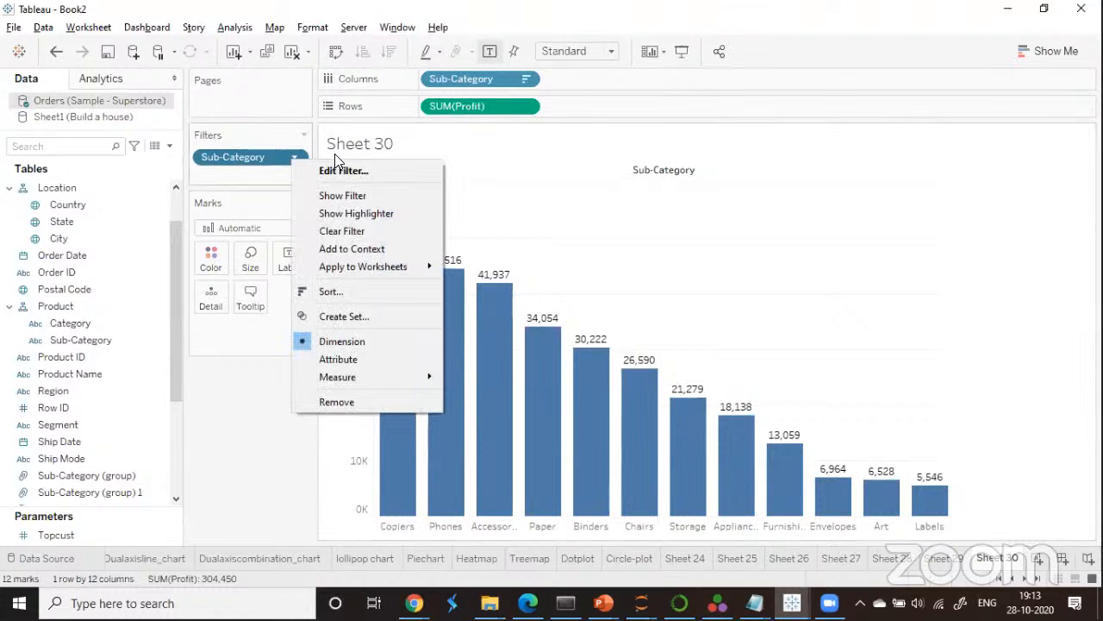
left_click(350, 175)
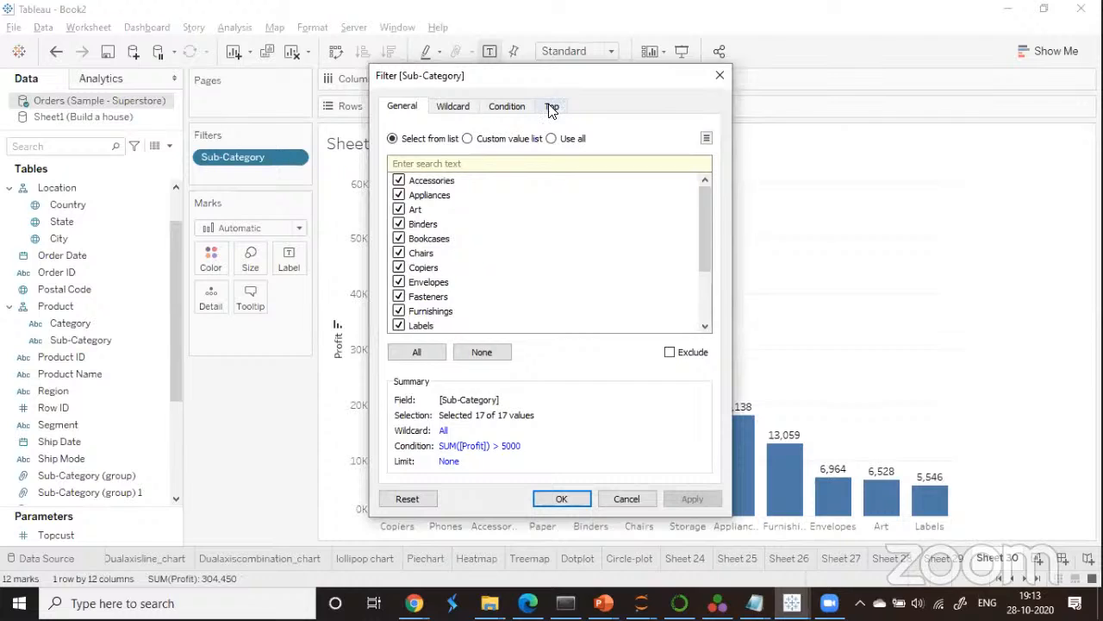
left_click(552, 106)
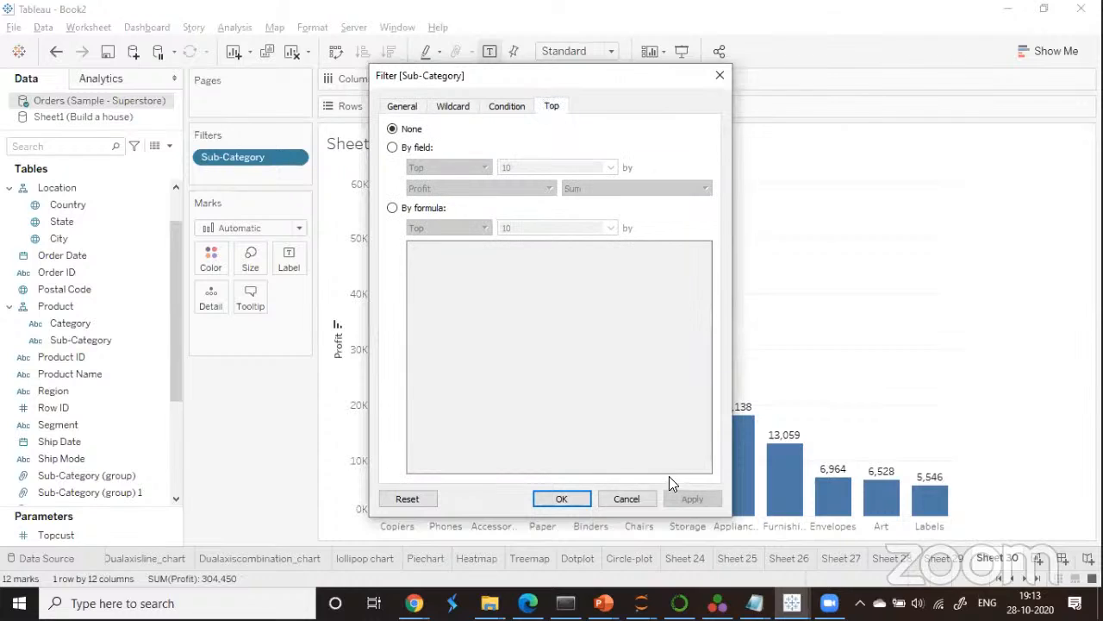
left_click(393, 148)
left_click(490, 229)
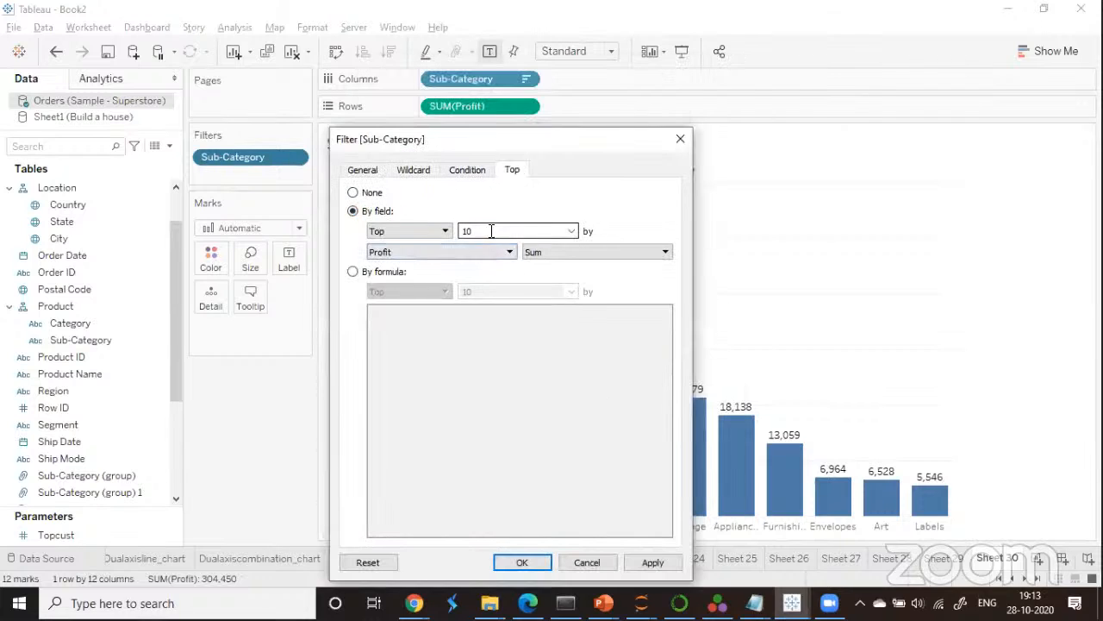
key("BackSpace")
key("BackSpace")
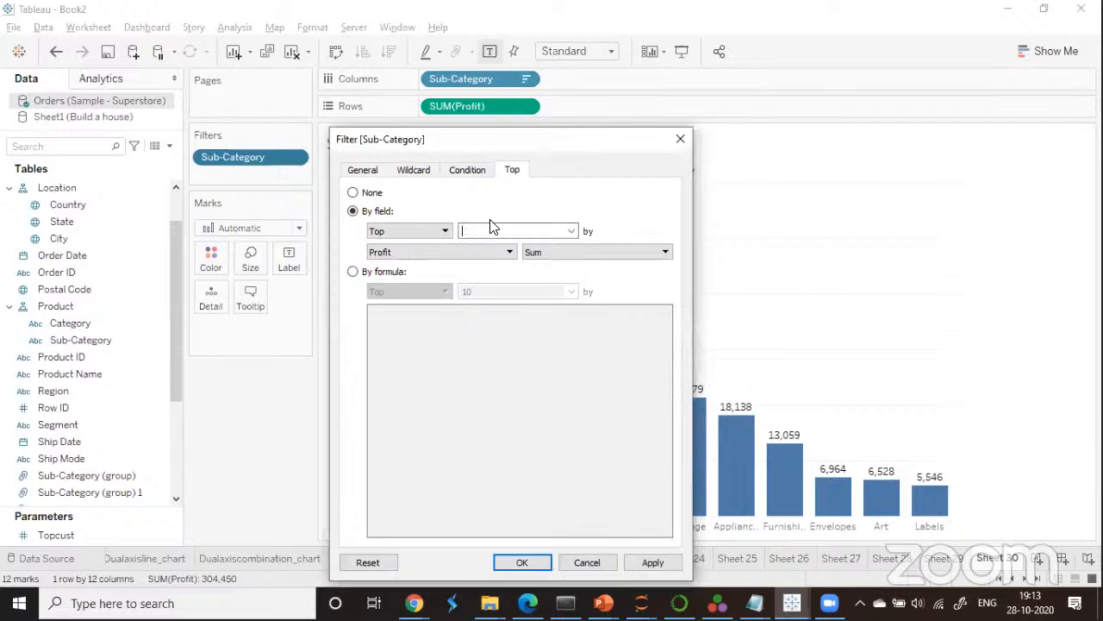
type("5")
left_click(660, 567)
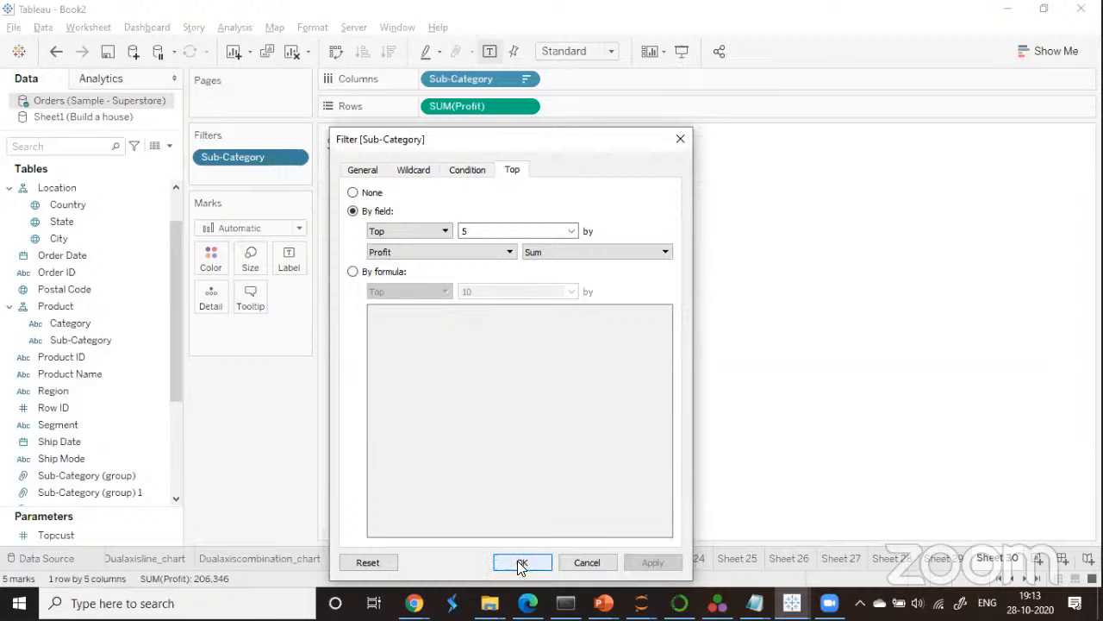
left_click(521, 563)
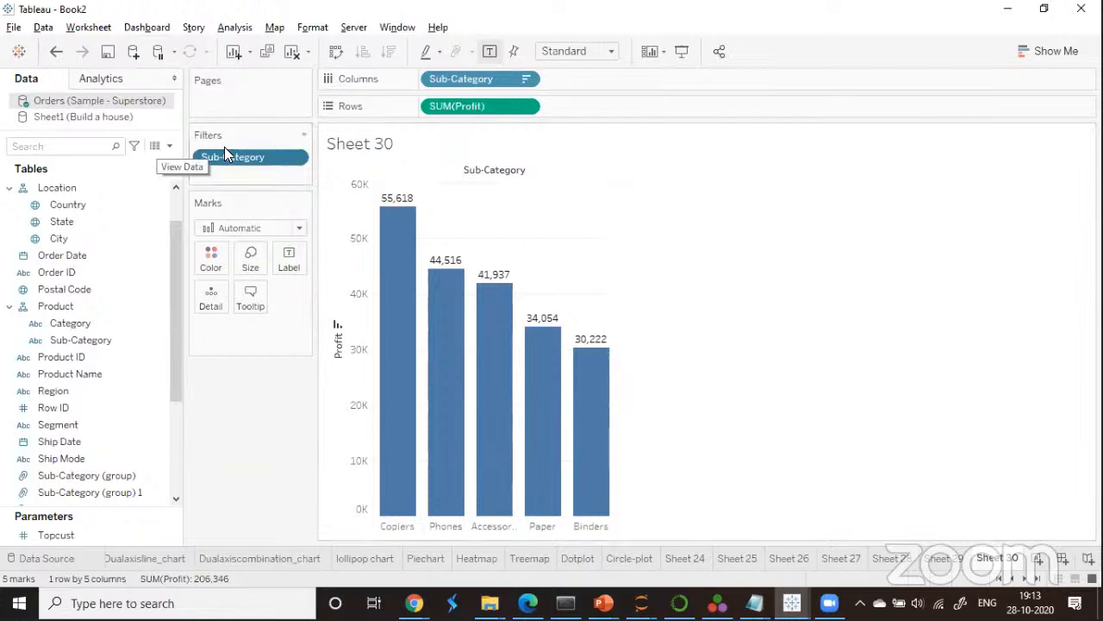
Change the Sub-Category filter's limit to the Top 3 by sum of Profit and apply it.
right_click(282, 161)
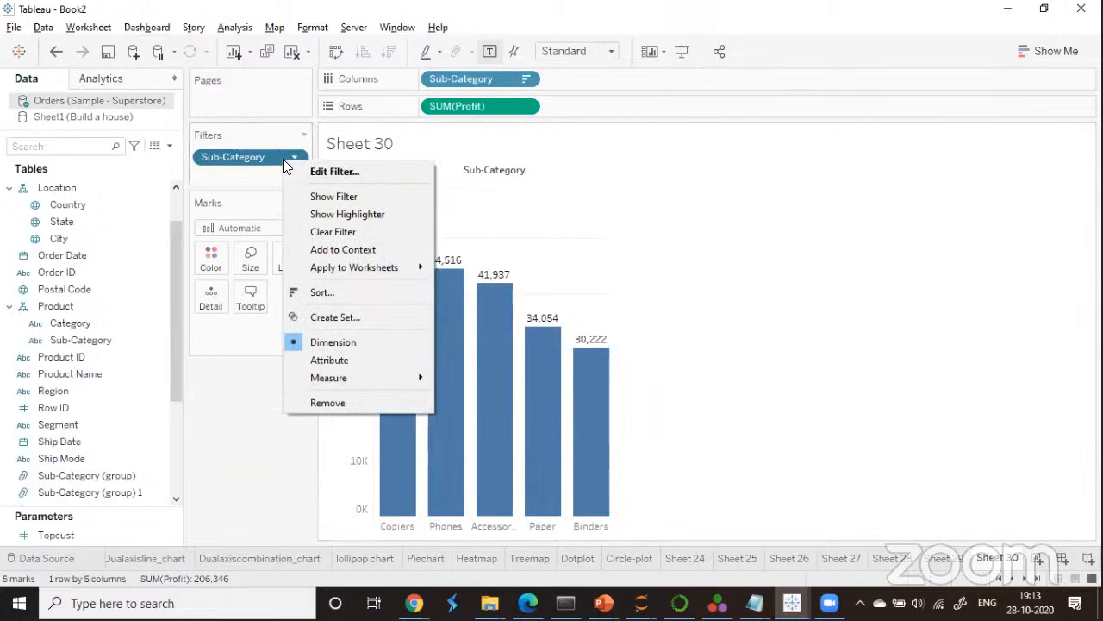
left_click(343, 172)
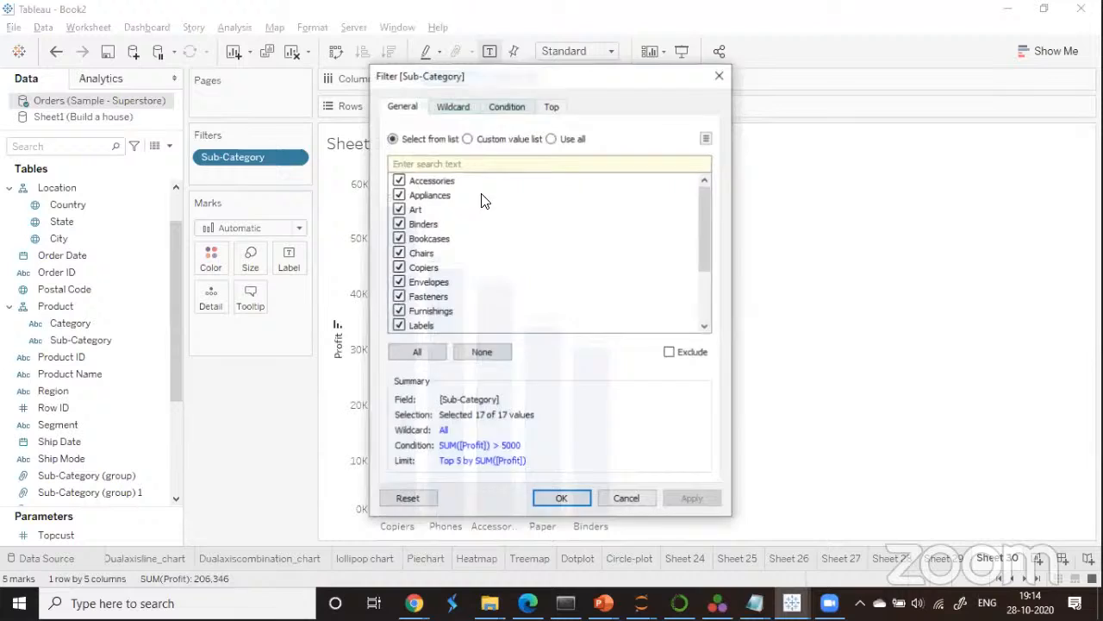
left_click(557, 113)
left_click(517, 165)
key("BackSpace")
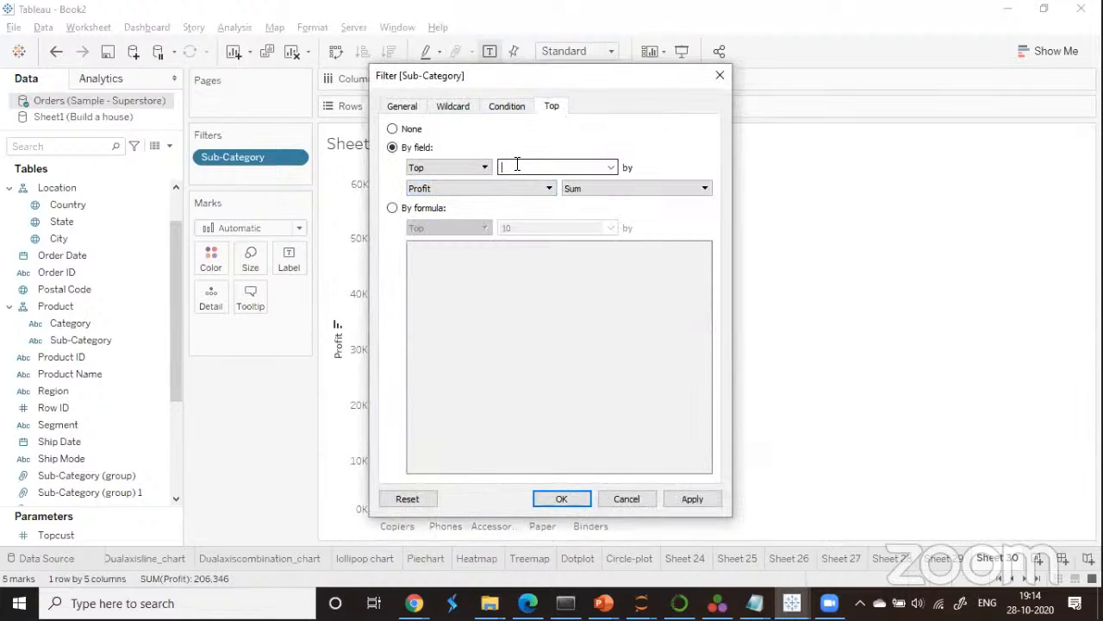
type("3")
left_click(695, 504)
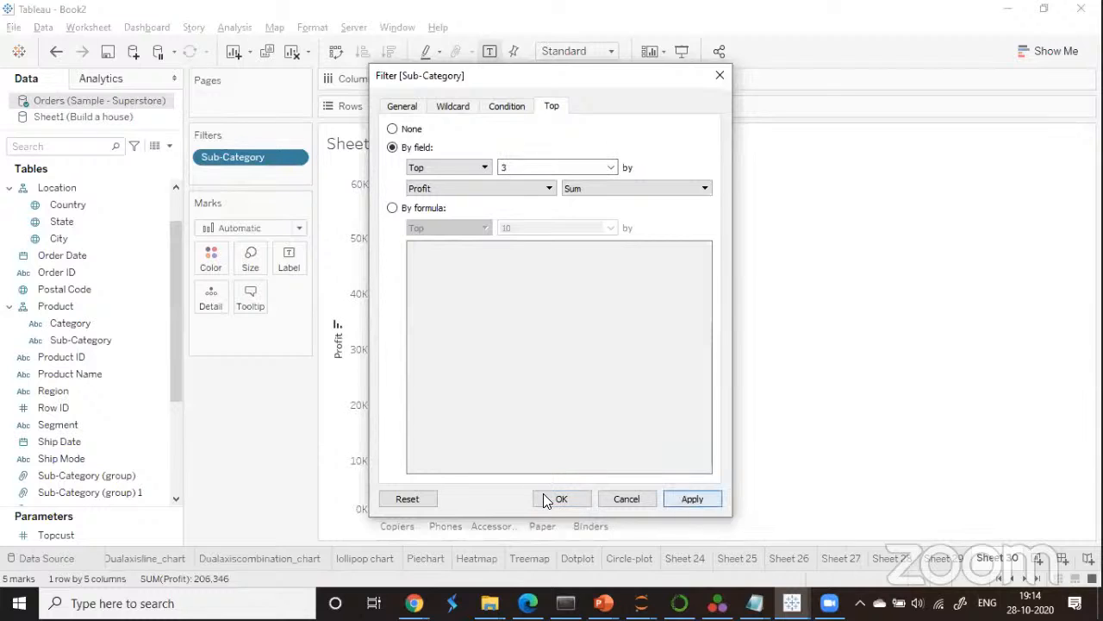
left_click(558, 499)
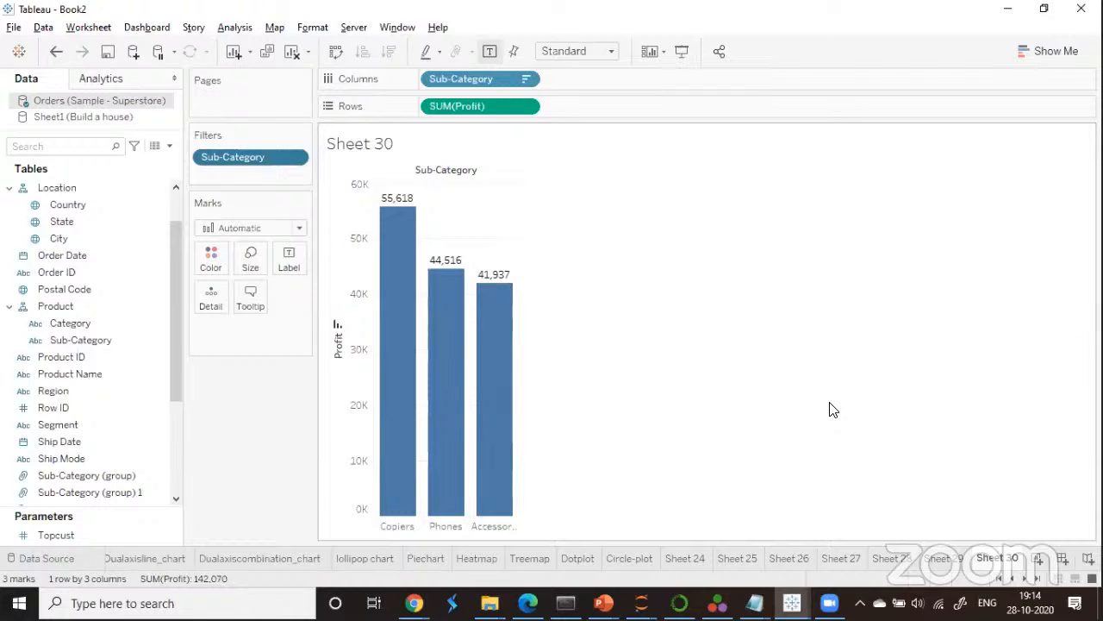
Switch the Sub-Category filter's by-field limit from Top to Bottom and apply the change.
left_click(302, 159)
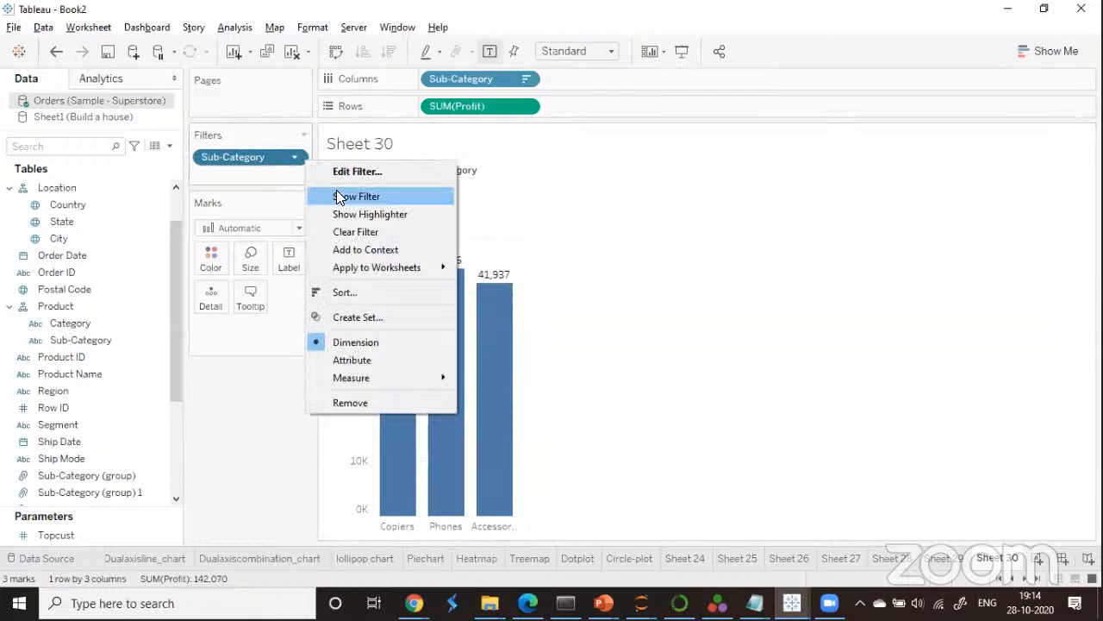
left_click(339, 177)
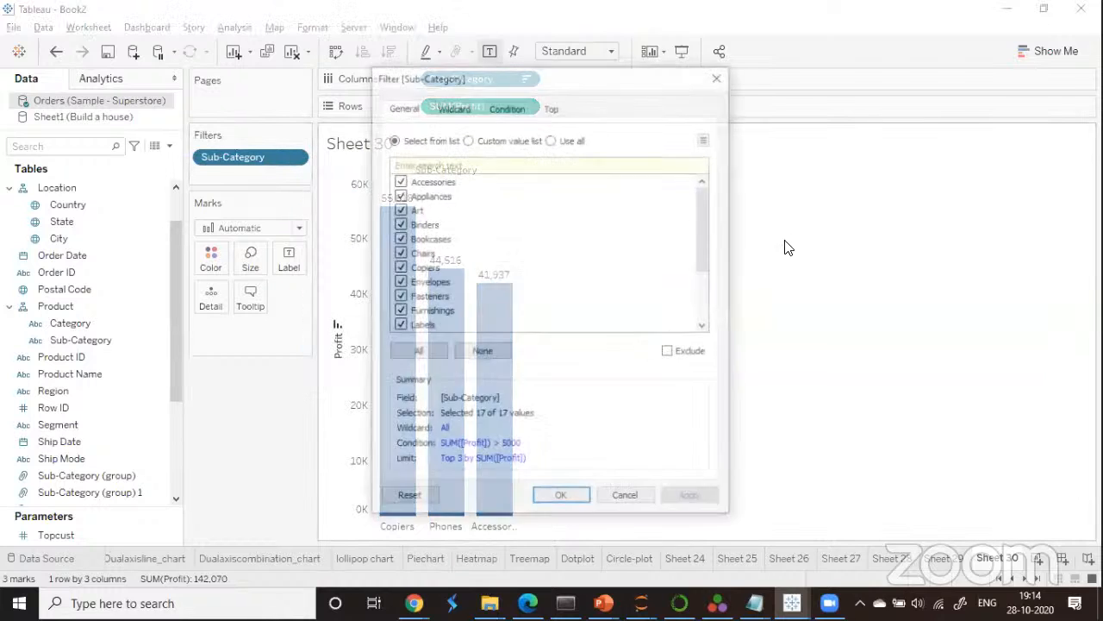
left_click(550, 106)
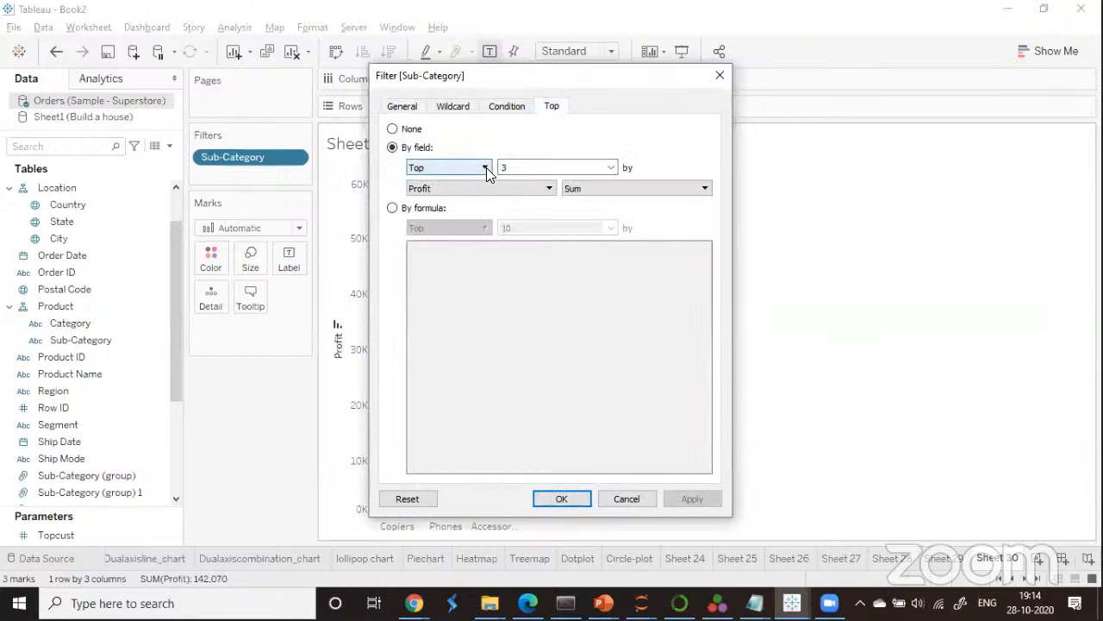
left_click(486, 169)
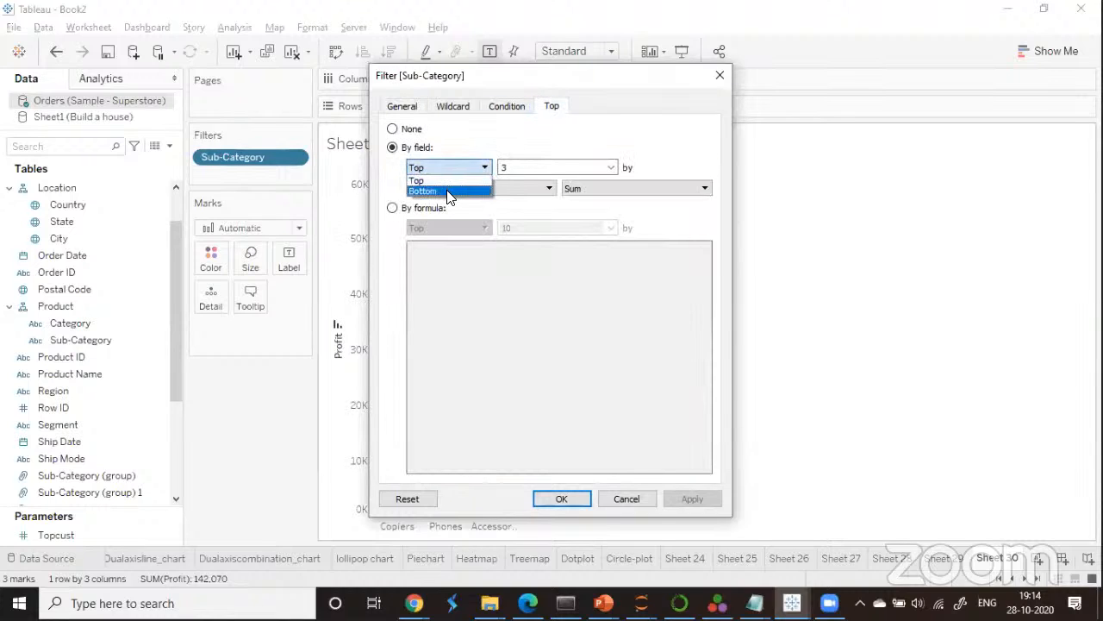
left_click(450, 188)
left_click(685, 498)
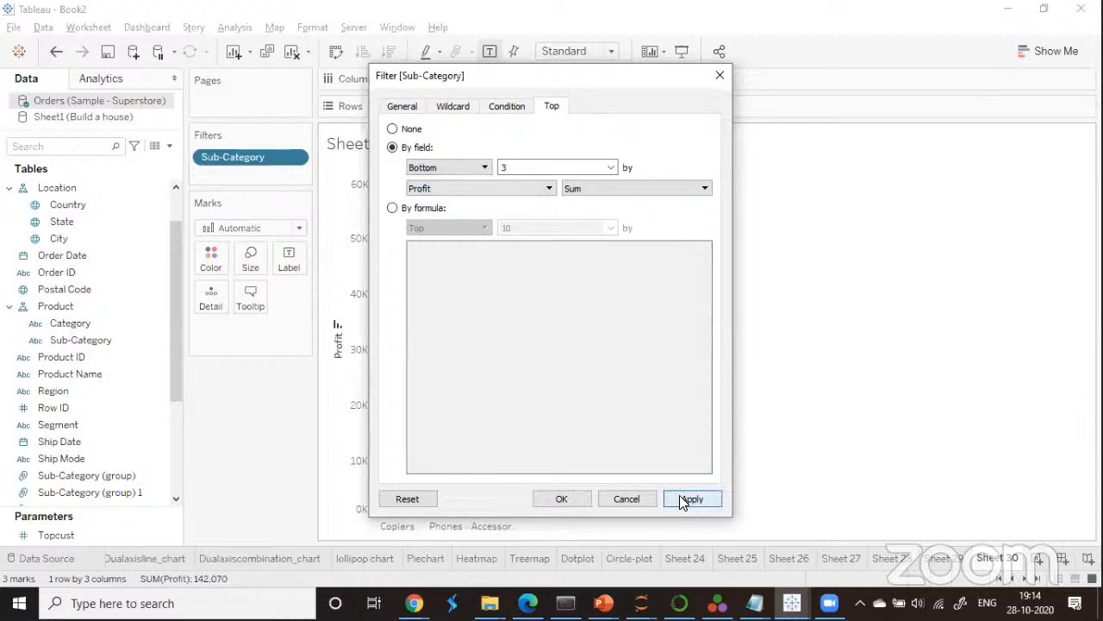
left_click(564, 499)
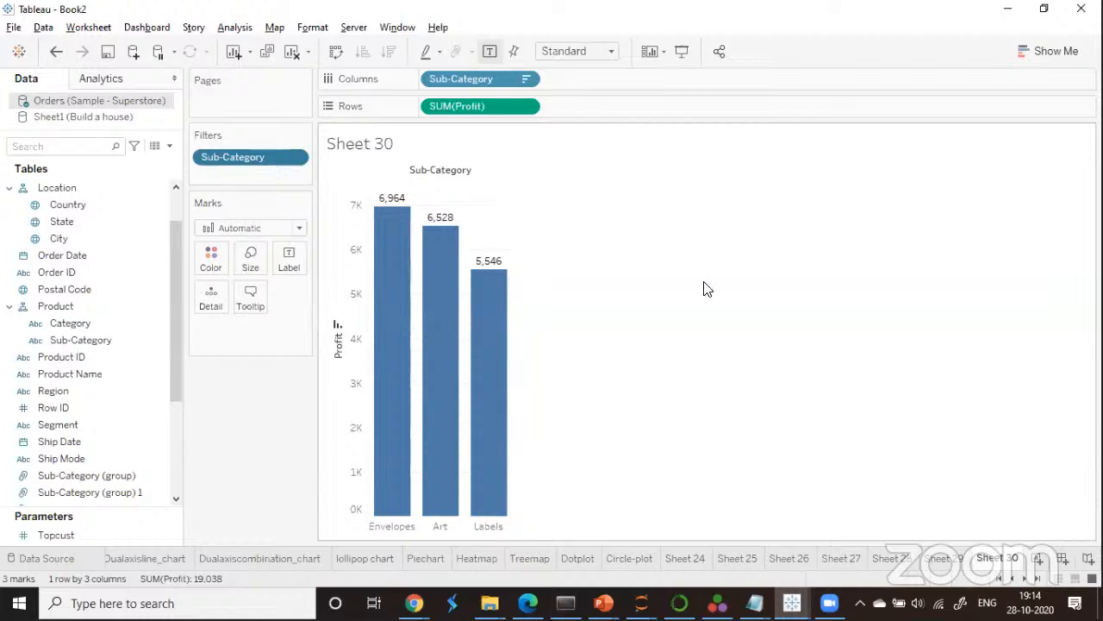
Remove the profit condition from the Sub-Category filter by setting it to None, and apply it.
left_click(293, 160)
left_click(336, 171)
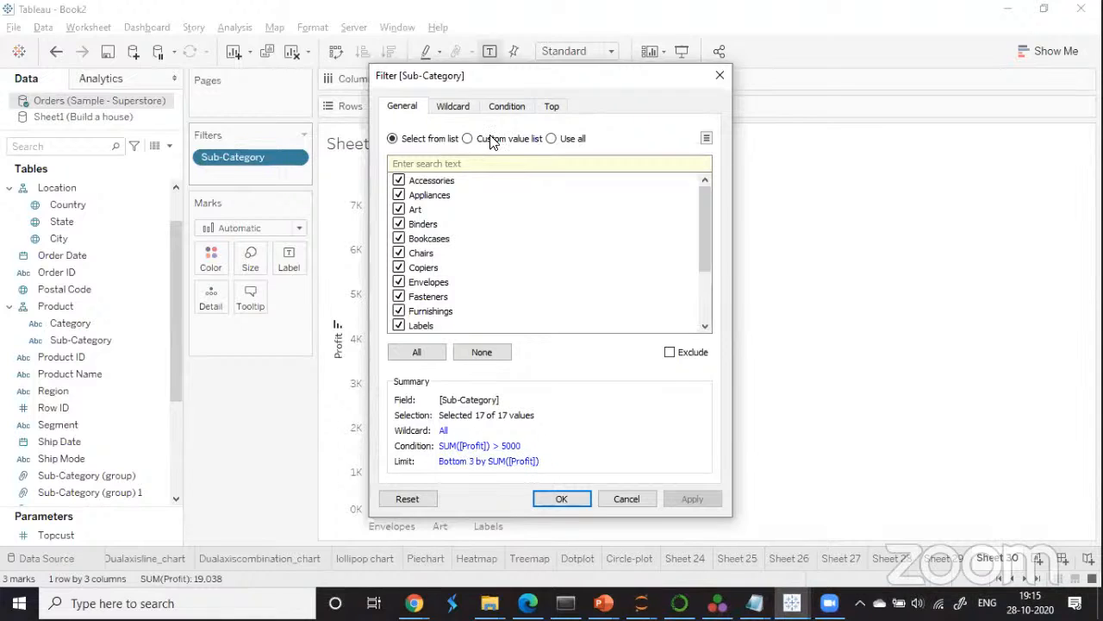
left_click(506, 107)
left_click(392, 129)
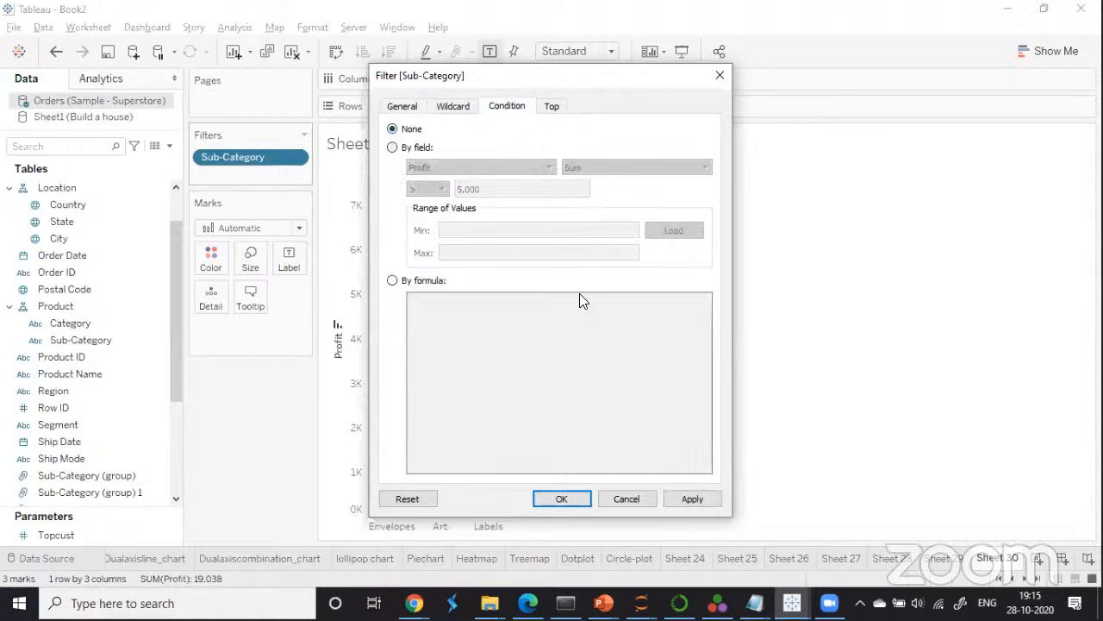
left_click(705, 500)
left_click(584, 505)
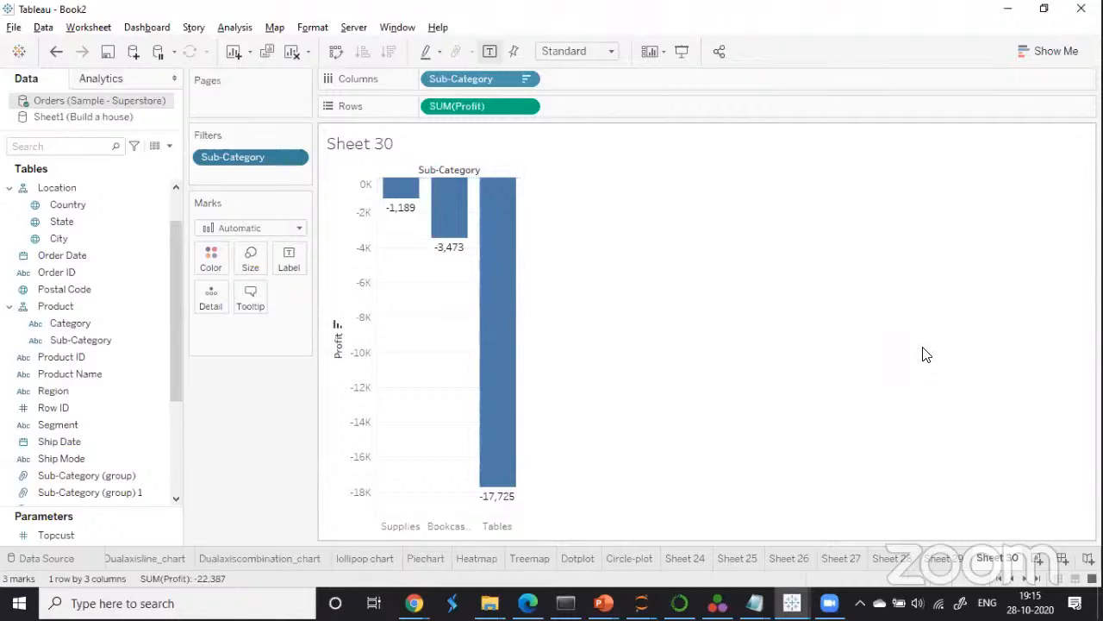
Set the number of values in the Sub-Category filter's Bottom limit to 5 and accept it.
left_click(297, 159)
left_click(335, 174)
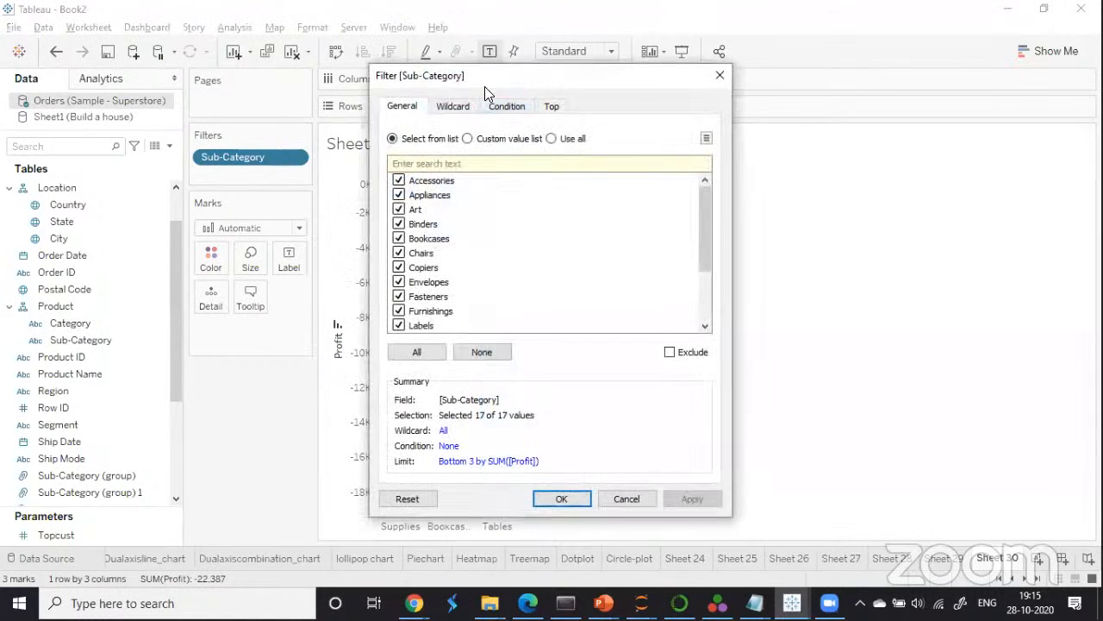
left_click(552, 107)
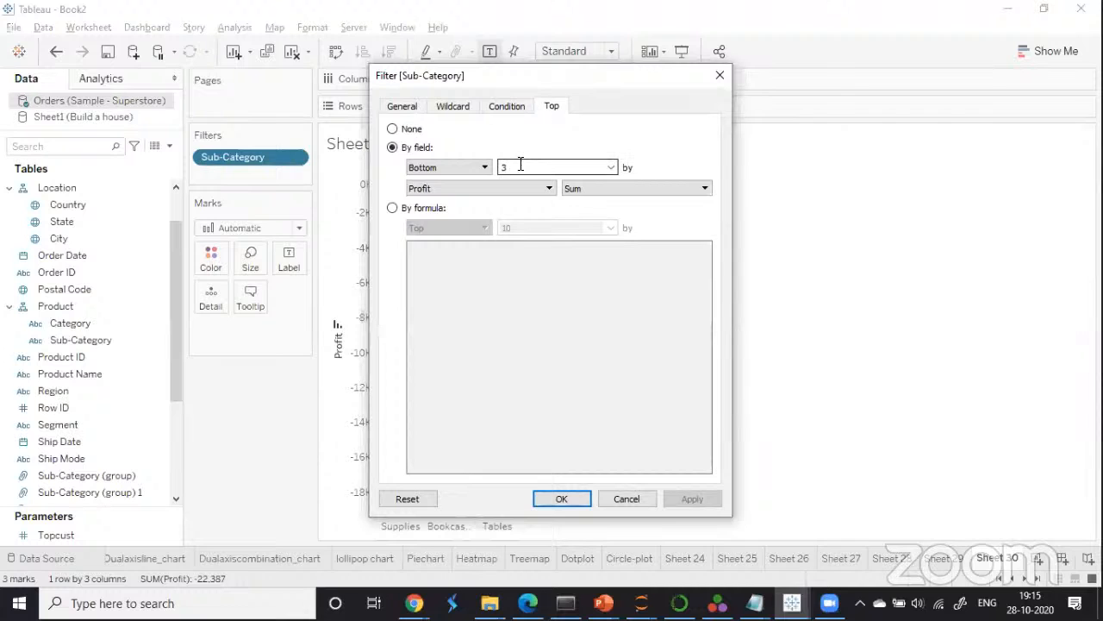
key("BackSpace")
type("5")
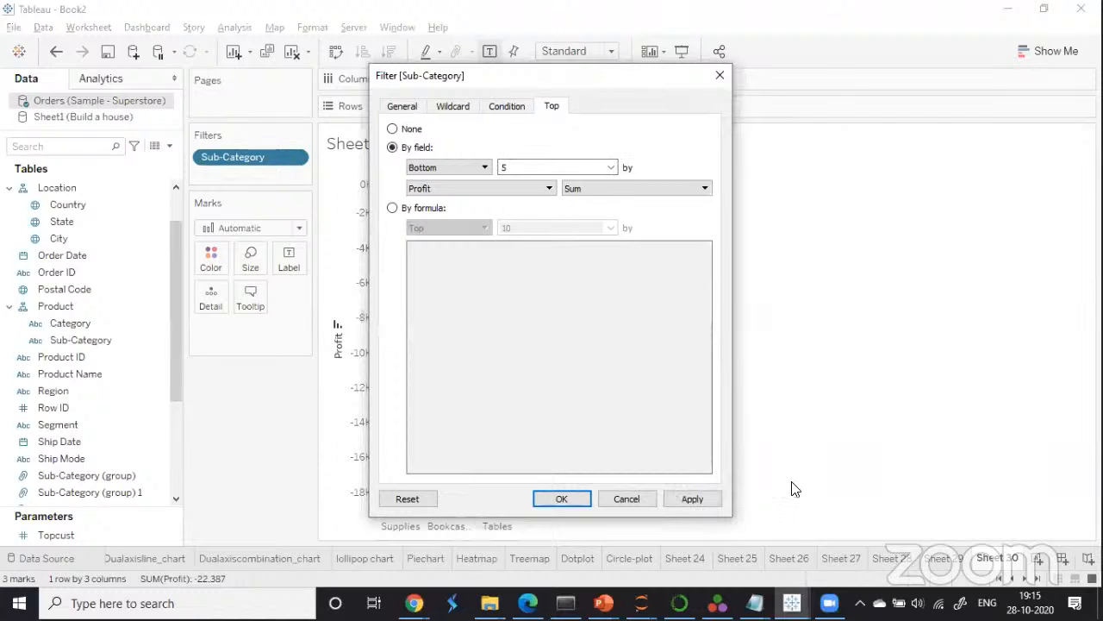
left_click(569, 499)
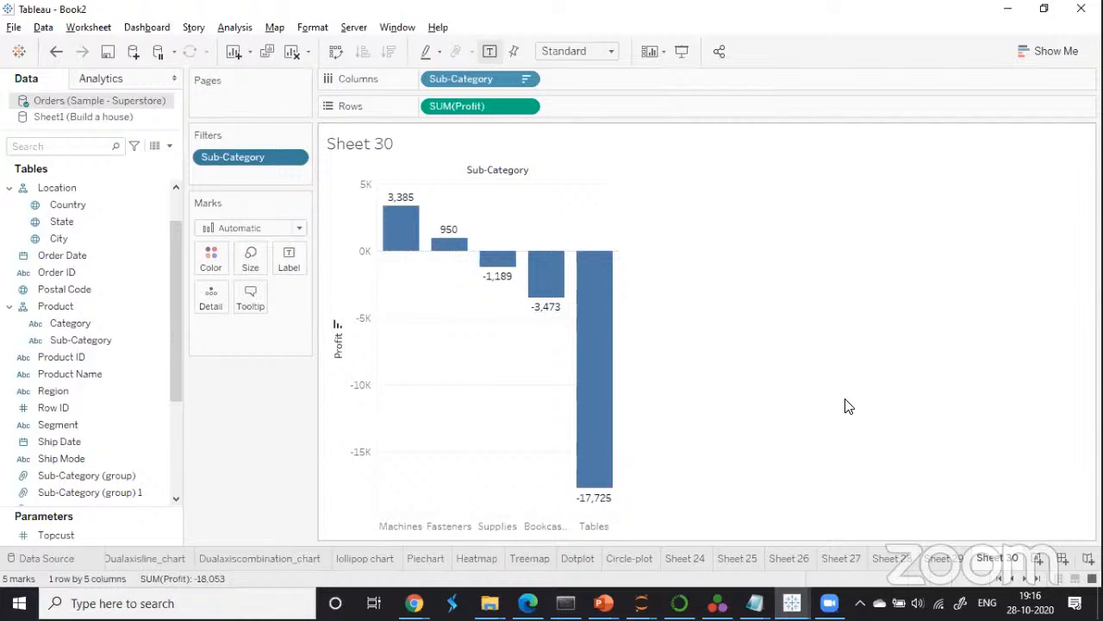
Color the sub-category bars by the Profit measure.
scroll(175, 398, "down", 5)
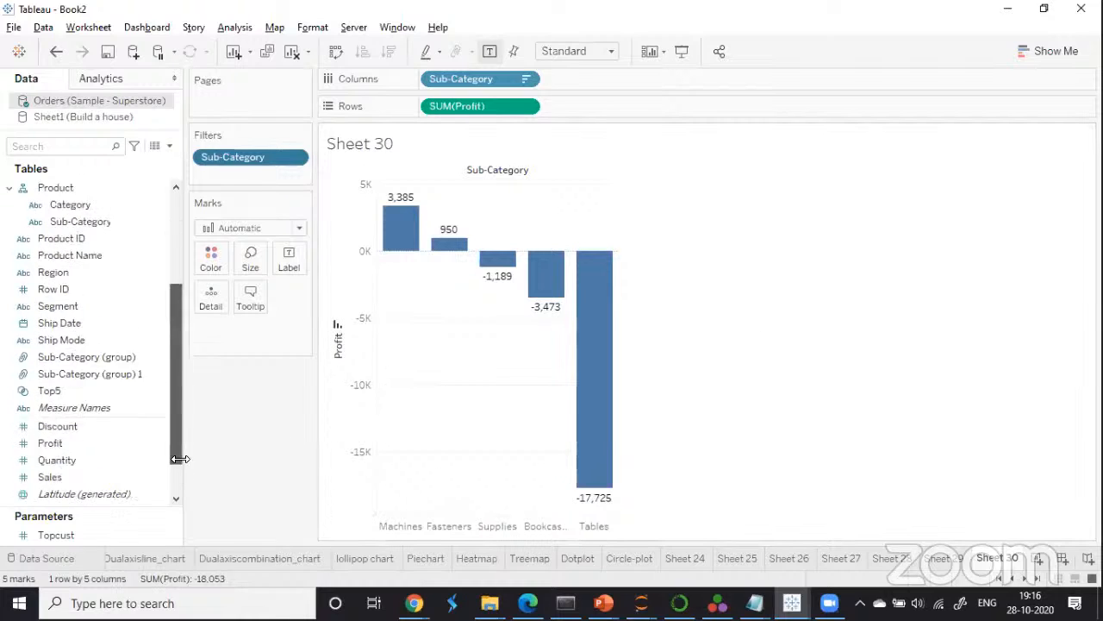
left_click_drag(62, 392, 210, 259)
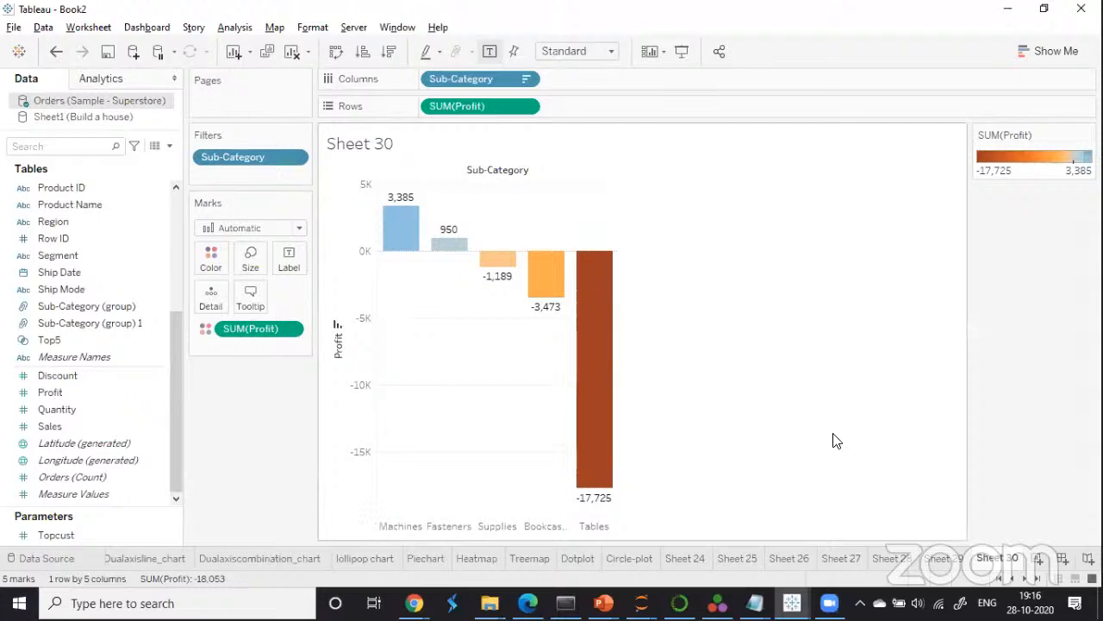
Create a new worksheet and build a bar chart with Profit on Rows and Customer Name on Columns.
left_click(1038, 561)
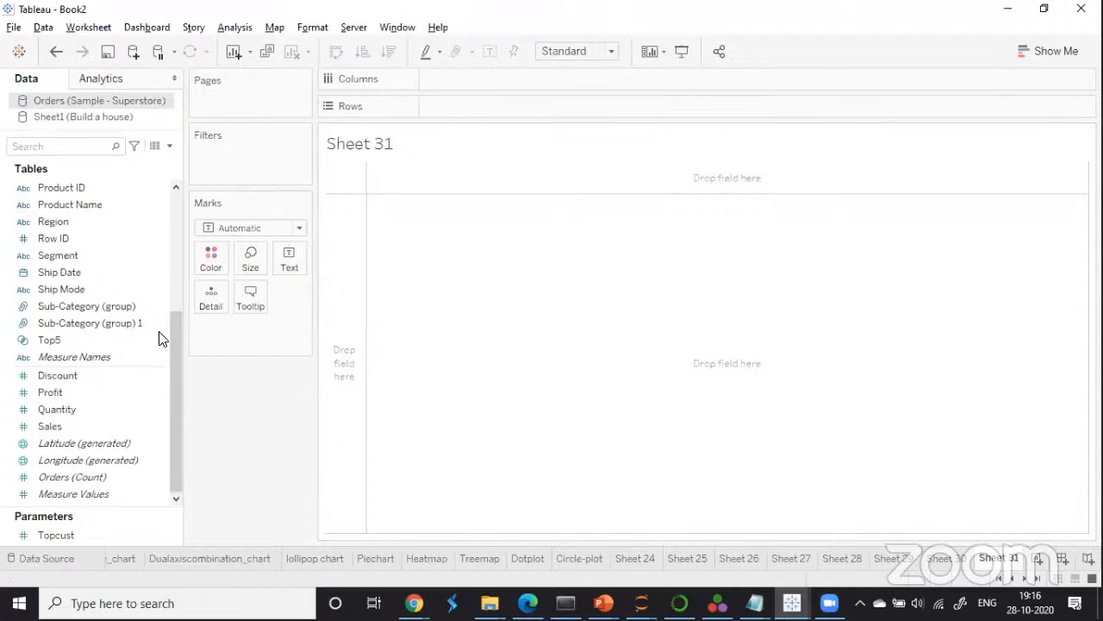
mouse_move(177, 331)
left_mouse_down()
mouse_move(174, 229)
mouse_move(172, 322)
left_mouse_up()
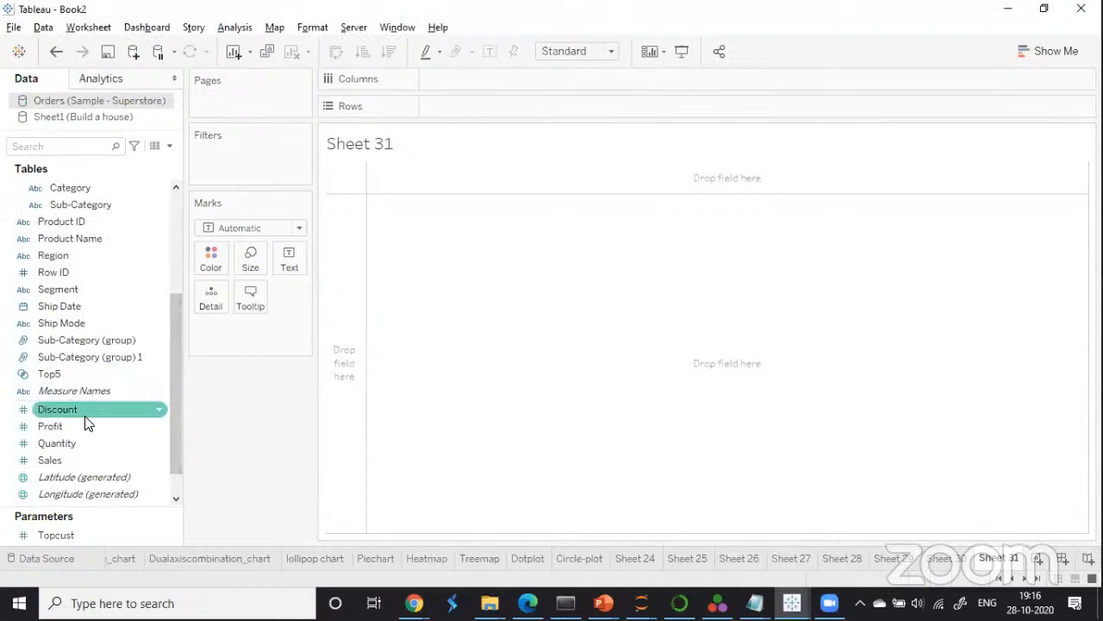
left_click_drag(82, 423, 489, 102)
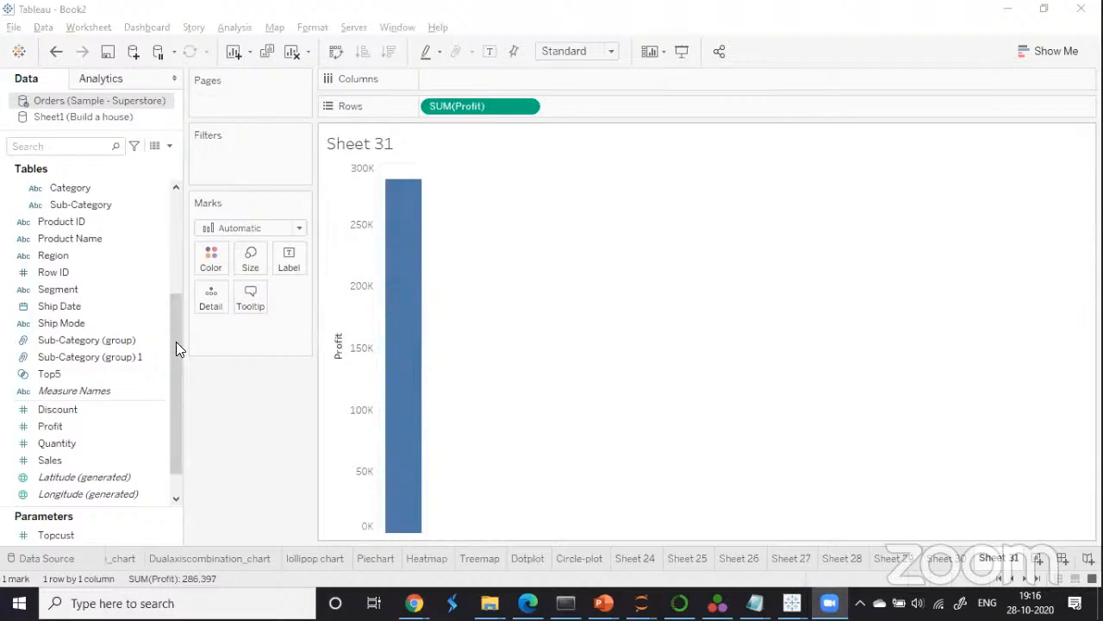
left_click_drag(178, 345, 172, 226)
left_click_drag(90, 216, 481, 79)
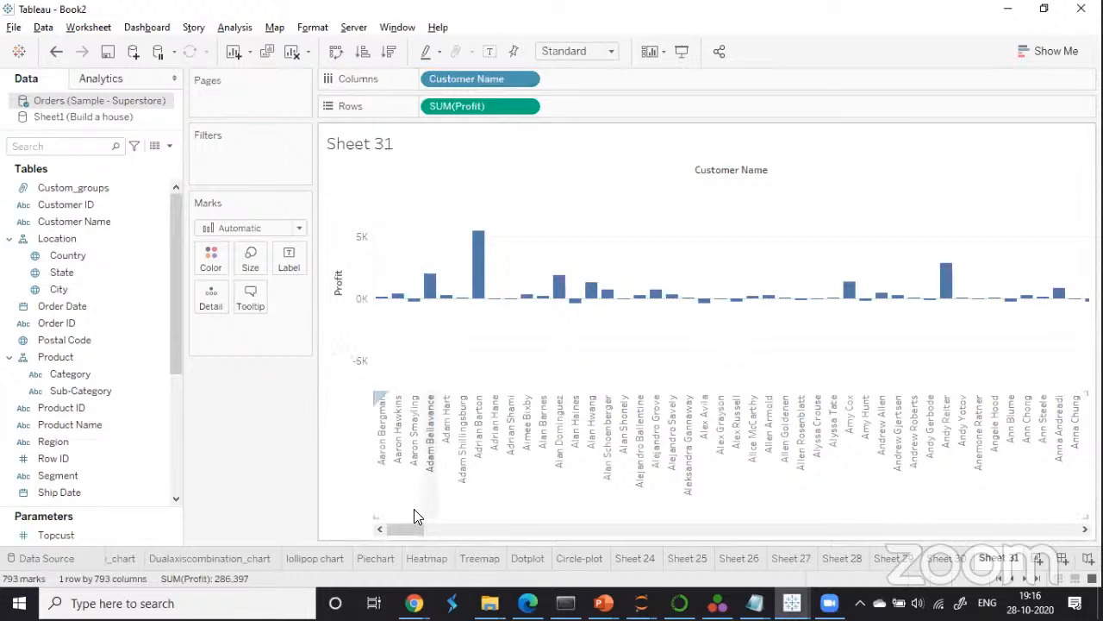
left_click_drag(424, 527, 612, 543)
left_click(614, 530)
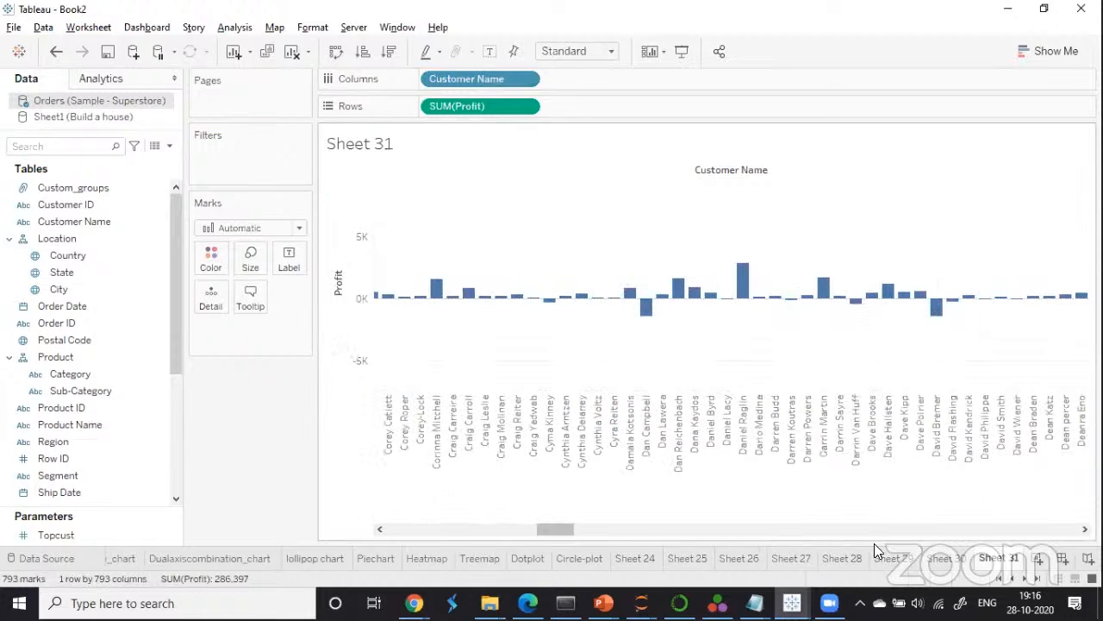
left_click(1084, 529)
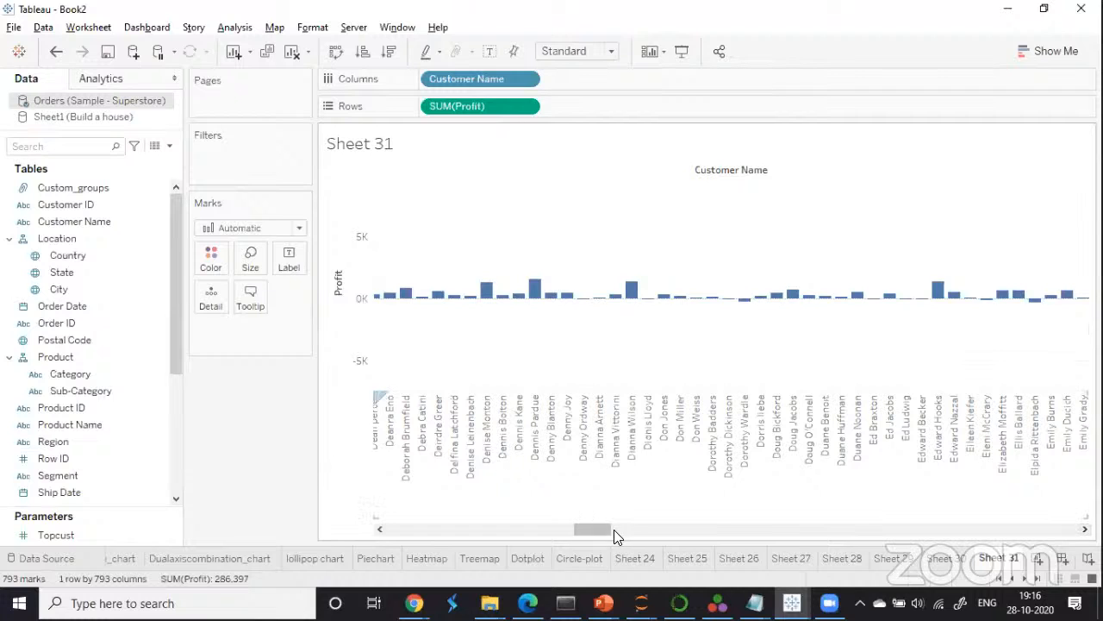
left_click_drag(605, 530, 345, 525)
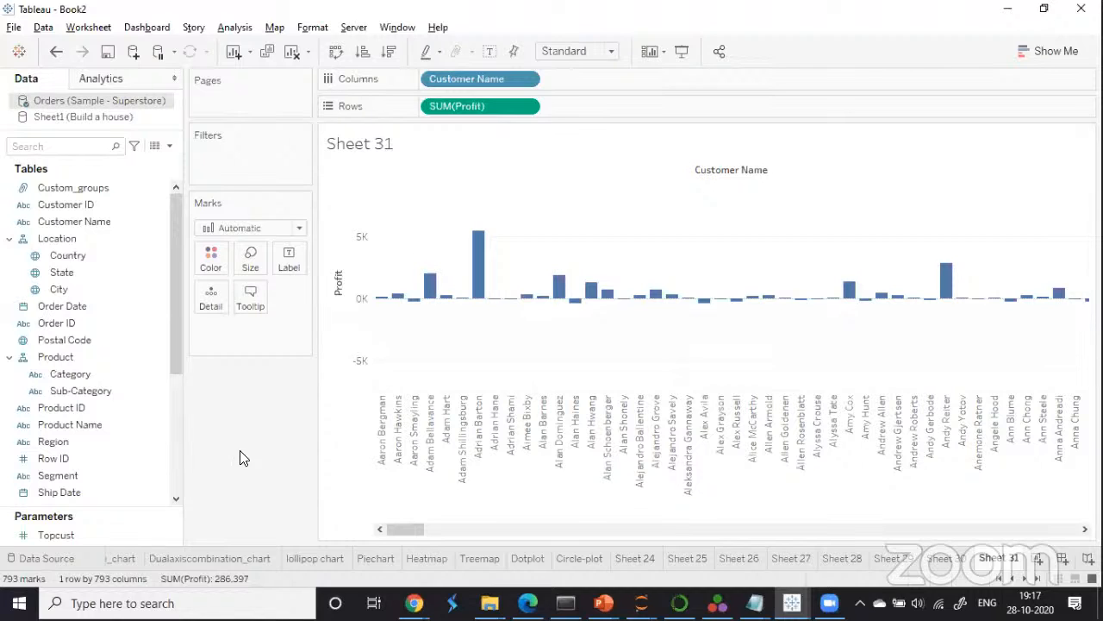
Add a Customer Name filter limited by field to the Top 5 by sum of Profit, and apply it.
left_click_drag(169, 319, 174, 454)
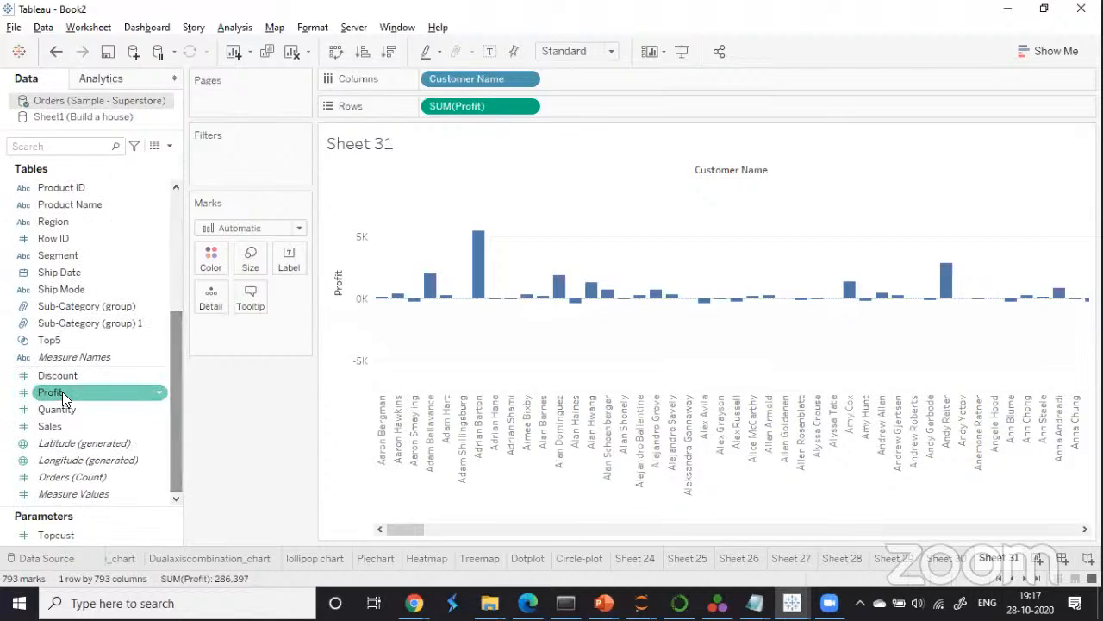
left_click_drag(170, 388, 169, 269)
left_click_drag(121, 223, 253, 154)
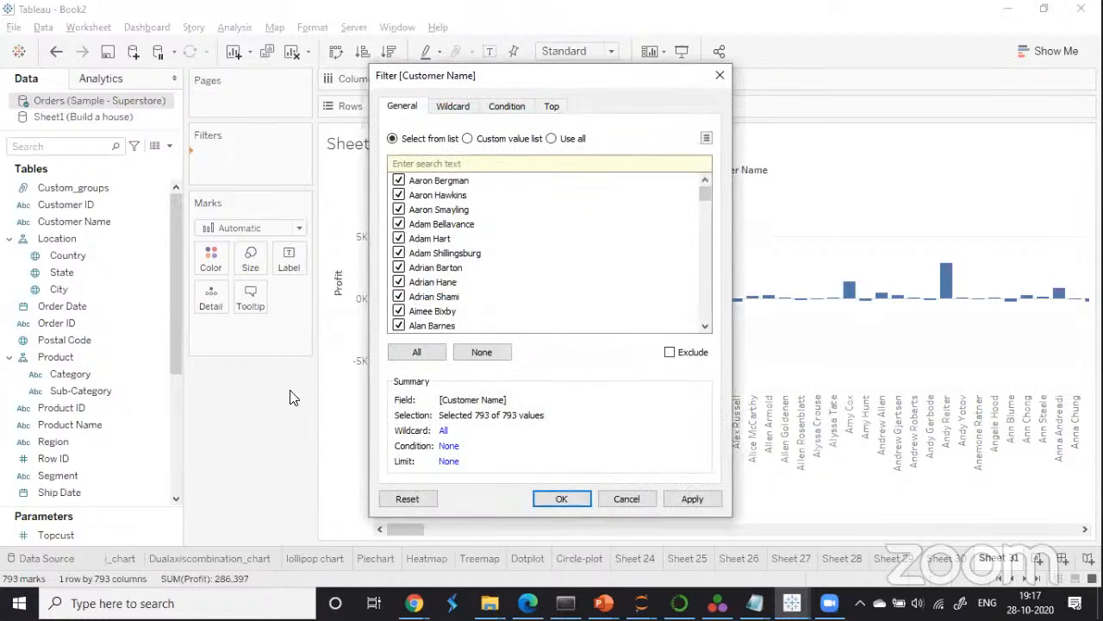
left_click(549, 109)
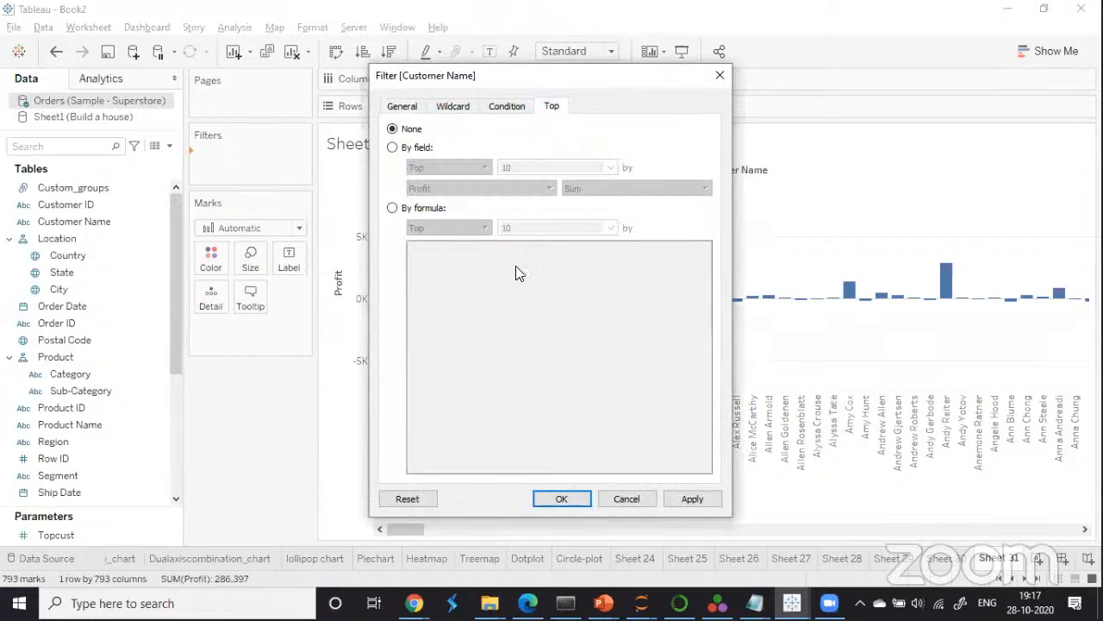
left_click(393, 147)
left_click(518, 168)
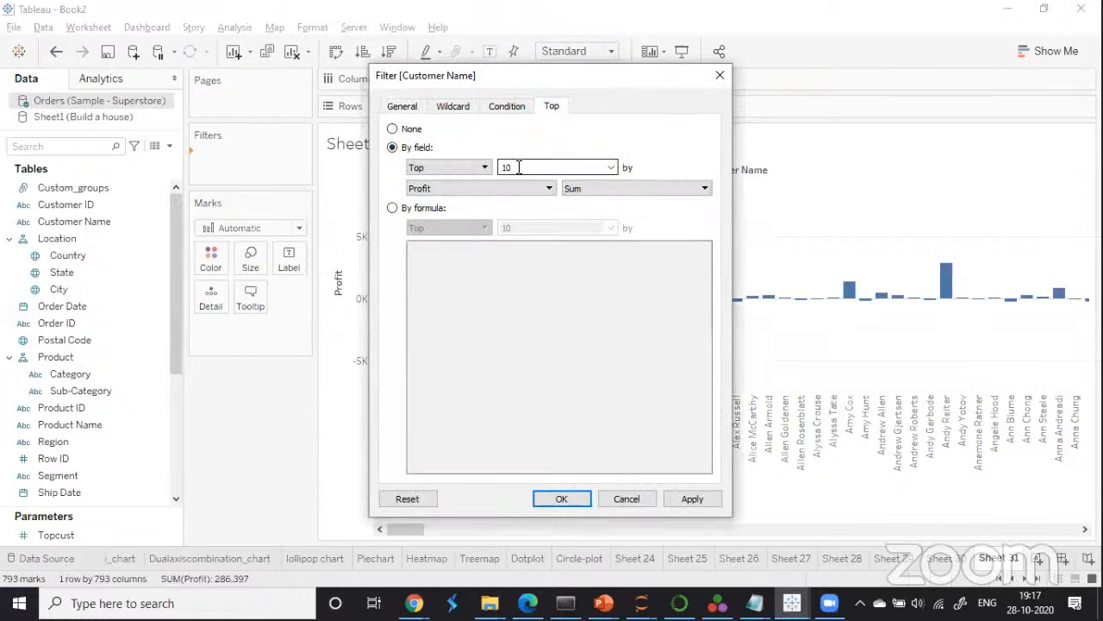
key("BackSpace")
key("BackSpace")
type("5")
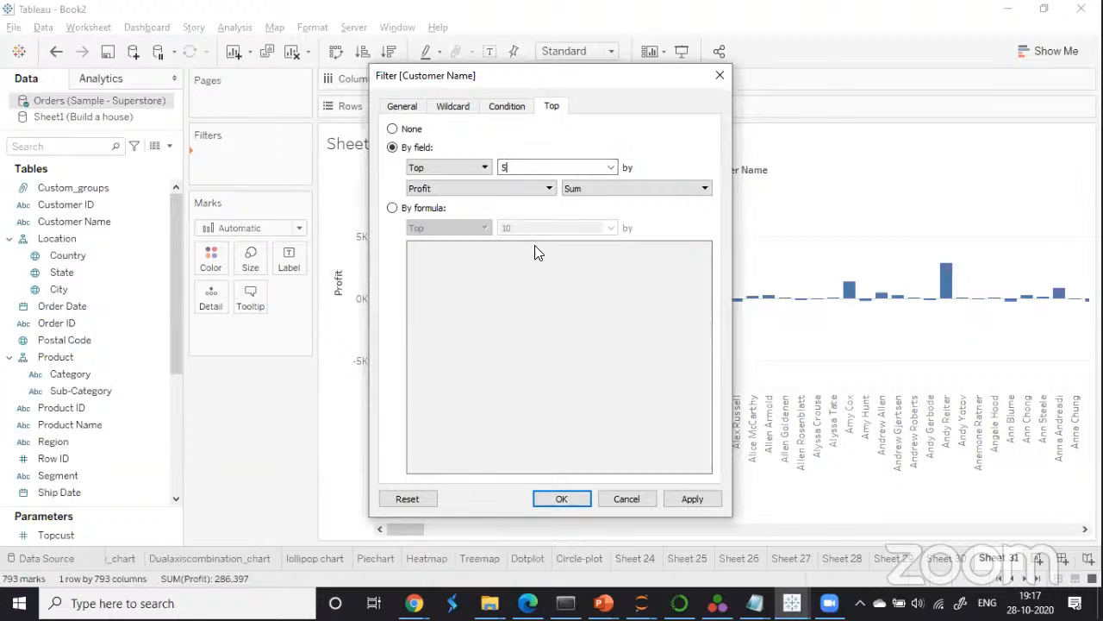
left_click(694, 498)
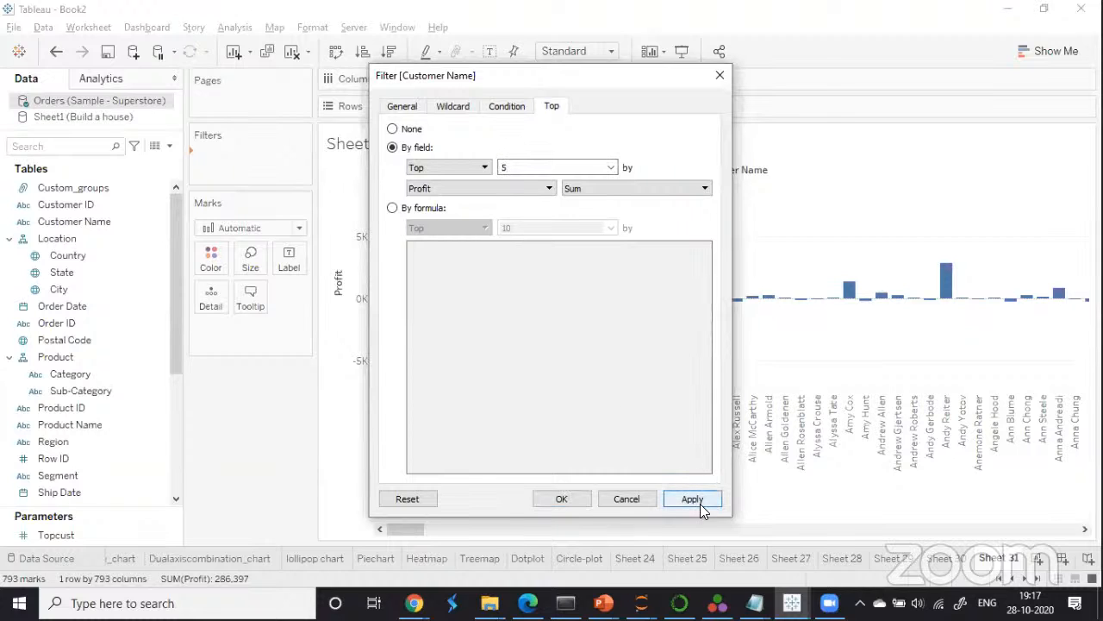
left_click(579, 499)
Sort the customer bars in descending order of profit and show their mark labels.
left_click(388, 52)
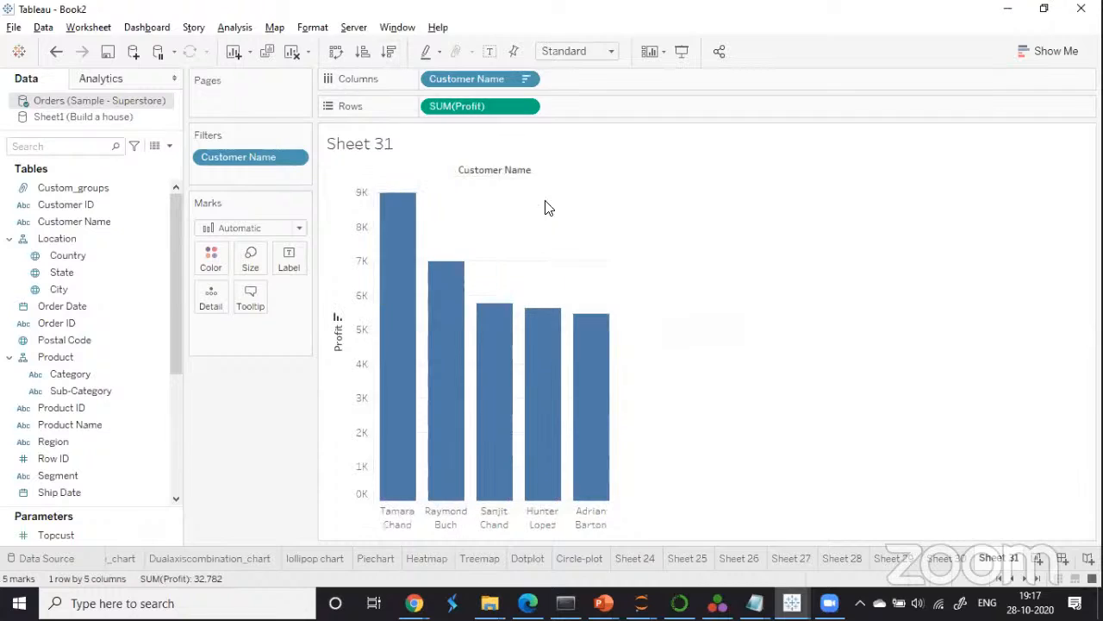
left_click(489, 53)
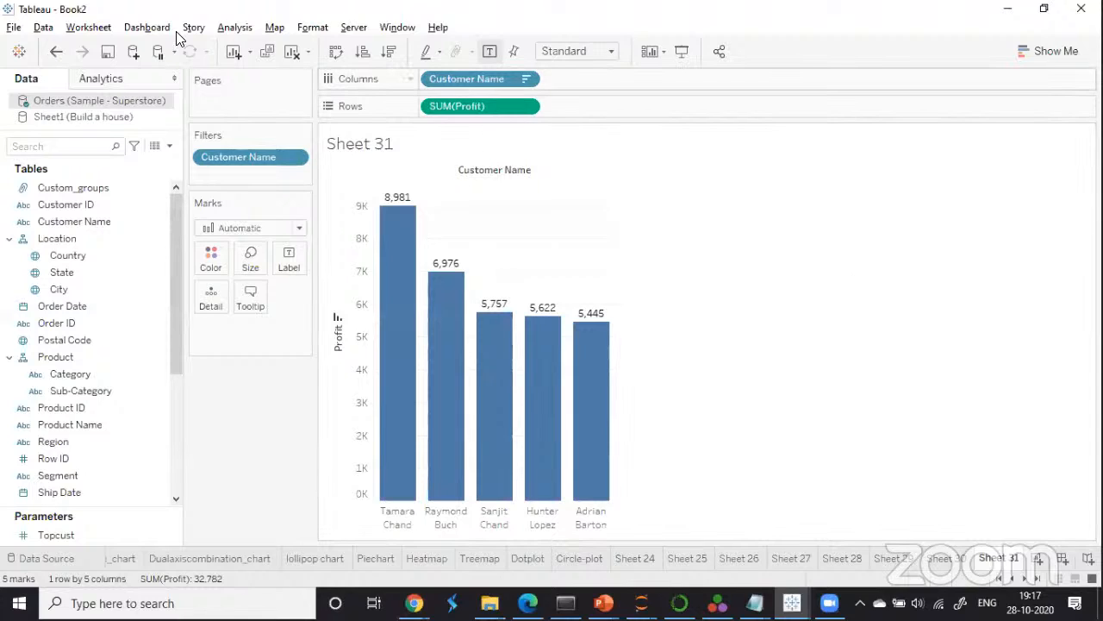
Change the Customer Name filter to keep the Bottom 5 customers by sum of Profit, and apply it.
right_click(281, 157)
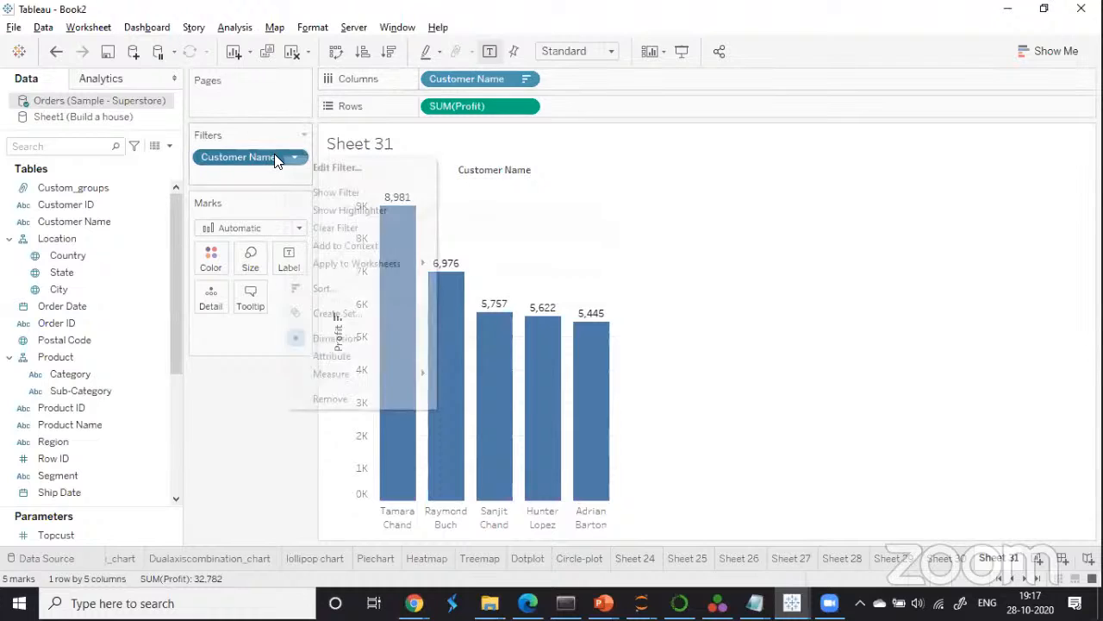
left_click(359, 168)
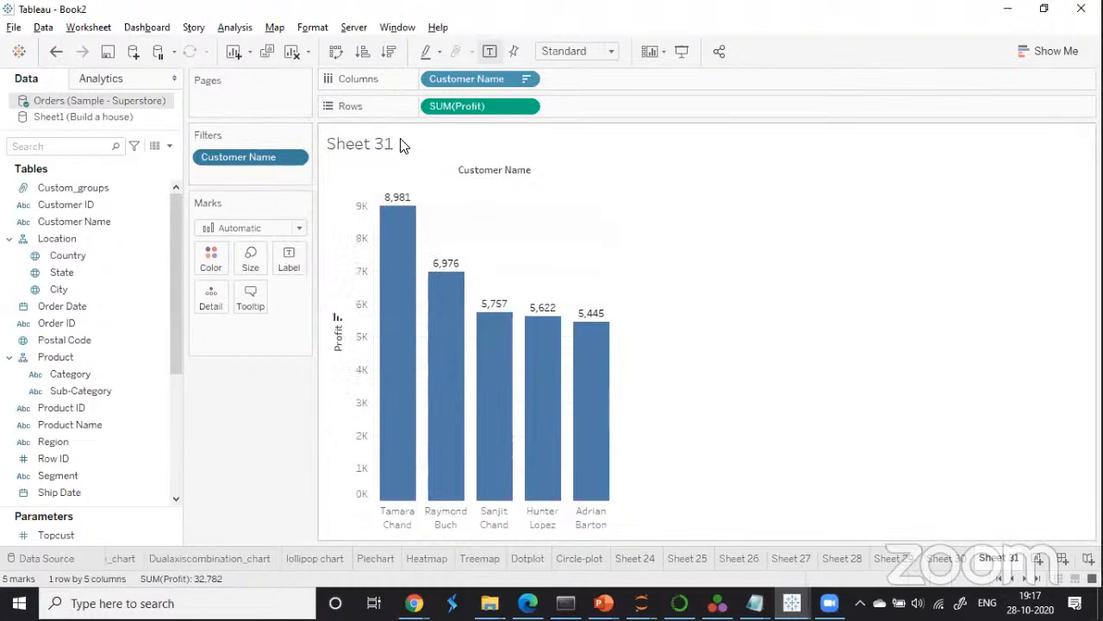
left_click(483, 169)
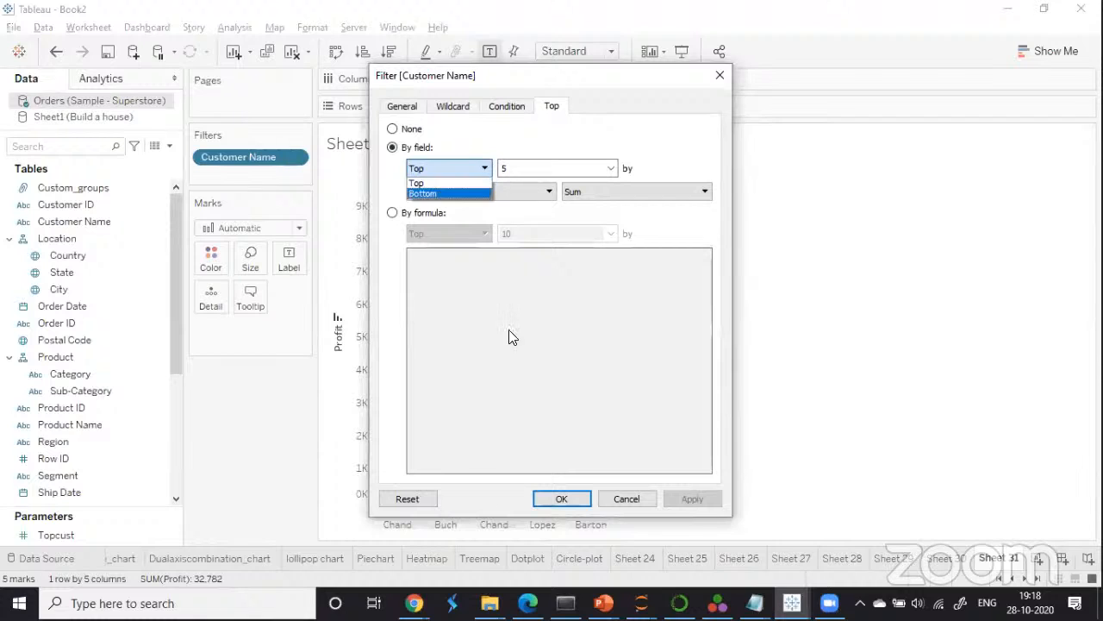
left_click(438, 191)
left_click(680, 502)
left_click(578, 505)
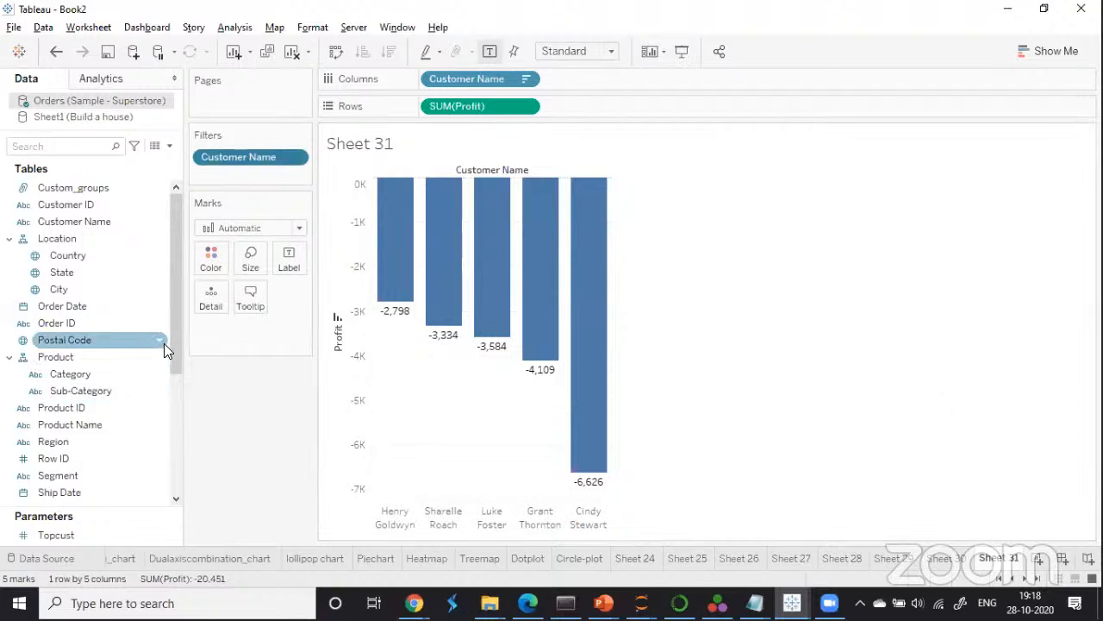
Color the customer bars by the Profit measure.
scroll(172, 369, "down", 1)
left_click_drag(172, 369, 176, 436)
mouse_move(86, 423)
left_mouse_down()
mouse_move(227, 264)
mouse_move(269, 335)
left_mouse_up()
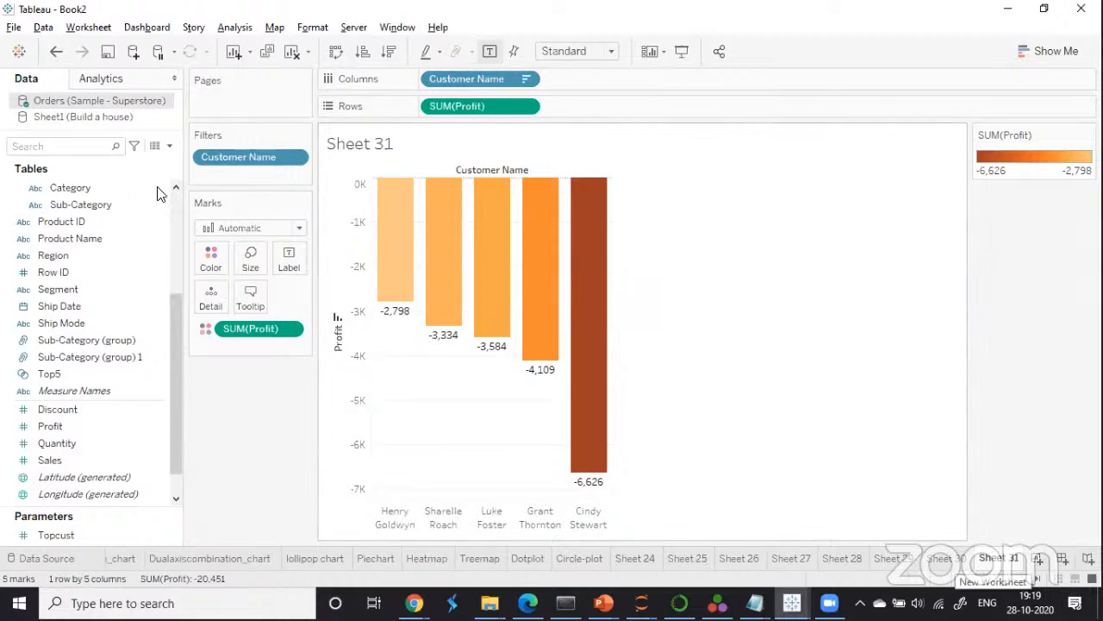
Clear the worksheet and build a line chart with Profit on Rows and Order Date by year on Columns.
left_click(291, 54)
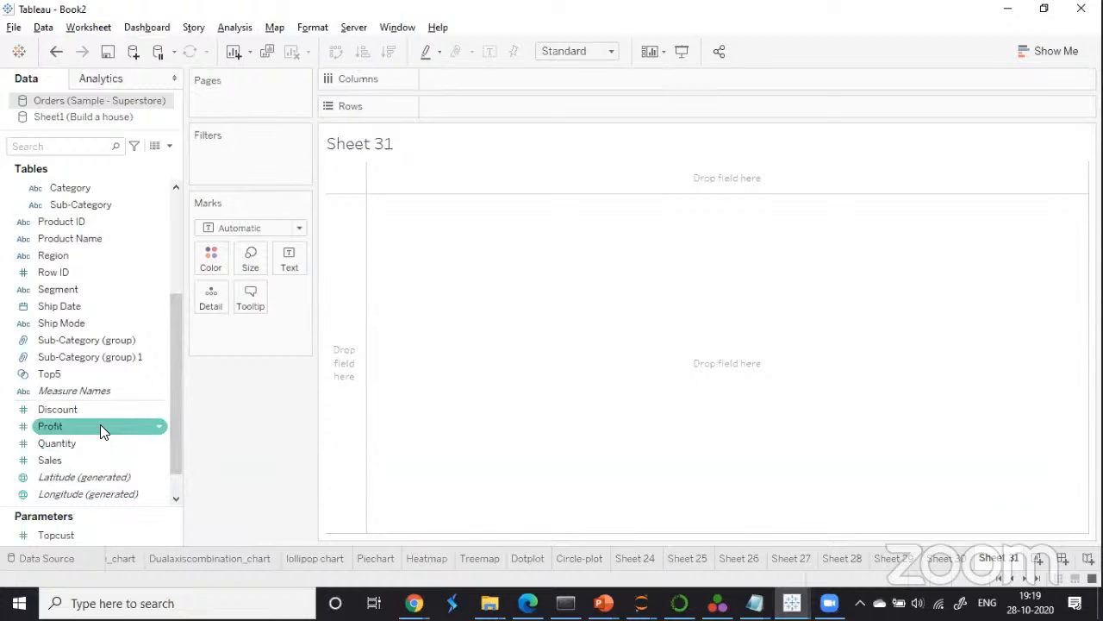
left_click_drag(100, 424, 481, 104)
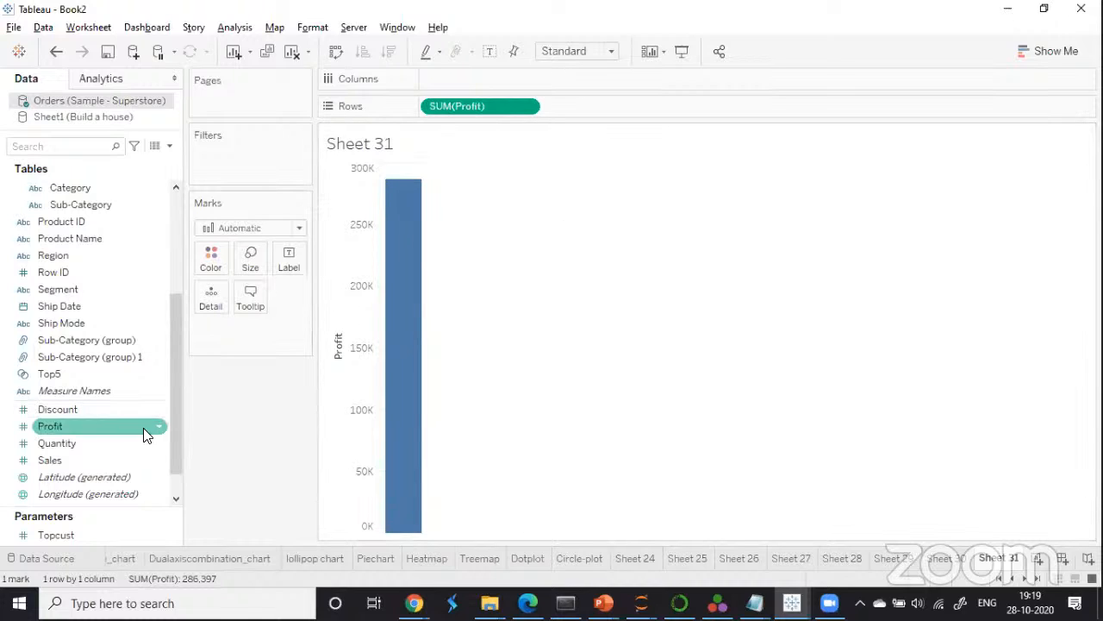
left_click_drag(177, 411, 512, 74)
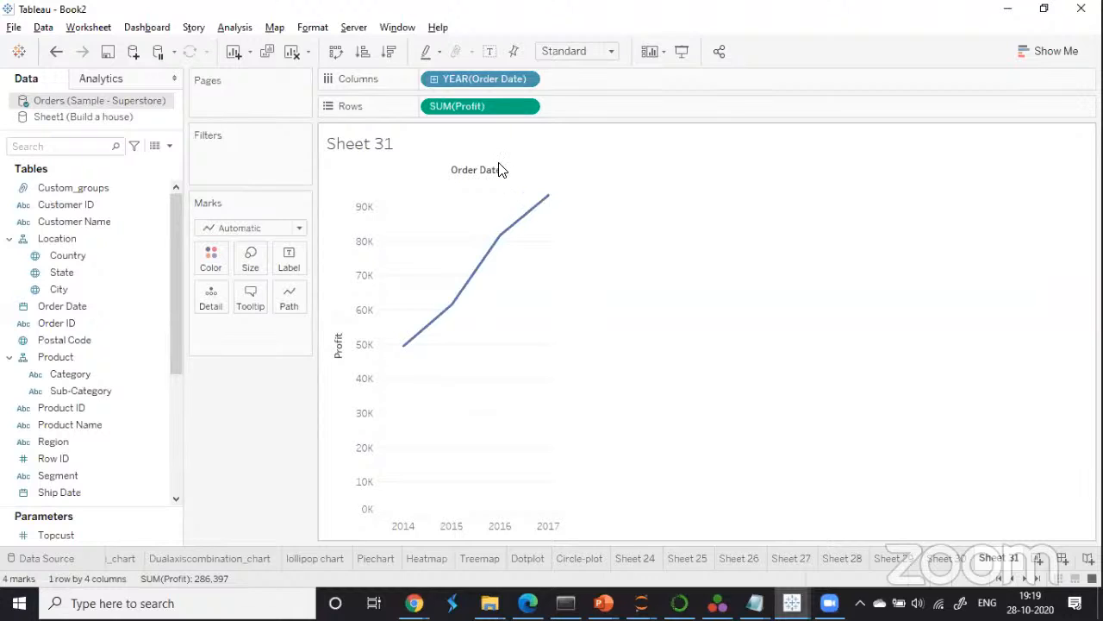
Drill Order Date down through quarter to month, and remove the year and quarter levels from Columns.
left_click(434, 78)
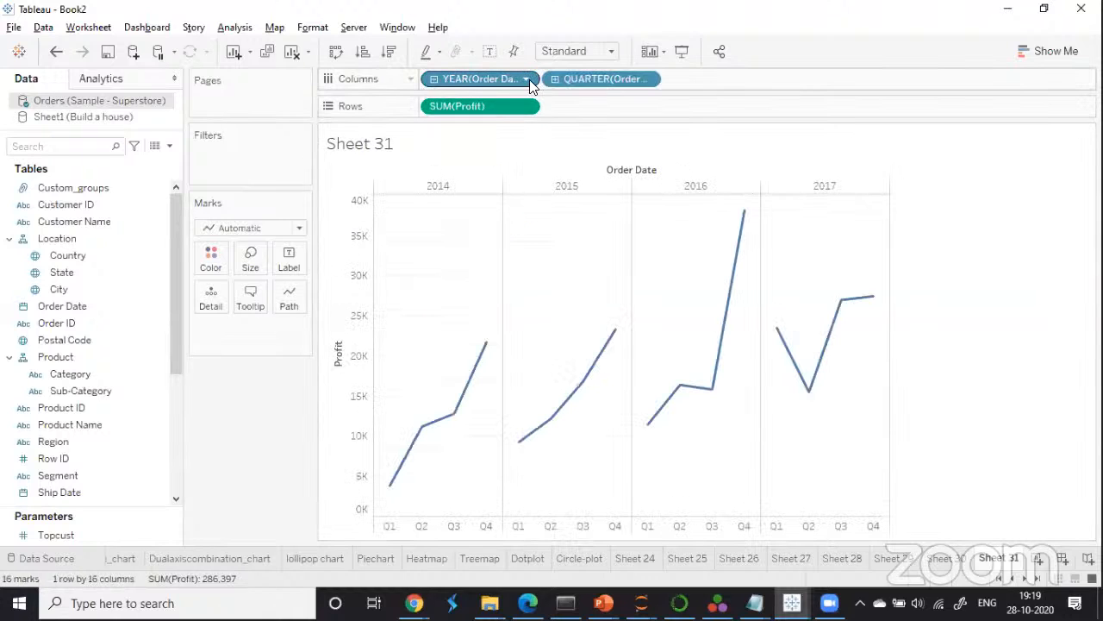
left_click(554, 78)
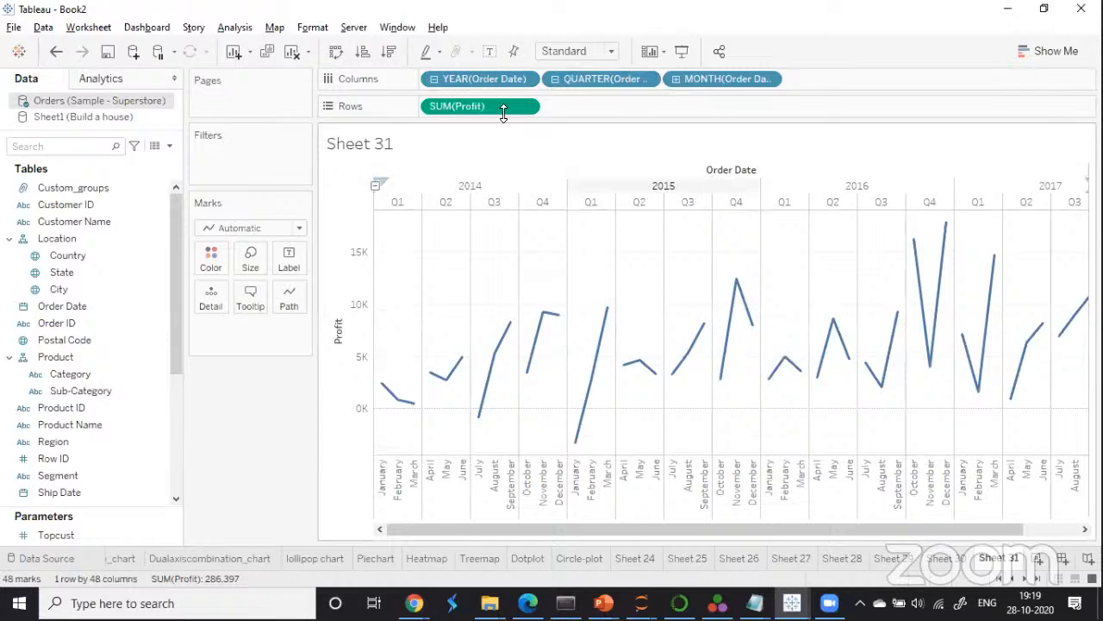
left_click_drag(456, 77, 267, 405)
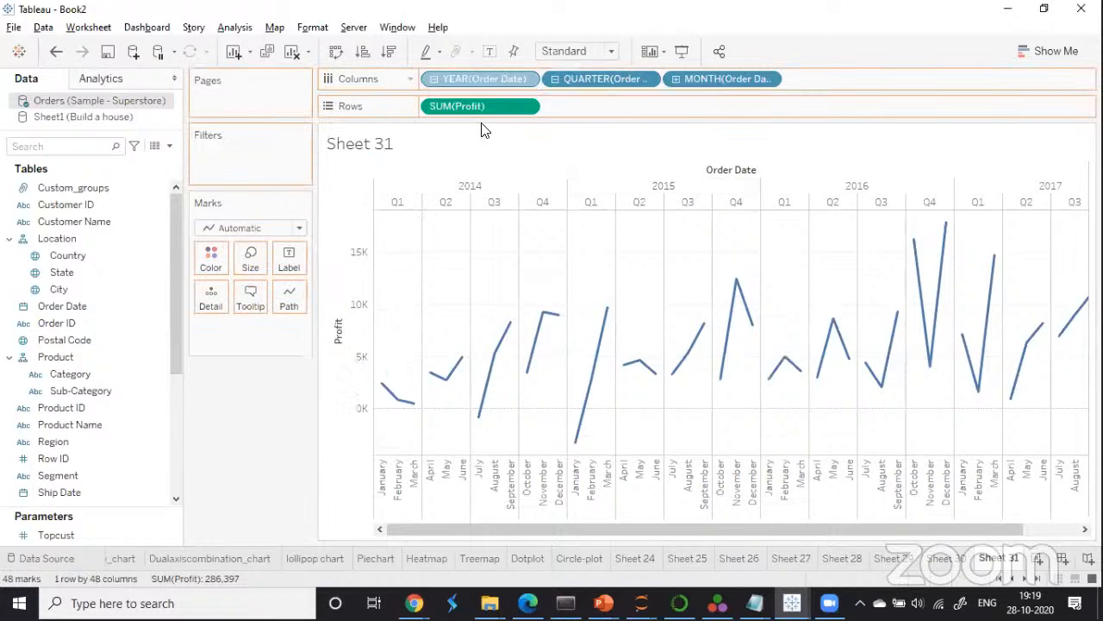
left_click_drag(480, 75, 270, 399)
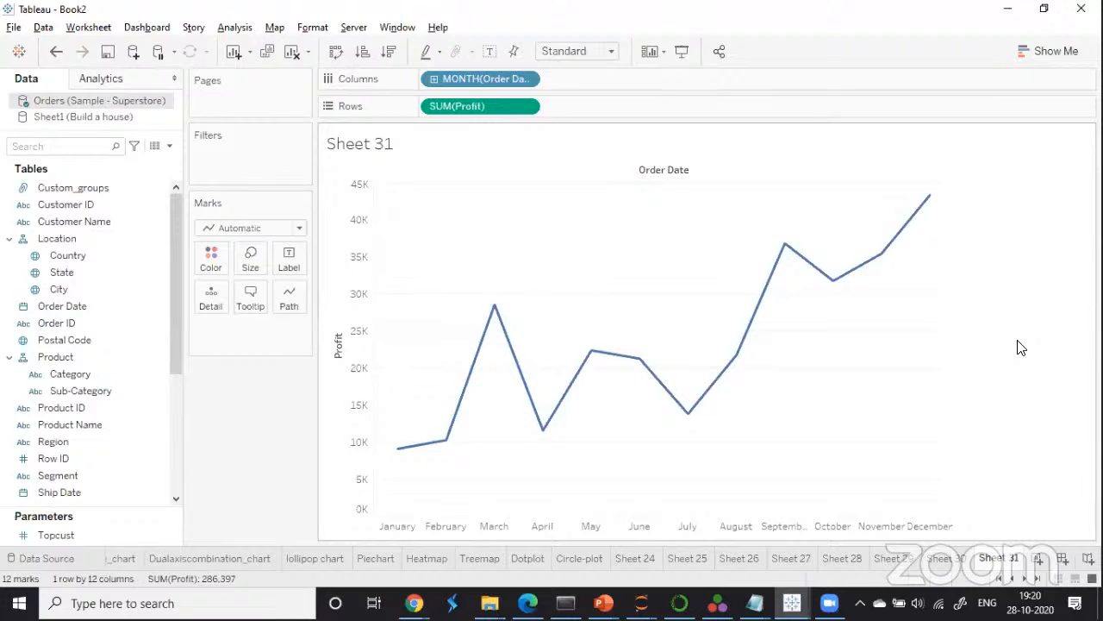
Change Order Date to the continuous month-and-year level and show mark labels on the profit line.
left_click(526, 79)
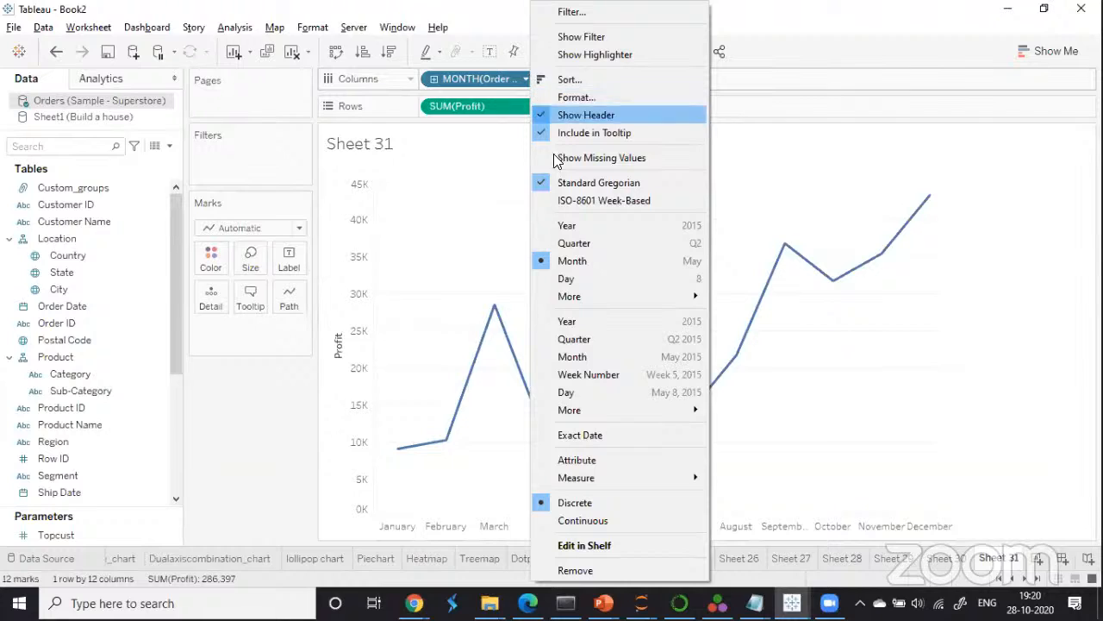
left_click(553, 362)
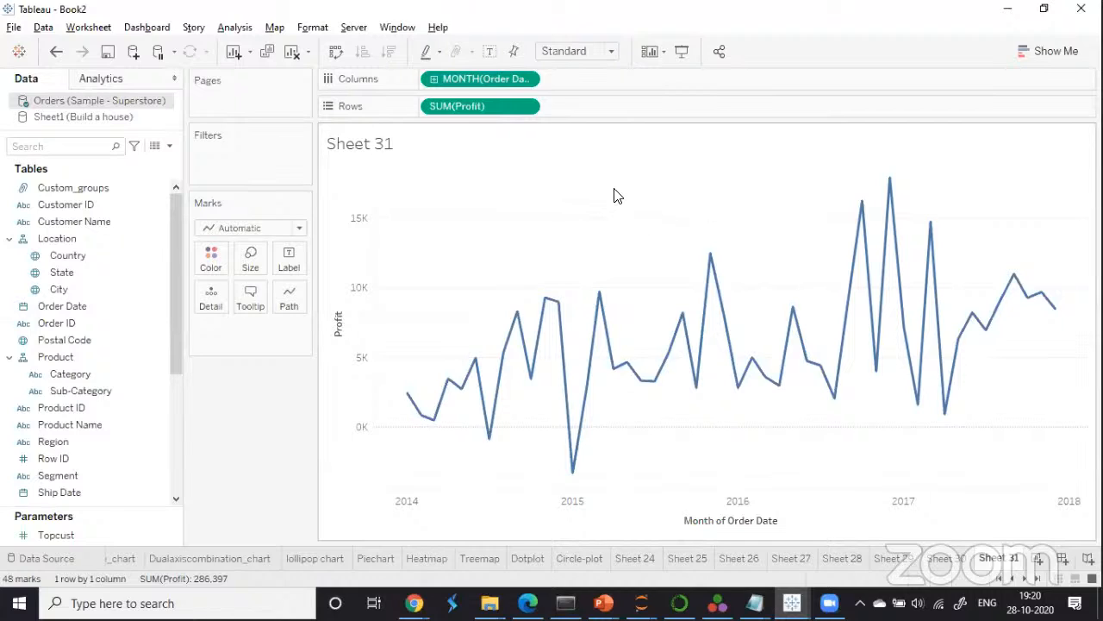
left_click(487, 51)
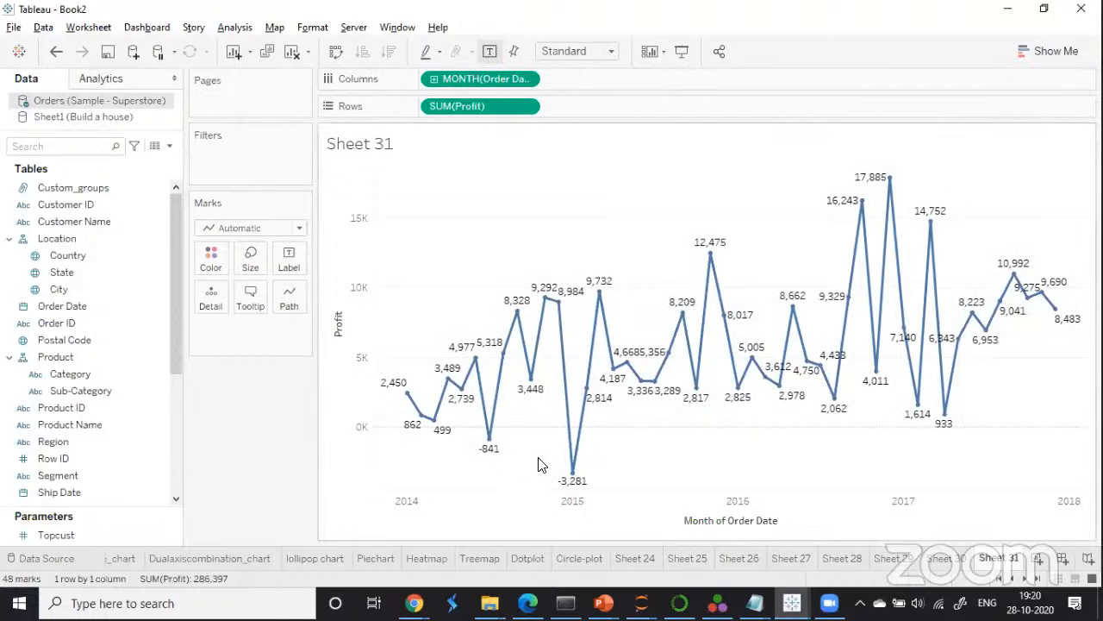
mouse_move(927, 272)
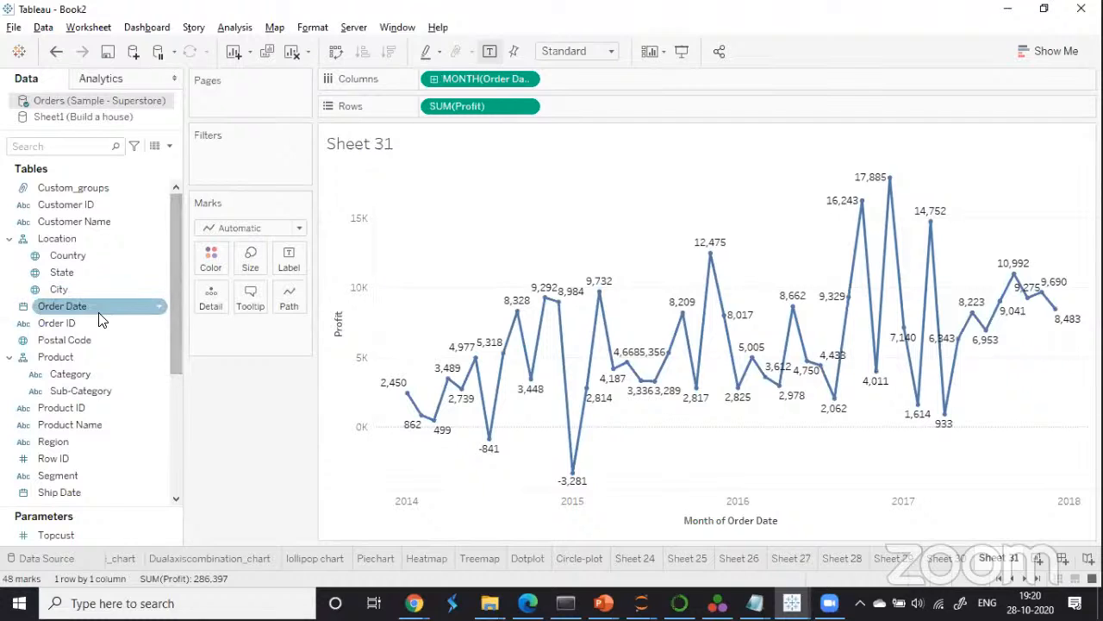
Add an Order Date range-of-dates filter from 06-05-2014 to 30-12-2017 and apply it.
left_click_drag(52, 307, 208, 160)
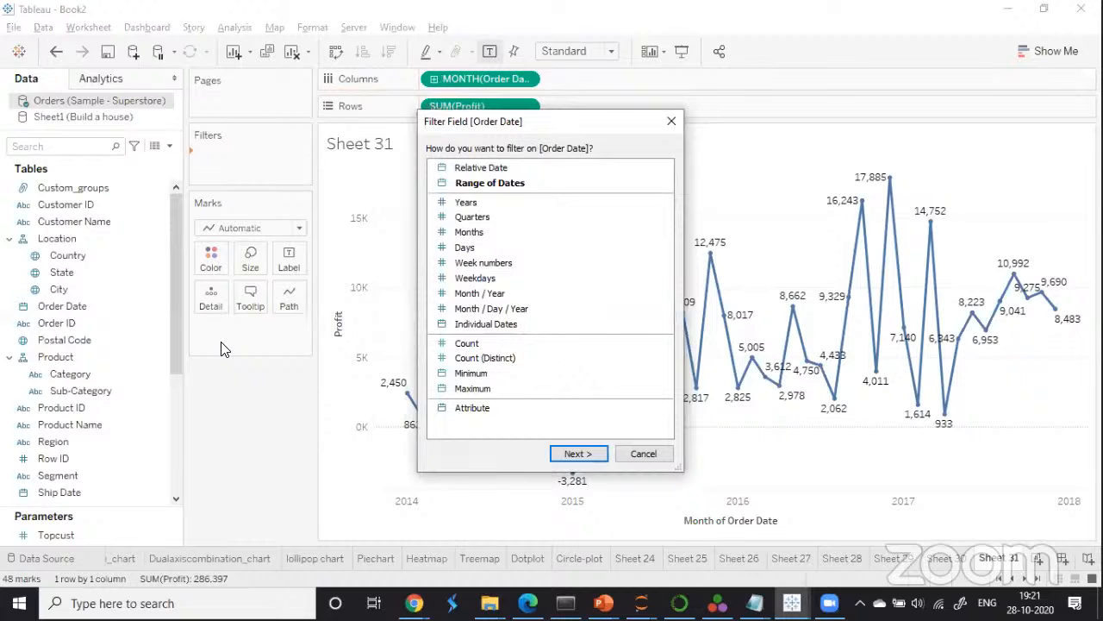
left_click(510, 185)
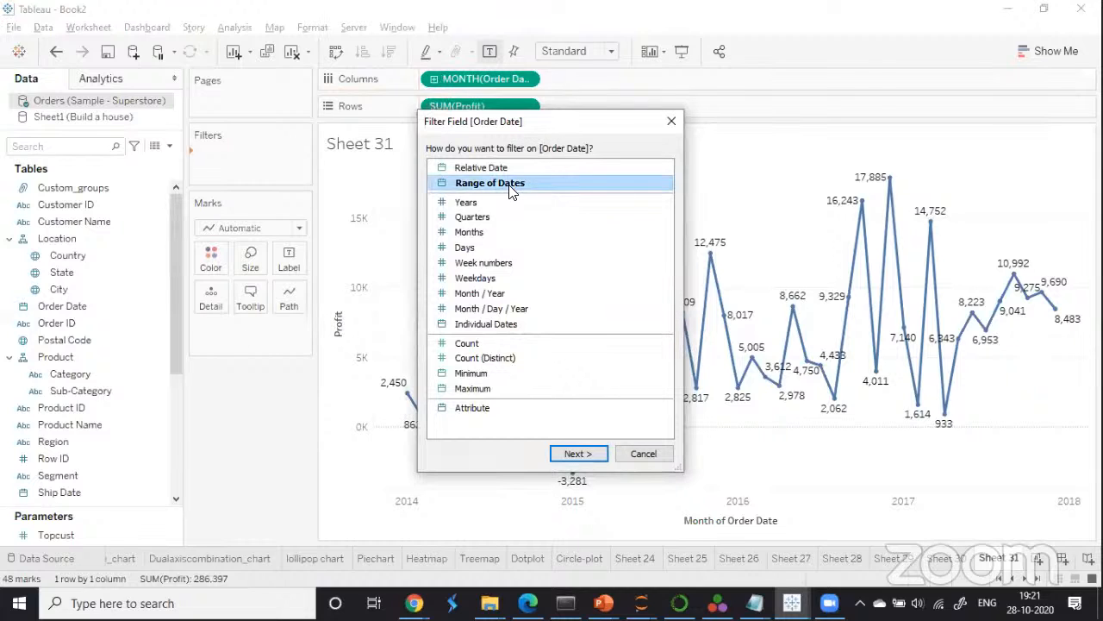
left_click(579, 454)
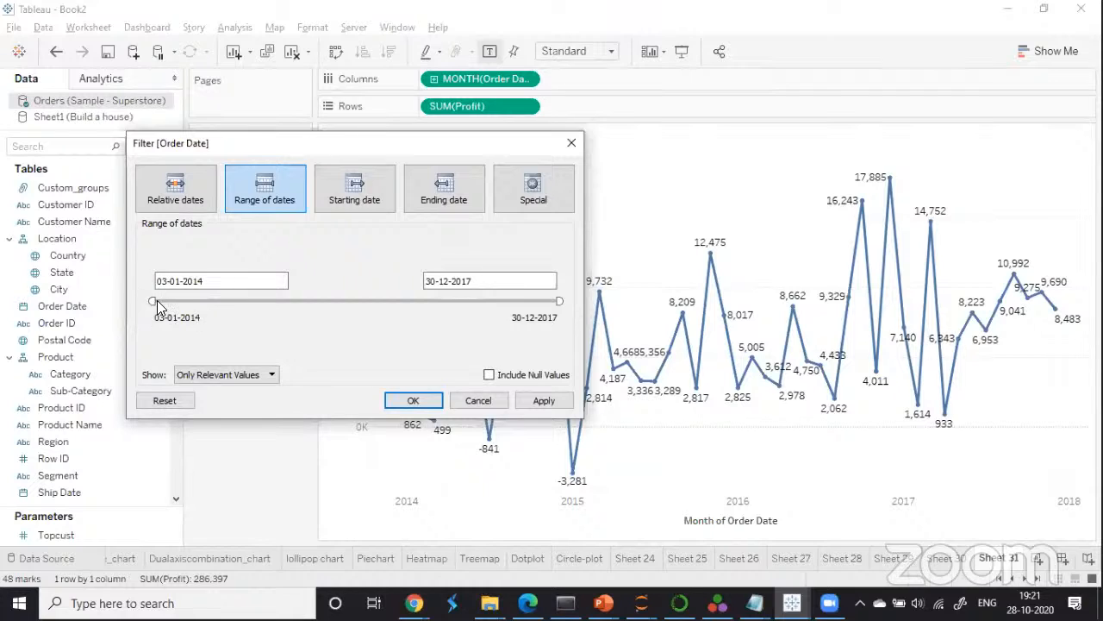
left_click_drag(160, 300, 186, 300)
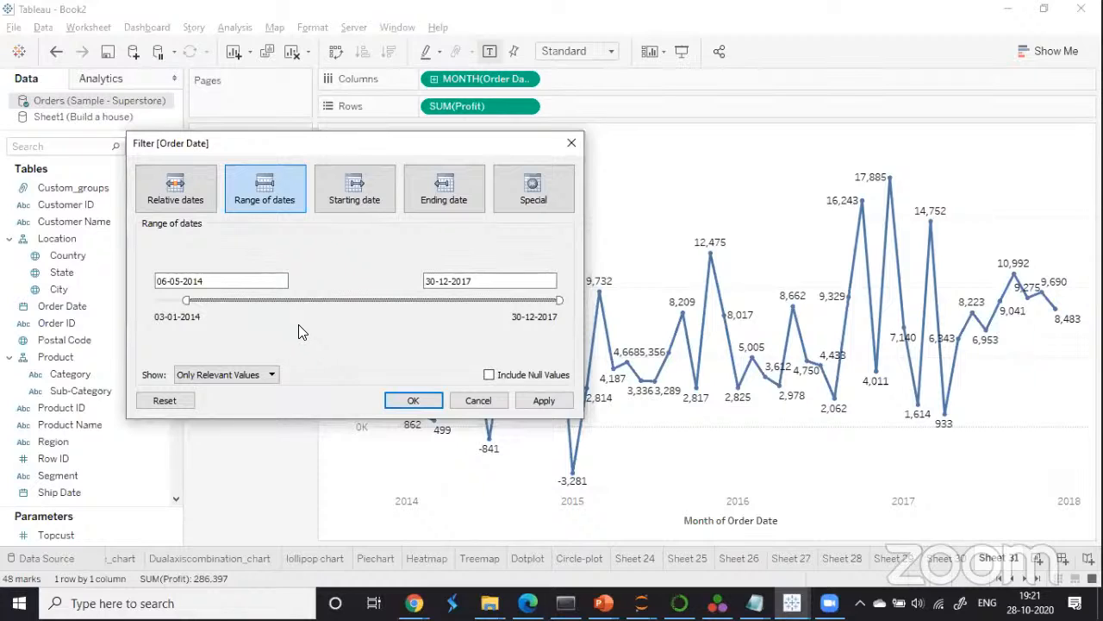
left_click(531, 400)
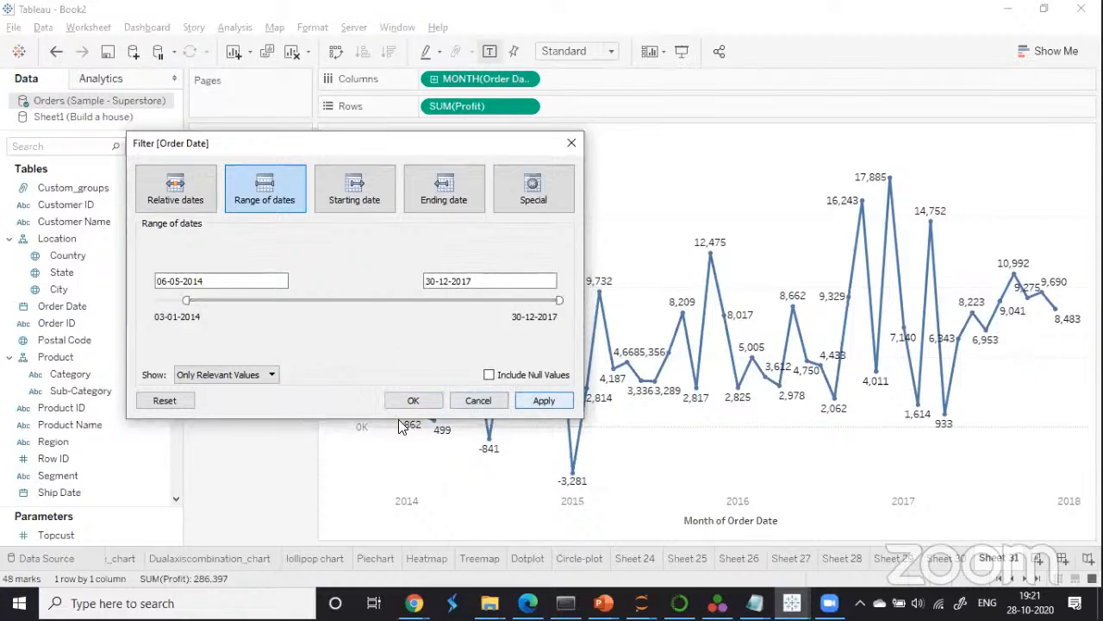
key("Return")
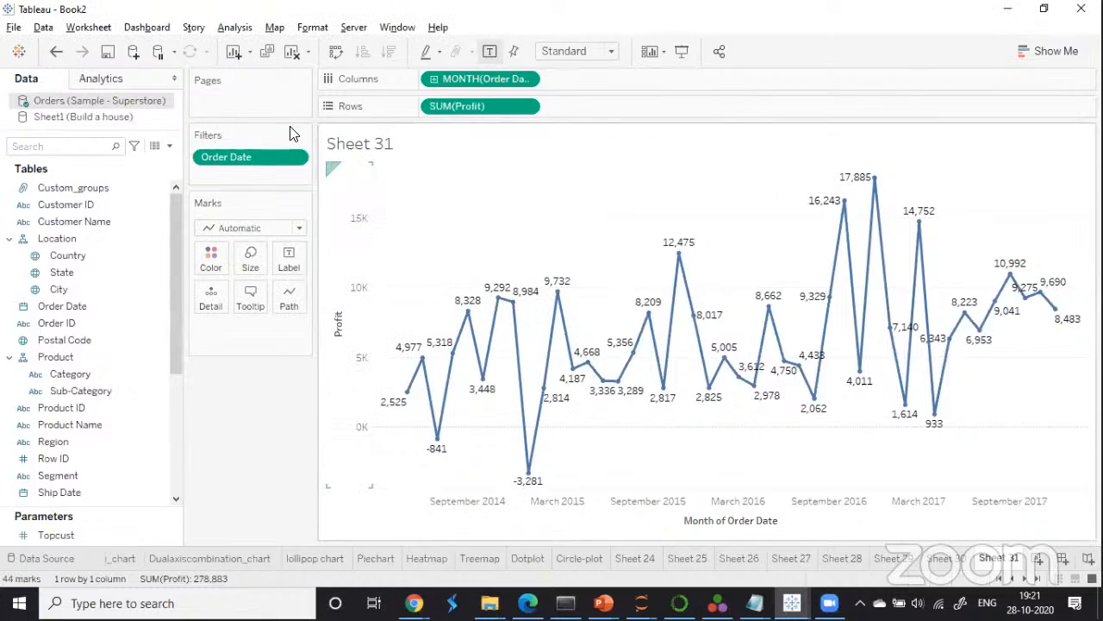
Show the Order Date filter control beside the chart and move the range's start date to 19-01-2015.
left_click(293, 157)
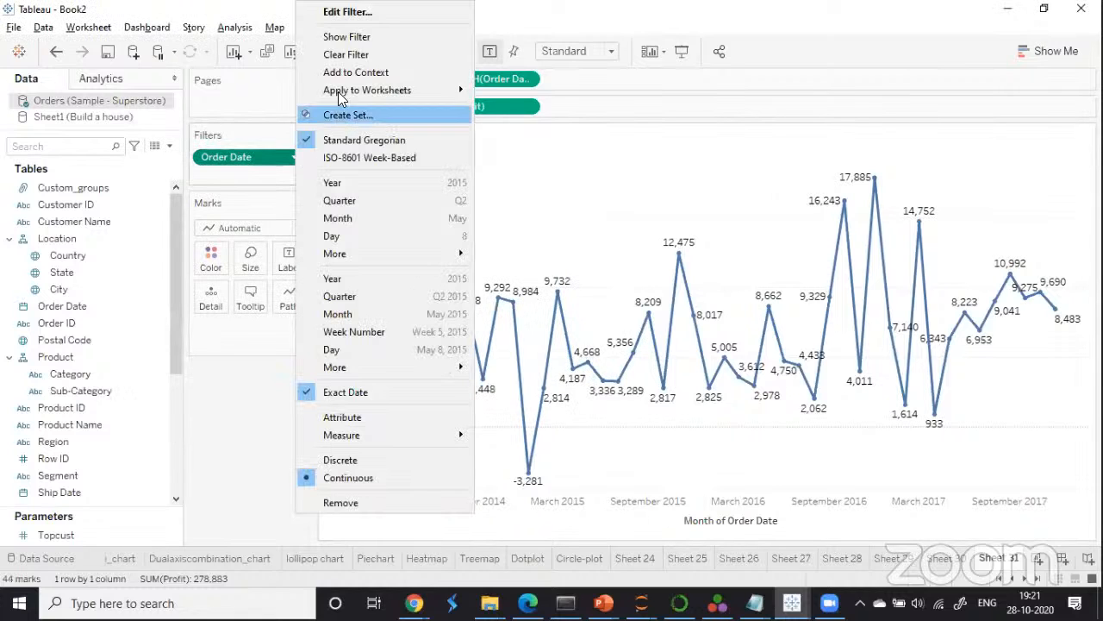
left_click(345, 38)
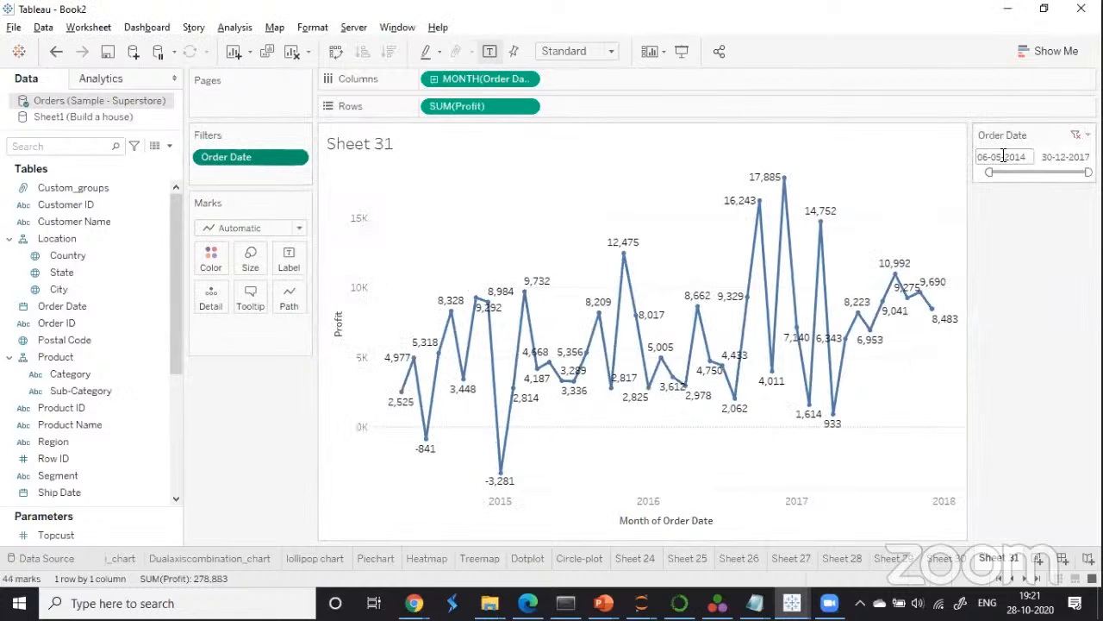
mouse_move(402, 405)
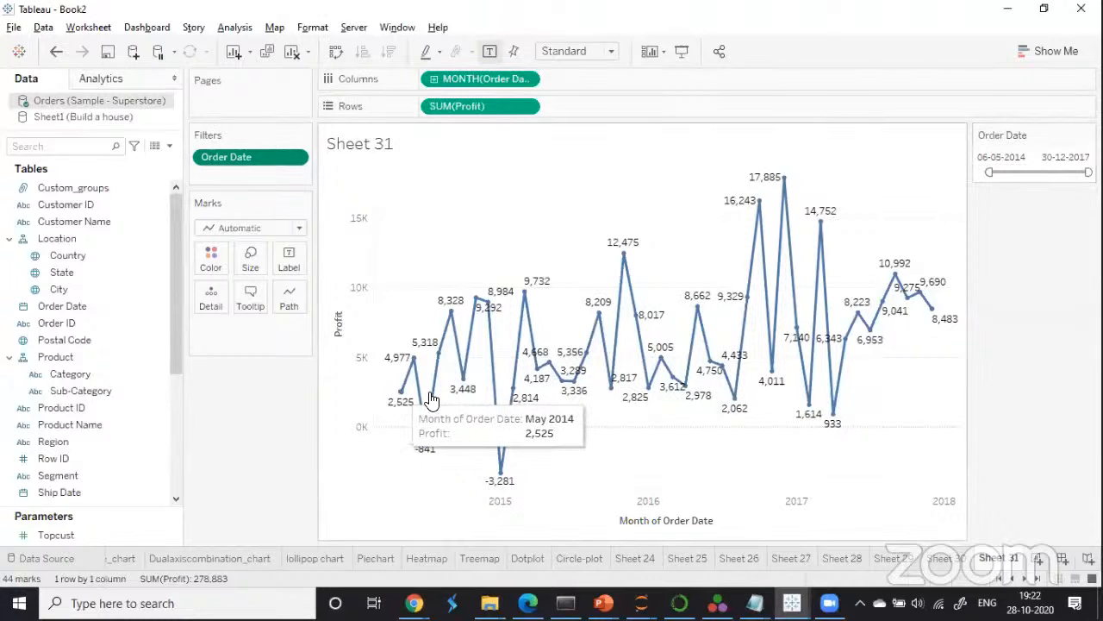
mouse_move(937, 310)
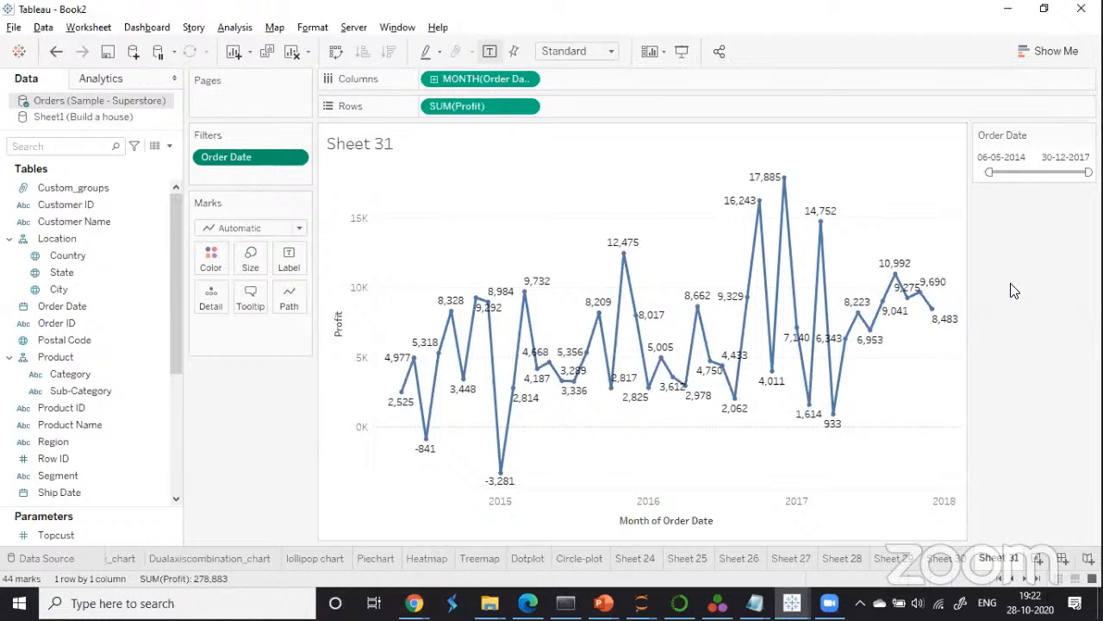
left_click_drag(988, 172, 1007, 172)
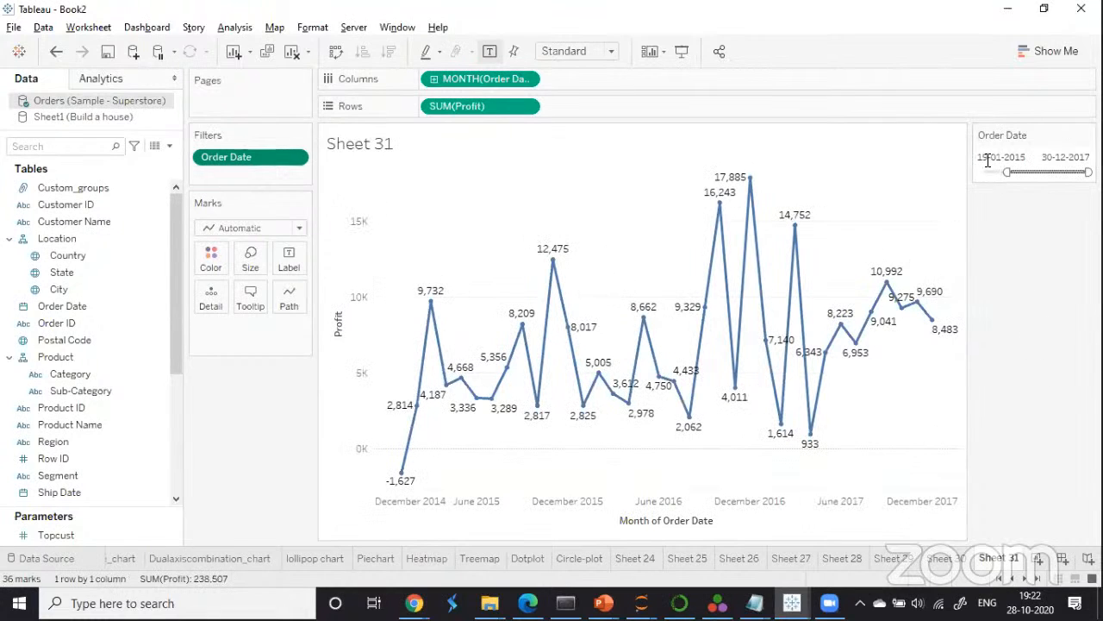
mouse_move(402, 477)
Switch the Order Date filter to the Starting date type with a start of 13-08-2014, and apply it.
right_click(304, 153)
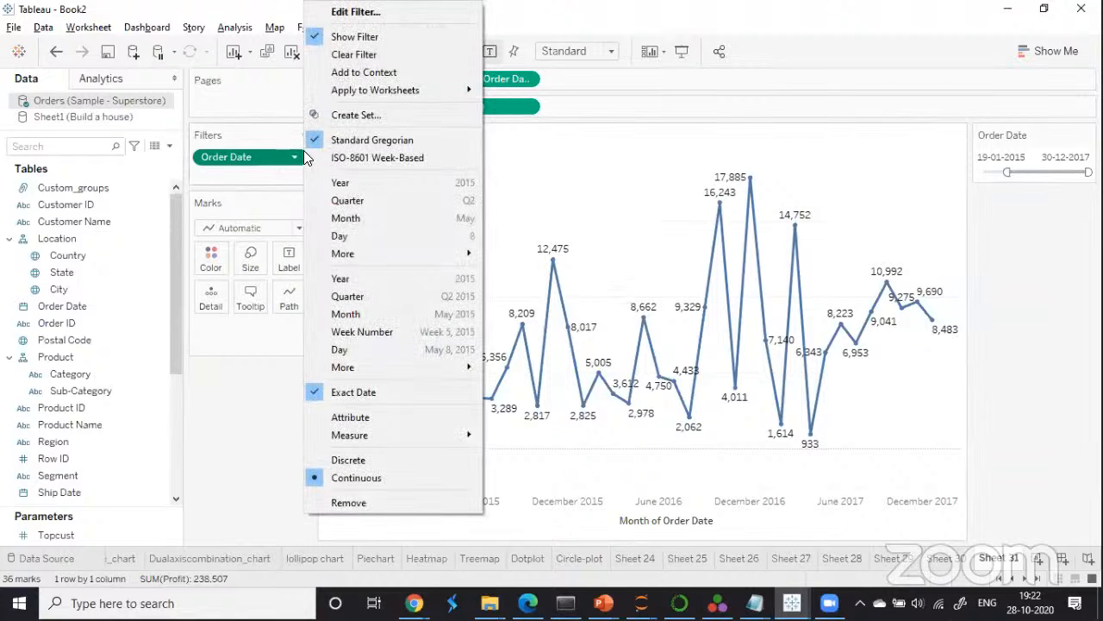
left_click(337, 14)
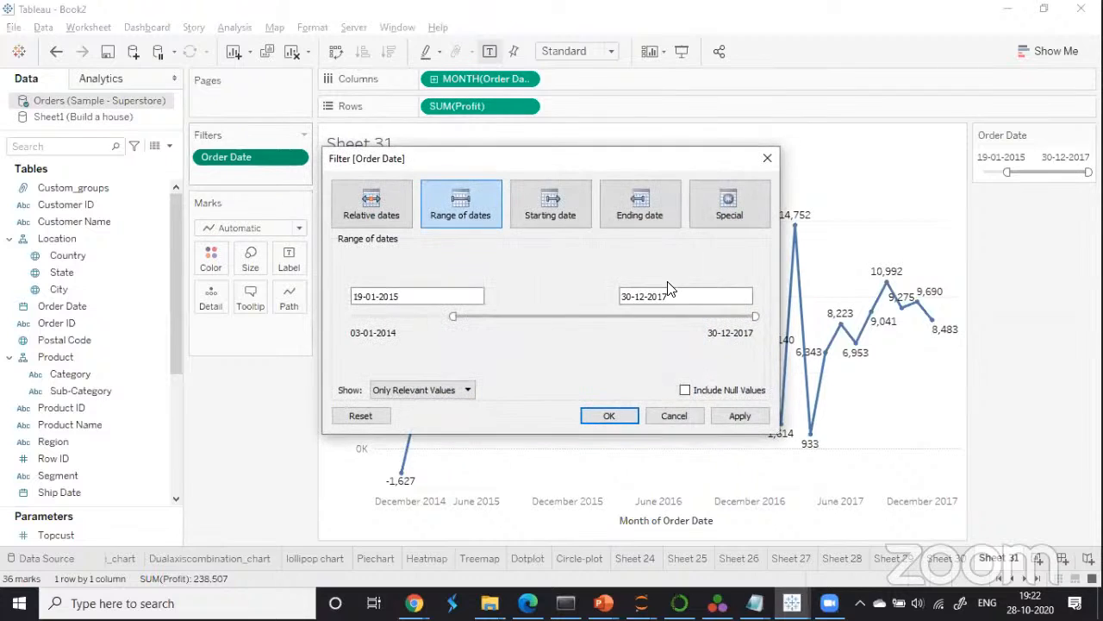
left_click_drag(572, 151, 591, 129)
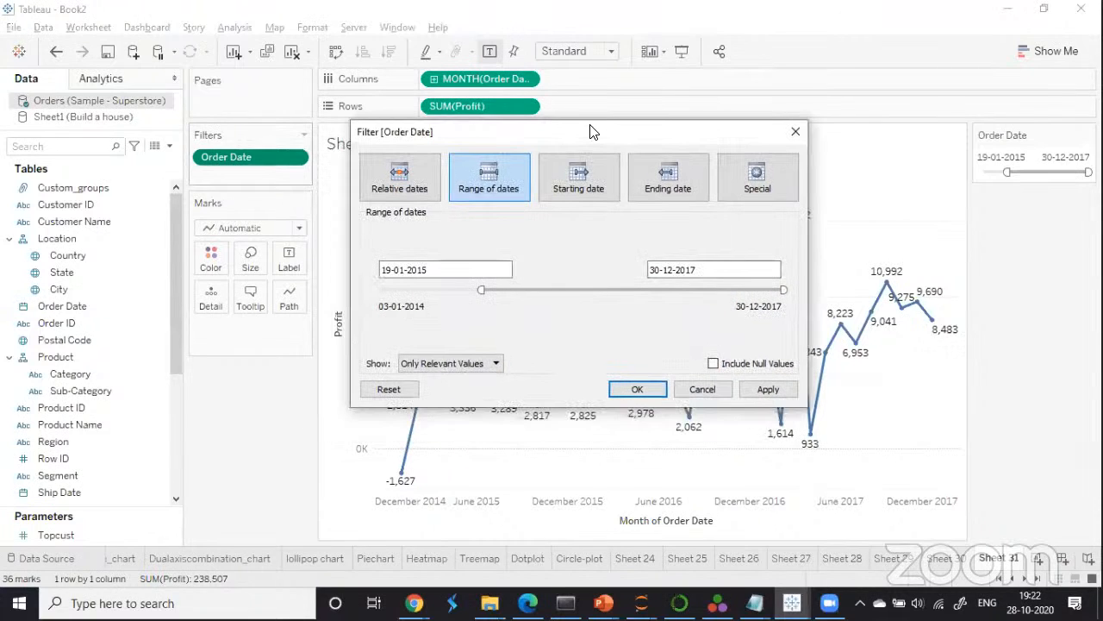
left_click(576, 188)
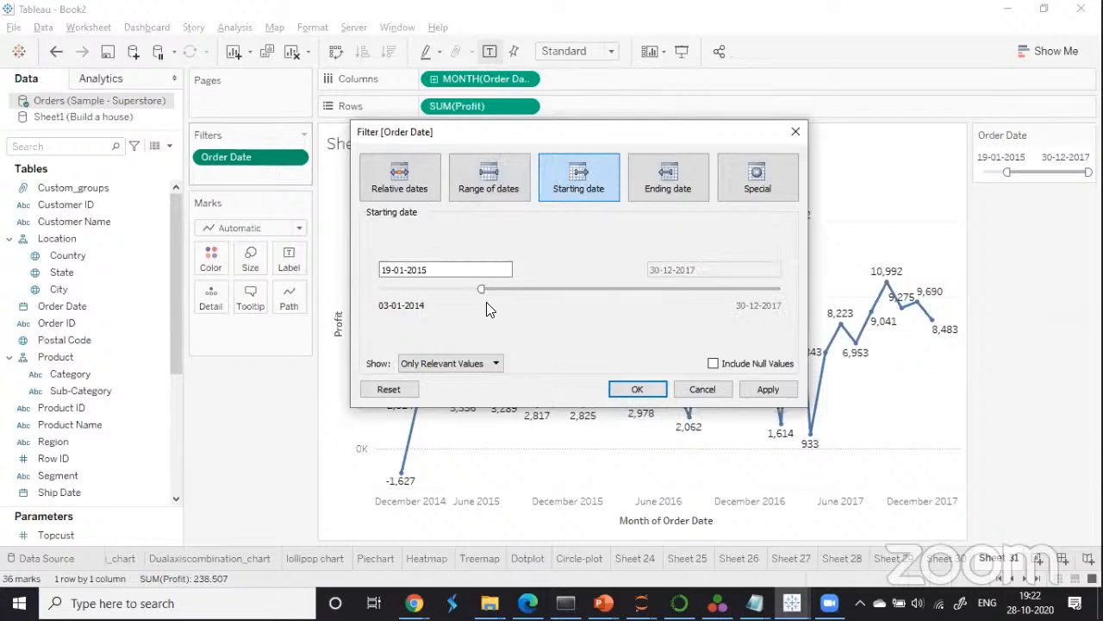
left_click_drag(480, 290, 438, 290)
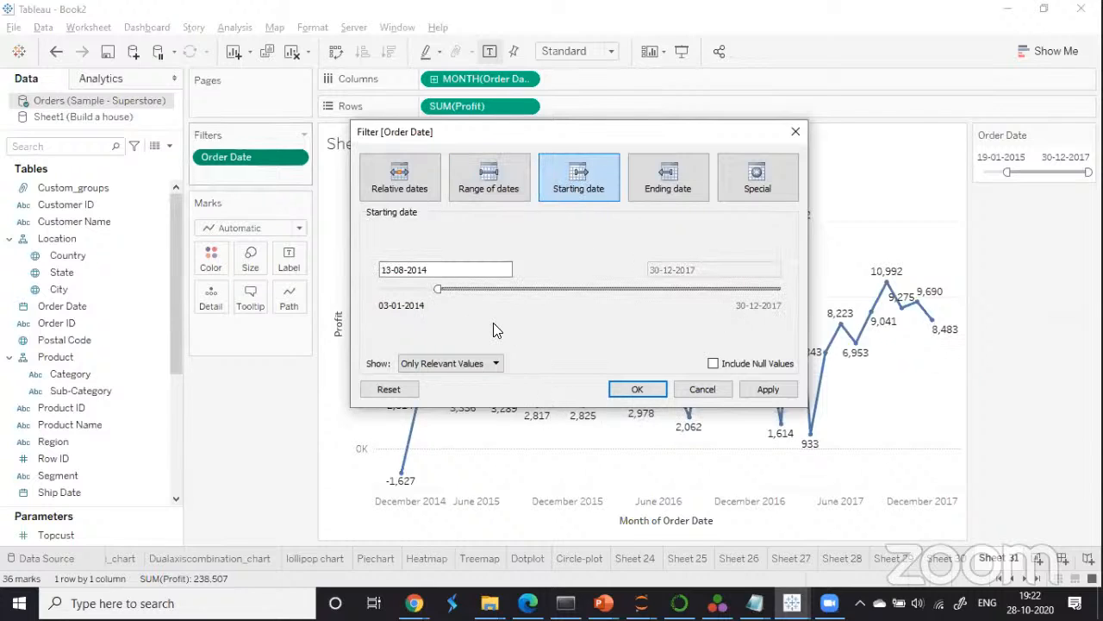
left_click(757, 389)
left_click(638, 389)
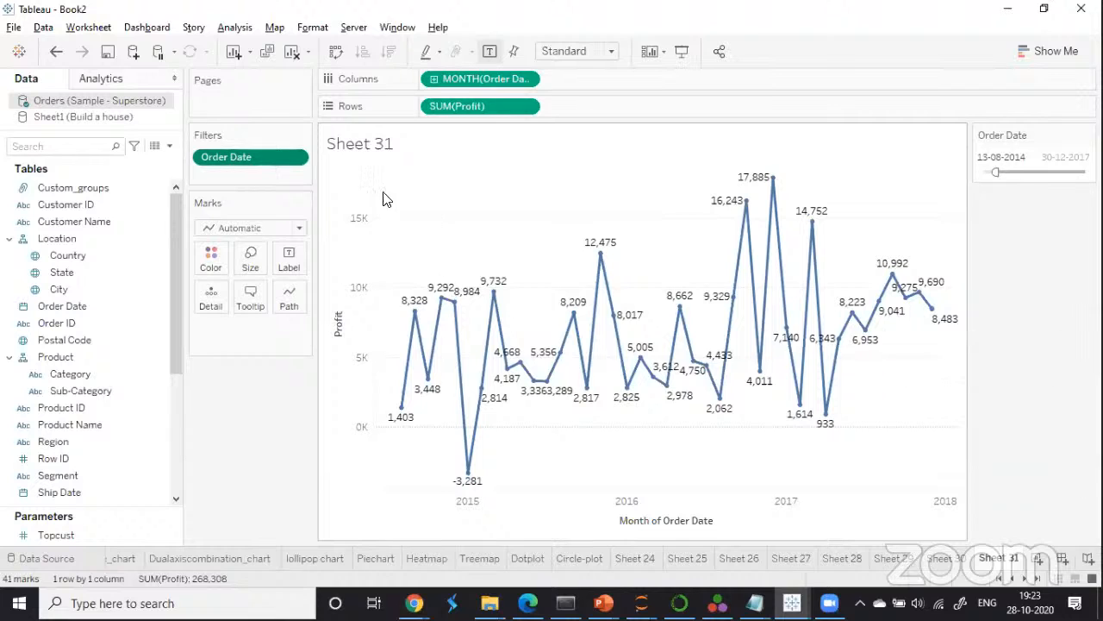
Switch the Order Date filter to the Ending date type with an end of 29-01-2017, and apply it.
left_click(297, 158)
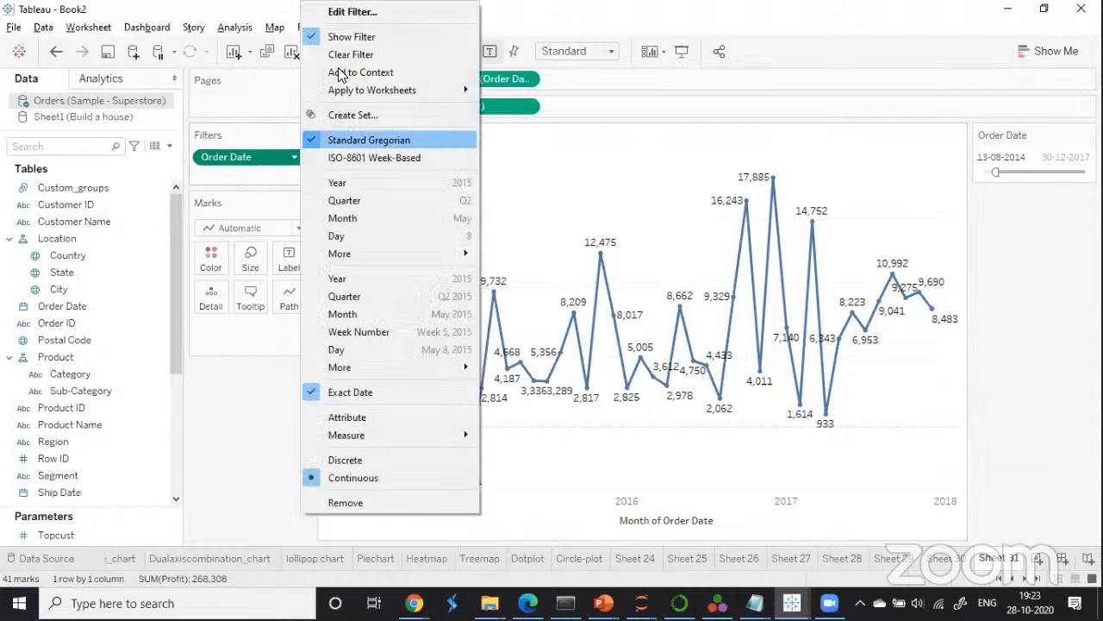
left_click(358, 12)
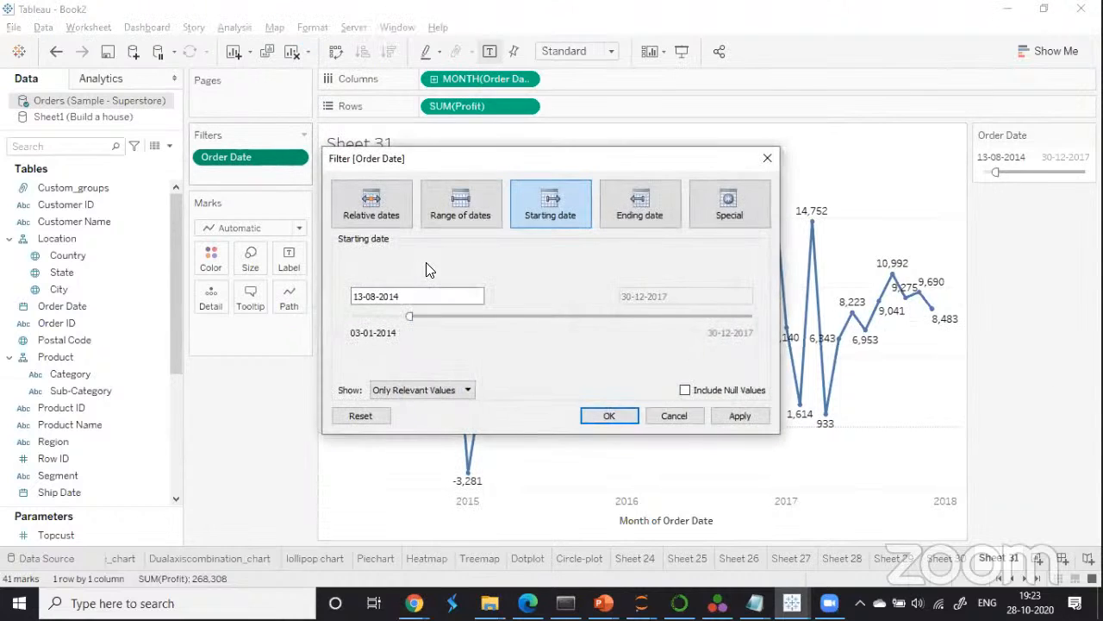
left_click(652, 195)
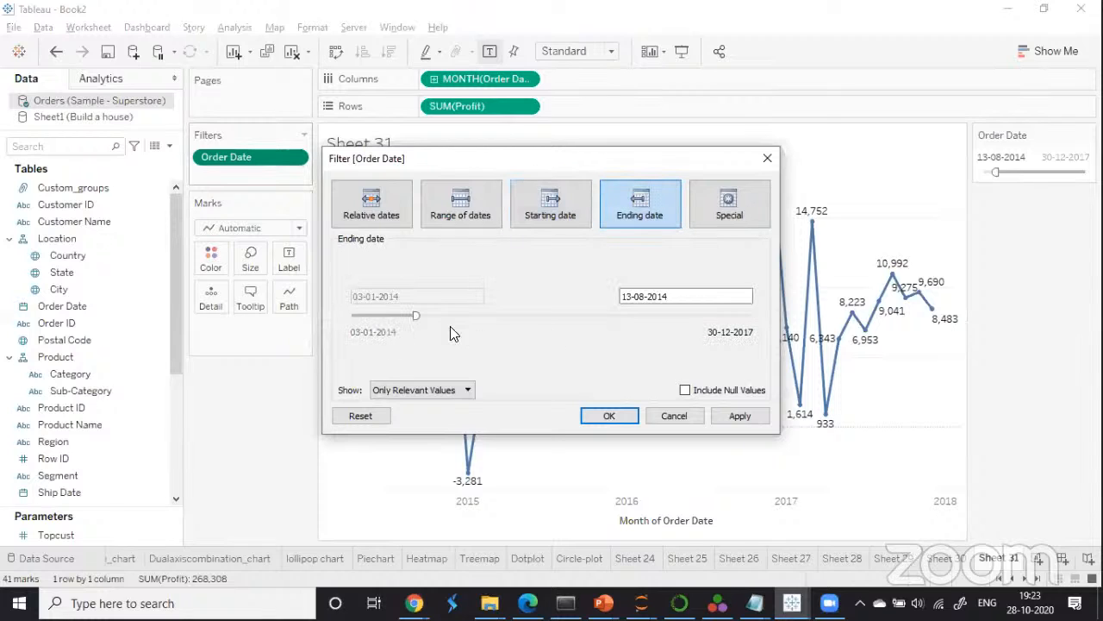
left_click_drag(417, 319, 661, 311)
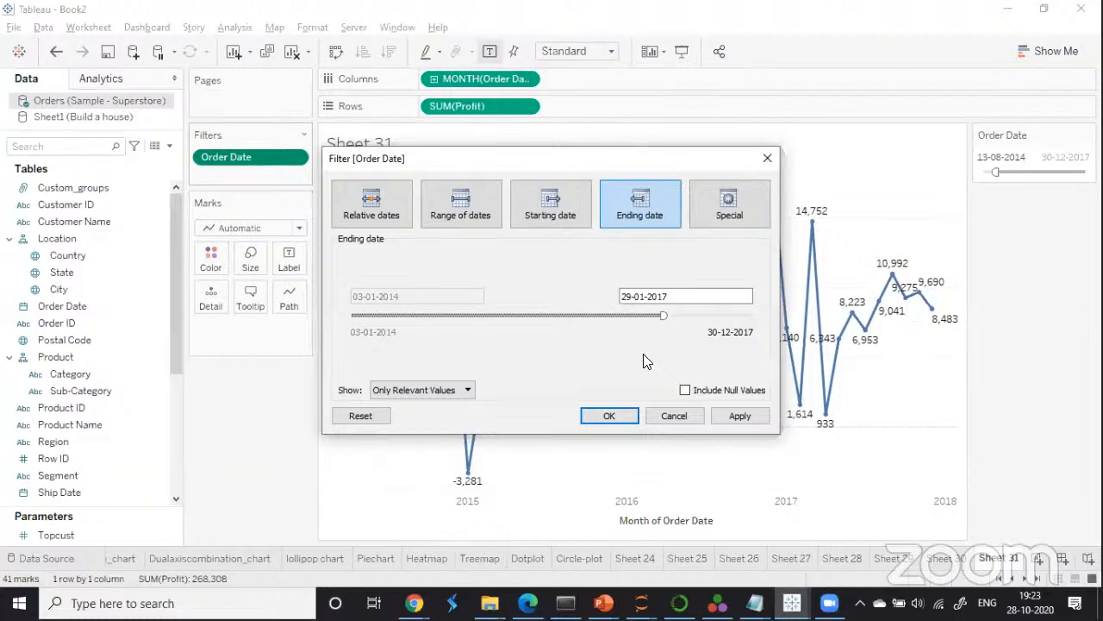
left_click(738, 417)
left_click(612, 414)
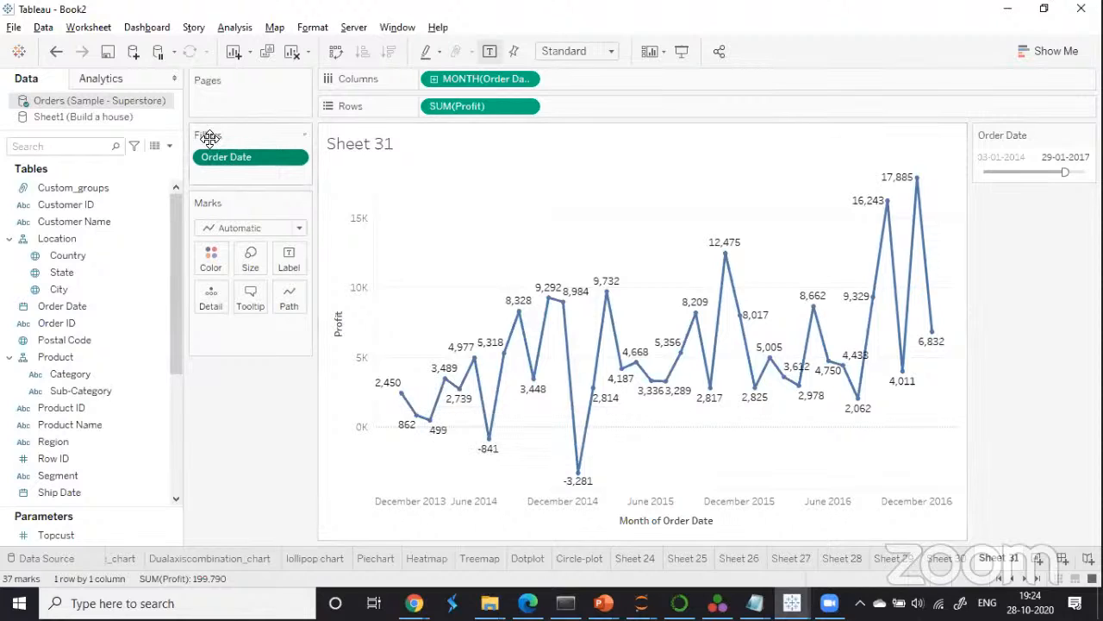
Switch the Order Date filter to the Special type, limit it to null dates, and apply it.
right_click(284, 157)
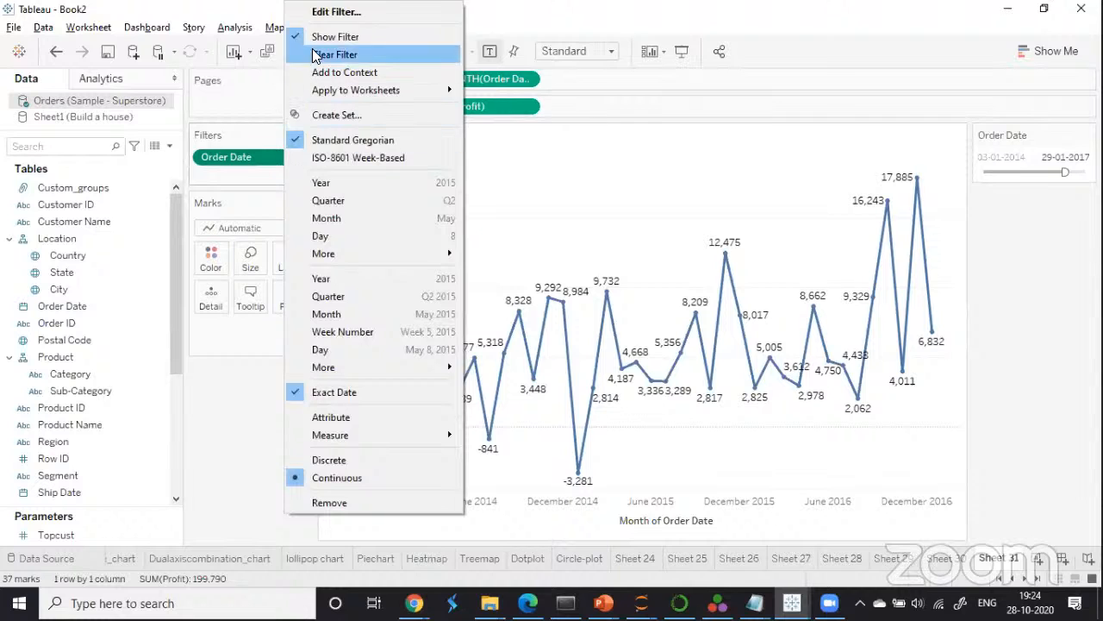
left_click(312, 12)
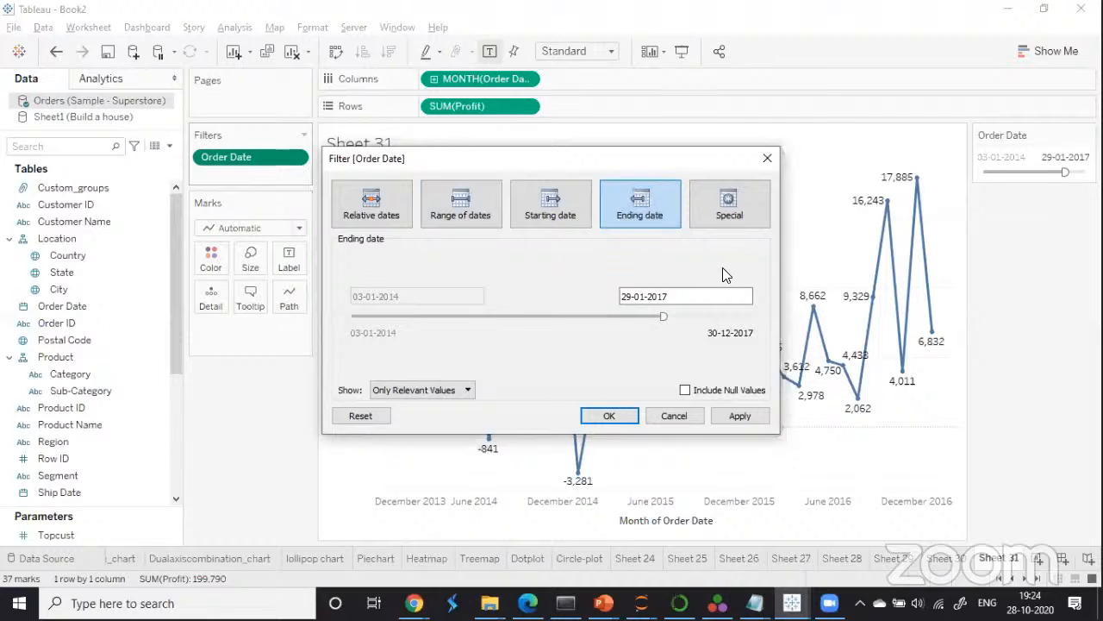
left_click(722, 214)
left_click_drag(598, 164, 461, 155)
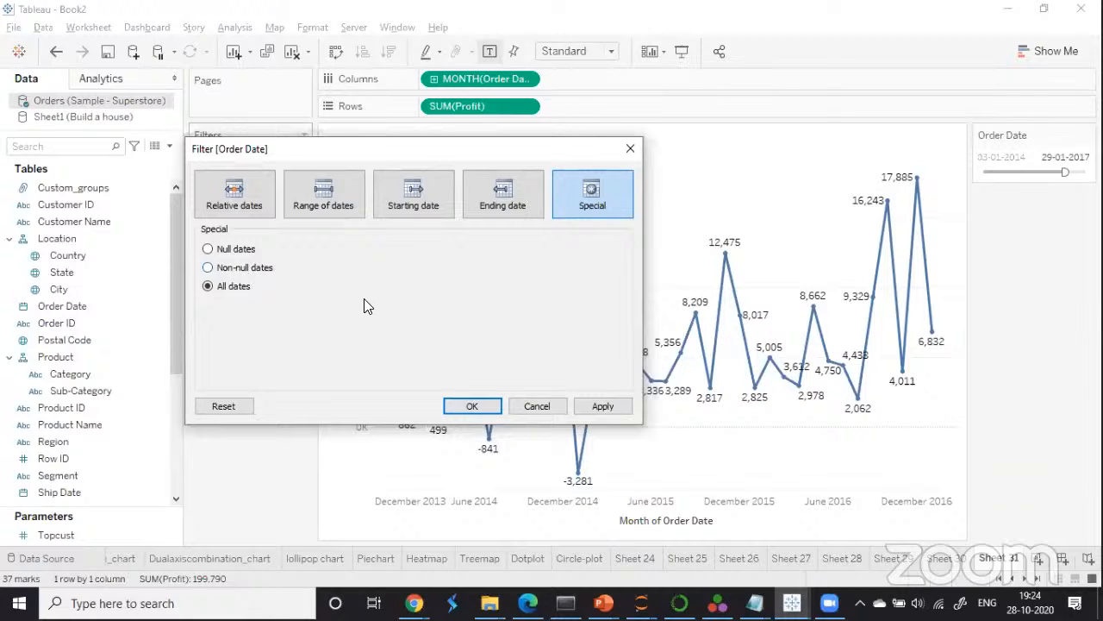
left_click(208, 249)
left_click(600, 405)
left_click(472, 406)
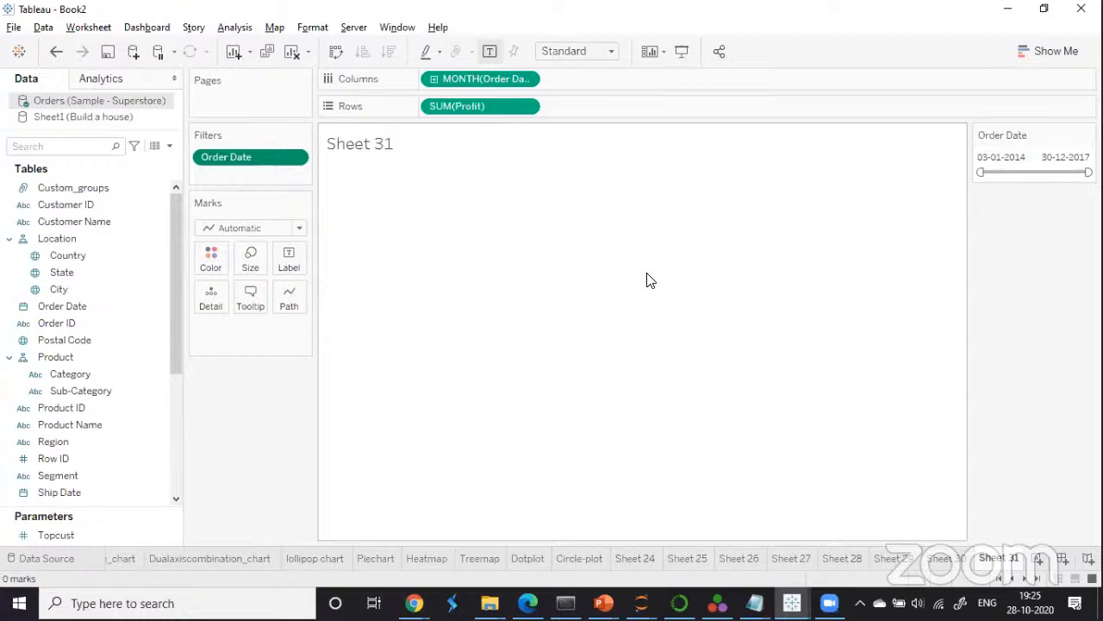
Change the special Order Date filter to include all dates and apply it.
right_click(285, 158)
left_click(321, 10)
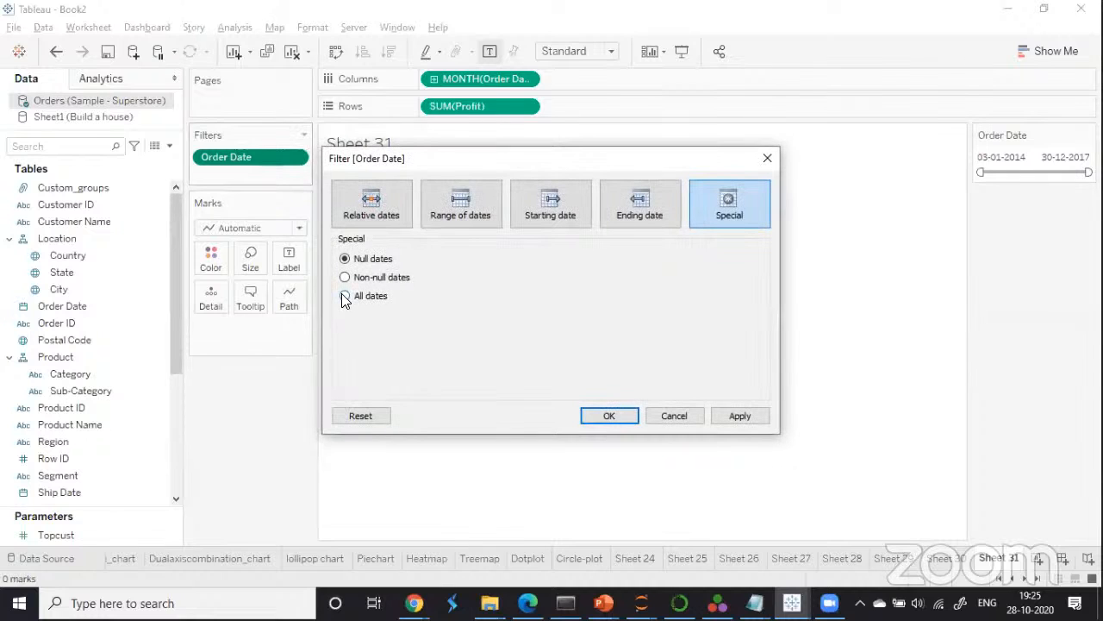
left_click(345, 295)
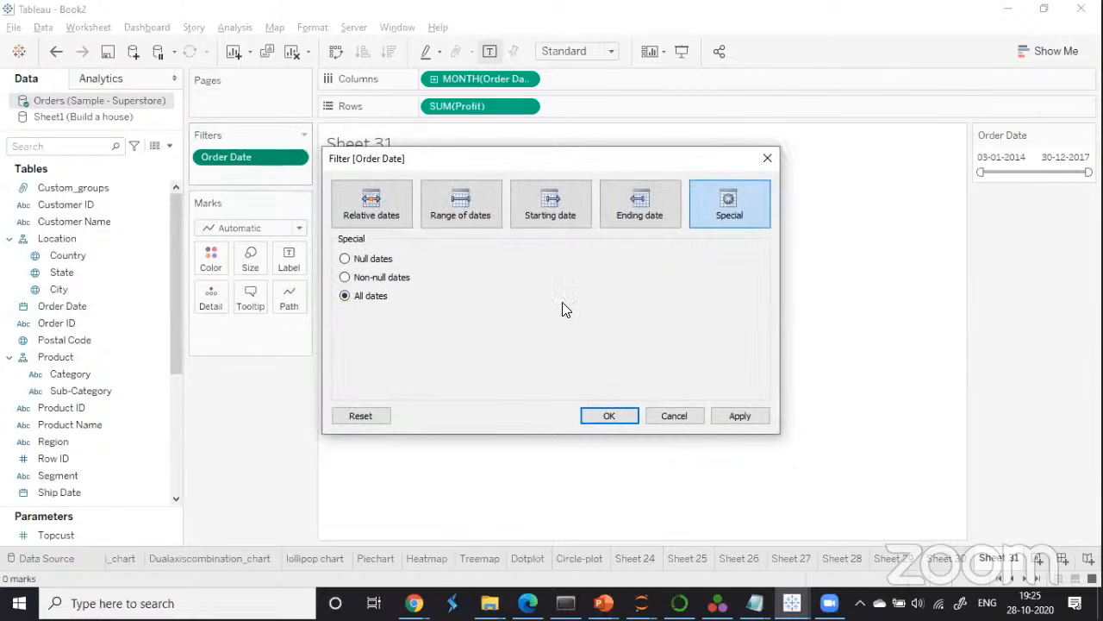
left_click(729, 415)
left_click(609, 416)
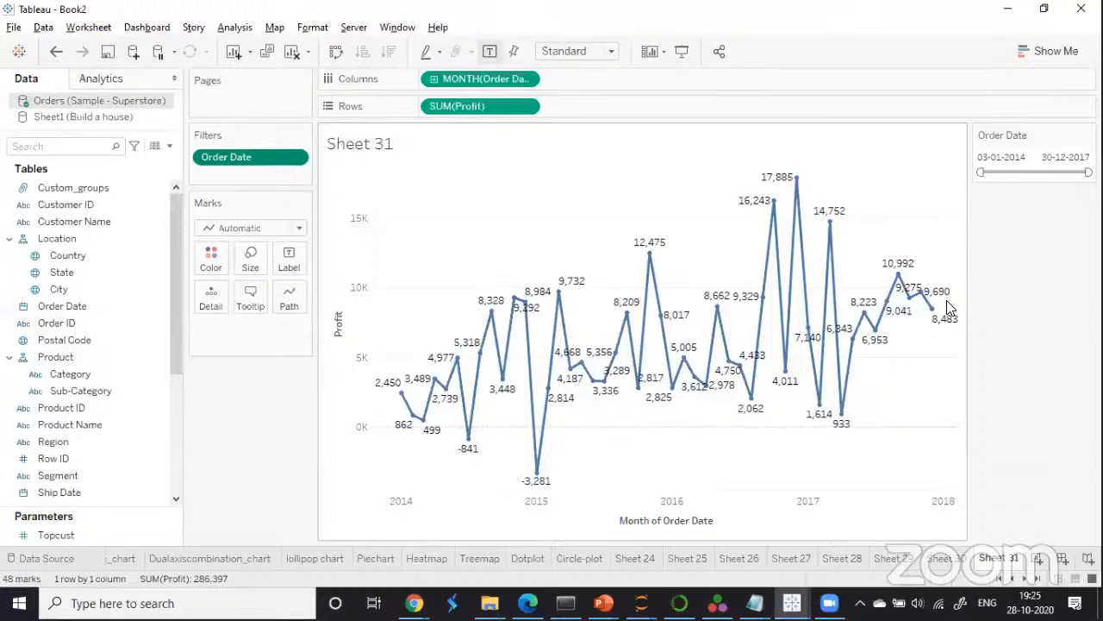
Switch the Order Date filter to relative dates by years, anchored to 28-10-2020, and choose the last 3 years.
left_click(298, 158)
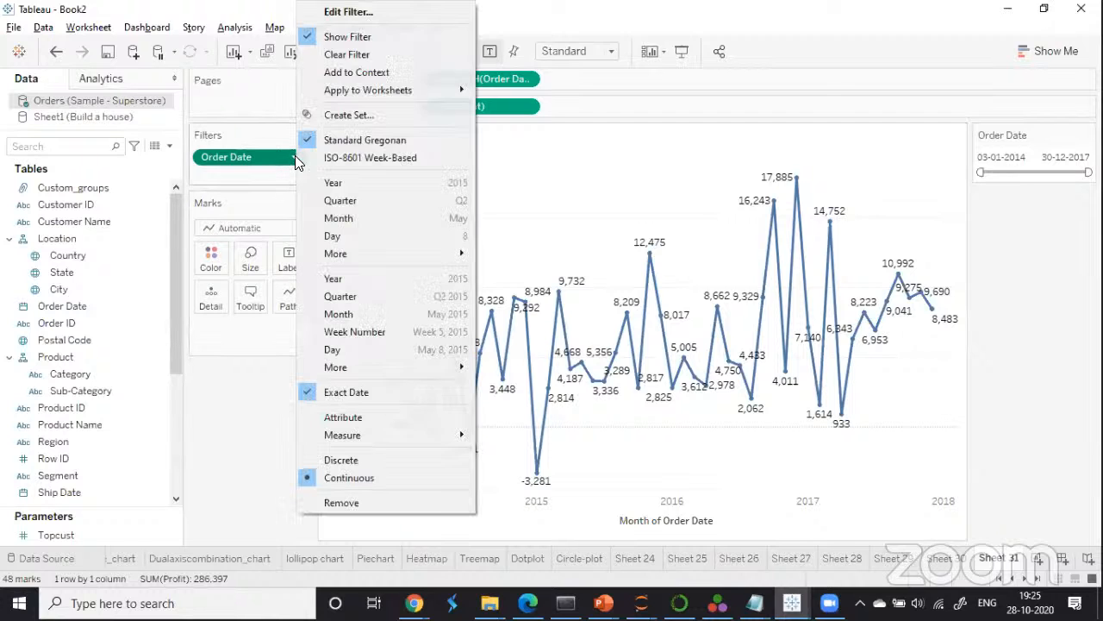
left_click(334, 12)
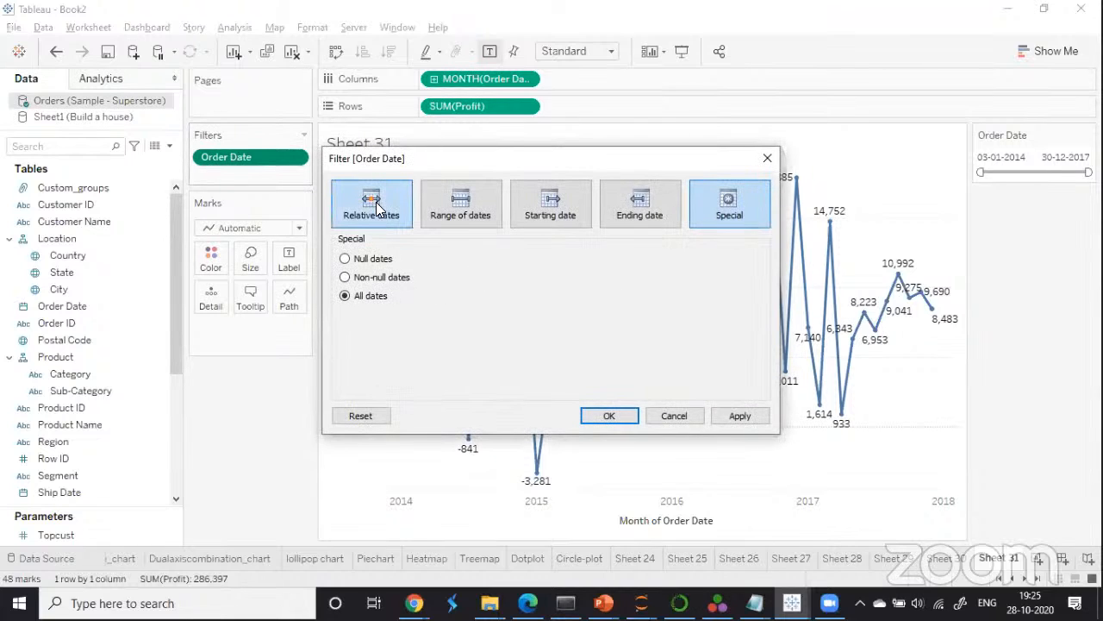
left_click(373, 205)
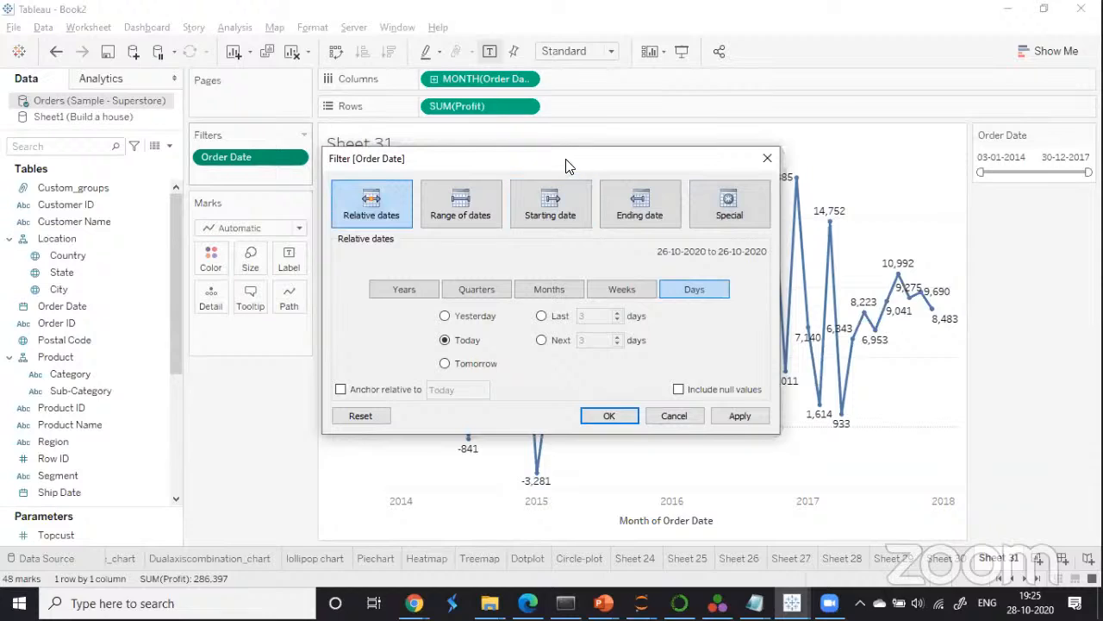
left_click_drag(567, 165, 544, 132)
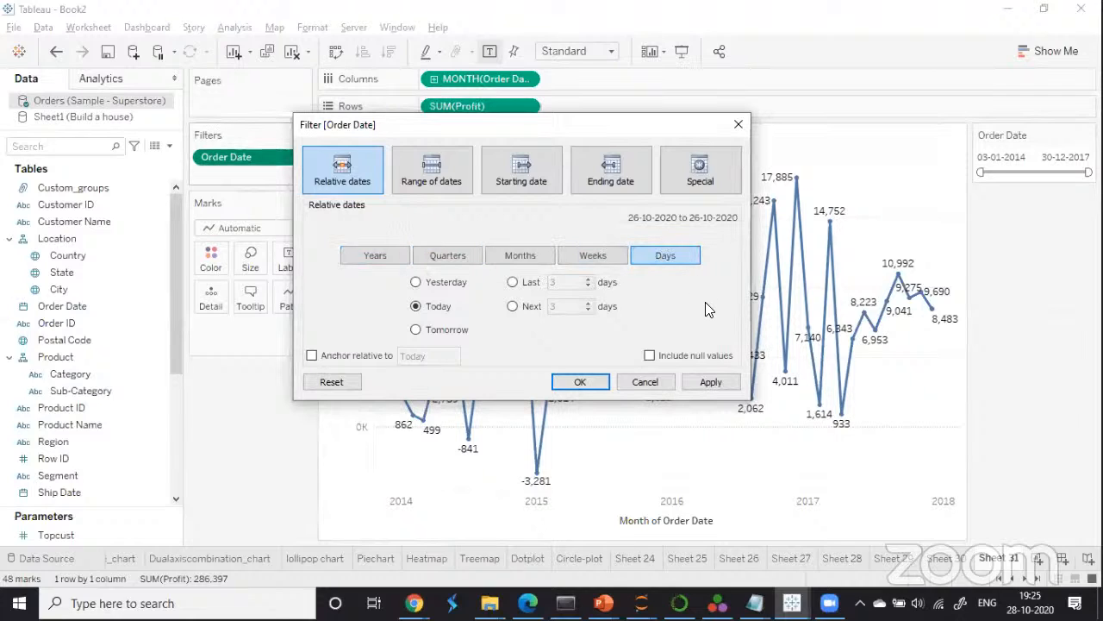
left_click(385, 257)
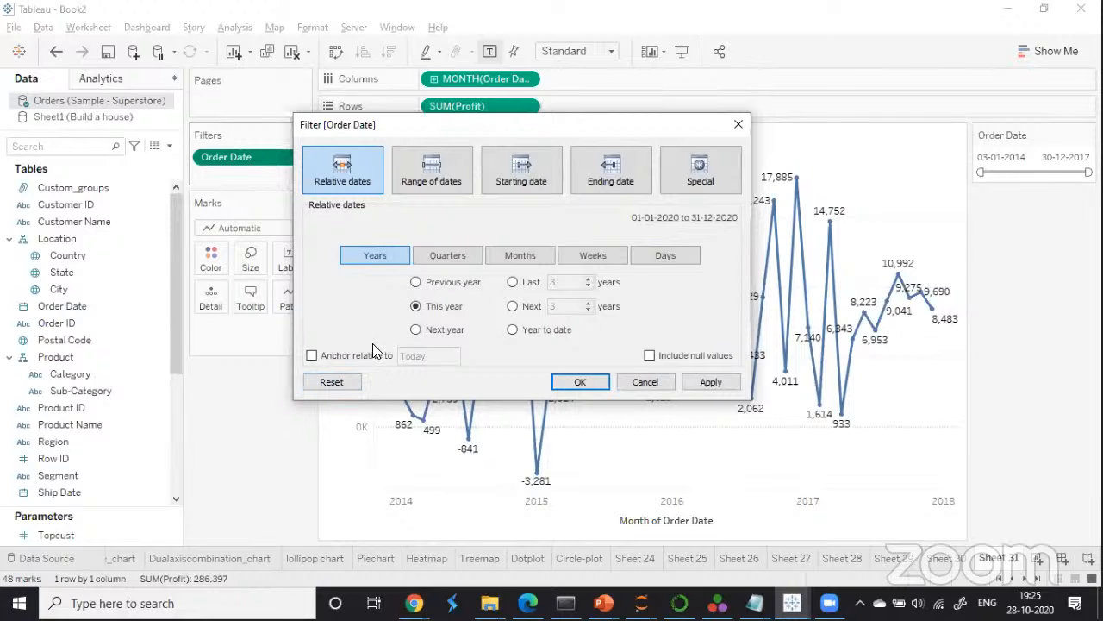
left_click(311, 355)
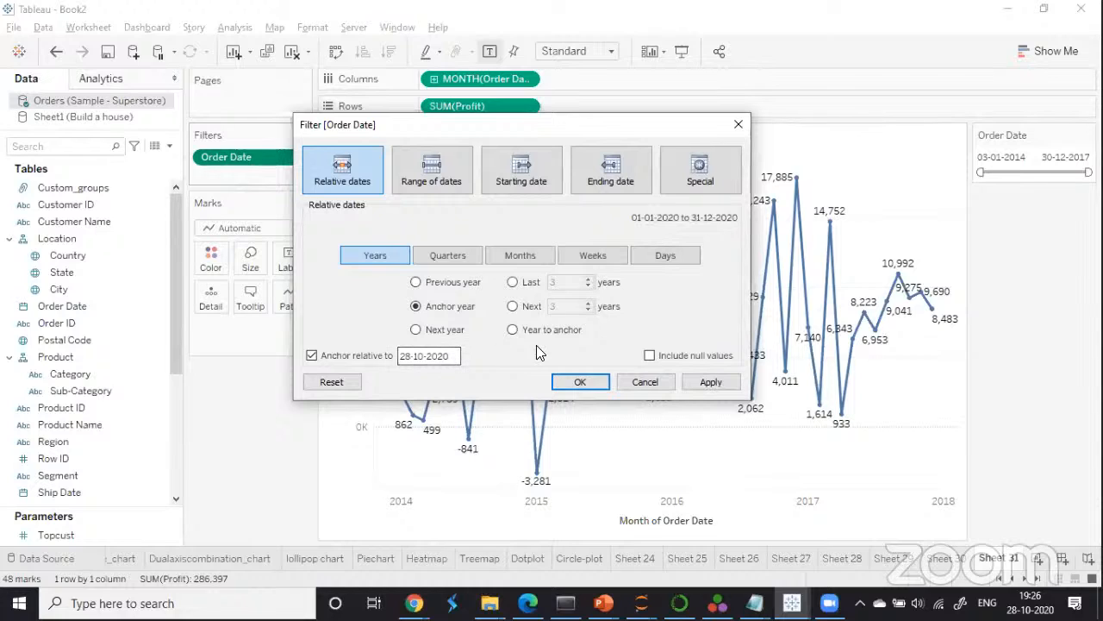
left_click(416, 283)
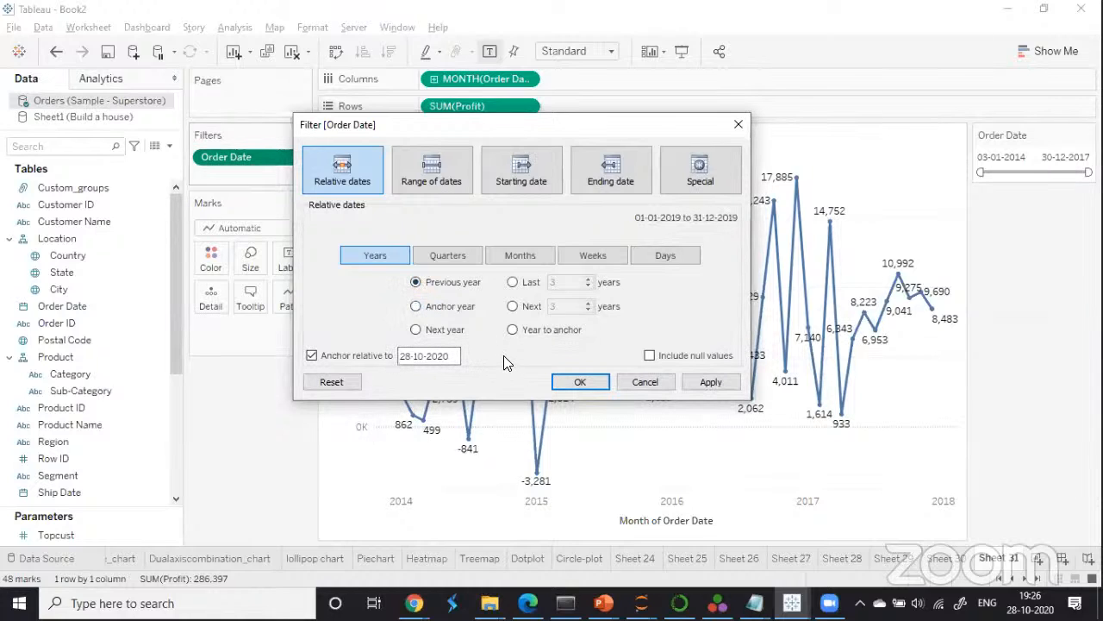
left_click(512, 282)
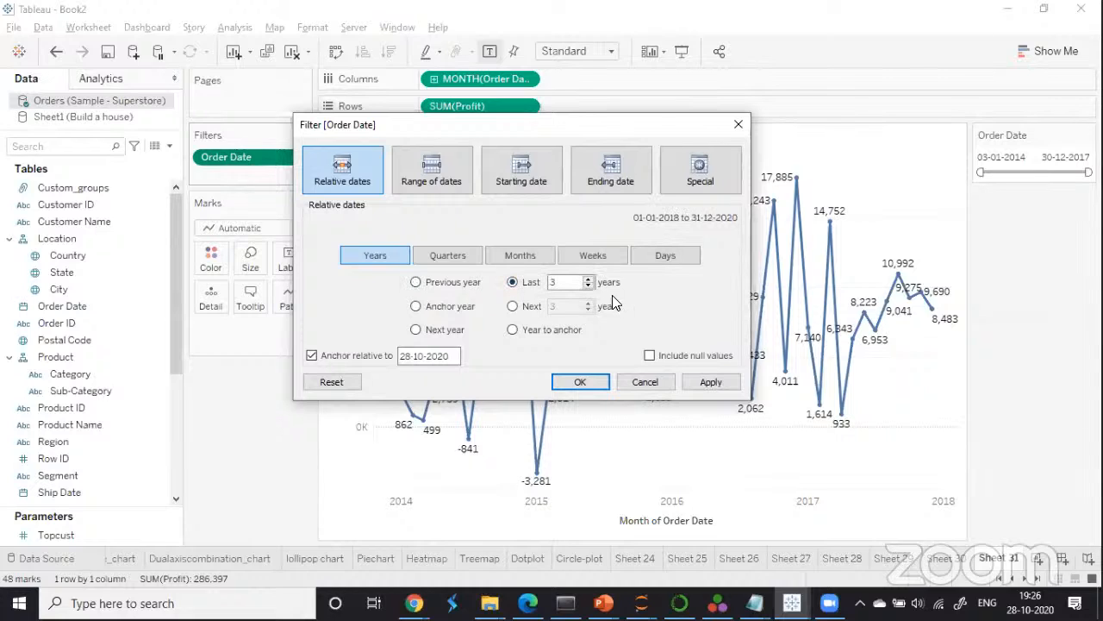
left_click(645, 138)
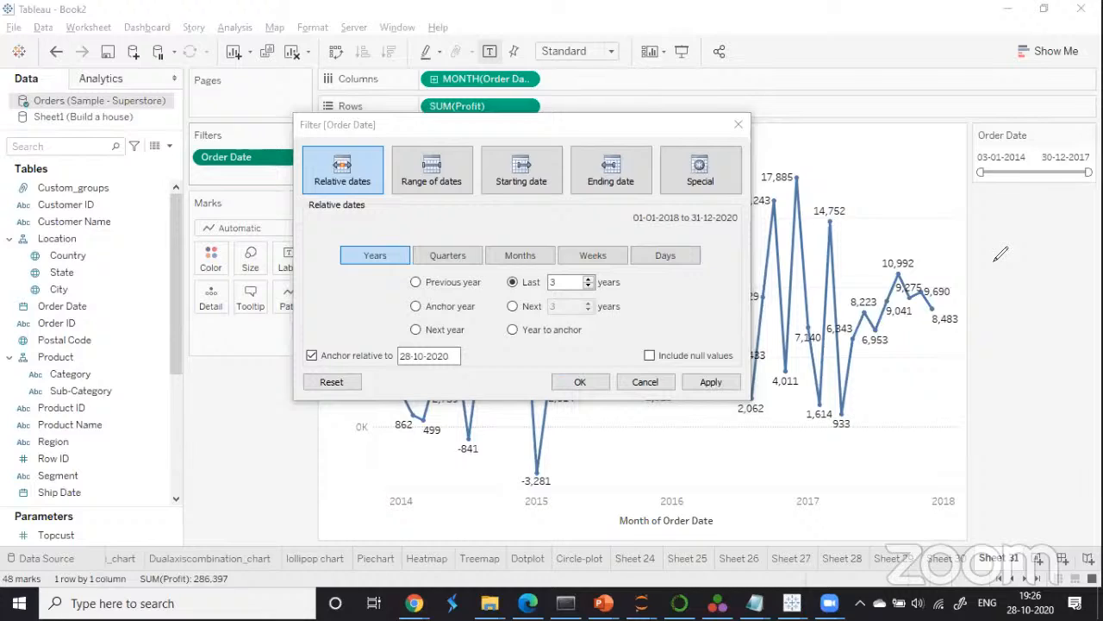
mouse_move(1004, 415)
left_mouse_down()
mouse_move(1034, 429)
mouse_move(1006, 406)
mouse_move(1042, 398)
mouse_move(1012, 384)
mouse_move(1028, 379)
mouse_move(991, 440)
left_mouse_up()
mouse_move(985, 377)
left_mouse_down()
mouse_move(1017, 369)
mouse_move(1049, 441)
left_mouse_up()
left_click_drag(976, 344, 979, 356)
mouse_move(994, 346)
left_mouse_down()
mouse_move(1000, 356)
mouse_move(1024, 338)
mouse_move(1043, 340)
mouse_move(957, 348)
left_mouse_up()
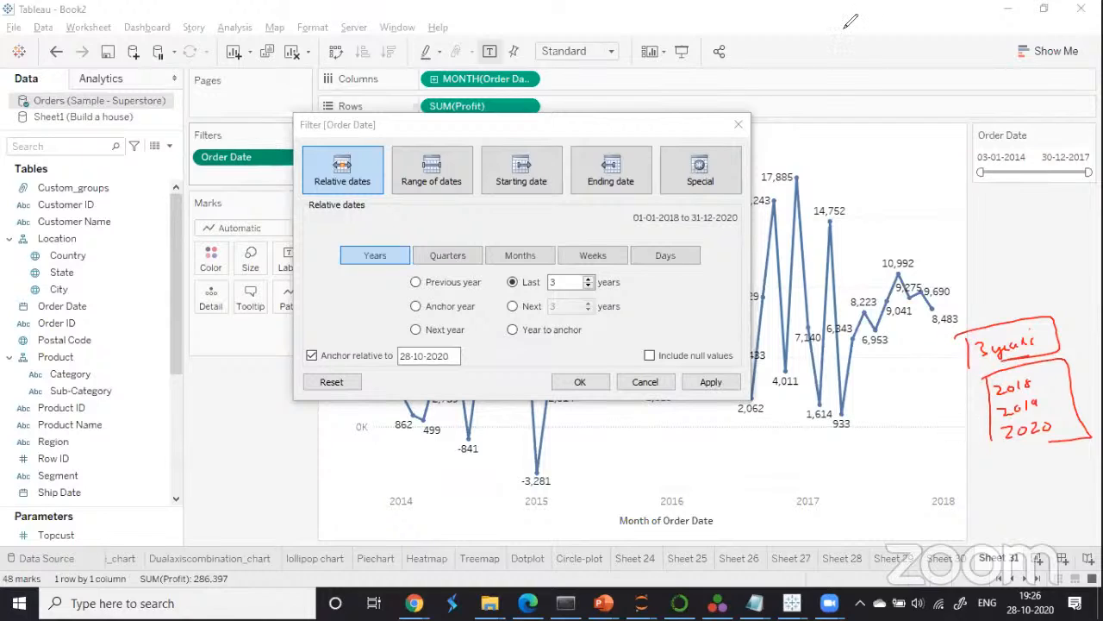
Apply the last-3-years relative filter to the chart and close its settings.
left_click(711, 382)
left_click(580, 382)
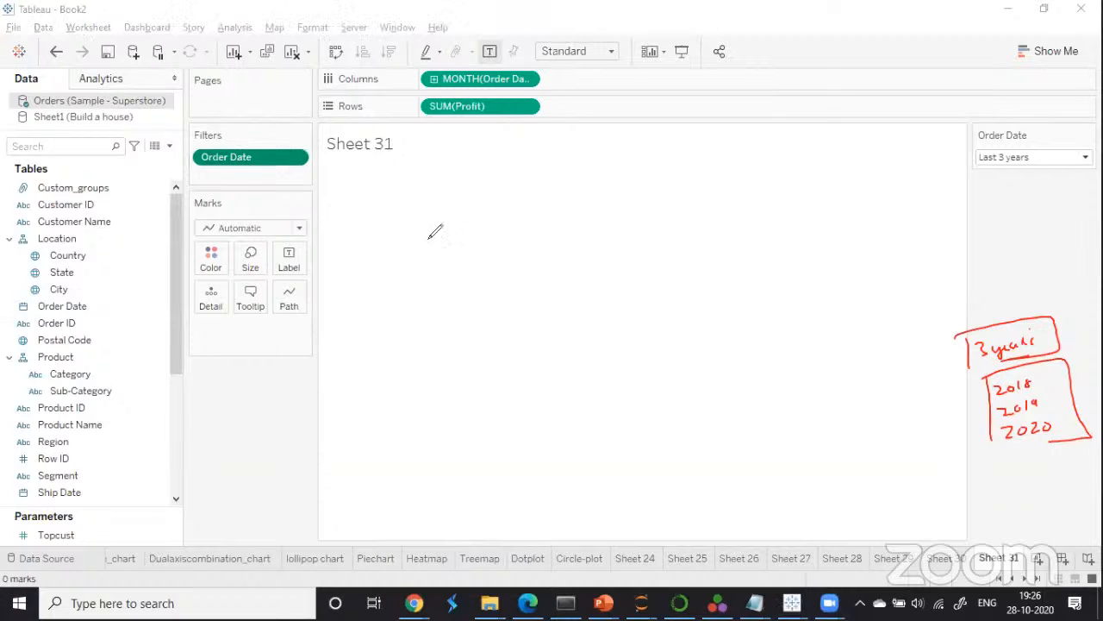
mouse_move(391, 266)
left_mouse_down()
mouse_move(403, 278)
mouse_move(406, 266)
left_mouse_up()
mouse_move(415, 261)
left_mouse_down()
mouse_move(426, 277)
mouse_move(529, 243)
left_mouse_up()
mouse_move(539, 238)
left_mouse_down()
mouse_move(540, 249)
mouse_move(569, 246)
left_mouse_up()
left_click_drag(576, 237, 654, 226)
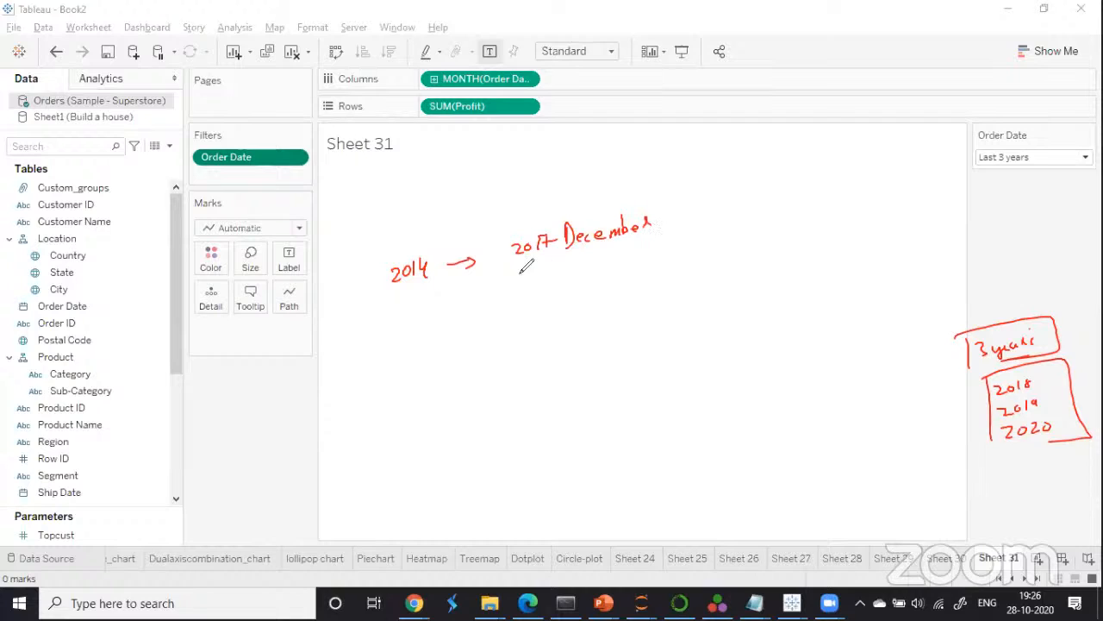
left_click_drag(525, 267, 536, 282)
left_click_drag(543, 263, 554, 280)
mouse_move(565, 264)
left_mouse_down()
mouse_move(619, 260)
mouse_move(664, 234)
left_mouse_up()
left_click_drag(564, 288, 593, 283)
mouse_move(519, 264)
left_mouse_down()
mouse_move(521, 297)
mouse_move(671, 258)
mouse_move(519, 303)
left_mouse_up()
left_click_drag(686, 248, 688, 252)
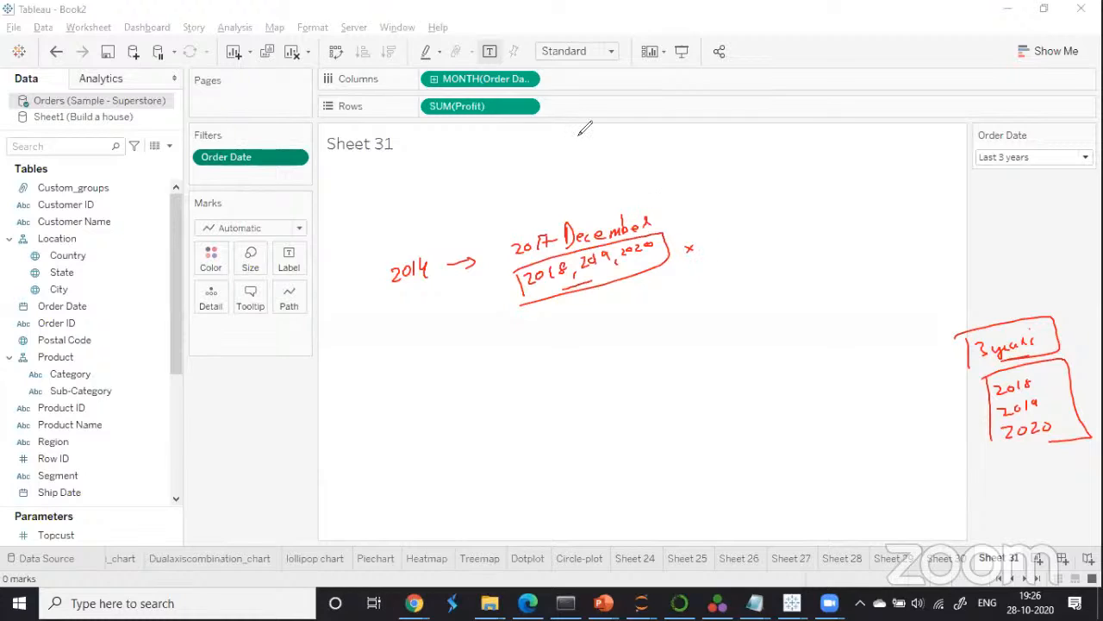
Extend the relative Order Date filter to the last 4 years, apply it, and check the first and last points of the profit line.
left_click(296, 158)
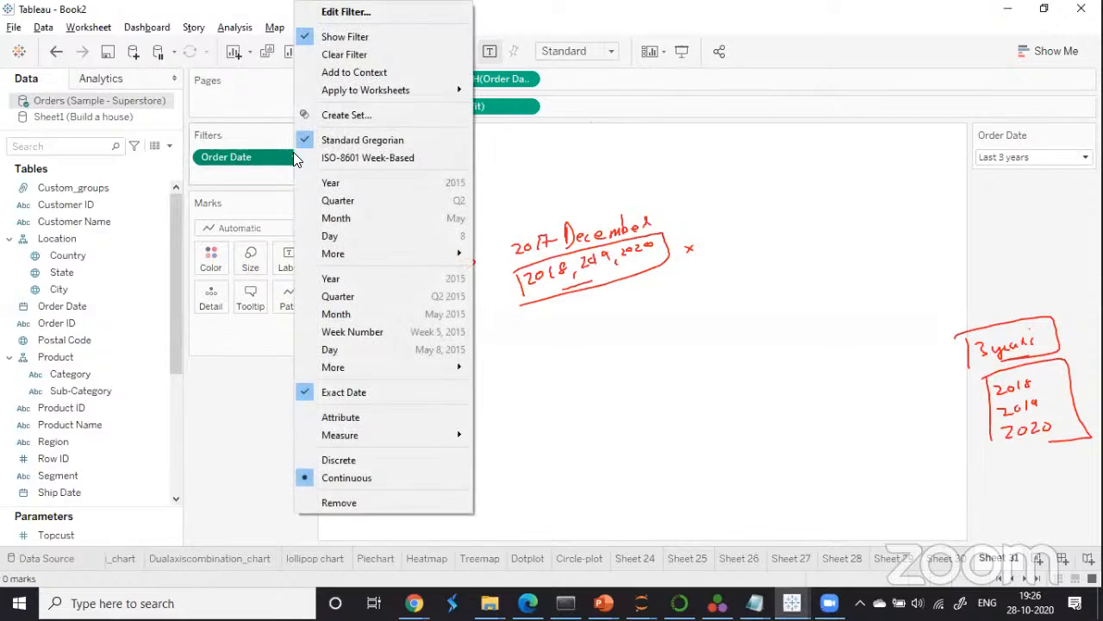
left_click(344, 19)
key("Up")
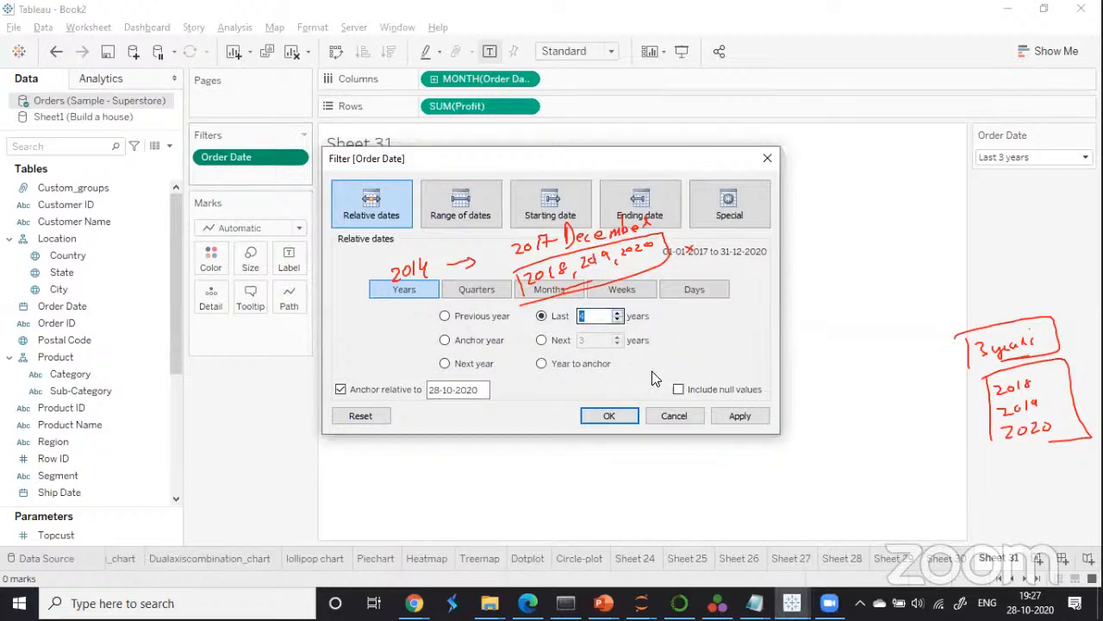
left_click(734, 415)
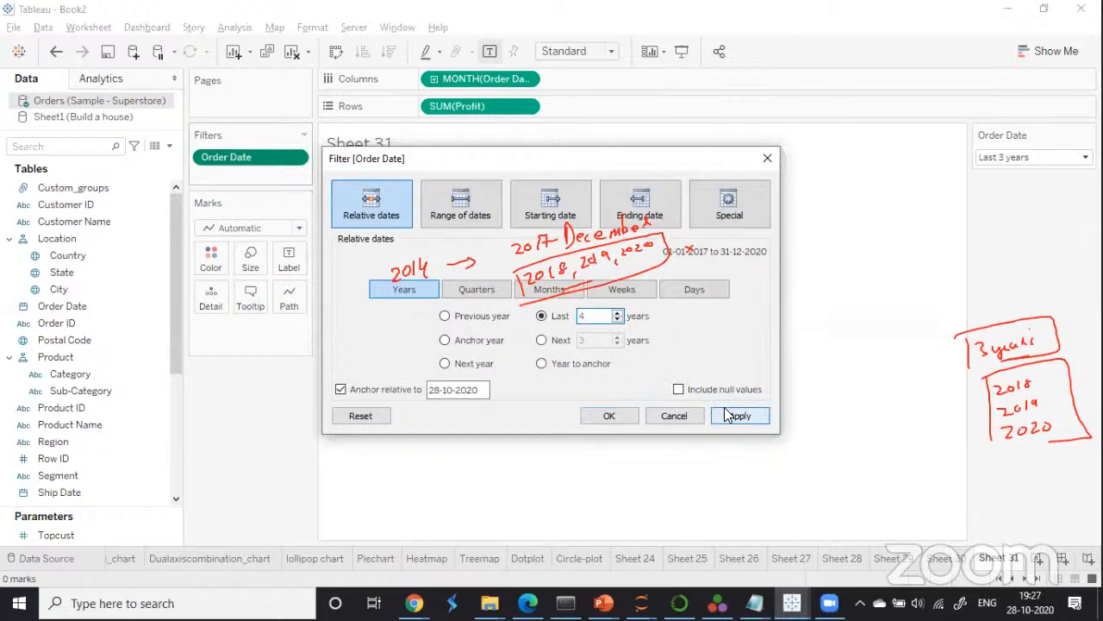
left_click(608, 417)
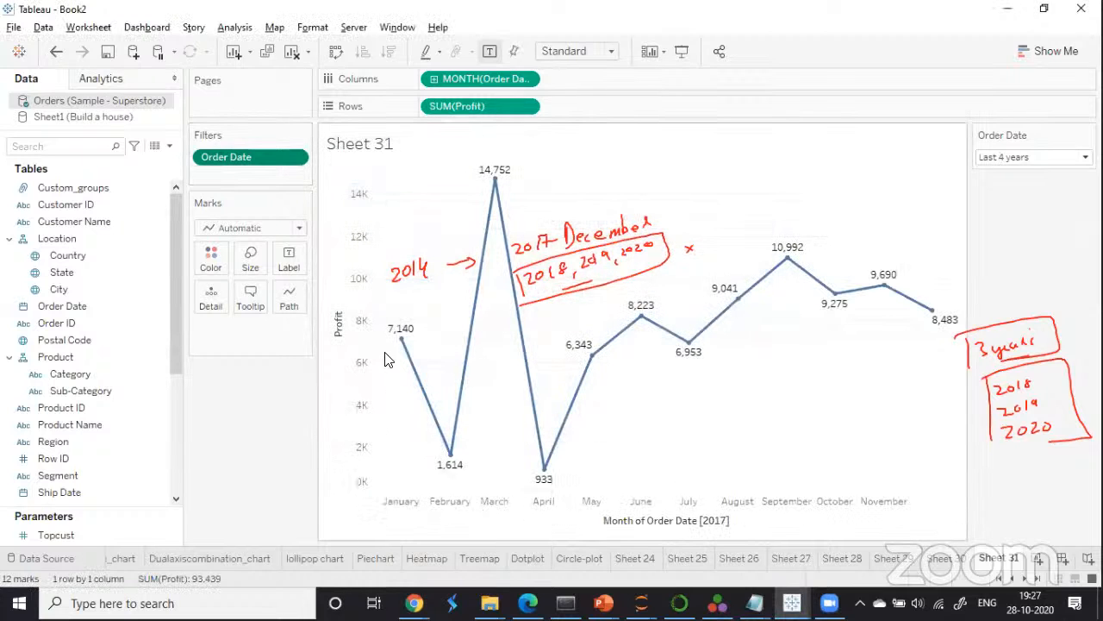
mouse_move(402, 346)
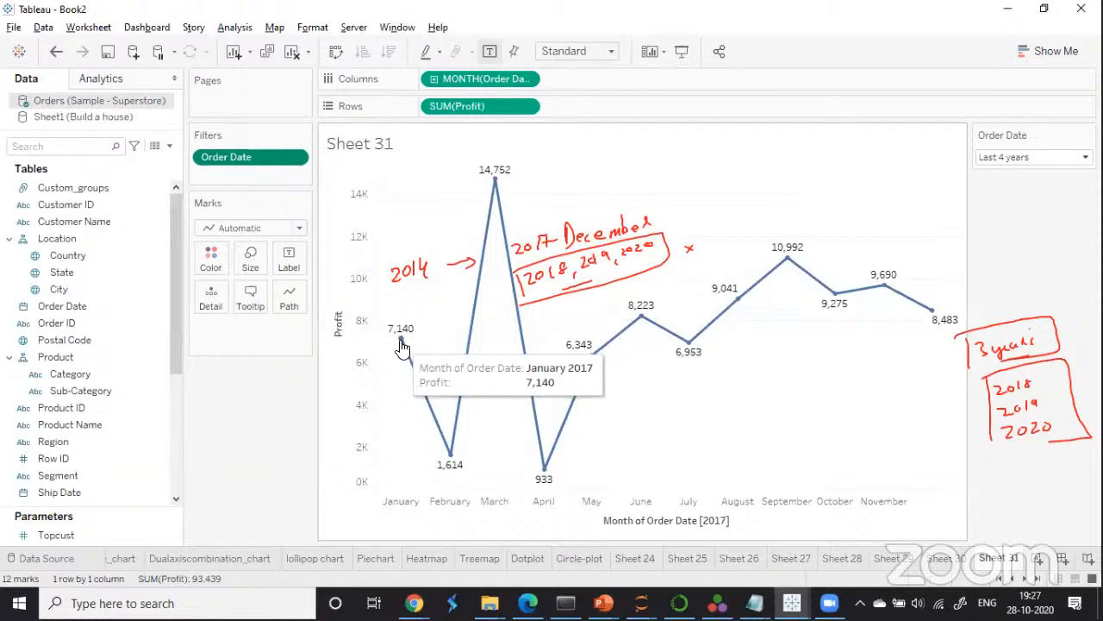
mouse_move(932, 314)
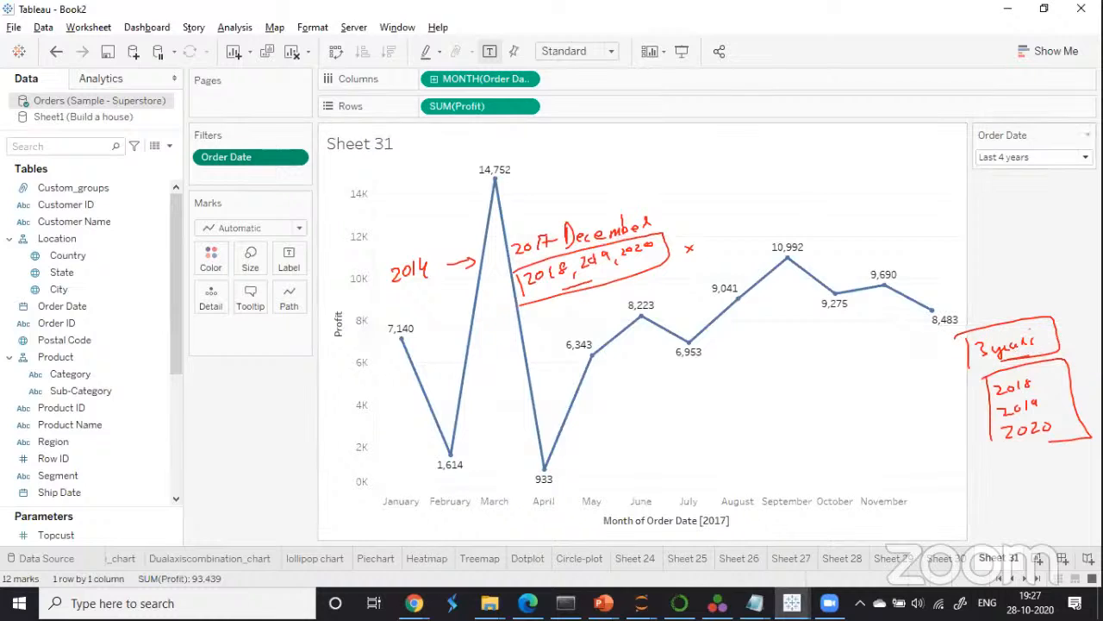
Set the Order Date filter control beside the chart to the last 5 years and review the date range it covers.
left_click(1017, 156)
left_click(976, 209)
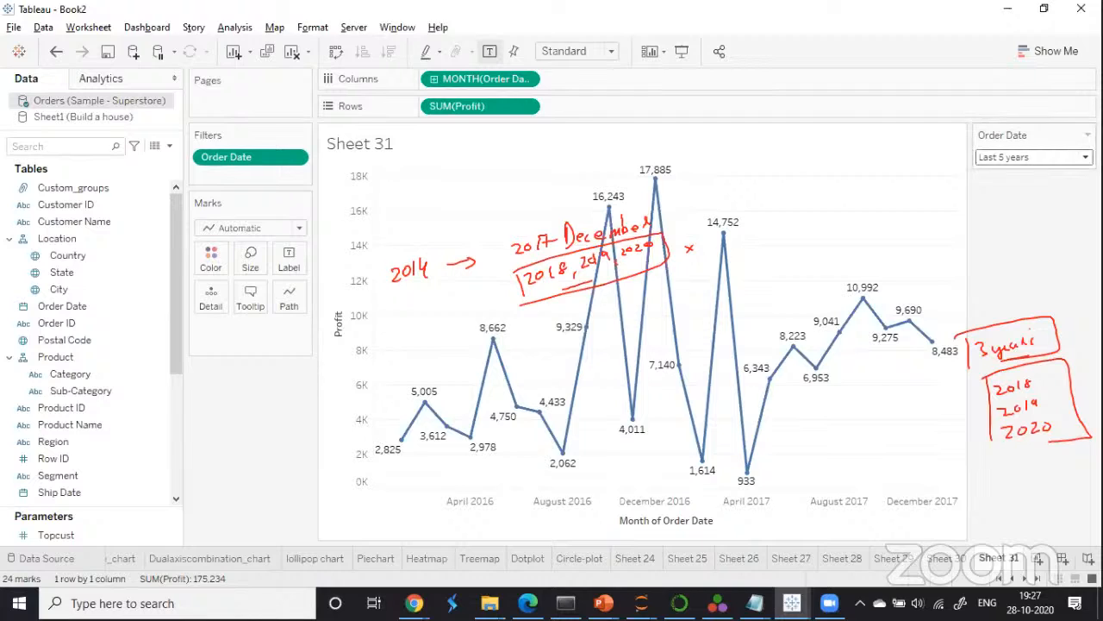
left_click(1035, 156)
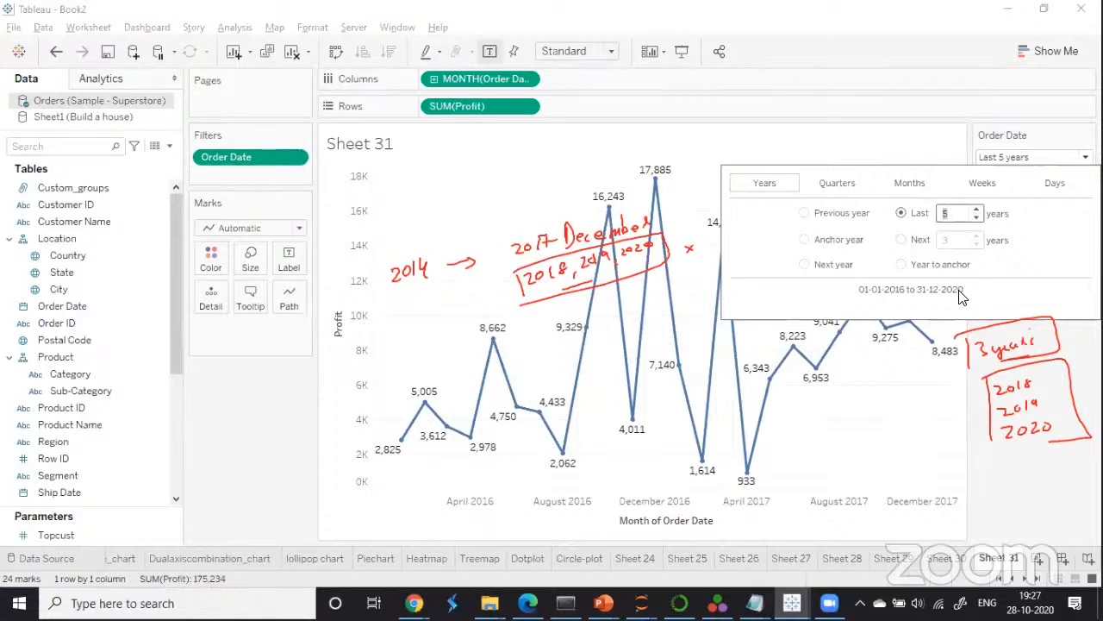
left_click(1006, 469)
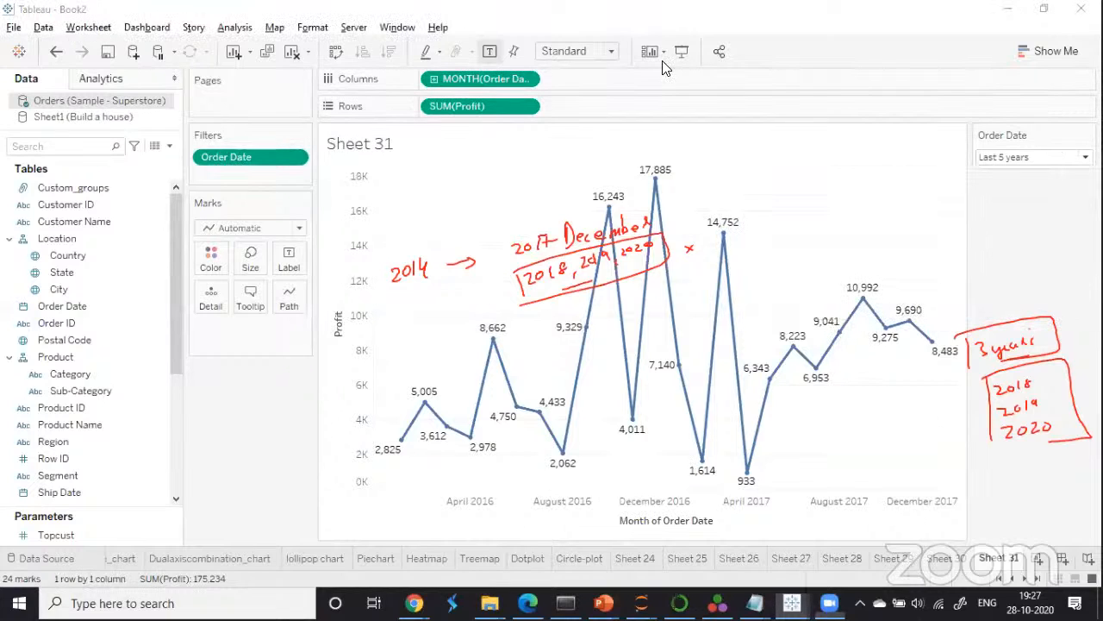
Edit the Order Date filter and change the date its relative dates are anchored to, making it 31-12-2017.
right_click(293, 157)
left_click(321, 117)
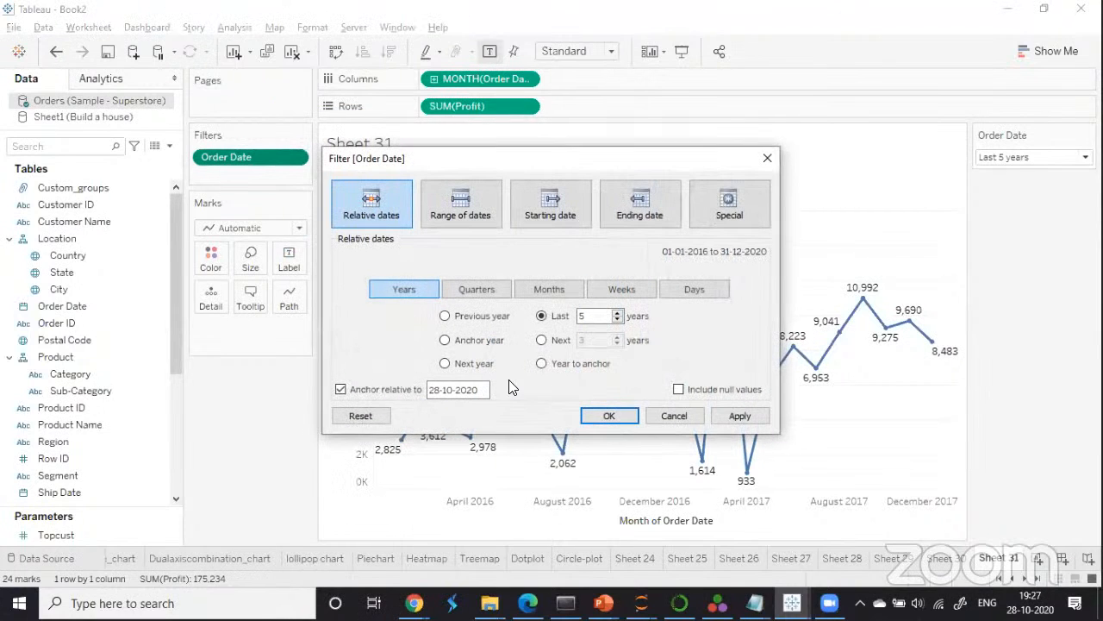
left_click(485, 389)
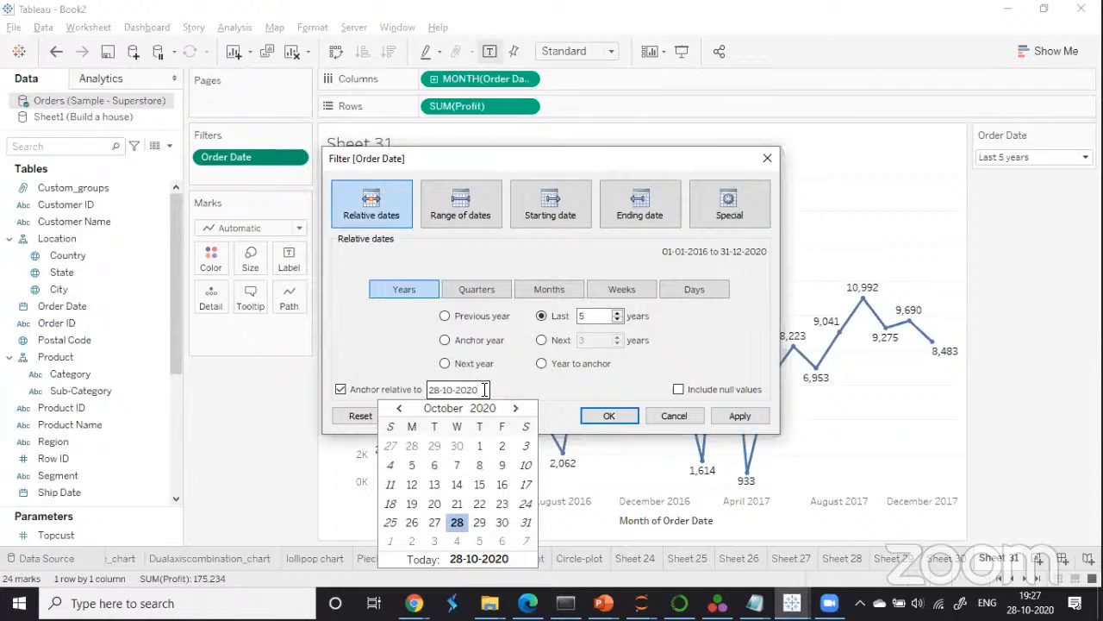
key("BackSpace")
key("BackSpace")
key("BackSpace")
type("017")
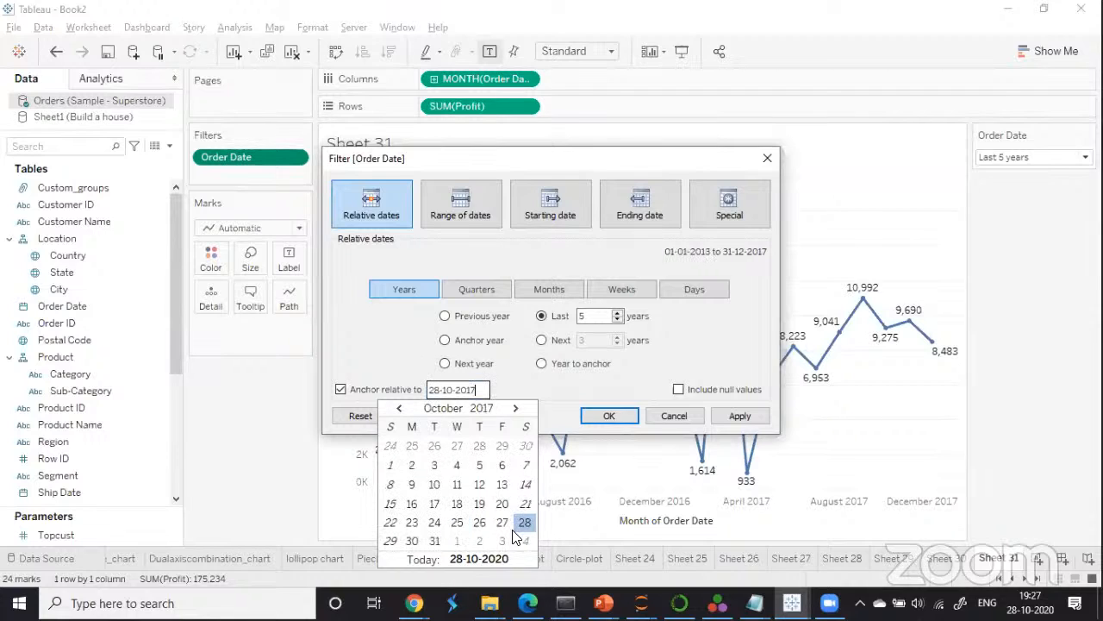
left_click(517, 408)
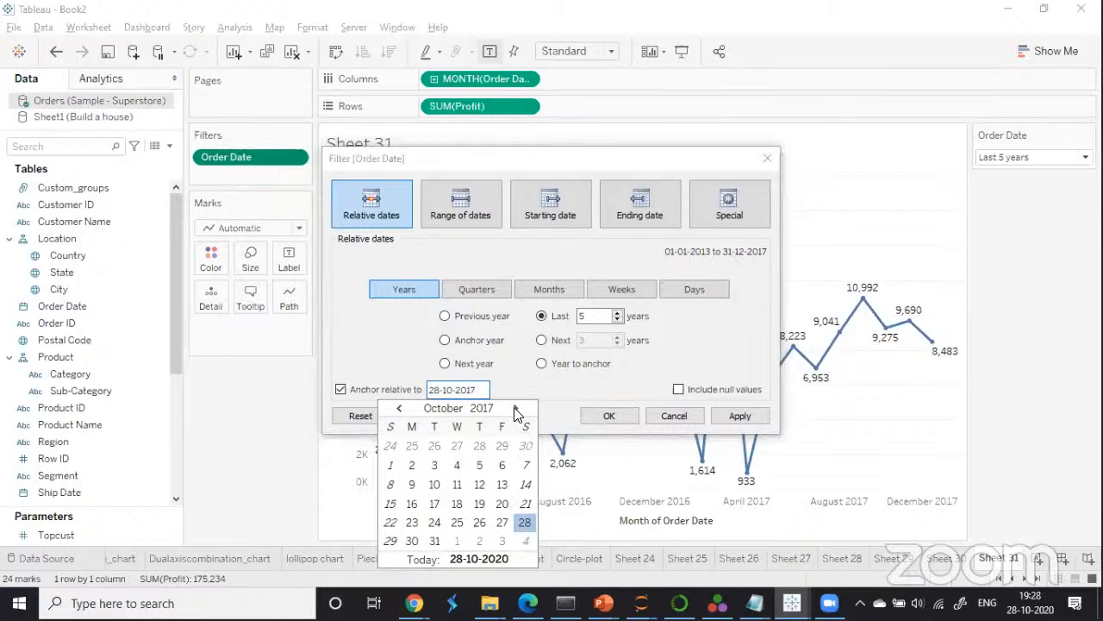
left_click(514, 408)
left_click(514, 408)
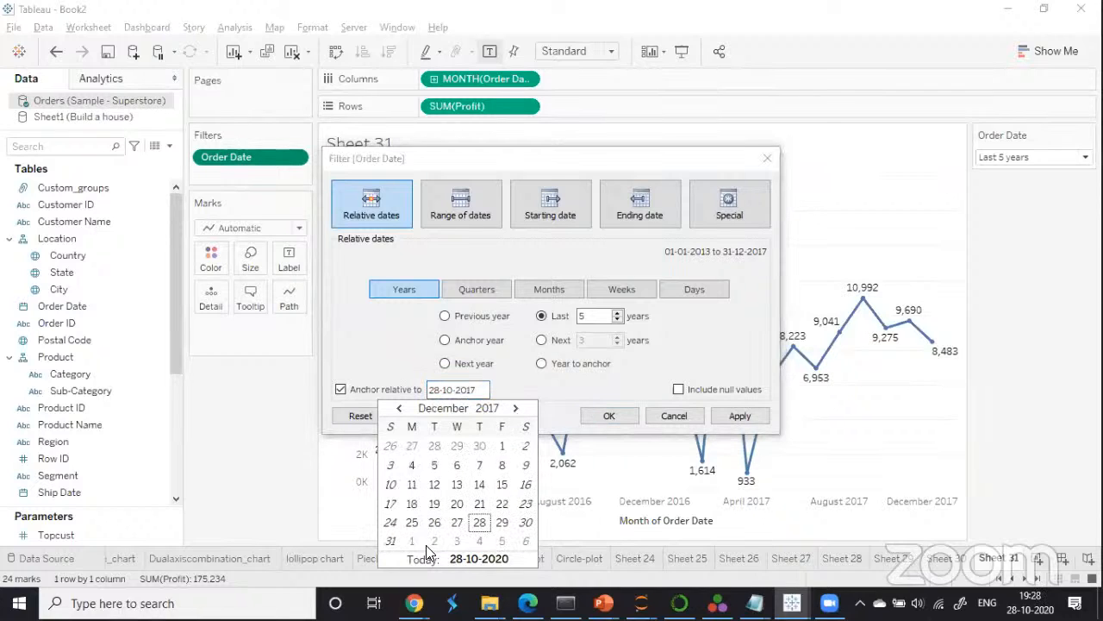
left_click(531, 401)
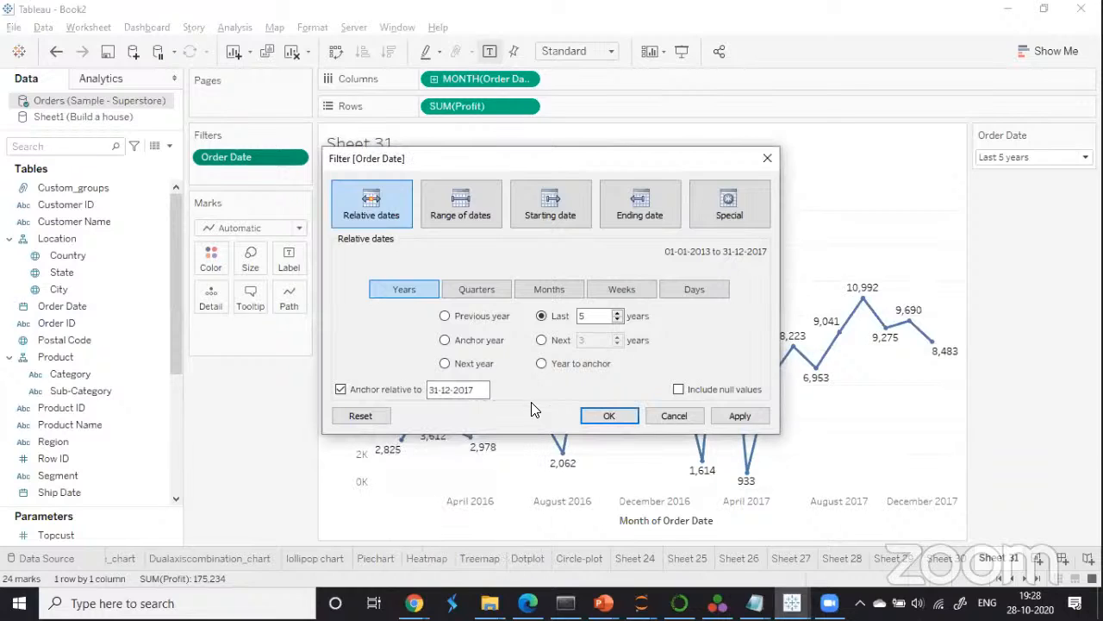
Set the relative Order Date filter to the last 4 years, apply it and close its settings.
left_click(583, 315)
key("BackSpace")
type("4")
left_click(736, 413)
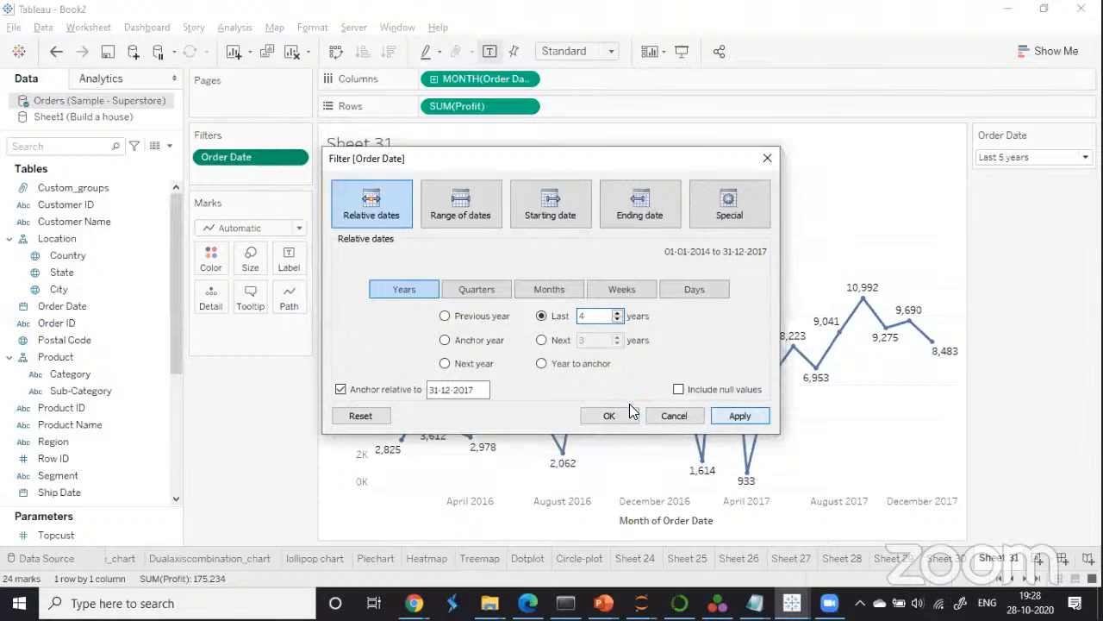
left_click(594, 417)
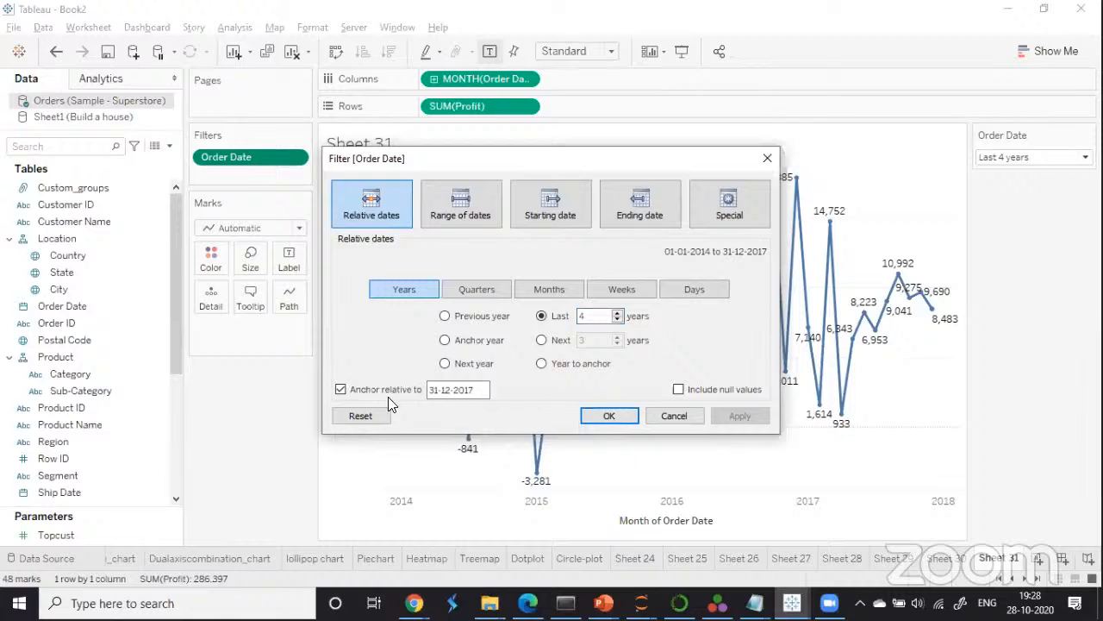
Check the first and last points of the profit line and review the date range in the Order Date filter control.
mouse_move(401, 402)
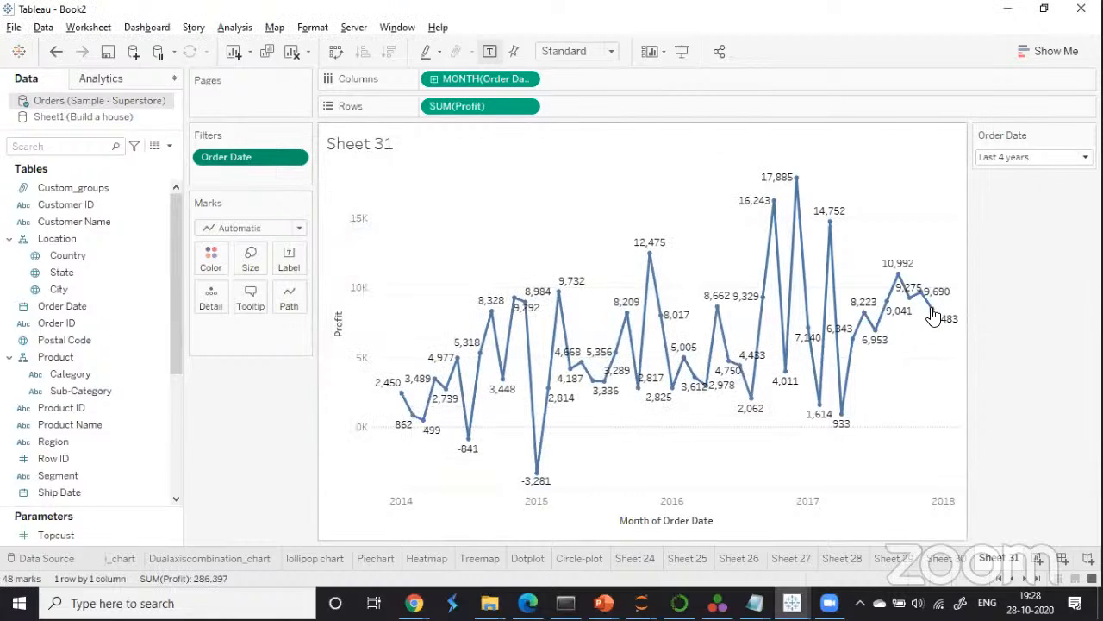
mouse_move(933, 315)
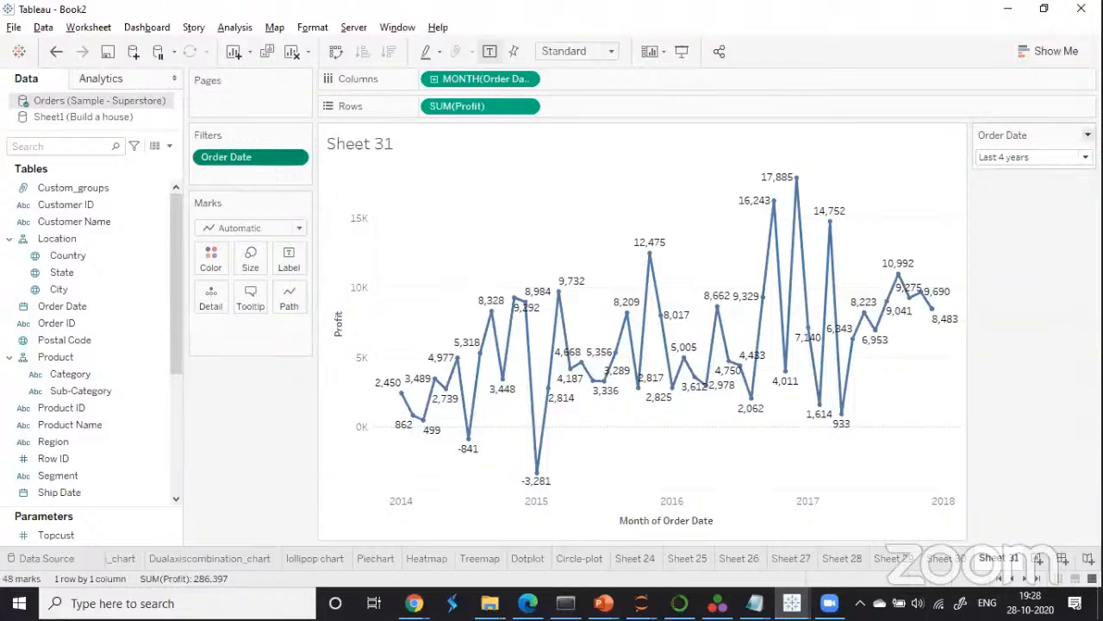
left_click(1088, 135)
left_click(1058, 137)
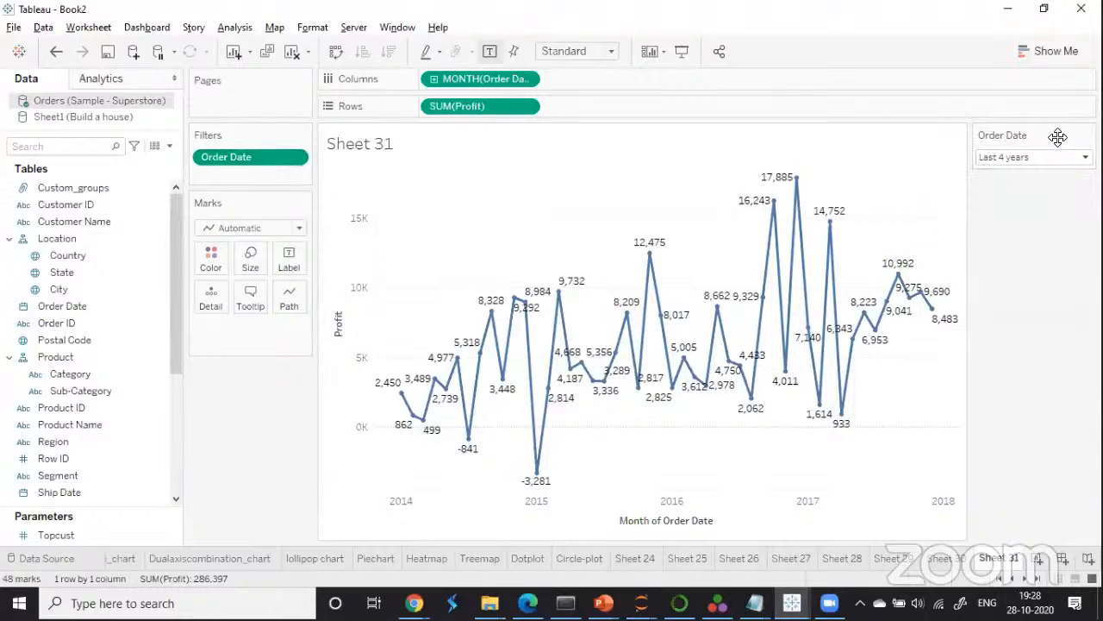
left_click(1072, 157)
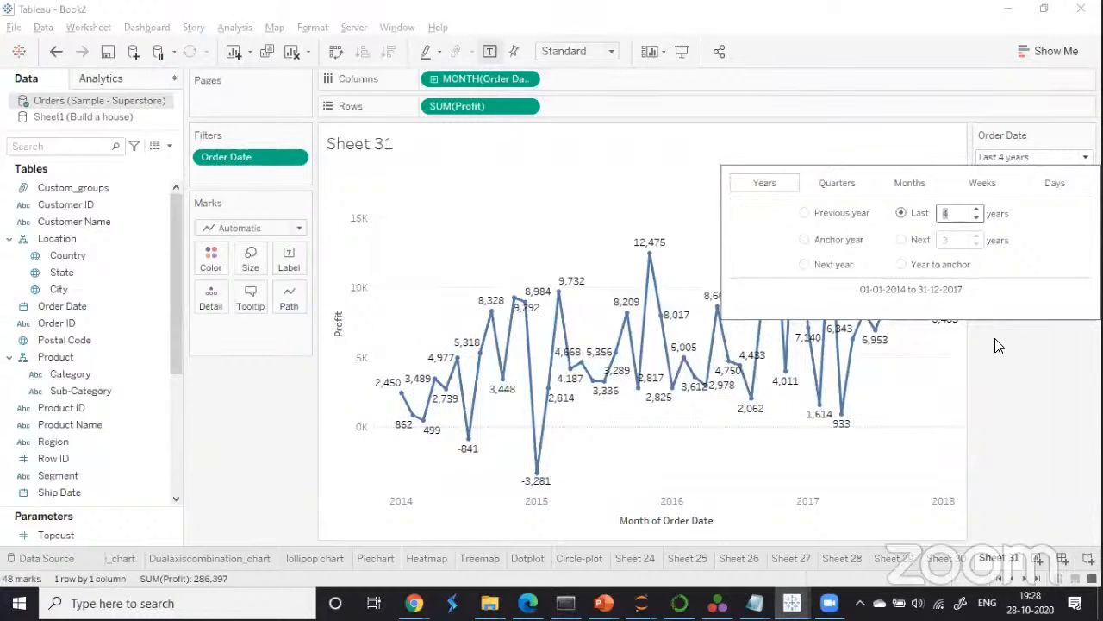
left_click(1015, 349)
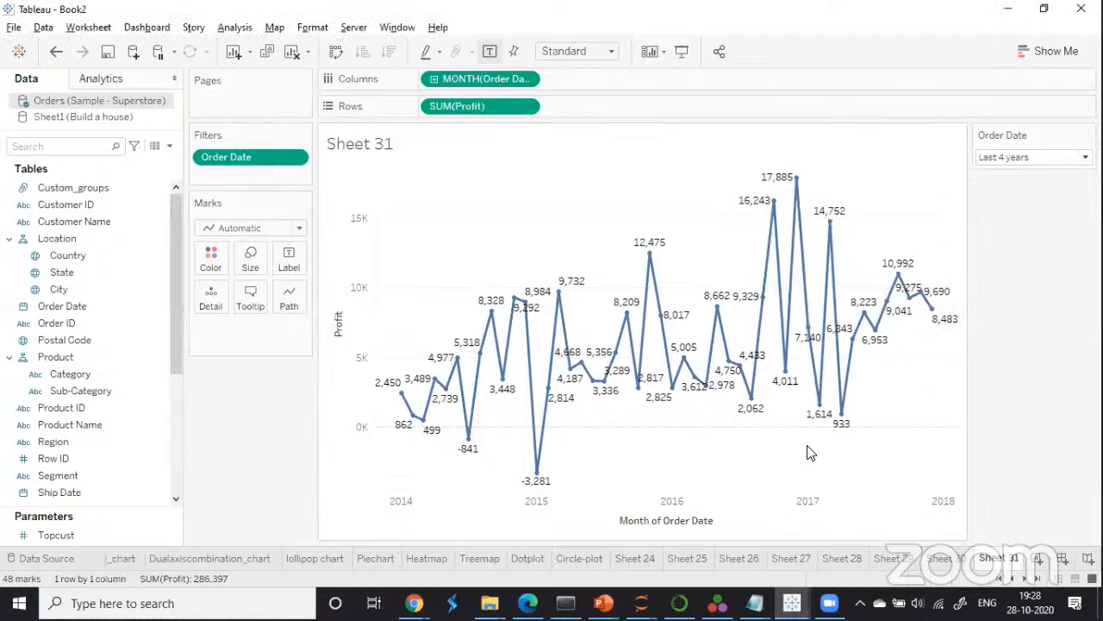
Create a new worksheet and add Profit to its view as a row measure.
left_click(1038, 560)
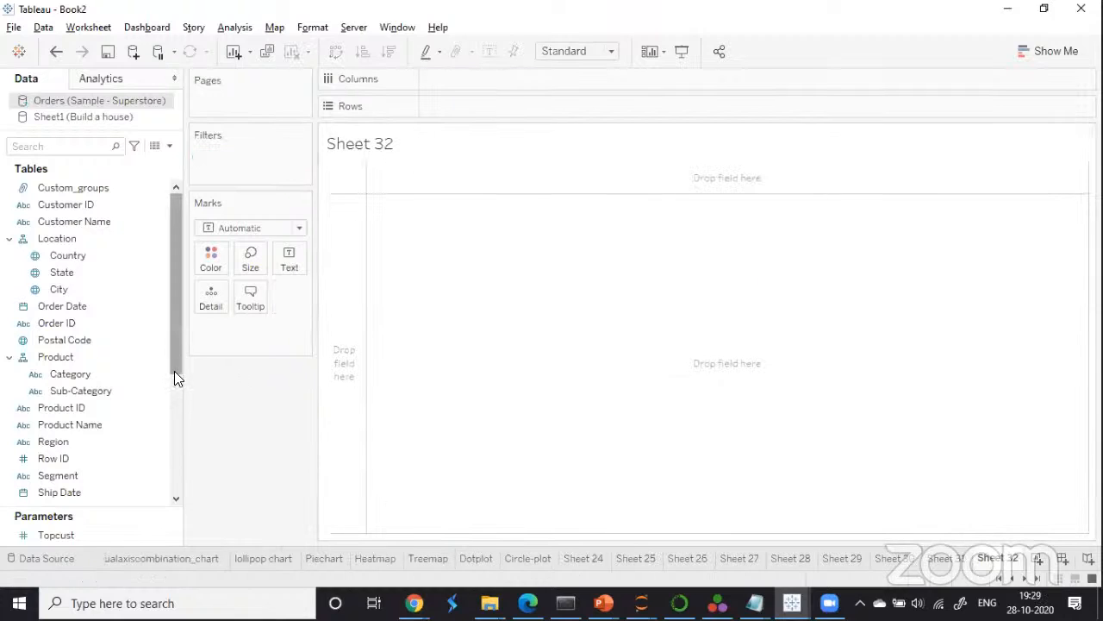
scroll(174, 362, "down", 1)
scroll(175, 392, "down", 2)
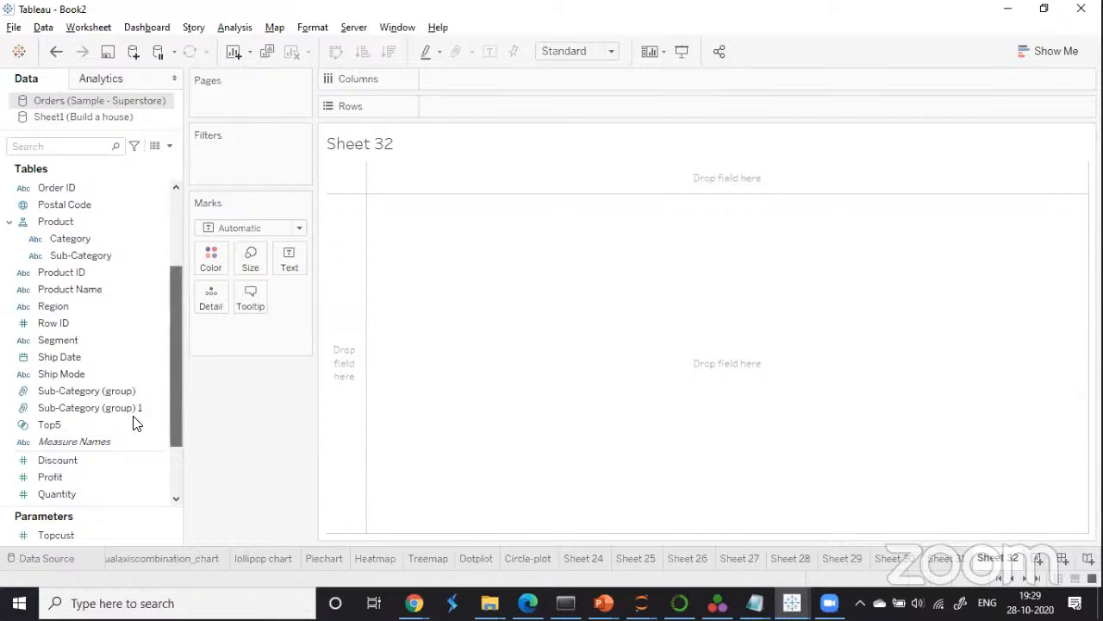
scroll(56, 430, "down", 1)
mouse_move(147, 423)
left_mouse_down()
mouse_move(510, 141)
mouse_move(458, 113)
mouse_move(528, 252)
left_mouse_up()
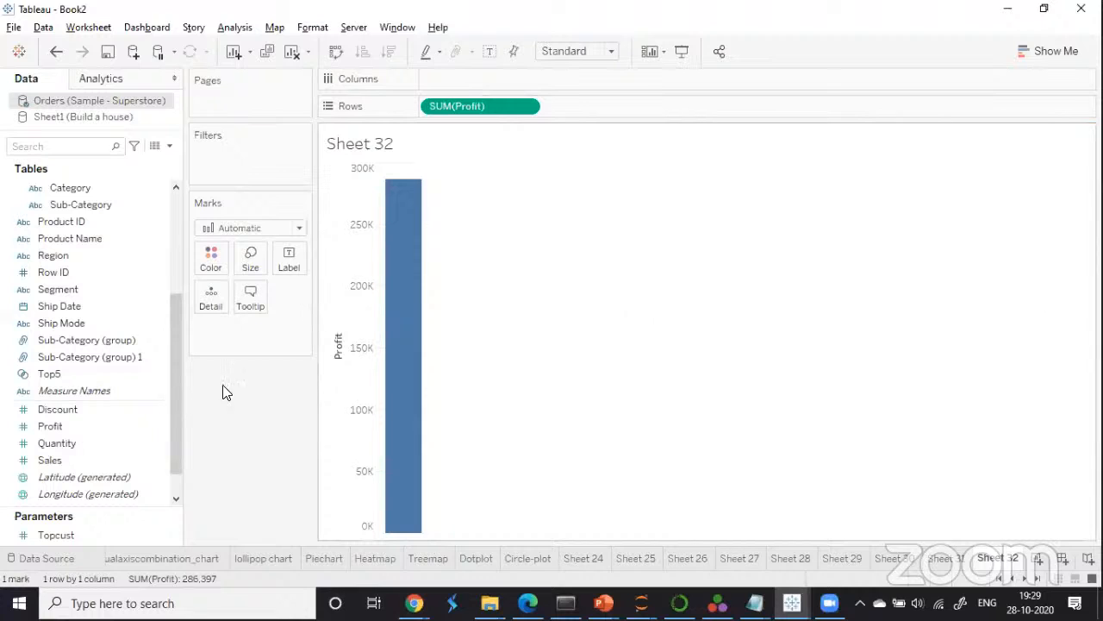
Add Order Date to the columns, drill down to month level, and remove the year and quarter levels.
scroll(170, 344, "up", 2)
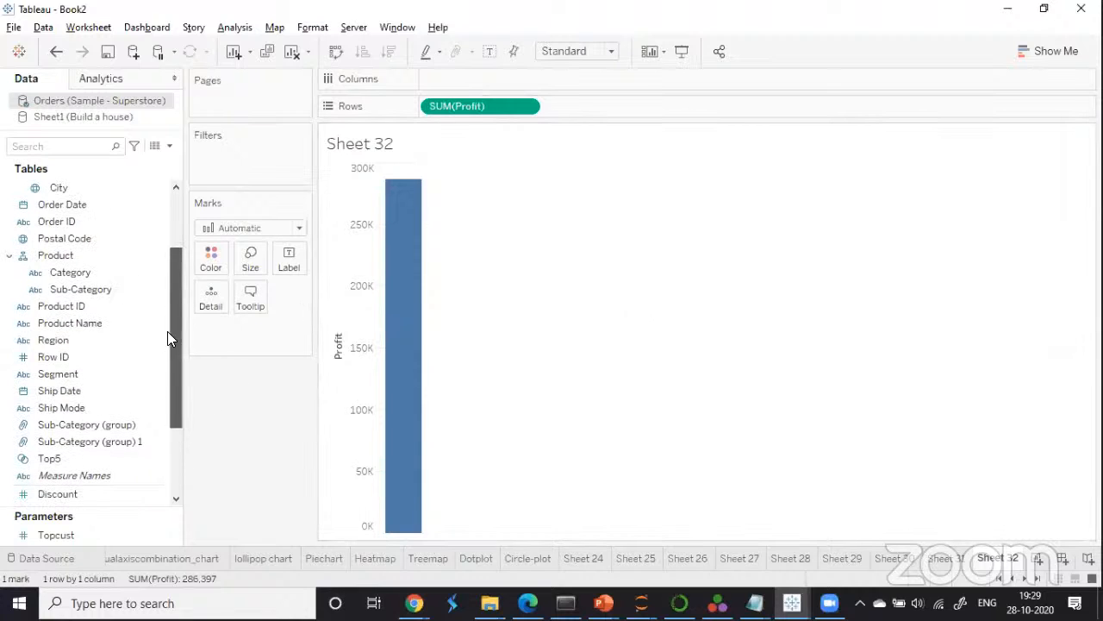
scroll(34, 284, "up", 2)
left_click_drag(35, 287, 432, 80)
left_click(434, 79)
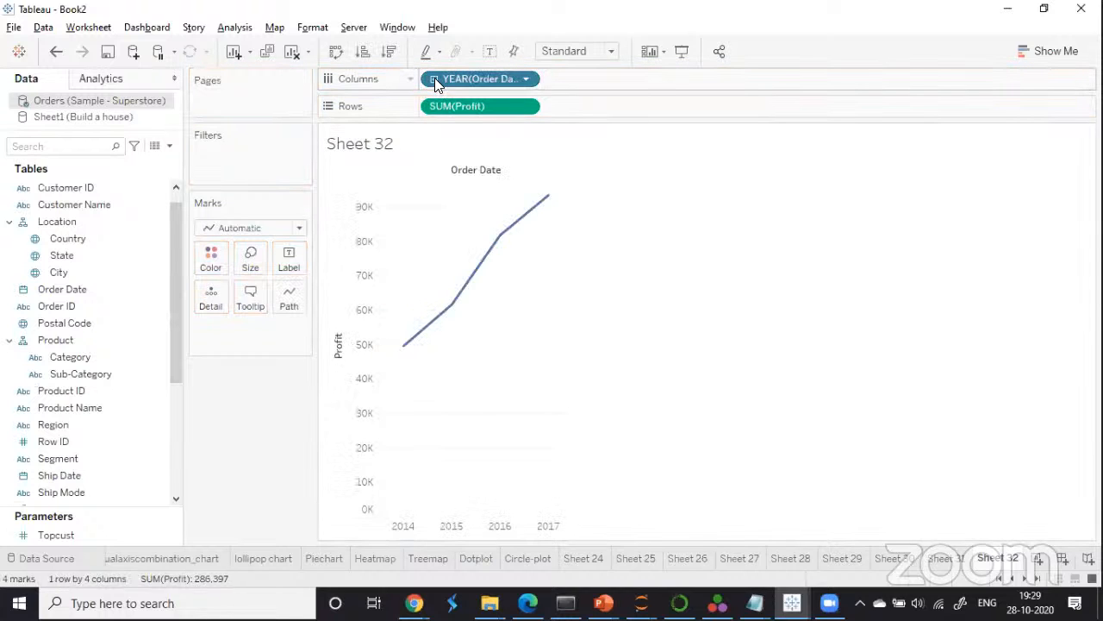
left_click(554, 79)
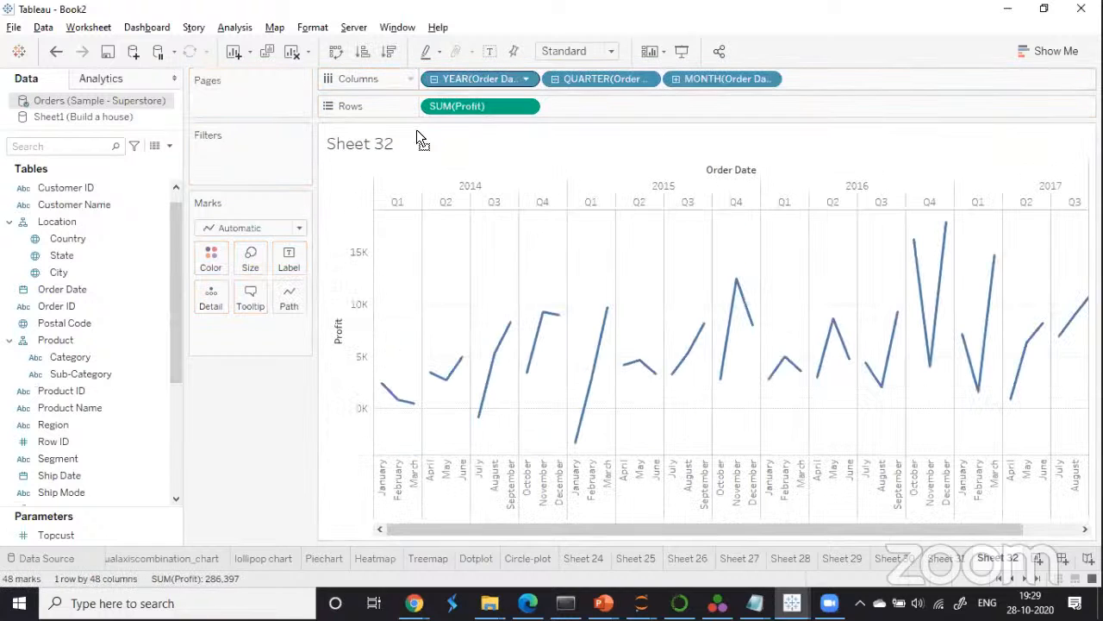
left_click_drag(457, 78, 252, 384)
left_click_drag(473, 79, 242, 388)
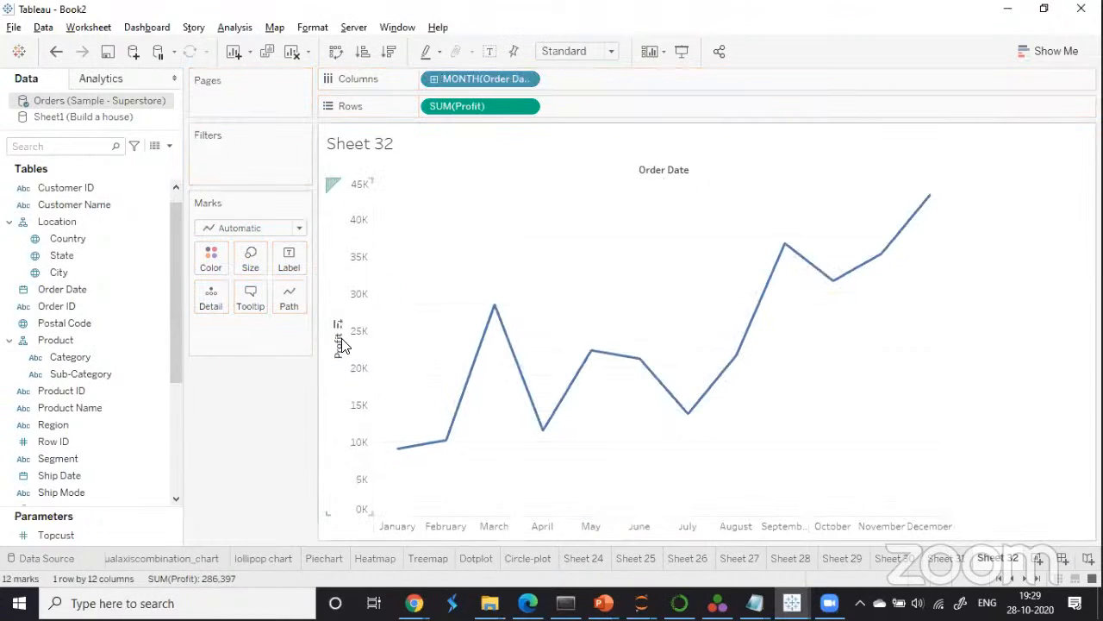
Change Order Date to the continuous month-and-year level and show mark labels on the profit line.
left_click(524, 78)
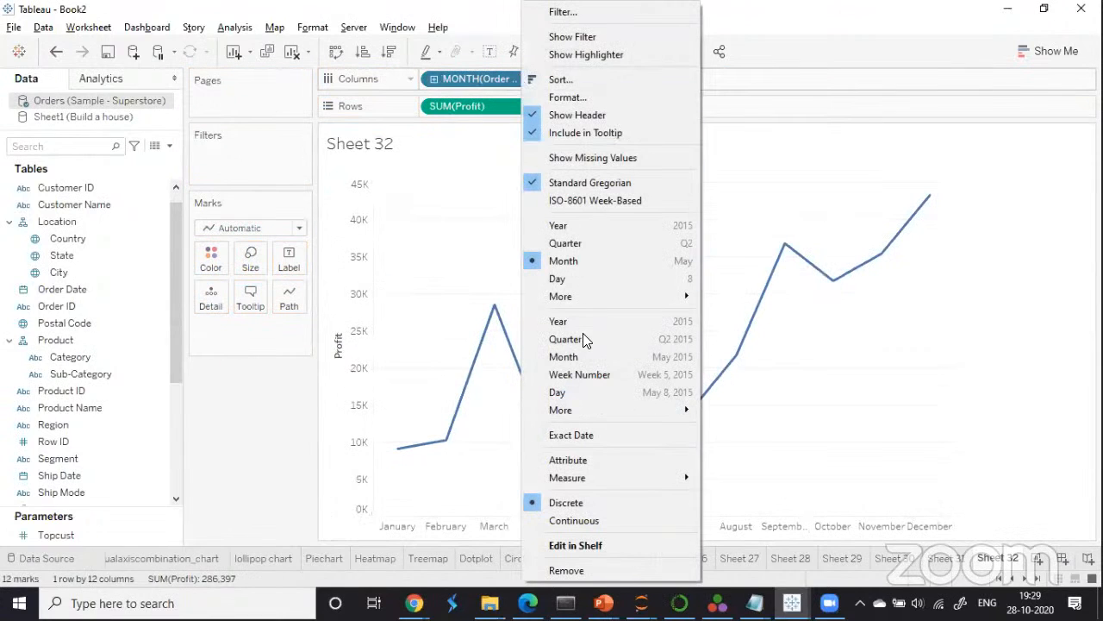
left_click(548, 356)
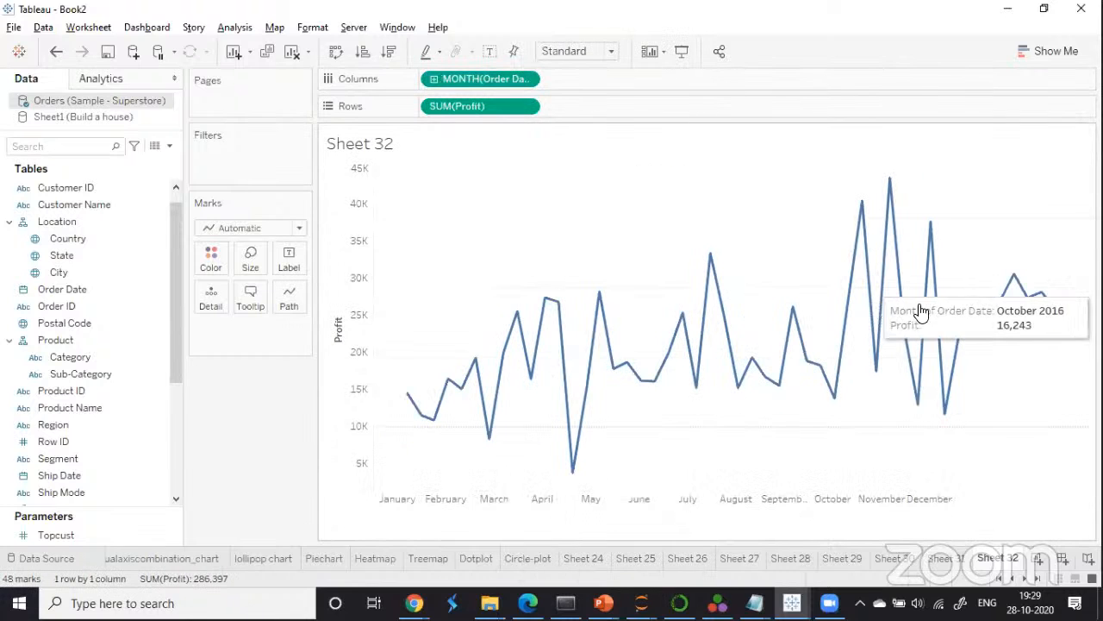
left_click(489, 53)
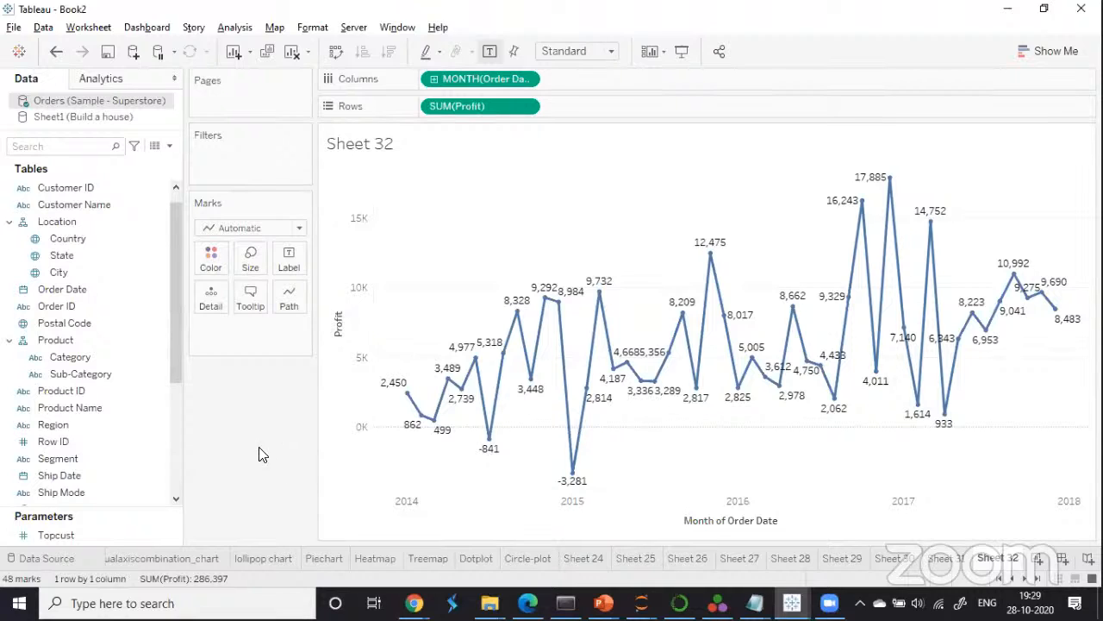
Add Profit as a filter on the new sheet, aggregated by Sum.
left_click_drag(177, 345, 183, 413)
scroll(177, 401, "down", 4)
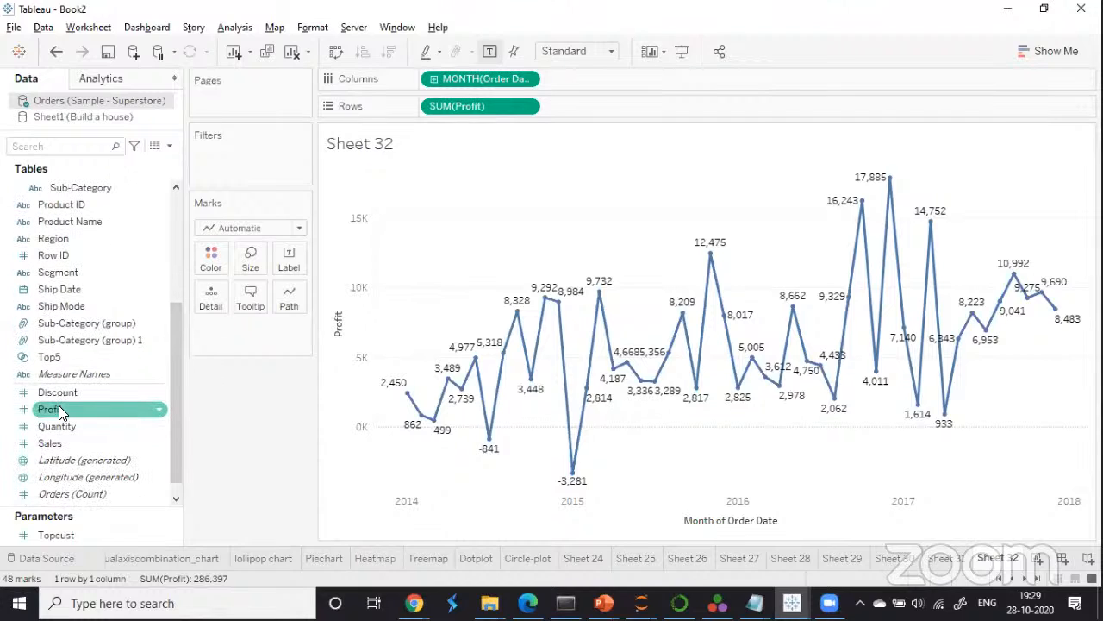
left_click_drag(59, 409, 215, 158)
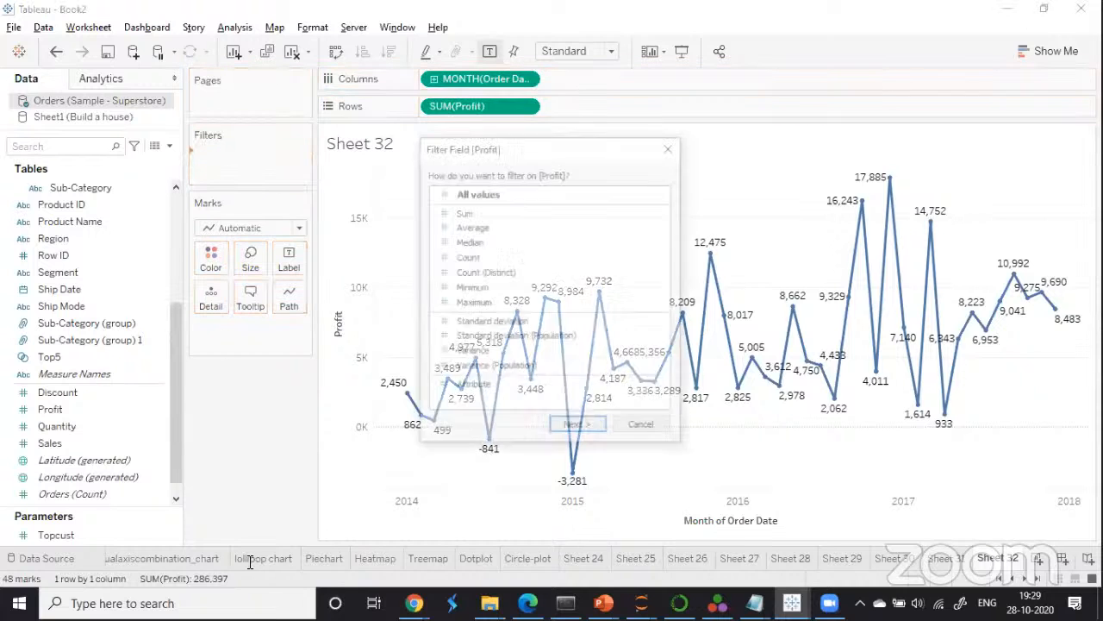
left_click(463, 214)
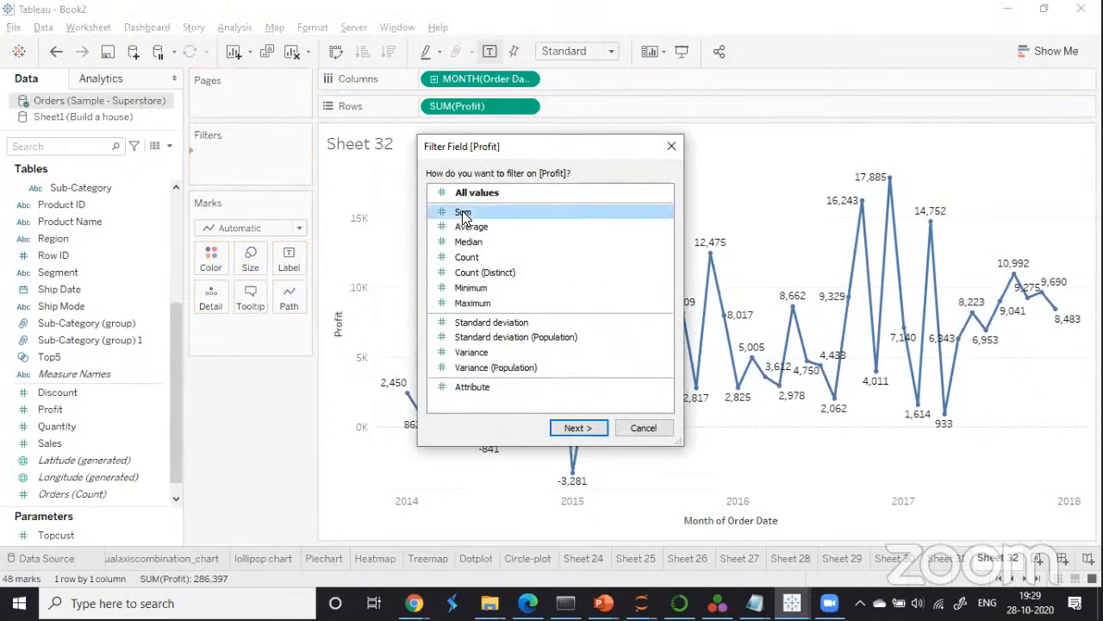
left_click(575, 429)
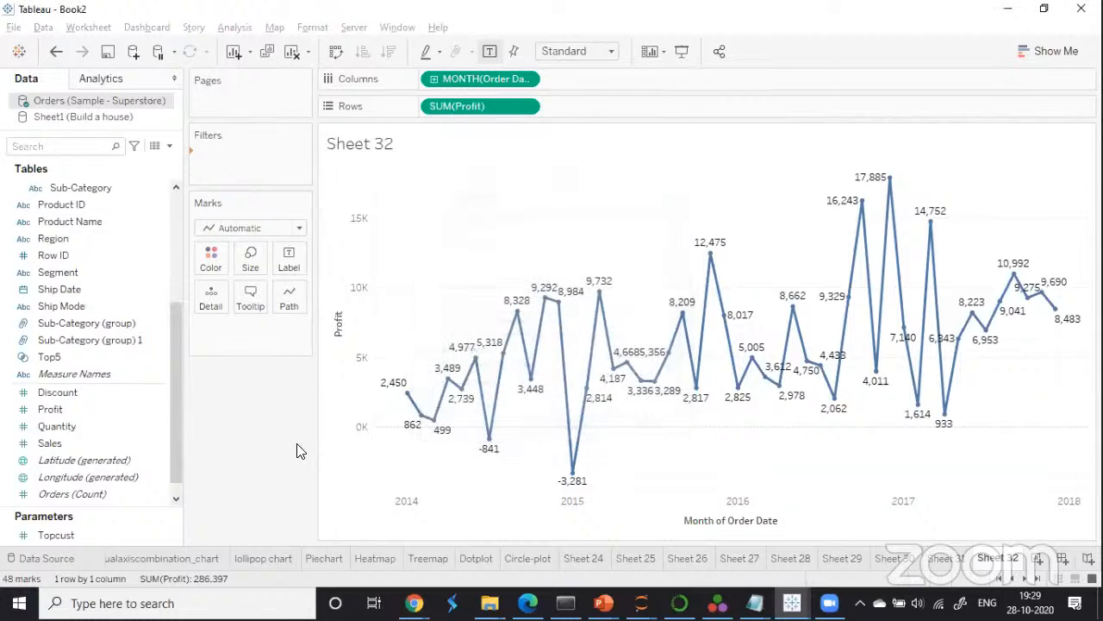
Raise the minimum of the Profit filter's range of values to -562, apply it and close the settings.
left_click_drag(506, 161, 488, 54)
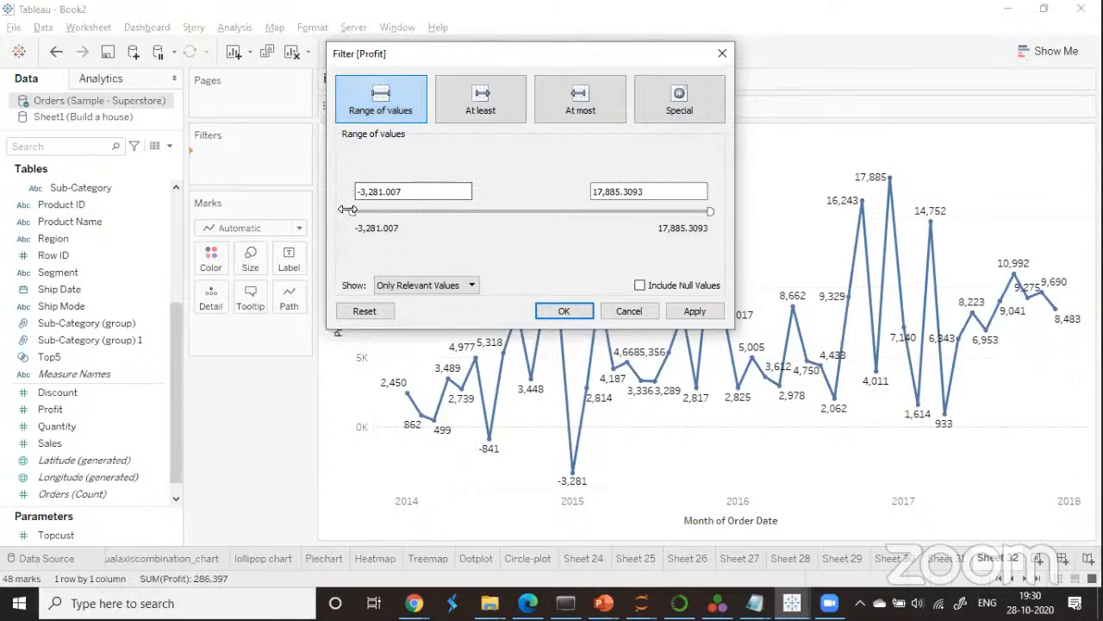
left_click_drag(347, 210, 398, 210)
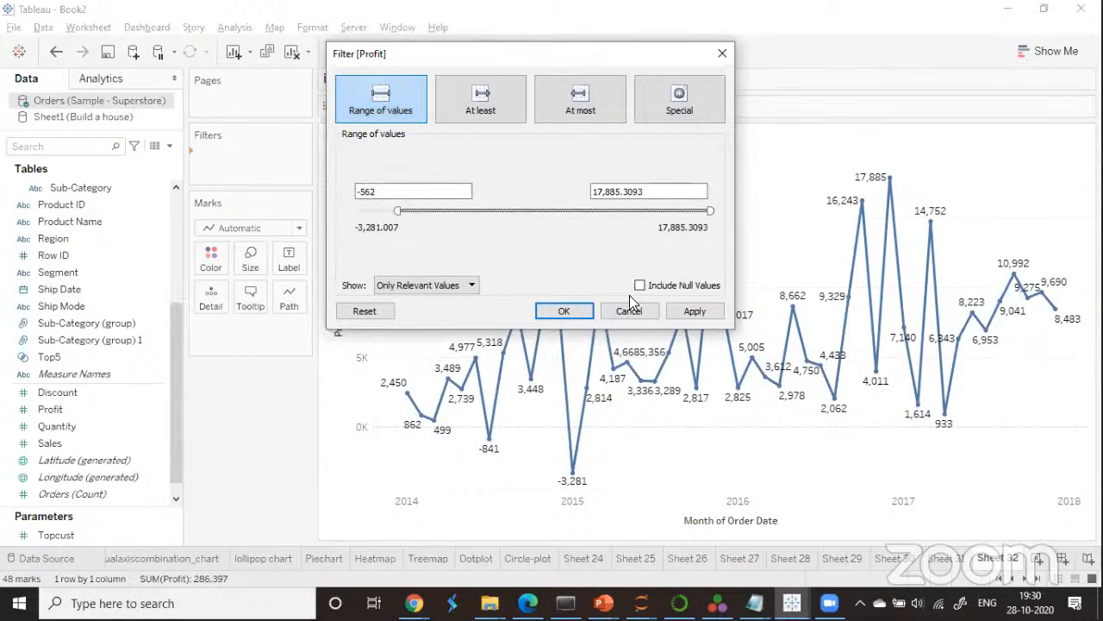
left_click(695, 310)
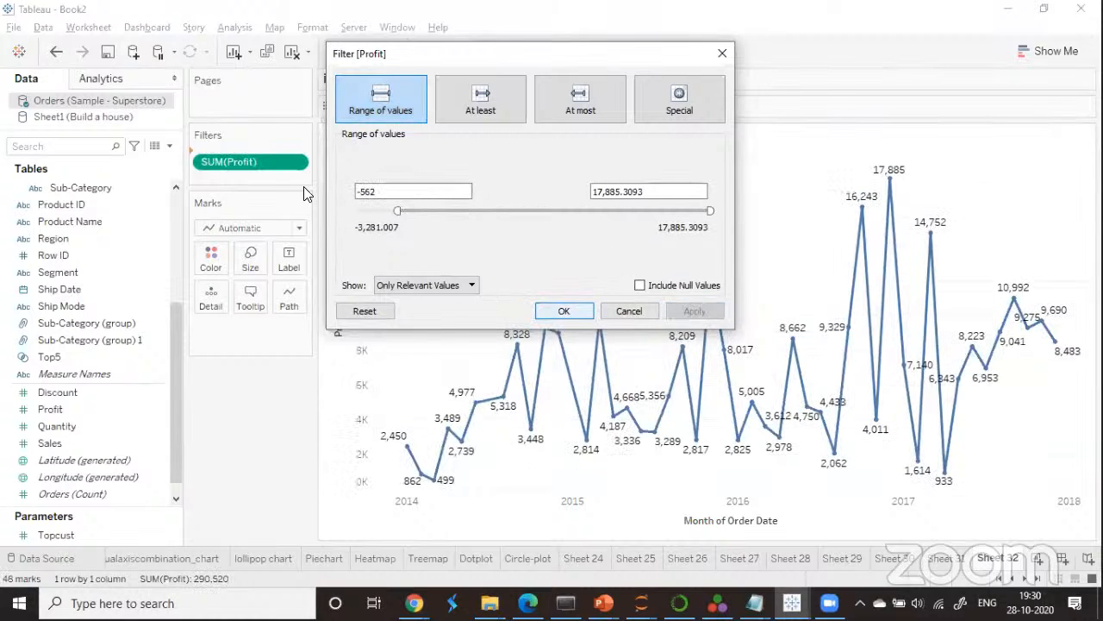
left_click(564, 312)
Show the SUM(Profit) filter control beside the chart and raise its minimum to 2,934.
left_click(294, 158)
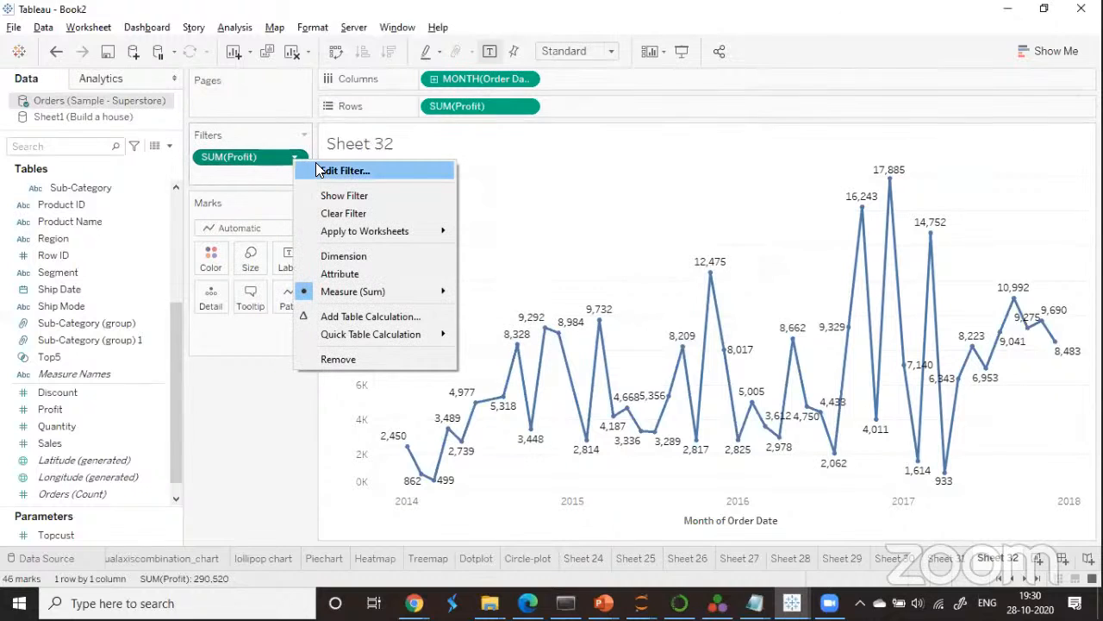
left_click(343, 195)
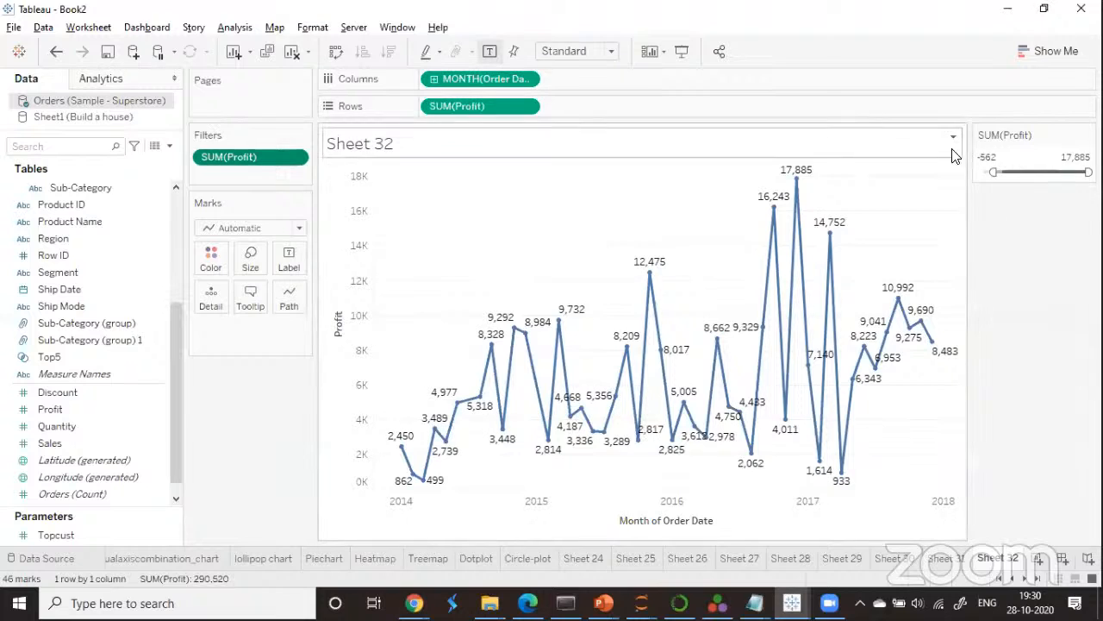
left_click_drag(1011, 172, 1011, 172)
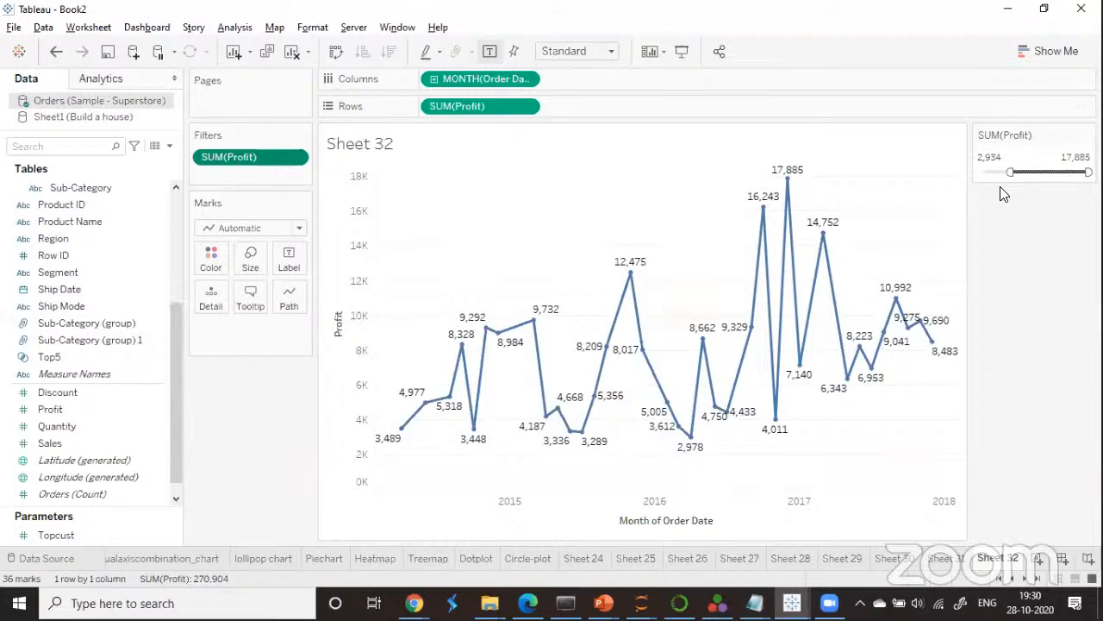
mouse_move(787, 189)
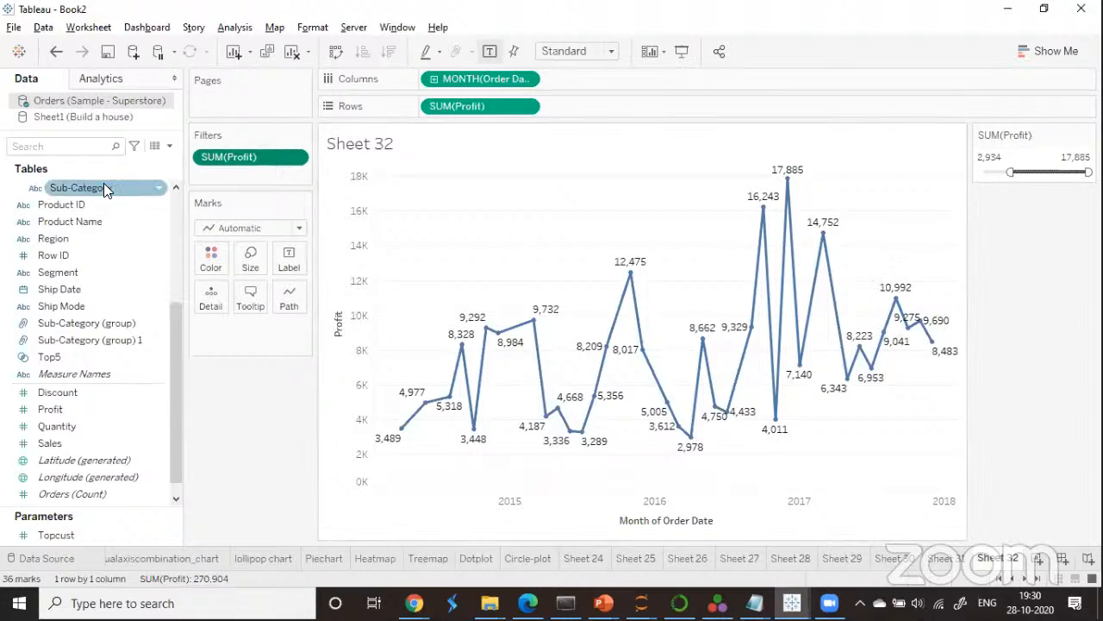
Change the SUM(Profit) filter to an At least condition with a minimum of 0, apply it and close the settings.
left_click(294, 162)
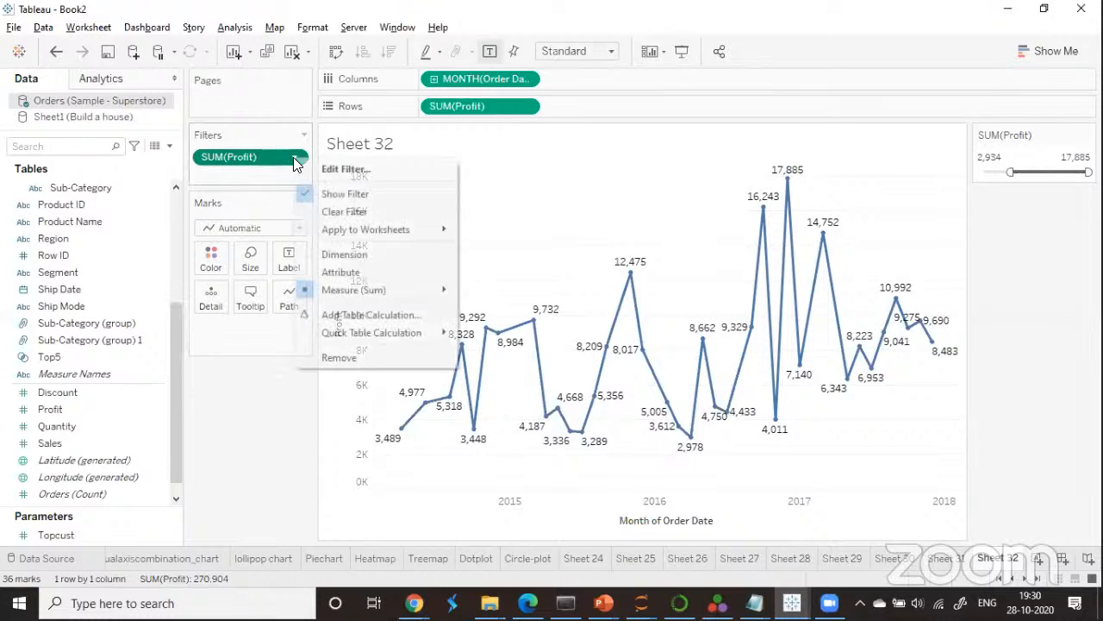
left_click(345, 169)
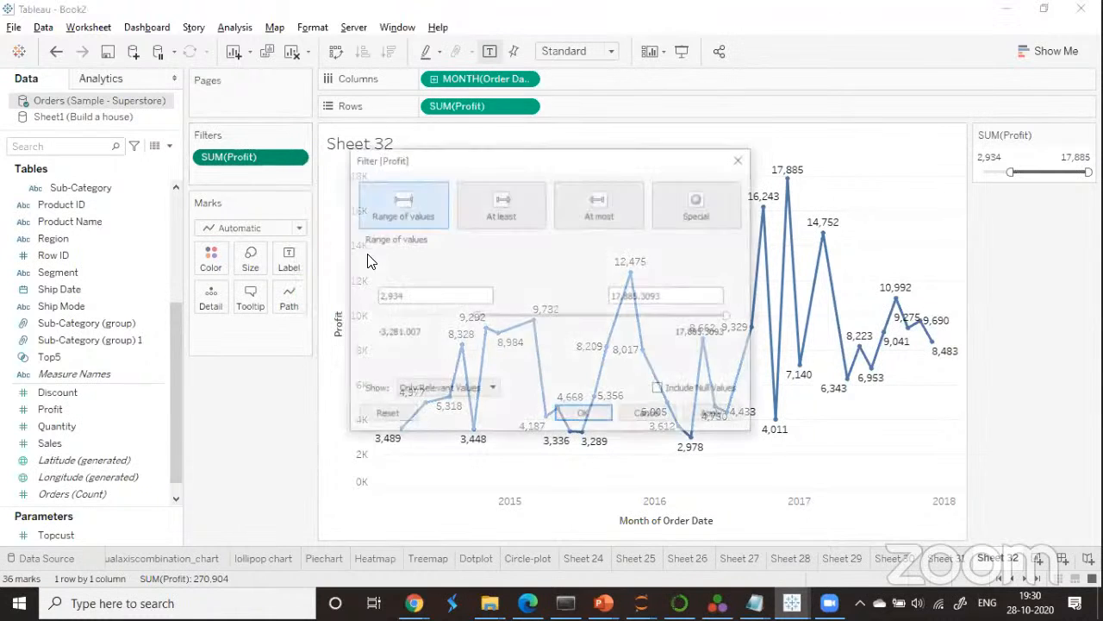
left_click(493, 213)
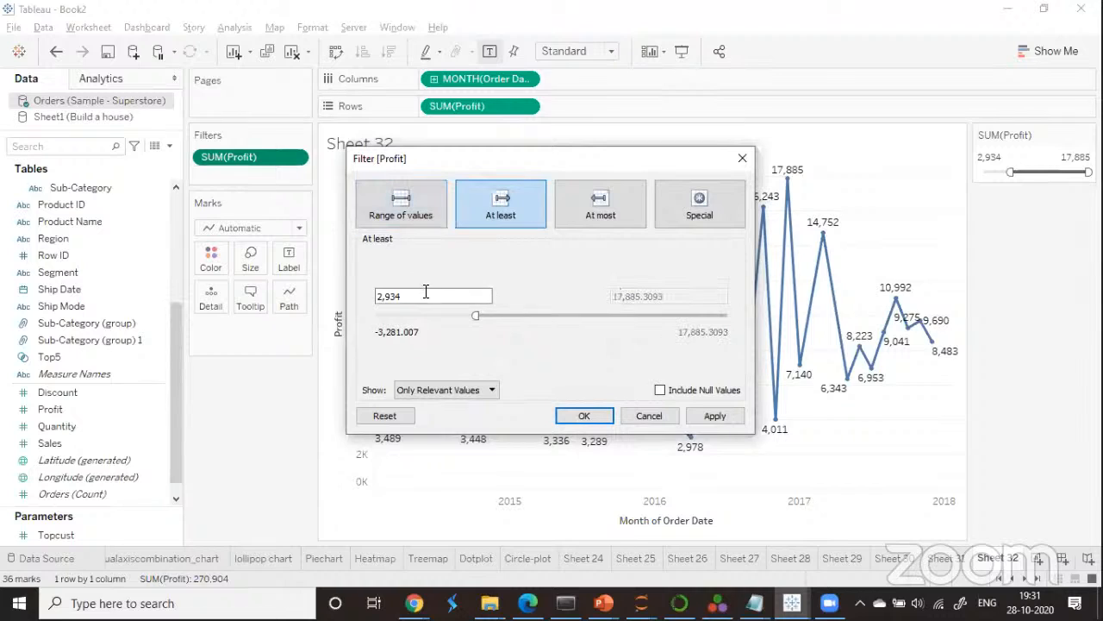
left_click_drag(409, 296, 364, 298)
key("BackSpace")
type("0")
left_click(724, 415)
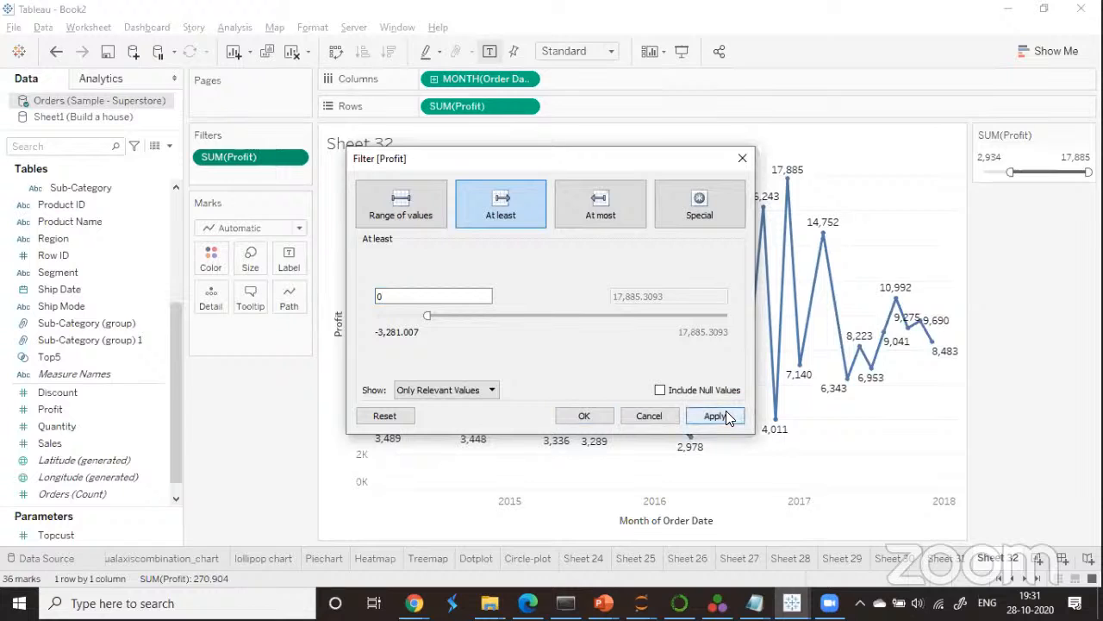
left_click(583, 416)
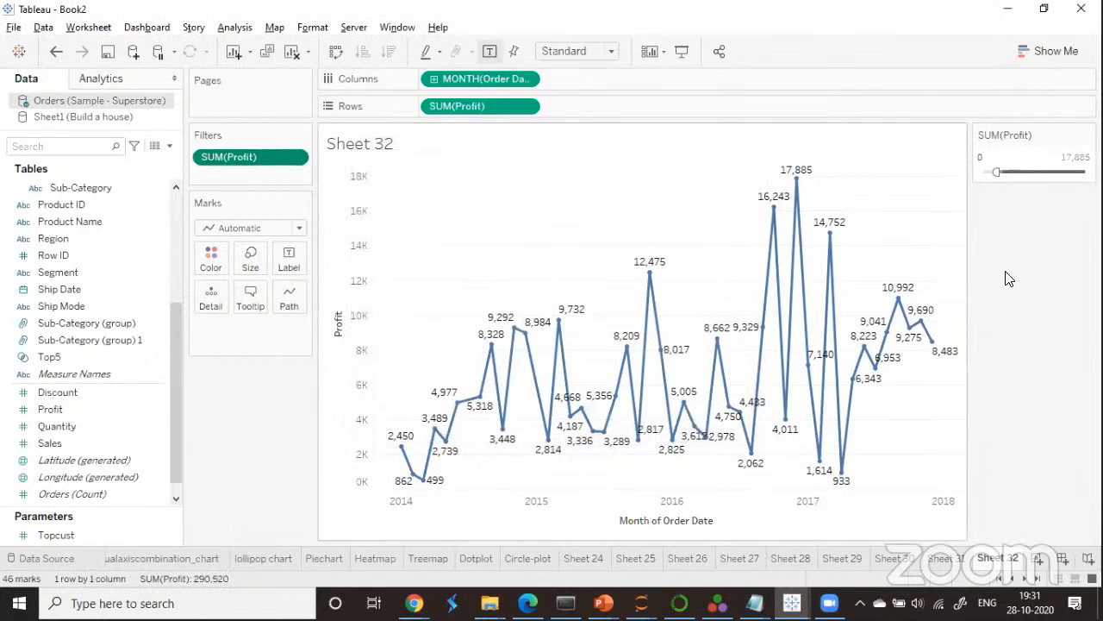
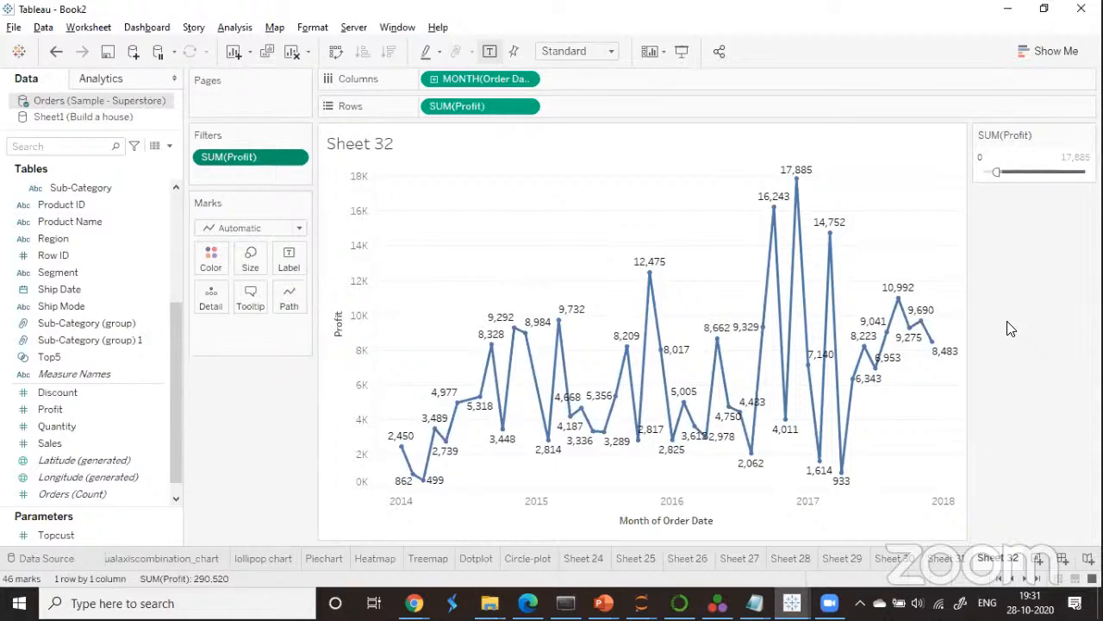
Switch the SUM(Profit) filter to an At most condition with a maximum of 10000, apply it and close the settings.
left_click(296, 158)
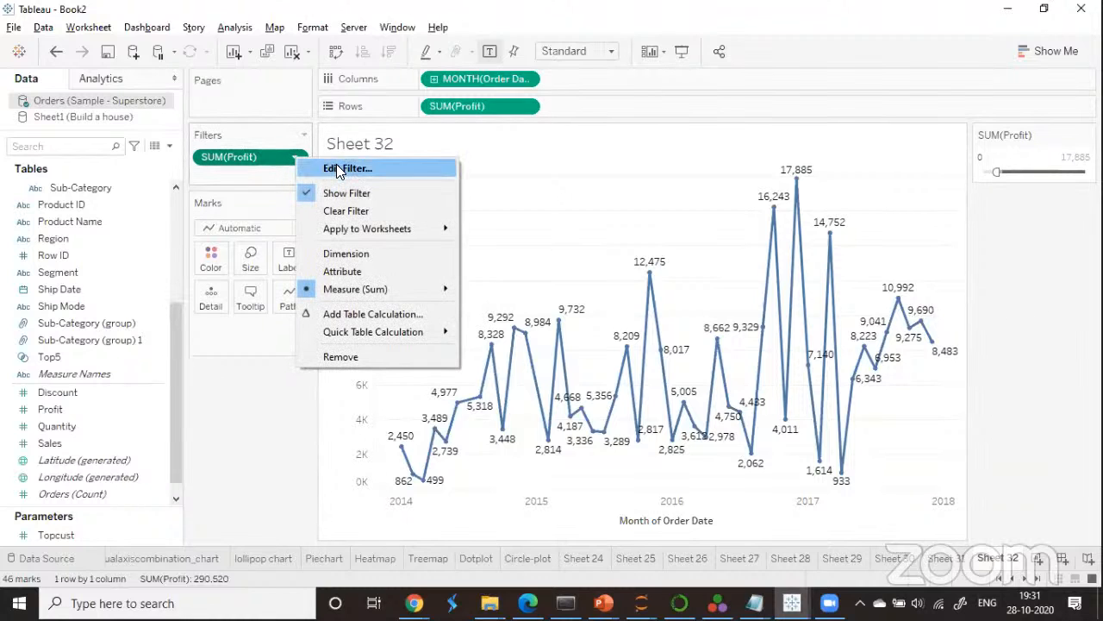
left_click(338, 169)
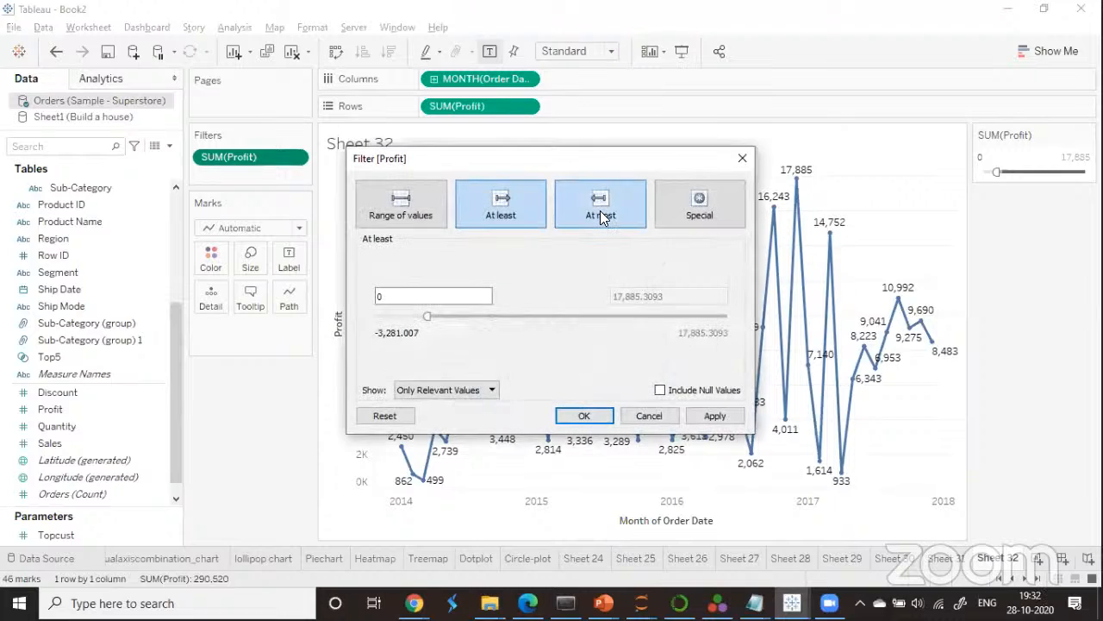
left_click(601, 215)
left_click(632, 295)
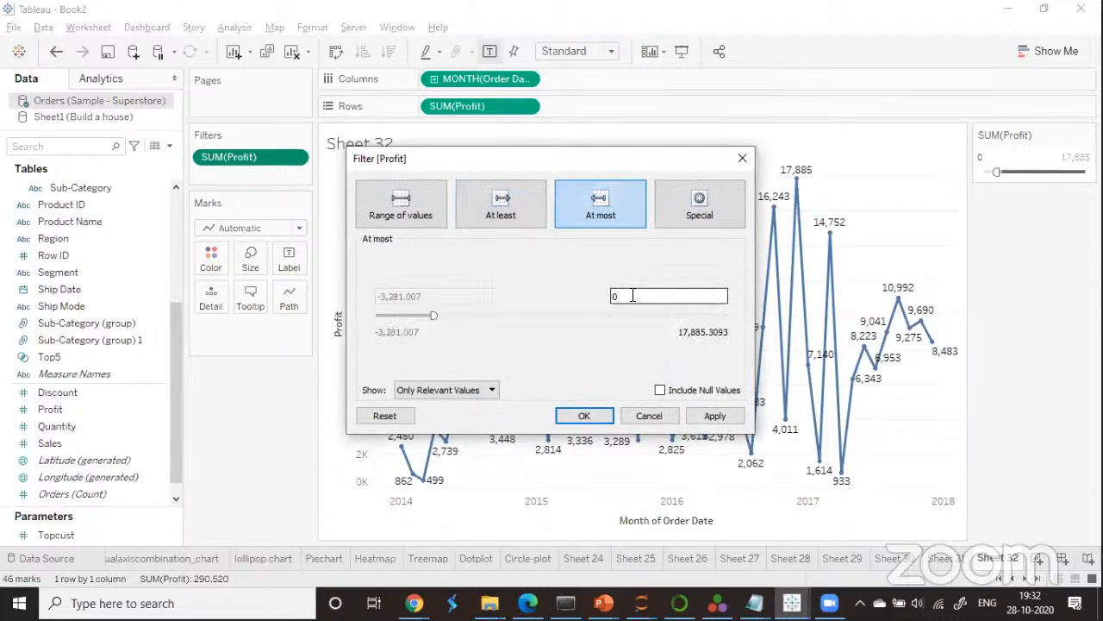
key("BackSpace")
type("10000")
left_click(712, 417)
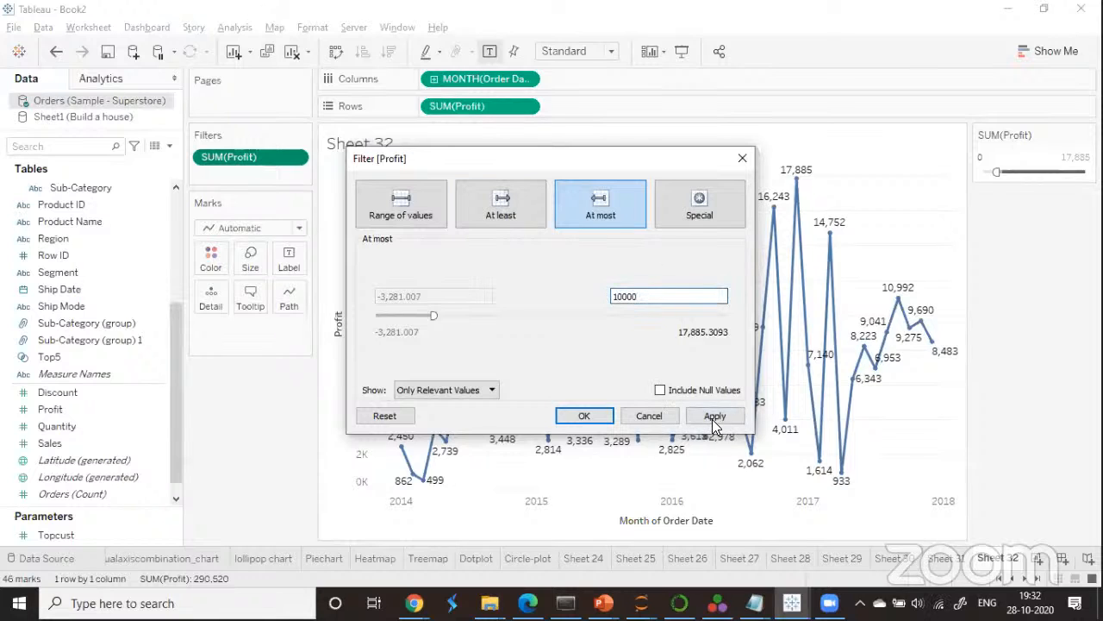
left_click(584, 414)
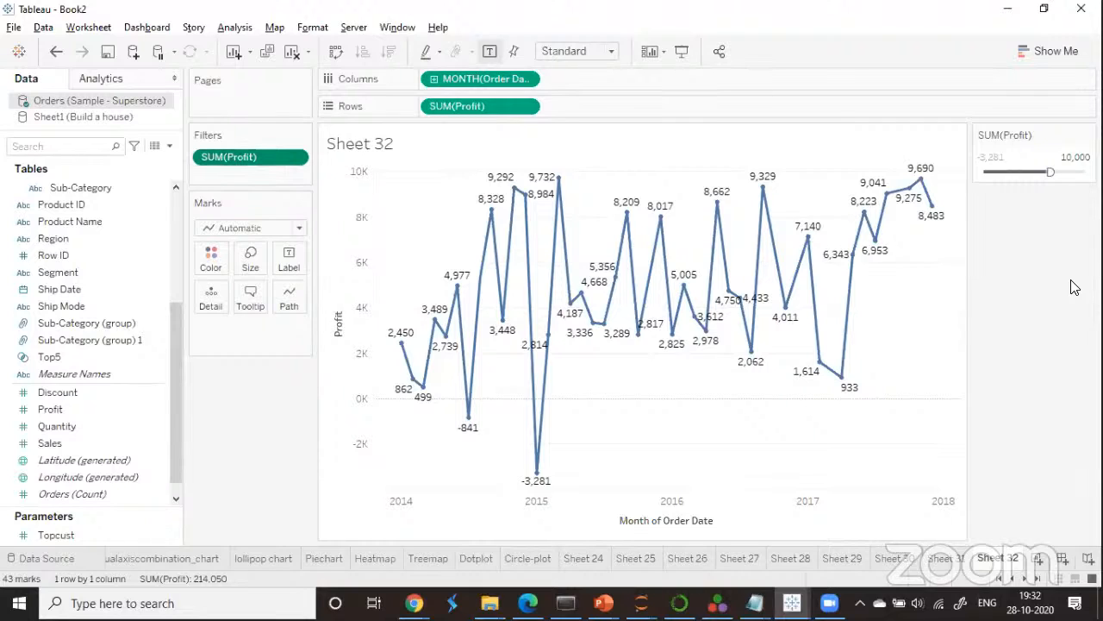
Set the SUM(Profit) filter to the Special option that keeps only null values, and apply it.
left_click(296, 157)
left_click(318, 170)
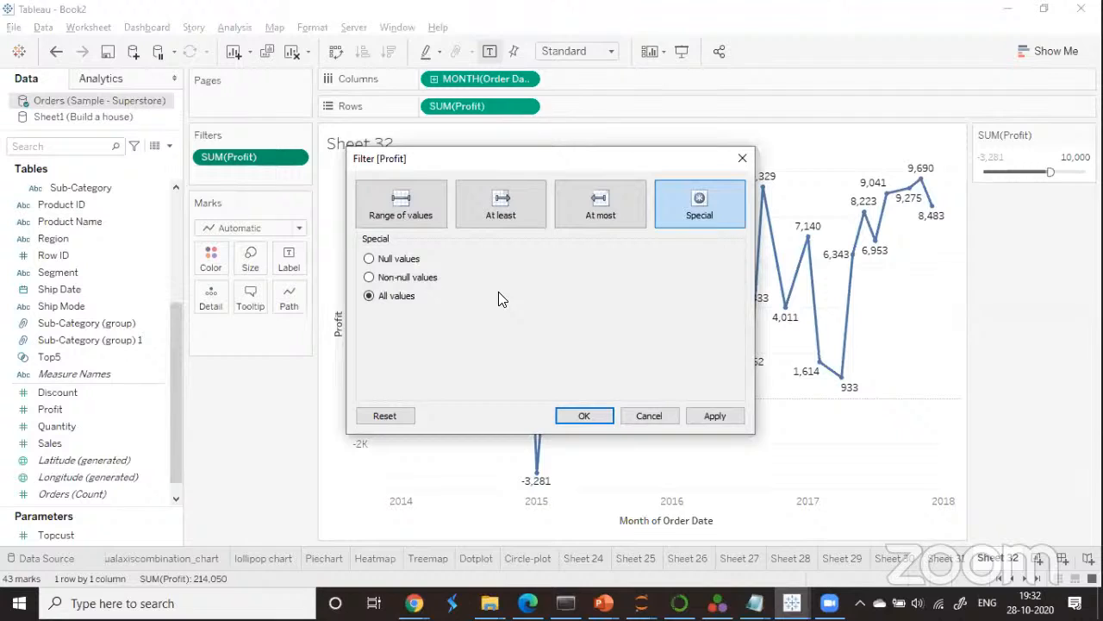
left_click(369, 258)
left_click(715, 417)
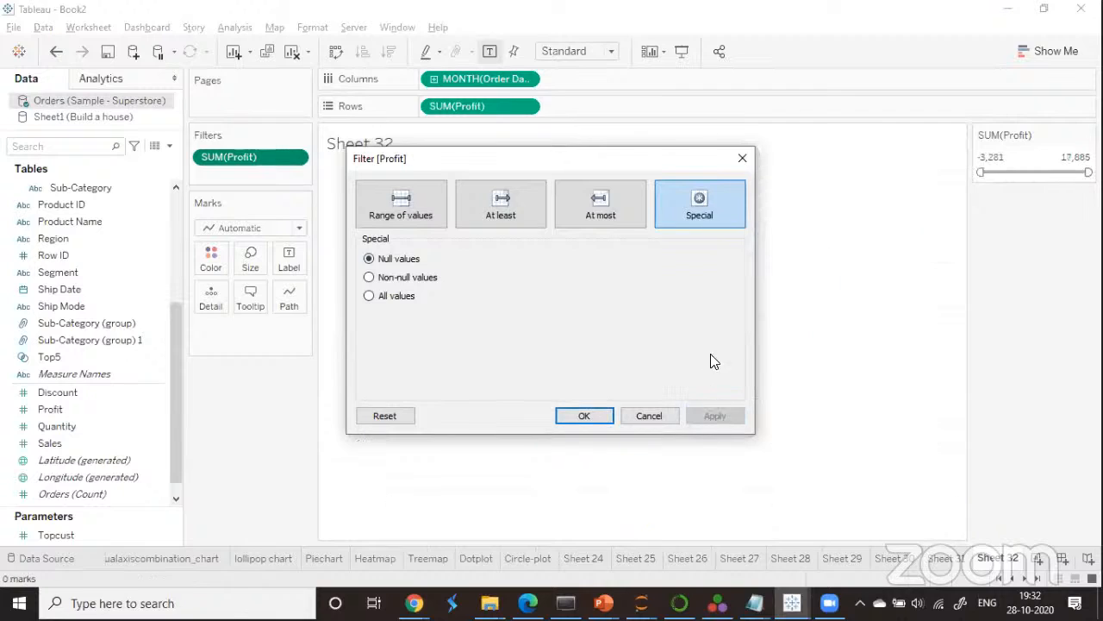
left_click(591, 416)
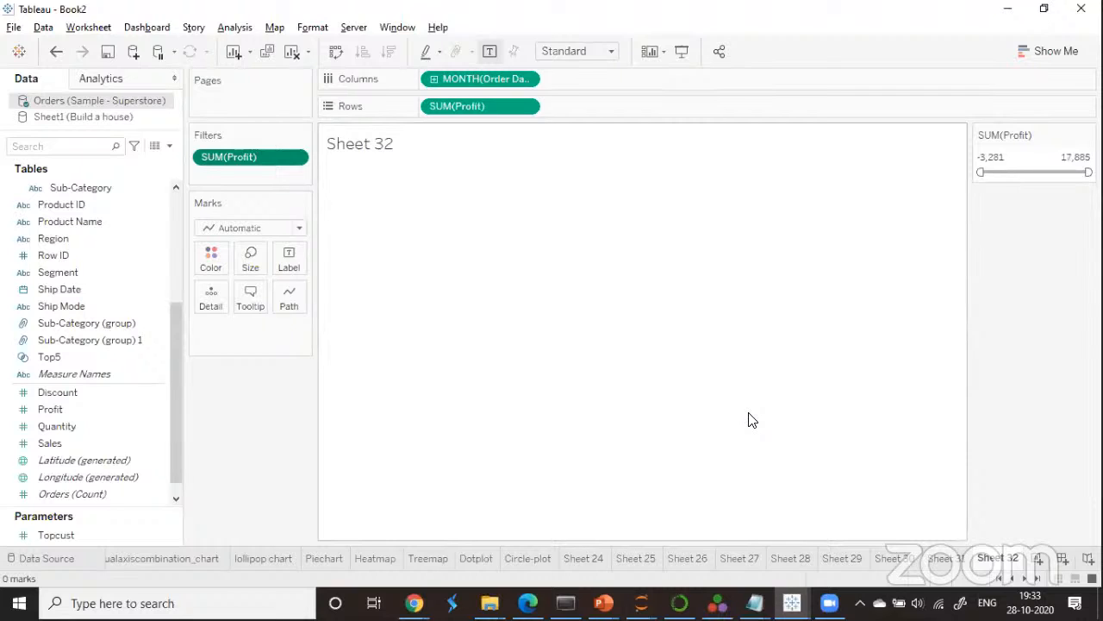
Set the SUM(Profit) filter's Special option to All values, apply it and close the settings.
left_click(293, 157)
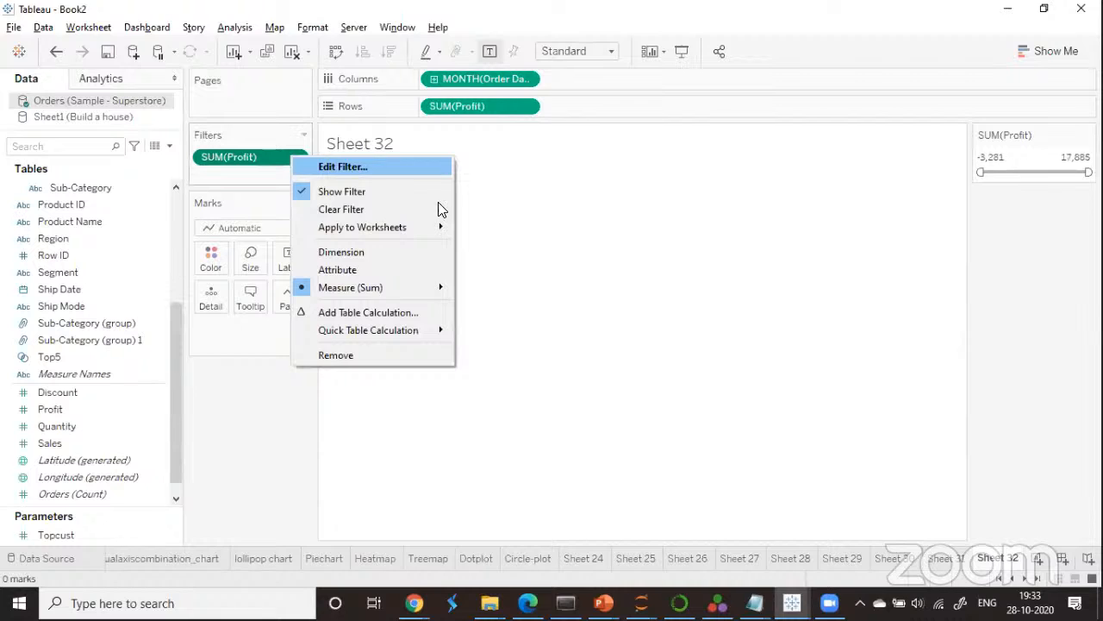
left_click(342, 166)
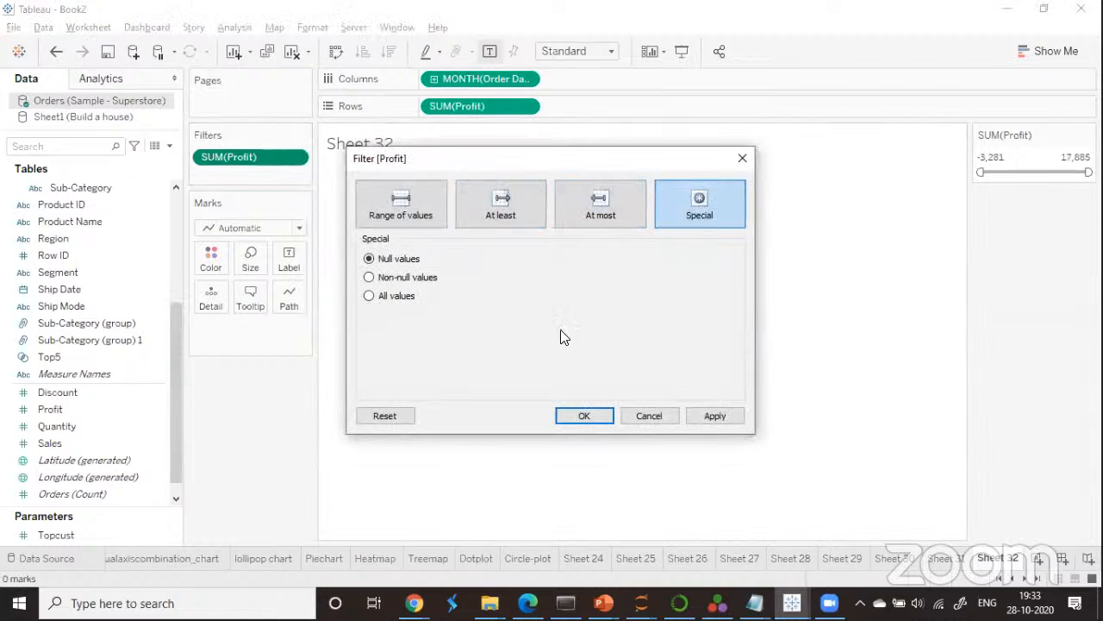
left_click(369, 295)
left_click(705, 416)
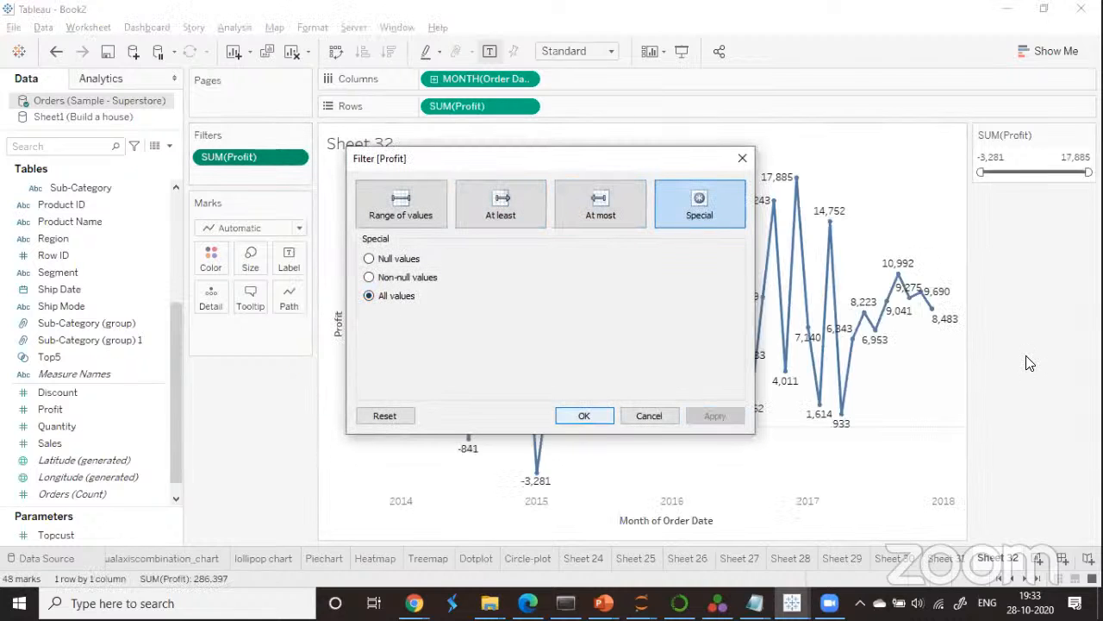
key("Return")
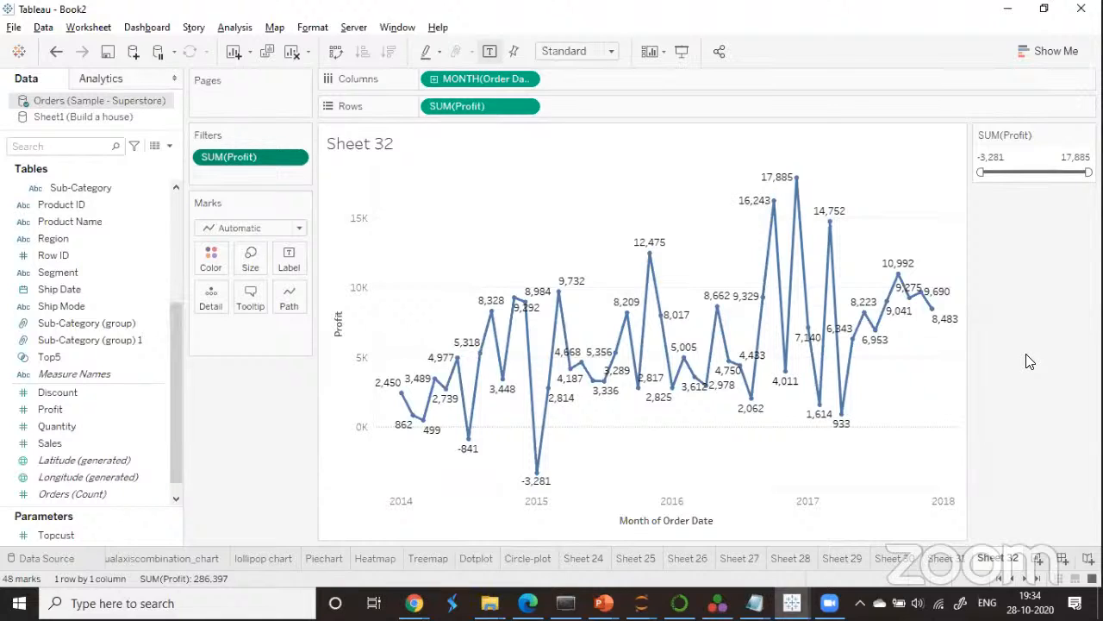
Add a new worksheet and remove the Product hierarchy so Category and Sub-Category become separate fields.
left_click(1038, 558)
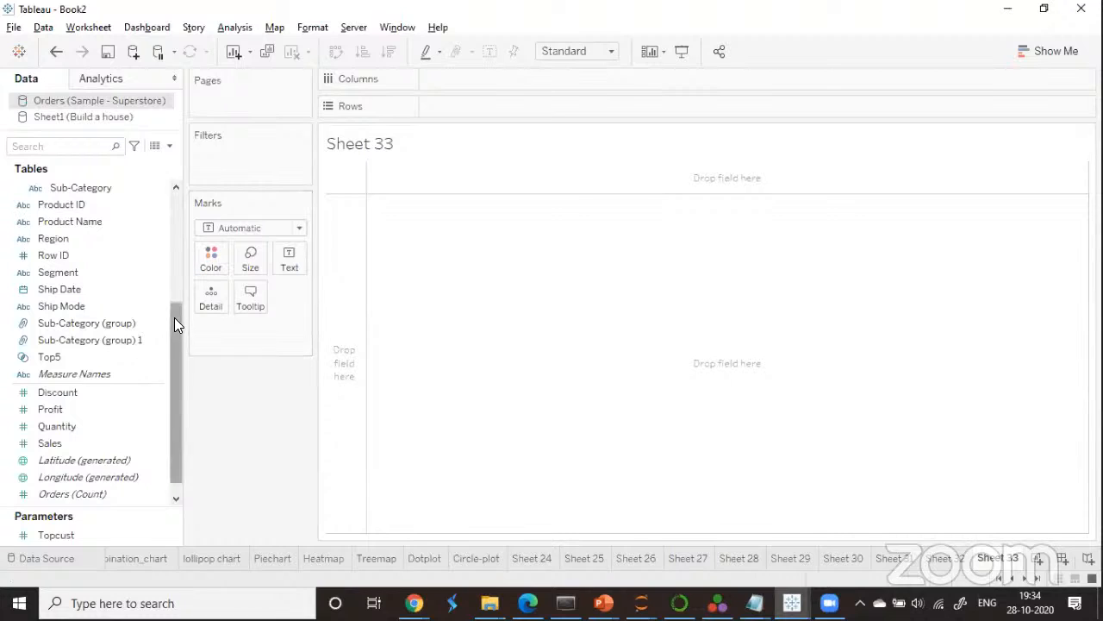
scroll(175, 276, "up", 1)
scroll(174, 276, "up", 5)
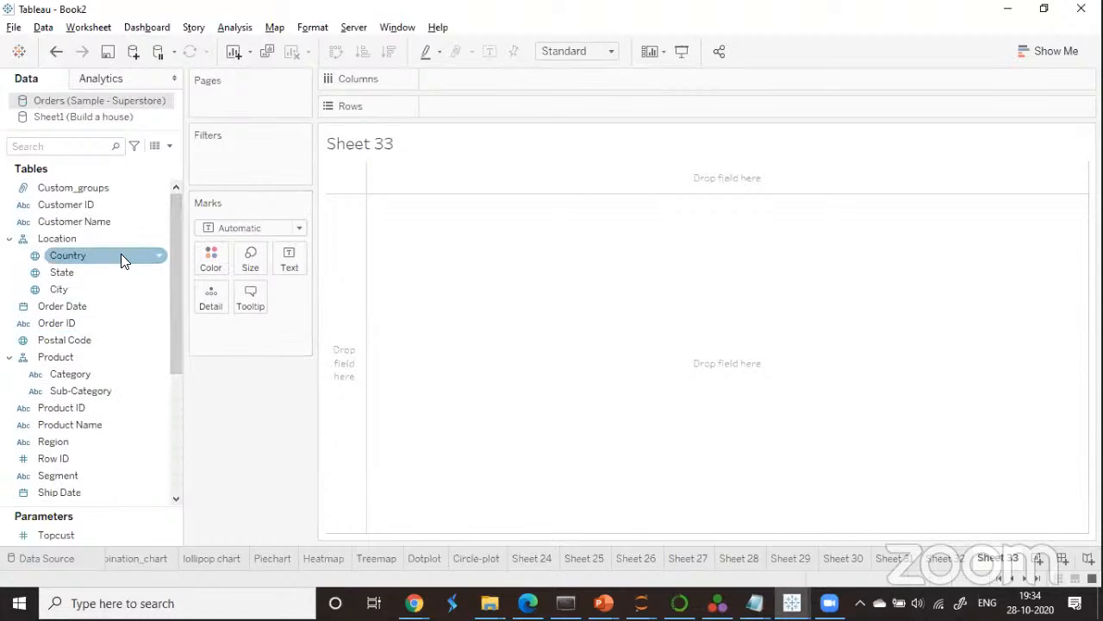
right_click(152, 357)
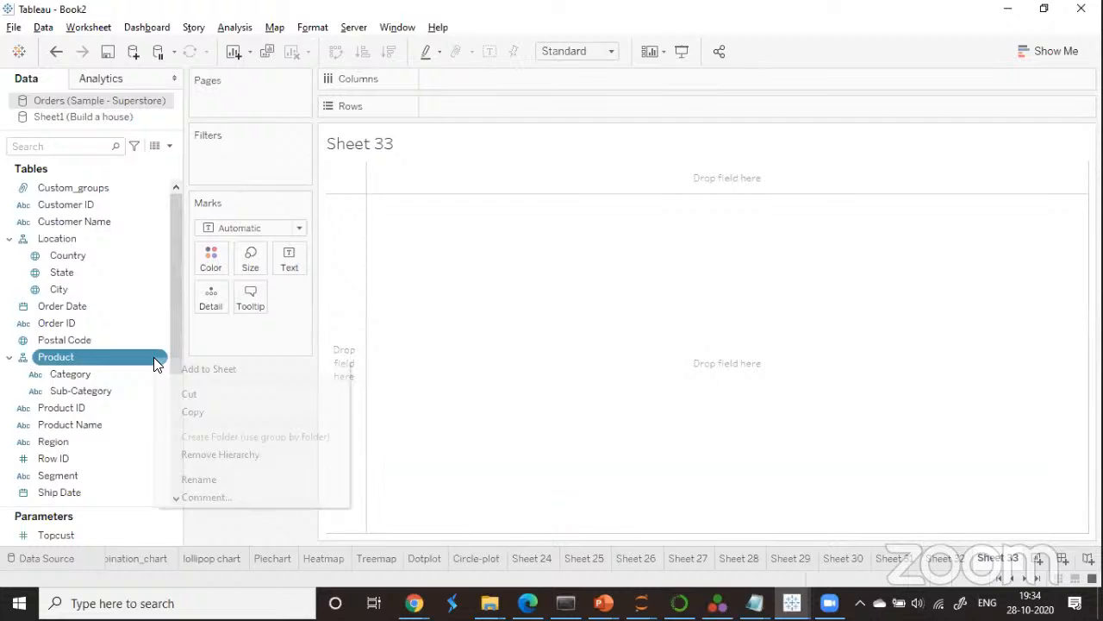
left_click(215, 453)
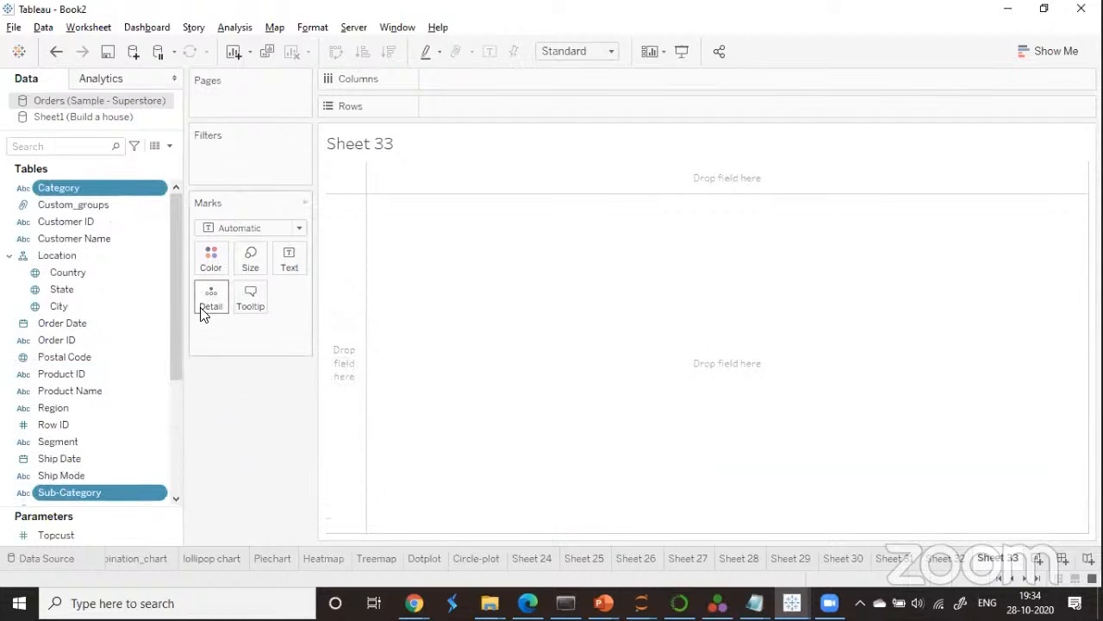
Build a bar chart with summed Profit on rows and Category followed by Sub-Category on columns.
left_click_drag(179, 283, 178, 259)
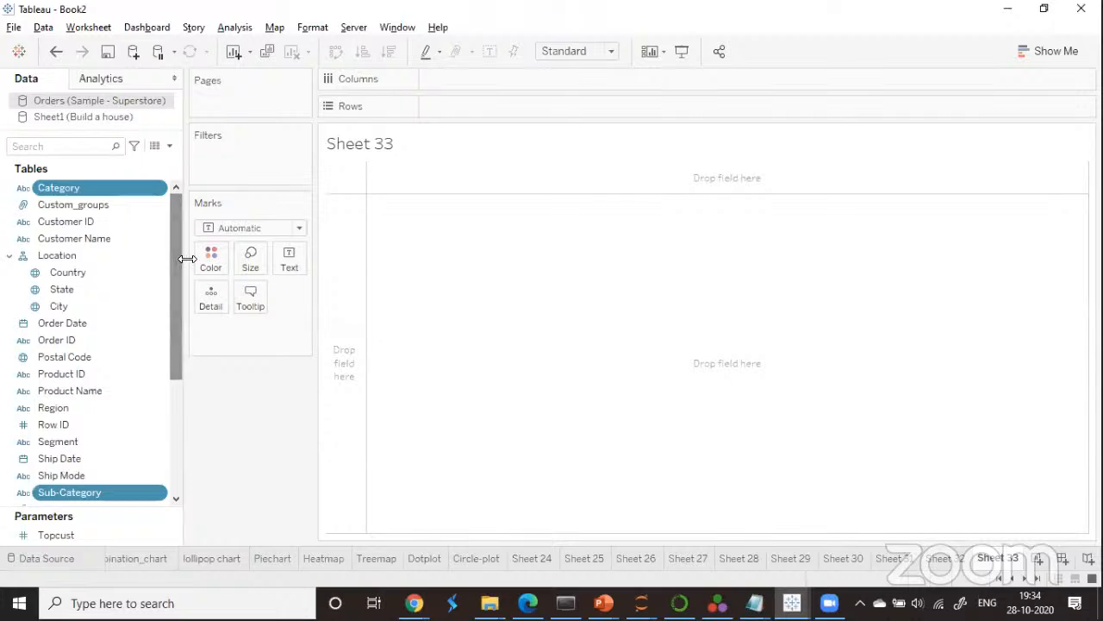
scroll(175, 431, "down", 4)
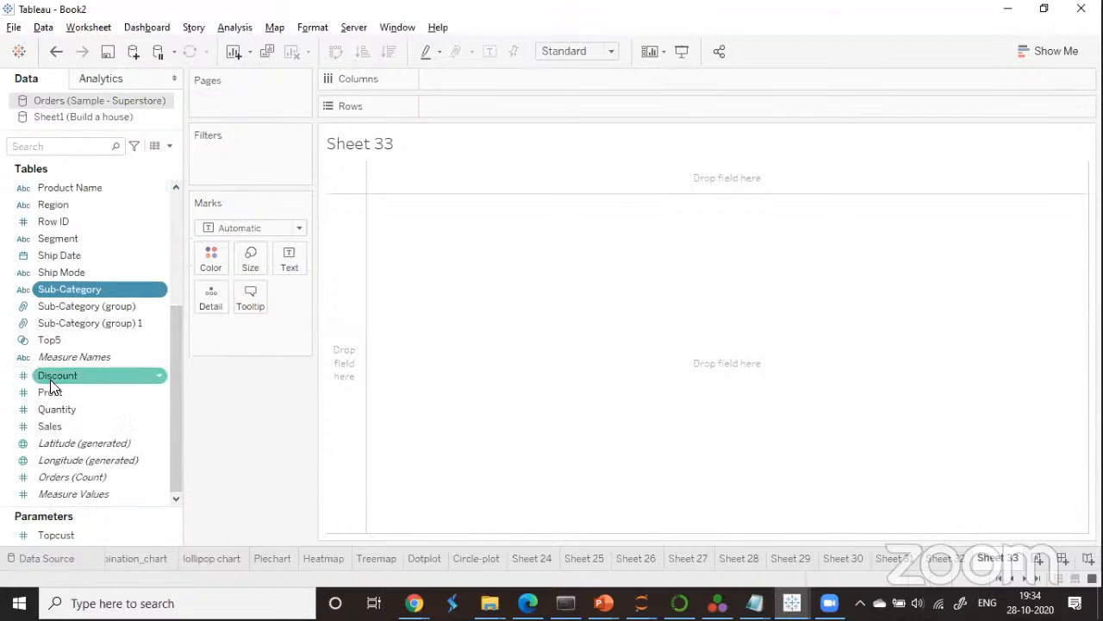
left_click_drag(52, 392, 467, 107)
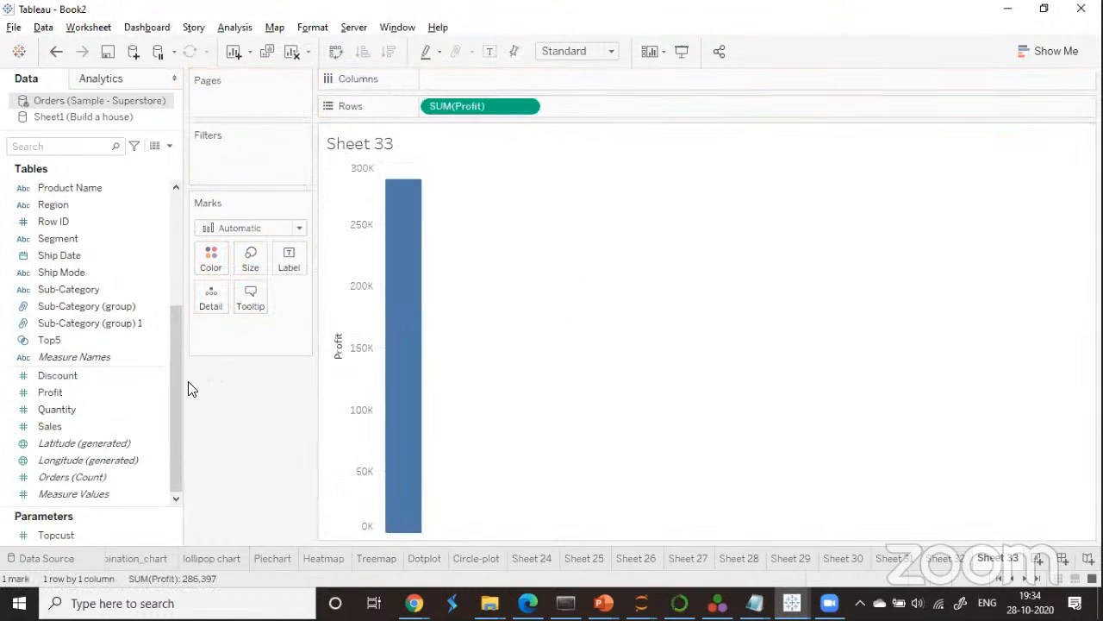
left_click_drag(177, 379, 170, 231)
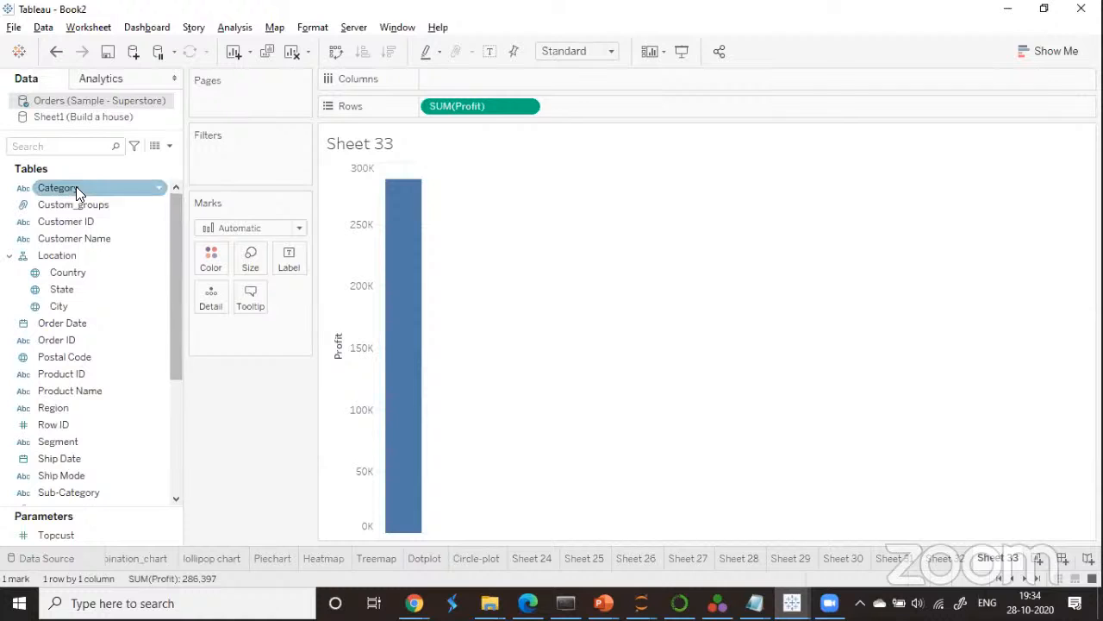
left_click_drag(72, 194, 452, 80)
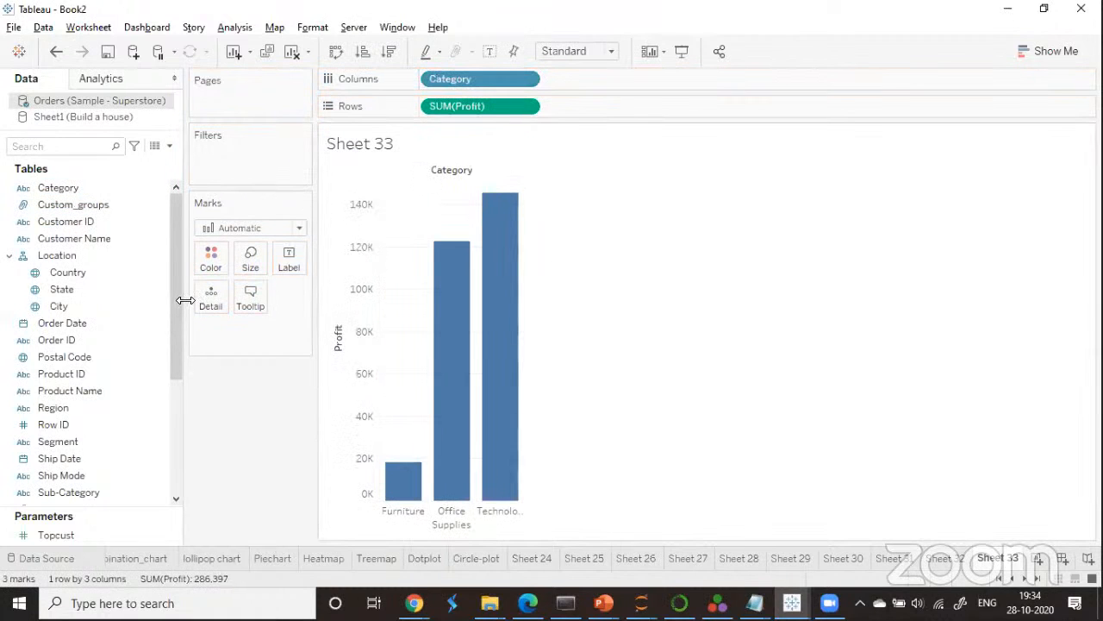
left_click_drag(177, 308, 615, 76)
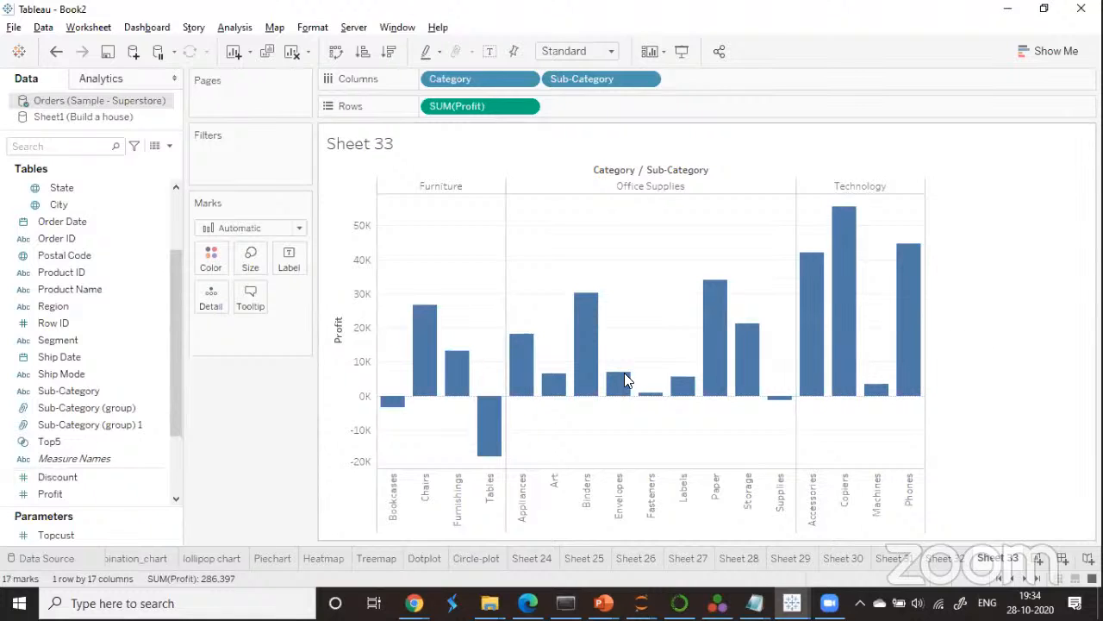
Add Category as a filter on the new sheet with all three categories selected.
left_click(129, 390)
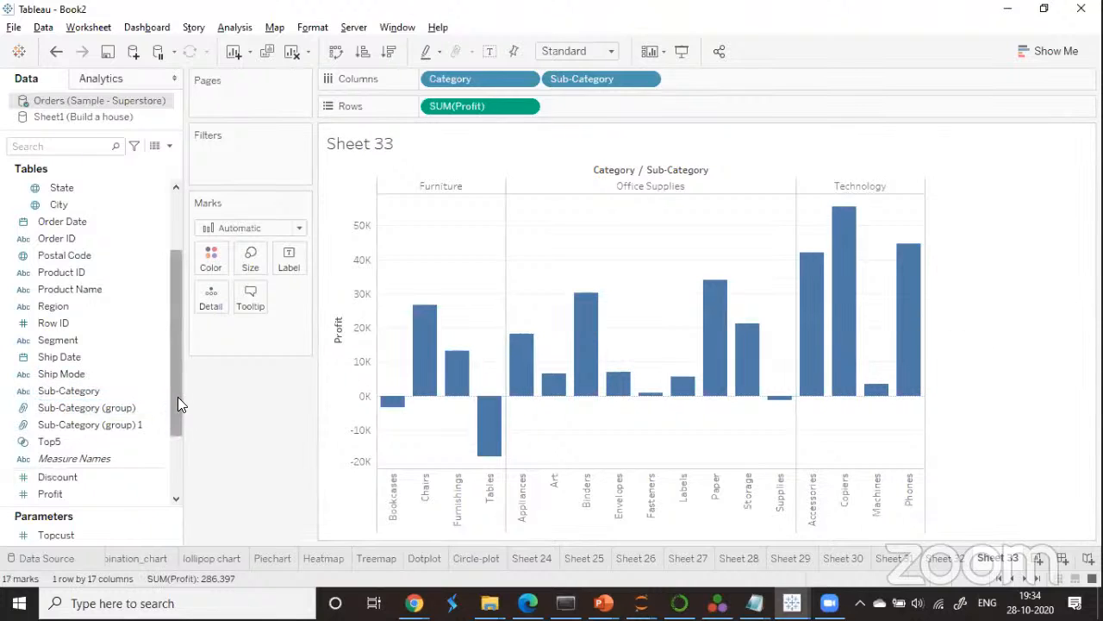
left_click_drag(177, 396, 179, 248)
left_click(69, 226)
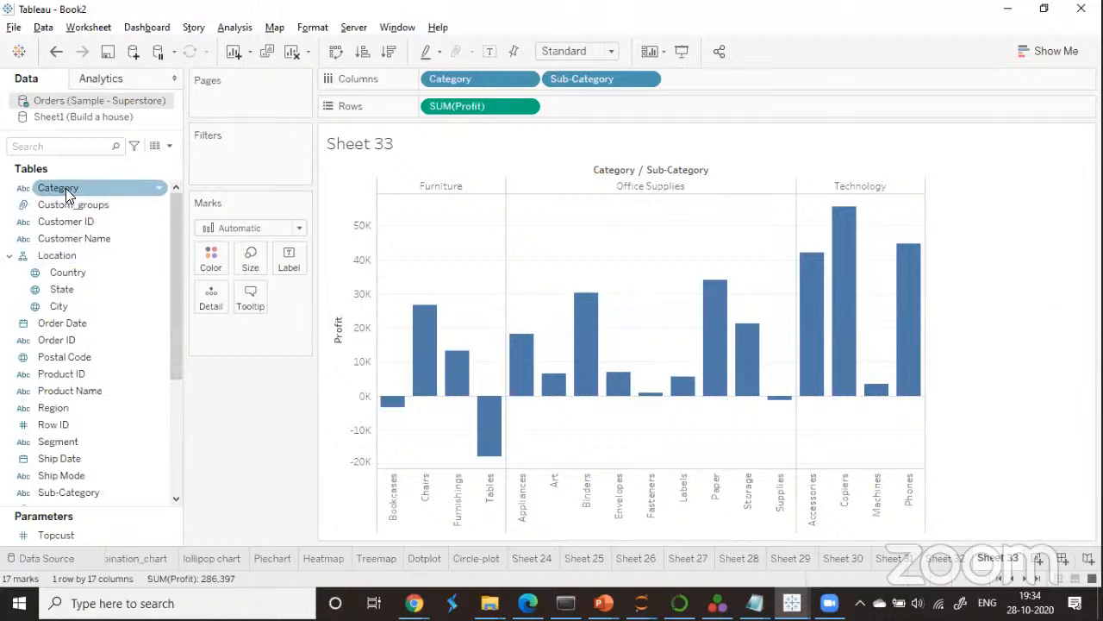
left_click_drag(54, 187, 231, 165)
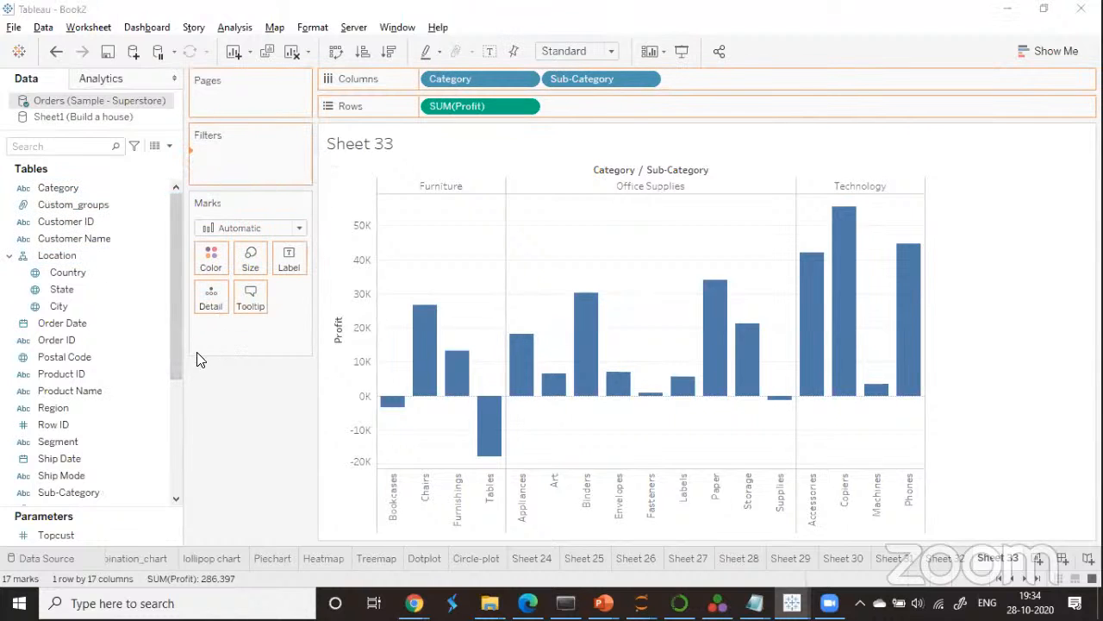
left_click(693, 500)
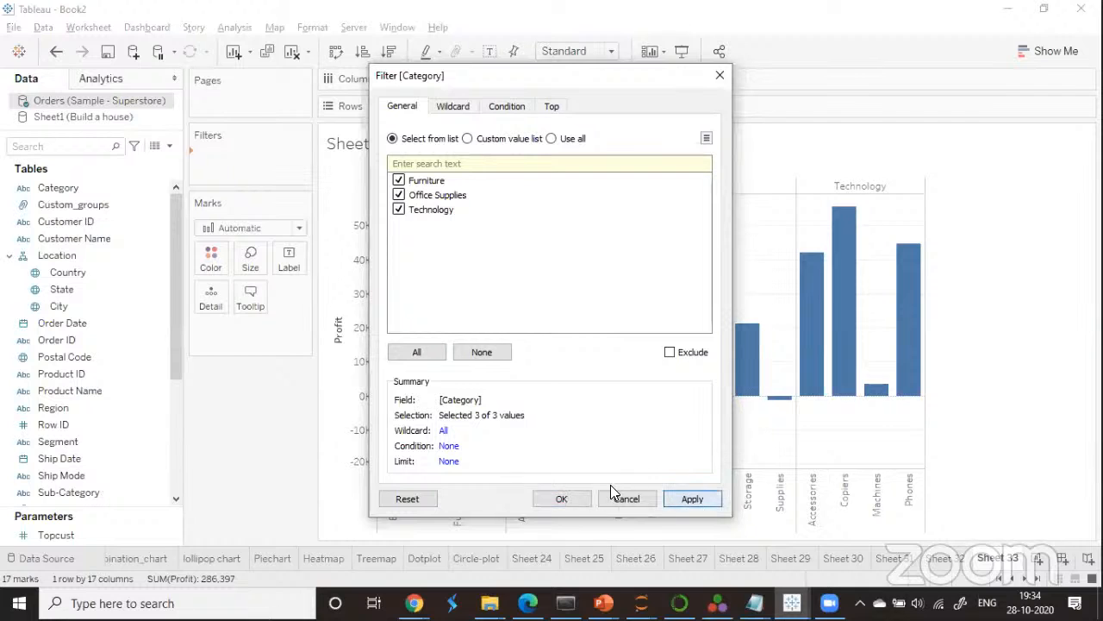
left_click(561, 498)
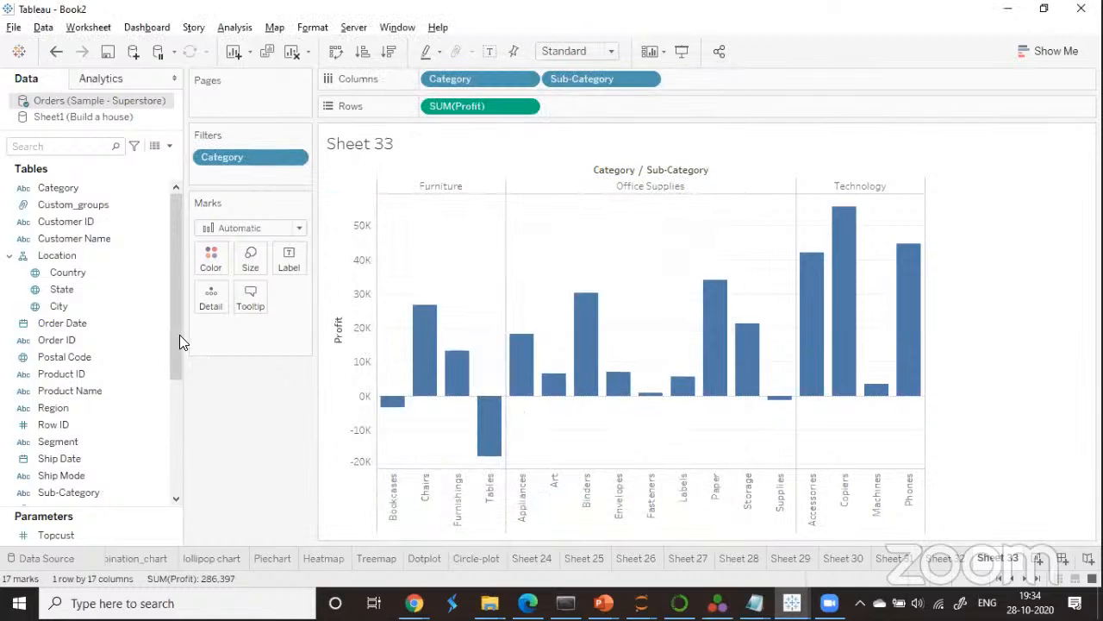
Add Sub-Category as a second filter on the sheet with all of its values selected.
left_click_drag(178, 343, 178, 463)
left_click(91, 340)
left_click_drag(154, 290, 249, 179)
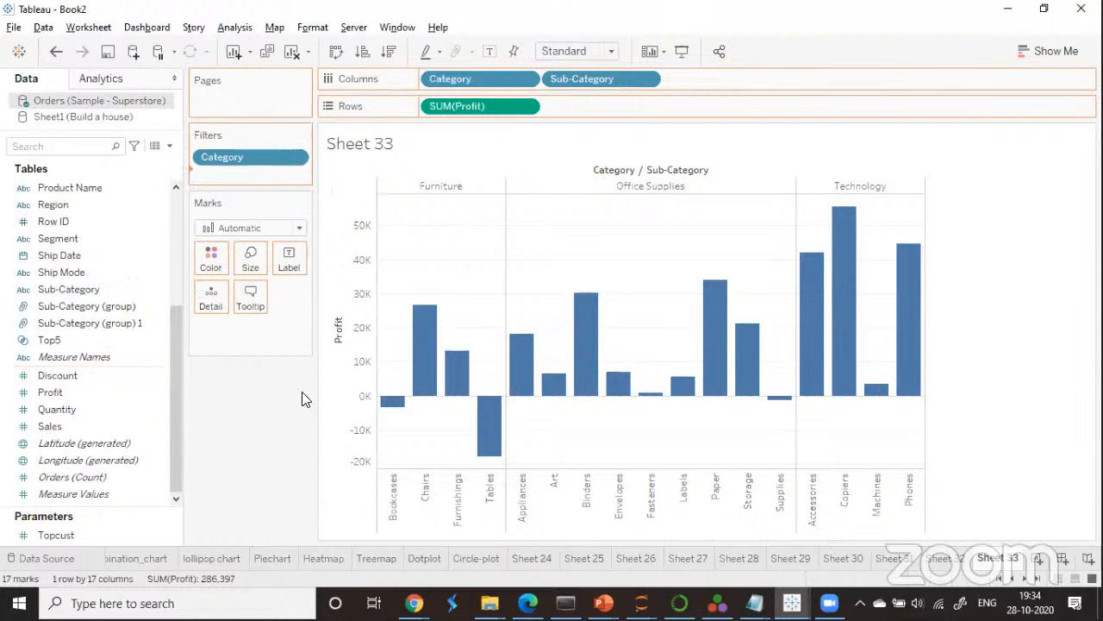
left_click(686, 495)
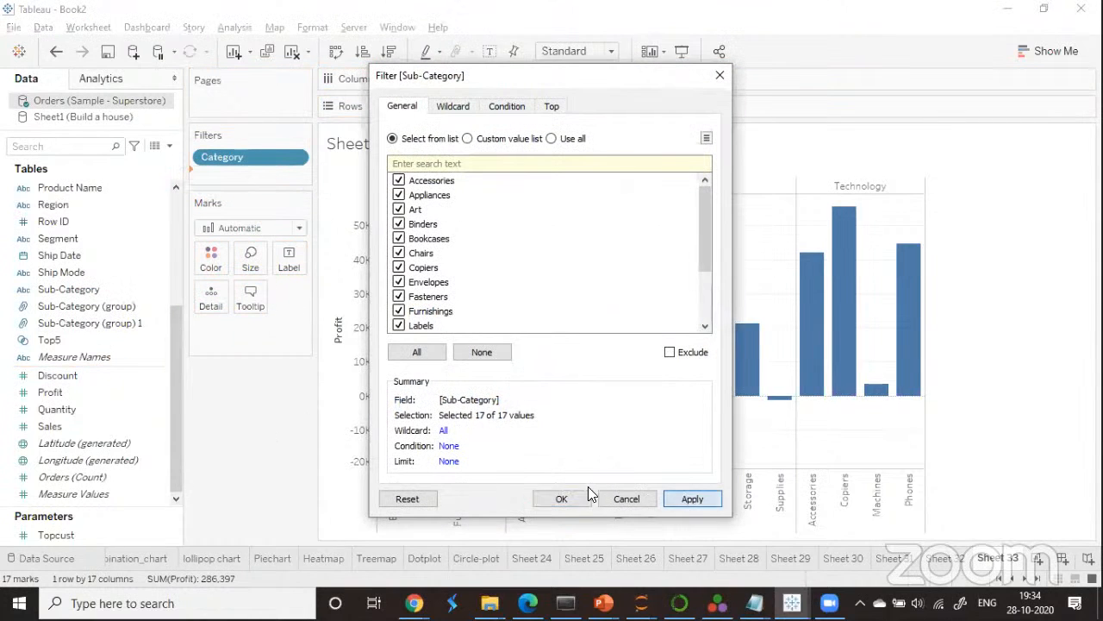
left_click(569, 497)
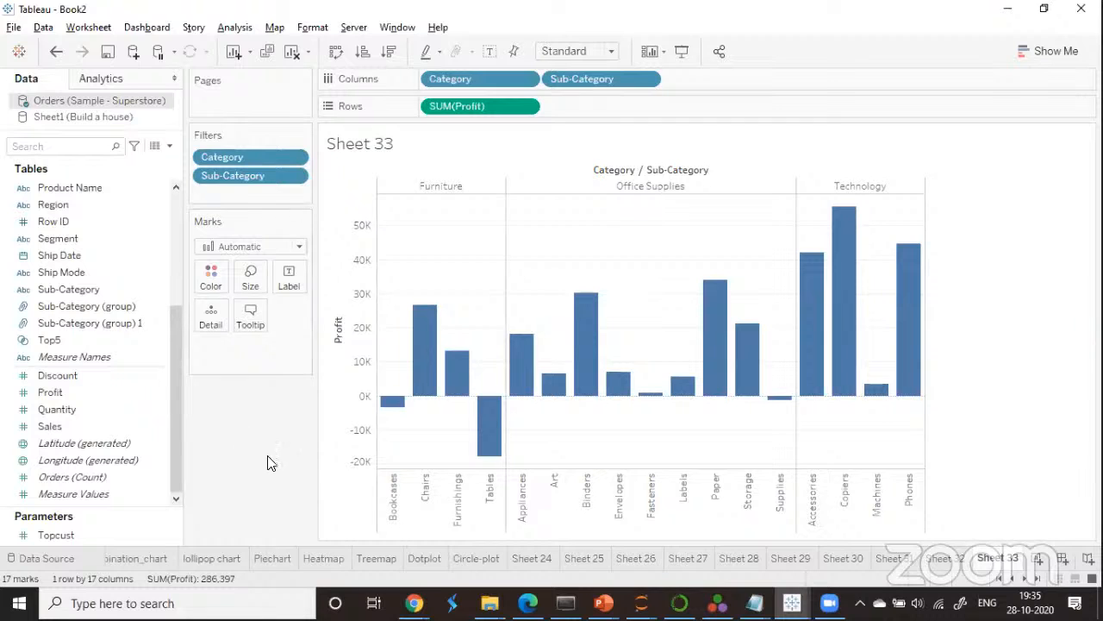
Show the filter cards for Category and Sub-Category and place the Category card above the Sub-Category card.
left_click_drag(172, 424, 171, 288)
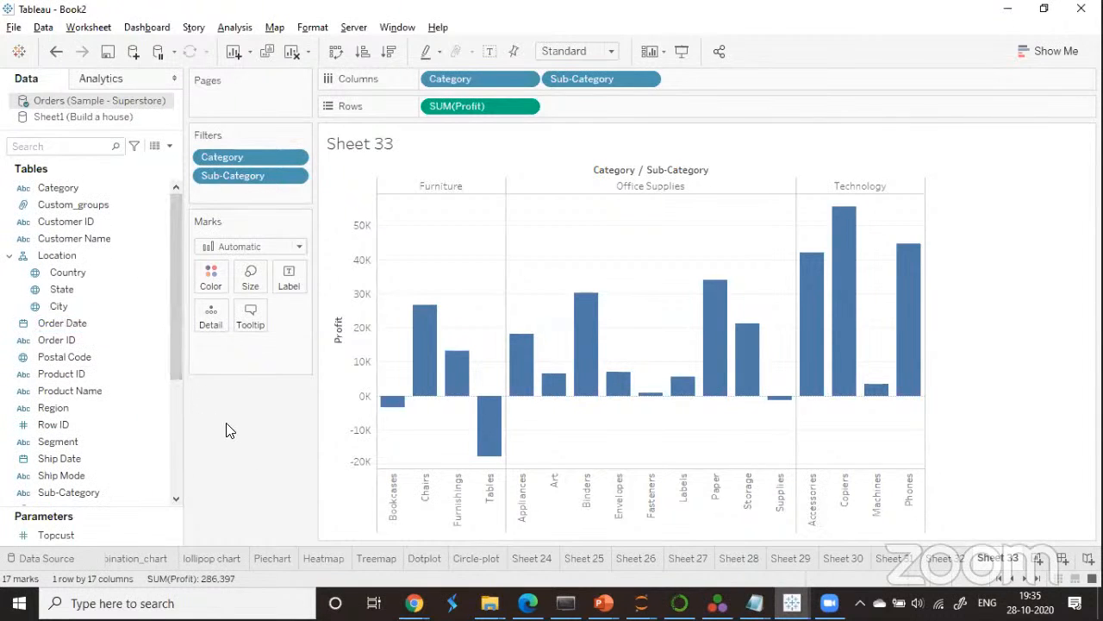
right_click(286, 155)
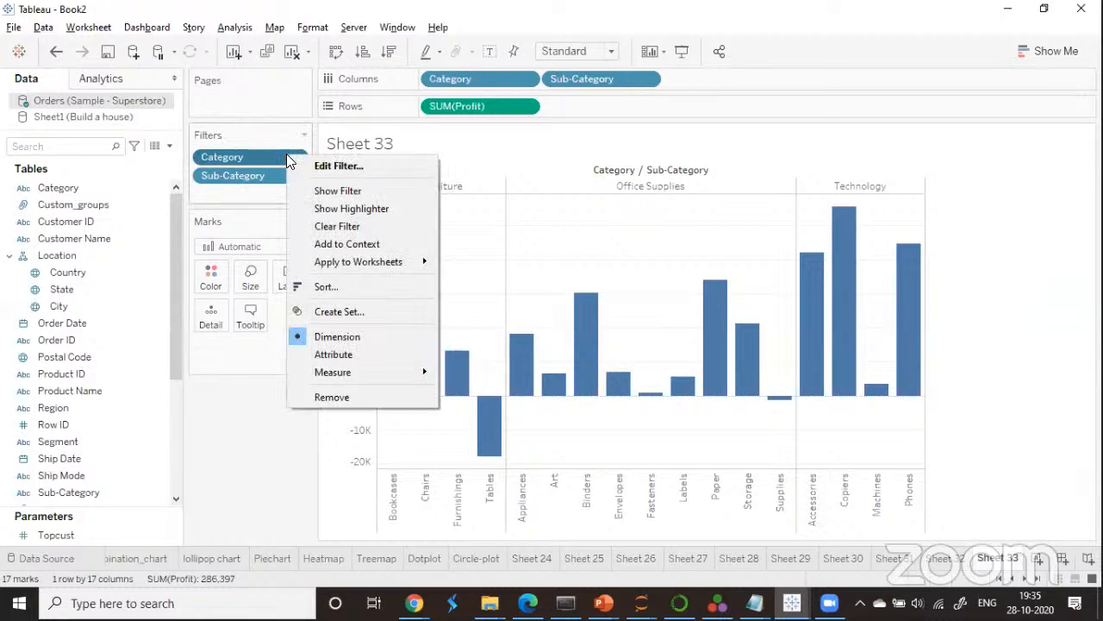
left_click(345, 190)
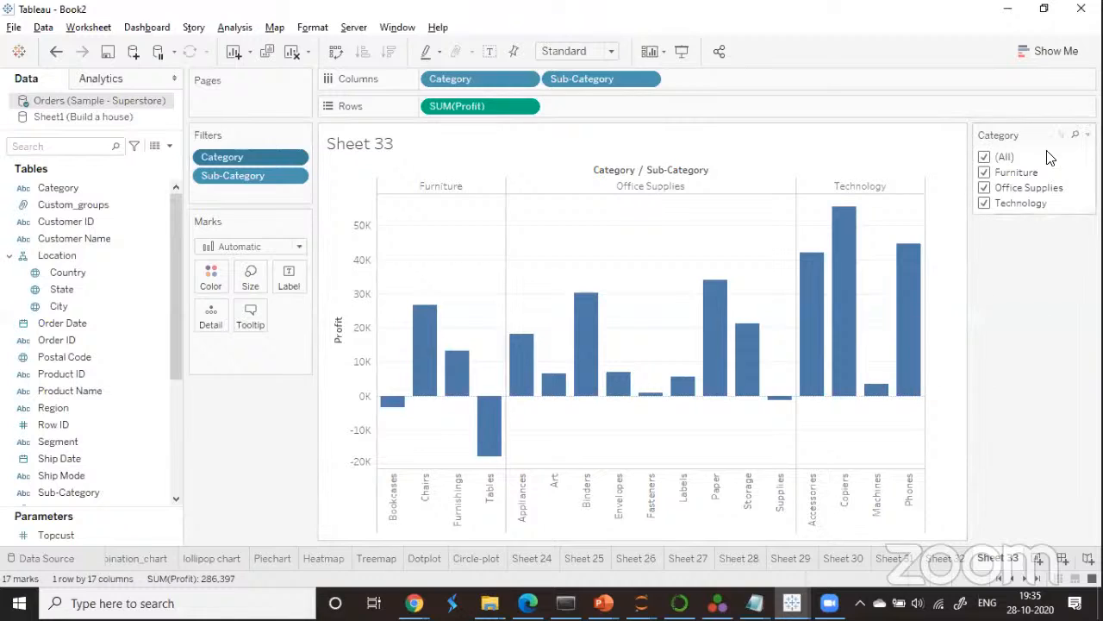
left_click(294, 176)
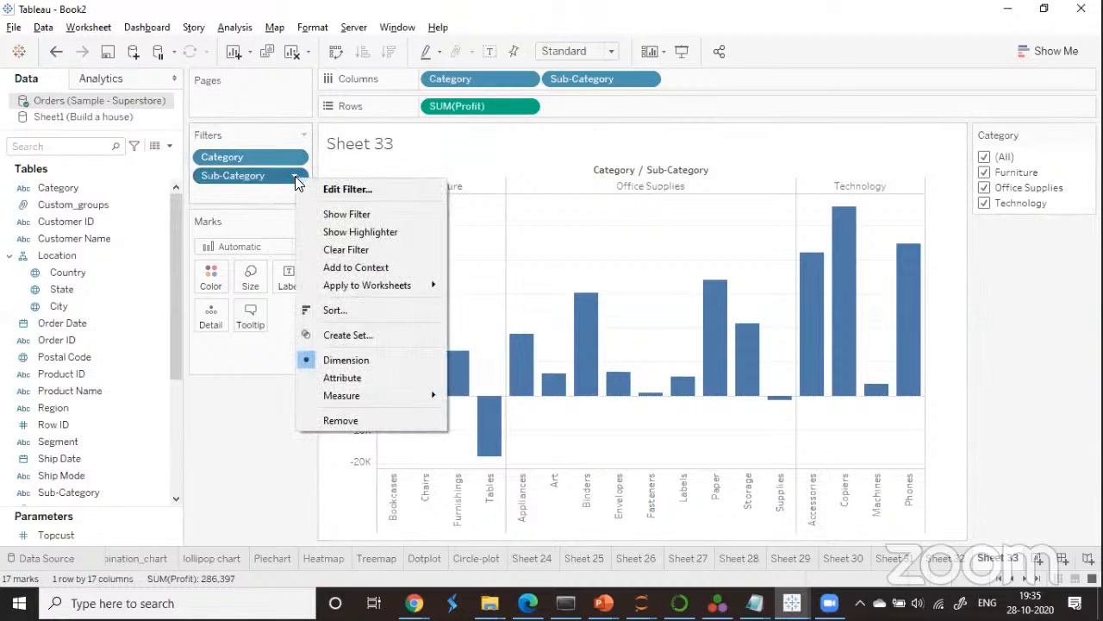
left_click(345, 214)
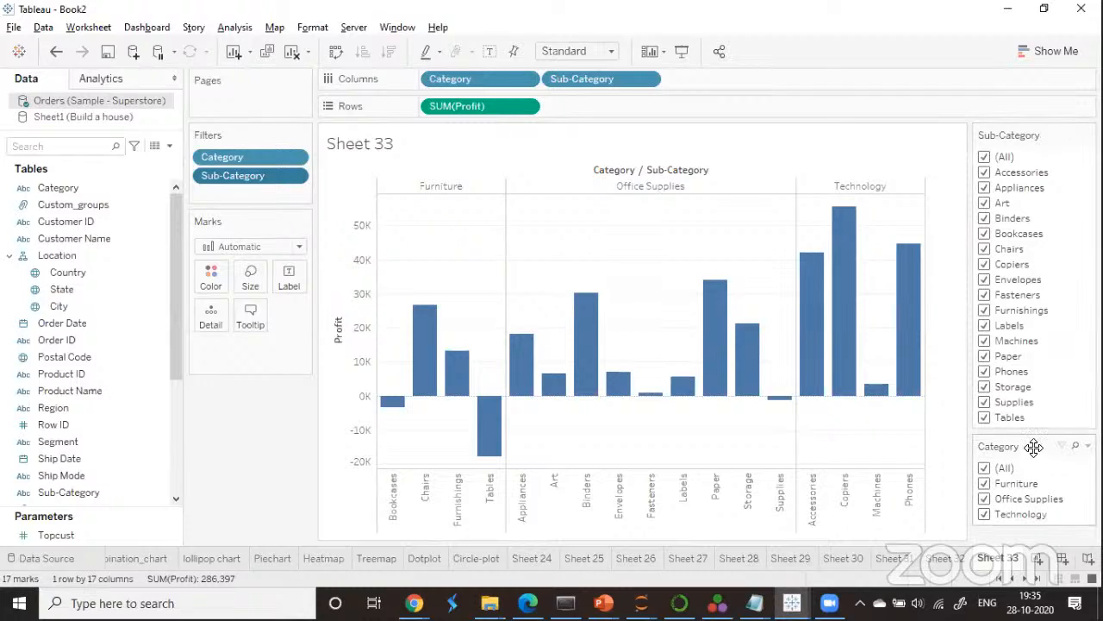
left_click_drag(1034, 446, 945, 306)
left_click_drag(976, 190, 1027, 124)
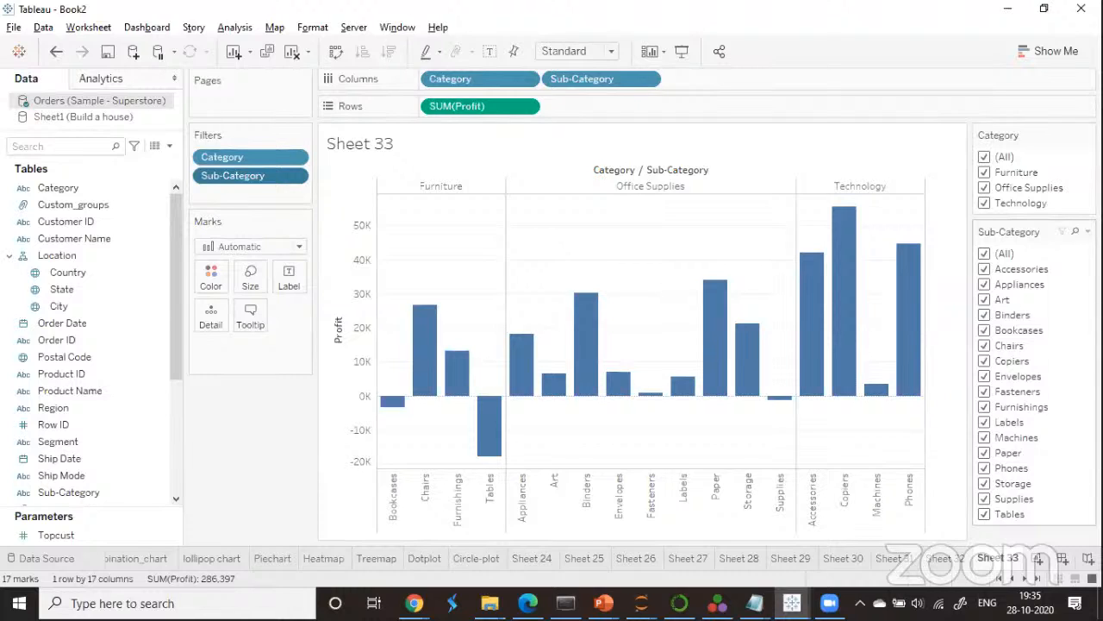
Exclude Furniture in the Category filter and set the Sub-Category filter card to list only relevant values.
left_click(985, 172)
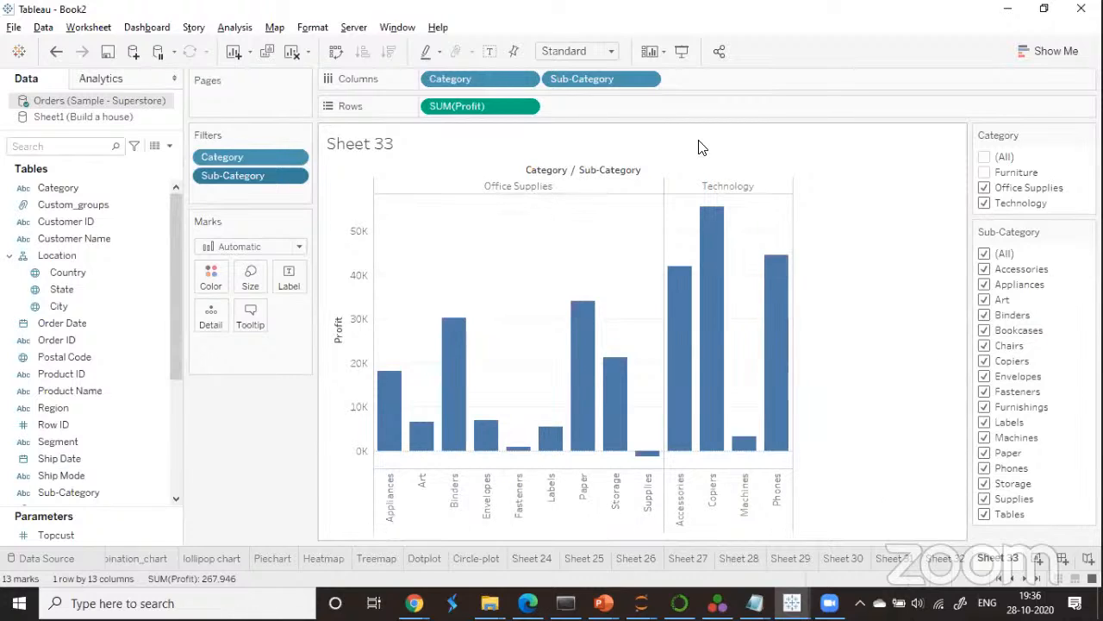
mouse_move(775, 402)
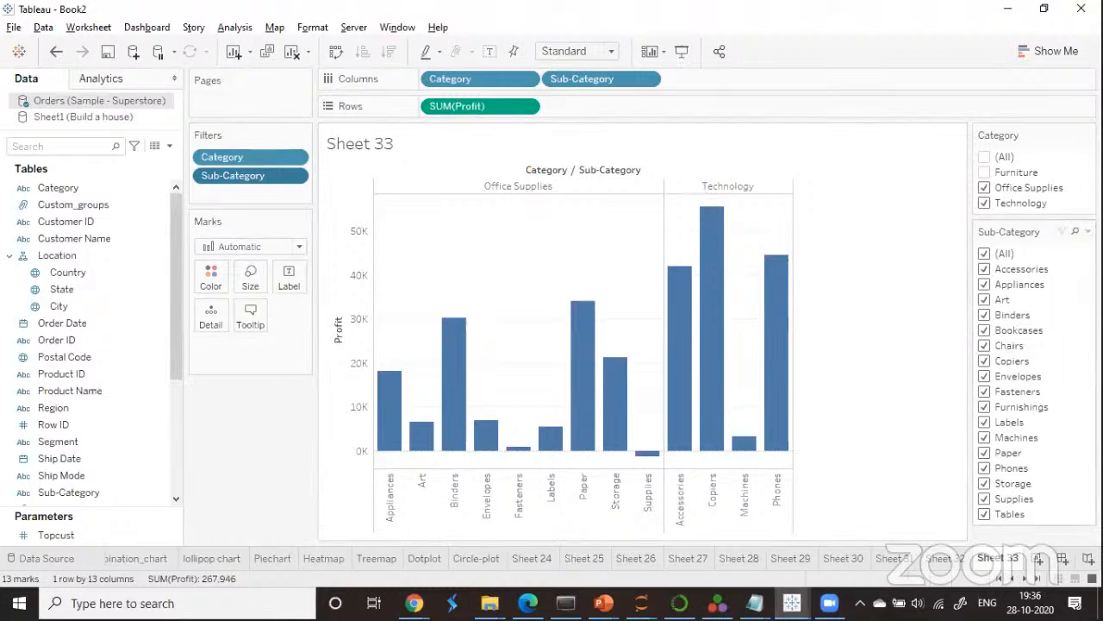
left_click(1087, 231)
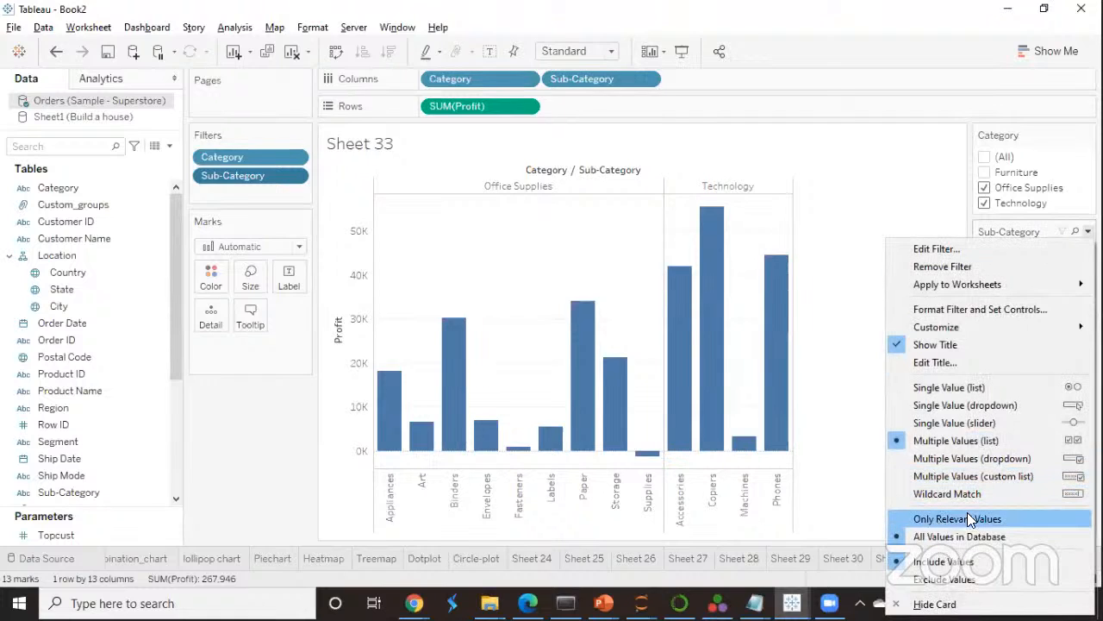
left_click(917, 520)
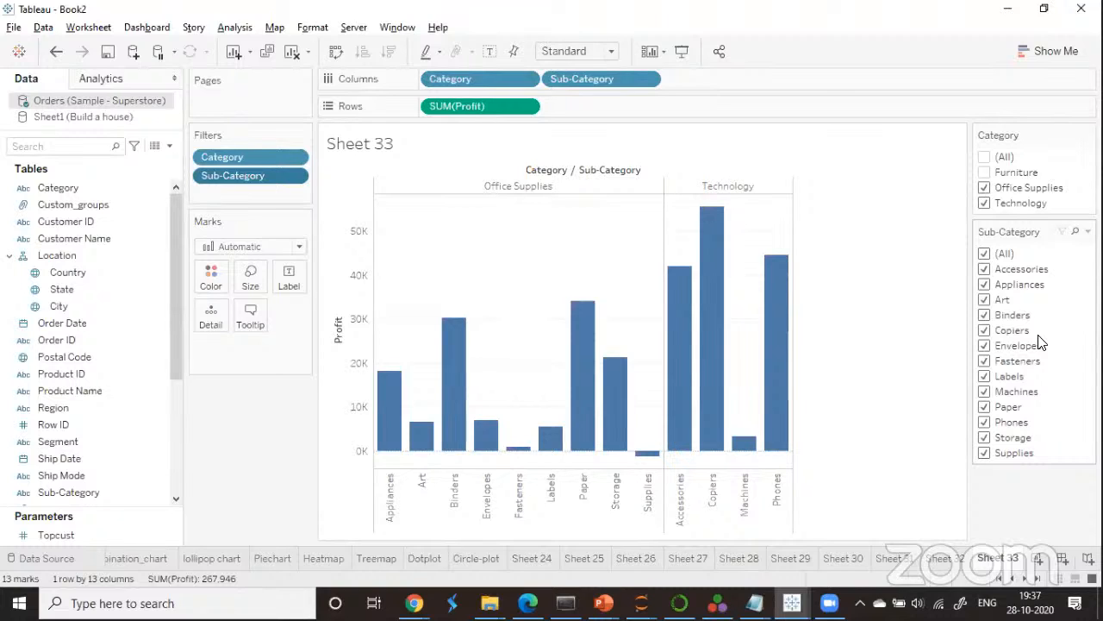
Restrict the Category filter to Technology, switch it to Furniture, and finish with only Office Supplies selected.
left_click(985, 189)
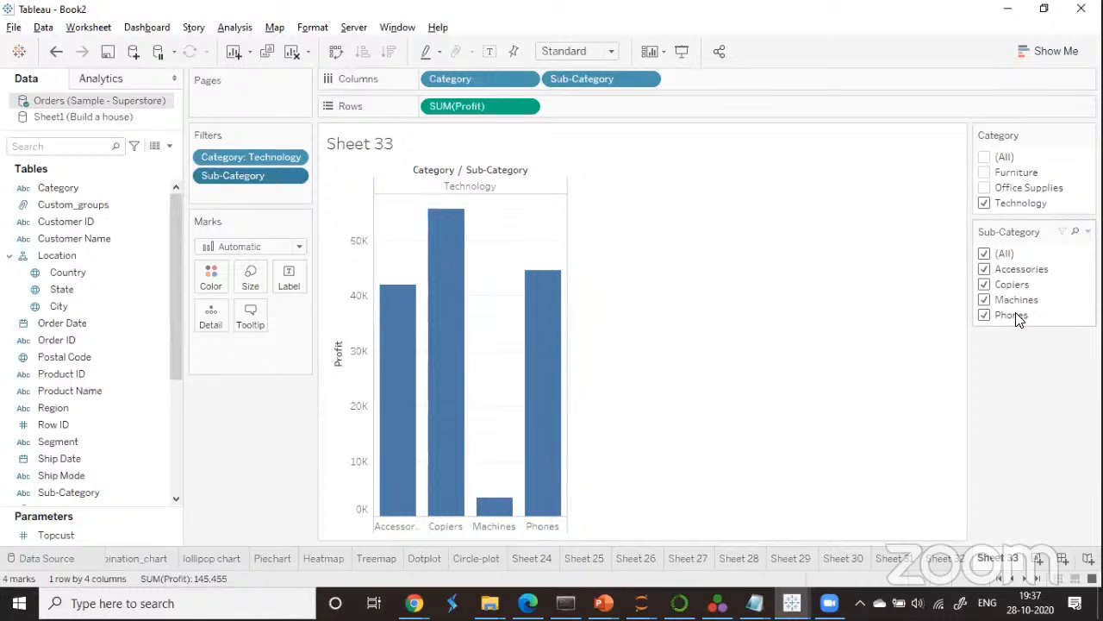
left_click(984, 204)
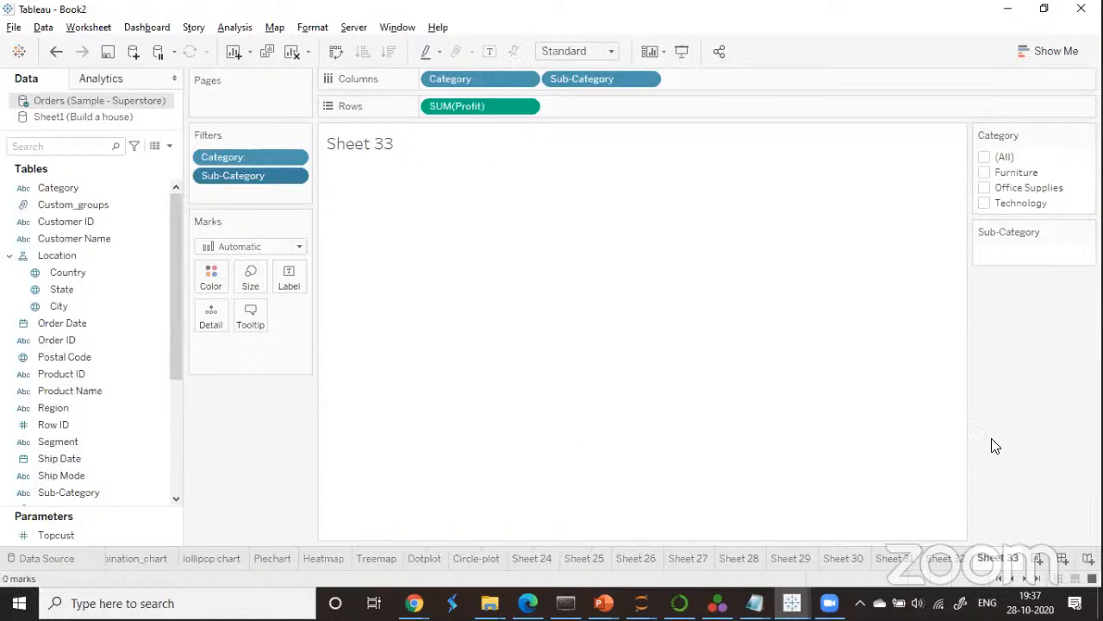
left_click(985, 172)
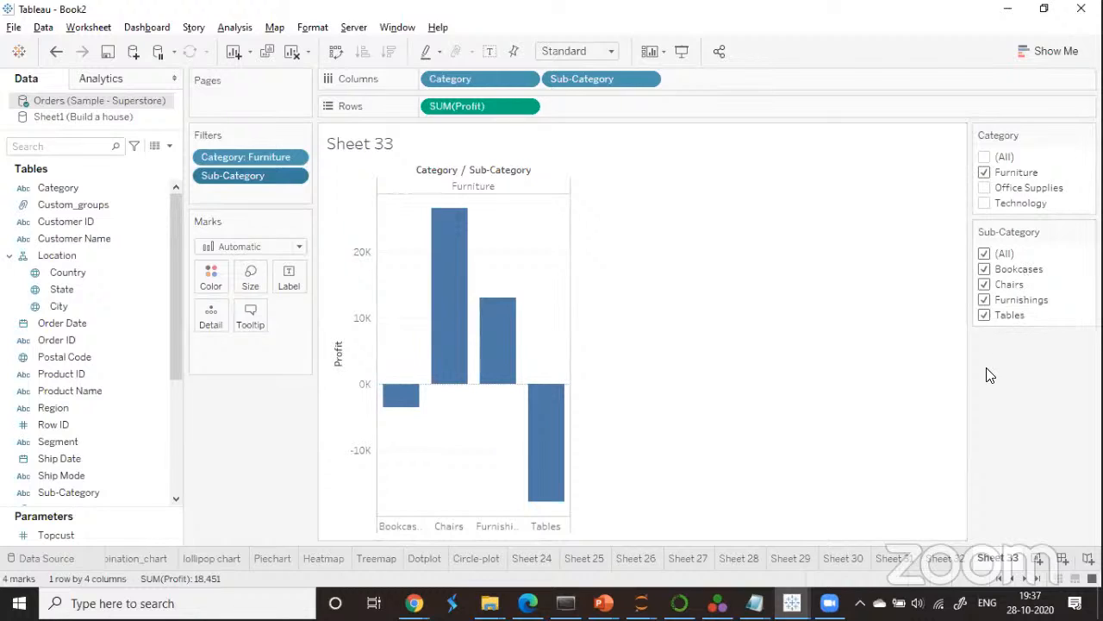
left_click(984, 174)
left_click(986, 188)
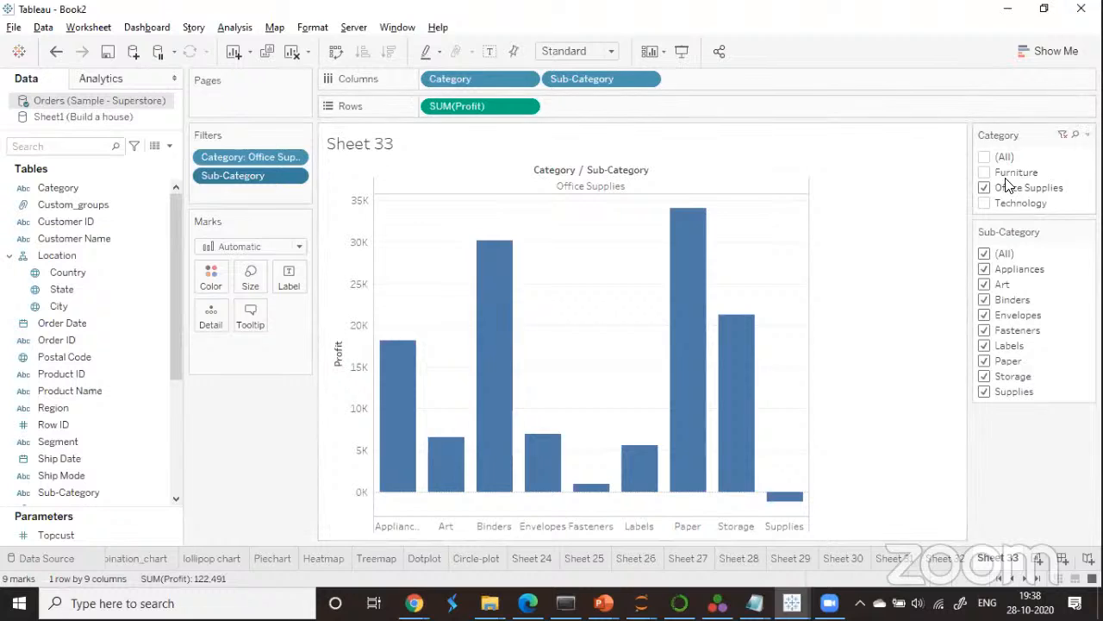
left_click(1087, 231)
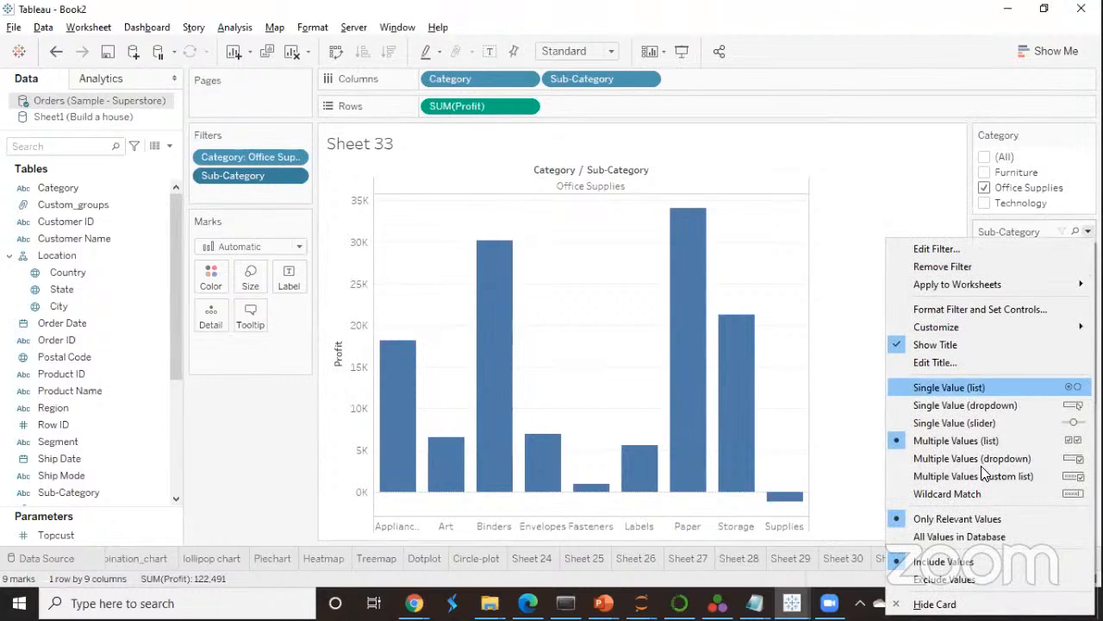
left_click(828, 161)
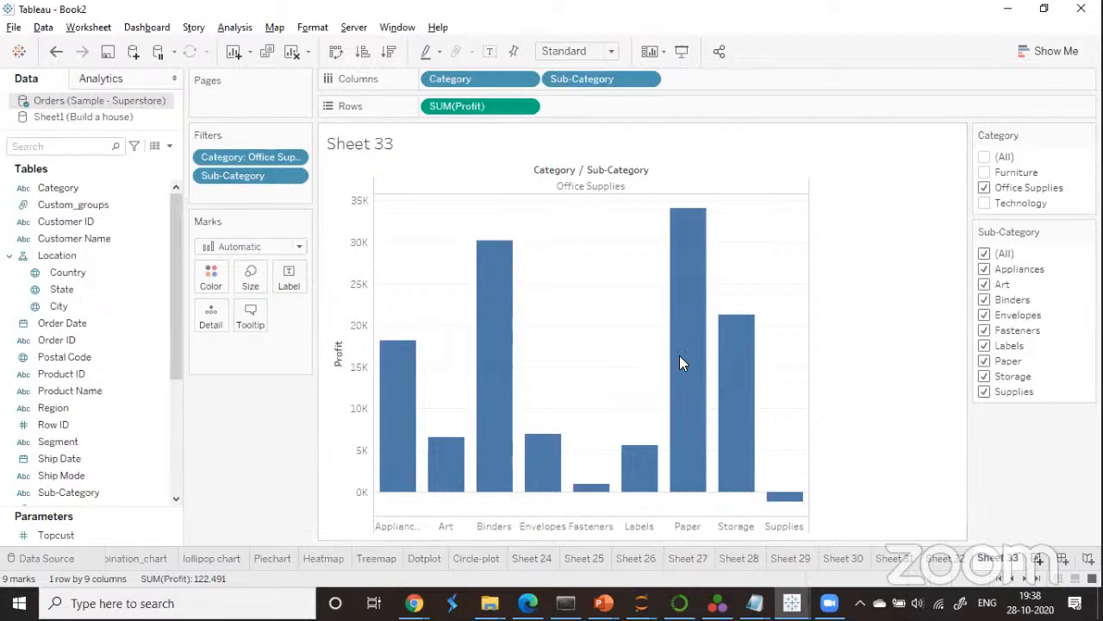
Add a new worksheet and create a hierarchy named Product from the Category field.
key("ctrl+m")
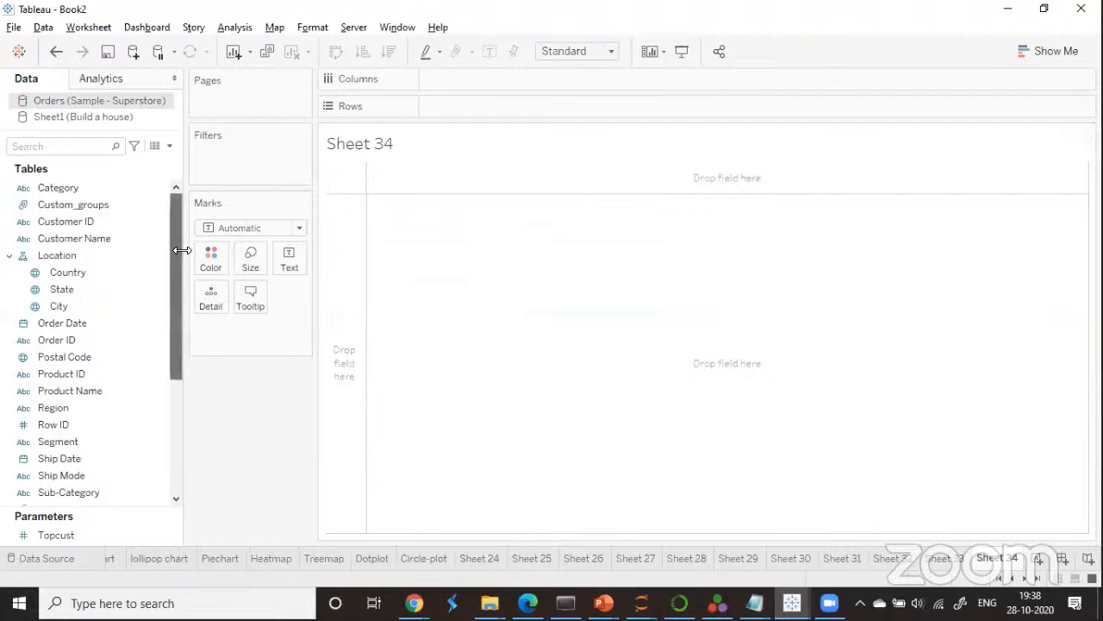
left_click_drag(175, 288, 172, 216)
left_click(158, 196)
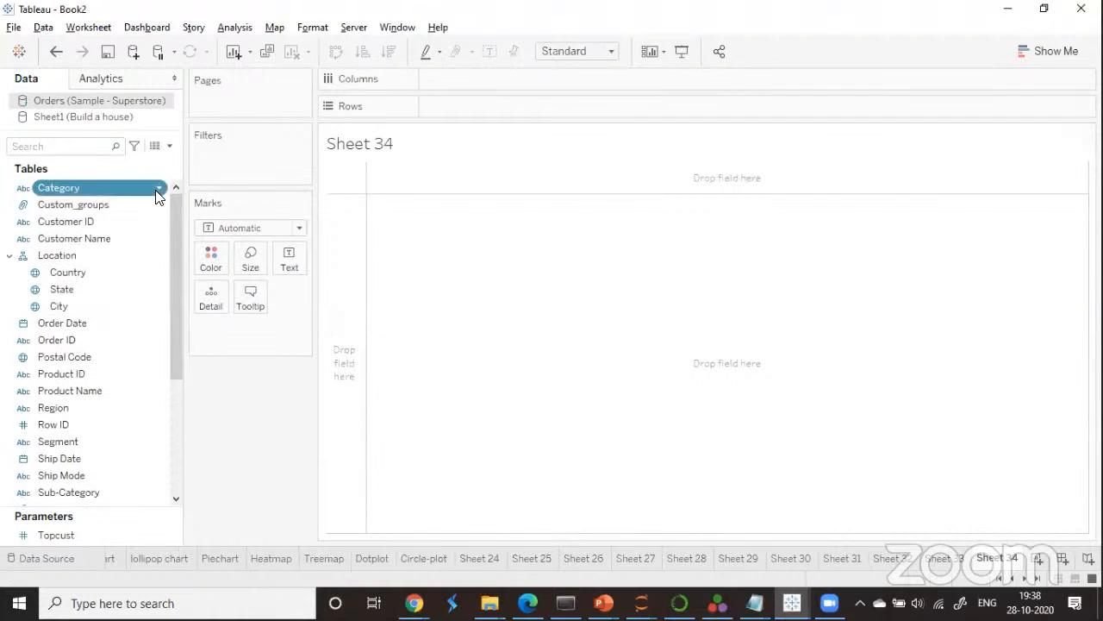
left_click(158, 188)
mouse_move(250, 462)
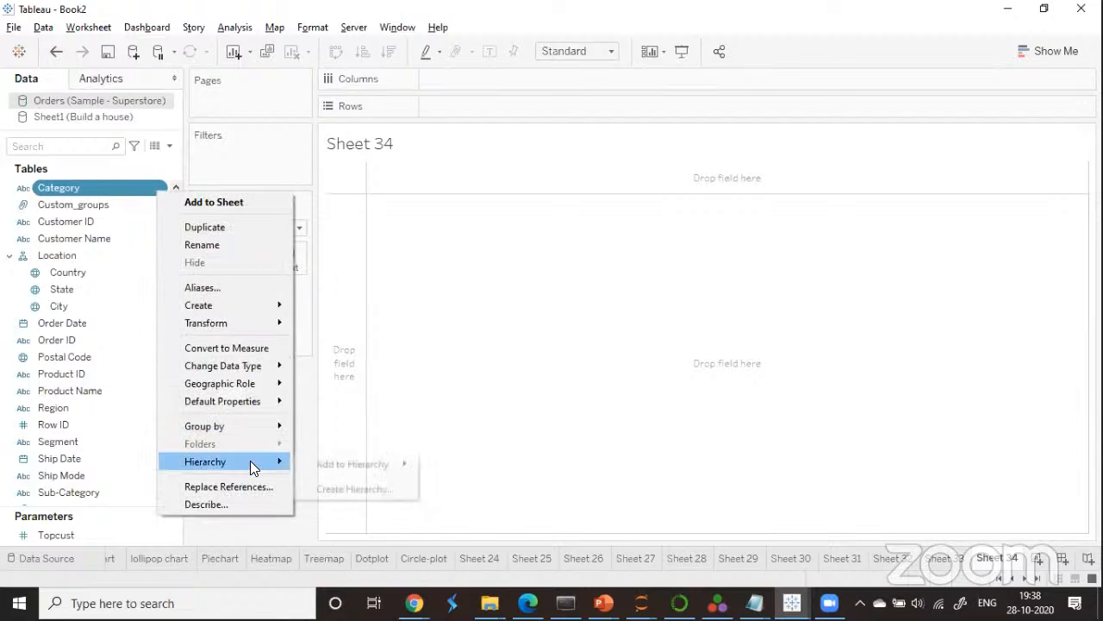
left_click(353, 488)
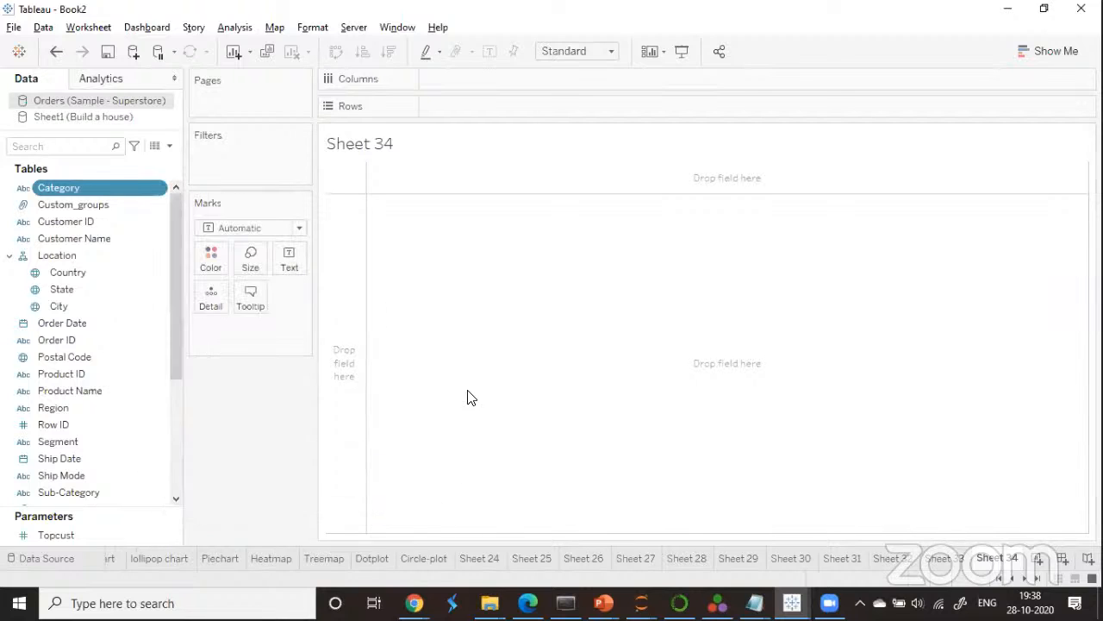
key("BackSpace")
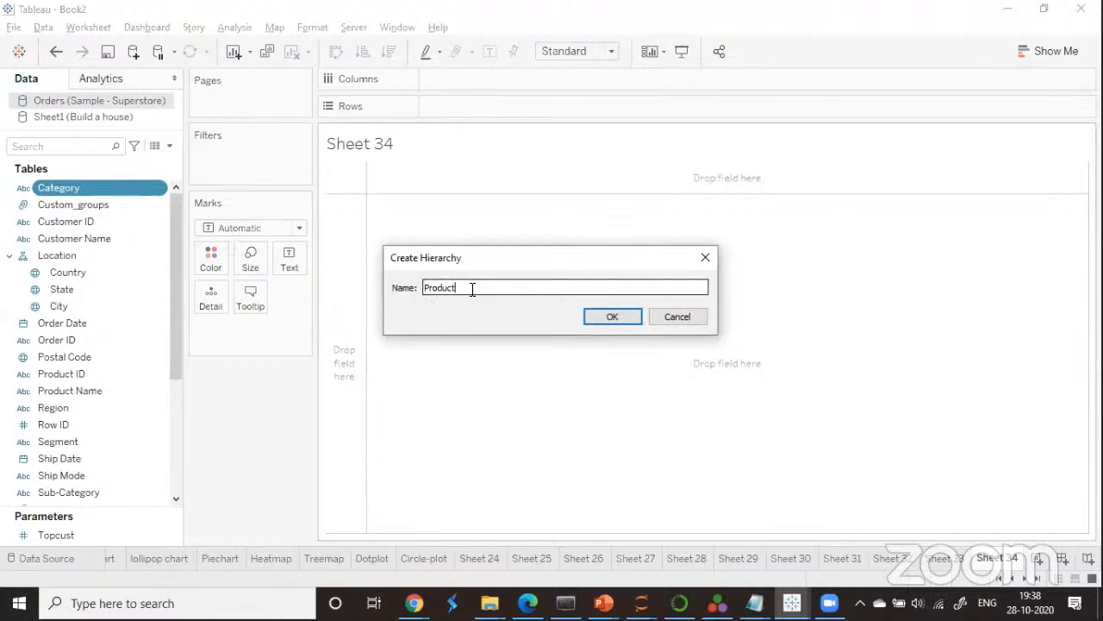
left_click(606, 319)
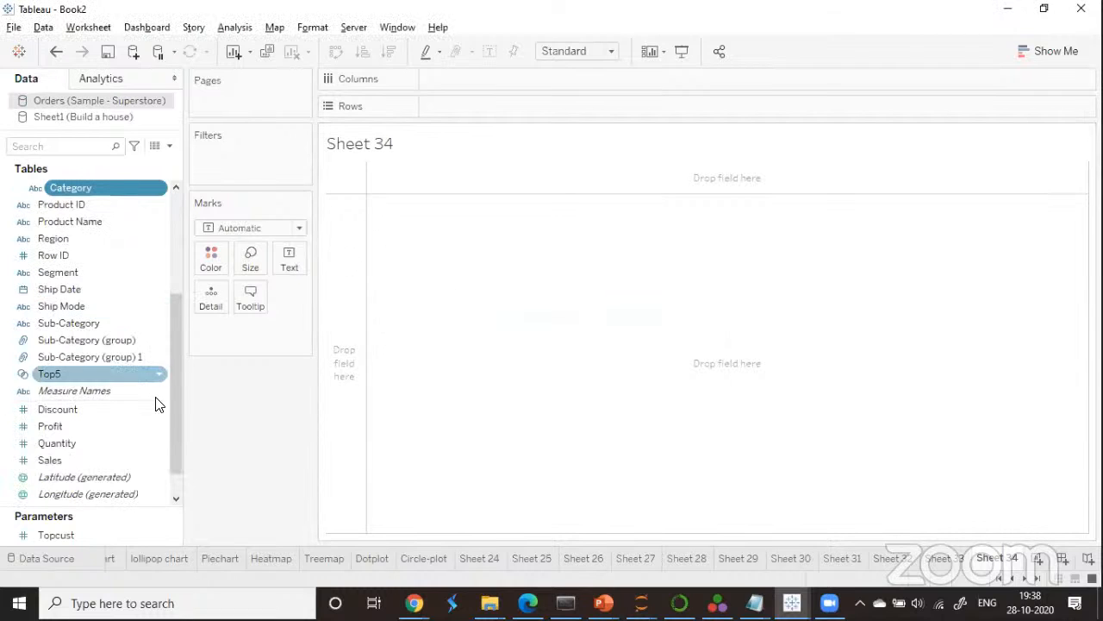
Add the Sub-Category field to the Product hierarchy beneath Category.
left_click_drag(180, 407, 177, 434)
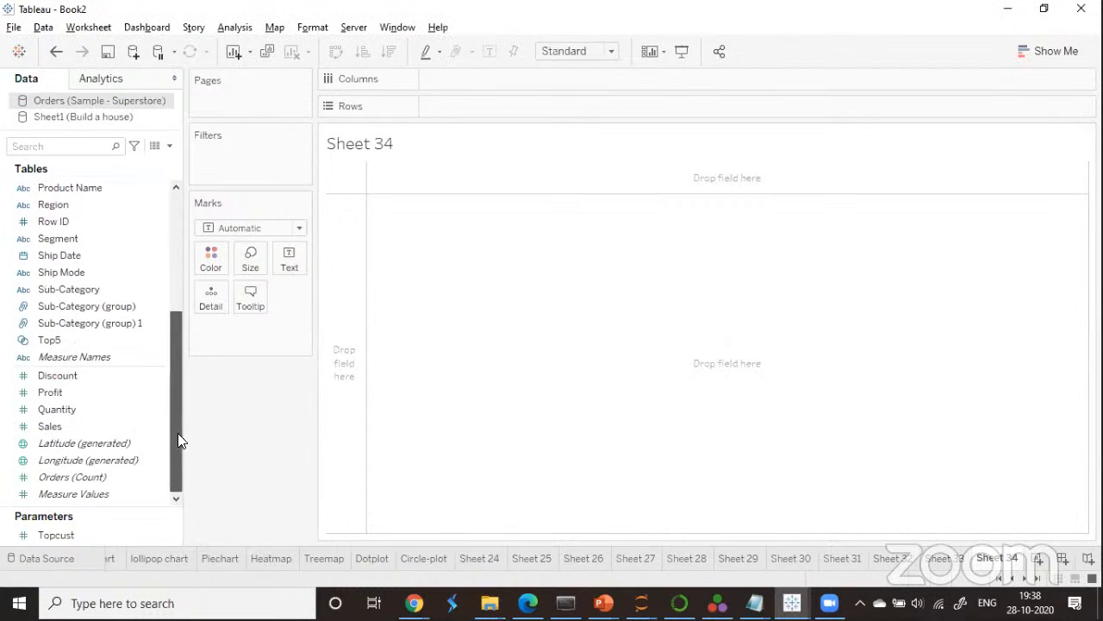
right_click(95, 298)
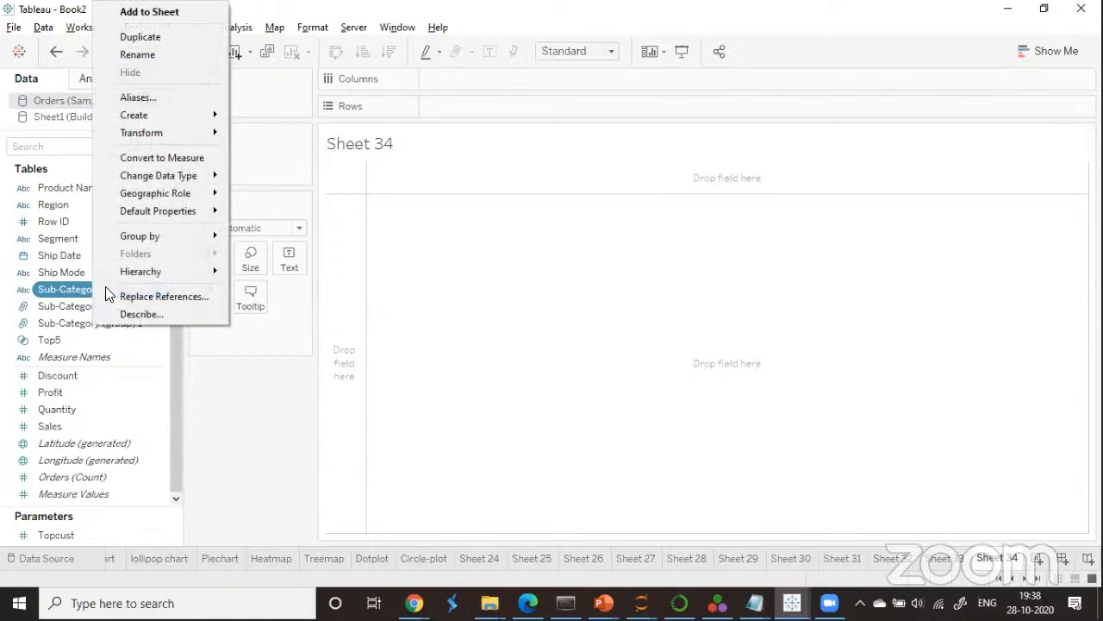
mouse_move(204, 273)
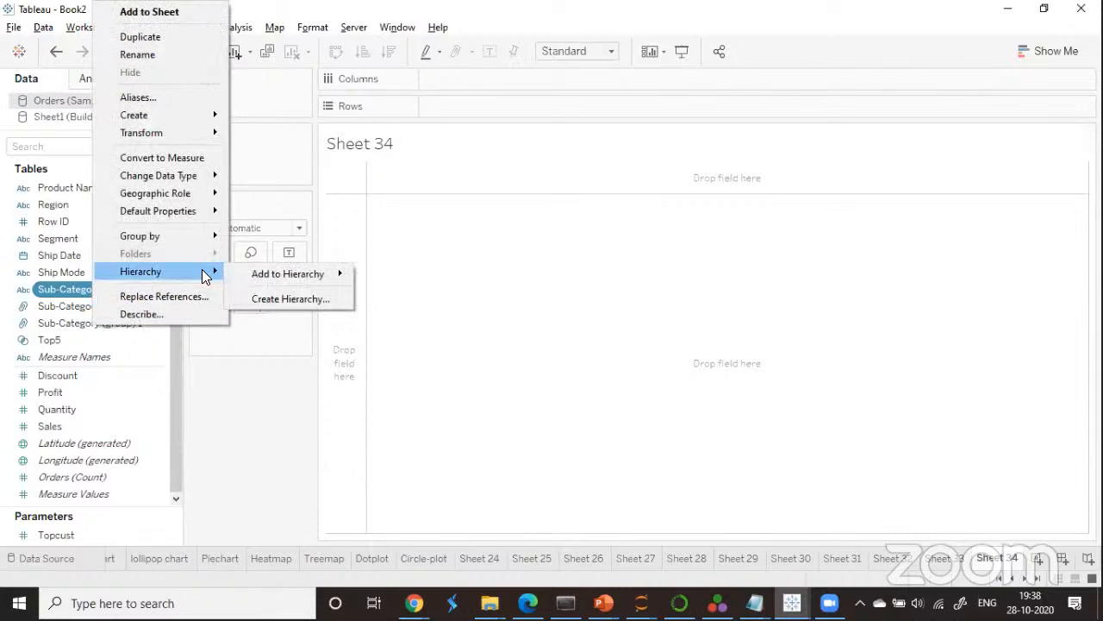
mouse_move(332, 277)
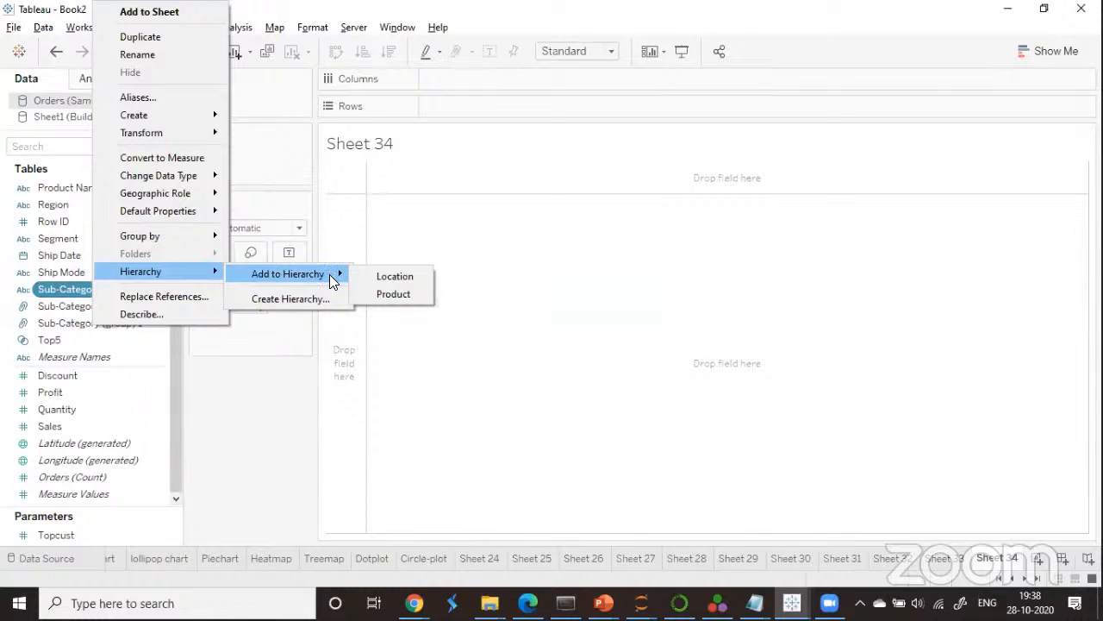
left_click(372, 294)
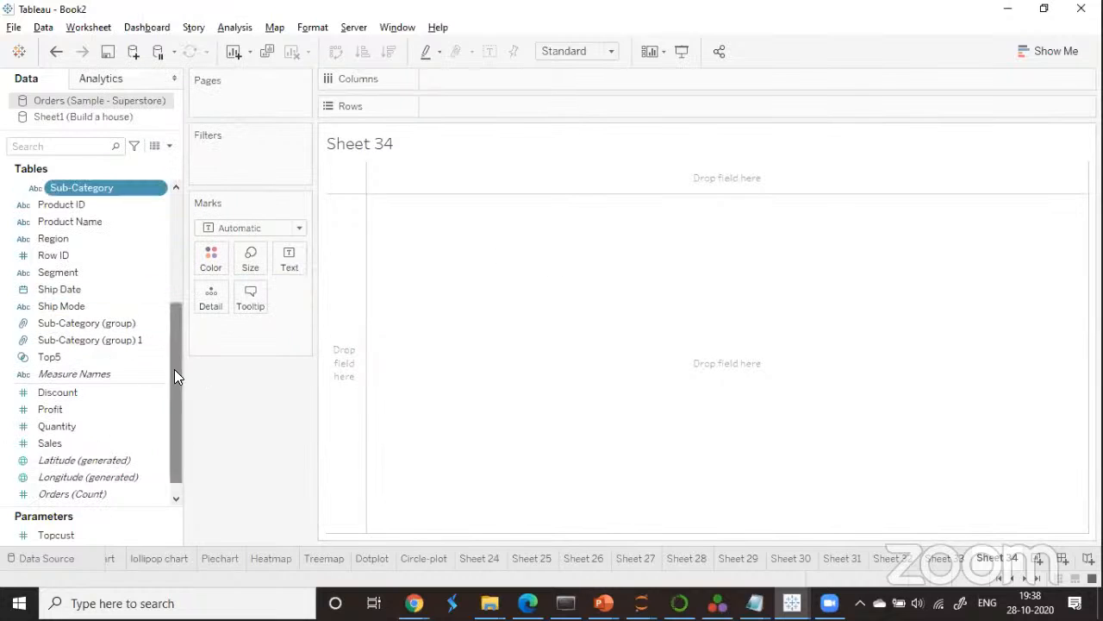
left_click_drag(174, 369, 181, 310)
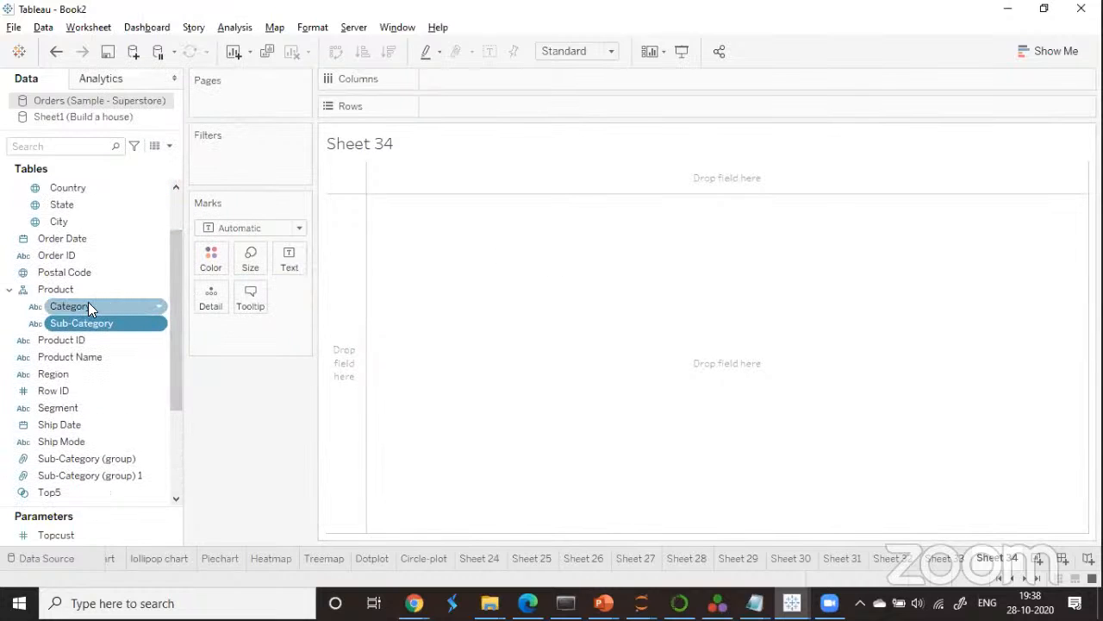
Build a bar chart with summed Profit on rows and Category from the Product hierarchy on columns.
left_click_drag(174, 371, 179, 446)
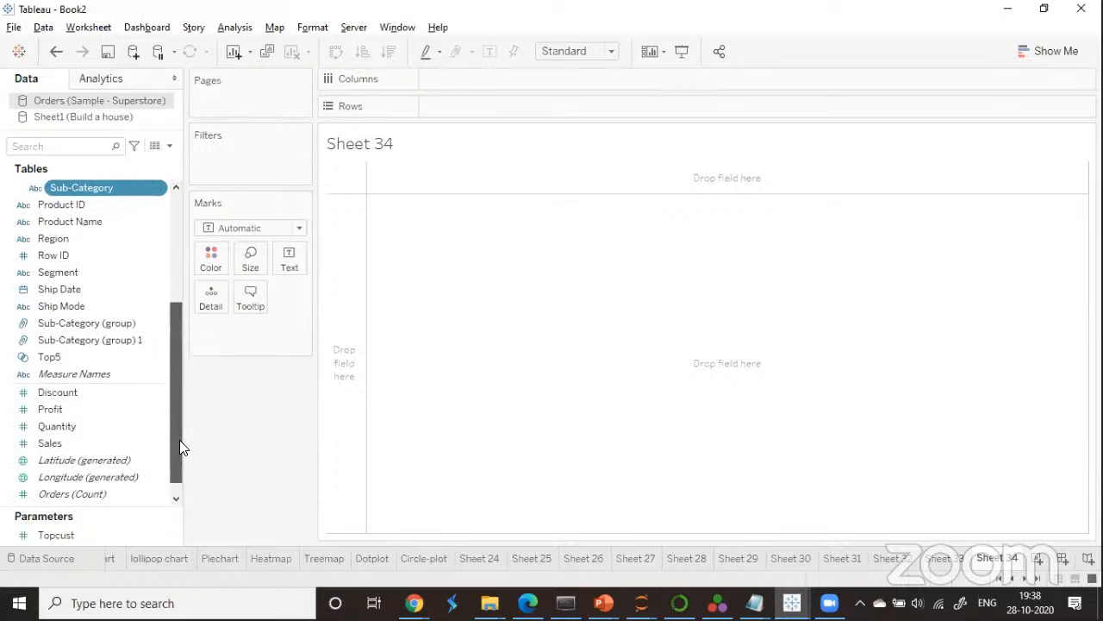
left_click_drag(86, 408, 475, 111)
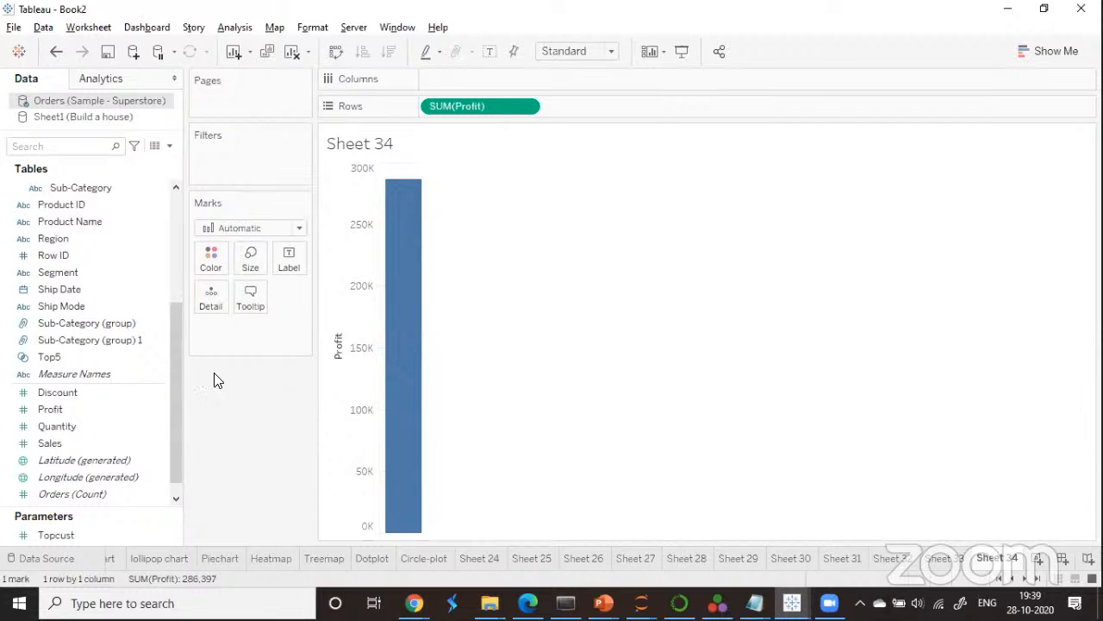
left_click_drag(177, 357, 170, 270)
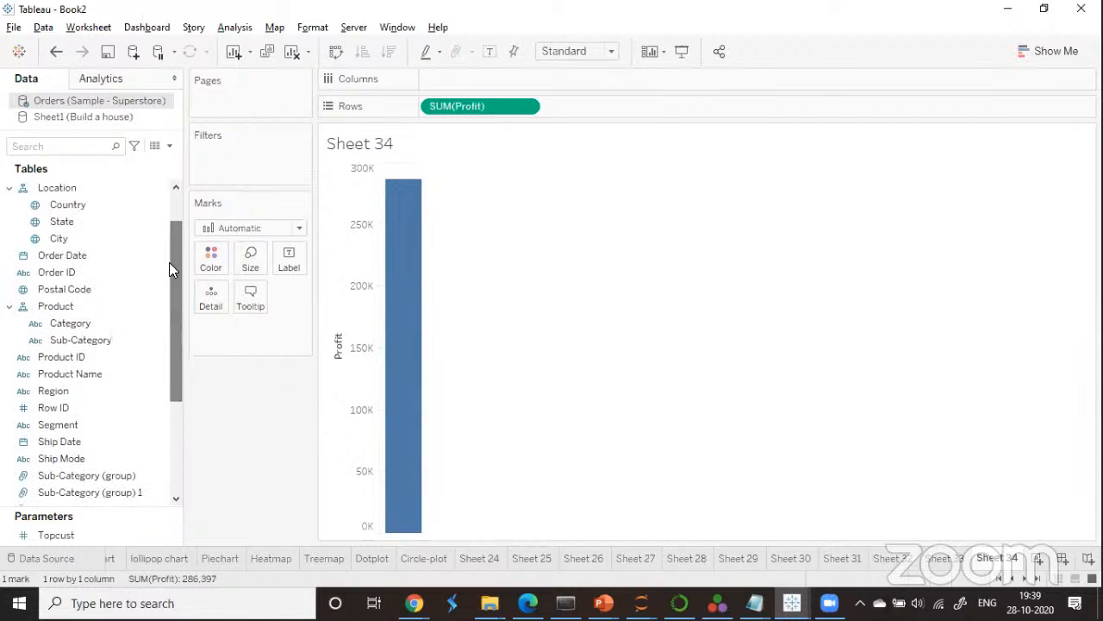
left_click_drag(92, 322, 516, 172)
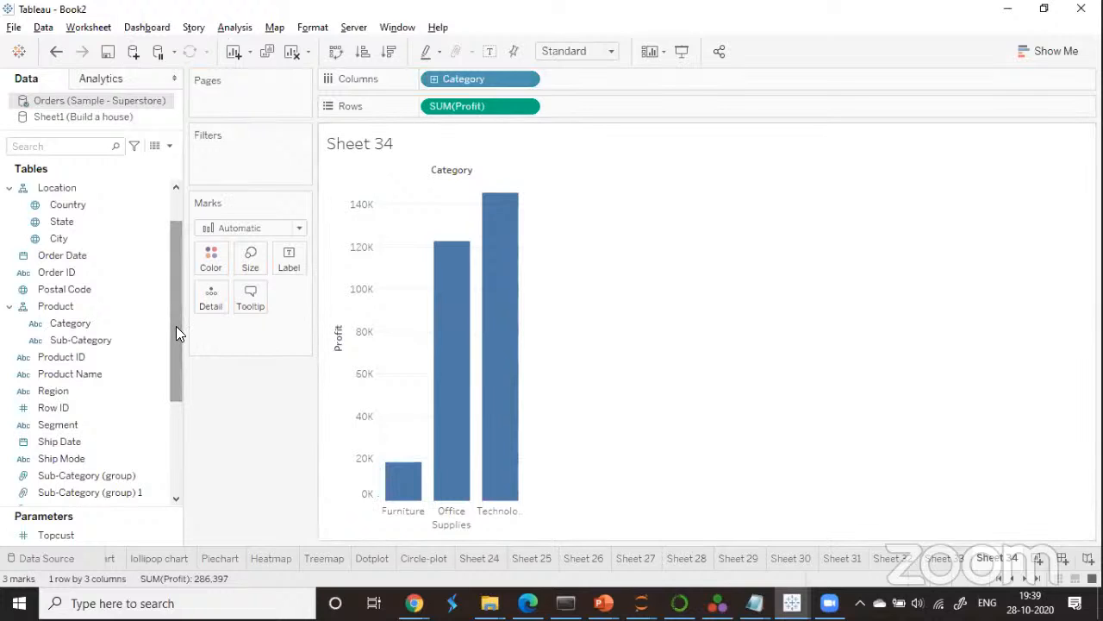
Break the profit bar chart down further by placing Sub-Category after Category on columns.
scroll(176, 326, "down", 1)
left_click_drag(94, 323, 608, 82)
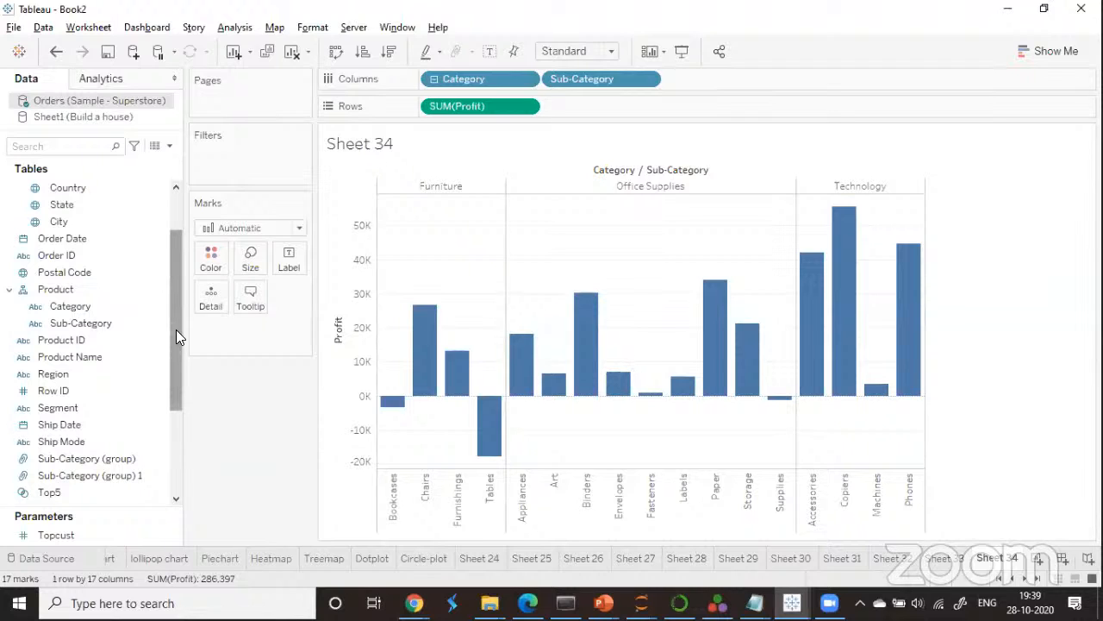
Add Category and Sub-Category from the Product hierarchy as filters, keeping all values selected in both.
left_click_drag(76, 309, 226, 162)
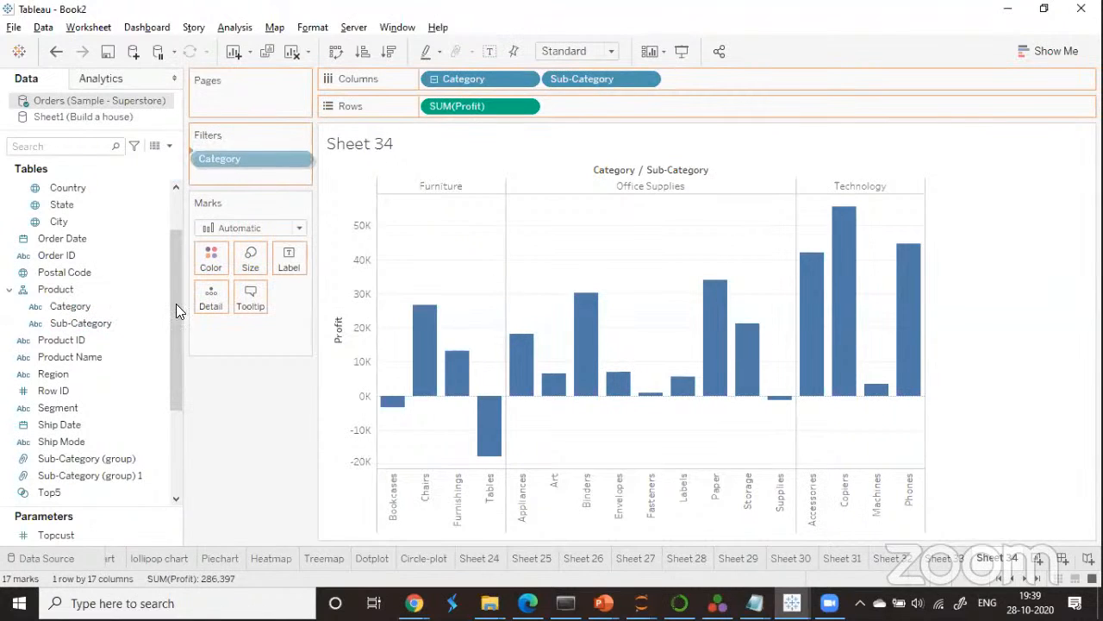
left_click(692, 499)
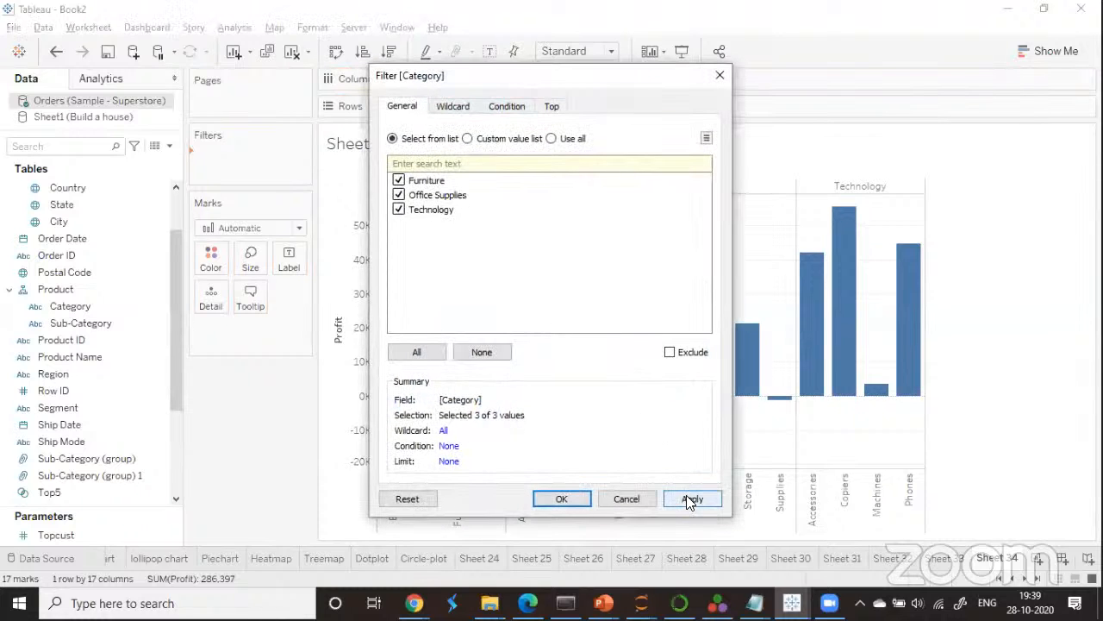
left_click(561, 498)
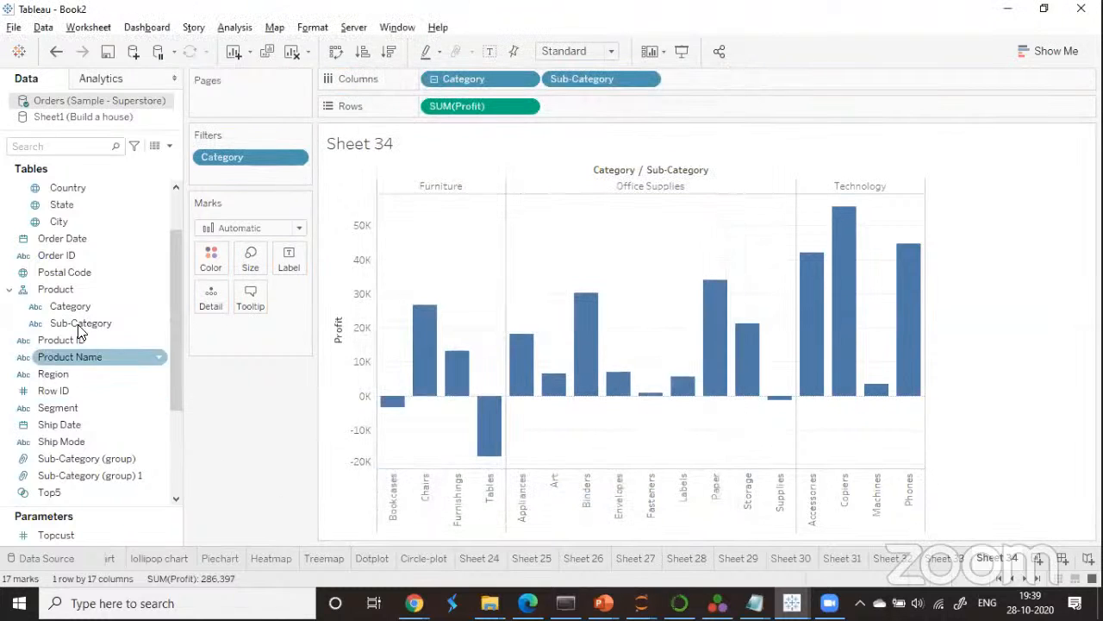
left_click_drag(81, 322, 226, 179)
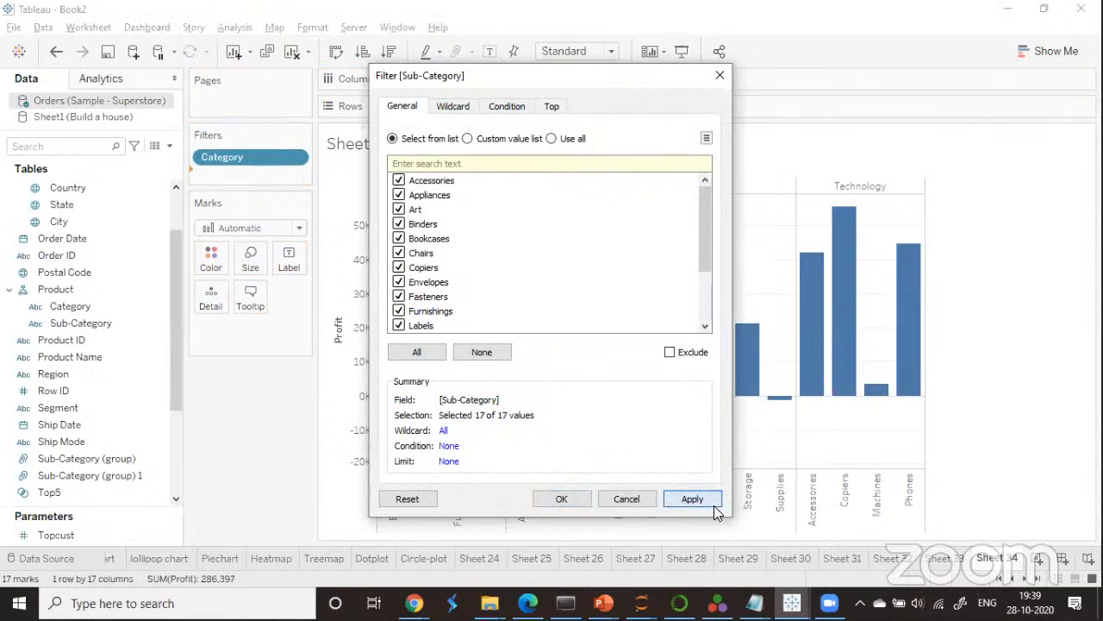
left_click(714, 505)
left_click(557, 505)
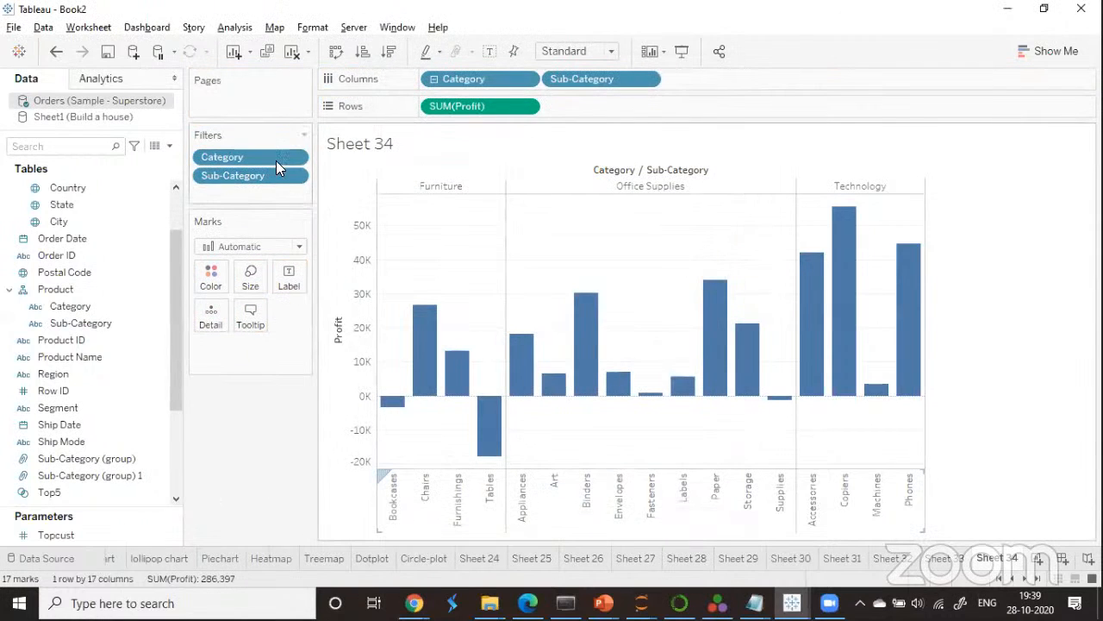
Show the Category and Sub-Category filter controls beside the chart, with Sub-Category placed beneath Category.
left_click(297, 157)
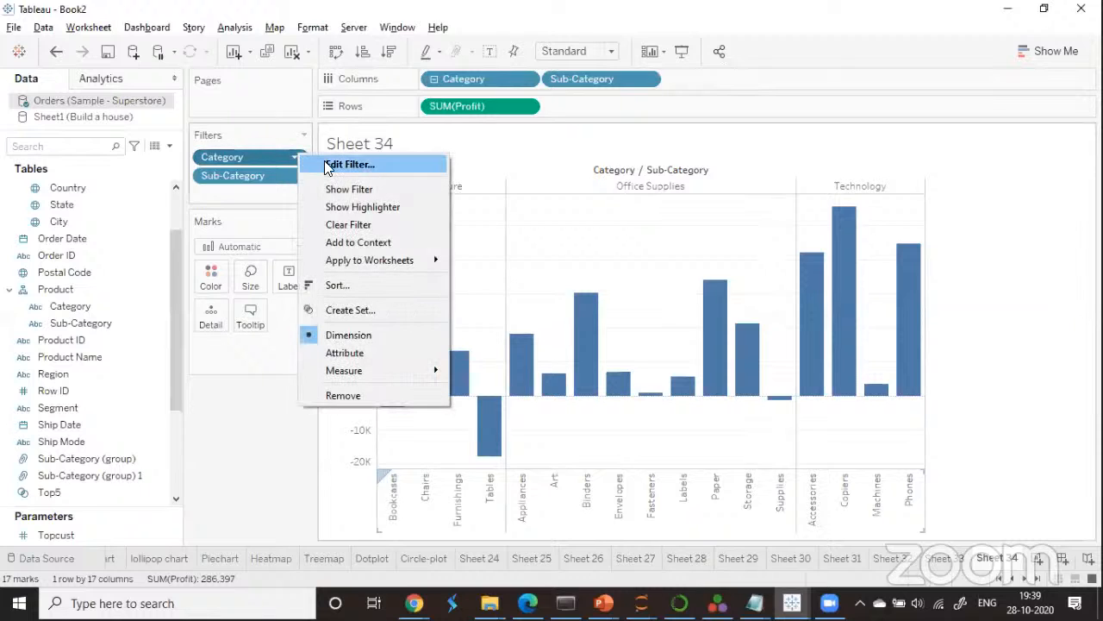
left_click(341, 188)
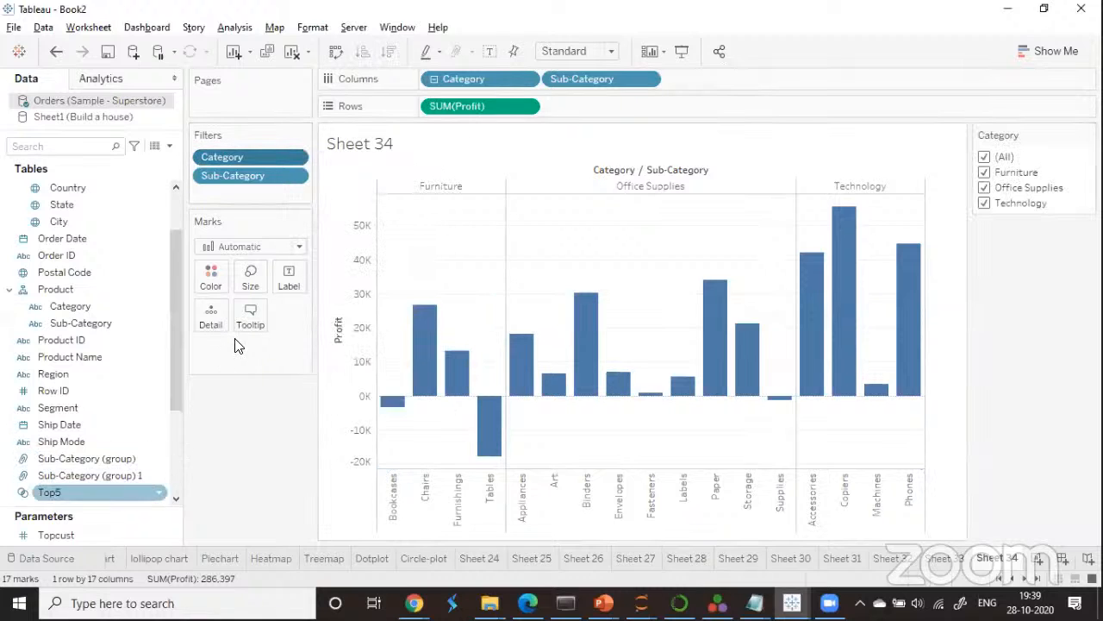
left_click(293, 177)
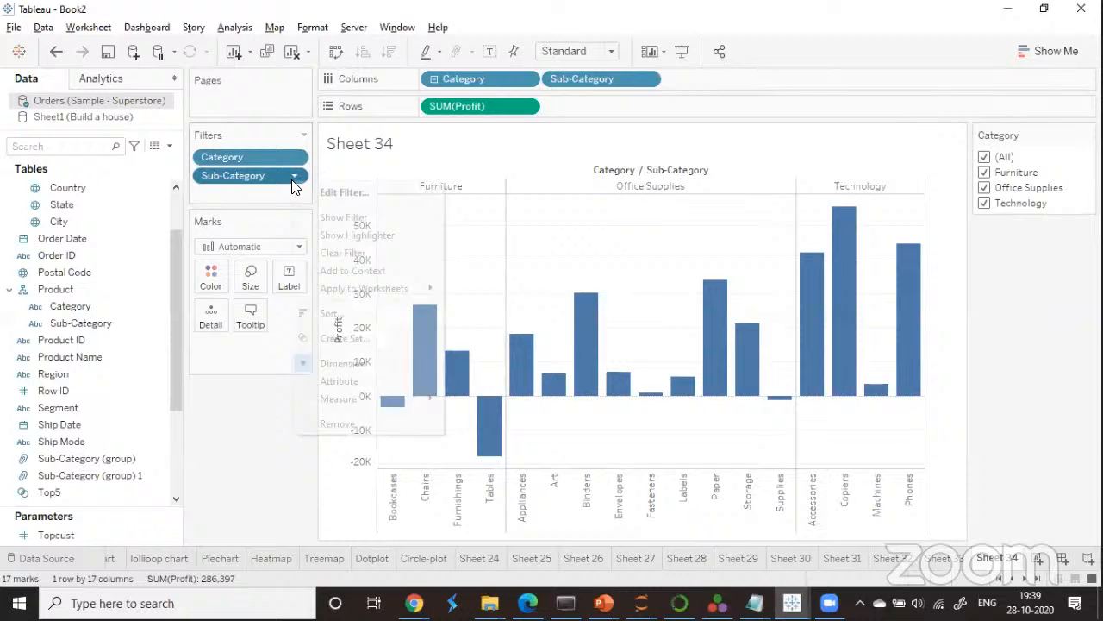
left_click(344, 218)
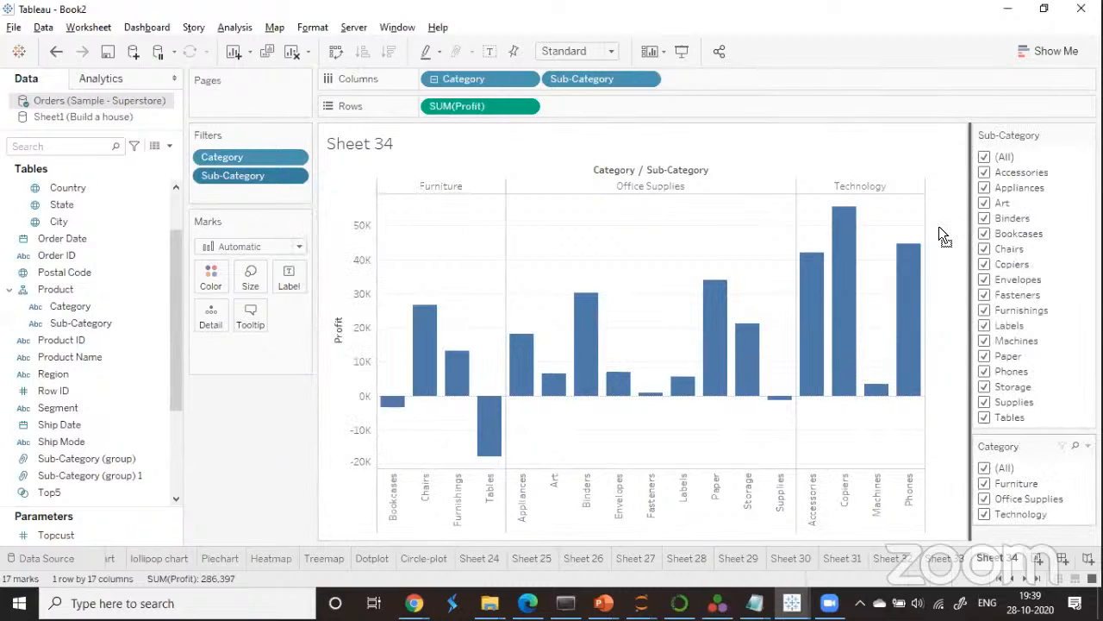
left_click_drag(1023, 136, 1069, 371)
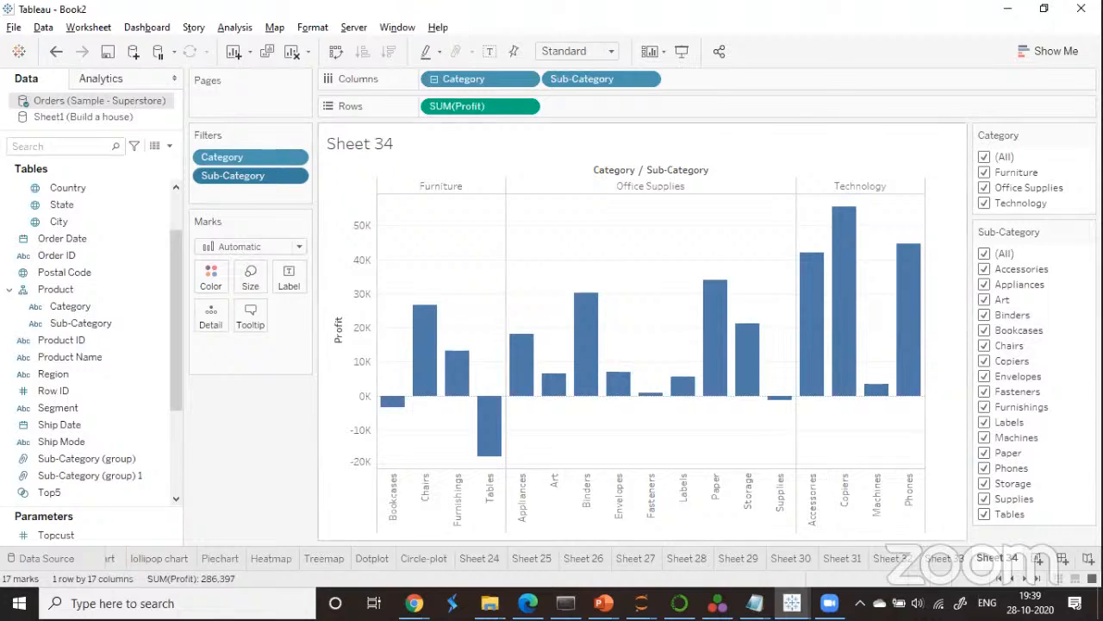
Exclude Furniture in the displayed Category filter, keeping Office Supplies and Technology selected.
left_click(983, 173)
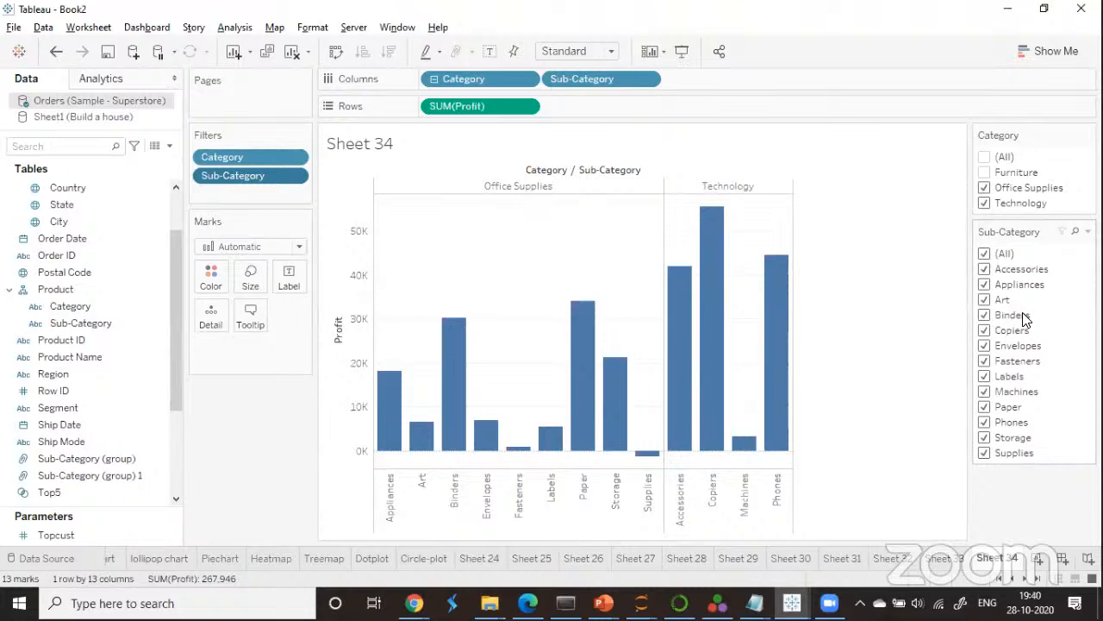
Remove Office Supplies from the Category filter so that only Technology remains selected.
left_click(983, 187)
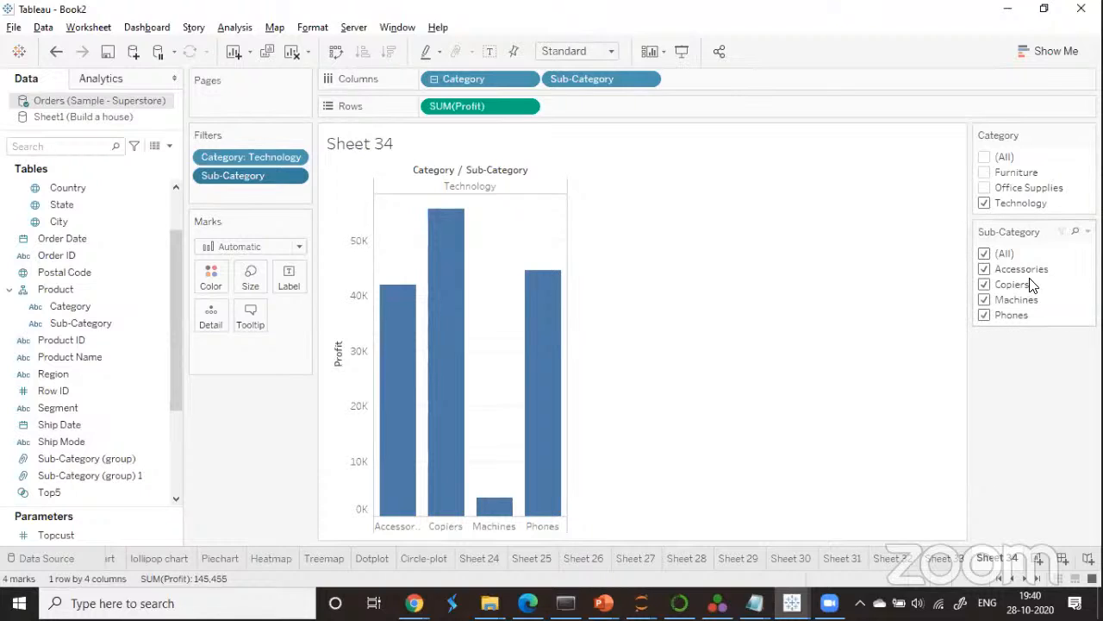
left_click(992, 233)
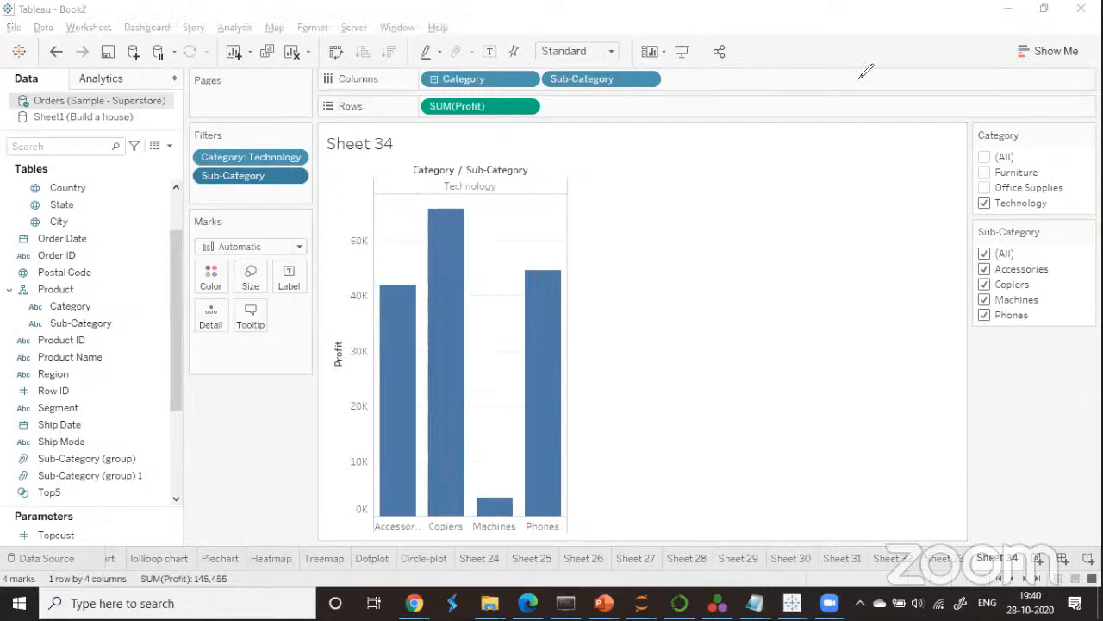
Handwrite the red notes "hierarchy", "parent child" and "only relevant values" over the empty area beside the bar chart.
mouse_move(629, 222)
left_mouse_down()
mouse_move(639, 243)
mouse_move(710, 212)
mouse_move(711, 243)
mouse_move(656, 252)
left_mouse_up()
mouse_move(616, 221)
left_mouse_down()
mouse_move(618, 255)
mouse_move(647, 254)
mouse_move(636, 270)
left_mouse_up()
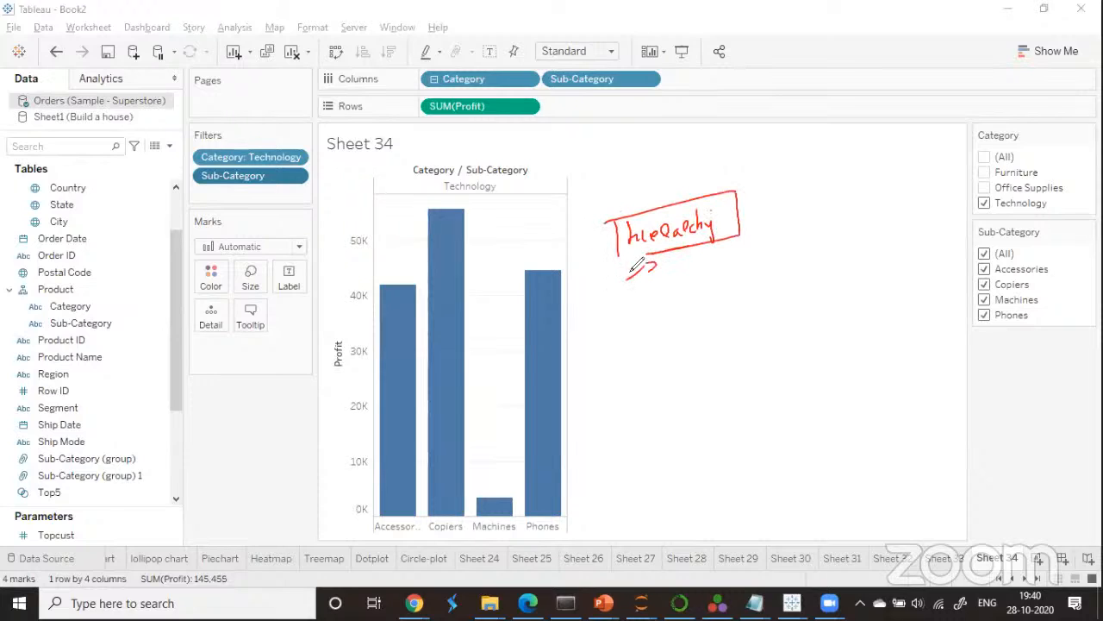
left_click_drag(859, 256, 891, 252)
mouse_move(819, 274)
left_mouse_down()
mouse_move(911, 250)
mouse_move(926, 258)
left_mouse_up()
left_click_drag(862, 291, 879, 289)
left_click_drag(814, 260, 807, 303)
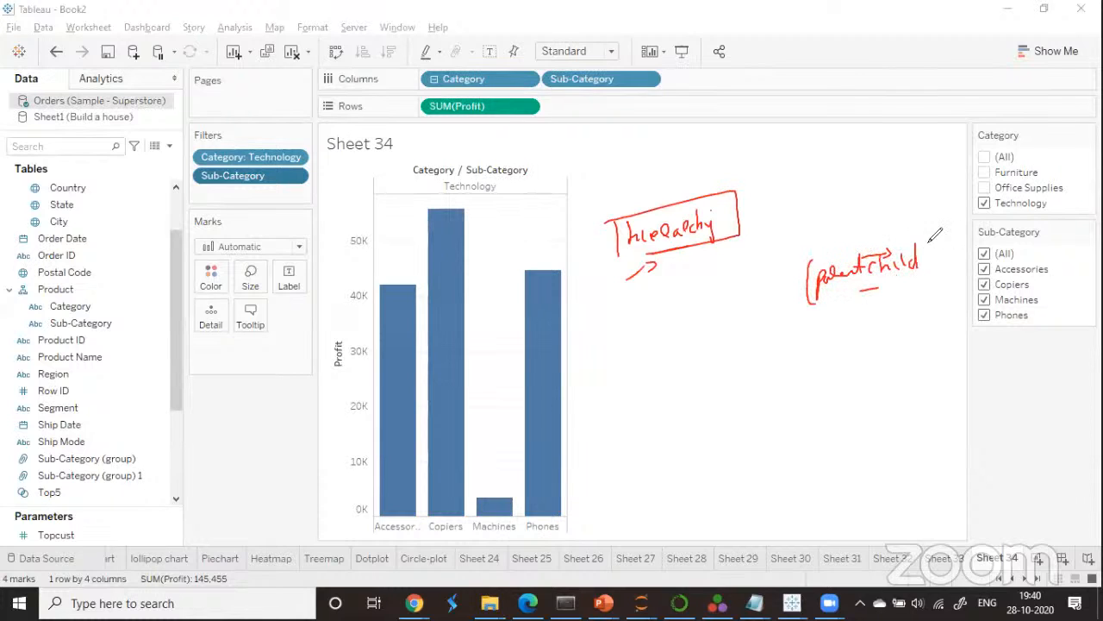
mouse_move(925, 243)
left_mouse_down()
mouse_move(929, 283)
mouse_move(910, 298)
left_mouse_up()
mouse_move(819, 336)
left_mouse_down()
mouse_move(893, 327)
mouse_move(931, 307)
left_mouse_up()
left_click_drag(879, 338, 949, 350)
mouse_move(816, 324)
left_mouse_down()
mouse_move(803, 329)
mouse_move(813, 355)
left_mouse_up()
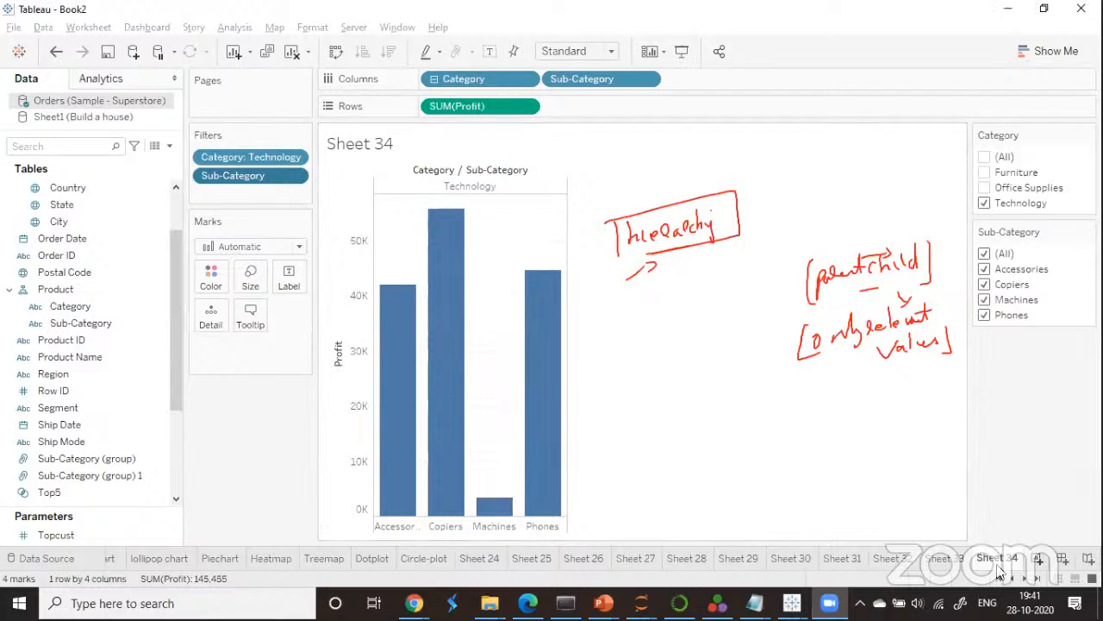
Create a new worksheet and build a horizontal bar chart with Profit on Columns and Sub-Category on Rows.
left_click(1037, 561)
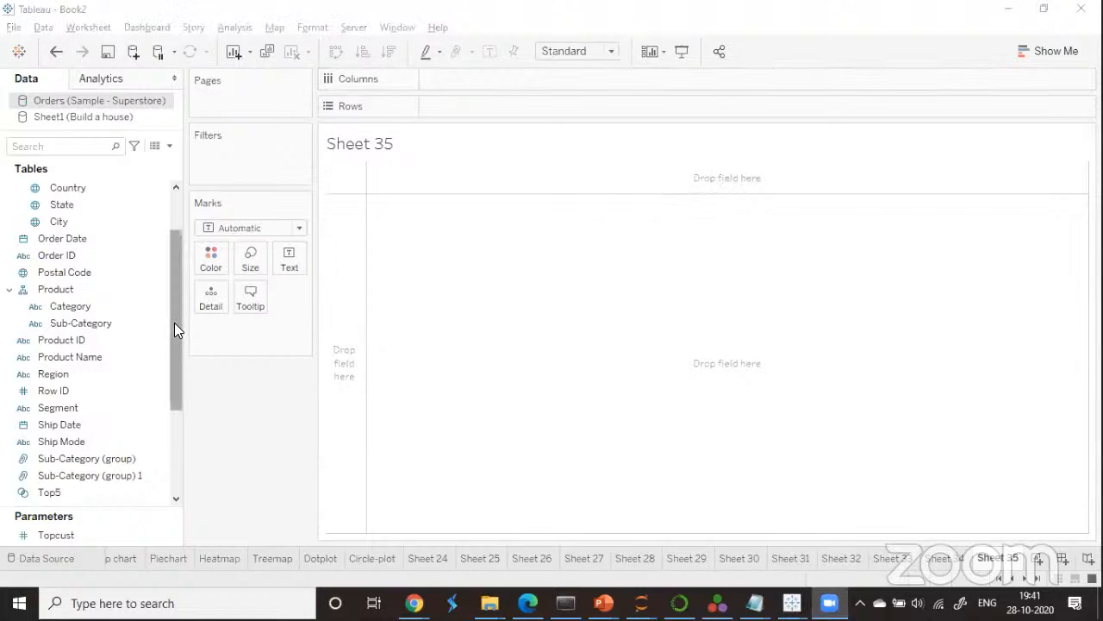
left_click_drag(175, 323, 171, 393)
left_click_drag(53, 392, 462, 81)
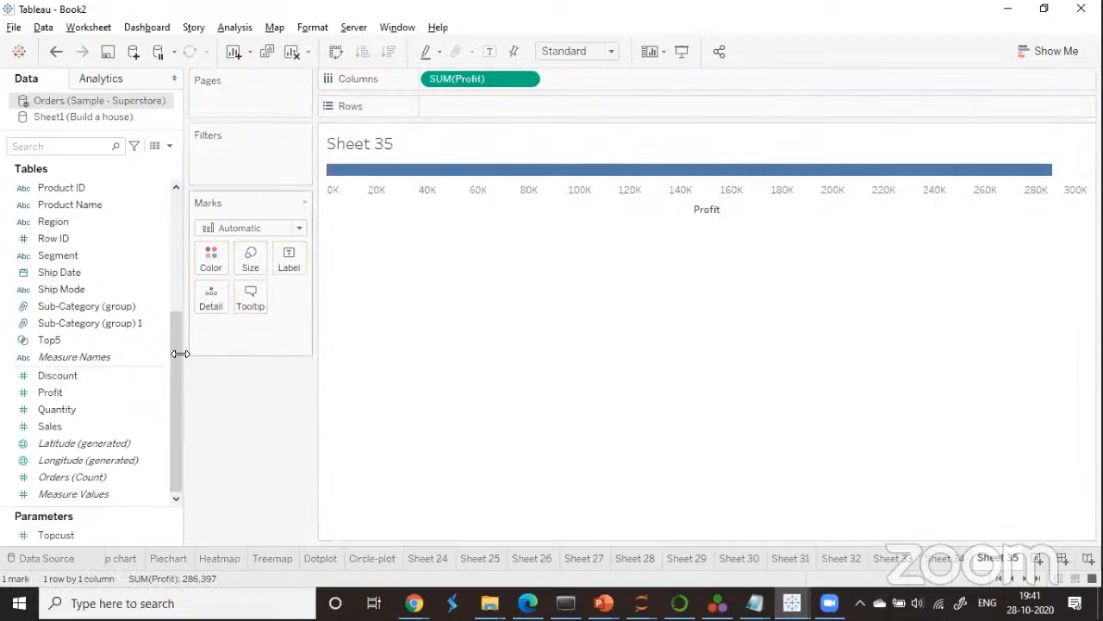
left_click_drag(180, 353, 176, 265)
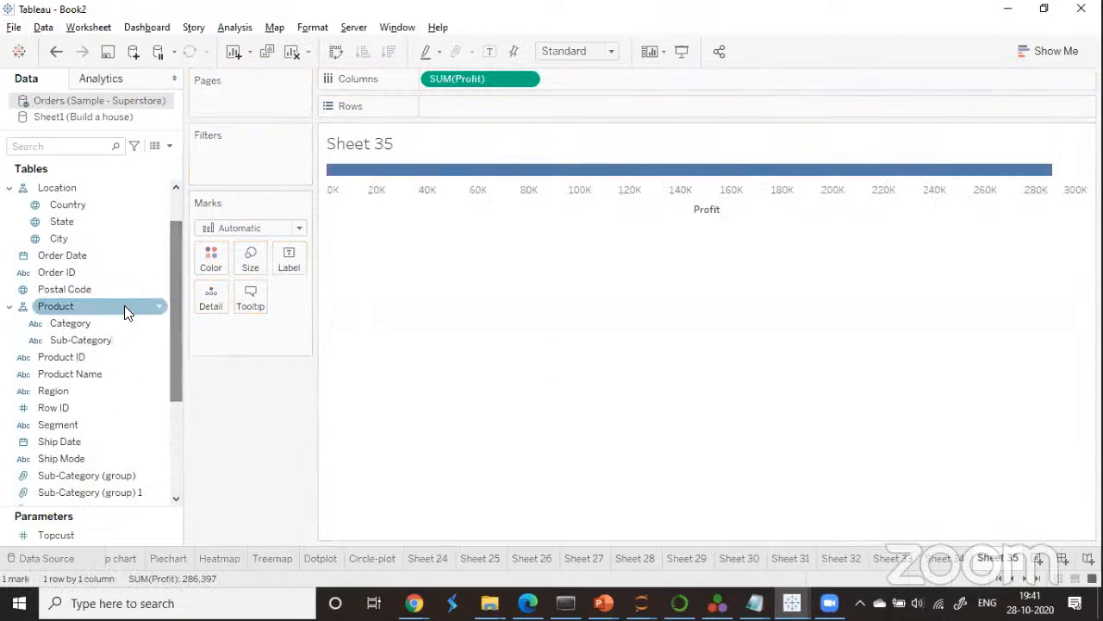
left_click_drag(82, 339, 481, 110)
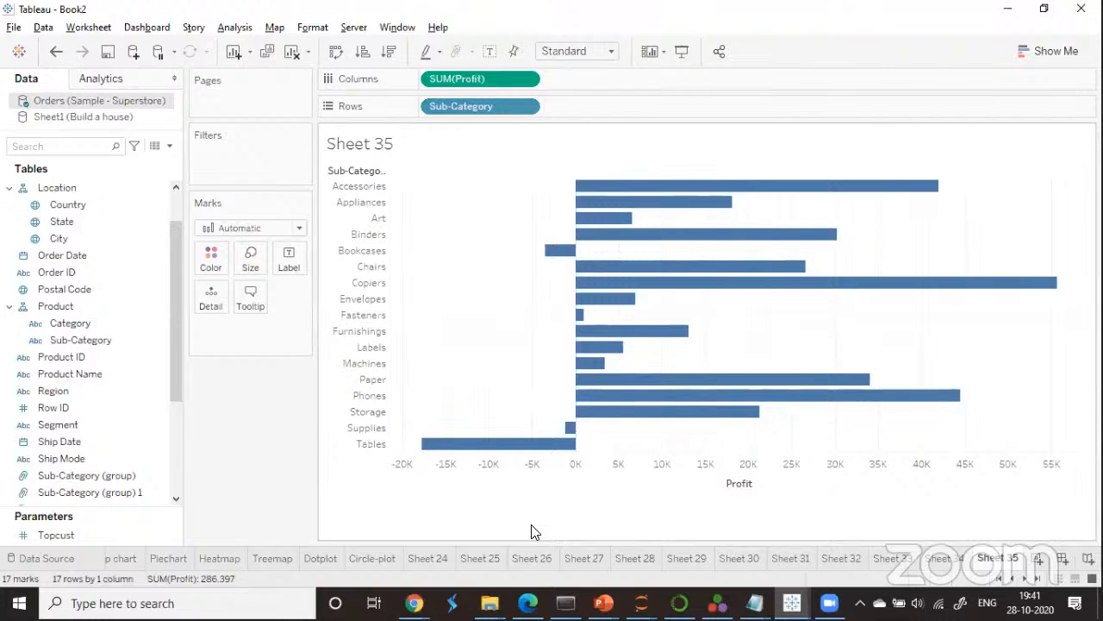
Group the negative-profit bars Tables, Supplies and Bookcases, and clear the selection.
left_click(529, 441)
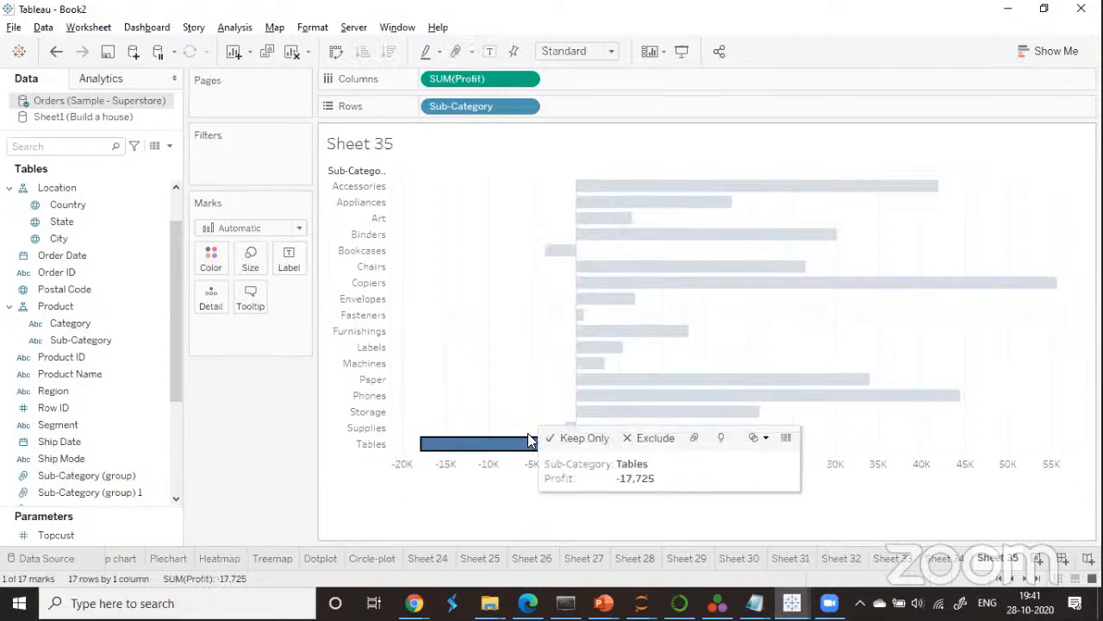
left_click(569, 428, "ctrl")
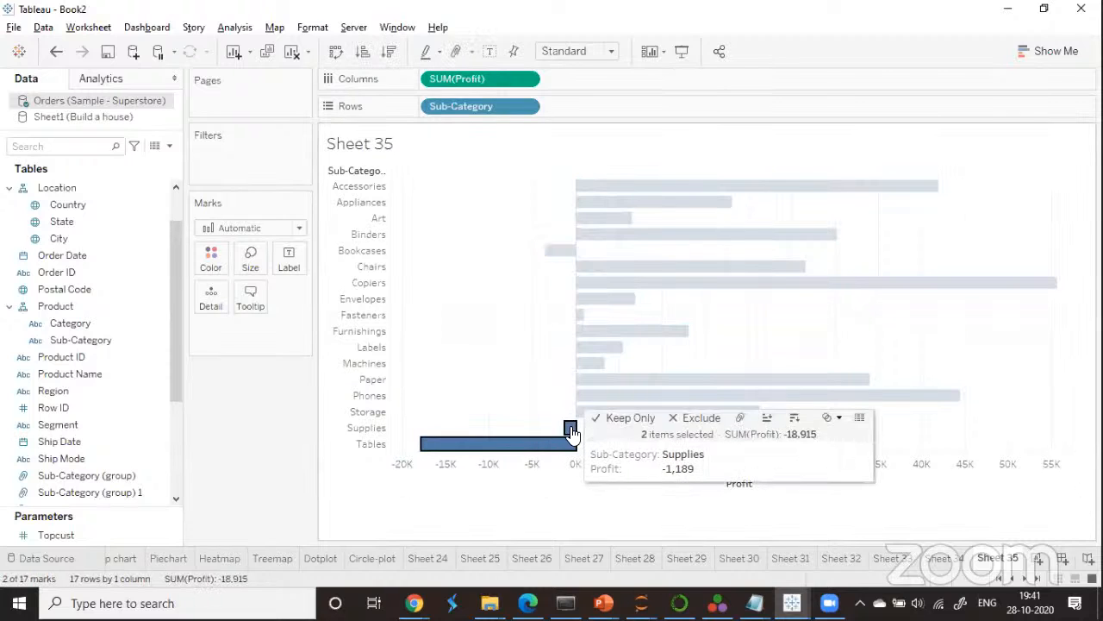
left_click(551, 256, "ctrl")
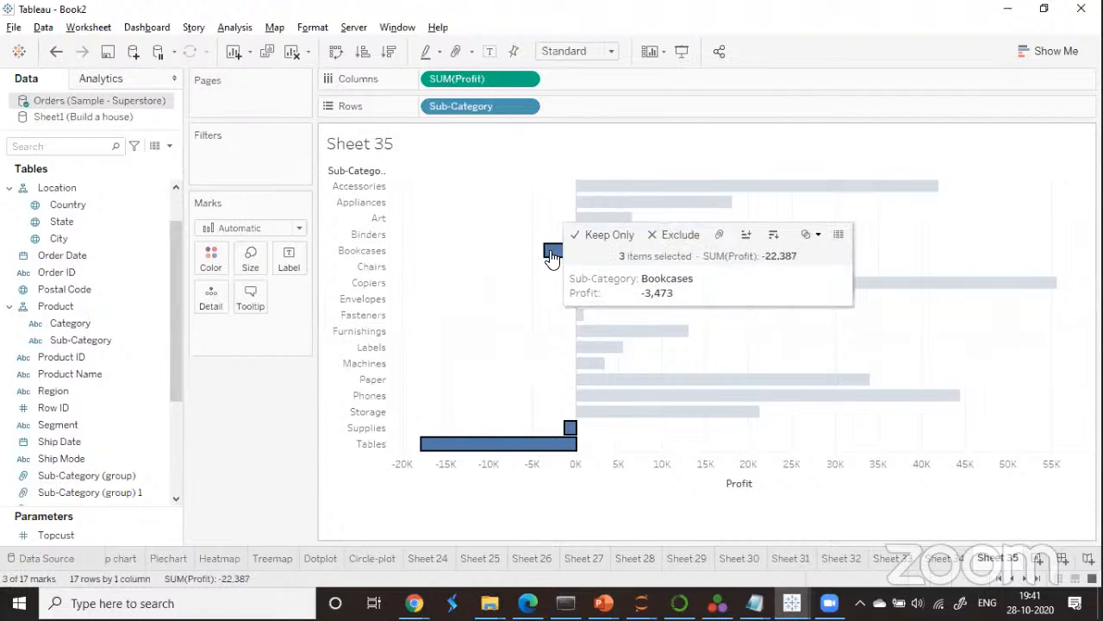
left_click(728, 236)
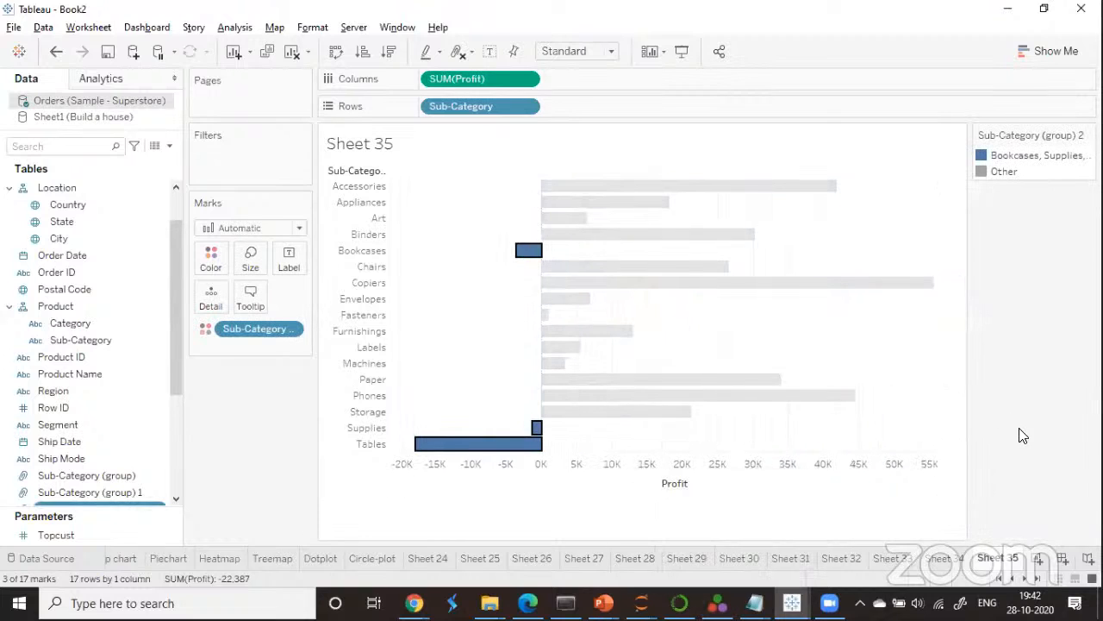
left_click(1019, 436)
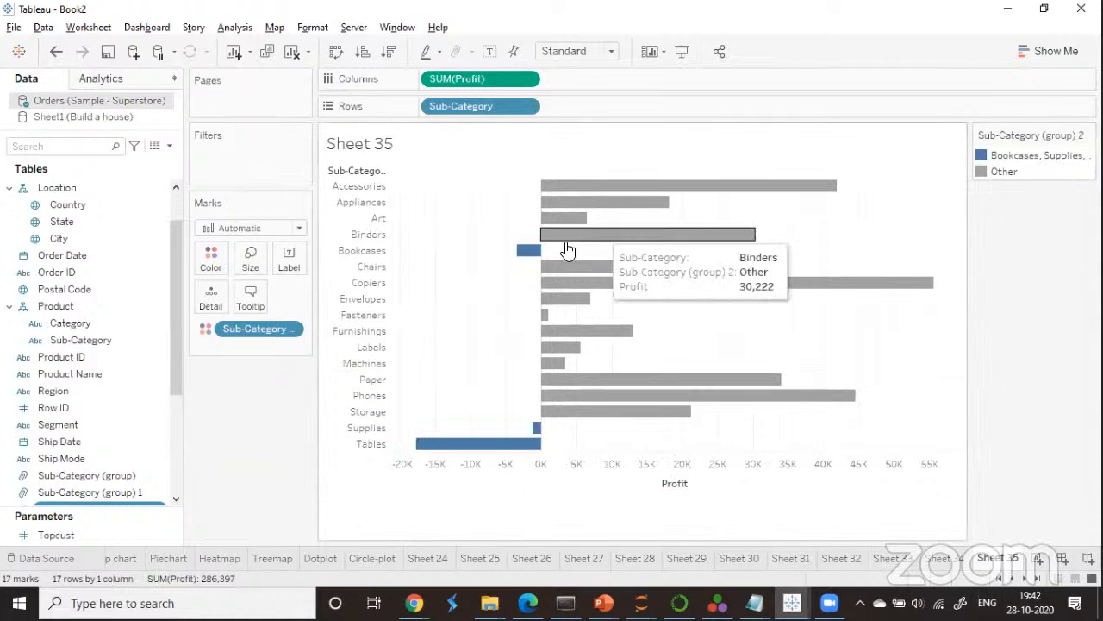
Set the alias of the Bookcases, Supplies, Tables group in the color legend to NegativeProfits.
mouse_move(528, 256)
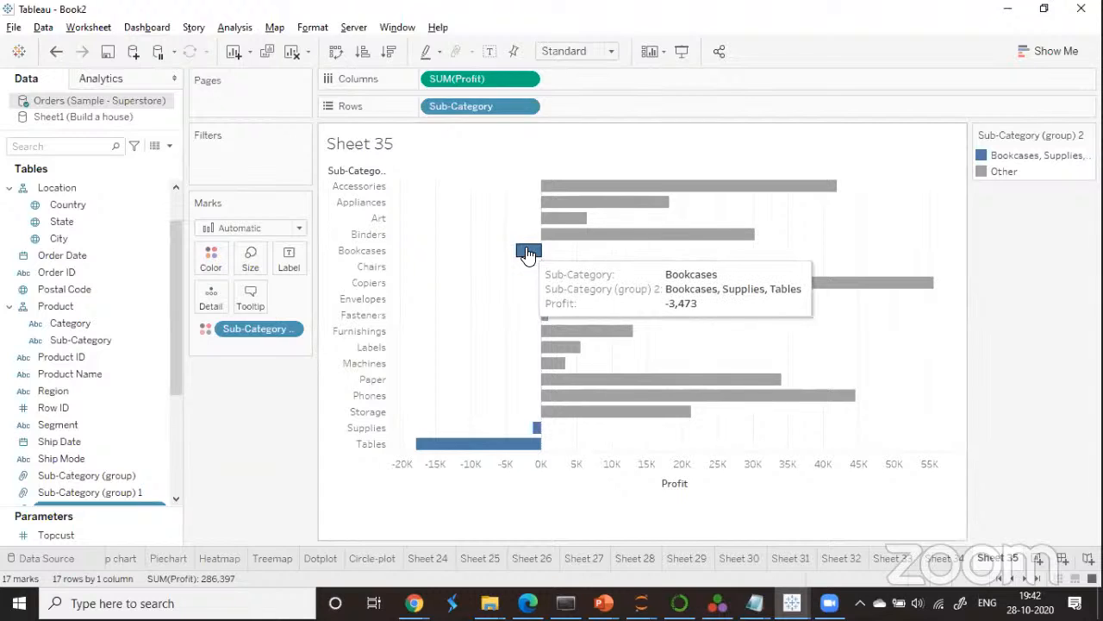
right_click(1035, 167)
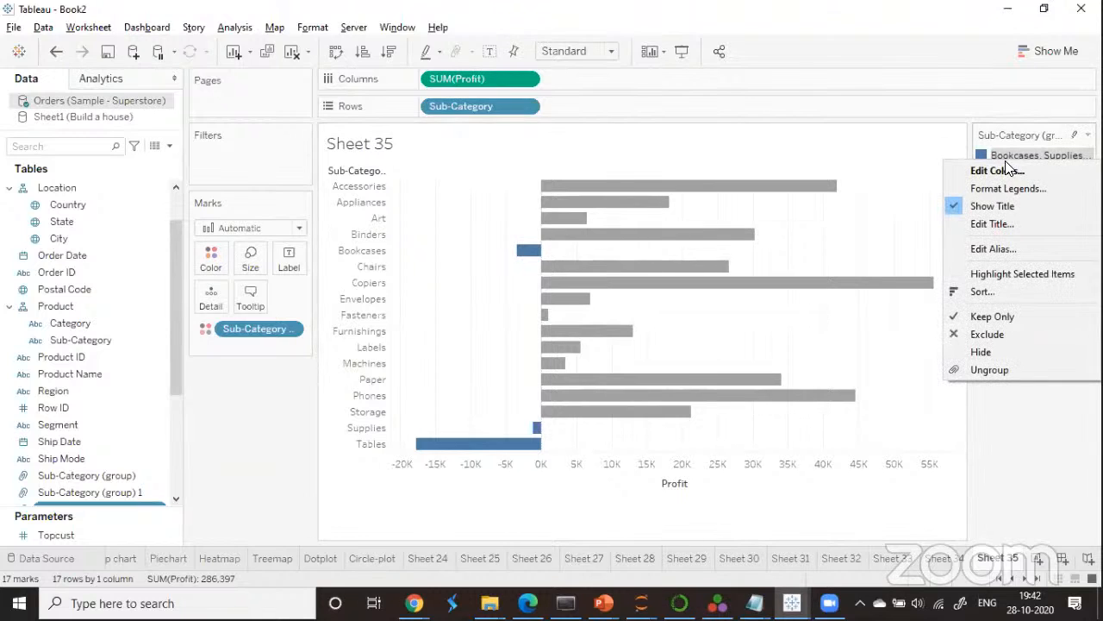
left_click(993, 249)
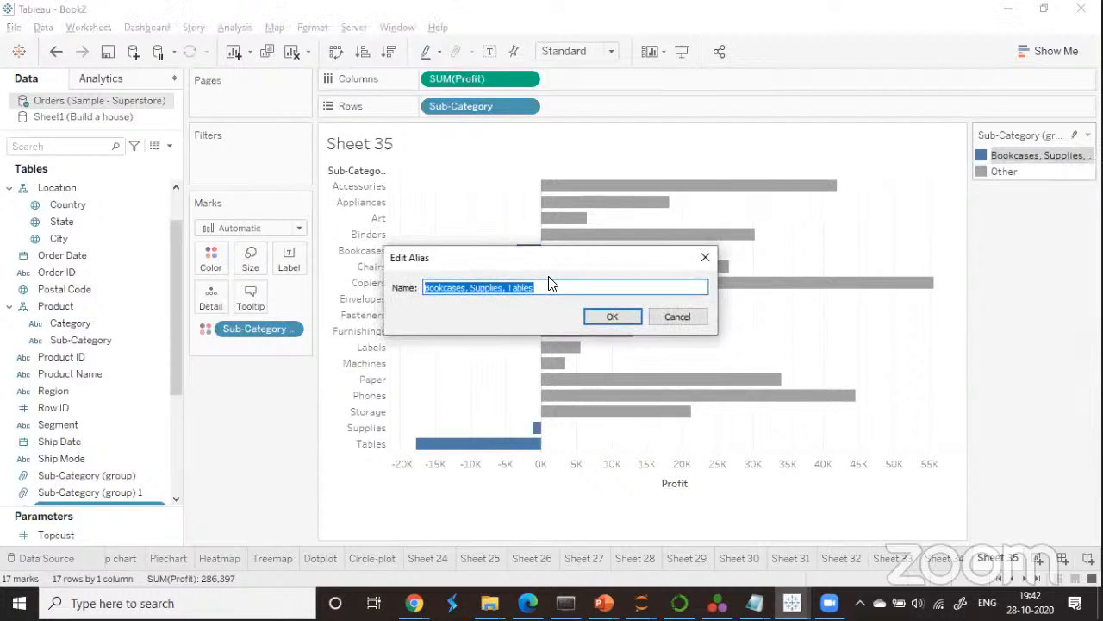
key("BackSpace")
type("N")
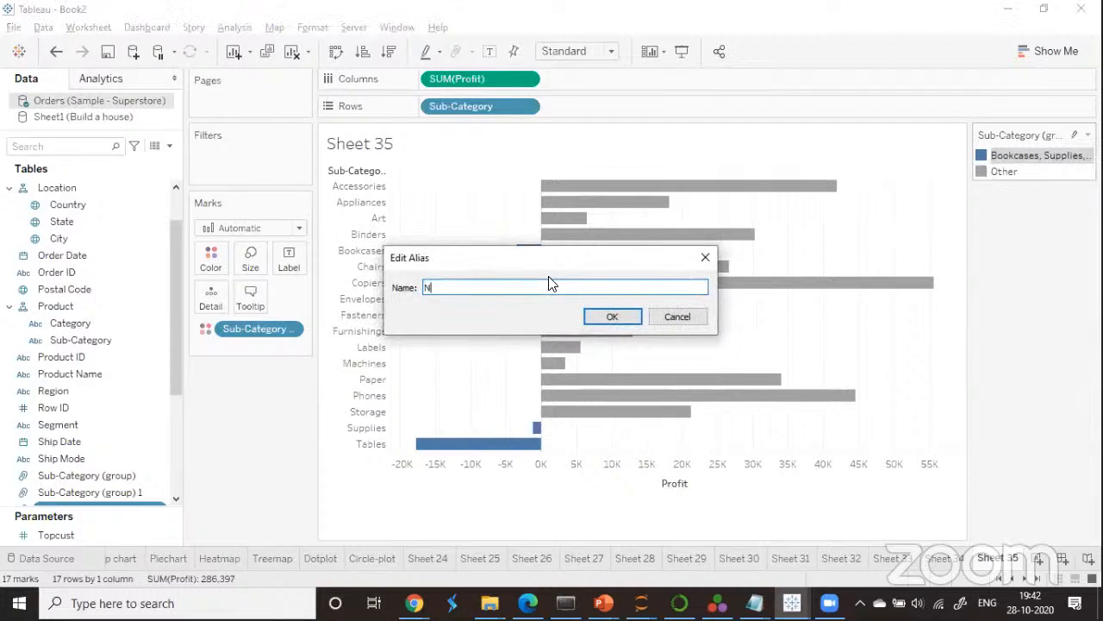
type("egativeProfits")
left_click(595, 317)
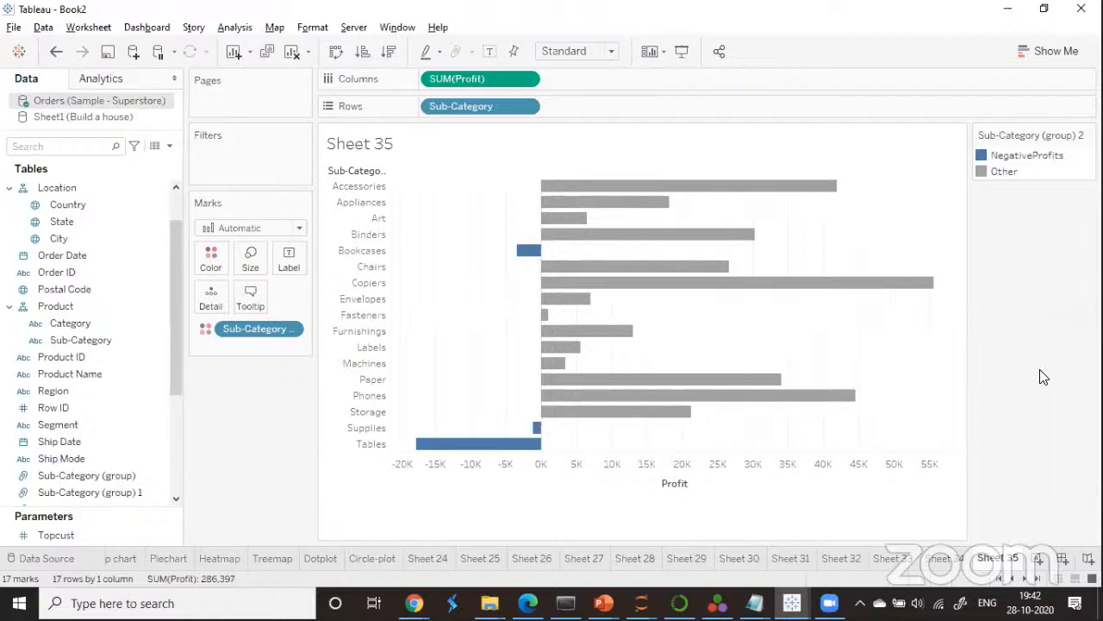
Group the low-profit bars Machines, Labels, Fasteners and Art.
left_click(552, 362)
left_click(550, 347, "ctrl")
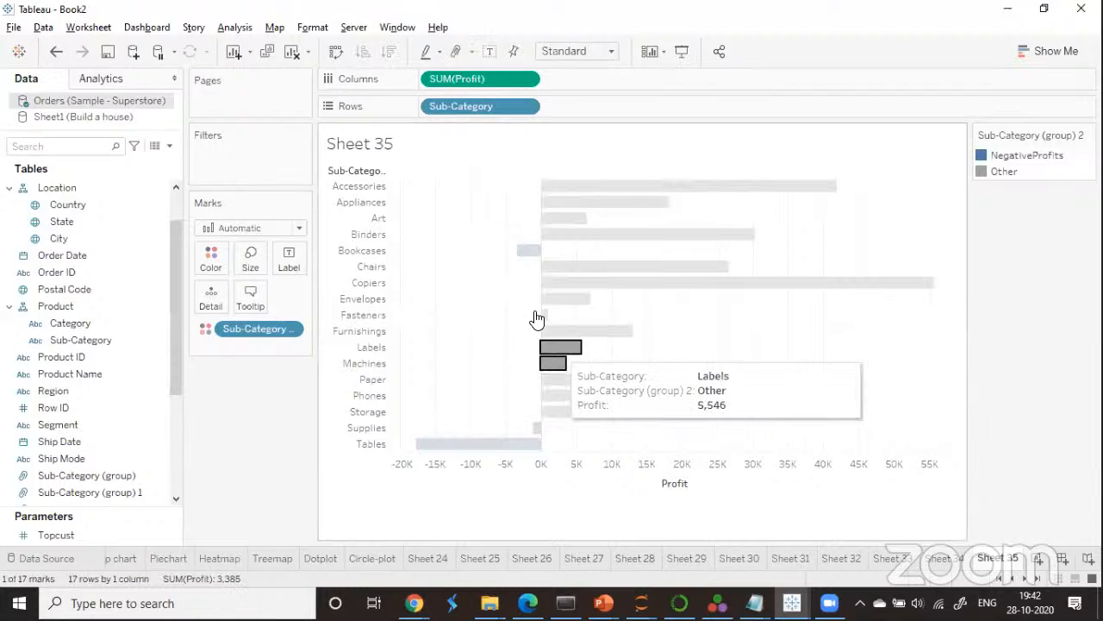
left_click(544, 315, "ctrl")
left_click(561, 218, "ctrl")
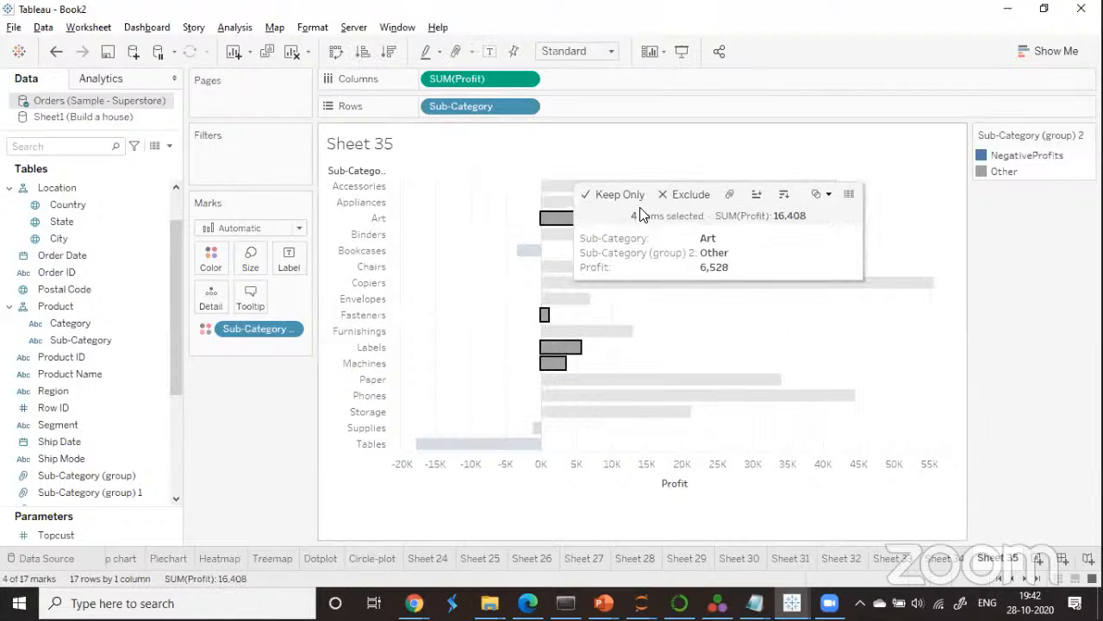
left_click(729, 198)
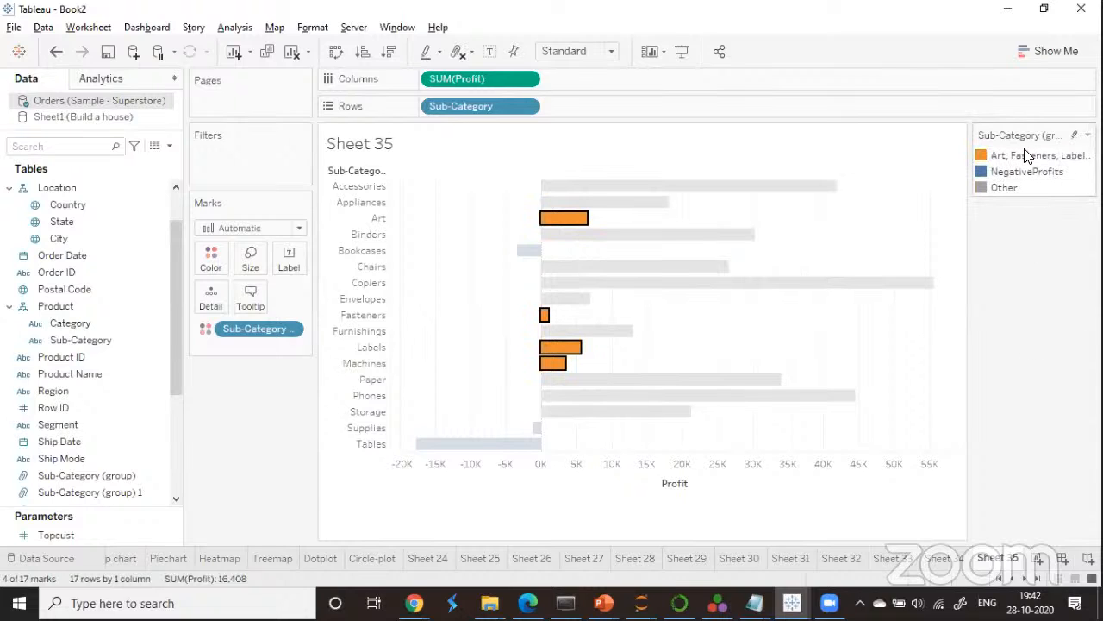
Set the alias of the new orange group in the color legend to LessProfits.
right_click(1024, 156)
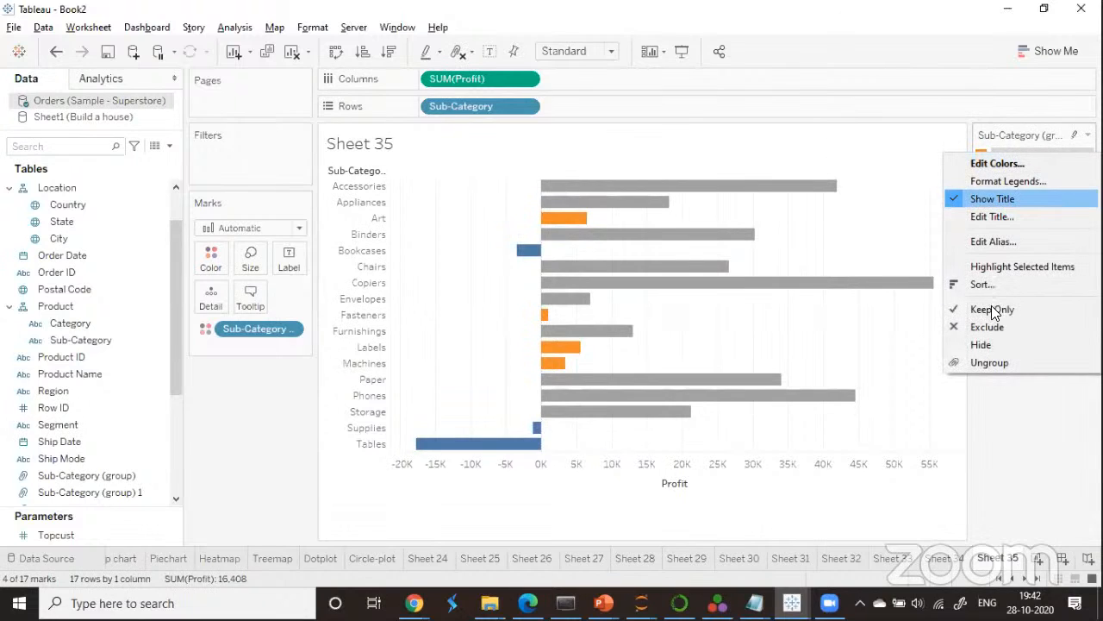
left_click(997, 241)
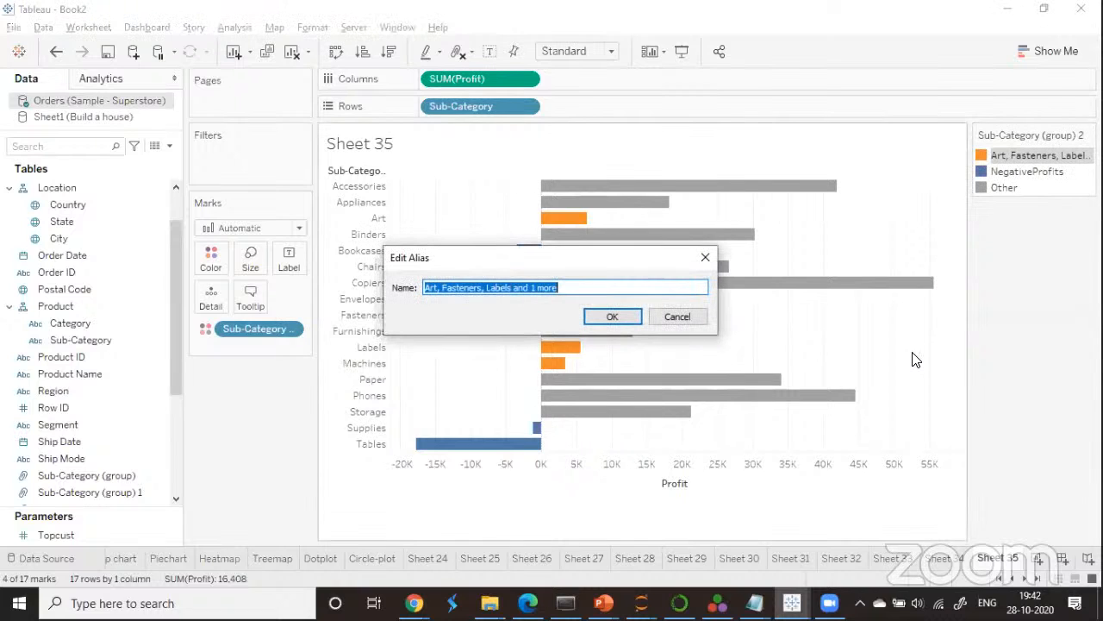
type("Less")
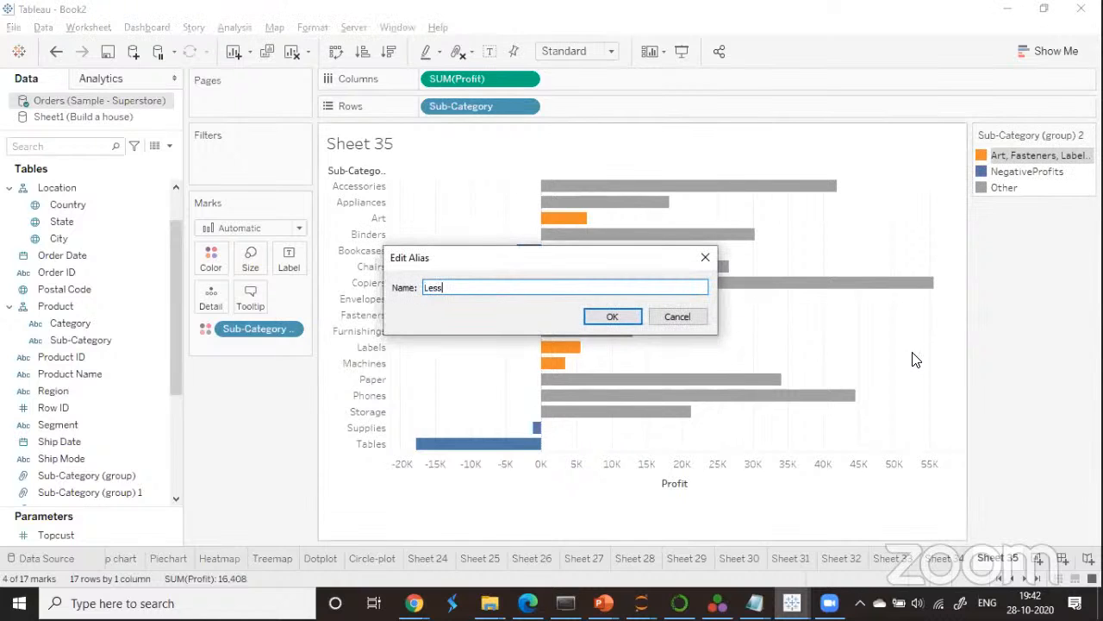
type("Profits")
left_click(597, 316)
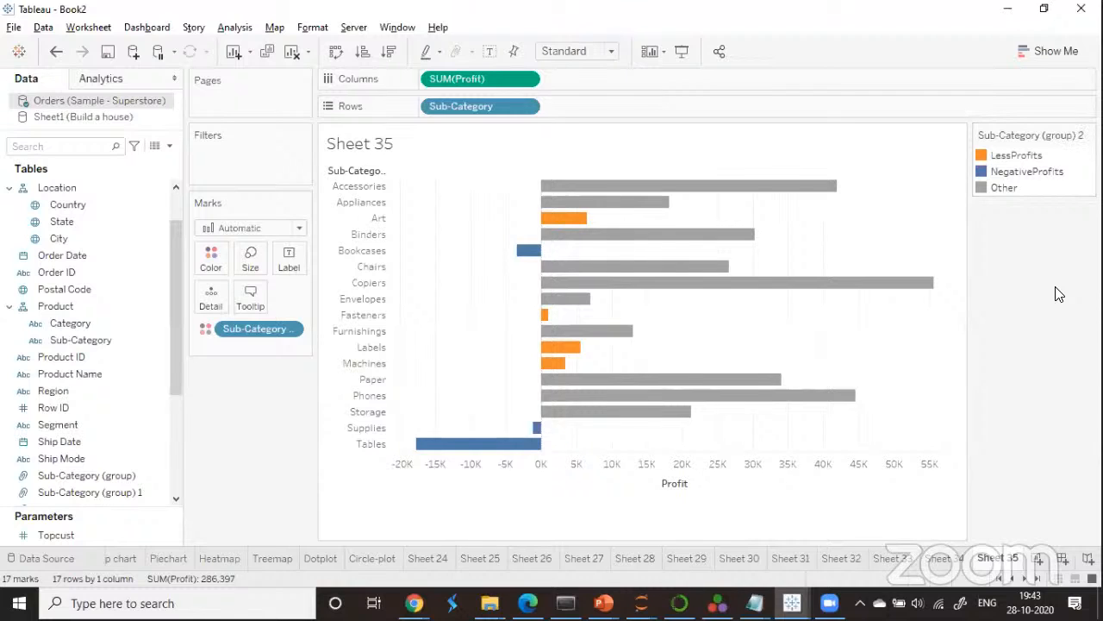
Set the alias of the Other group in the color legend to HighProfits.
right_click(1000, 185)
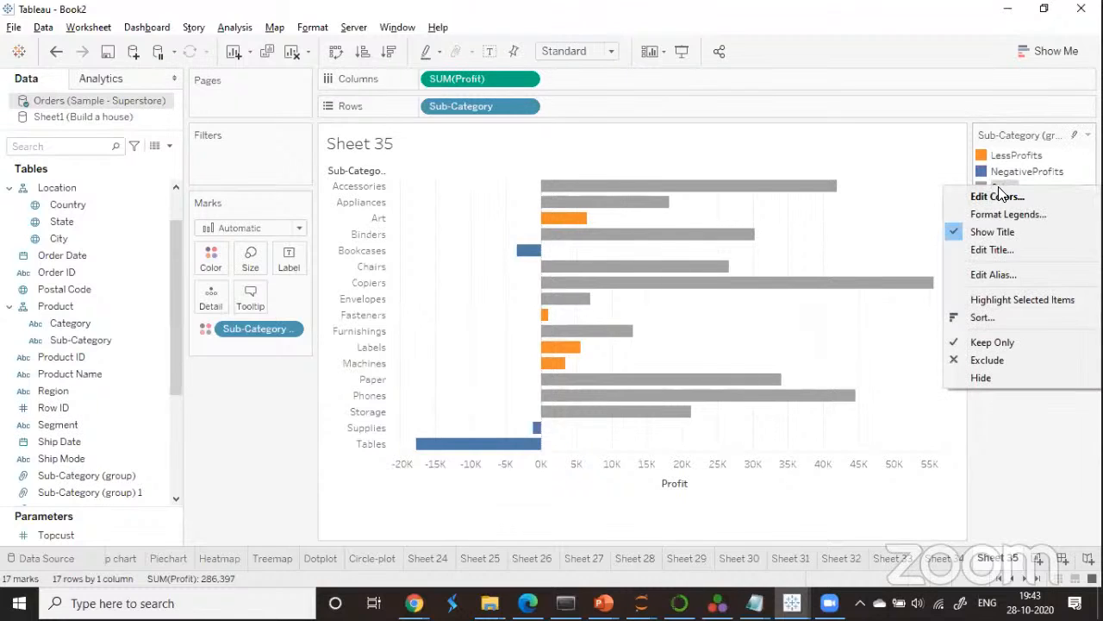
left_click(991, 274)
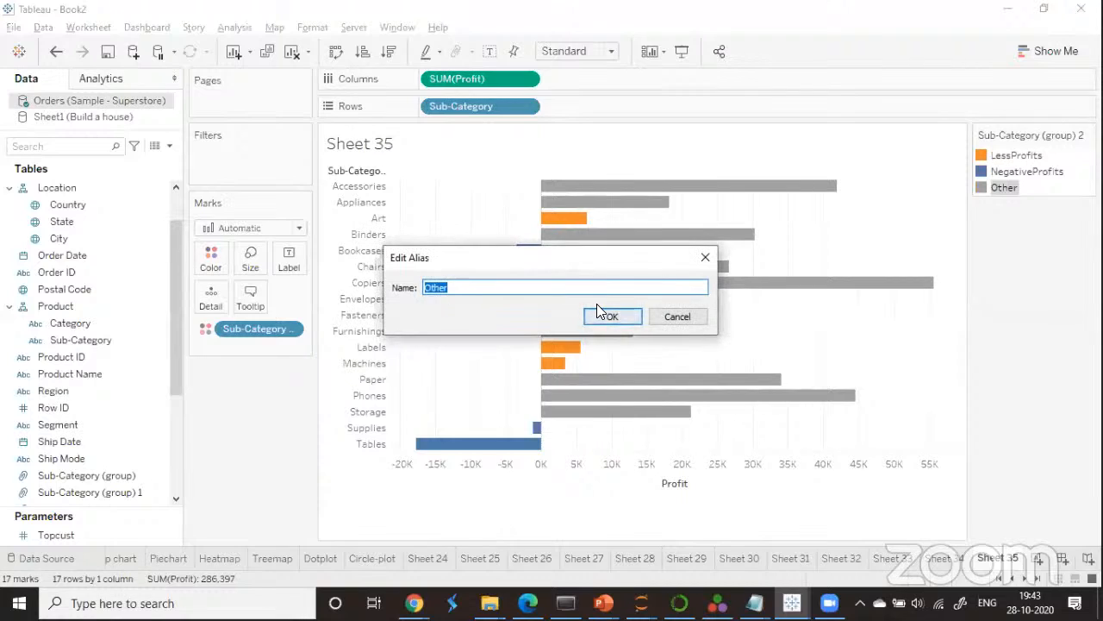
key("BackSpace")
type("HighProfits")
left_click(608, 322)
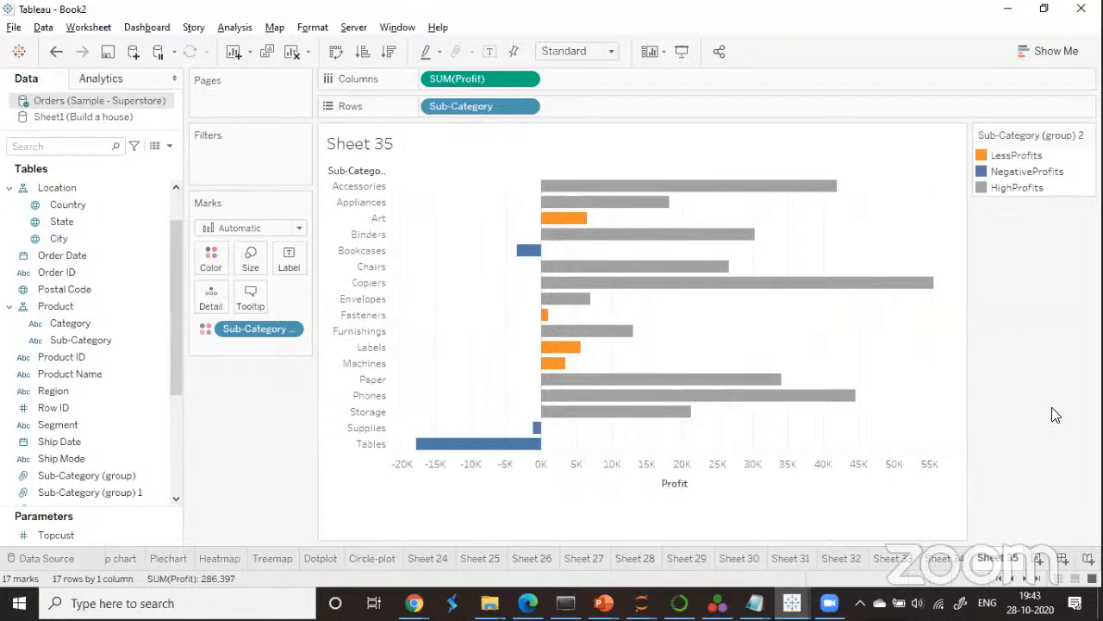
Add another worksheet and plot Profit on Columns against Sub-Category on Rows as a bar chart.
left_click(1038, 560)
left_click_drag(178, 372, 158, 474)
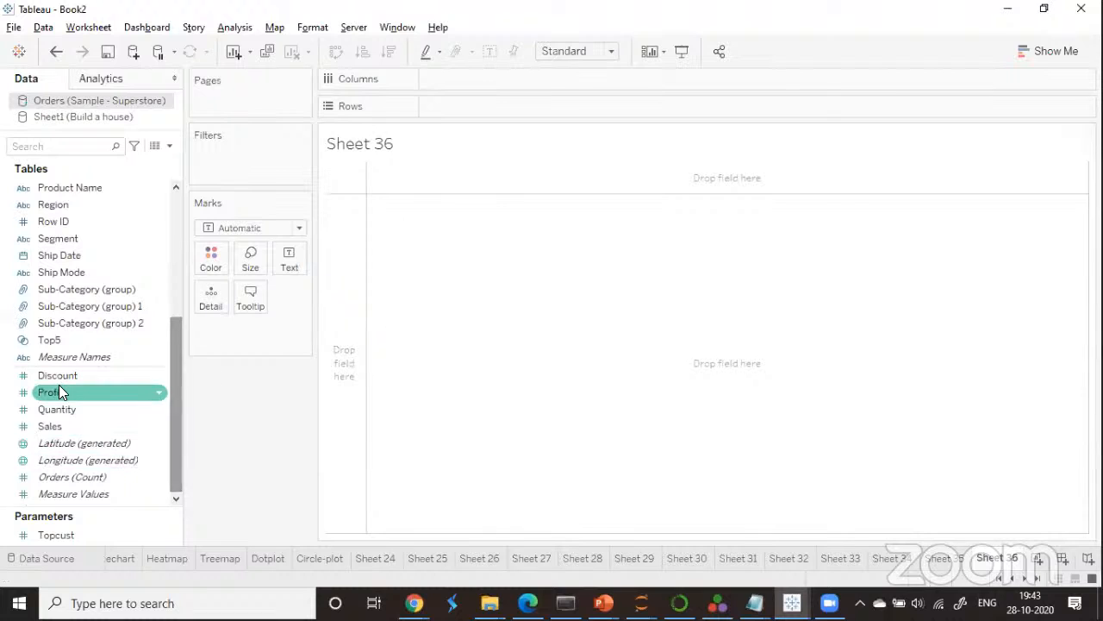
left_click_drag(58, 392, 461, 79)
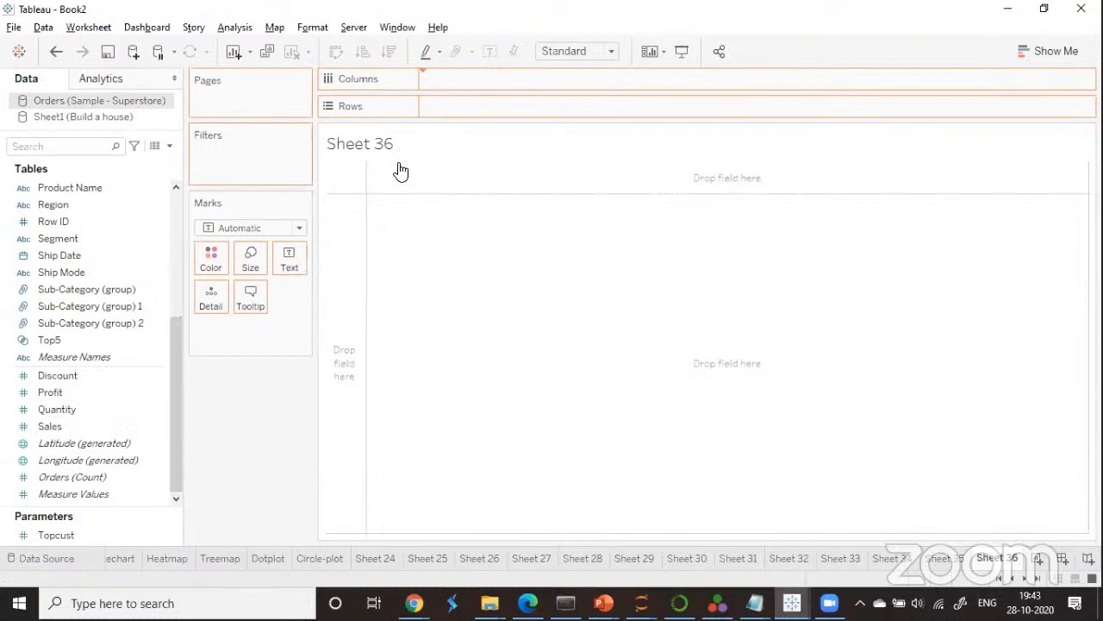
left_click_drag(176, 332, 165, 247)
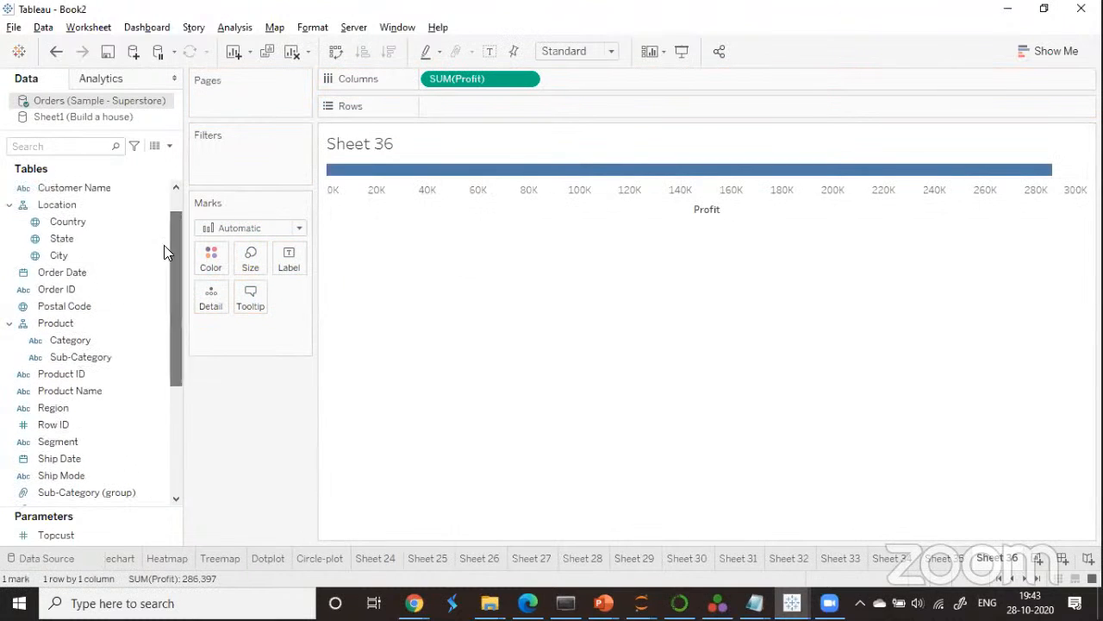
left_click_drag(112, 357, 489, 114)
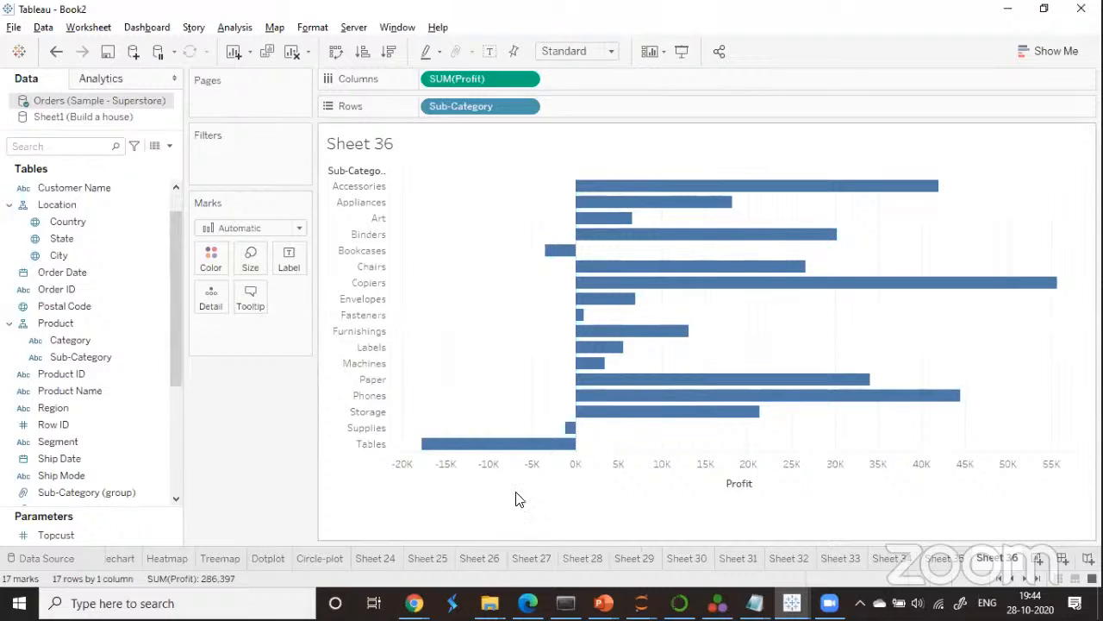
Group the Tables, Supplies and Bookcases row headers of the Sub-Category chart.
left_click(373, 442)
left_click(371, 428, "ctrl")
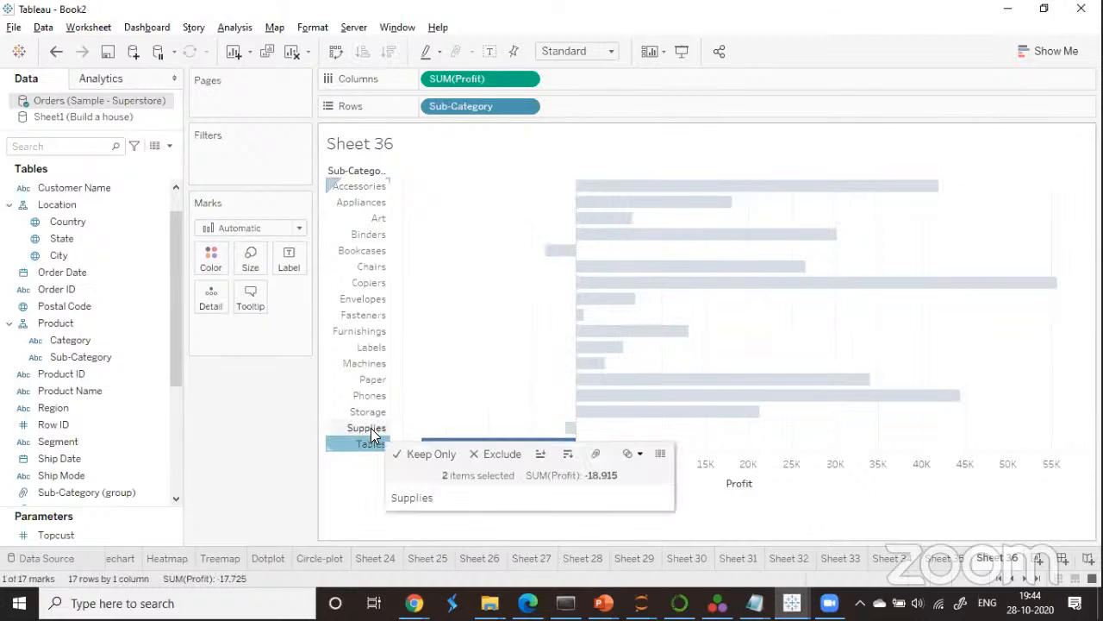
left_click(360, 252, "ctrl")
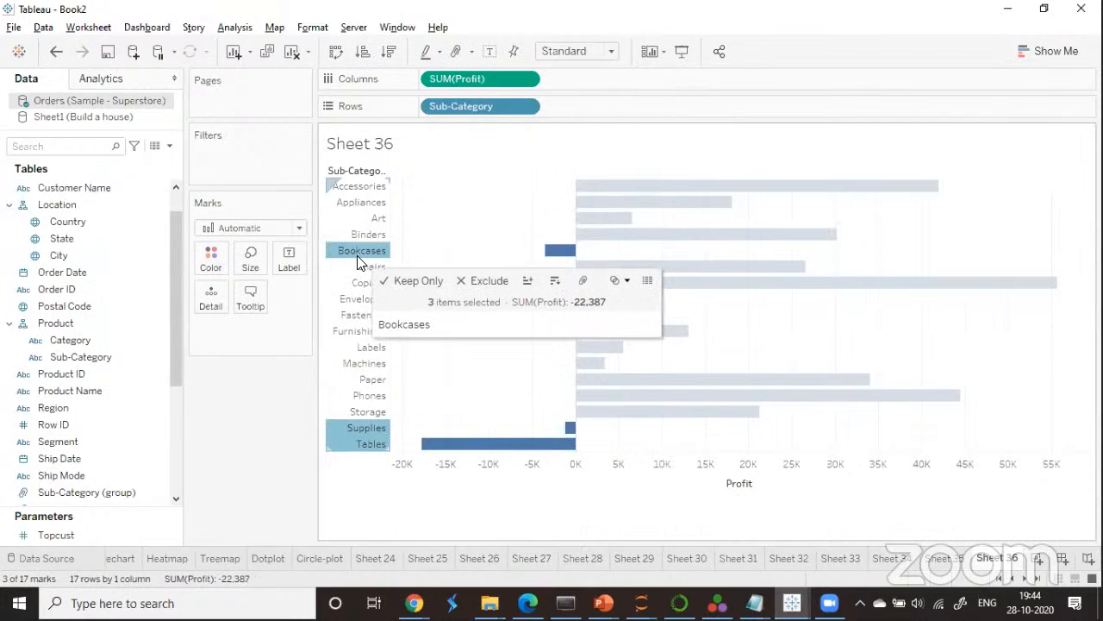
left_click(584, 289)
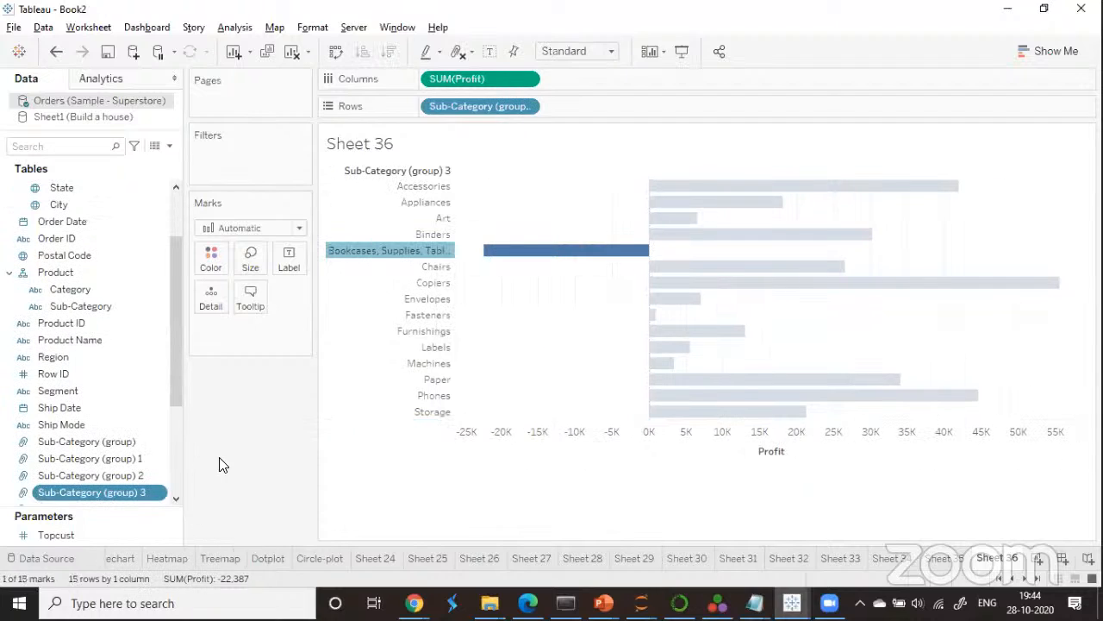
left_click(337, 379)
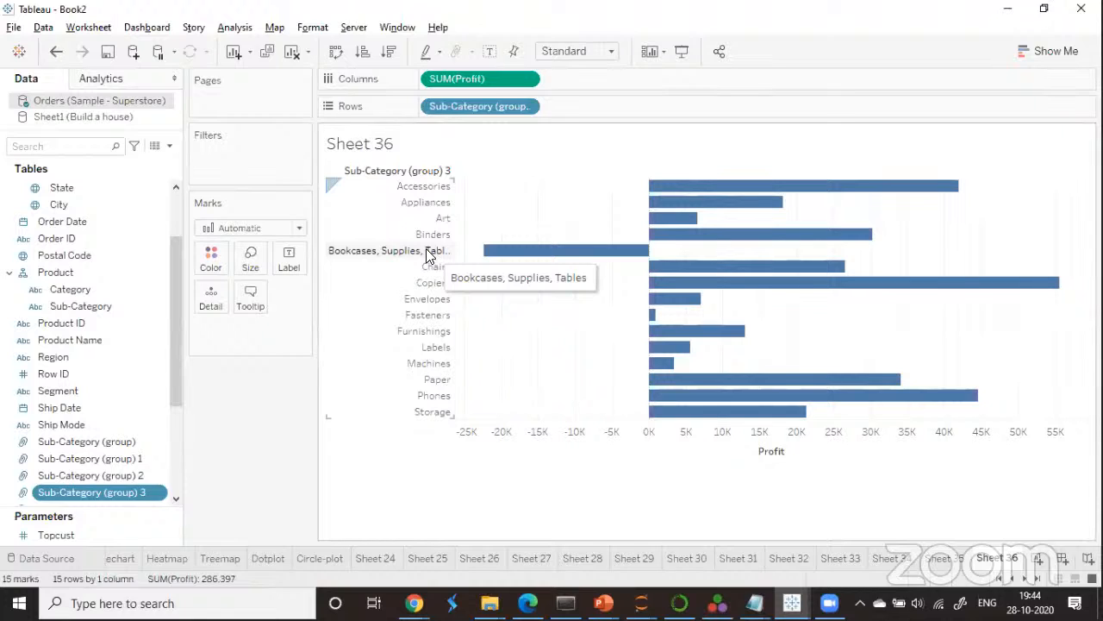
Set the alias of the Bookcases, Supplies, Tables group header to NegativeProfits.
right_click(426, 248)
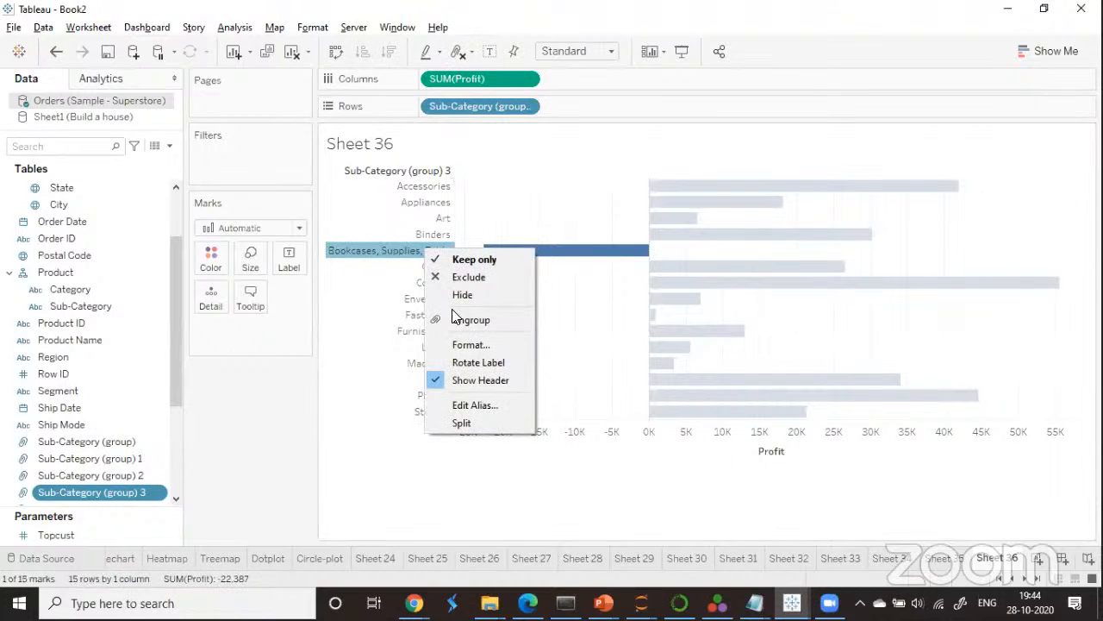
left_click(483, 405)
key("BackSpace")
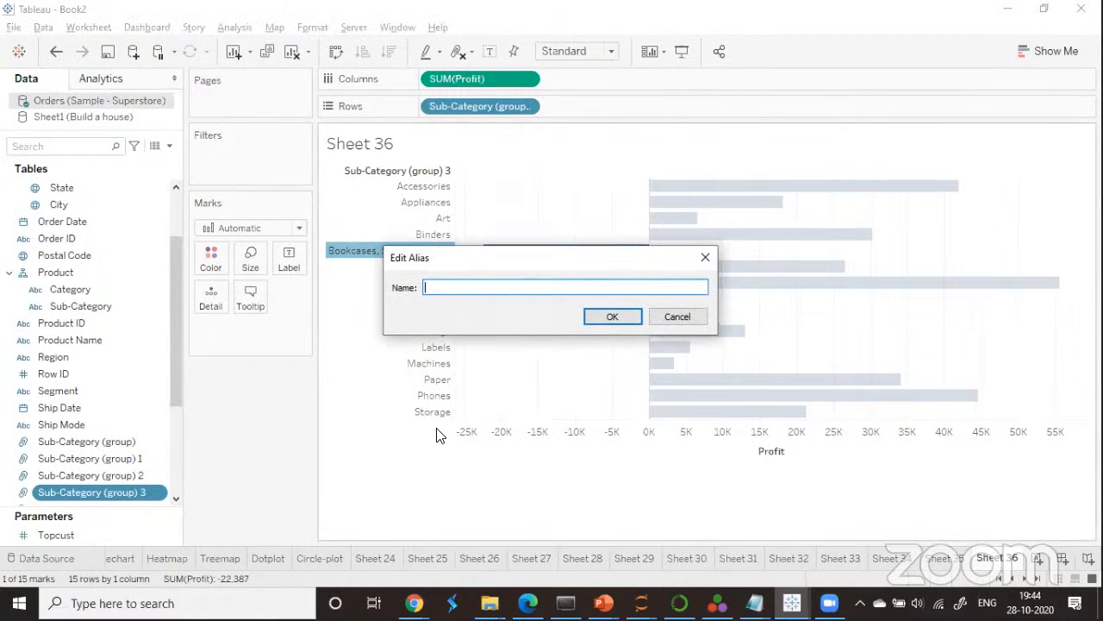
type("NegativeProfits")
left_click(590, 319)
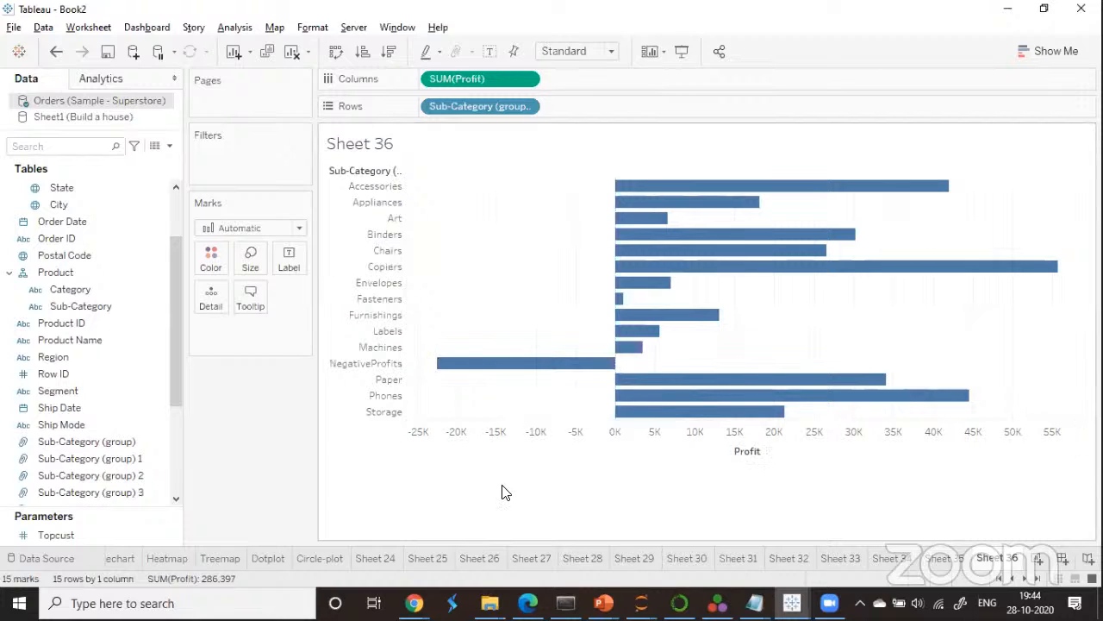
Color the grouped sub-category bars by the Profit measure.
scroll(172, 439, "down", 3)
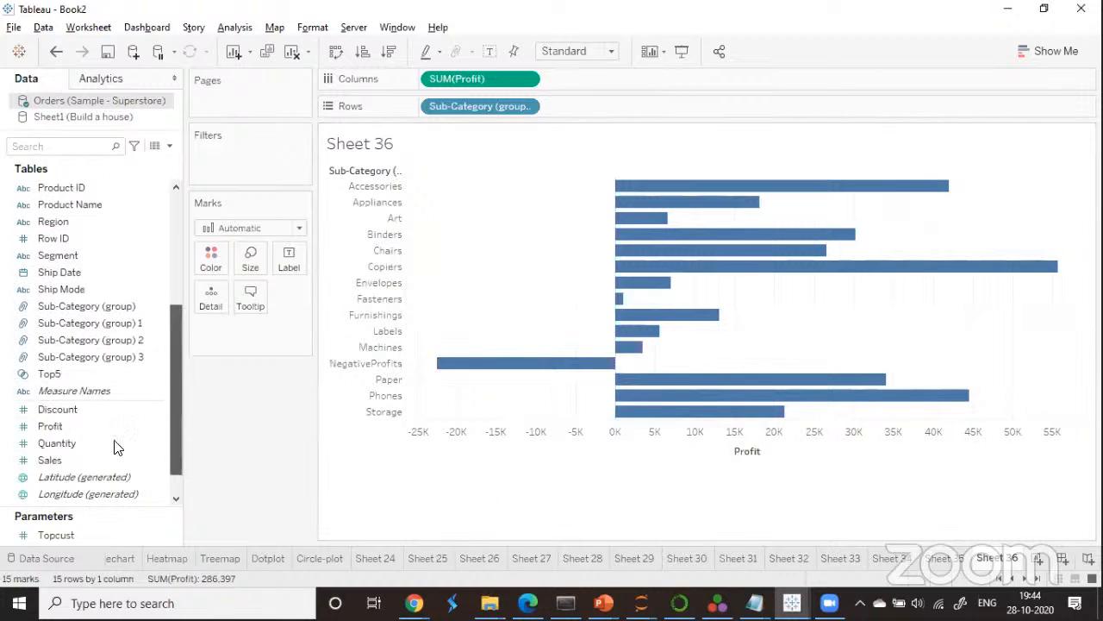
left_click_drag(86, 410, 209, 267)
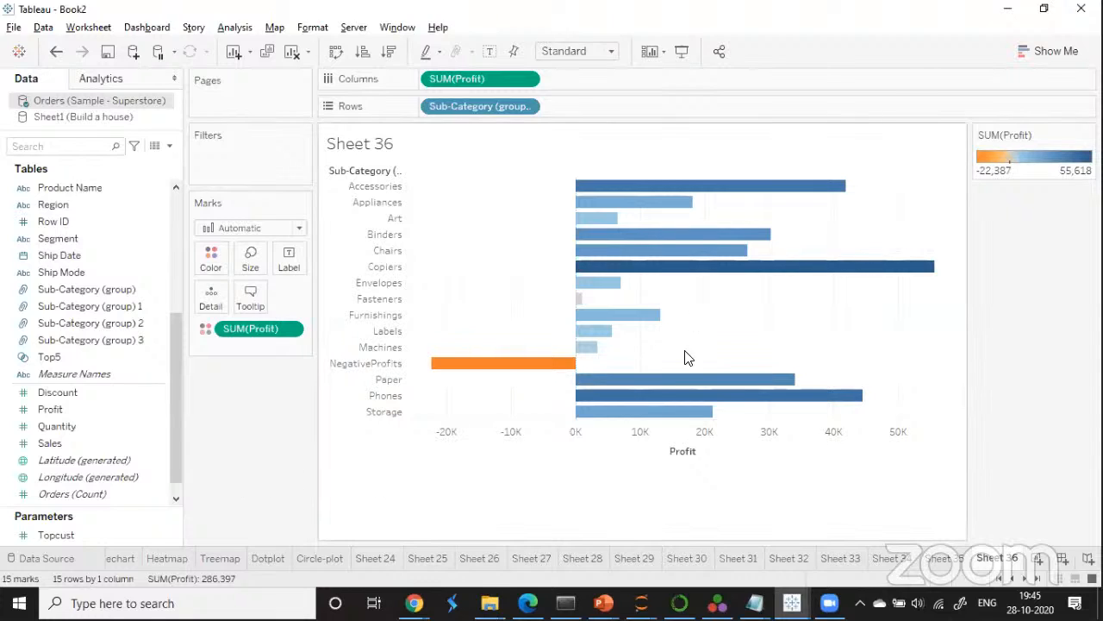
Add a new worksheet and build a bar chart with Profit on Columns and Sub-Category on Rows.
left_click(1038, 559)
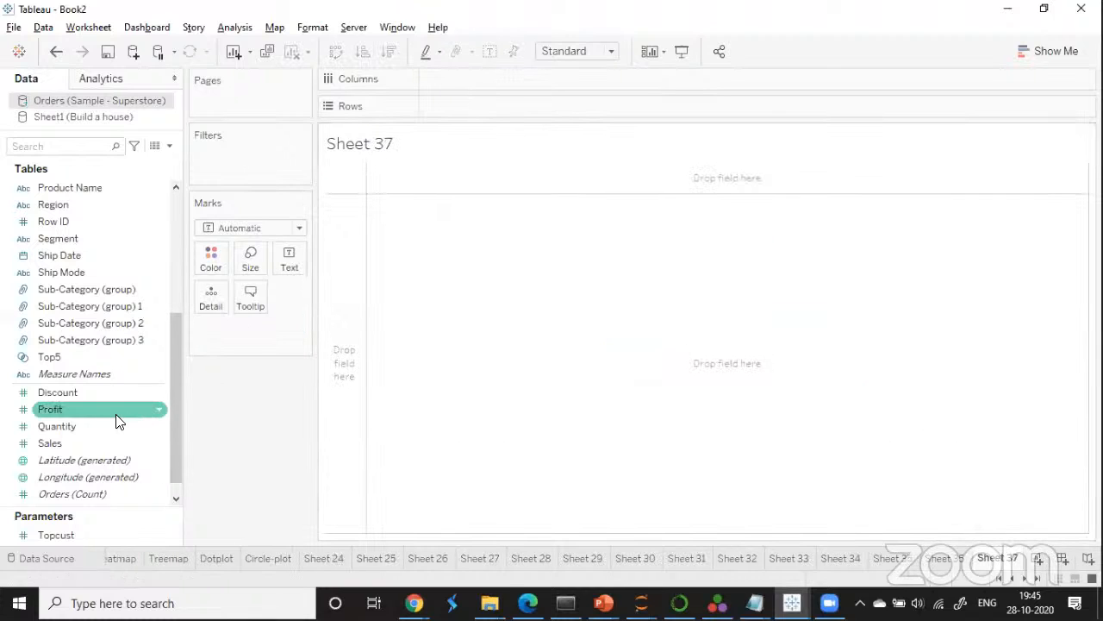
left_click_drag(113, 412, 509, 90)
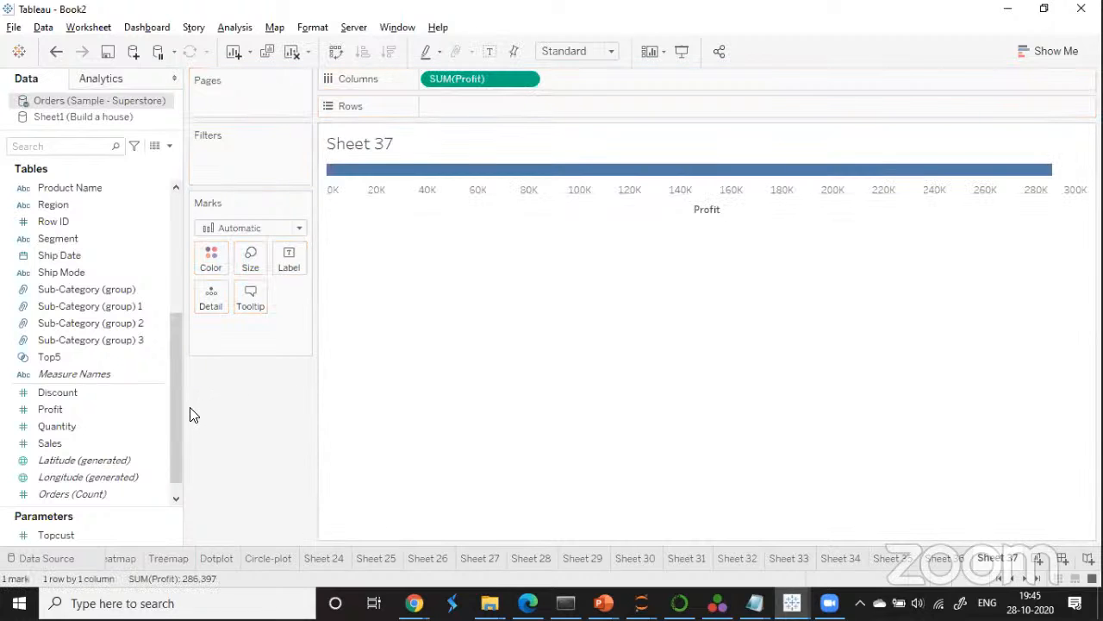
left_click_drag(175, 420, 176, 350)
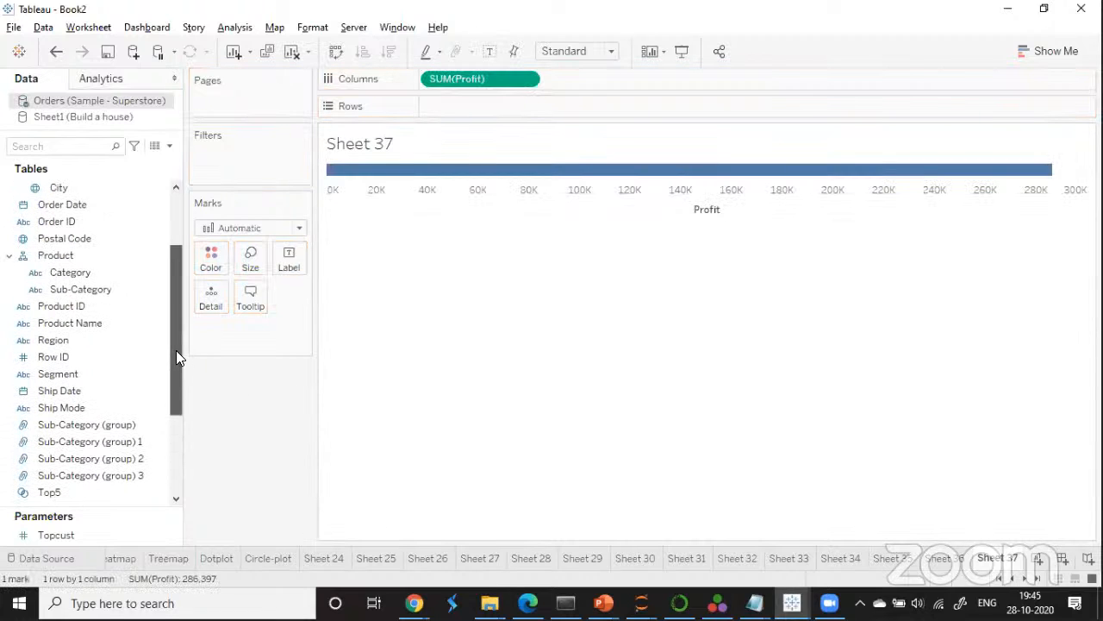
left_click_drag(110, 289, 494, 112)
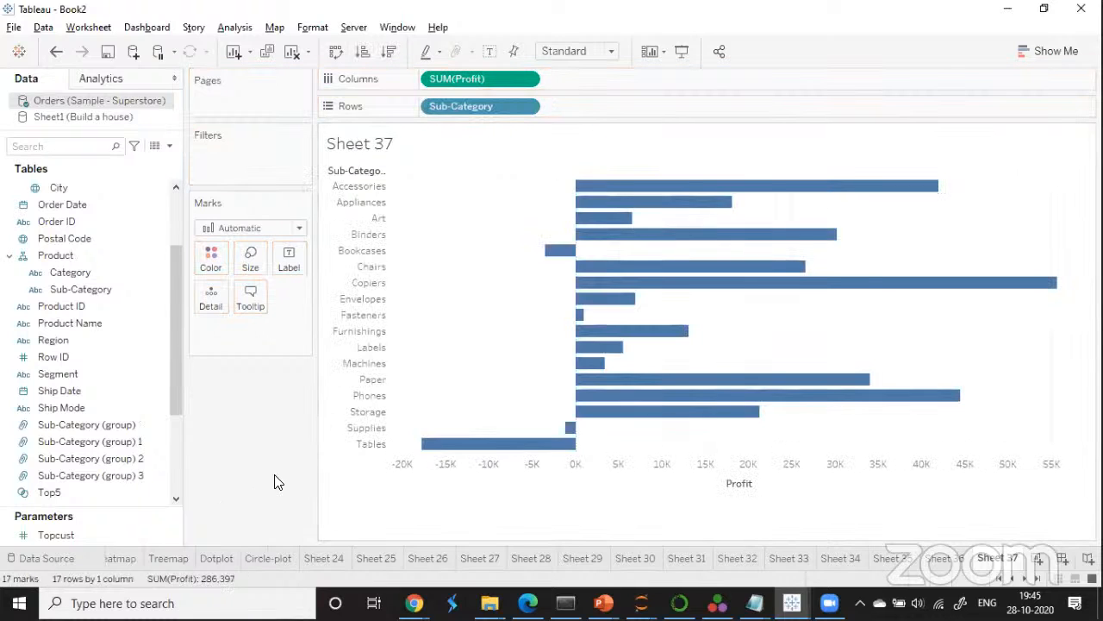
Start creating a group from the Sub-Category field and set its field name to Cust_groups.
left_click_drag(178, 357, 176, 319)
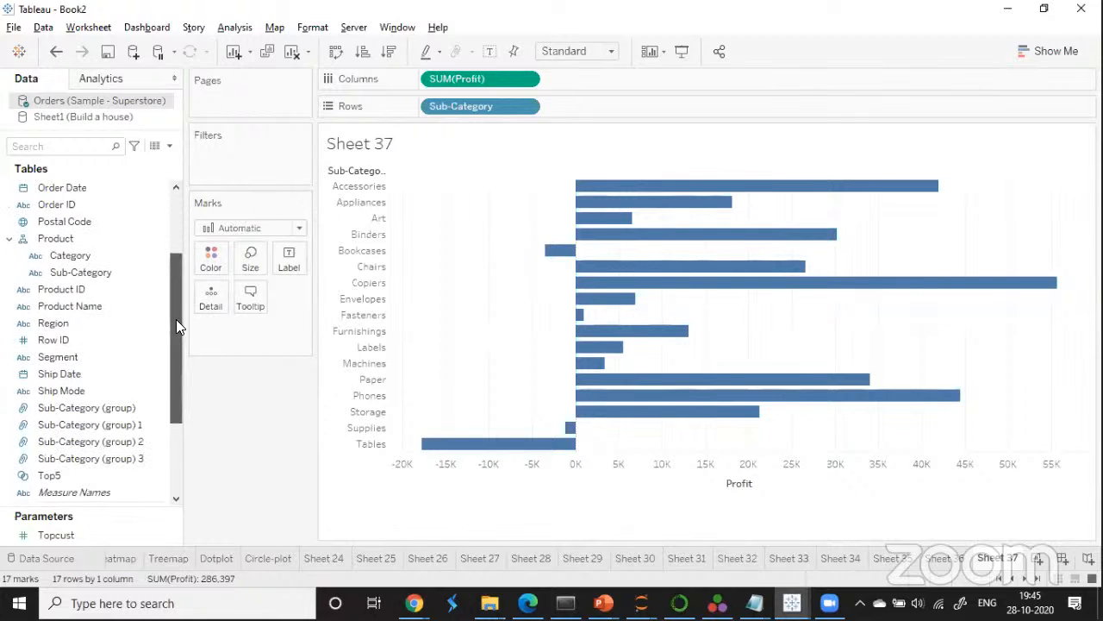
right_click(167, 270)
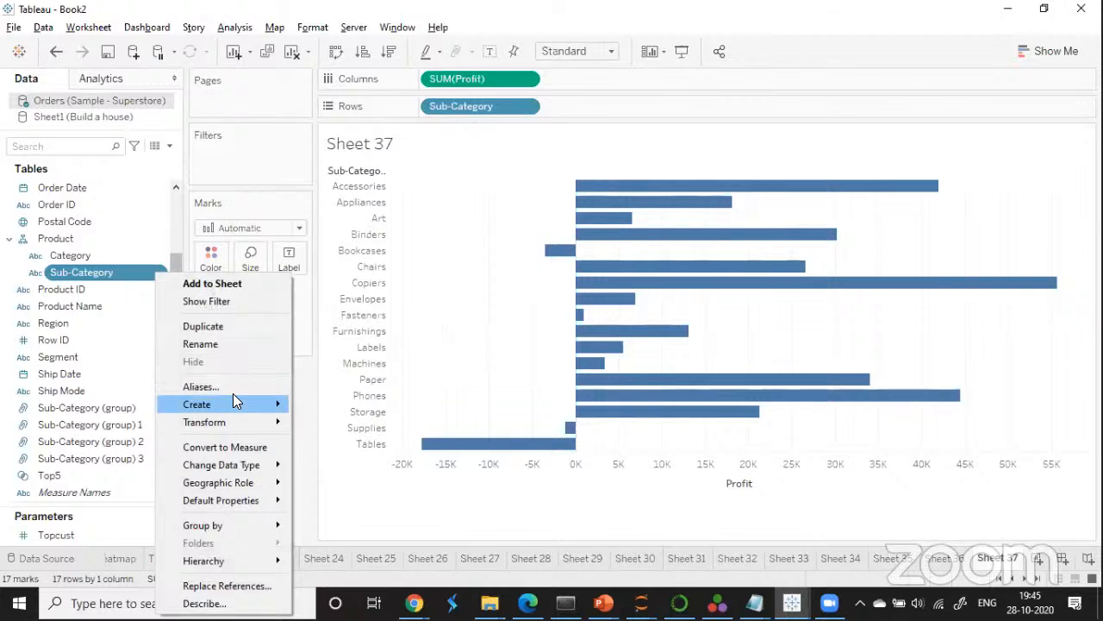
mouse_move(233, 398)
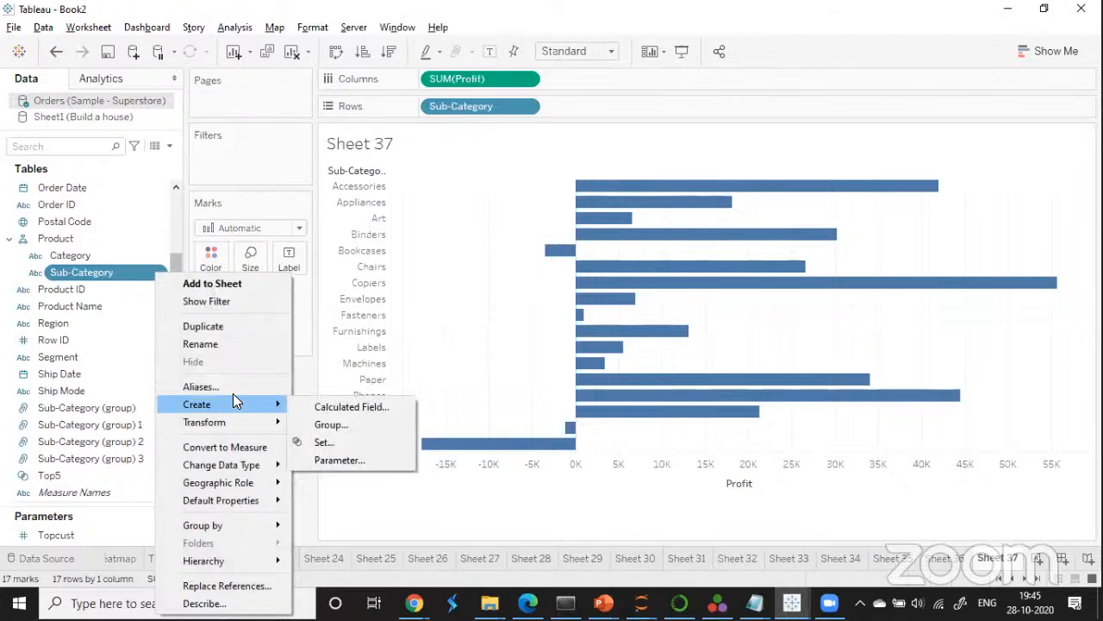
left_click(330, 426)
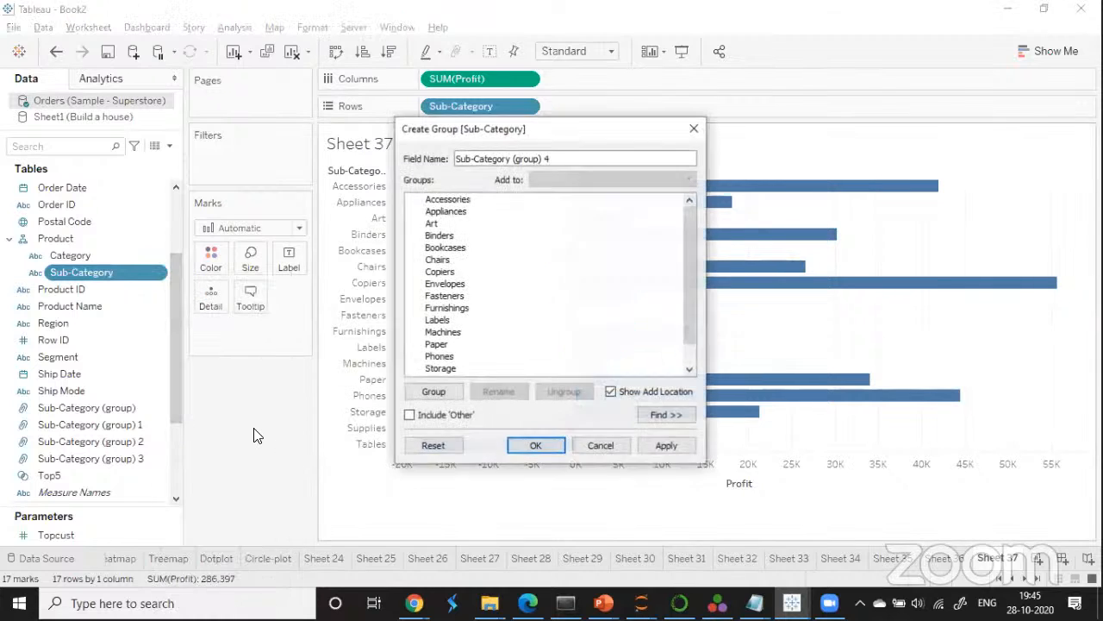
left_click_drag(558, 158, 458, 157)
key("BackSpace")
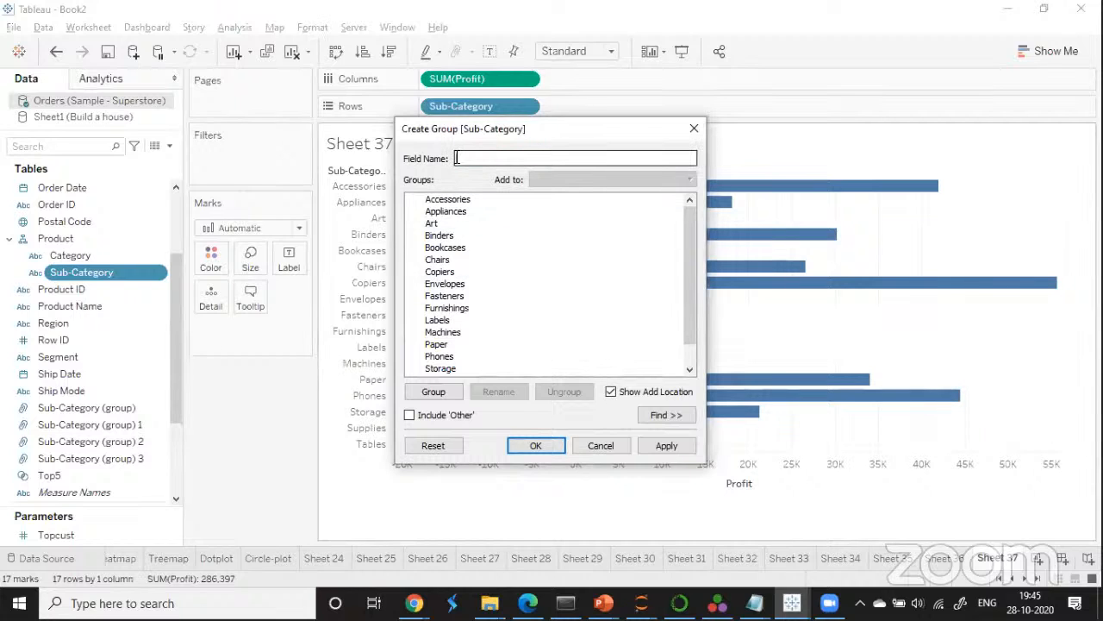
type("Cust_groups")
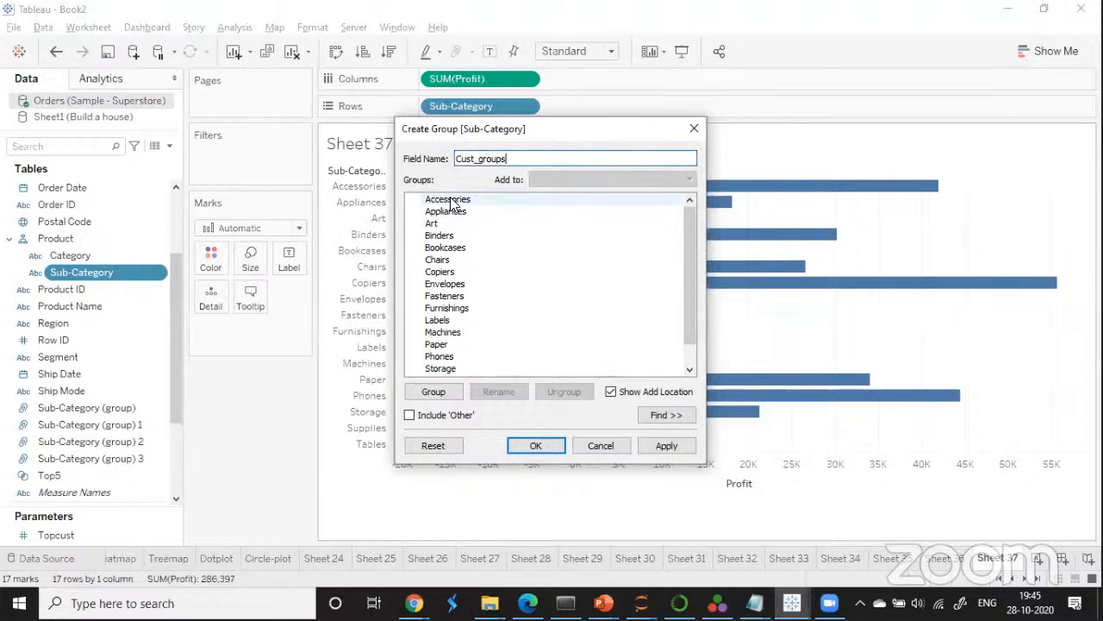
Group Accessories, Appliances, Art, Binders and Bookcases, and name this group A&B.
left_click_drag(450, 204, 450, 251)
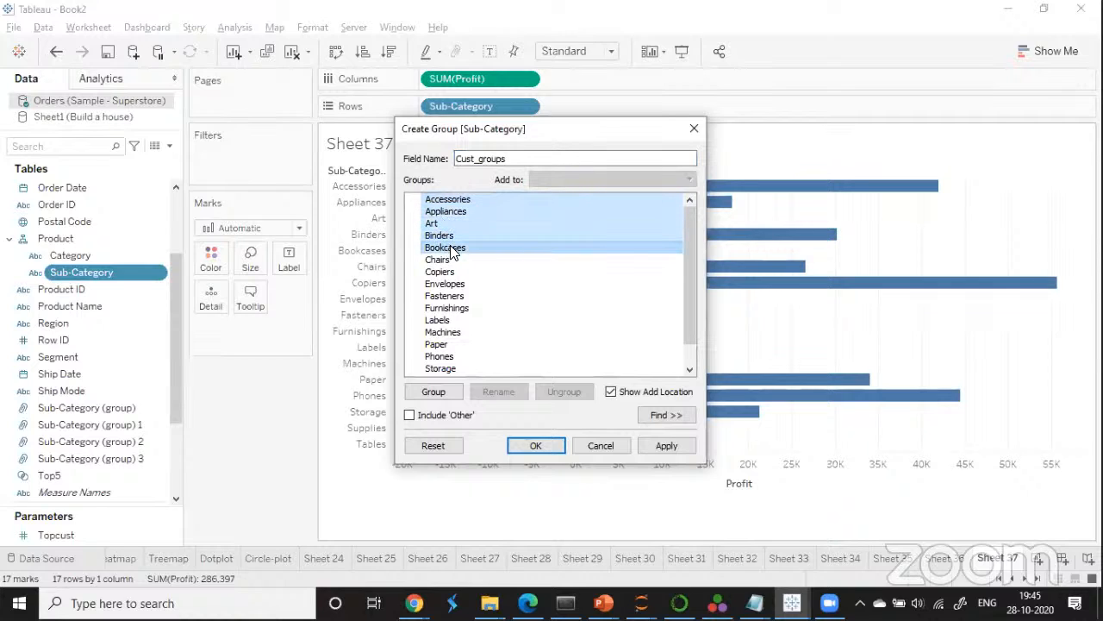
left_click(434, 391)
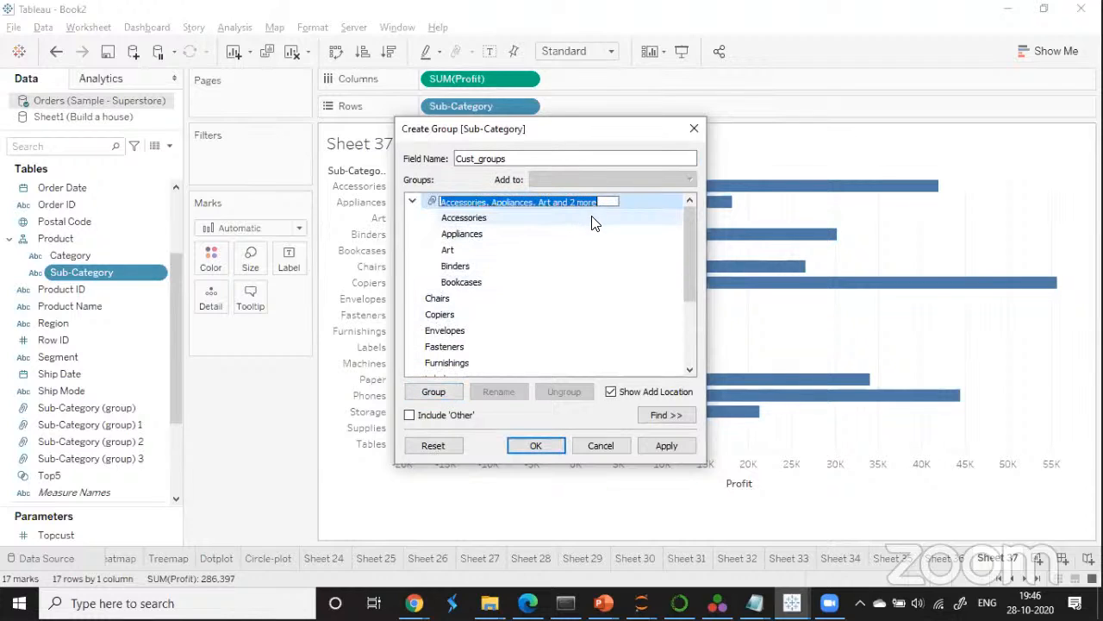
key("BackSpace")
type("A")
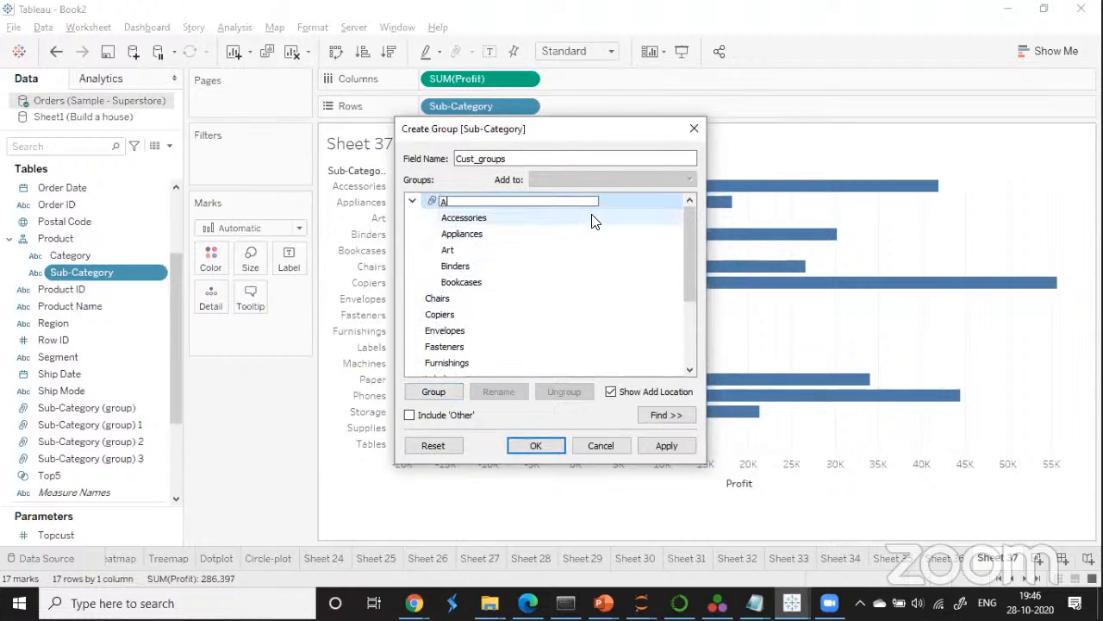
type("&B")
key("Return")
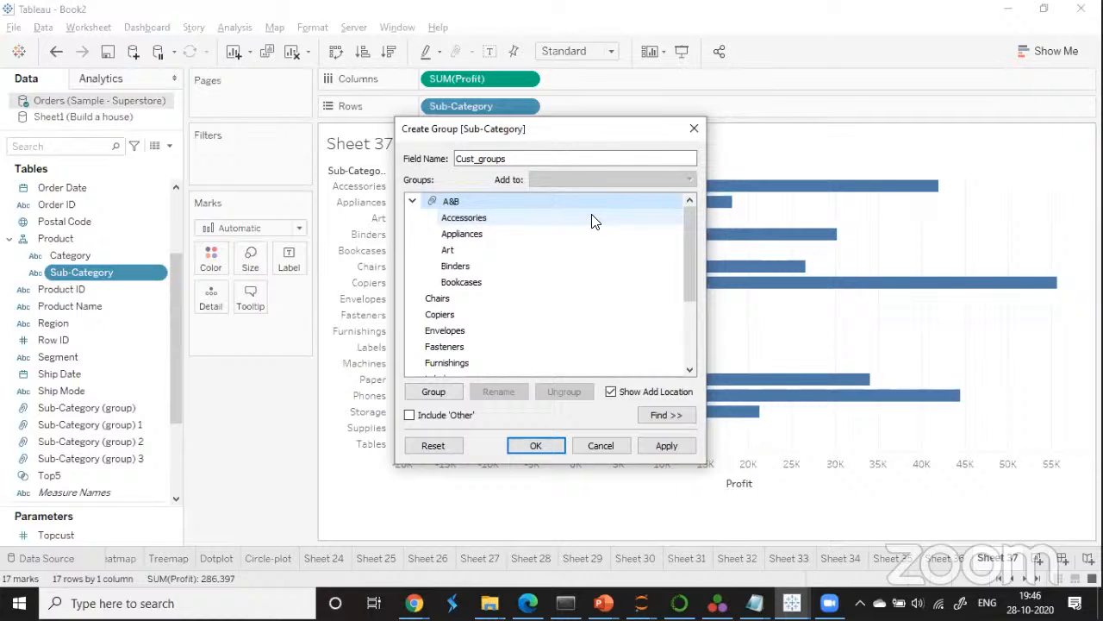
Group Chairs, Copiers, Envelopes, Fasteners and Furnishings, and name this group C,E&F.
left_click_drag(689, 266, 690, 283)
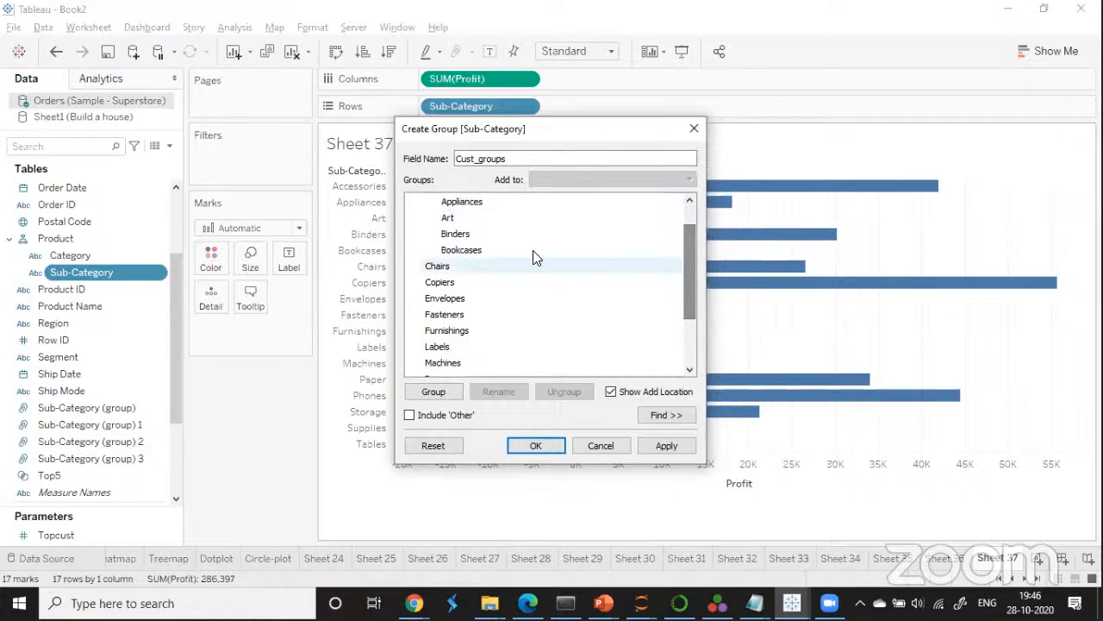
left_click_drag(438, 267, 453, 333)
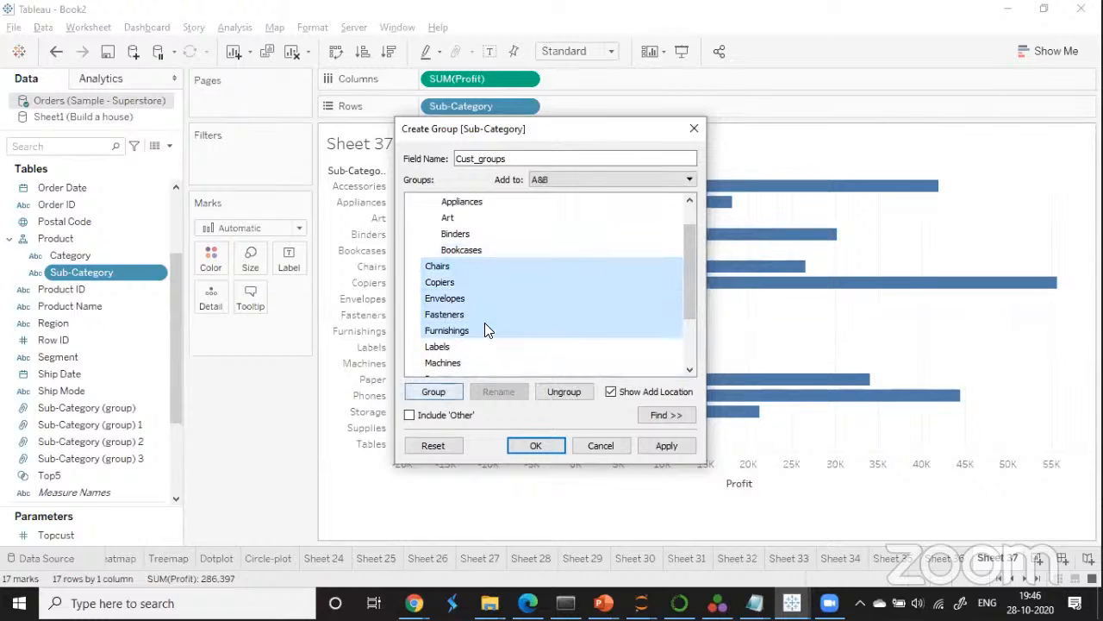
left_click(434, 392)
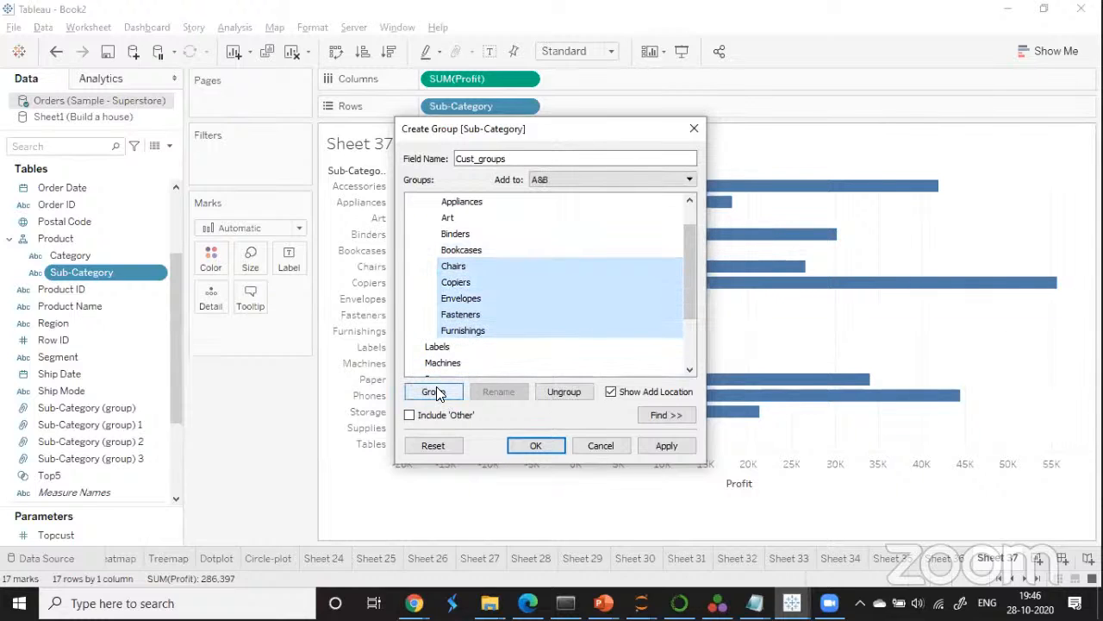
key("BackSpace")
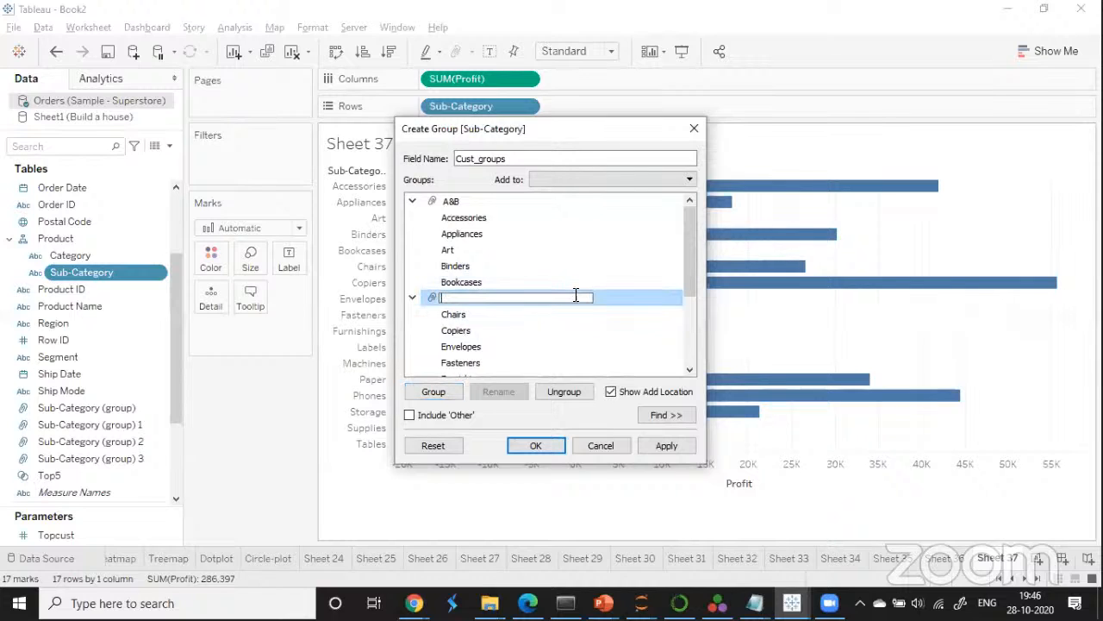
type("C,E&F")
key("Return")
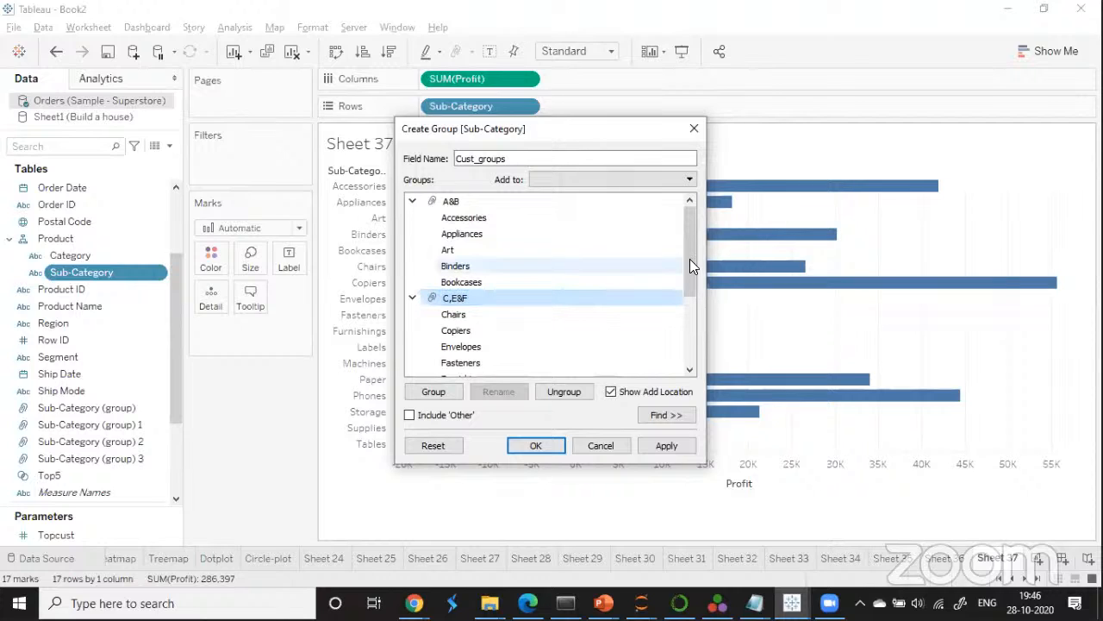
Group Labels, Machines, Paper, Phones, Storage, Supplies and Tables together in the Sub-Category group definition.
scroll(692, 285, "down", 1)
scroll(689, 274, "up", 1)
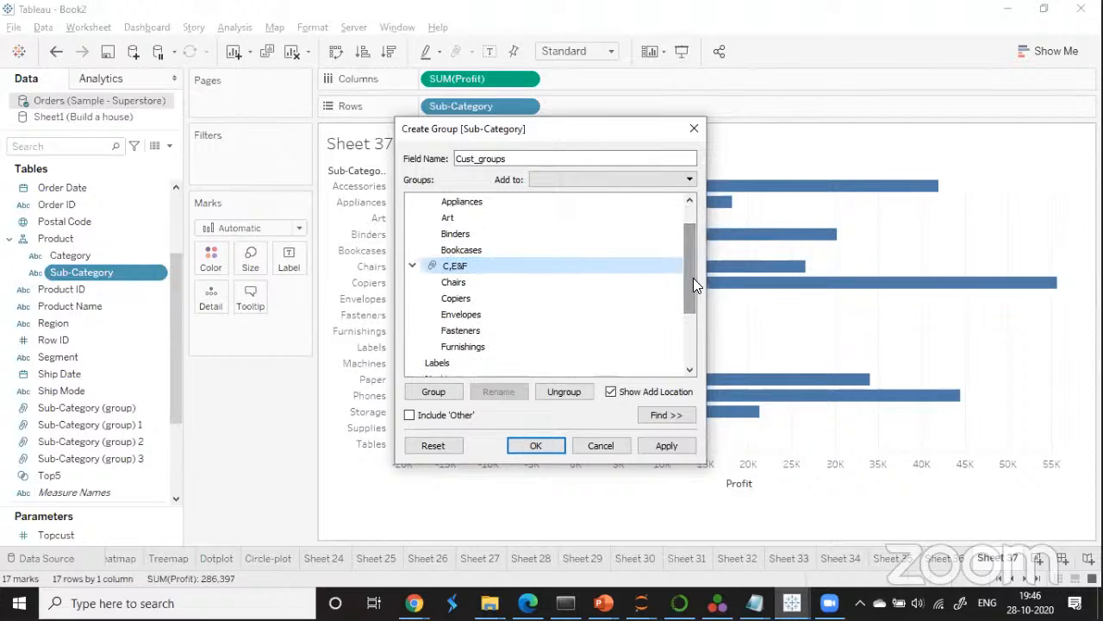
left_click_drag(693, 277, 688, 331)
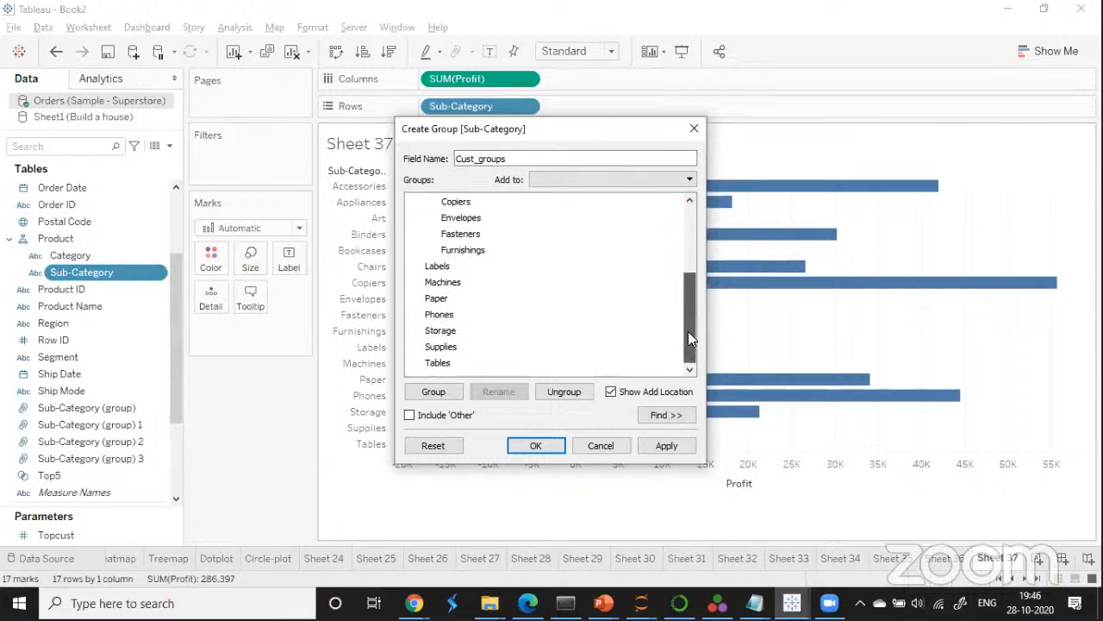
left_click(437, 269)
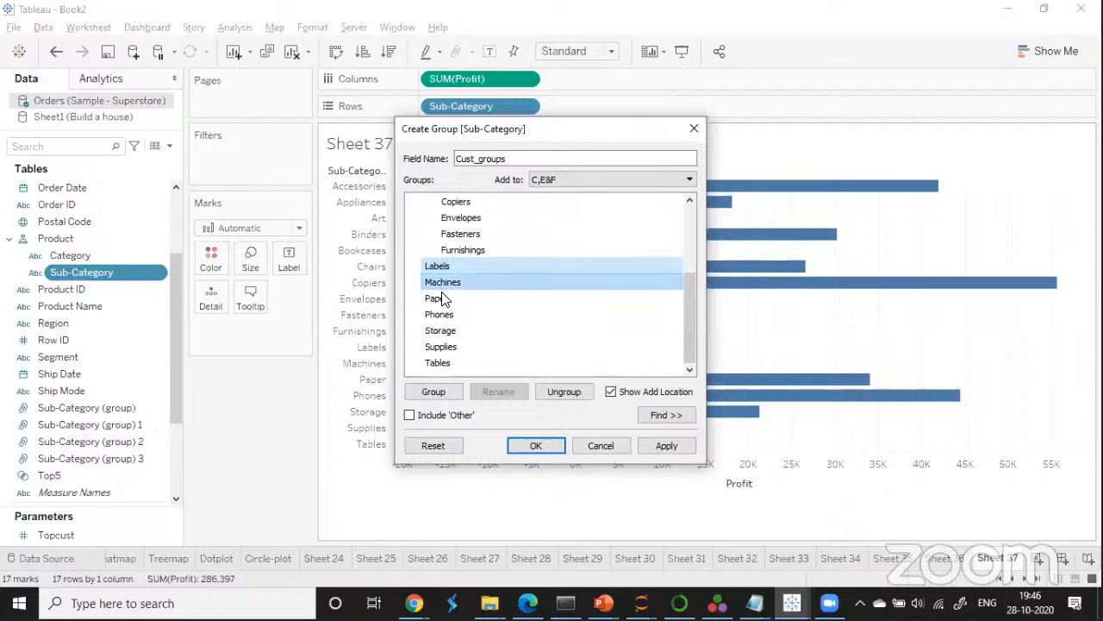
left_click_drag(442, 289, 433, 376)
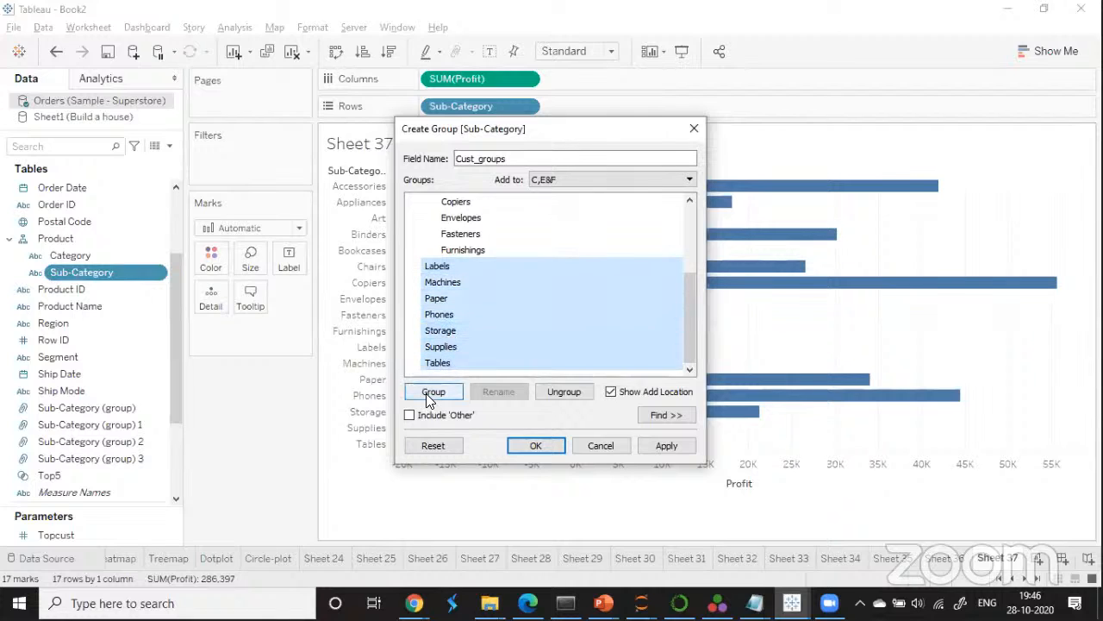
left_click(426, 393)
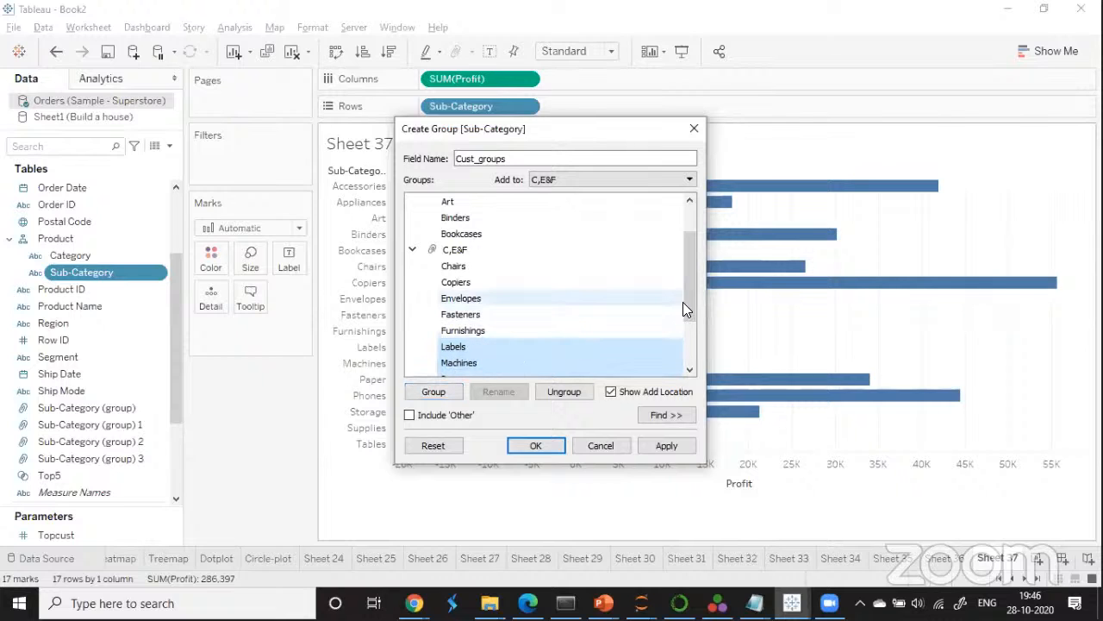
left_click_drag(686, 302, 687, 327)
left_click(437, 390)
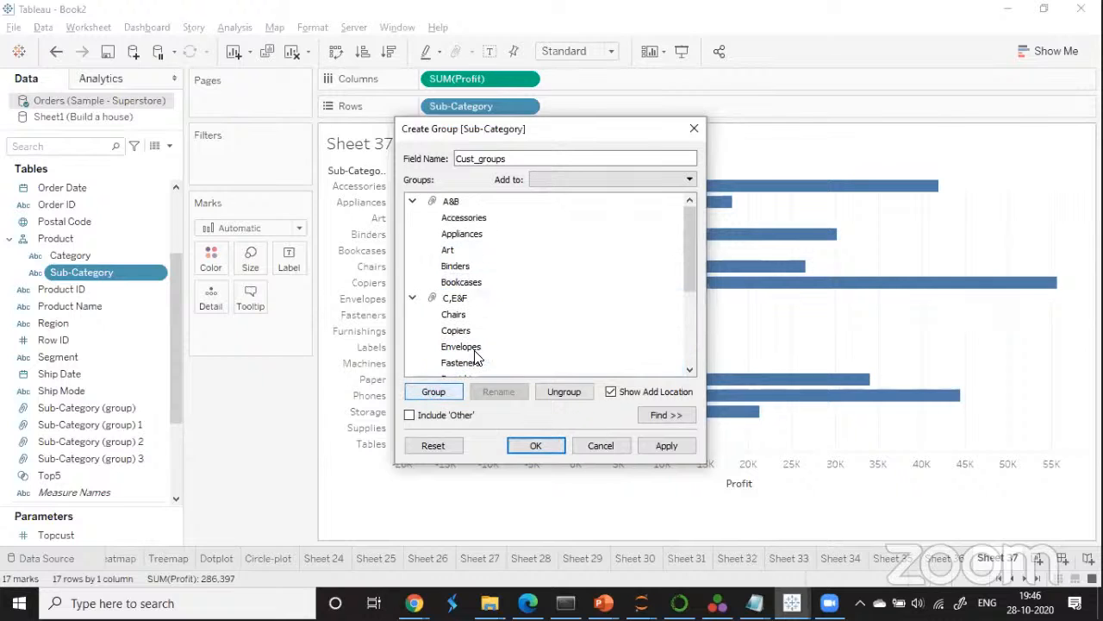
Rename the new group of the sub-categories from Labels to Tables as Others.
left_click_drag(686, 269, 687, 341)
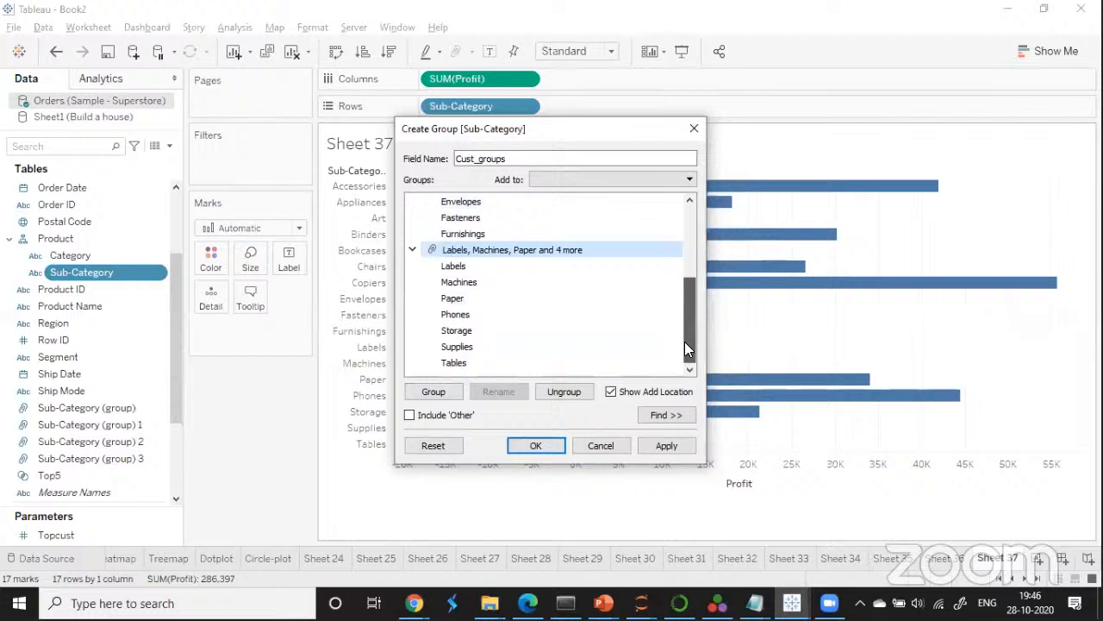
right_click(566, 252)
left_click(607, 269)
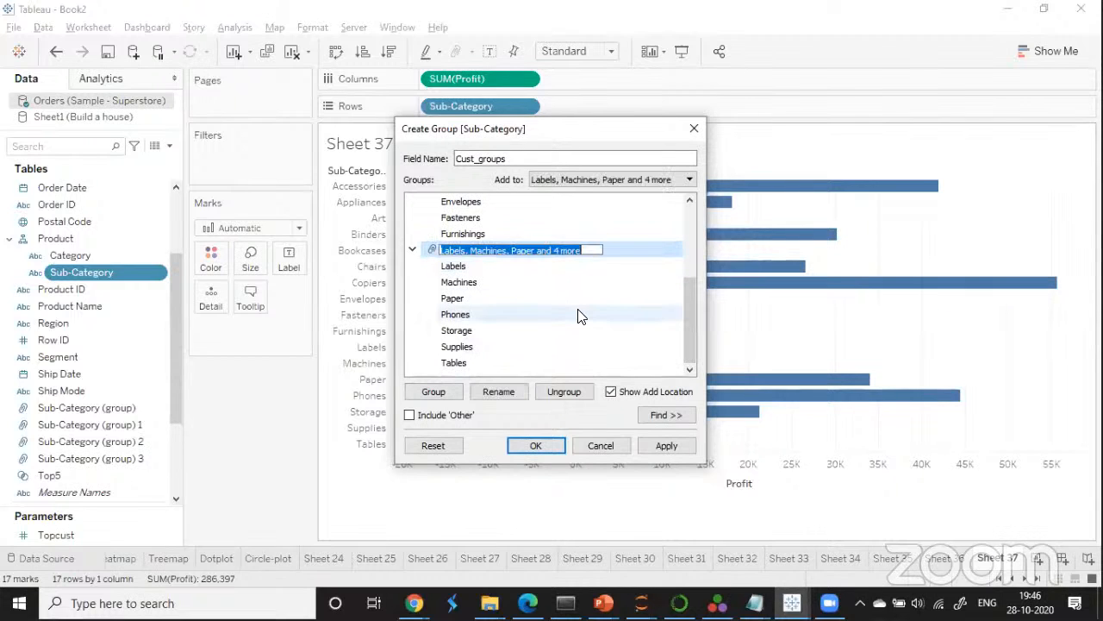
key("BackSpace")
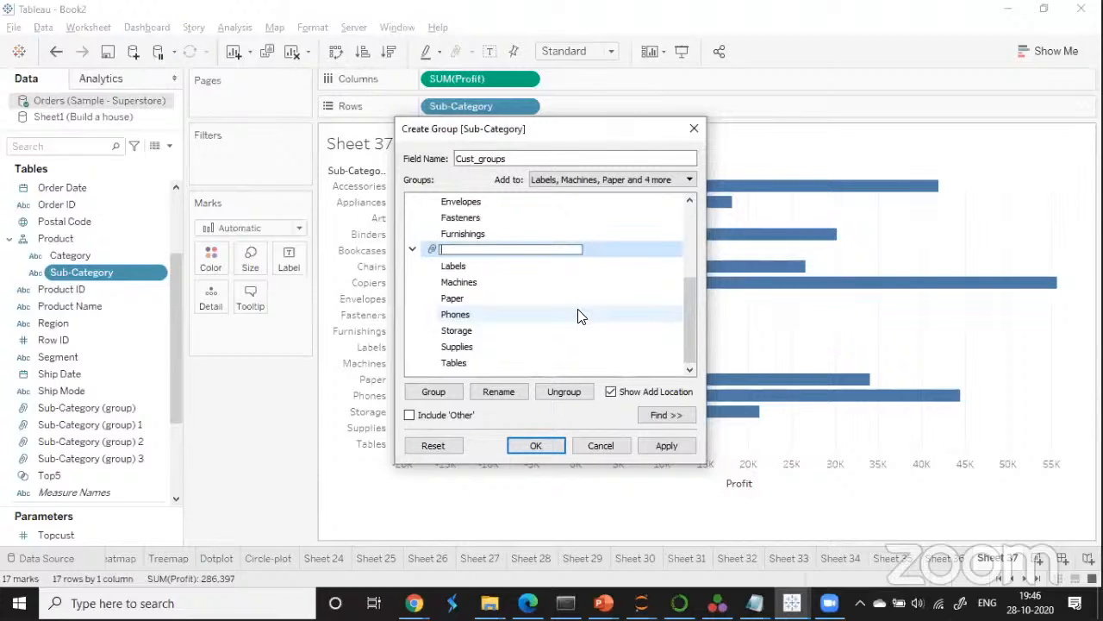
type("Others")
key("Return")
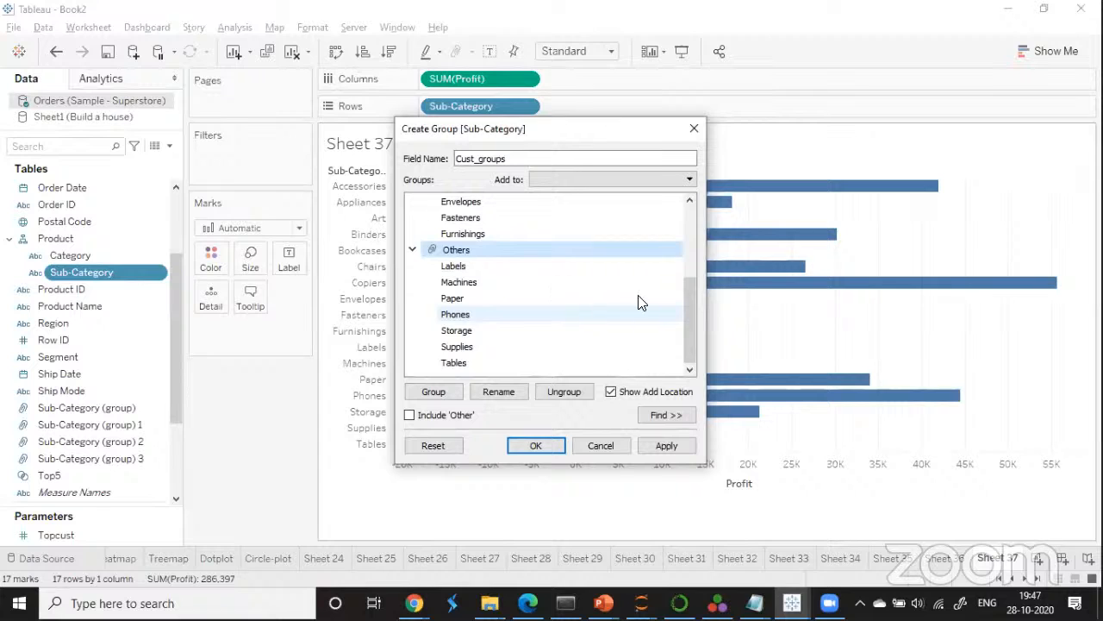
Apply and save the group definition, and place Cust_groups before Sub-Category on Rows.
left_click(671, 439)
left_click(545, 445)
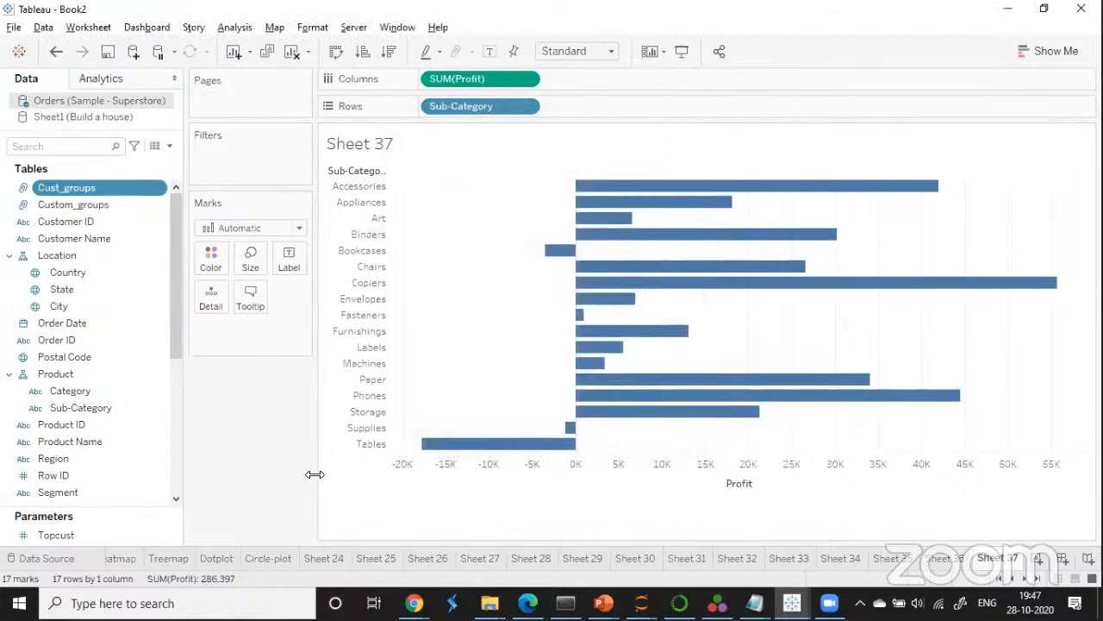
left_click(73, 191)
left_click_drag(71, 186, 435, 103)
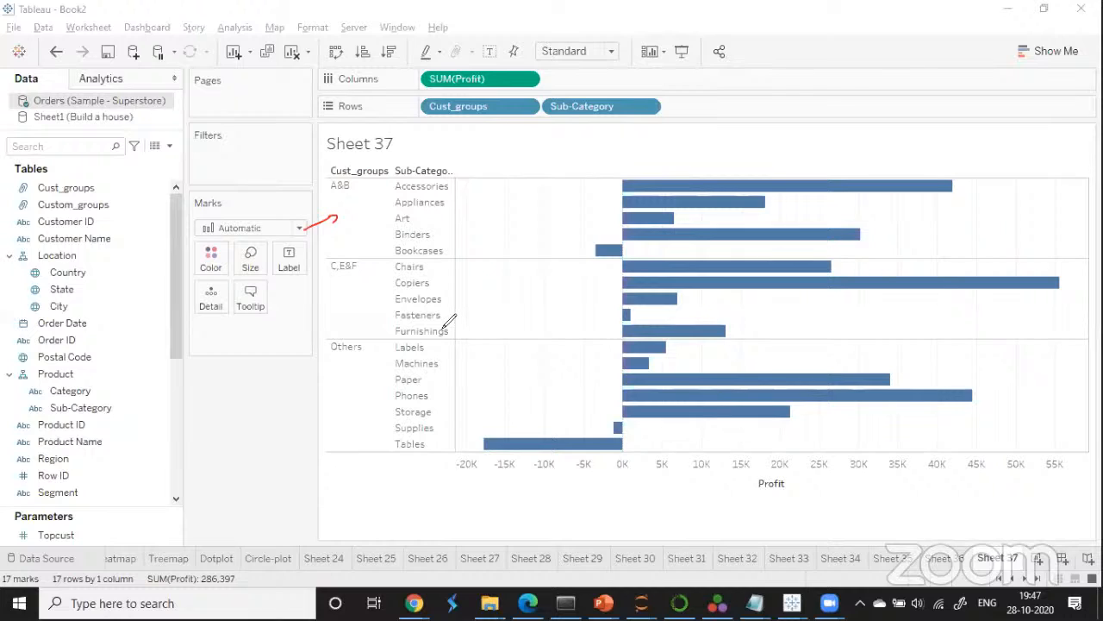
left_click_drag(360, 173, 366, 184)
left_click_drag(302, 315, 342, 291)
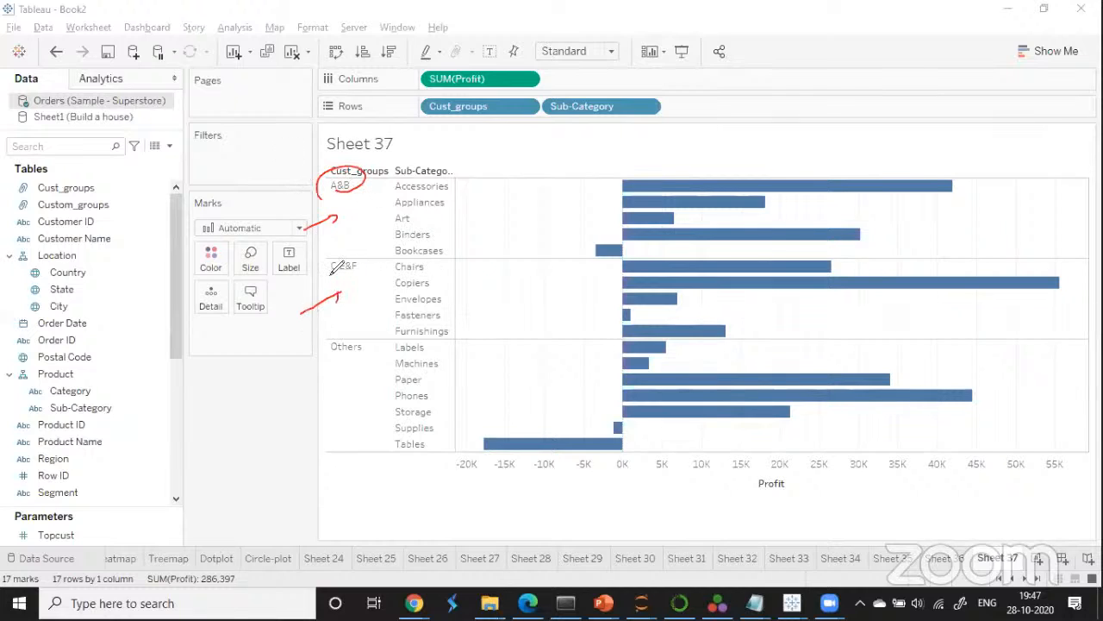
left_click_drag(371, 253, 345, 277)
mouse_move(307, 388)
left_mouse_down()
mouse_move(353, 369)
mouse_move(380, 343)
left_mouse_up()
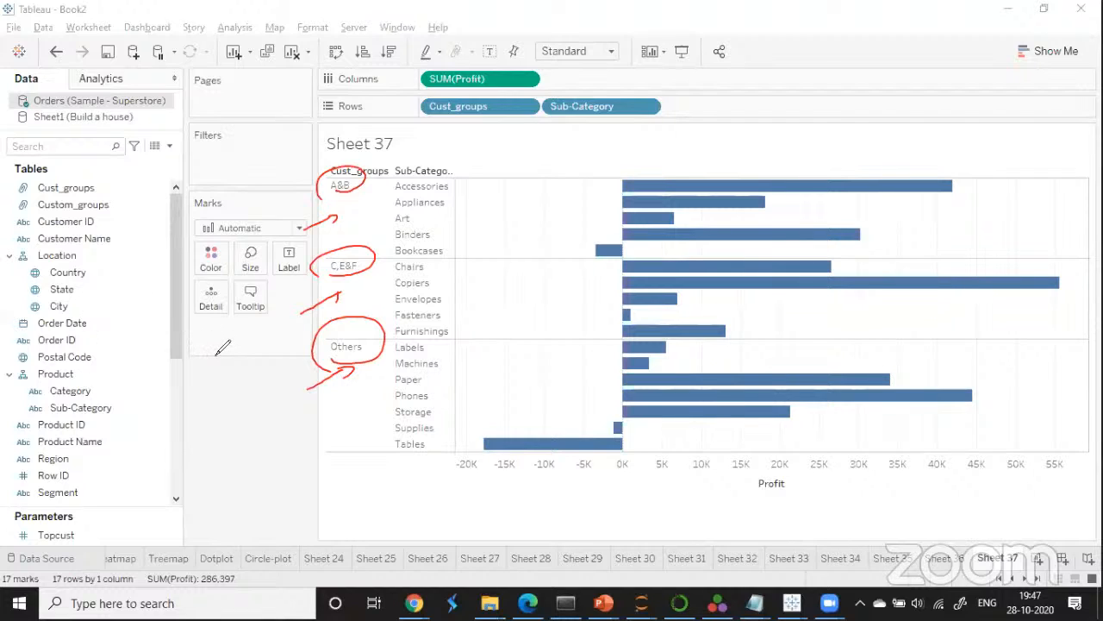
mouse_move(215, 353)
left_mouse_down()
mouse_move(217, 368)
mouse_move(258, 328)
mouse_move(278, 338)
mouse_move(312, 308)
left_mouse_up()
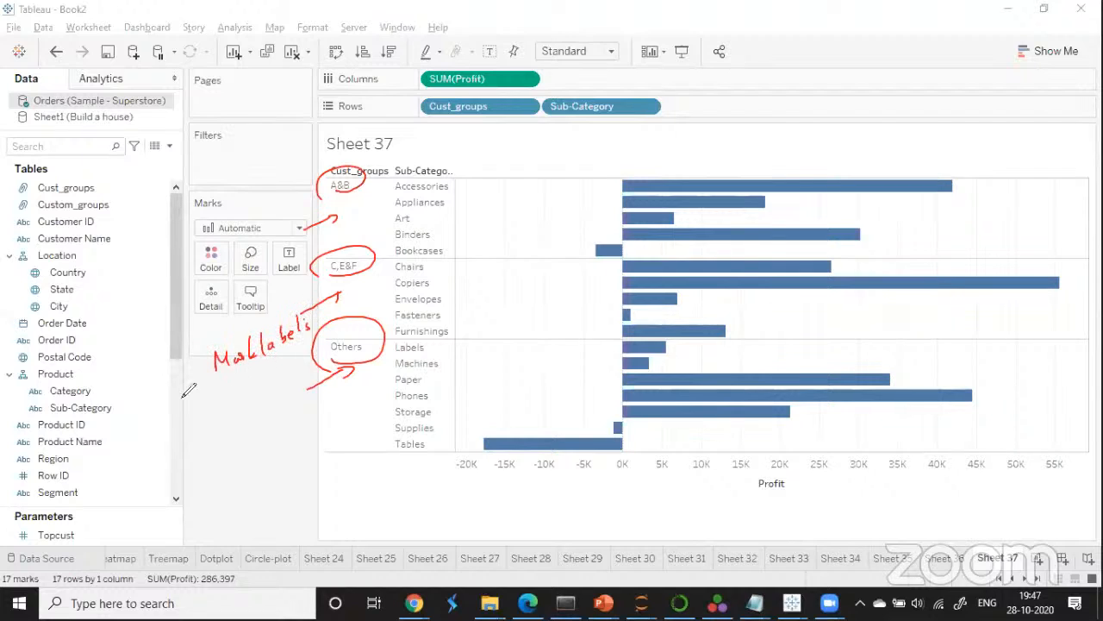
mouse_move(188, 374)
left_mouse_down()
mouse_move(205, 404)
mouse_move(274, 365)
mouse_move(212, 411)
mouse_move(276, 393)
mouse_move(286, 398)
mouse_move(262, 428)
mouse_move(291, 402)
mouse_move(289, 413)
left_mouse_up()
left_click_drag(258, 450, 289, 433)
left_click_drag(165, 374, 185, 455)
left_click_drag(157, 381, 223, 457)
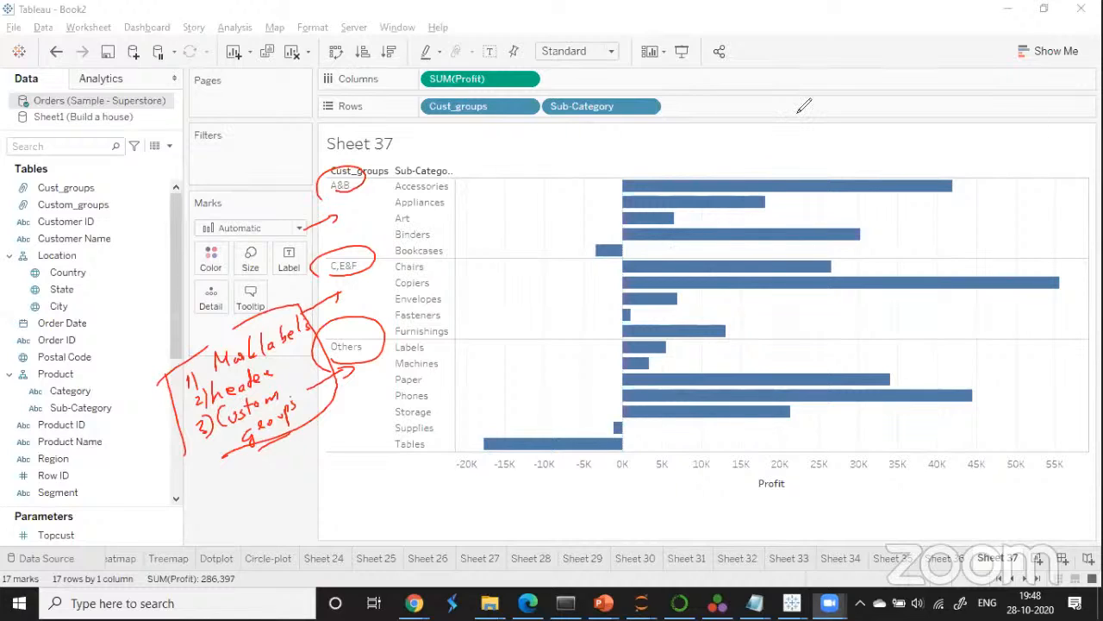
left_click(861, 92)
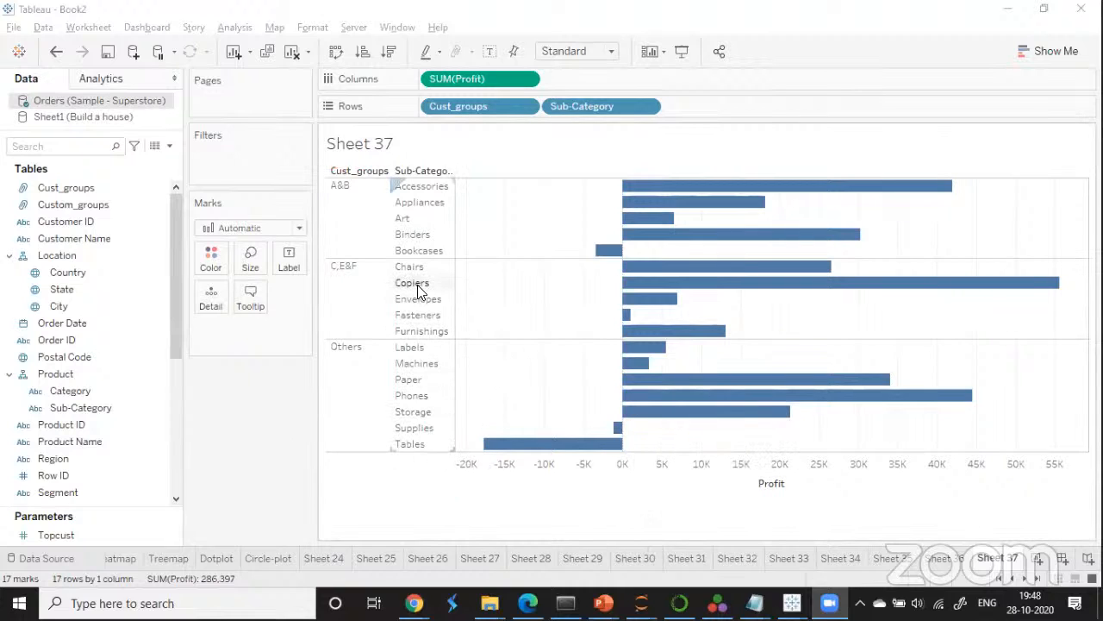
mouse_move(622, 321)
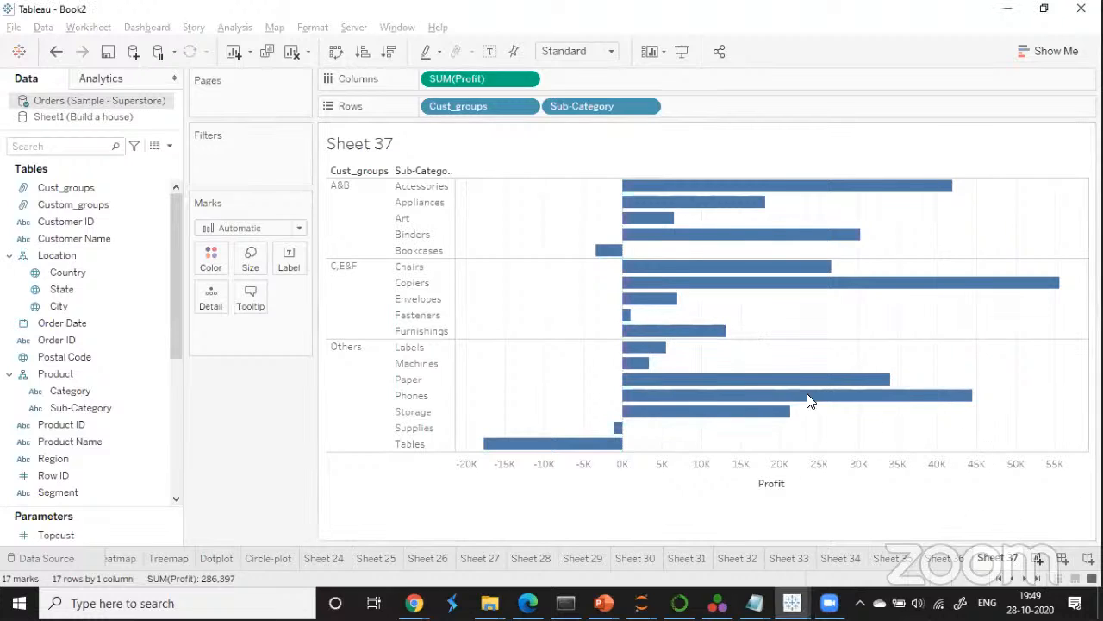
Add a new worksheet and build a bar chart with Profit on Rows and Customer Name on Columns.
key("ctrl+m")
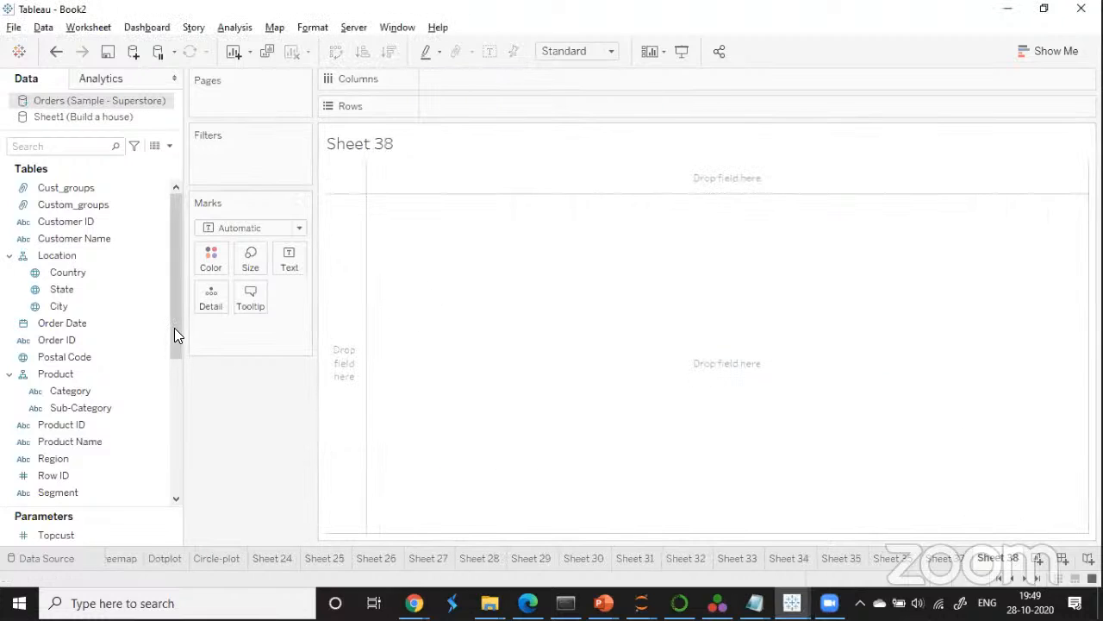
left_click_drag(177, 333, 461, 106)
scroll(120, 442, "down", 2)
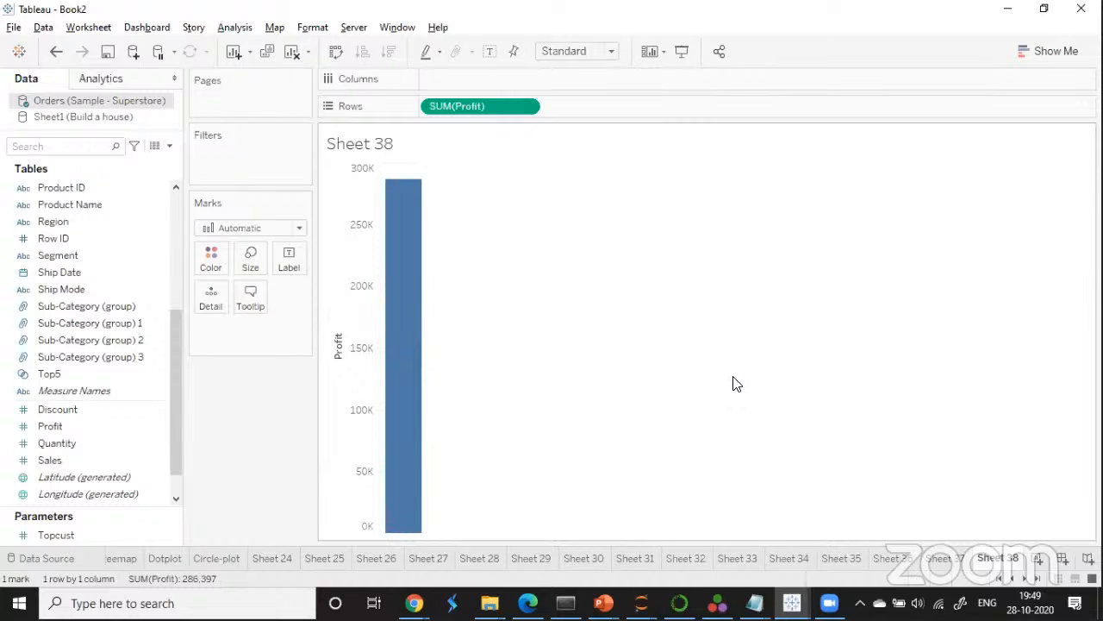
left_click_drag(173, 377, 174, 219)
left_click_drag(69, 241, 455, 85)
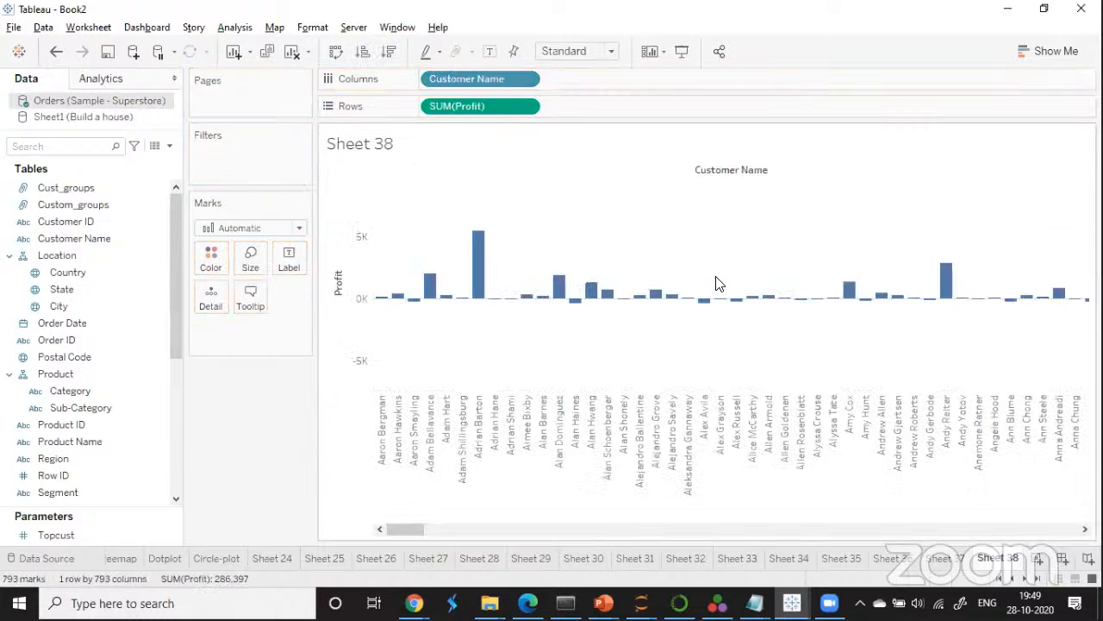
left_click_drag(419, 532, 771, 524)
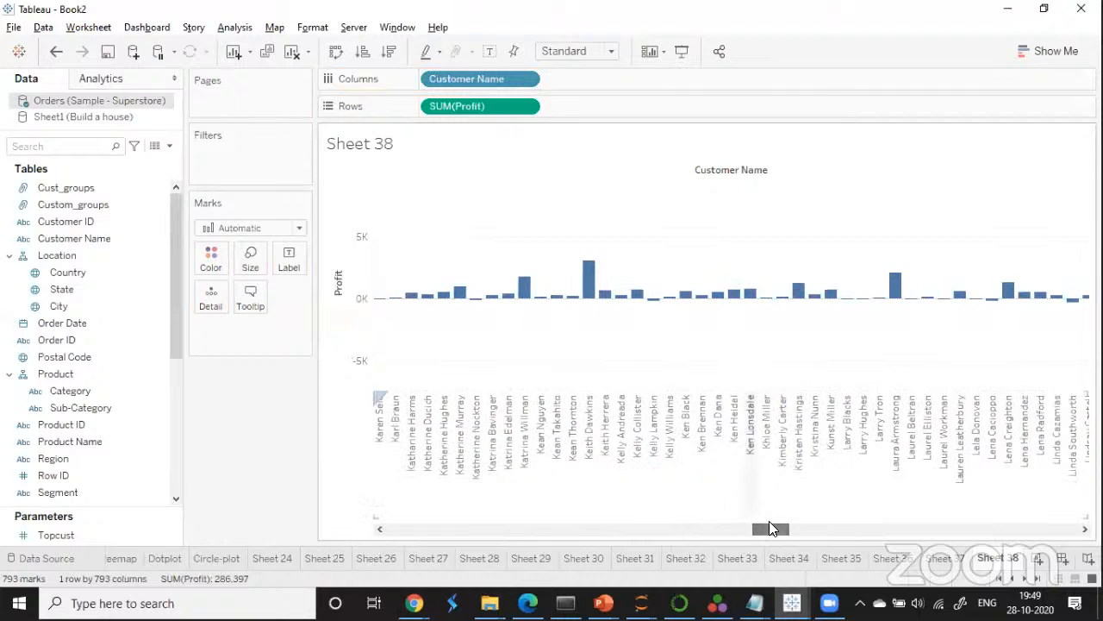
left_click(1008, 534)
left_click(963, 529)
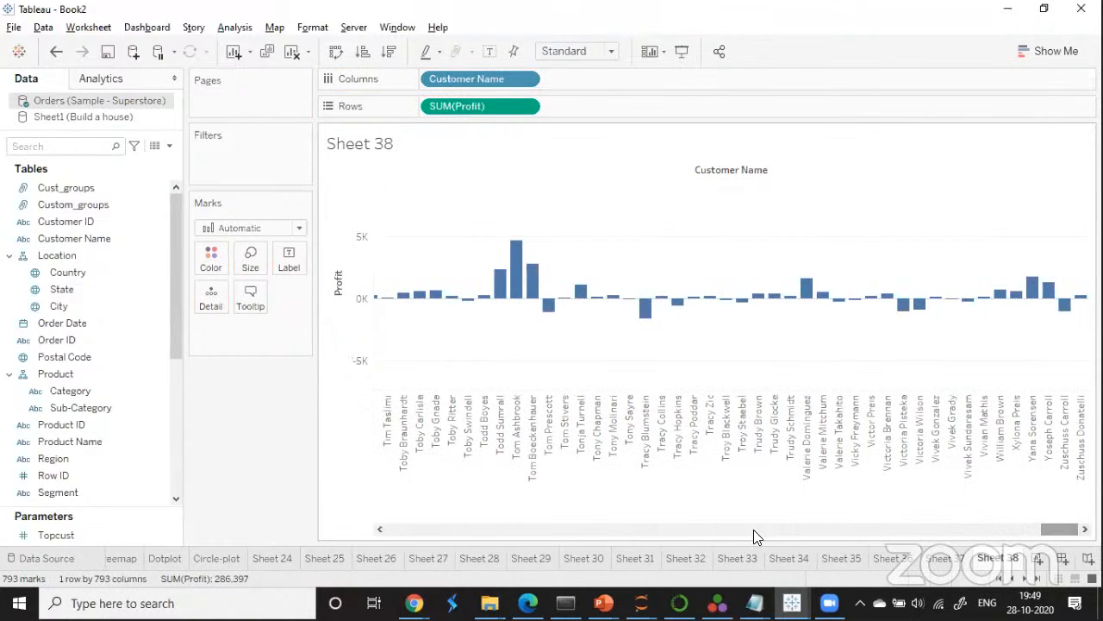
left_click_drag(754, 530, 382, 524)
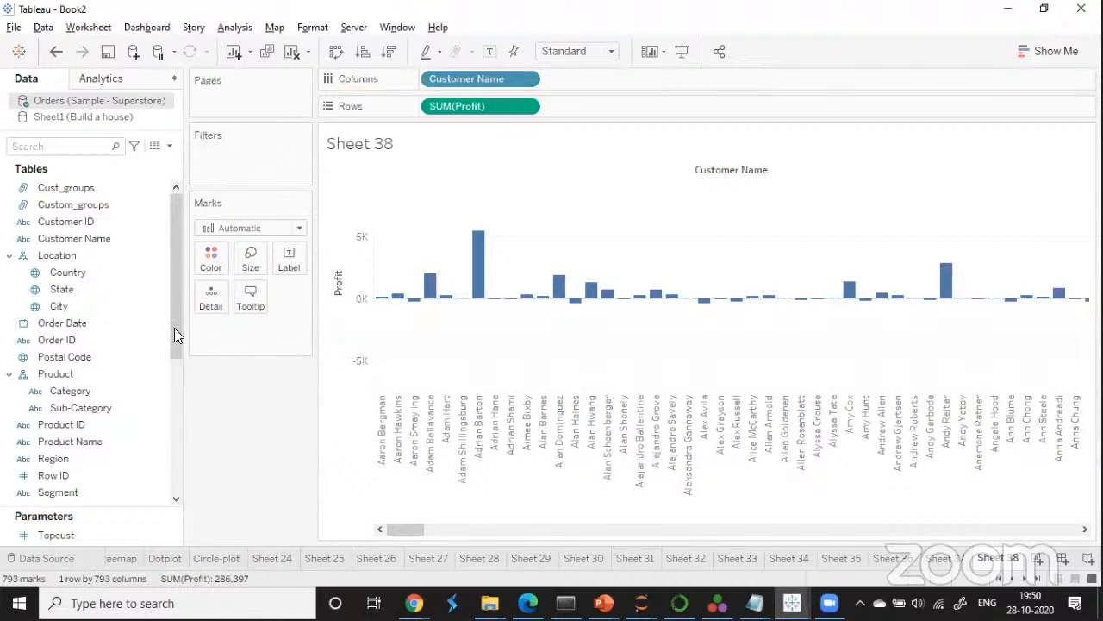
Start creating a set from the Customer Name field and name it Top_cust.
mouse_move(176, 284)
left_mouse_down()
mouse_move(180, 423)
mouse_move(187, 281)
left_mouse_up()
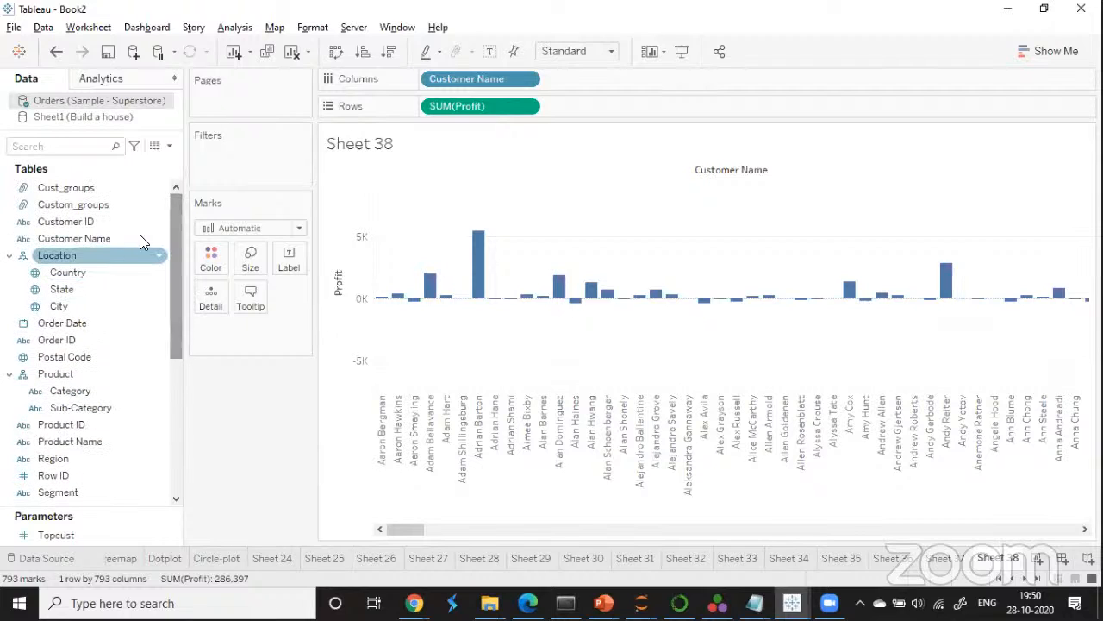
right_click(153, 241)
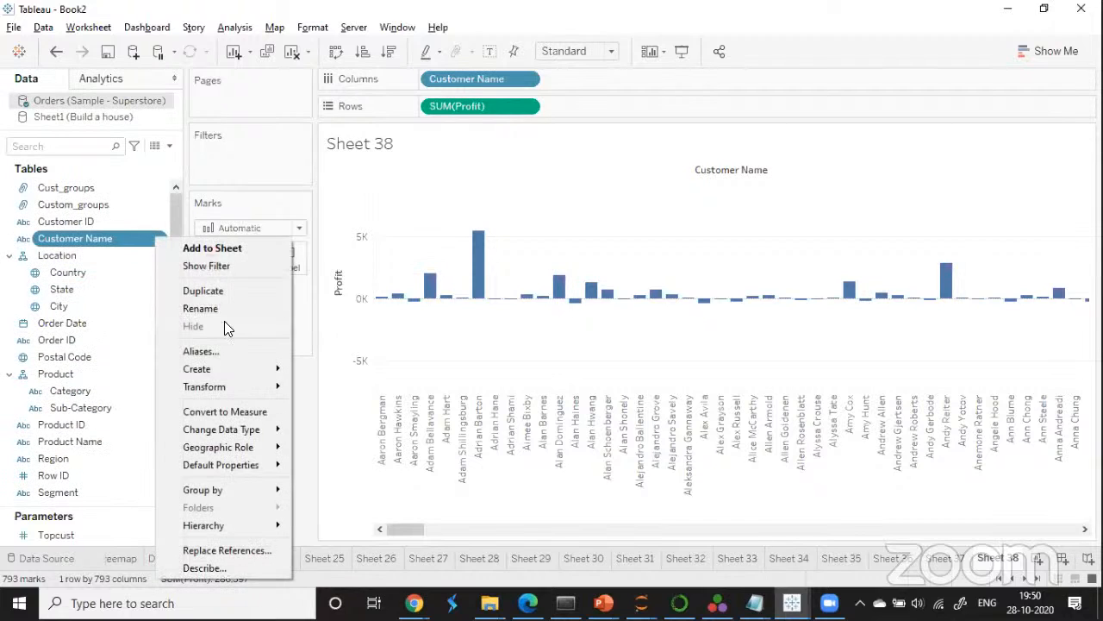
mouse_move(243, 367)
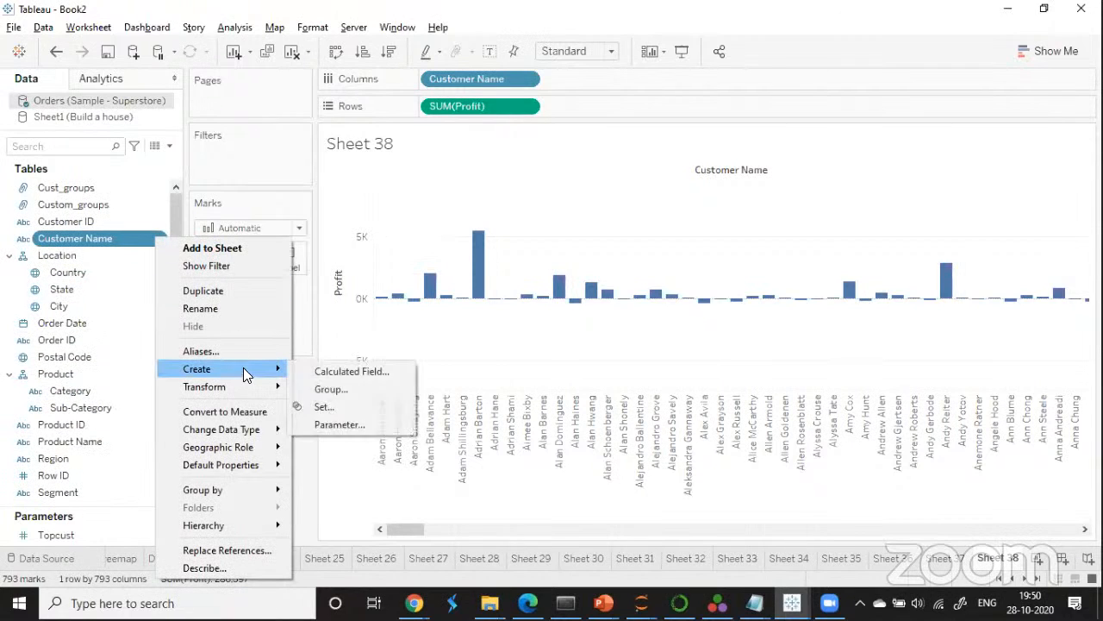
left_click(330, 409)
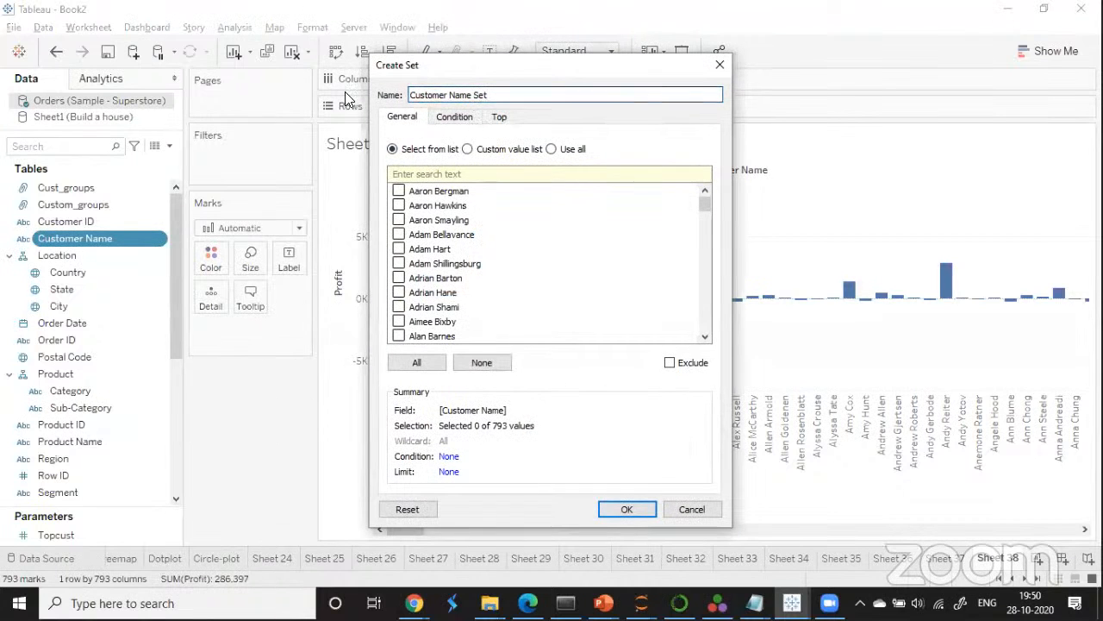
key("BackSpace")
type("T")
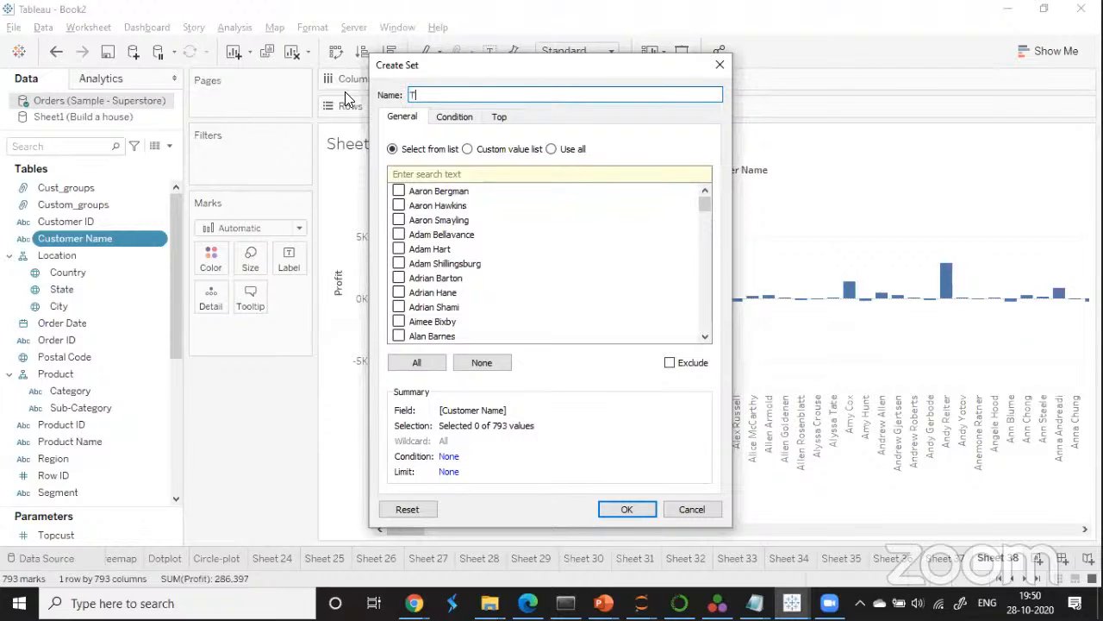
type("op_cust")
Limit the set to the top 7 by sum of Profit, change its name to Top_cust7, and create it.
left_click(500, 117)
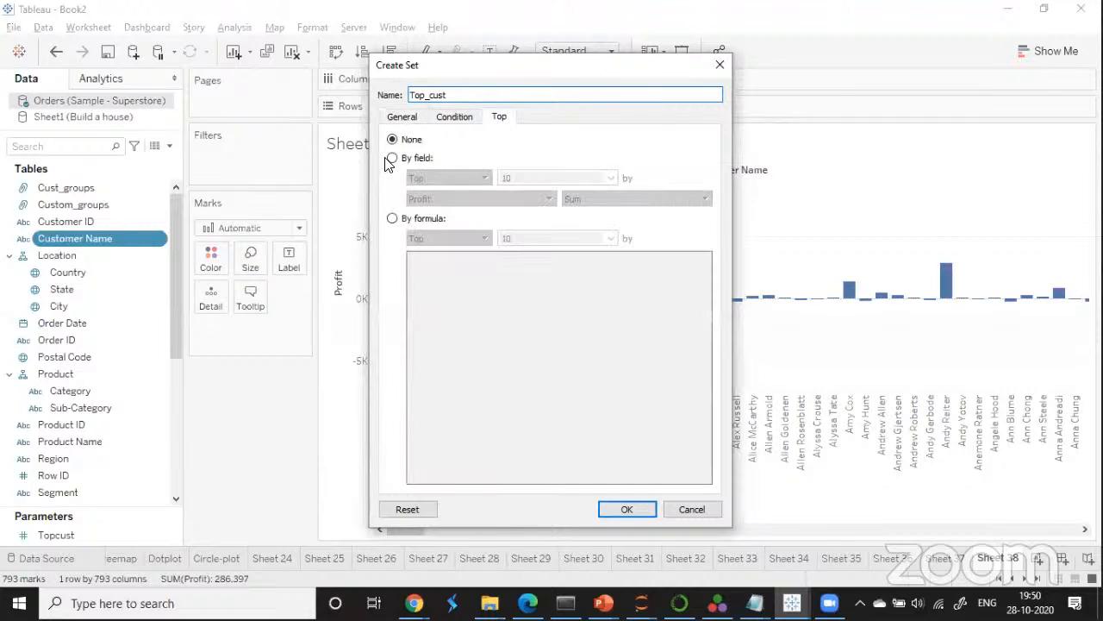
left_click(392, 157)
left_click(515, 178)
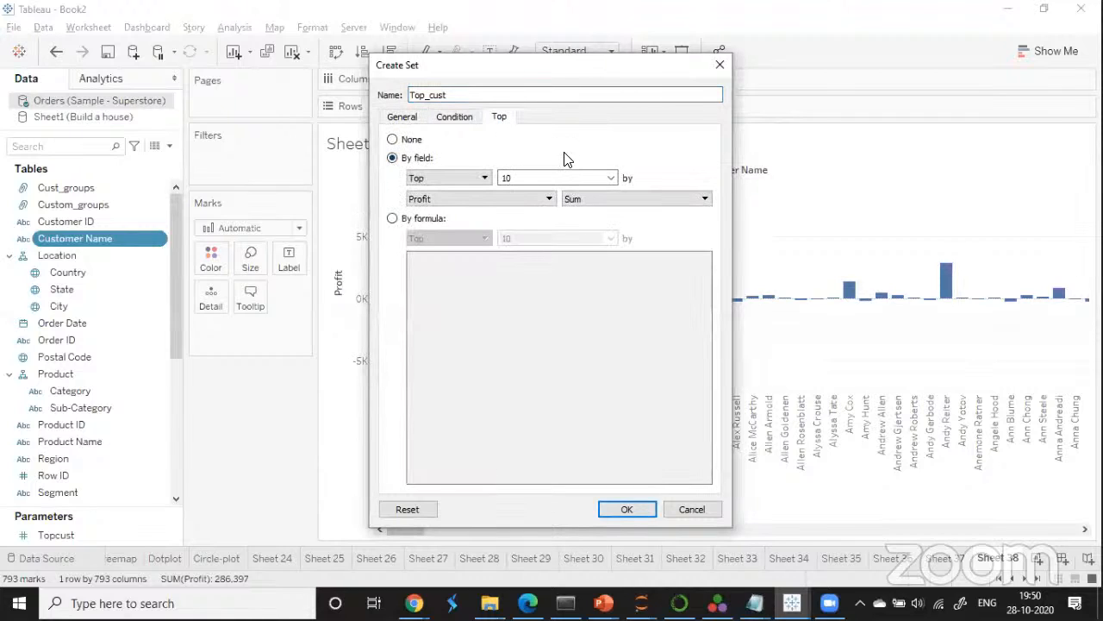
key("BackSpace")
key("BackSpace")
type("7")
left_click(483, 96)
type("7")
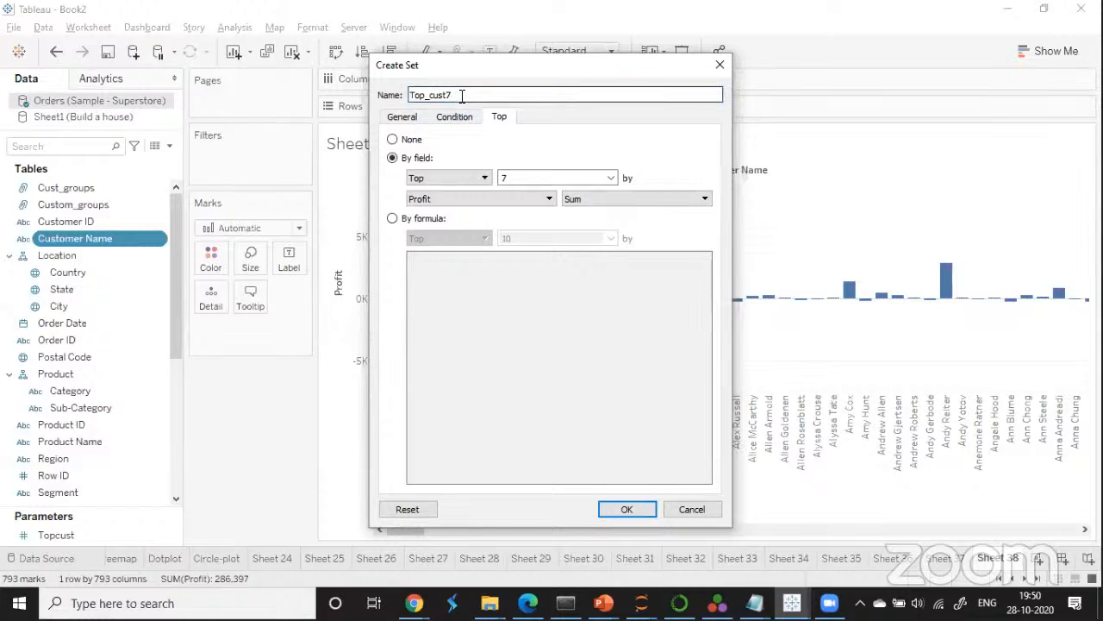
left_click(626, 509)
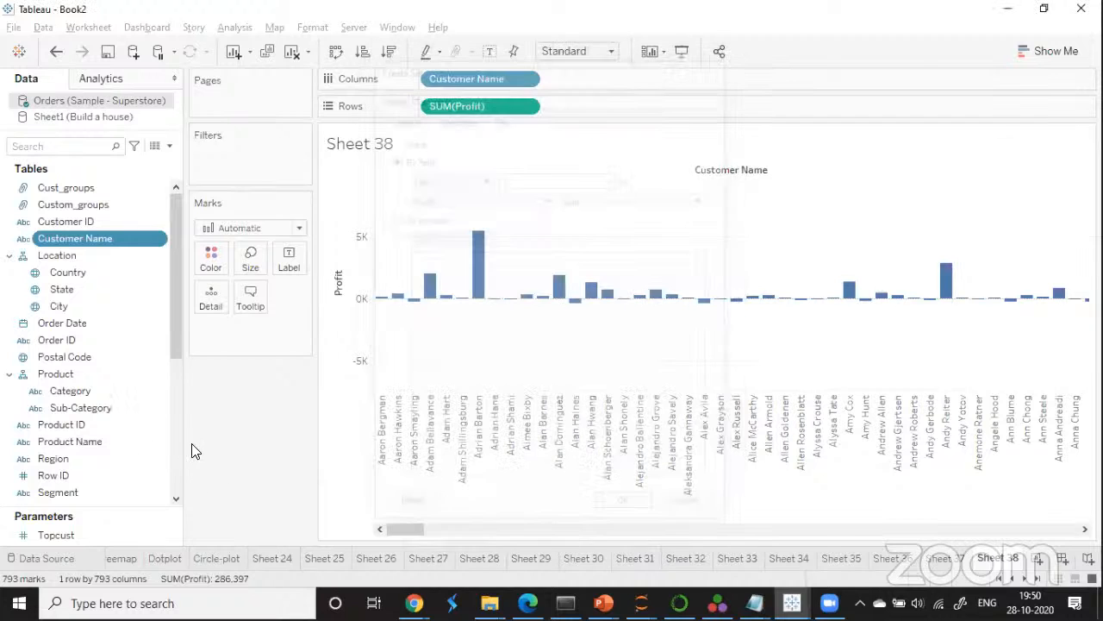
Filter the customer chart with the Top_cust7 set and sort the customers by Profit in descending order.
scroll(40, 438, "down", 2)
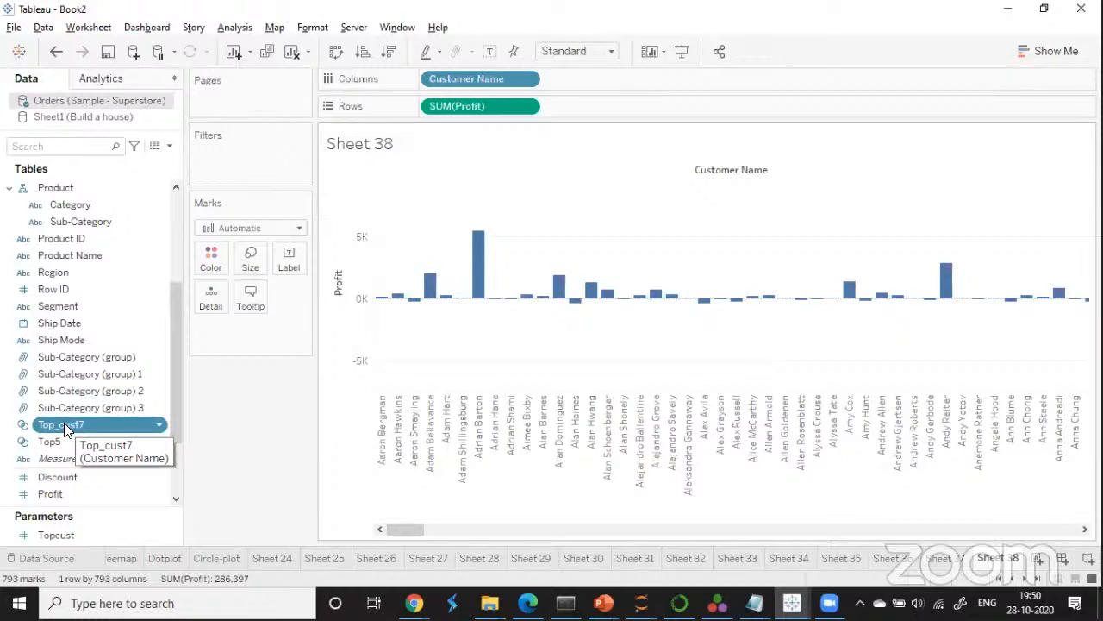
left_click_drag(73, 425, 225, 153)
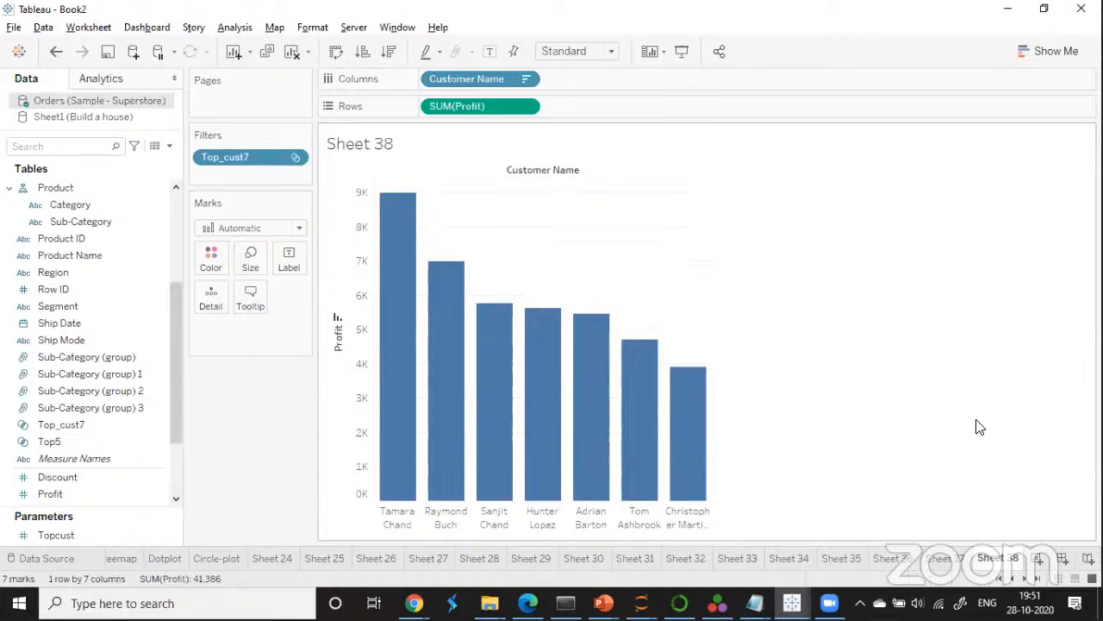
Switch the Top_cust7 filter to show in/out of set and include both the In and Out values.
left_click(297, 157)
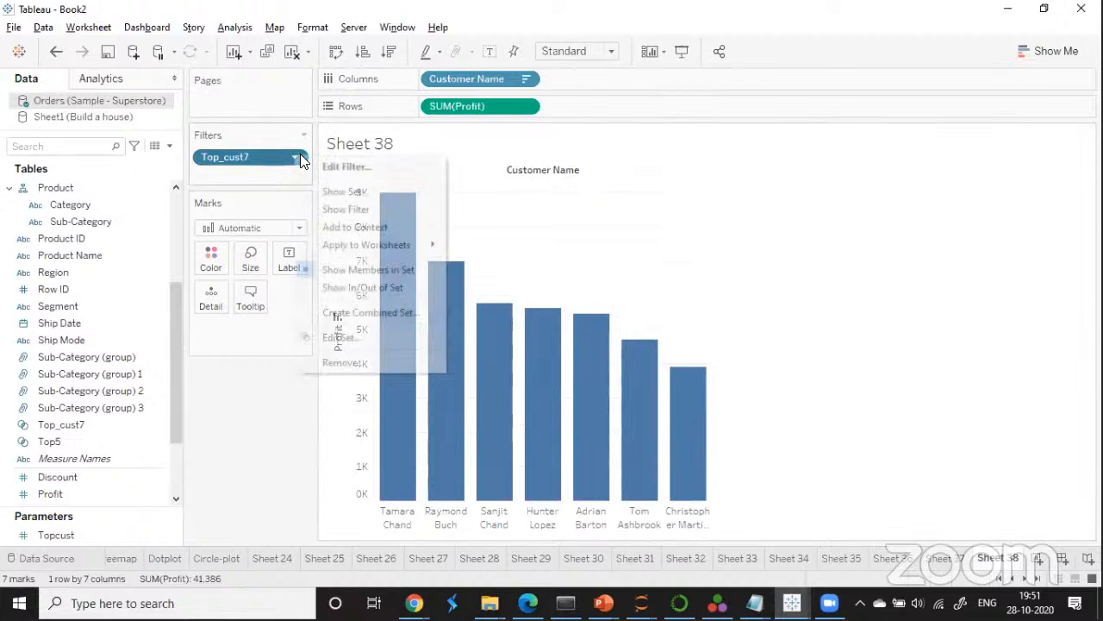
left_click(348, 287)
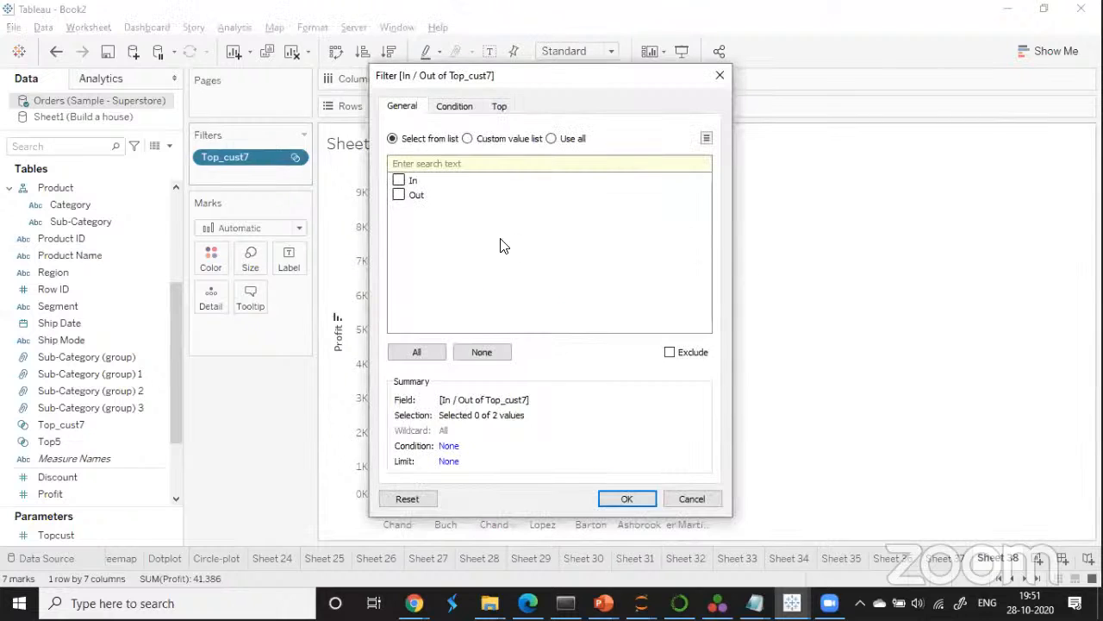
left_click(399, 180)
left_click(398, 195)
left_click(626, 498)
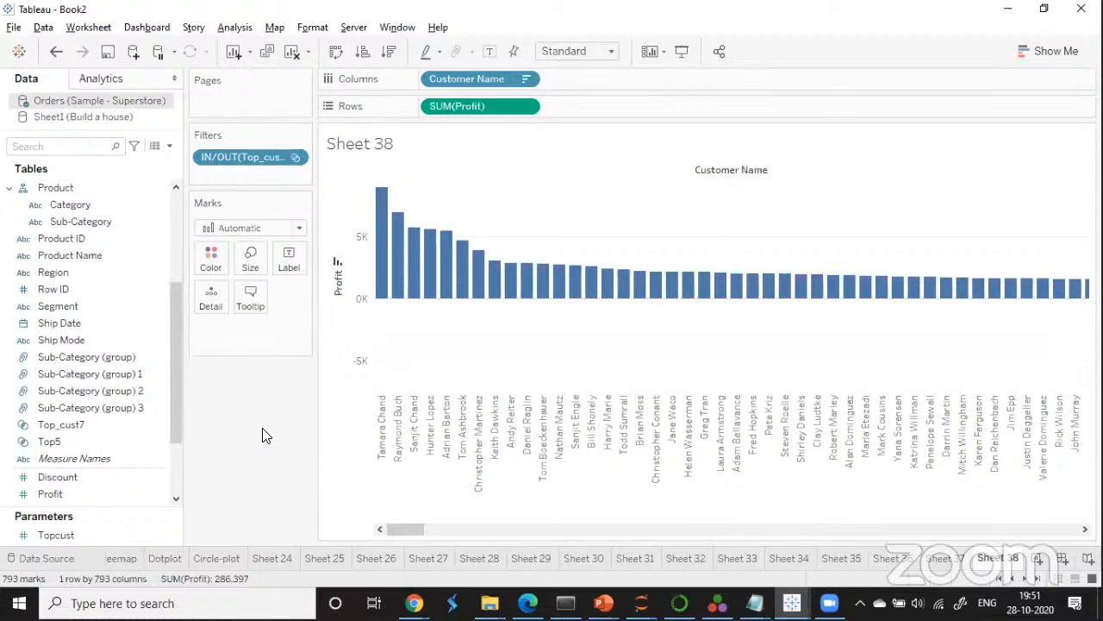
Colour the customer bars by in/out membership of the Top_cust7 set.
scroll(174, 431, "down", 3)
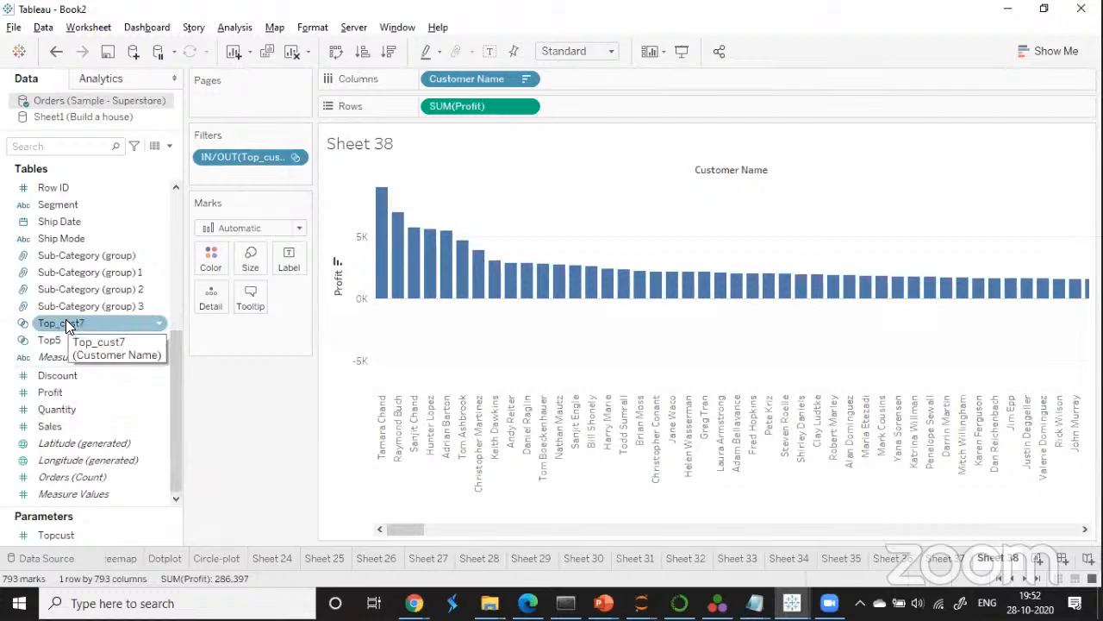
left_click_drag(65, 321, 194, 274)
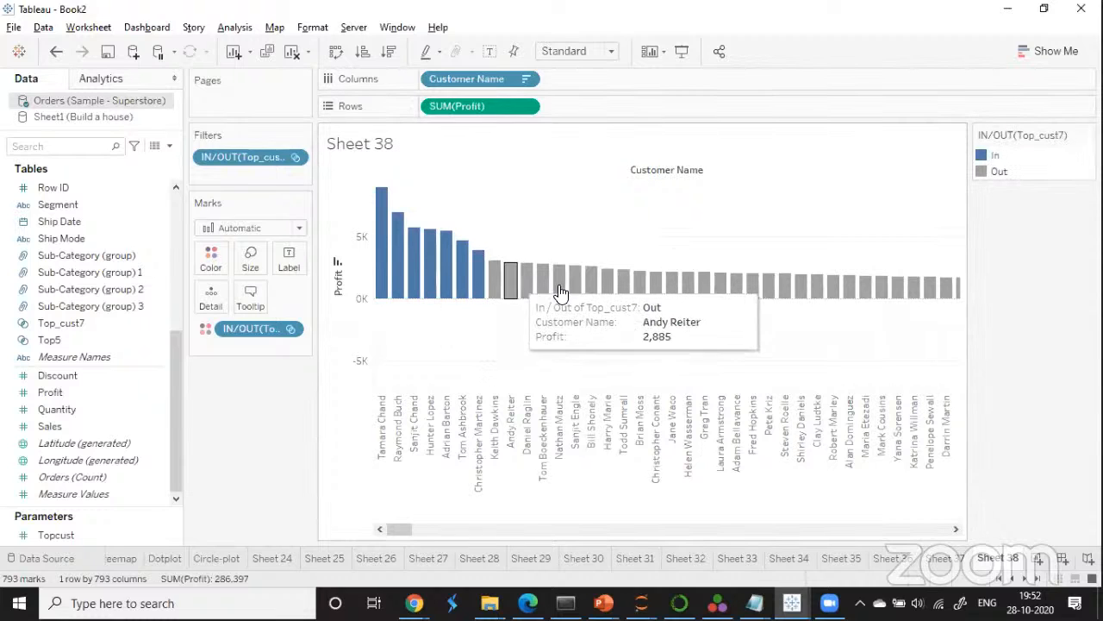
mouse_move(394, 530)
left_mouse_down()
mouse_move(982, 527)
mouse_move(362, 532)
mouse_move(943, 529)
mouse_move(380, 526)
left_mouse_up()
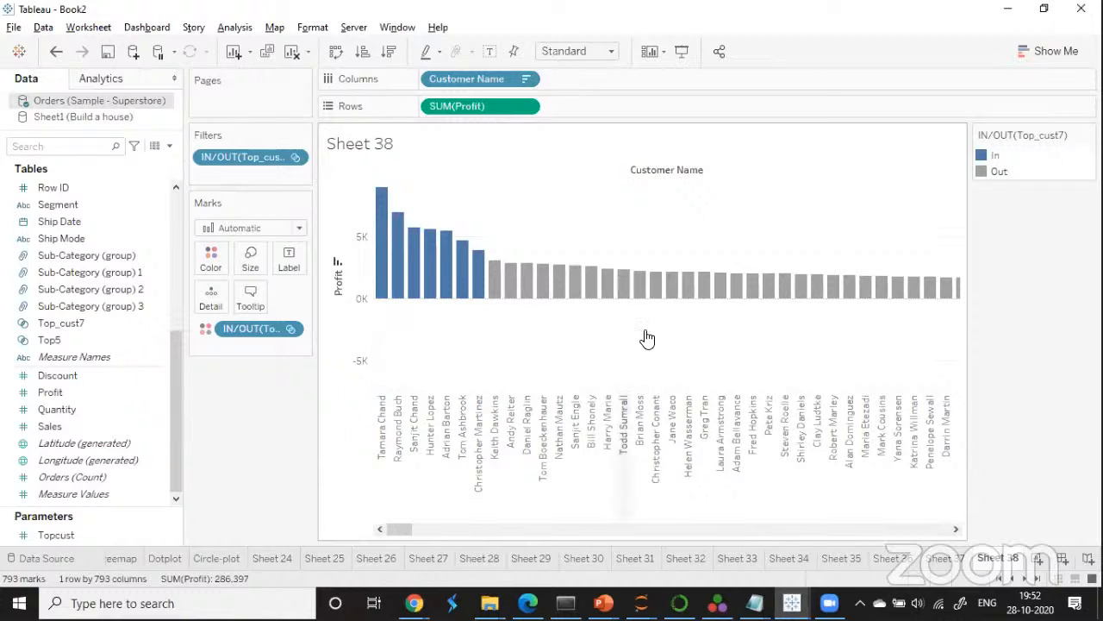
Remove the Top_cust7 set from the filters and the colour encoding, and clear the worksheet.
left_click_drag(253, 158, 258, 380)
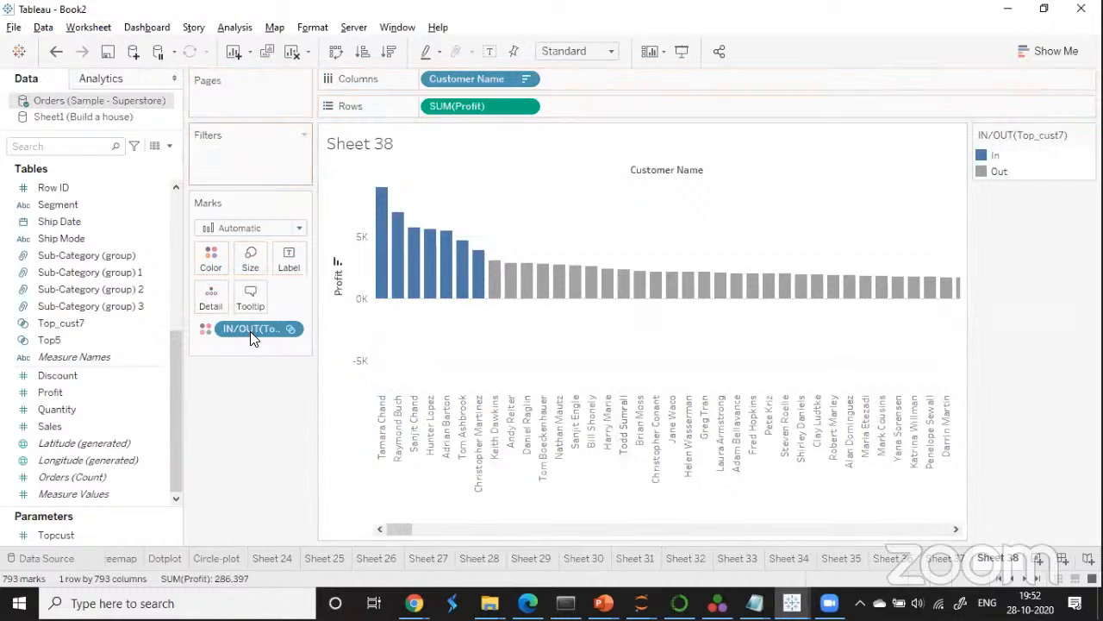
left_click_drag(250, 331, 250, 431)
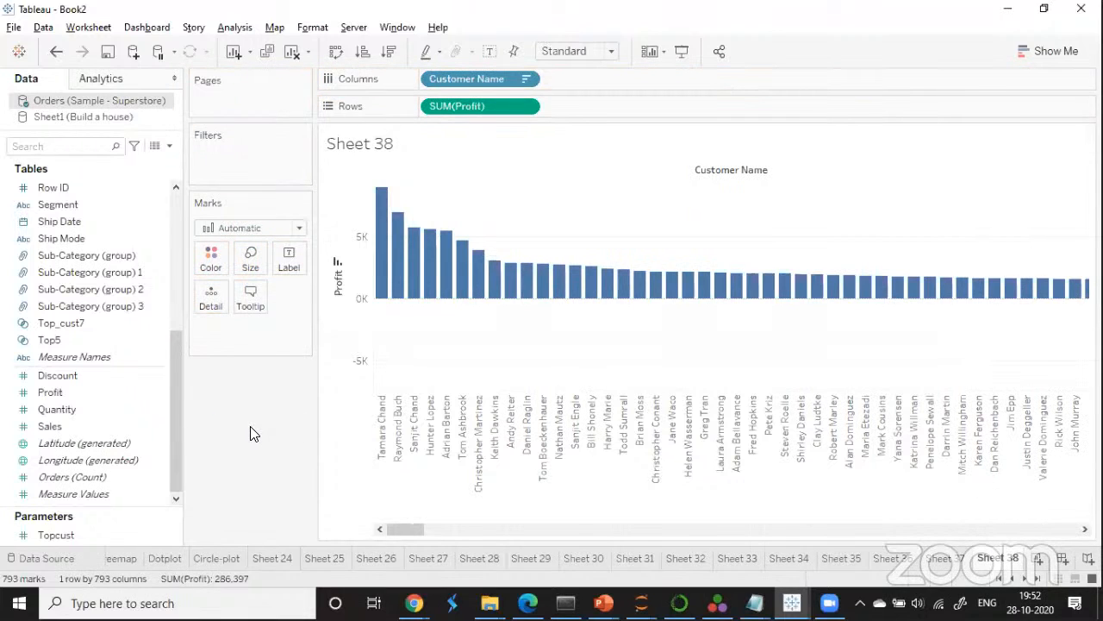
left_click(292, 50)
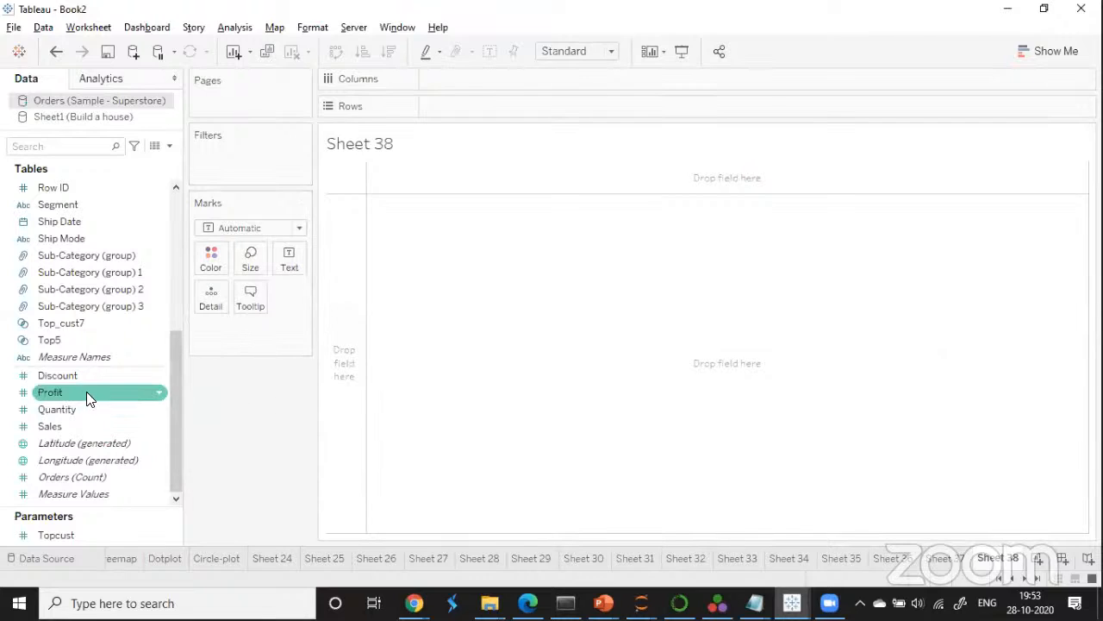
Rebuild the bar chart with Profit on Rows and Customer Name on Columns.
mouse_move(86, 391)
left_mouse_down()
mouse_move(206, 370)
mouse_move(461, 145)
mouse_move(472, 112)
left_mouse_up()
left_click_drag(174, 393, 179, 256)
left_click_drag(86, 248, 476, 85)
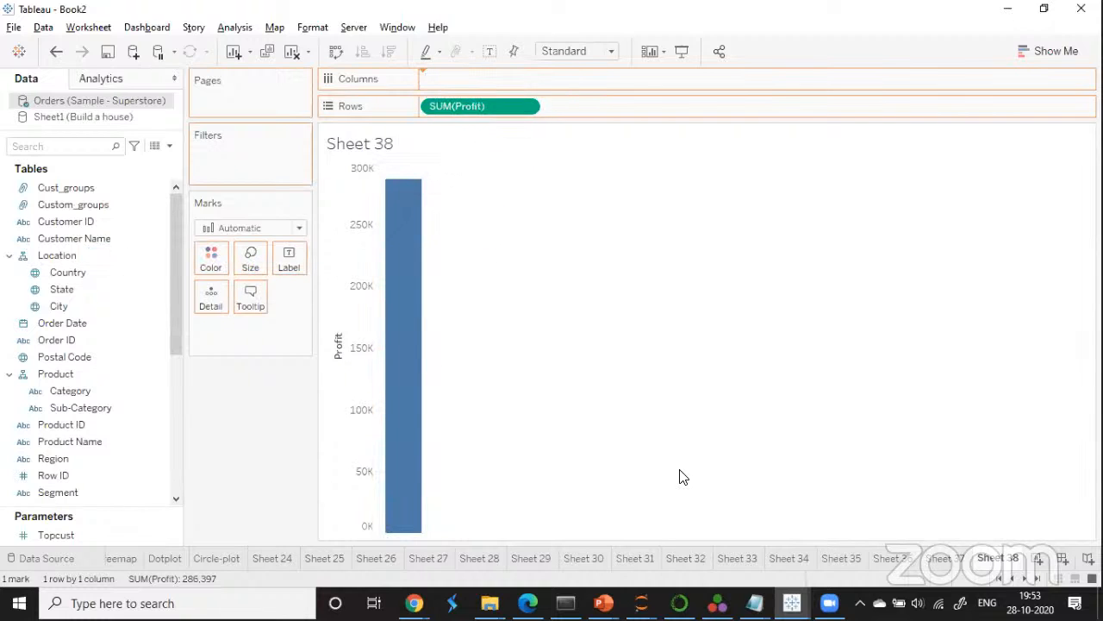
Start creating a set from the Customer Name field and name it Bottom_cust7.
left_click_drag(176, 323, 177, 490)
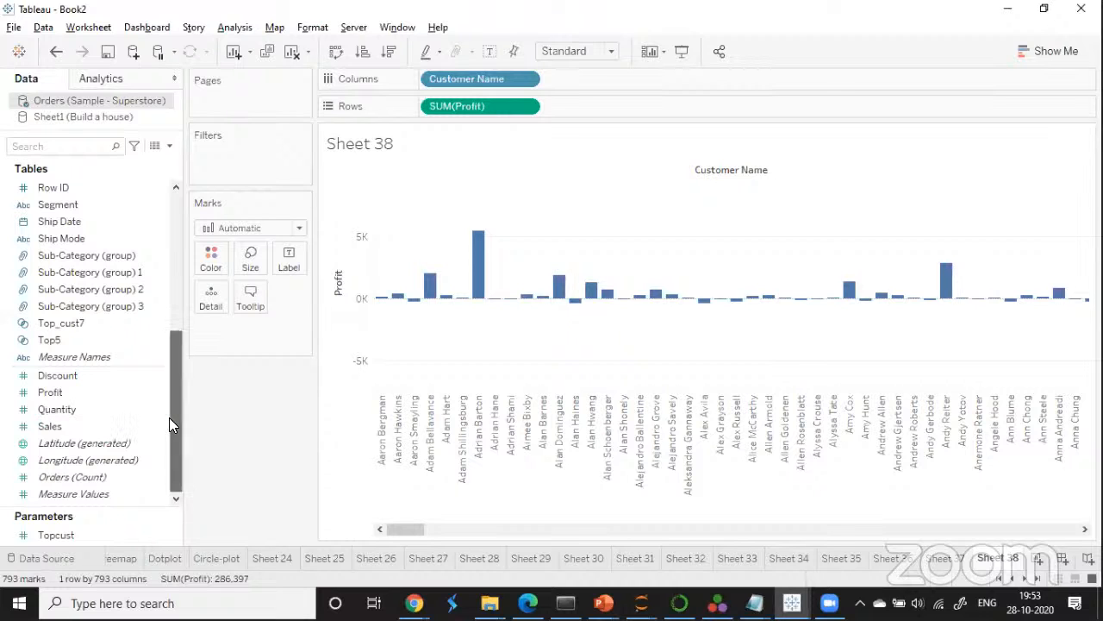
left_click_drag(169, 418, 177, 229)
scroll(115, 238, "down", 1)
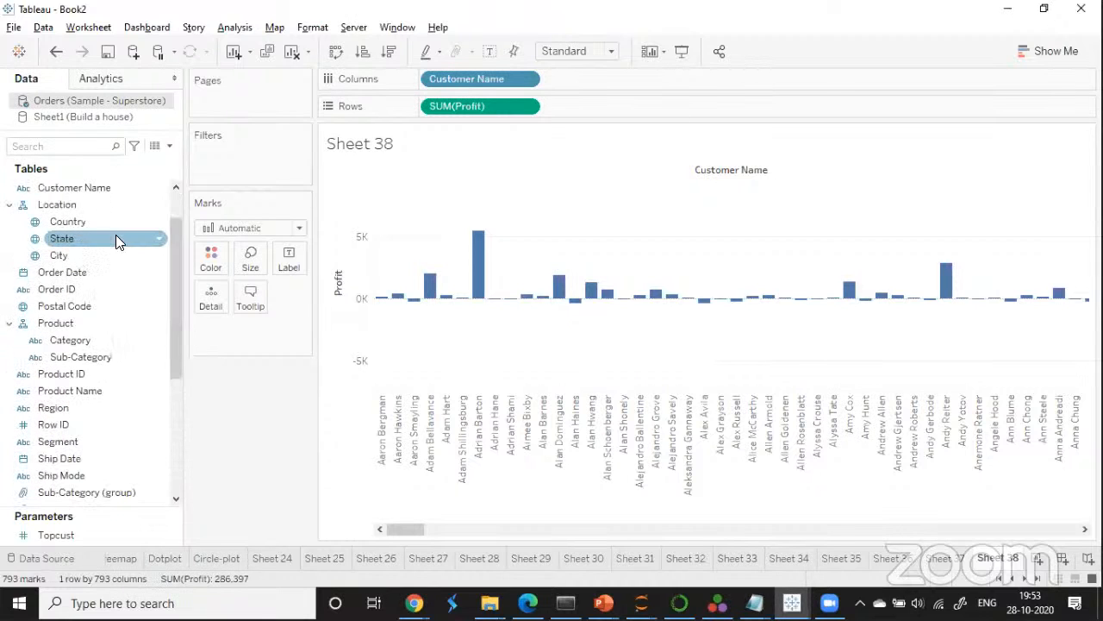
right_click(115, 238)
left_click(262, 402)
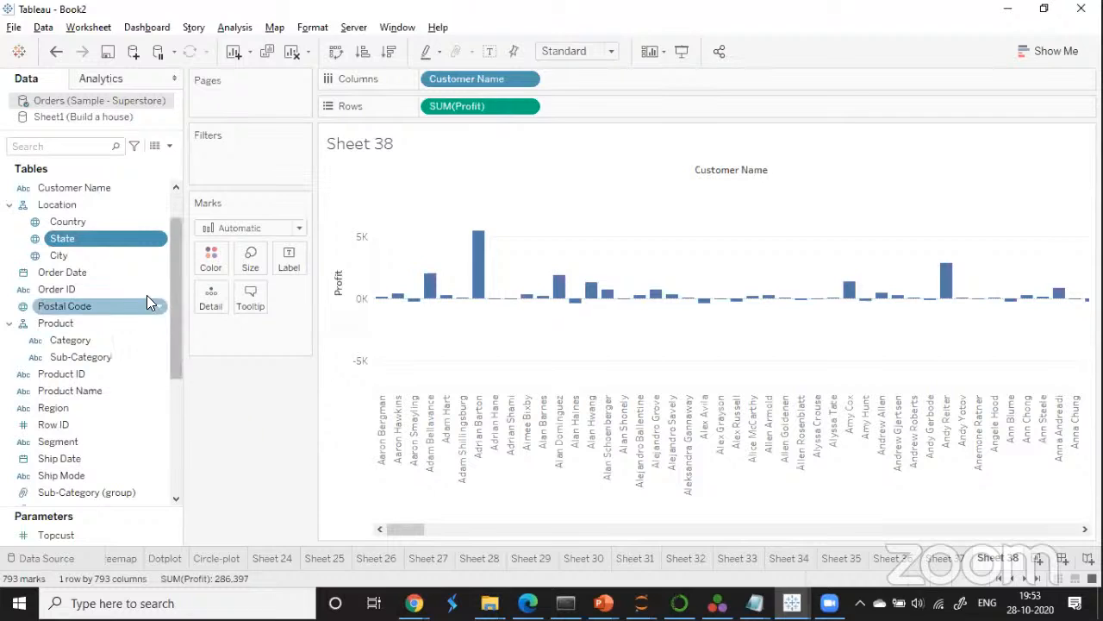
left_click_drag(177, 326, 176, 246)
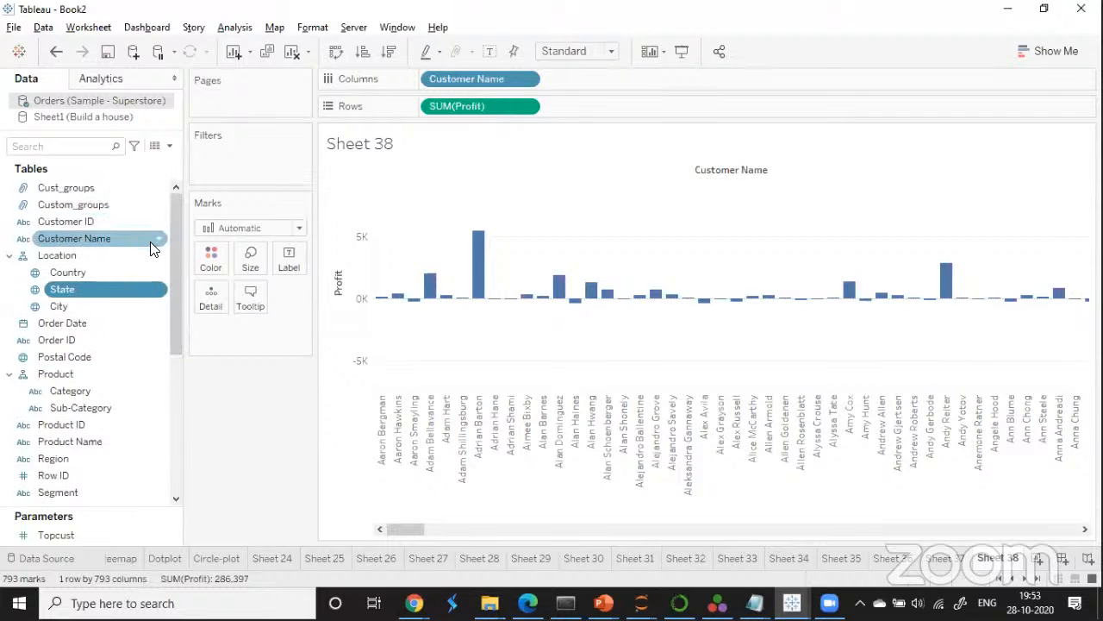
right_click(151, 249)
mouse_move(263, 380)
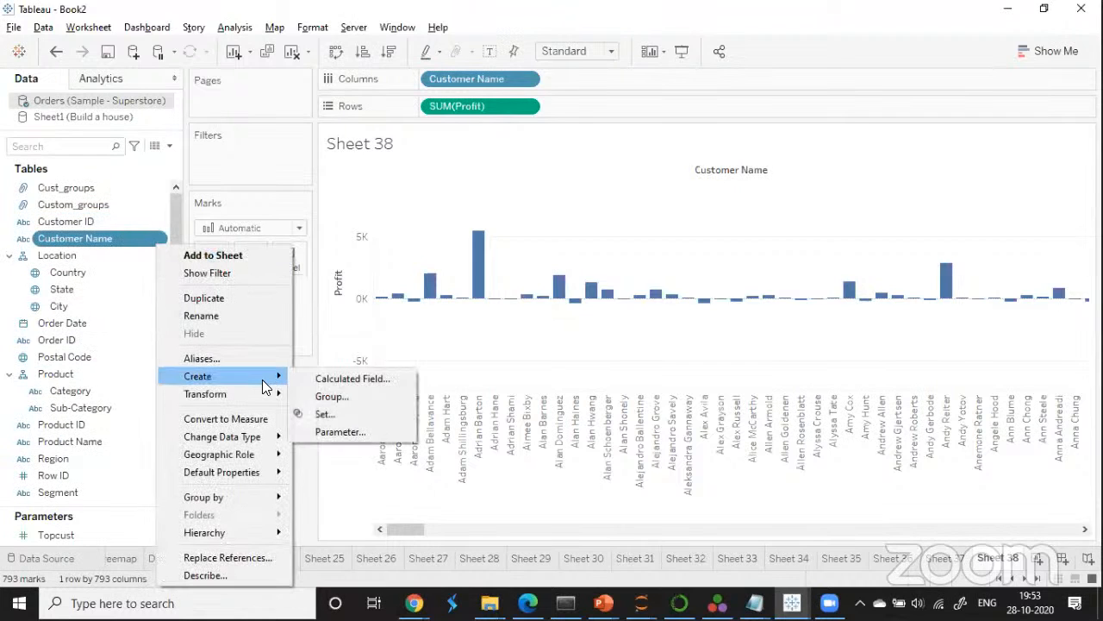
left_click(324, 414)
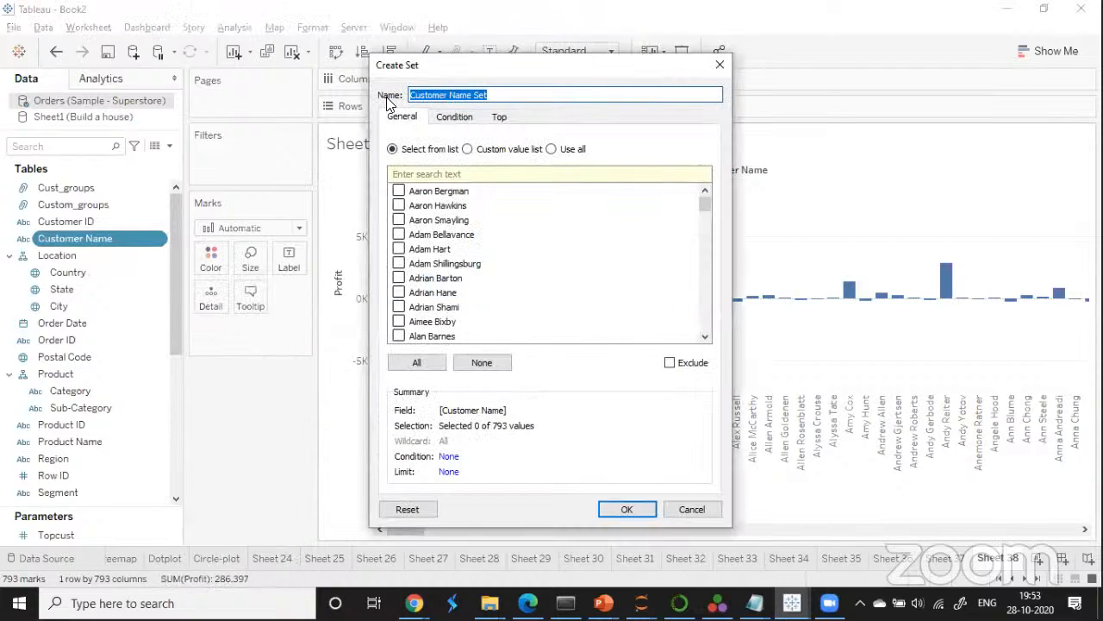
key("BackSpace")
type("Botto")
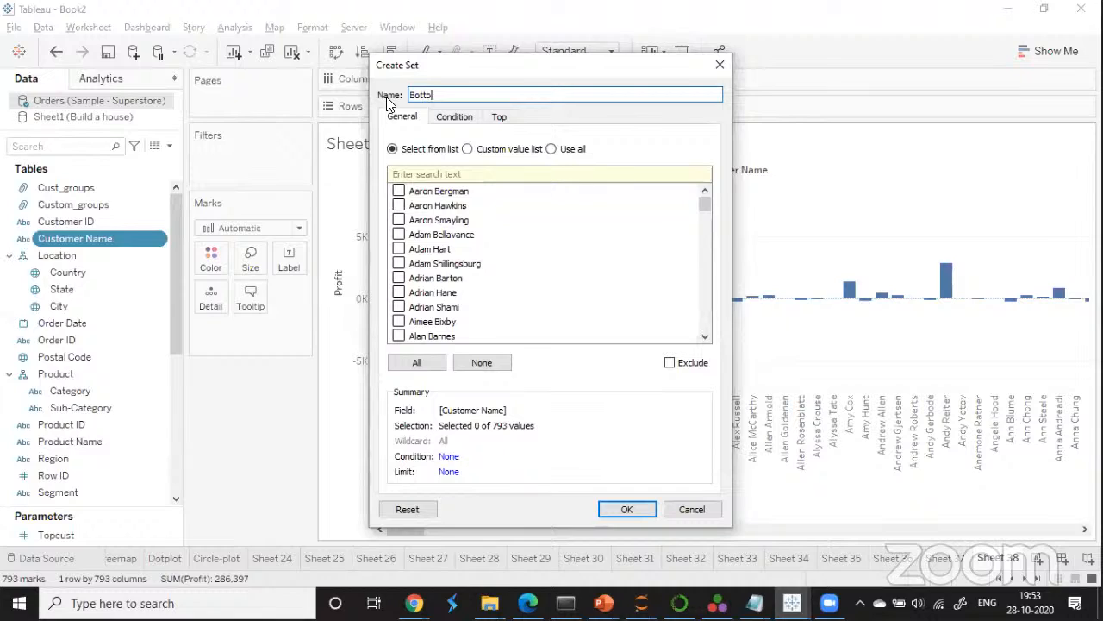
type("m_cust7")
Limit the set to the bottom 7 by sum of Profit and create it.
left_click(500, 116)
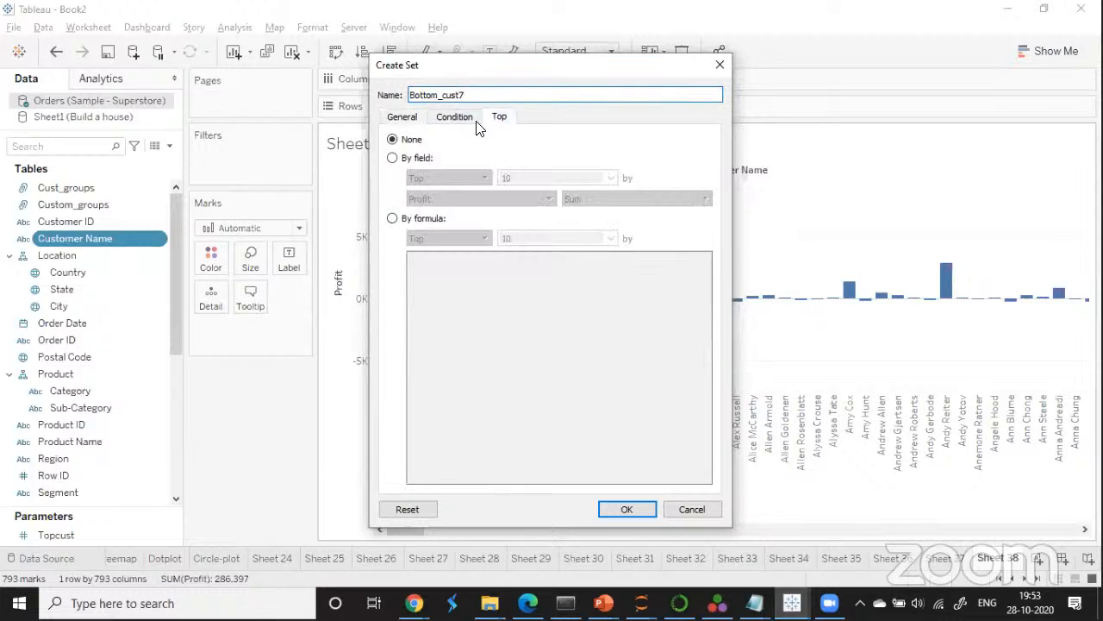
left_click(393, 158)
left_click(485, 178)
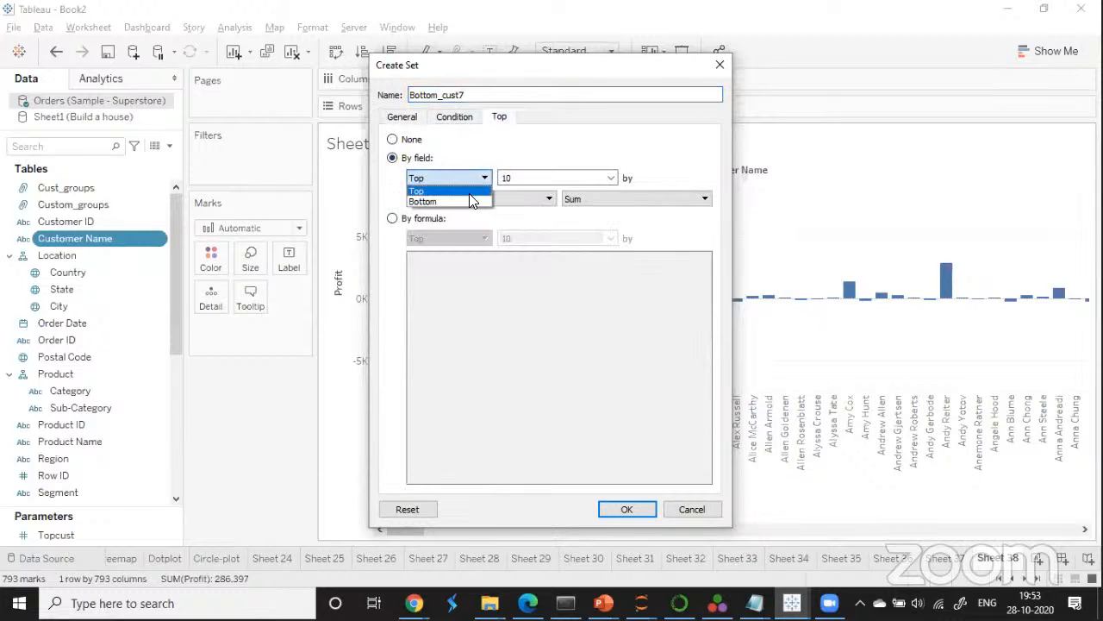
left_click(459, 202)
left_click(521, 178)
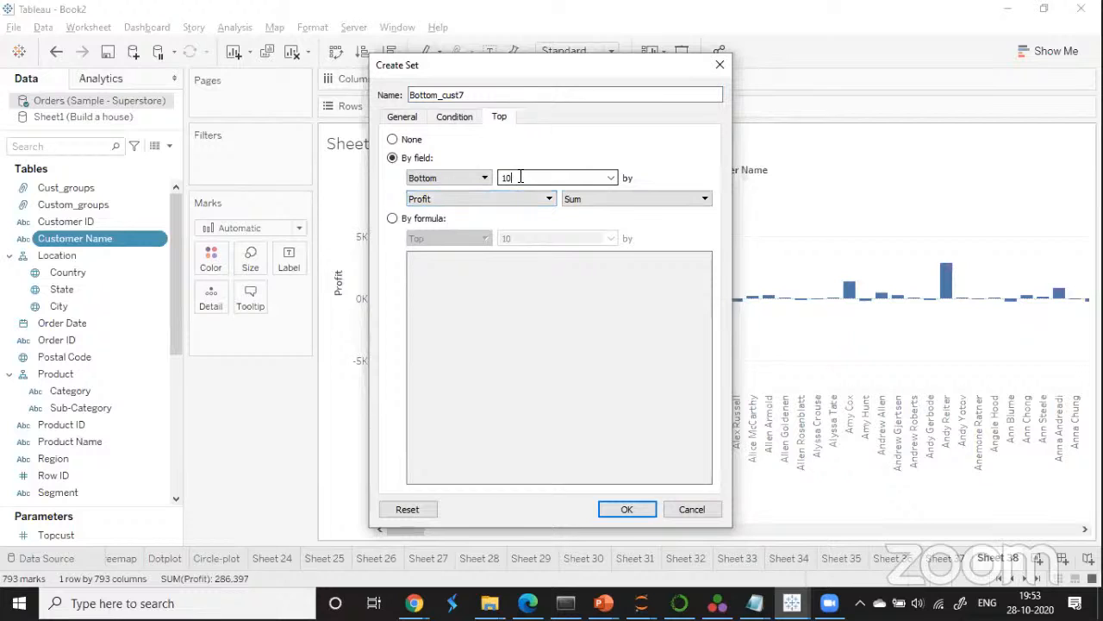
key("BackSpace")
key("BackSpace")
type("7")
left_click(625, 508)
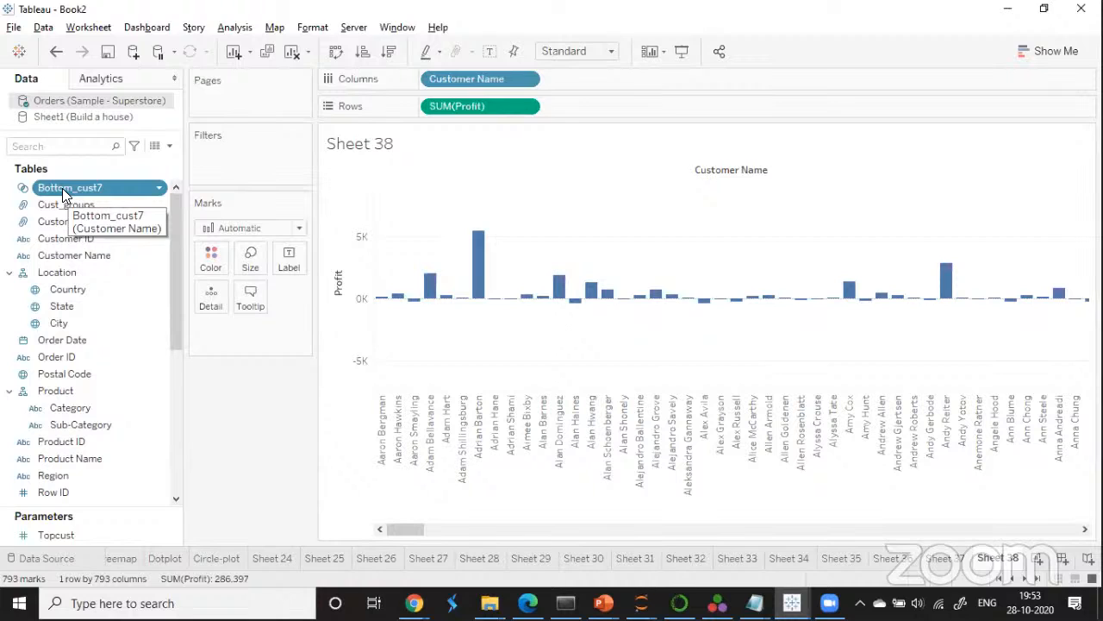
Filter the customer chart with the Bottom_cust7 set and sort the customers by Profit in descending order.
left_click_drag(62, 188, 212, 161)
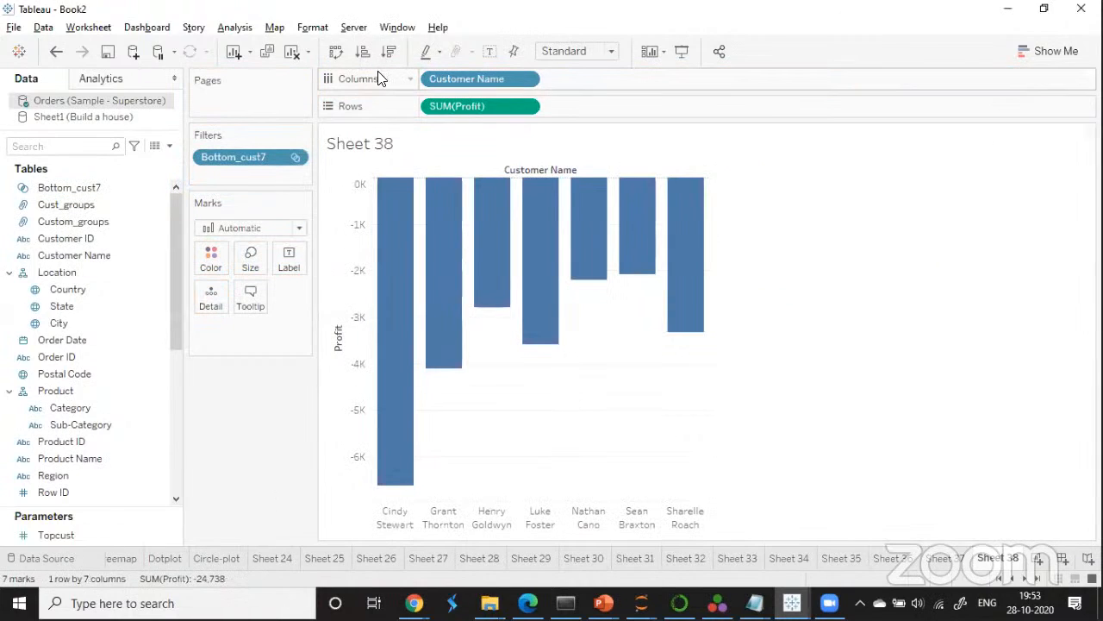
left_click(388, 50)
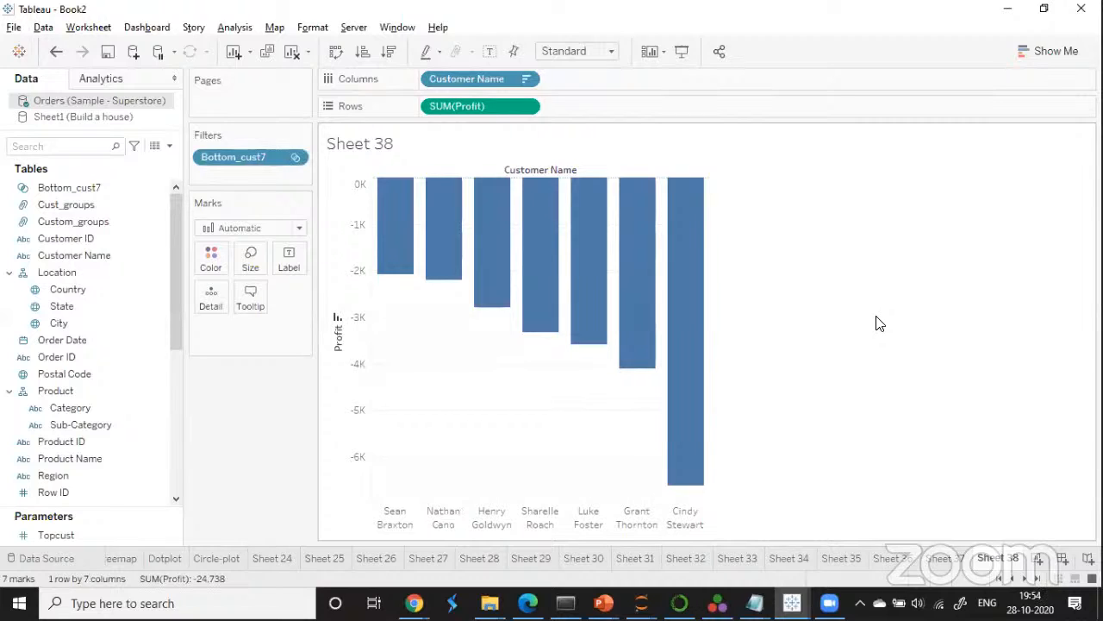
Switch the Bottom_cust7 filter to show in/out of set and include both the In and Out values.
left_click(296, 158)
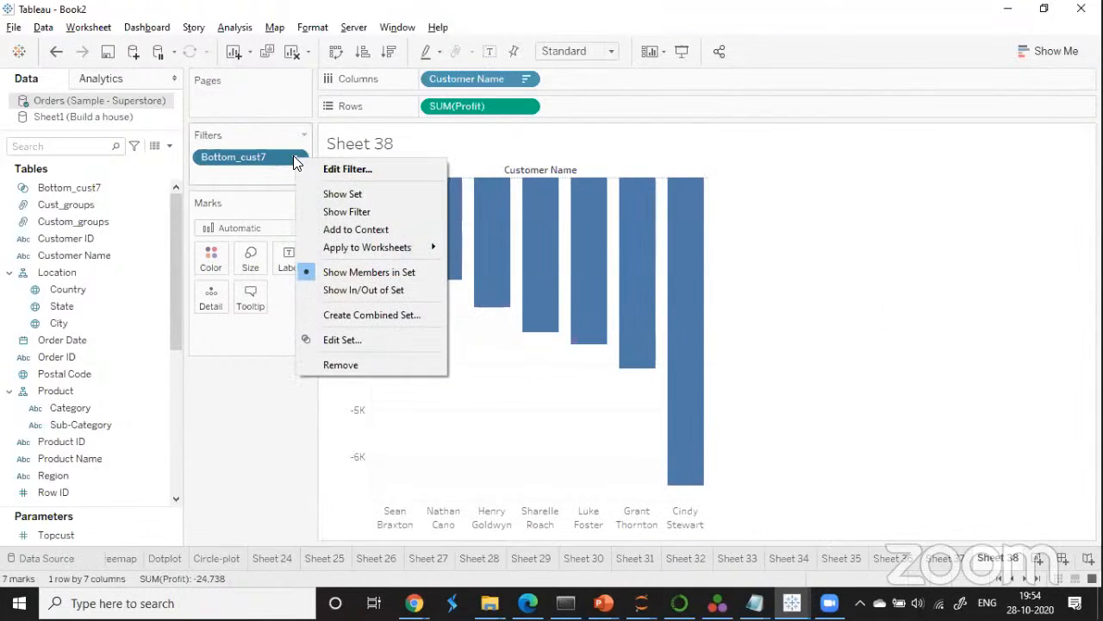
left_click(364, 289)
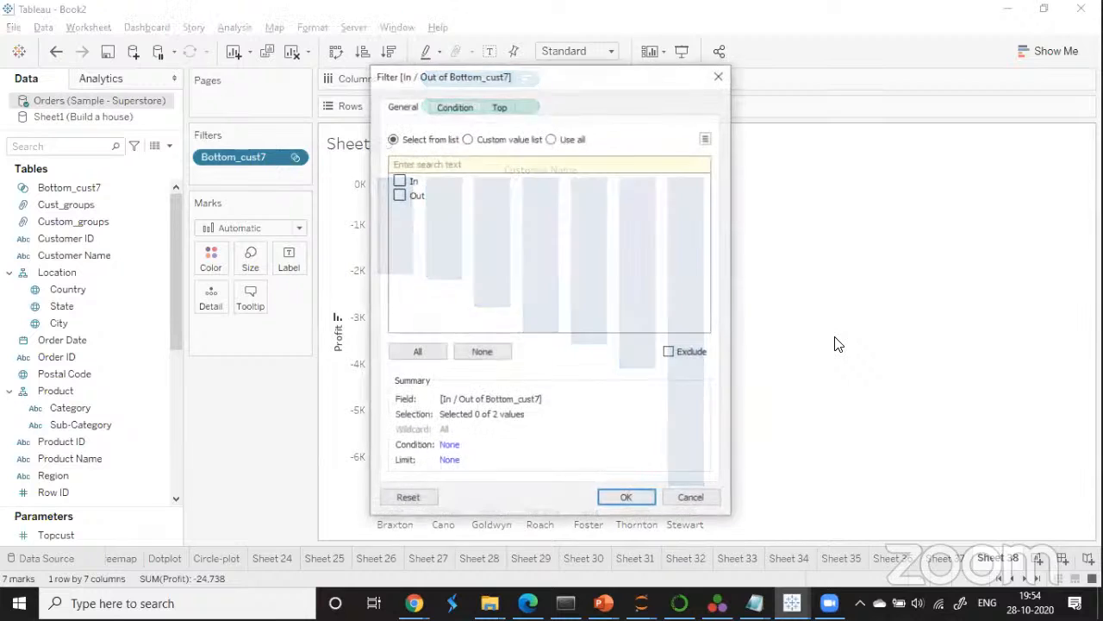
left_click(402, 181)
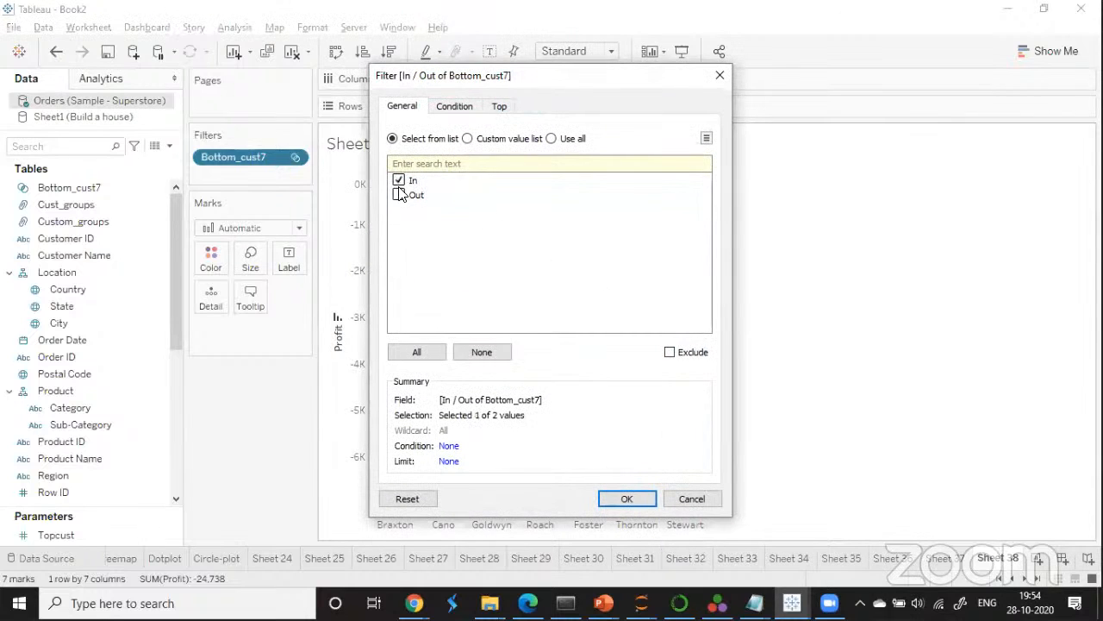
left_click(400, 195)
key("Return")
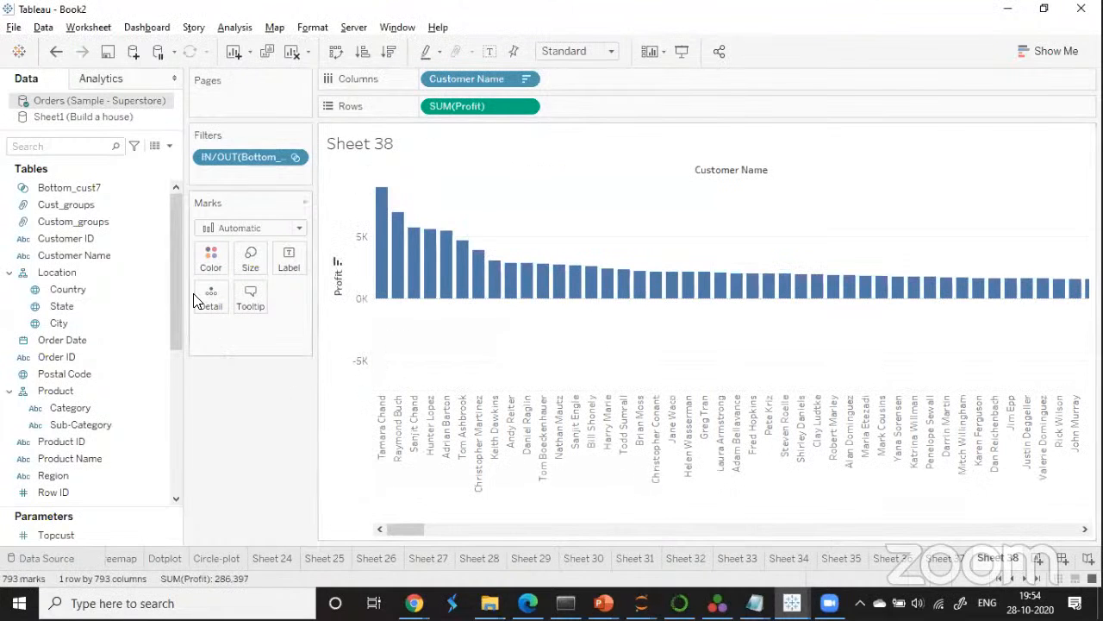
Colour the customer bars by in/out membership of the Bottom_cust7 set and view the lowest-profit end of the chart.
left_click_drag(176, 268, 99, 224)
left_click(91, 187)
left_click_drag(90, 184, 210, 260)
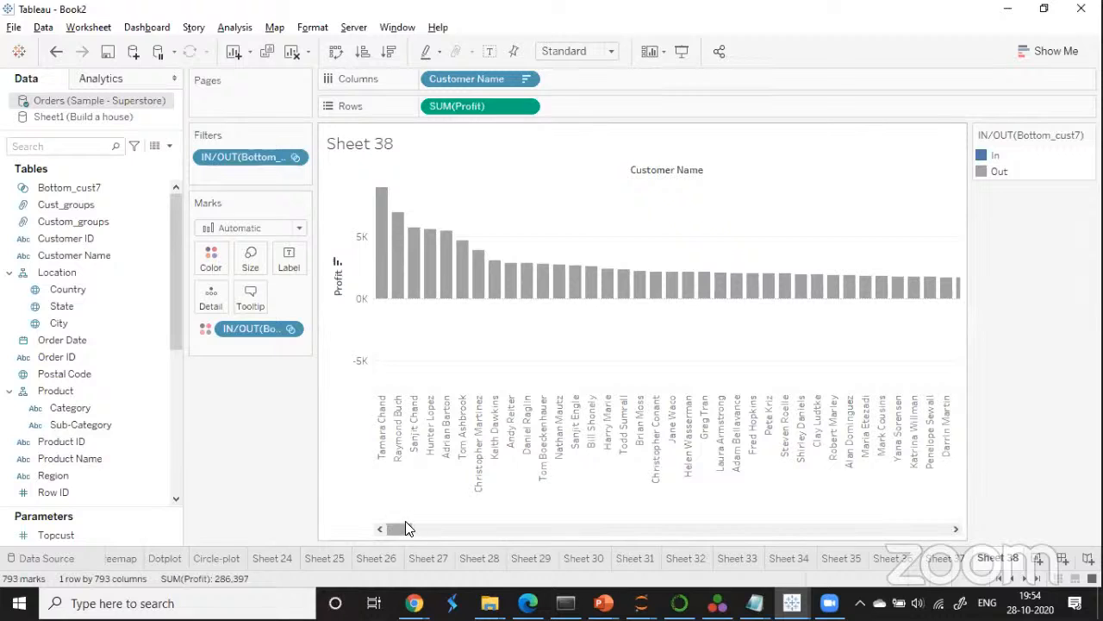
left_click_drag(406, 527, 931, 414)
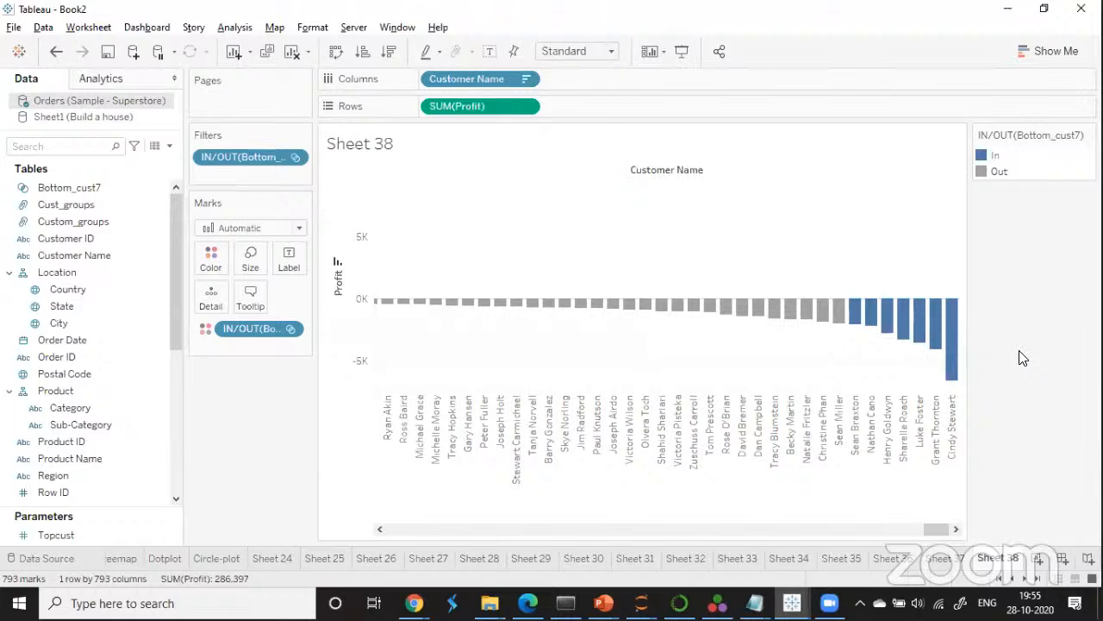
Add a new worksheet and build a bar chart of Profit on Rows by Customer Name on Columns.
left_click(1038, 558)
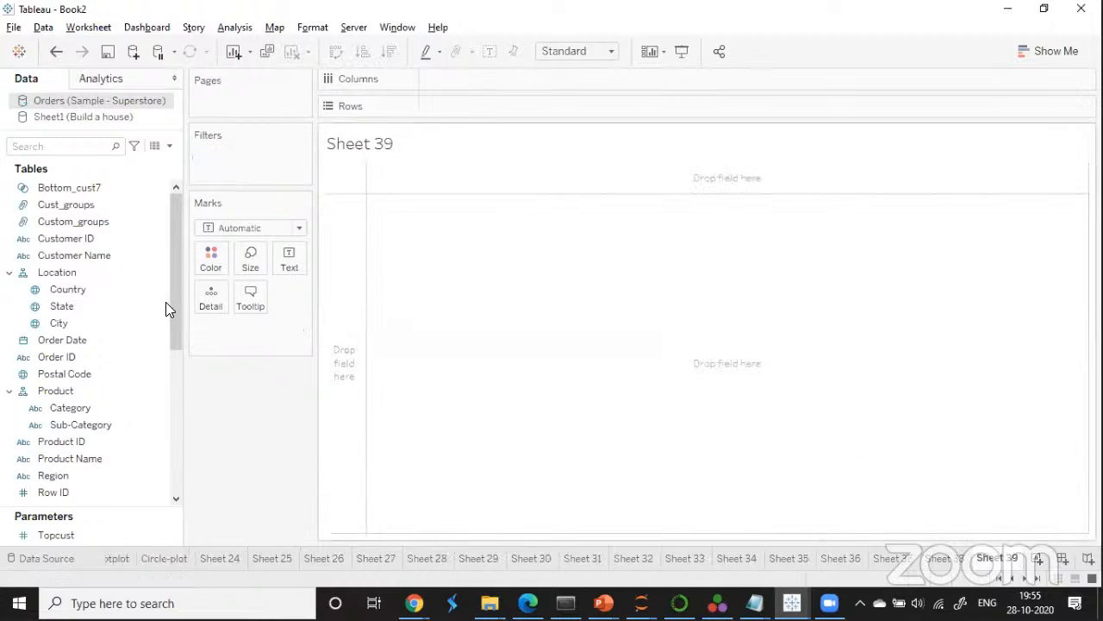
left_click_drag(176, 315, 165, 449)
left_click_drag(48, 393, 448, 114)
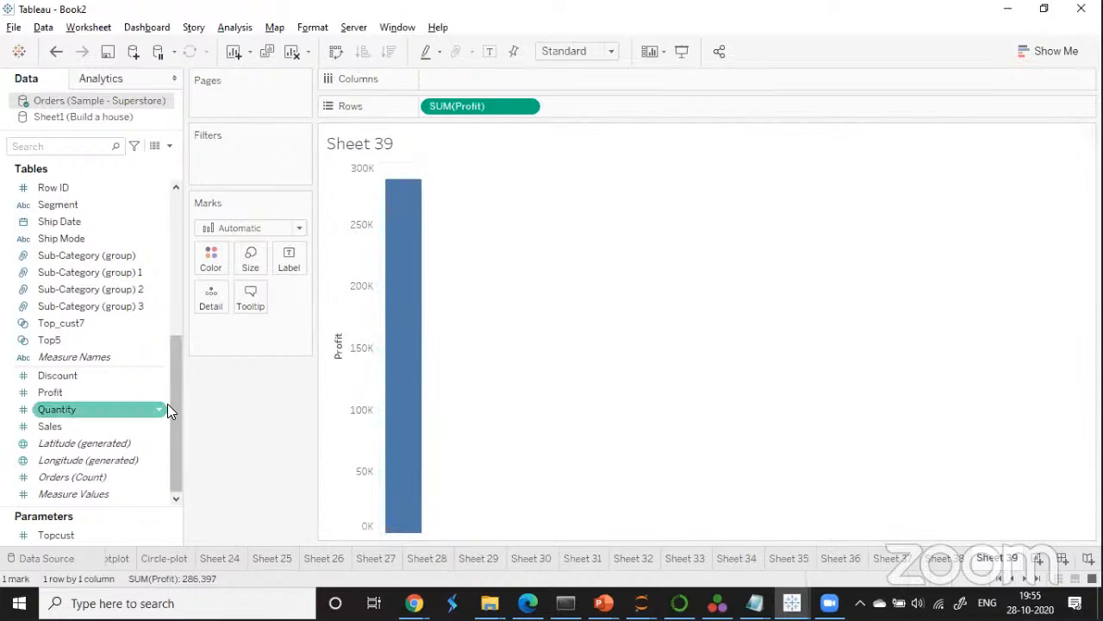
left_click_drag(176, 392, 492, 82)
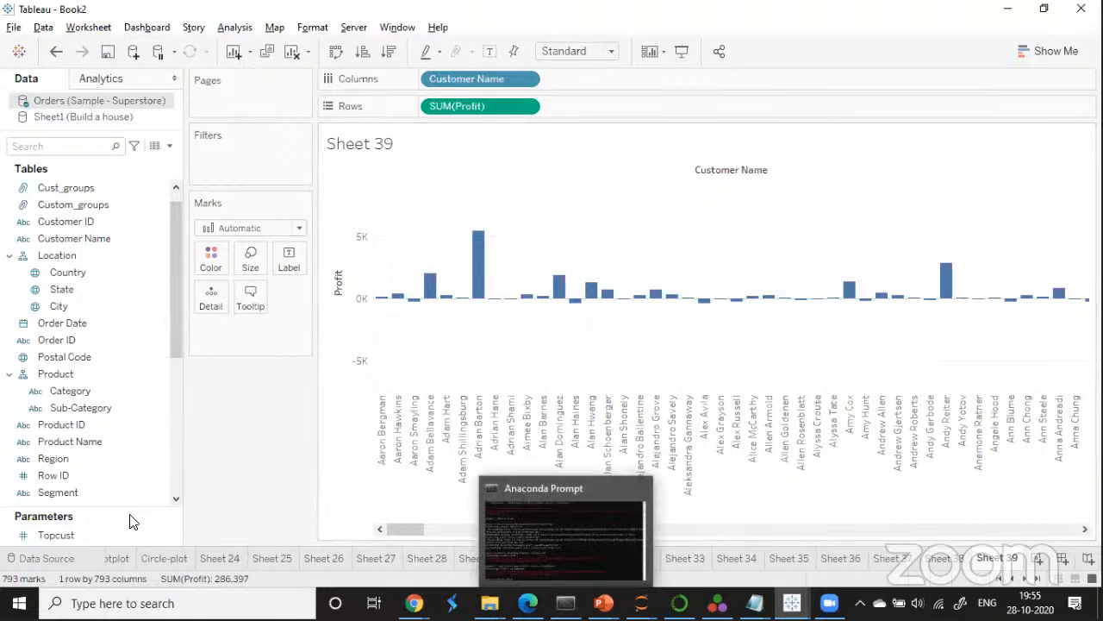
Filter the new customer chart with both the Top_cust7 and Bottom_cust7 sets.
left_click_drag(177, 313, 184, 389)
left_click(62, 441)
left_click_drag(76, 457, 225, 149)
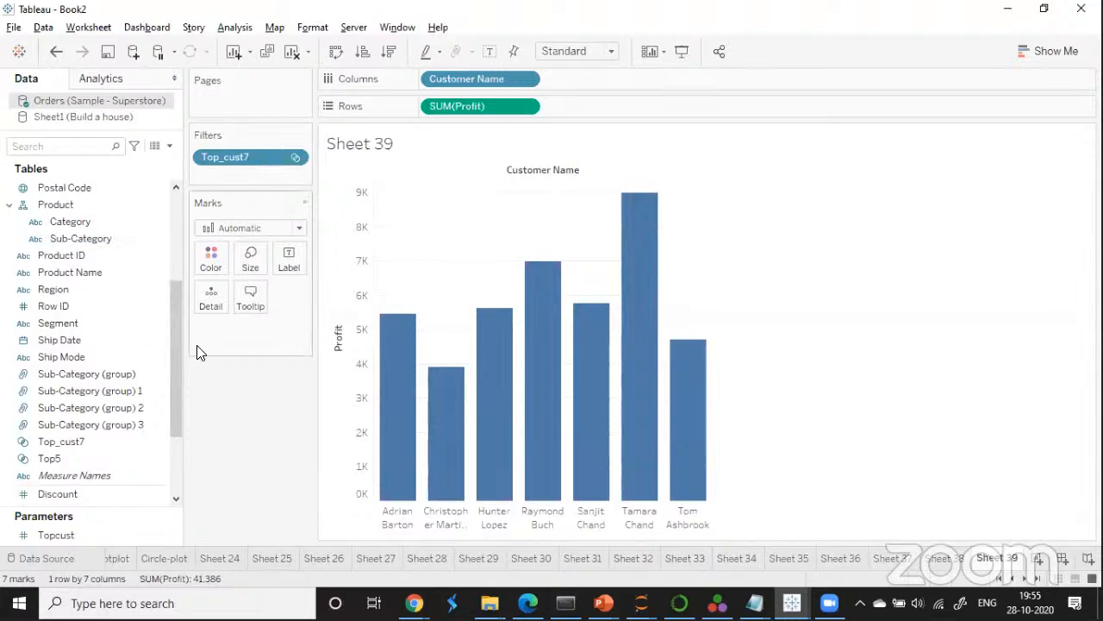
left_click_drag(171, 339, 171, 215)
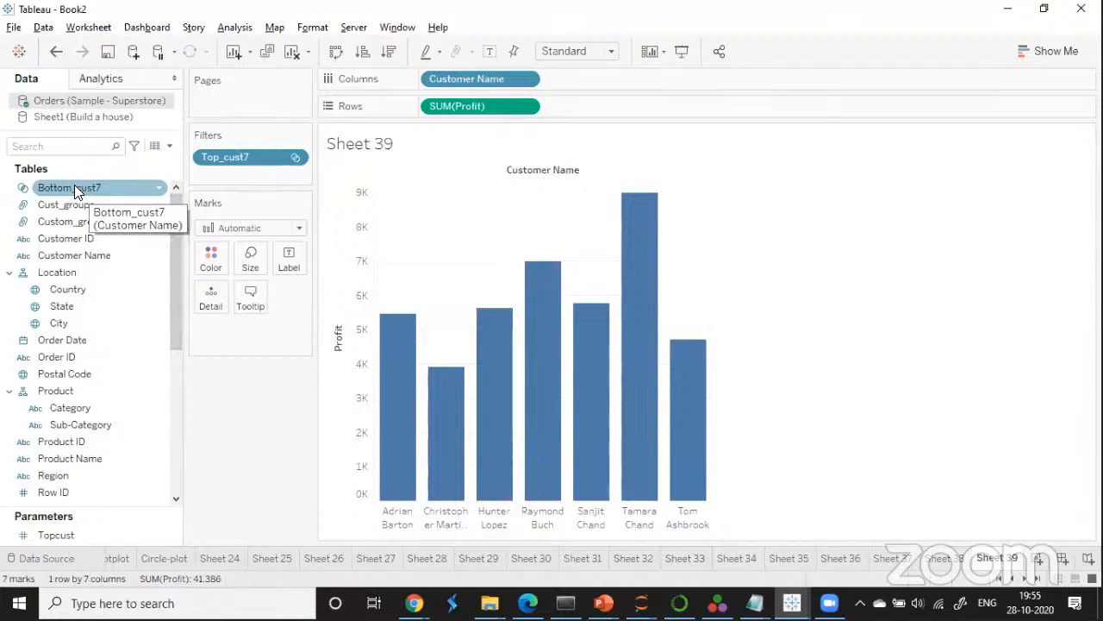
left_click_drag(78, 186, 229, 173)
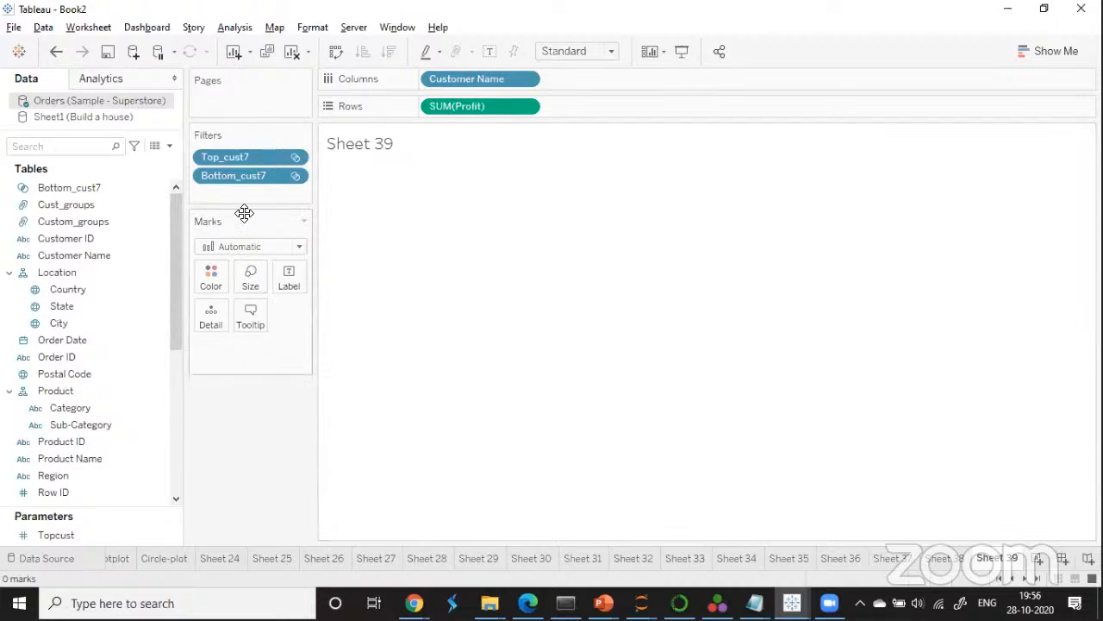
Remove the Top_cust7 and Bottom_cust7 set filters from the customer profit chart.
left_click_drag(256, 175, 271, 355)
left_click_drag(242, 454, 245, 461)
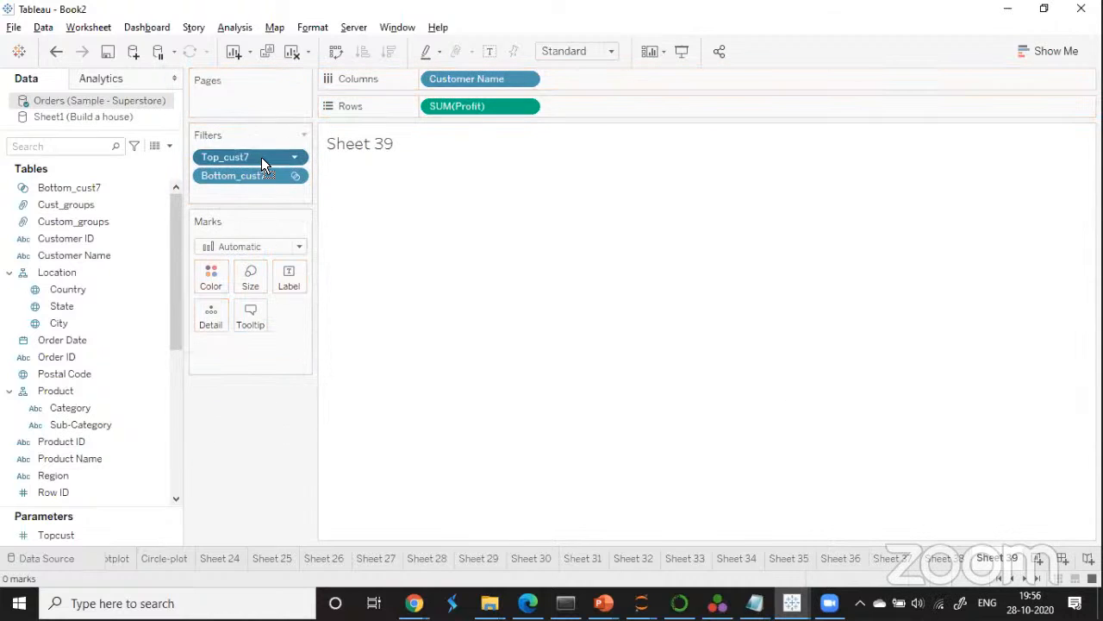
mouse_move(264, 158)
left_mouse_down()
mouse_move(238, 485)
mouse_move(263, 437)
mouse_move(229, 399)
left_mouse_up()
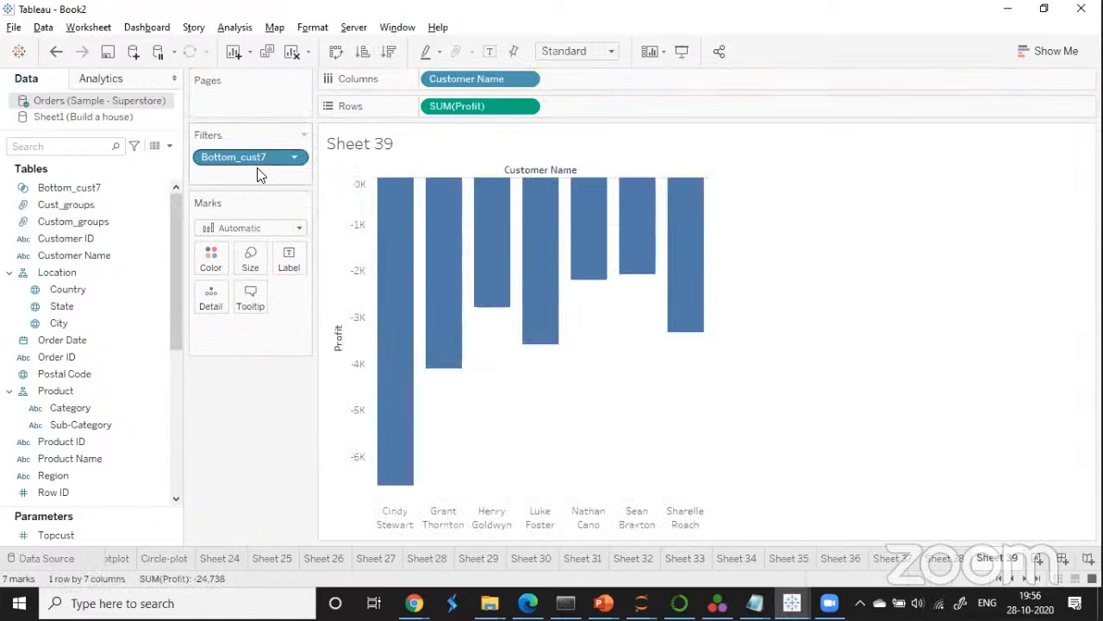
left_click_drag(261, 172, 247, 315)
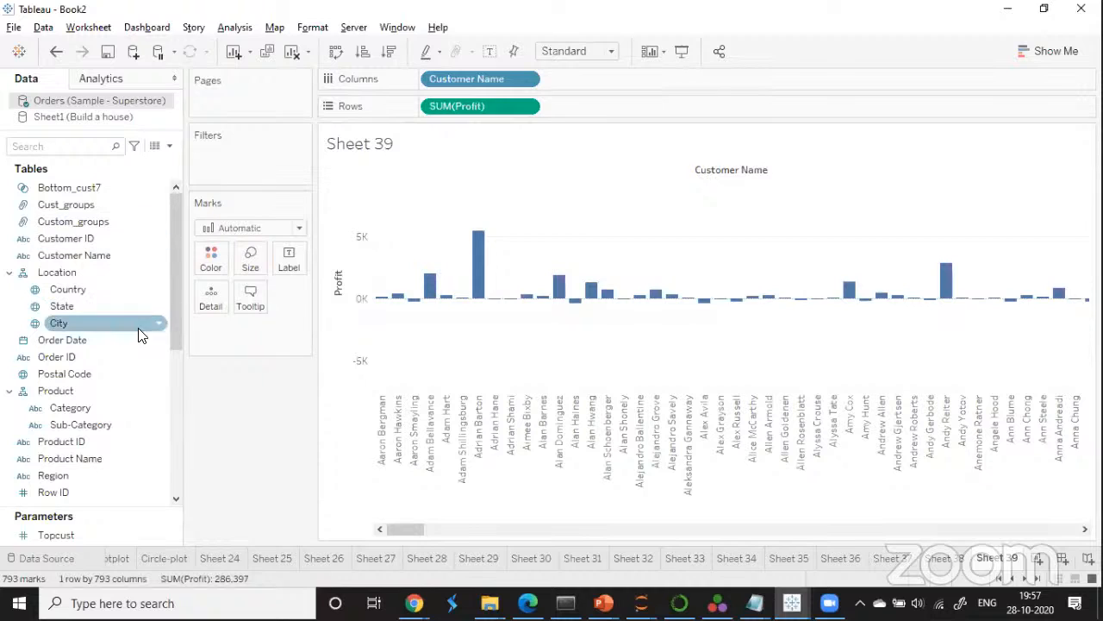
Start a combined set based on Top_cust7 and name it Top&Bottom7.
left_click_drag(172, 284, 170, 407)
left_click(85, 358)
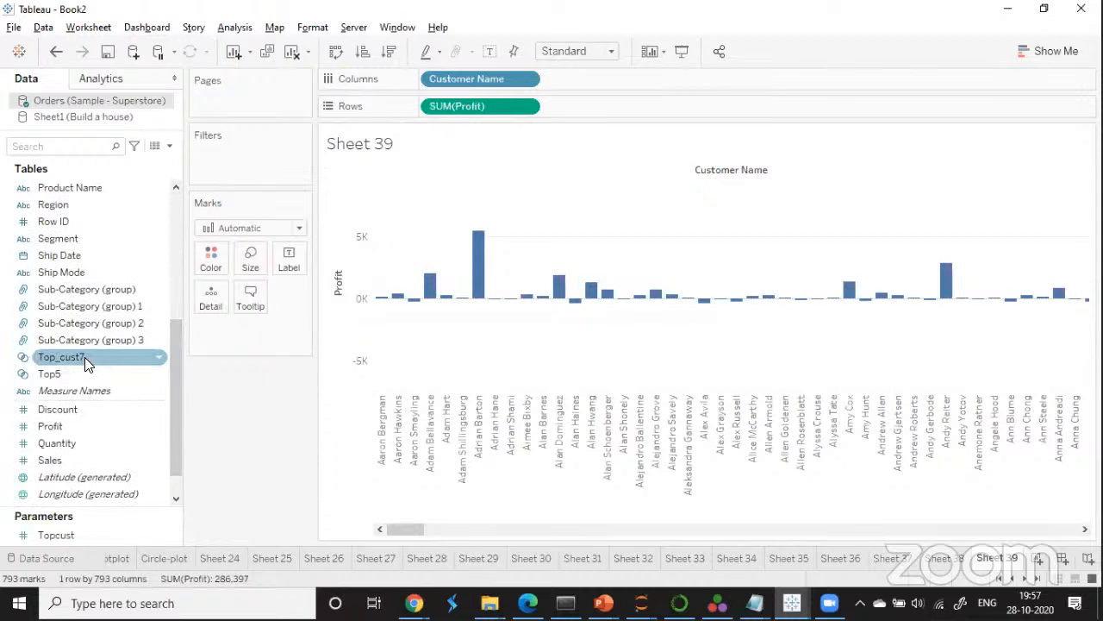
right_click(131, 357)
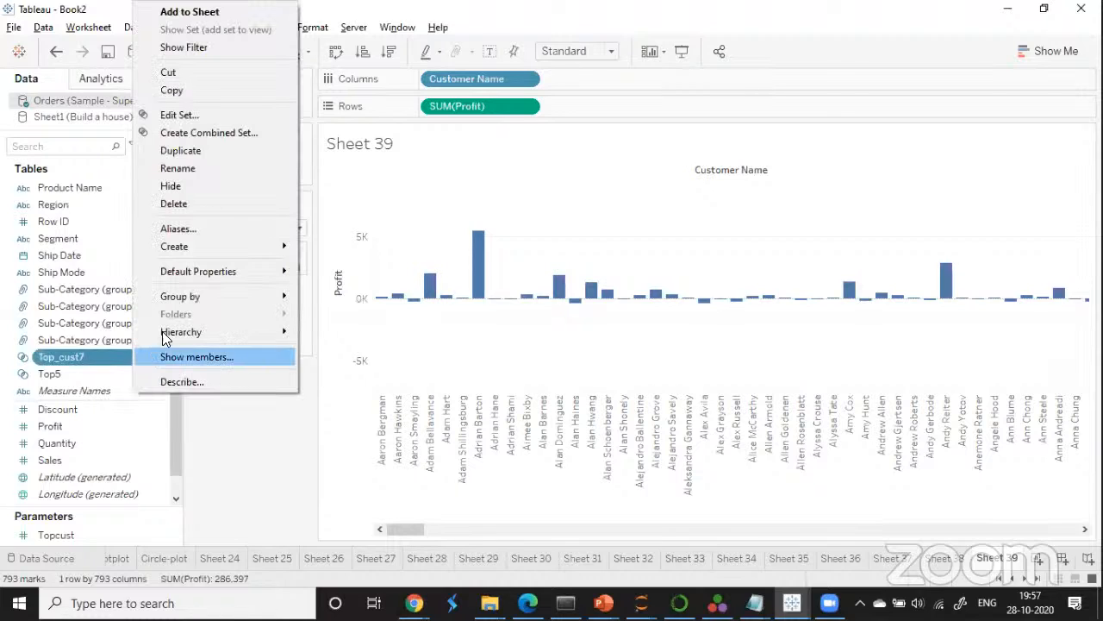
left_click(227, 138)
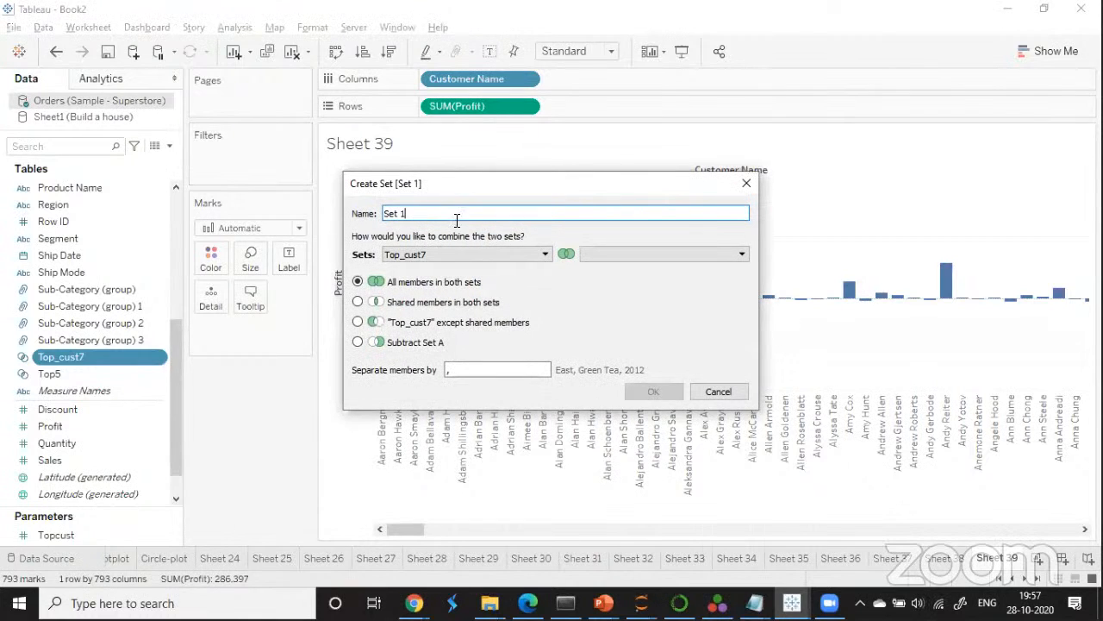
key("BackSpace")
type("Top&B")
type("ottom7")
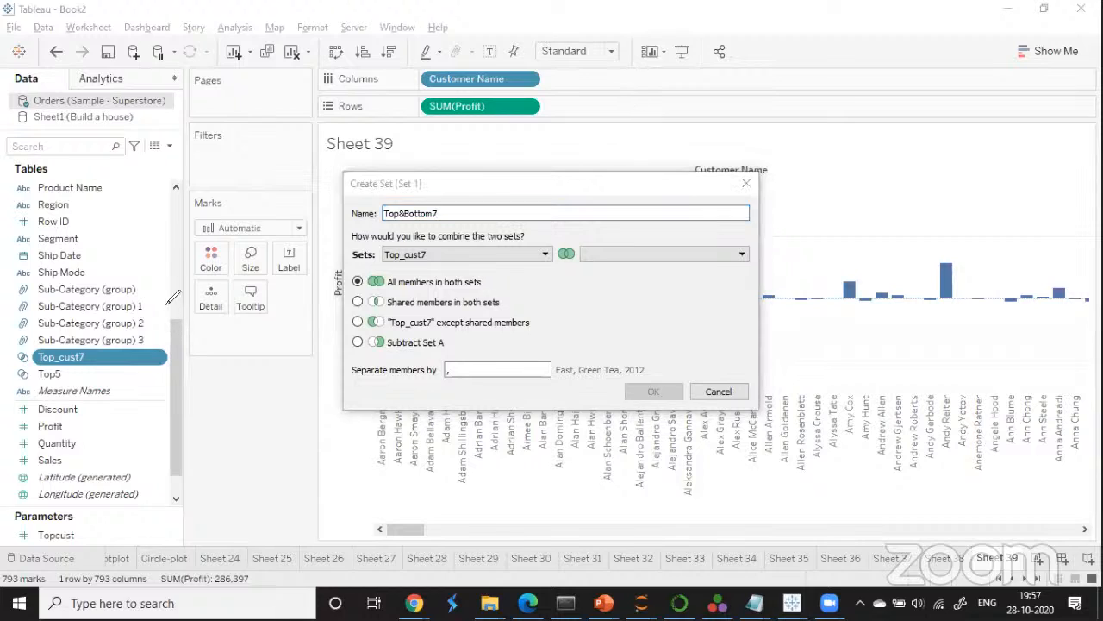
left_click_drag(374, 290, 399, 288)
mouse_move(501, 283)
left_mouse_down()
mouse_move(551, 280)
mouse_move(520, 293)
left_mouse_up()
left_click_drag(554, 272, 557, 291)
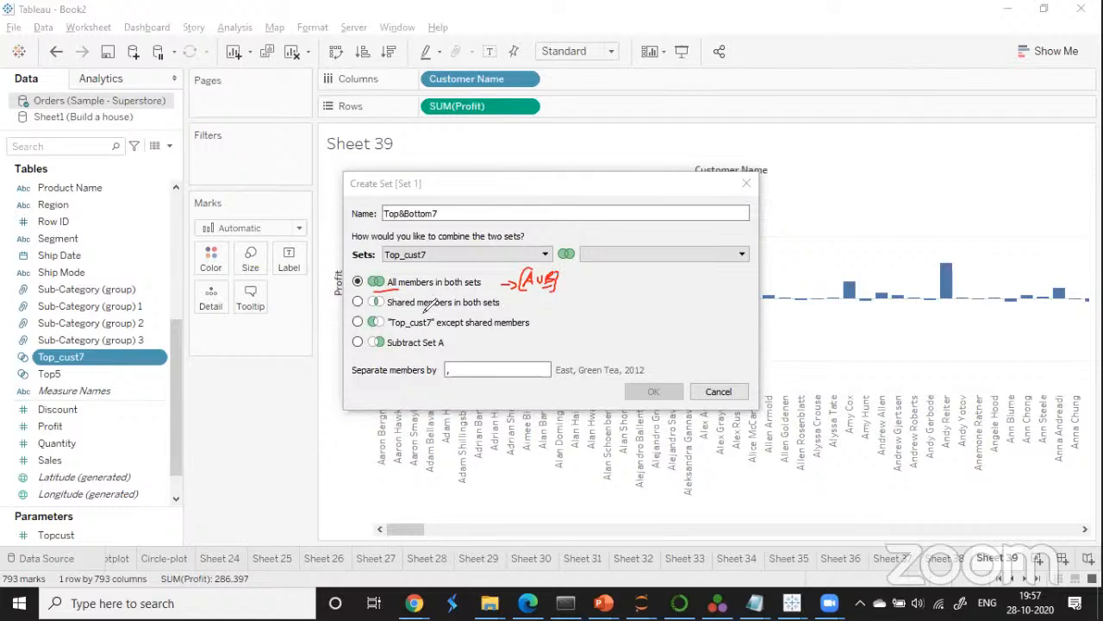
mouse_move(379, 298)
left_mouse_down()
mouse_move(361, 306)
mouse_move(379, 305)
left_mouse_up()
left_click_drag(502, 301, 536, 305)
mouse_move(542, 304)
left_mouse_down()
mouse_move(559, 300)
mouse_move(537, 290)
mouse_move(577, 299)
left_mouse_up()
left_click_drag(378, 317, 355, 326)
mouse_move(535, 320)
left_mouse_down()
mouse_move(600, 316)
mouse_move(571, 321)
left_mouse_up()
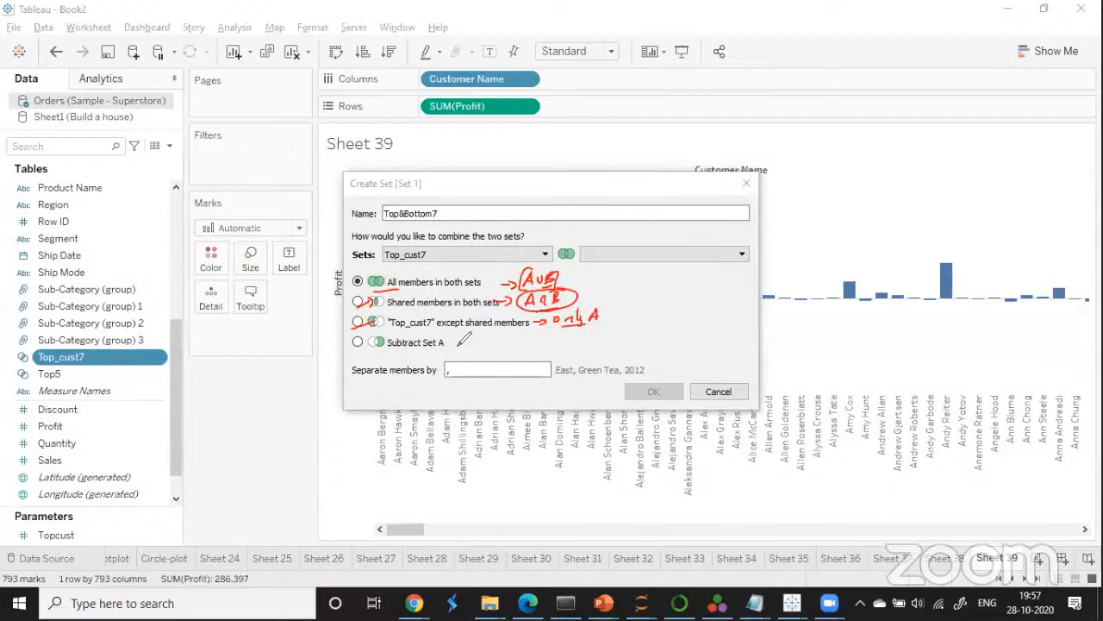
left_click_drag(449, 343, 536, 341)
mouse_move(376, 245)
left_mouse_down()
mouse_move(366, 218)
mouse_move(376, 231)
left_mouse_up()
mouse_move(632, 257)
left_mouse_down()
mouse_move(653, 250)
mouse_move(664, 234)
mouse_move(653, 226)
left_mouse_up()
mouse_move(487, 181)
left_mouse_down()
mouse_move(499, 200)
mouse_move(528, 179)
mouse_move(646, 179)
mouse_move(523, 164)
left_mouse_up()
mouse_move(619, 300)
left_mouse_down()
mouse_move(628, 277)
mouse_move(639, 298)
mouse_move(664, 276)
mouse_move(598, 265)
left_mouse_up()
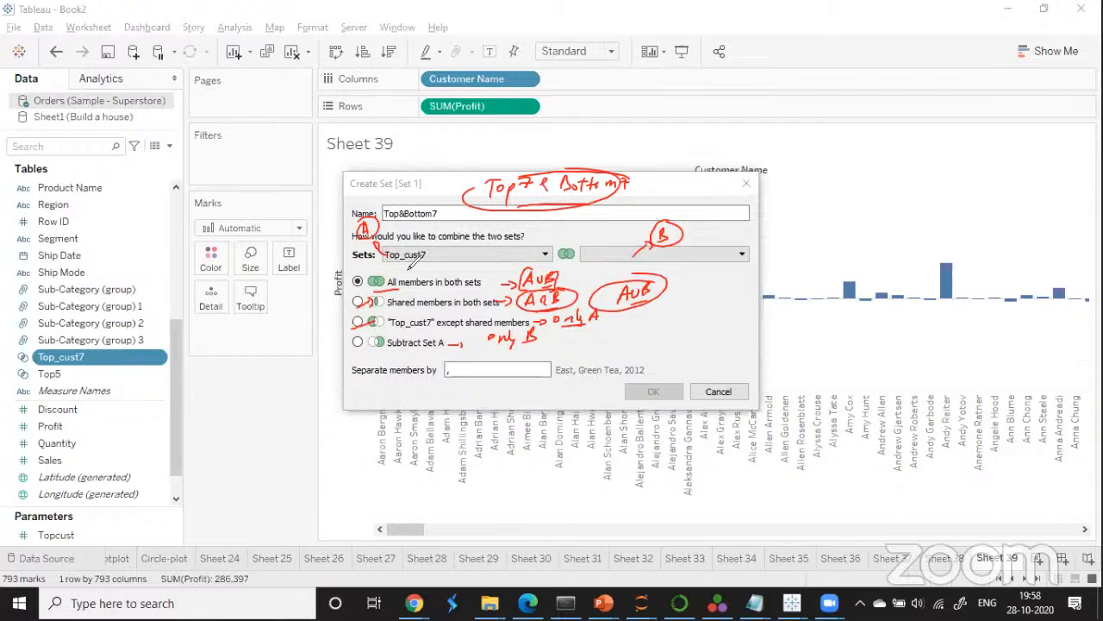
left_click_drag(409, 264, 379, 251)
left_click_drag(600, 268, 620, 262)
left_click_drag(687, 271, 757, 269)
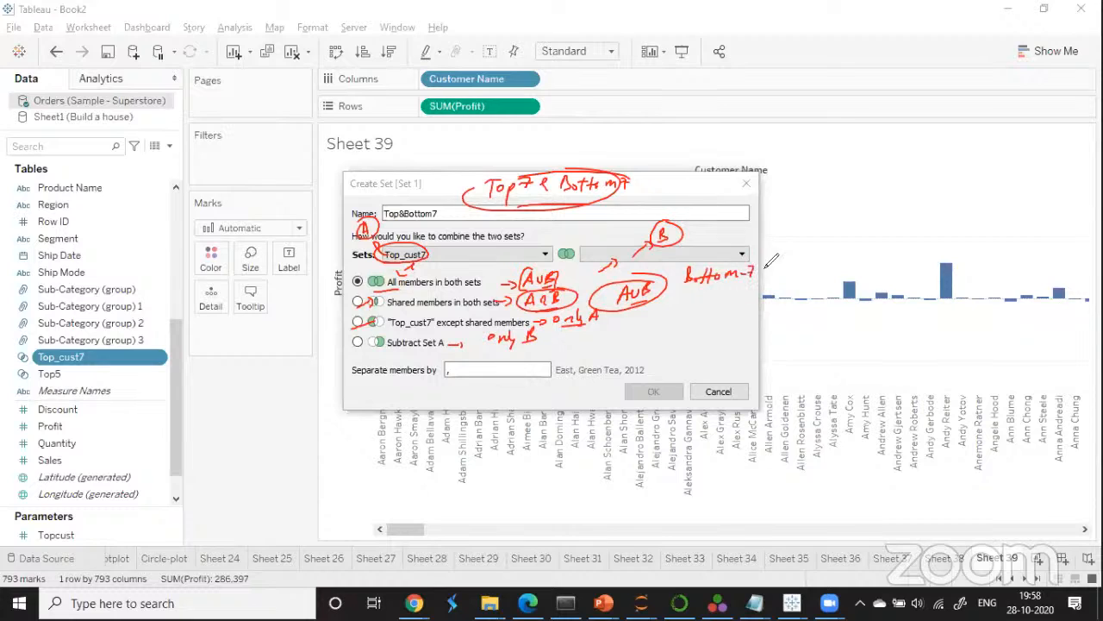
left_click_drag(600, 252, 608, 256)
Choose Bottom_cust7 as the second set and create the combined set with all members in both sets.
left_click(742, 254)
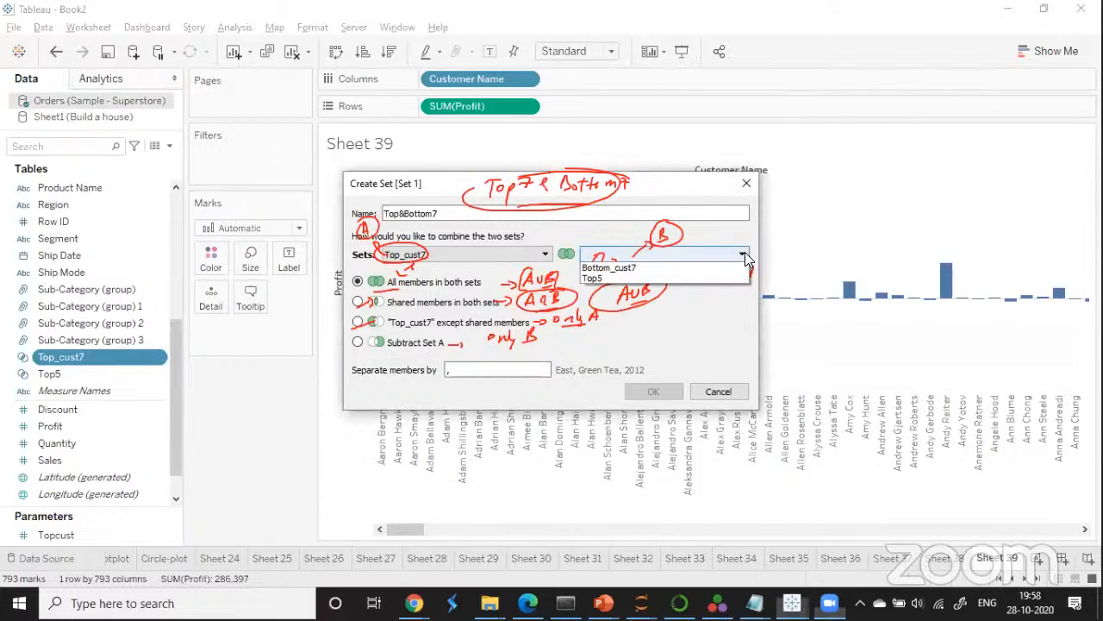
left_click(636, 269)
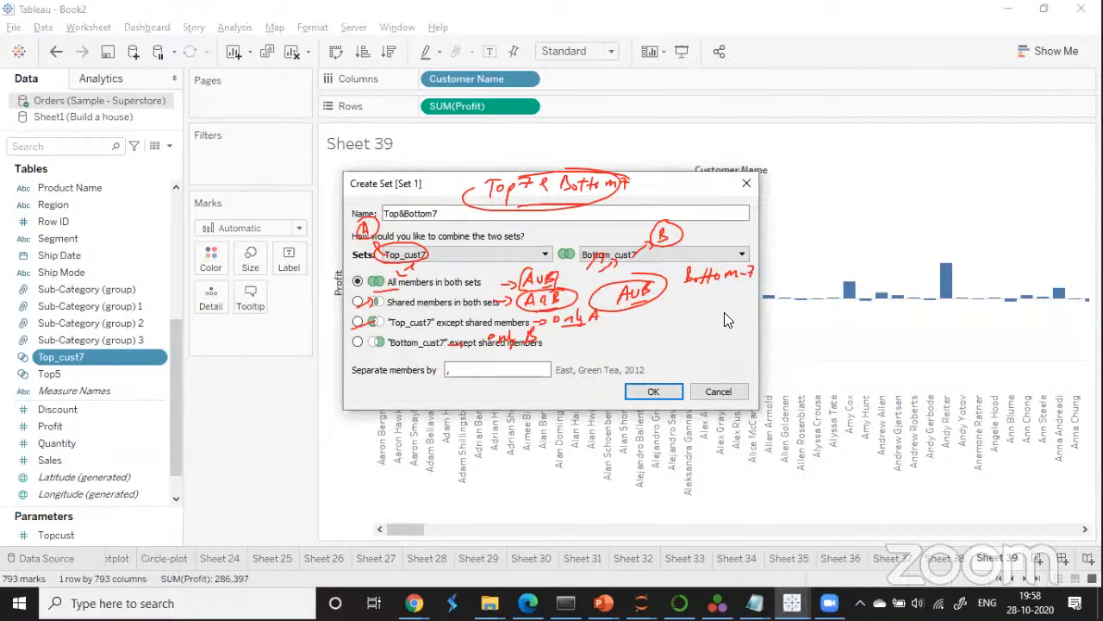
left_click(653, 392)
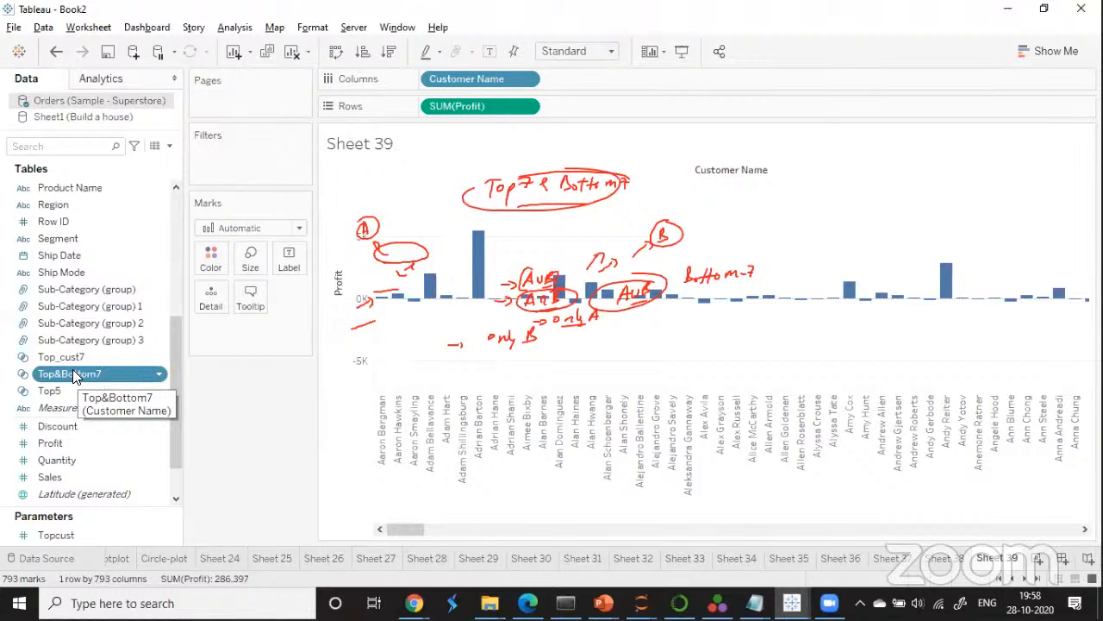
Filter the customer chart with the Top&Bottom7 set and sort the customers by profit in descending order.
left_click_drag(72, 368, 252, 405)
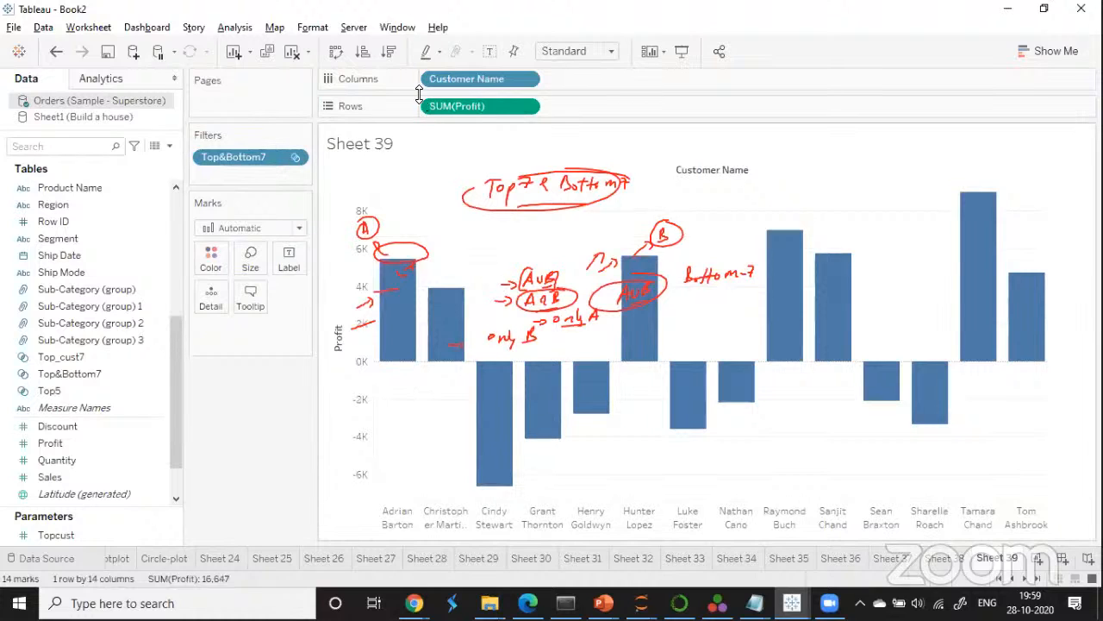
left_click(387, 53)
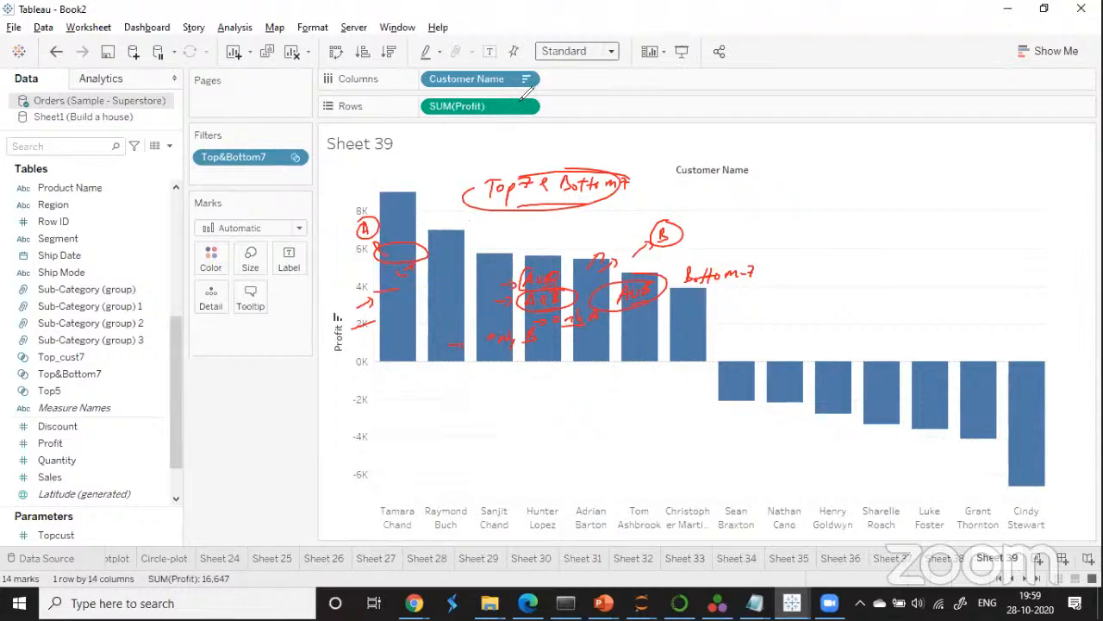
mouse_move(504, 229)
left_mouse_down()
mouse_move(614, 191)
mouse_move(594, 229)
mouse_move(621, 208)
mouse_move(642, 223)
mouse_move(668, 214)
left_mouse_up()
mouse_move(628, 244)
left_mouse_down()
mouse_move(545, 191)
mouse_move(679, 184)
mouse_move(837, 302)
mouse_move(957, 251)
mouse_move(913, 303)
mouse_move(935, 310)
mouse_move(952, 289)
mouse_move(969, 298)
mouse_move(1009, 275)
mouse_move(938, 274)
left_mouse_up()
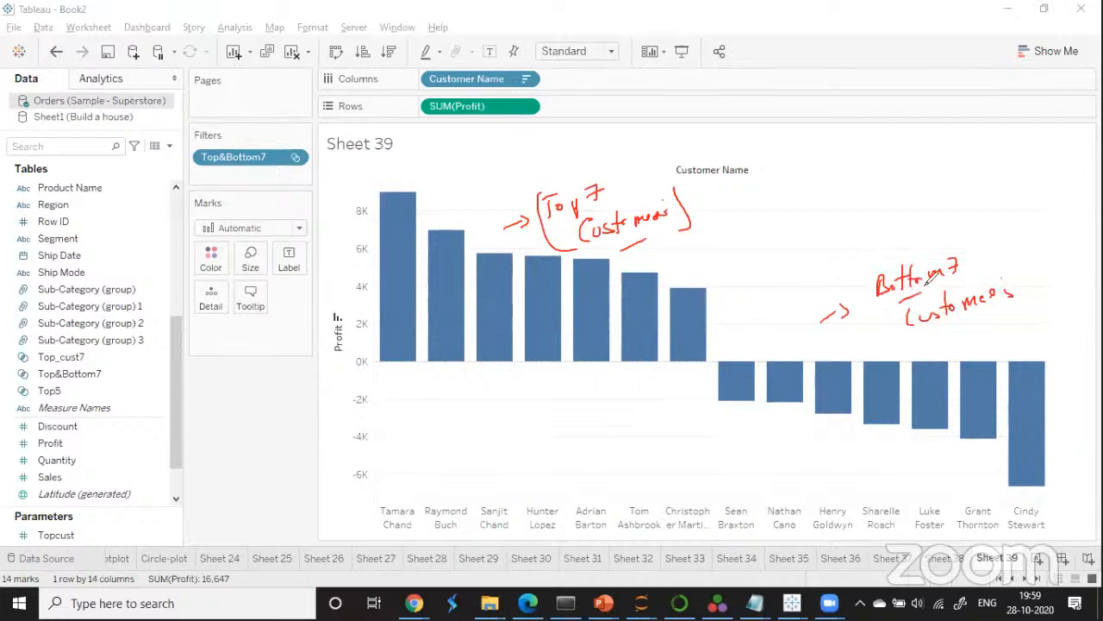
left_click_drag(870, 254, 866, 323)
left_click_drag(1017, 253, 1015, 309)
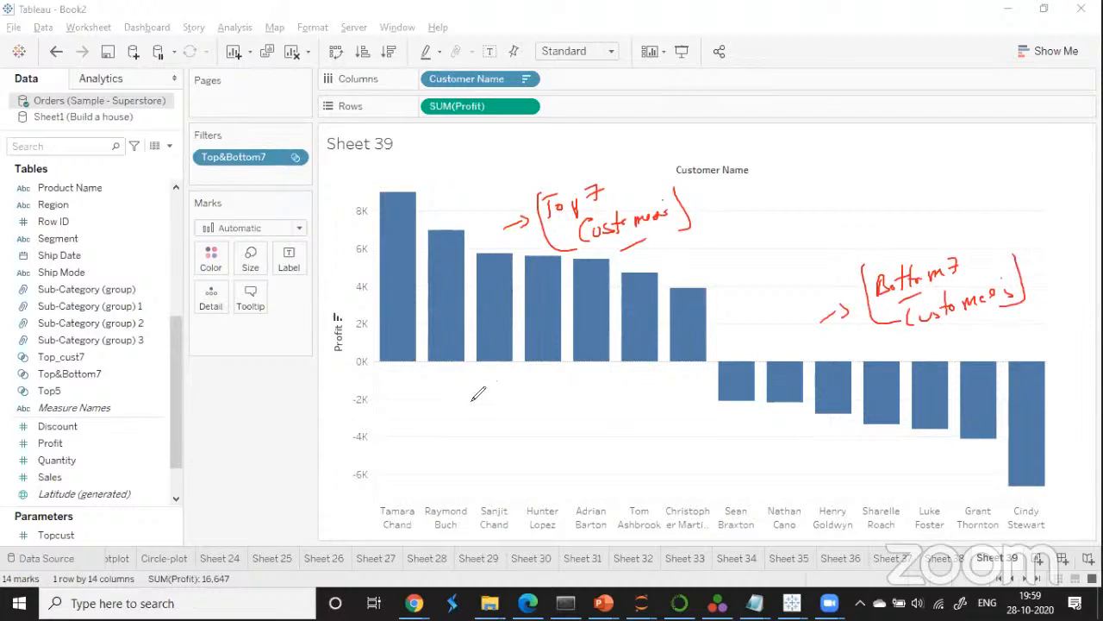
left_click_drag(474, 388, 473, 417)
mouse_move(473, 395)
left_mouse_down()
mouse_move(539, 395)
mouse_move(566, 376)
mouse_move(565, 398)
mouse_move(583, 379)
mouse_move(597, 383)
mouse_move(607, 412)
left_mouse_up()
mouse_move(526, 424)
left_mouse_down()
mouse_move(565, 430)
mouse_move(629, 388)
mouse_move(642, 392)
mouse_move(657, 371)
mouse_move(641, 420)
left_mouse_up()
left_click_drag(443, 389, 470, 438)
mouse_move(656, 365)
left_mouse_down()
mouse_move(672, 404)
mouse_move(649, 412)
left_mouse_up()
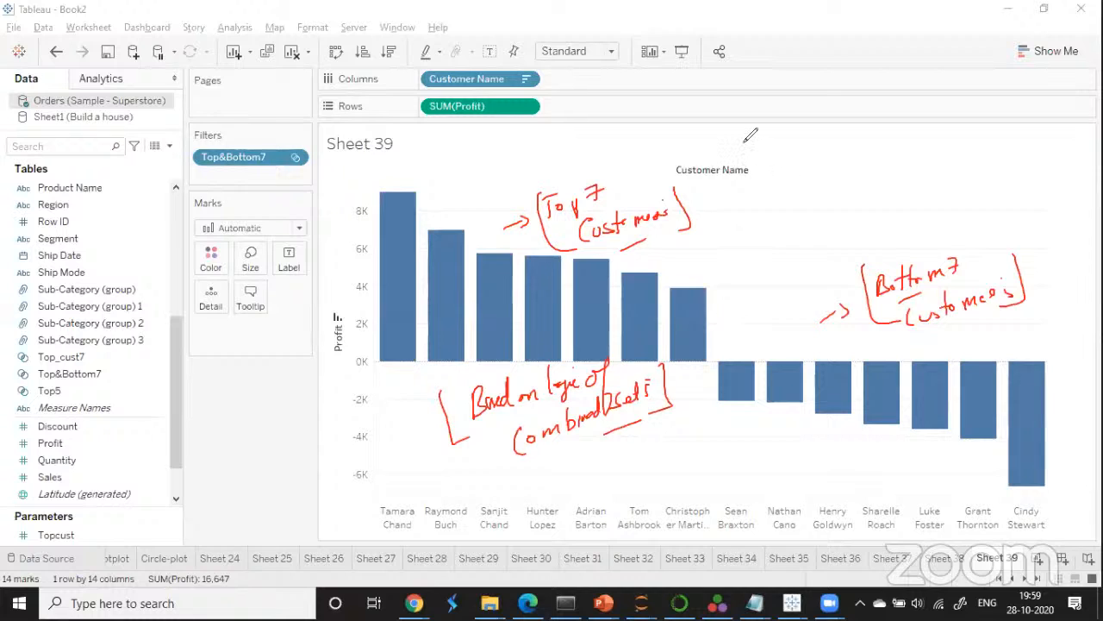
Colour the customer bars by Profit and fit the chart to Entire View.
left_click_drag(50, 442, 209, 260)
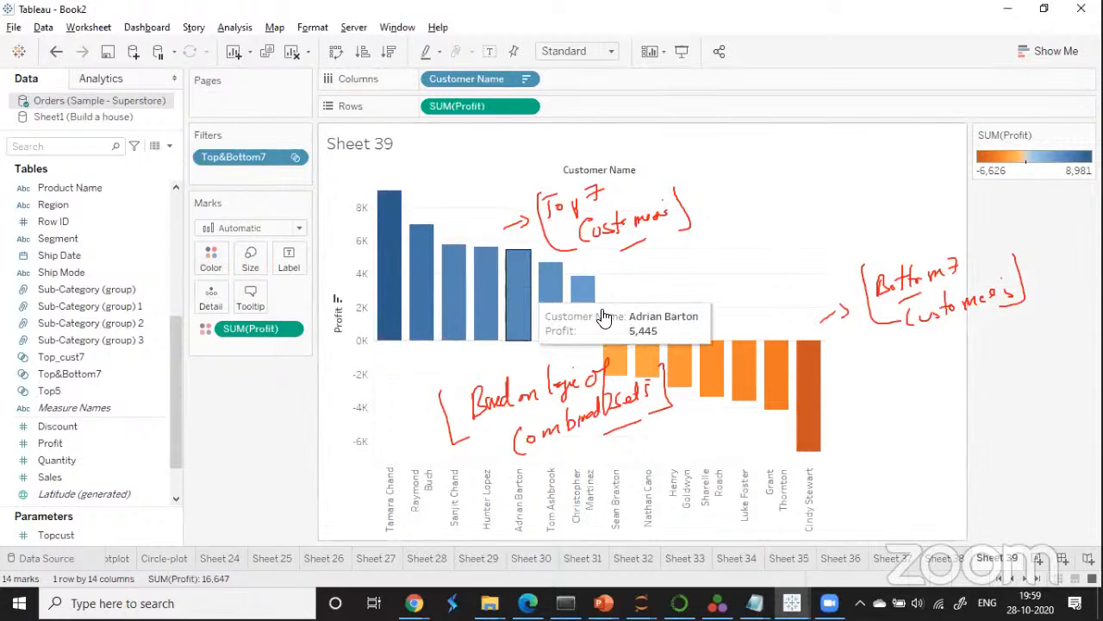
left_click(608, 52)
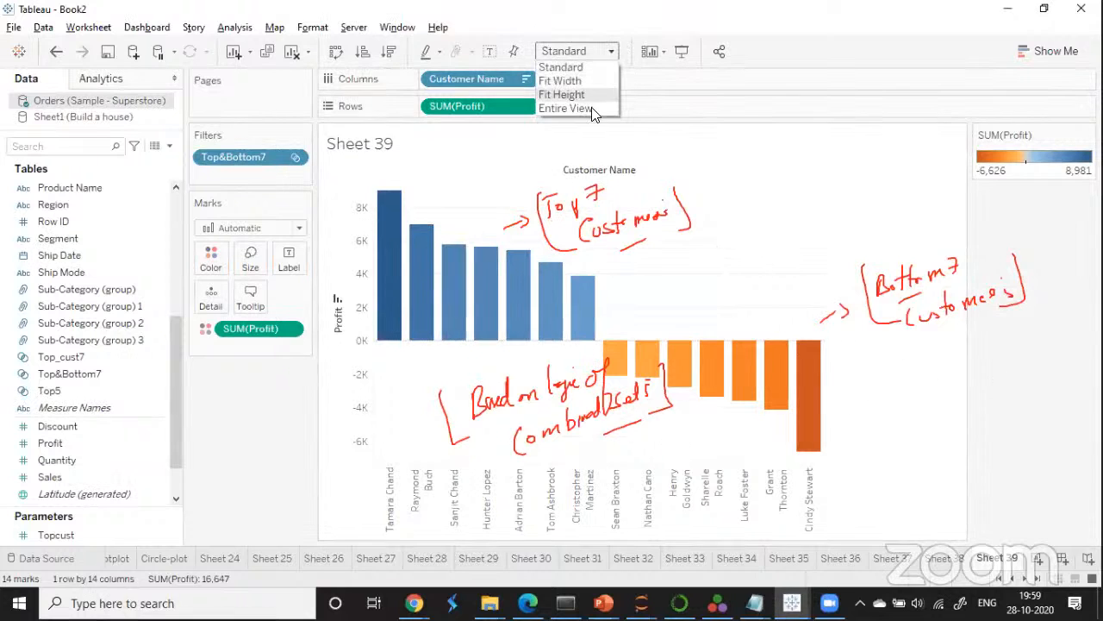
left_click(569, 109)
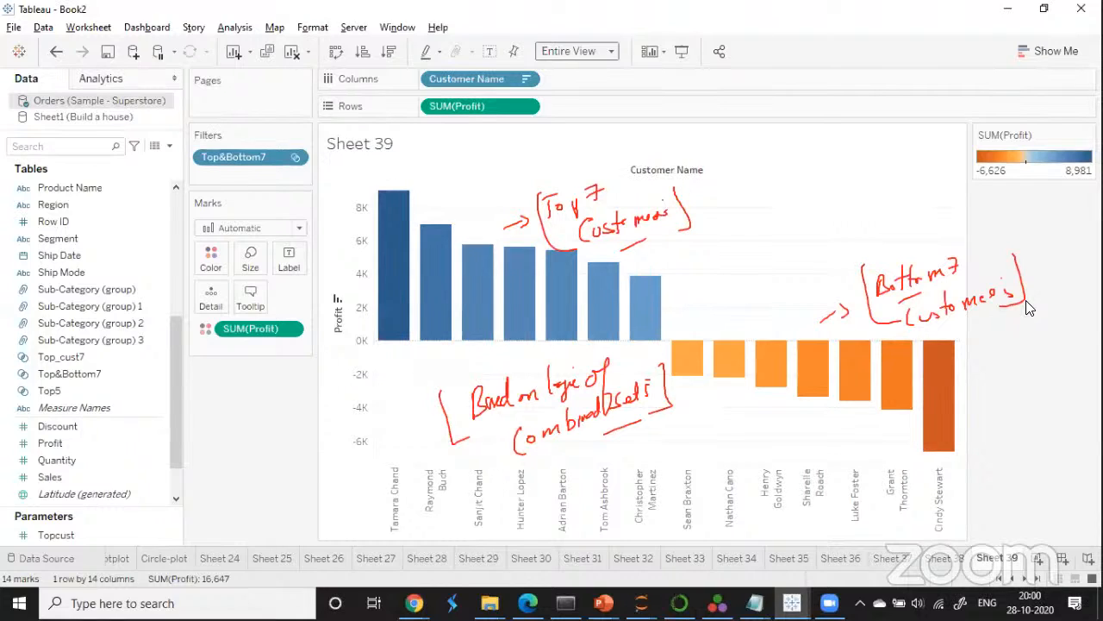
left_click(864, 42)
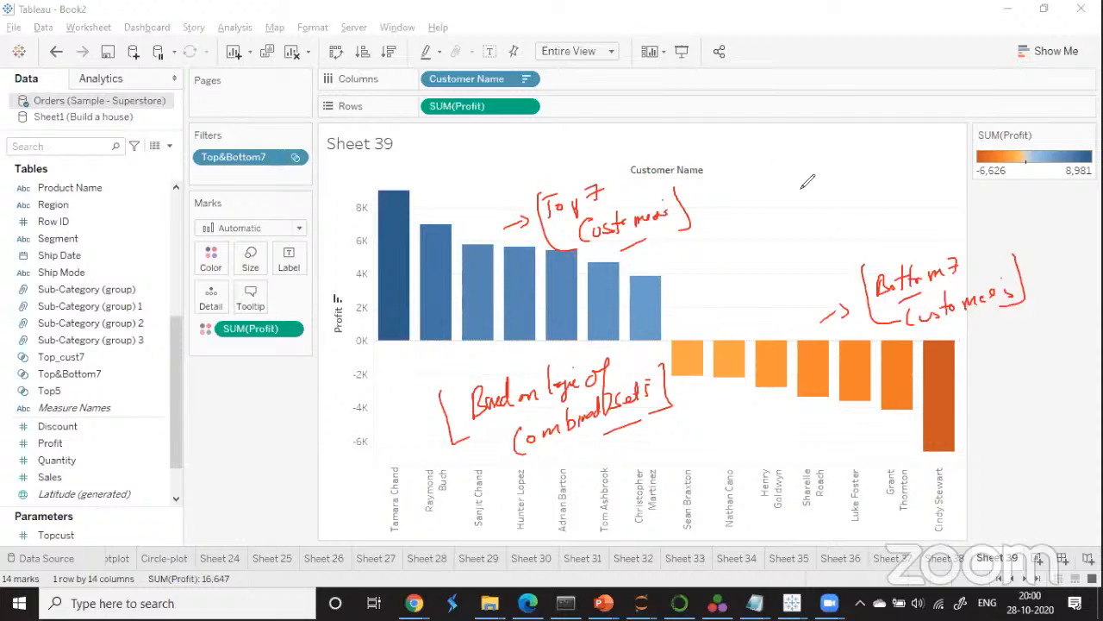
left_click_drag(800, 179, 788, 203)
left_click_drag(808, 188, 824, 200)
mouse_move(838, 183)
left_mouse_down()
mouse_move(832, 198)
mouse_move(870, 191)
mouse_move(815, 229)
mouse_move(758, 177)
mouse_move(751, 233)
left_mouse_up()
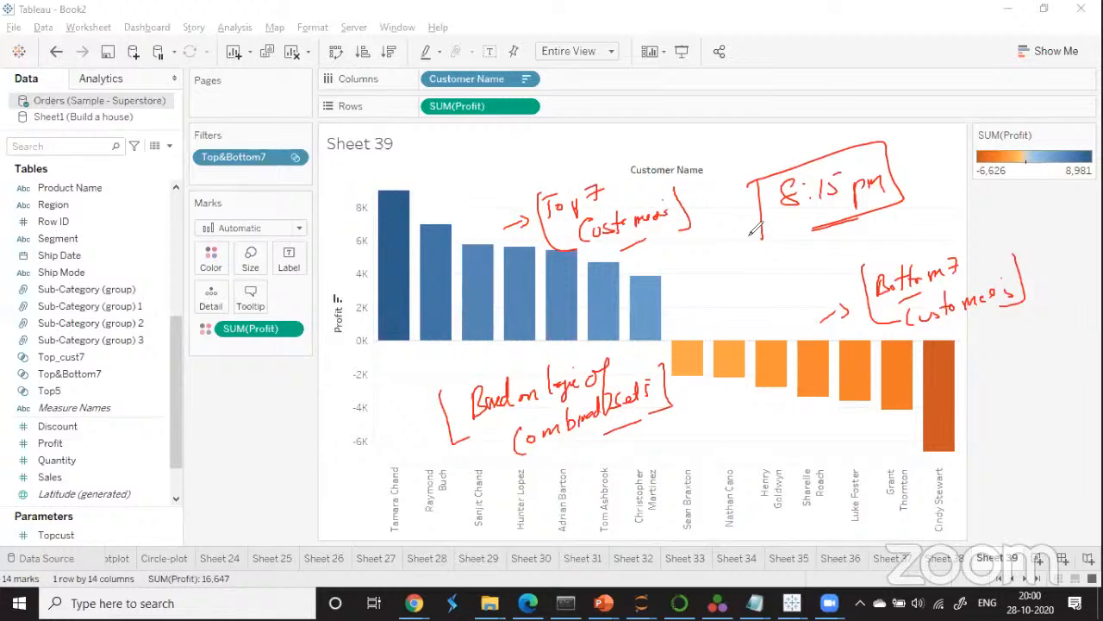
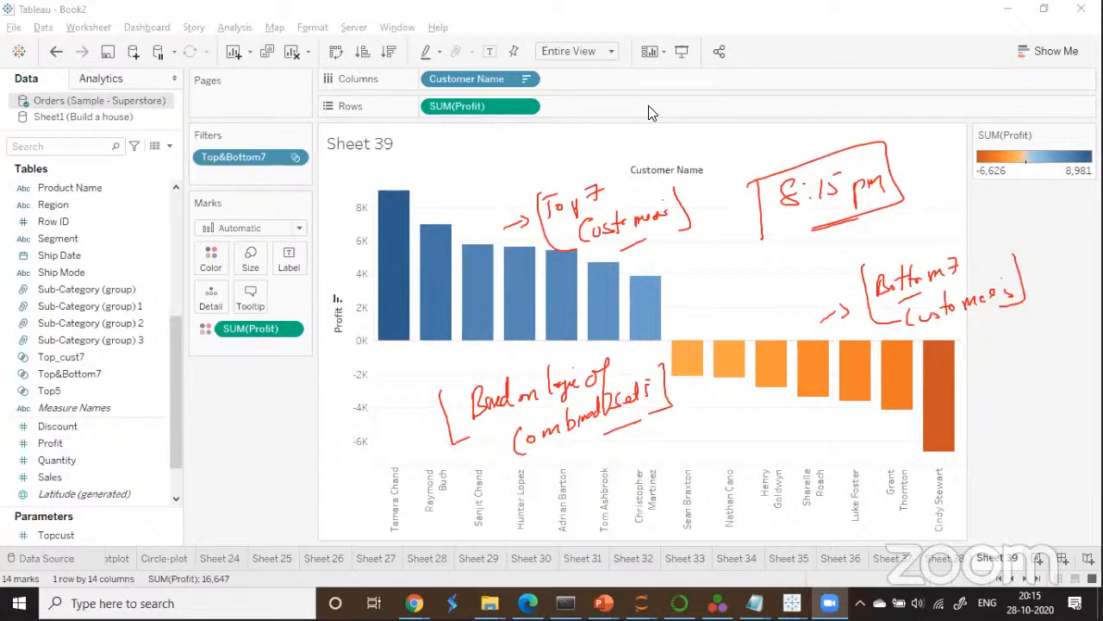
Add a new blank worksheet after the combined-set chart.
left_click(649, 107)
left_click(1040, 560)
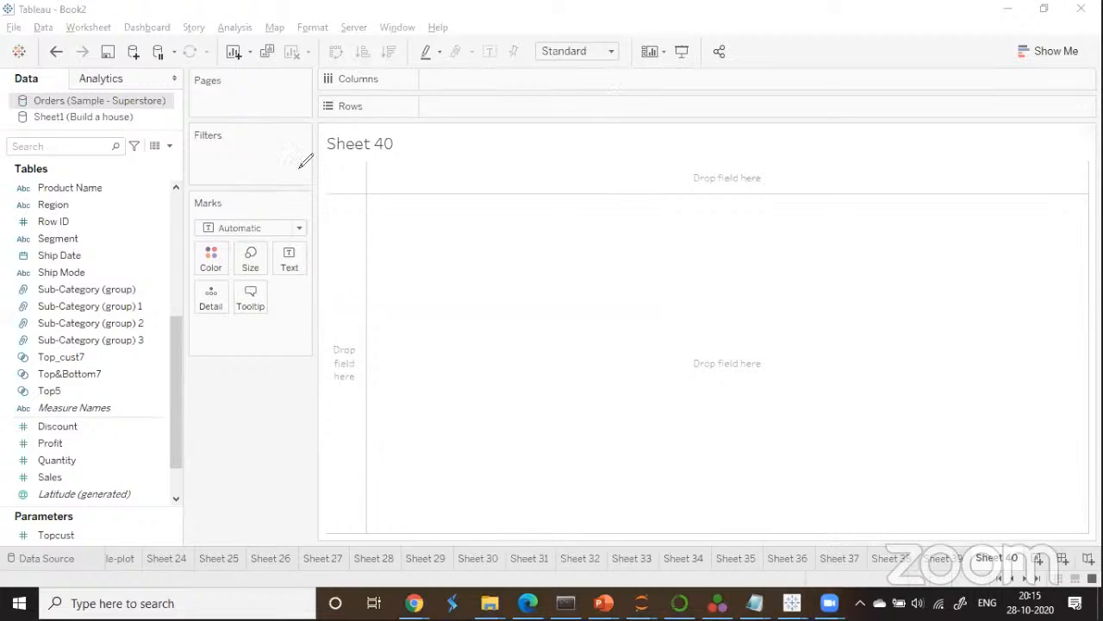
mouse_move(476, 206)
left_mouse_down()
mouse_move(586, 193)
mouse_move(593, 177)
left_mouse_up()
left_click_drag(498, 231, 543, 226)
mouse_move(473, 196)
left_mouse_down()
mouse_move(610, 207)
mouse_move(602, 217)
left_mouse_up()
left_click_drag(623, 201, 626, 212)
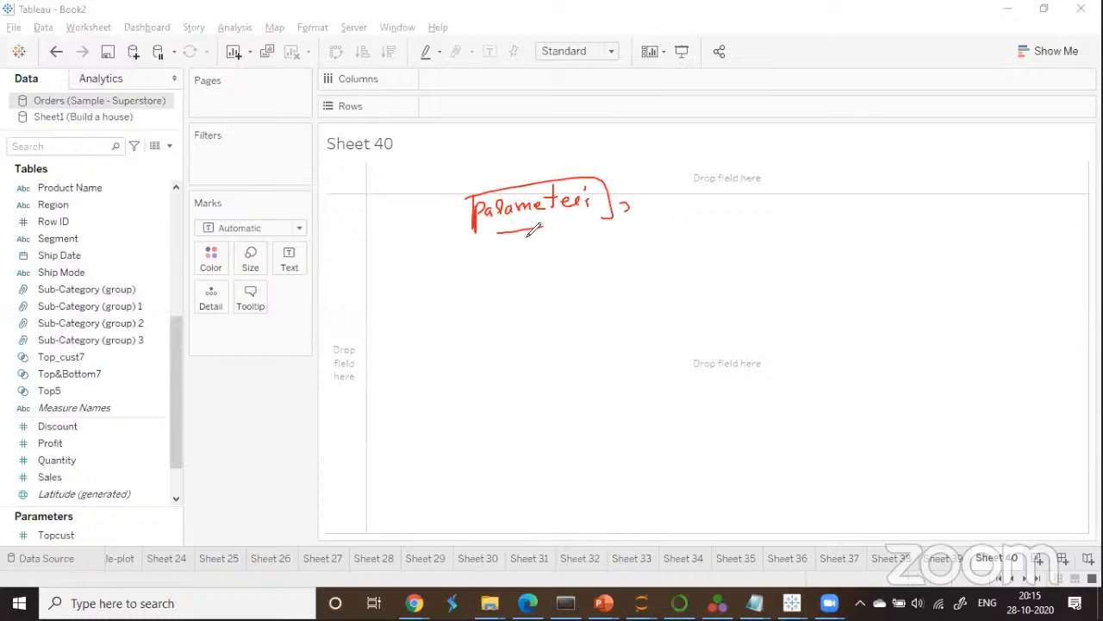
mouse_move(509, 256)
left_mouse_down()
mouse_move(593, 235)
mouse_move(629, 242)
mouse_move(662, 214)
mouse_move(685, 225)
mouse_move(727, 221)
mouse_move(700, 249)
mouse_move(502, 259)
mouse_move(496, 288)
left_mouse_up()
left_click_drag(733, 211, 729, 253)
mouse_move(510, 286)
left_mouse_down()
mouse_move(569, 292)
mouse_move(628, 274)
mouse_move(620, 297)
left_mouse_up()
mouse_move(588, 300)
left_mouse_down()
mouse_move(686, 273)
mouse_move(726, 281)
left_mouse_up()
mouse_move(733, 259)
left_mouse_down()
mouse_move(755, 259)
mouse_move(748, 279)
mouse_move(824, 245)
mouse_move(813, 257)
mouse_move(798, 238)
left_mouse_up()
mouse_move(805, 296)
left_mouse_down()
mouse_move(807, 313)
mouse_move(809, 291)
left_mouse_up()
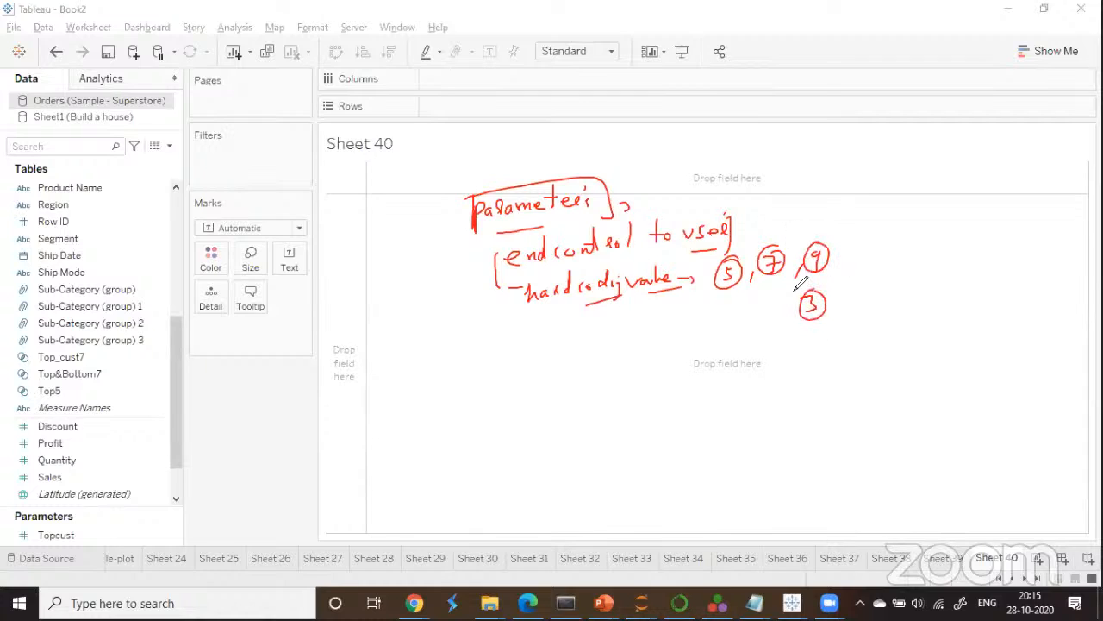
mouse_move(648, 341)
left_mouse_down()
mouse_move(705, 295)
mouse_move(748, 293)
mouse_move(743, 315)
mouse_move(760, 291)
left_mouse_up()
left_click_drag(681, 336, 740, 327)
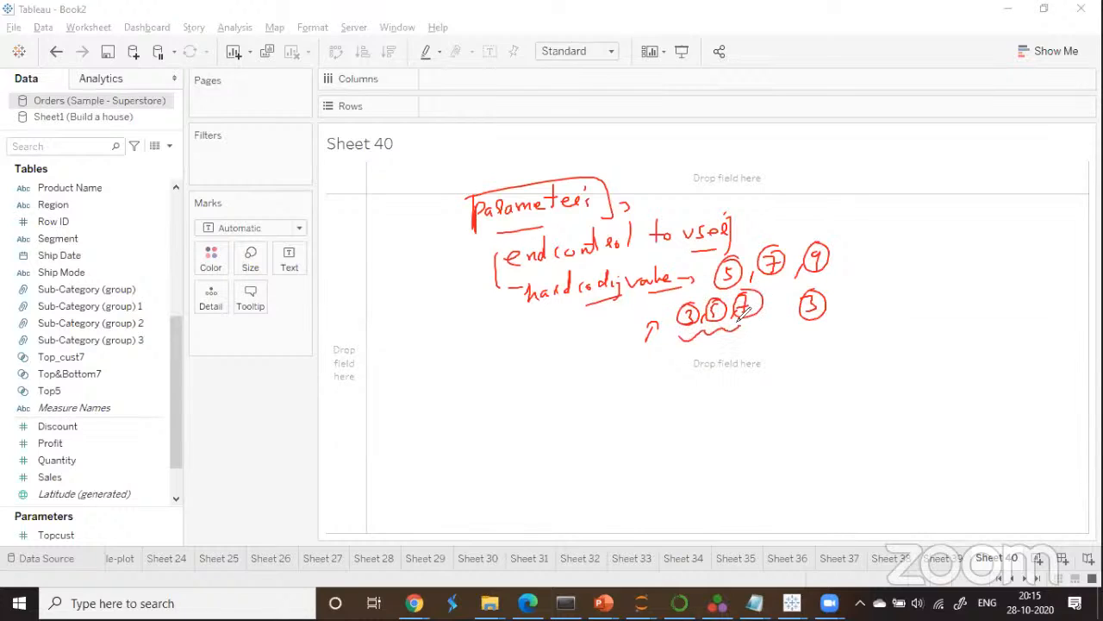
mouse_move(575, 361)
left_mouse_down()
mouse_move(582, 343)
mouse_move(702, 332)
mouse_move(755, 340)
mouse_move(838, 314)
mouse_move(834, 347)
left_mouse_up()
left_click_drag(579, 338, 578, 376)
mouse_move(832, 326)
left_mouse_down()
mouse_move(845, 316)
mouse_move(842, 343)
mouse_move(941, 303)
mouse_move(1007, 310)
left_mouse_up()
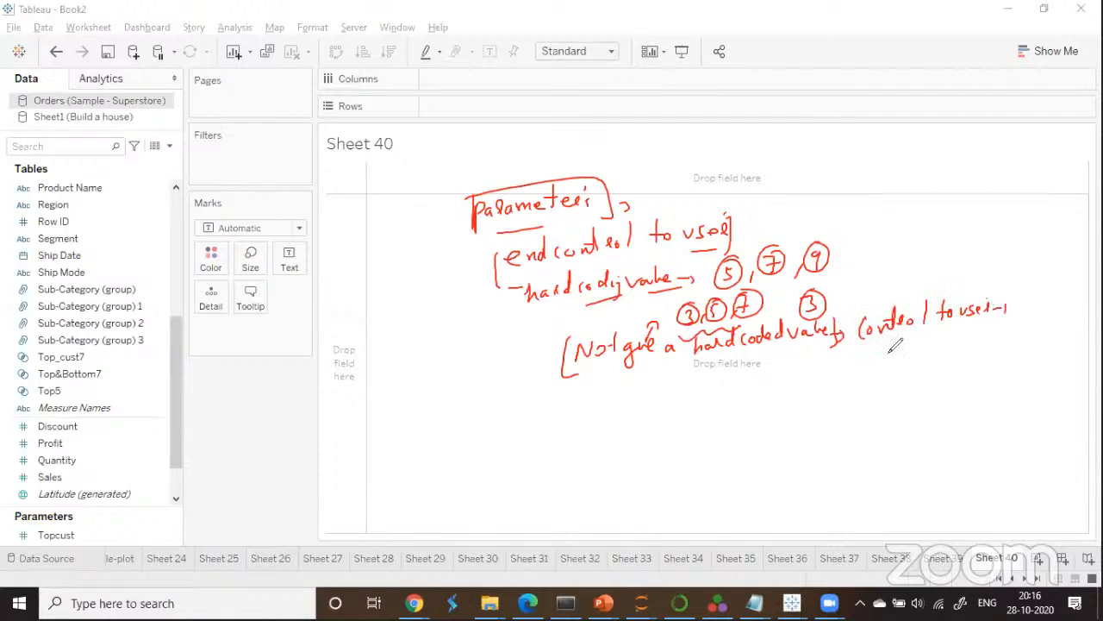
left_click_drag(853, 360, 997, 338)
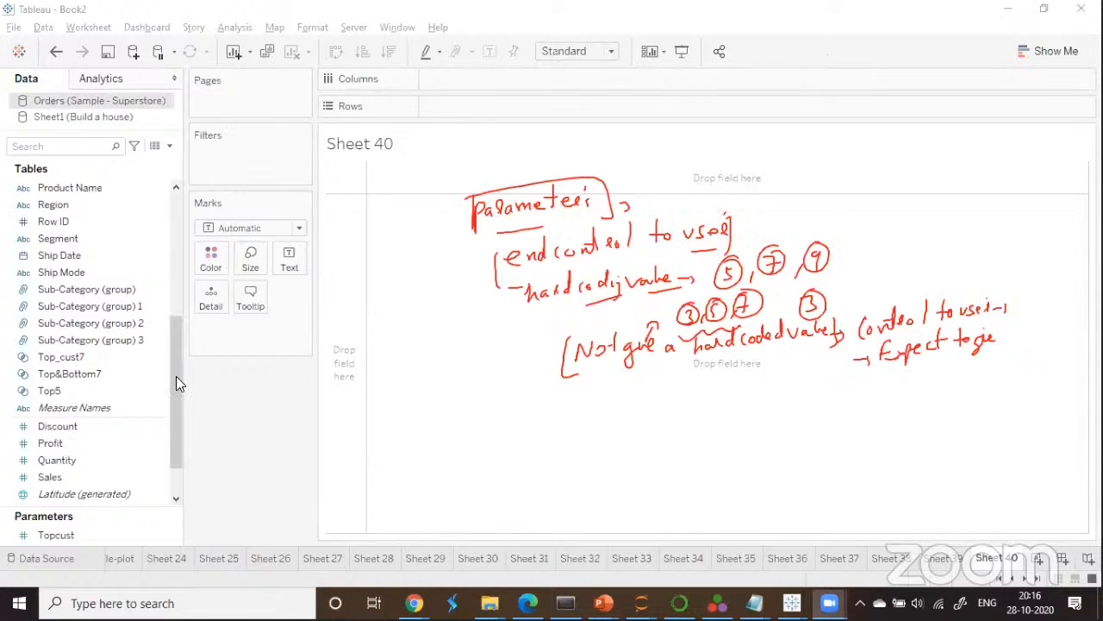
Build a bar chart with Profit on Rows and Customer Name on Columns in the new worksheet.
left_click_drag(175, 407, 176, 430)
mouse_move(52, 392)
left_mouse_down()
mouse_move(457, 312)
mouse_move(512, 41)
left_mouse_up()
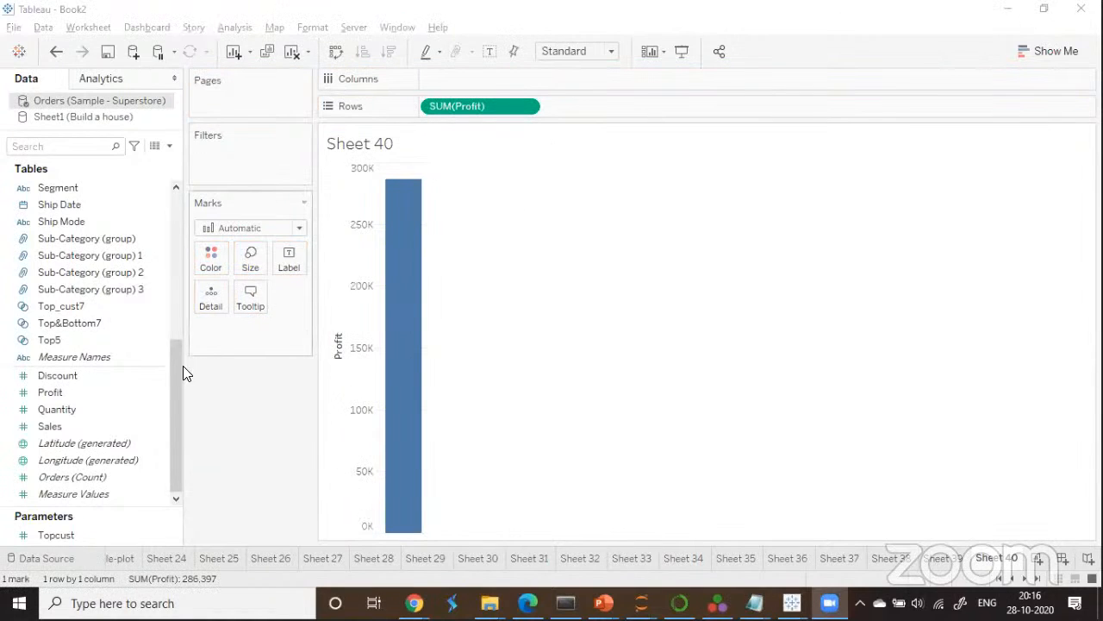
scroll(174, 366, "up", 6)
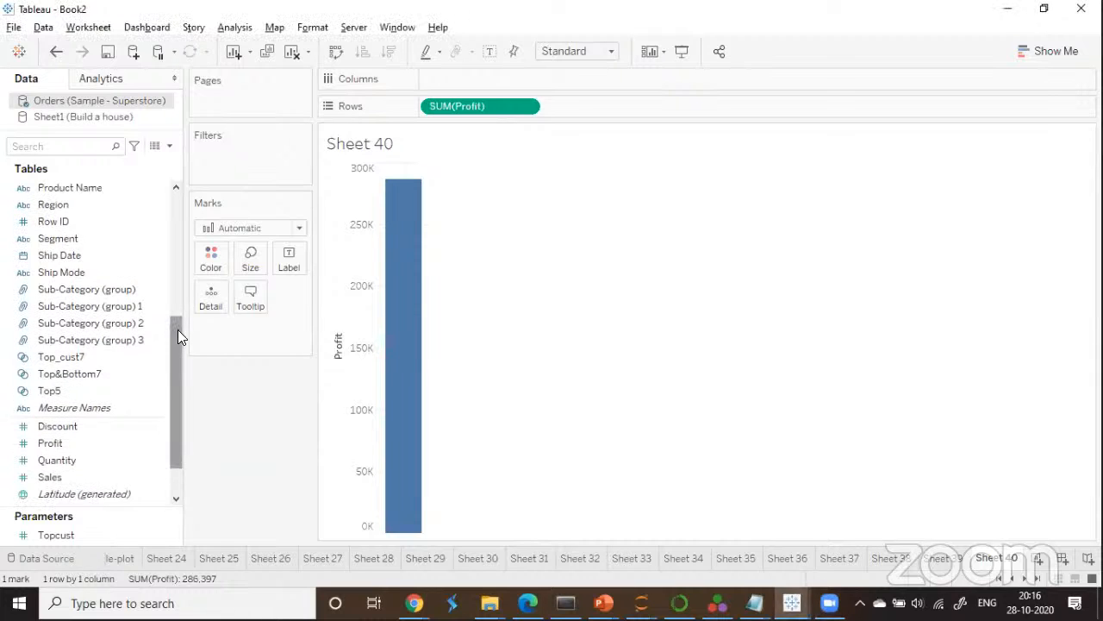
scroll(171, 287, "up", 5)
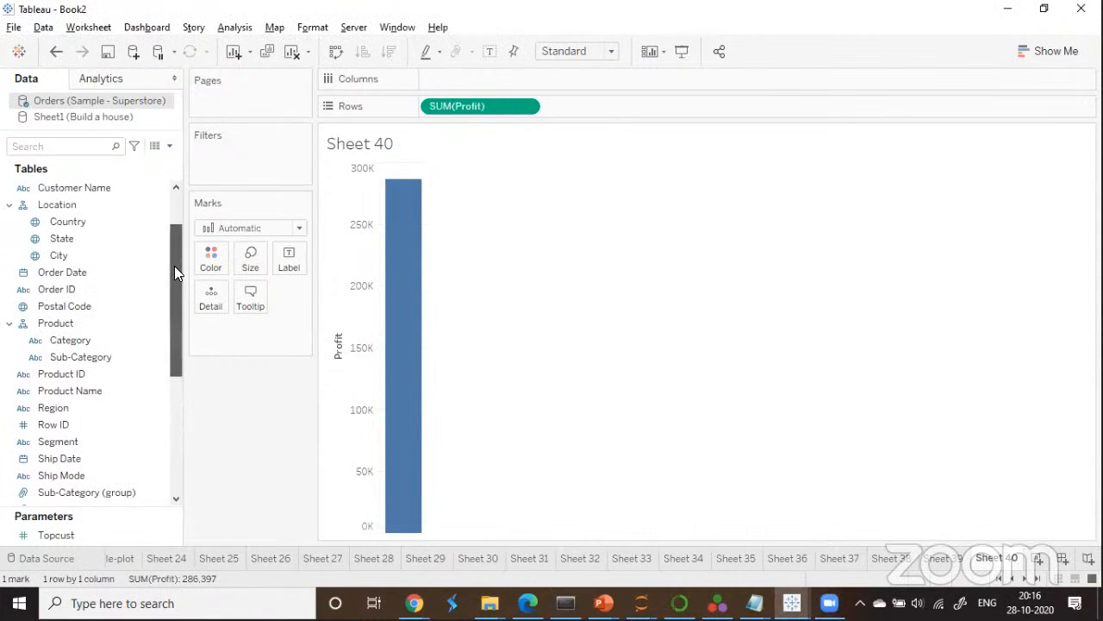
left_click_drag(74, 205, 565, 165)
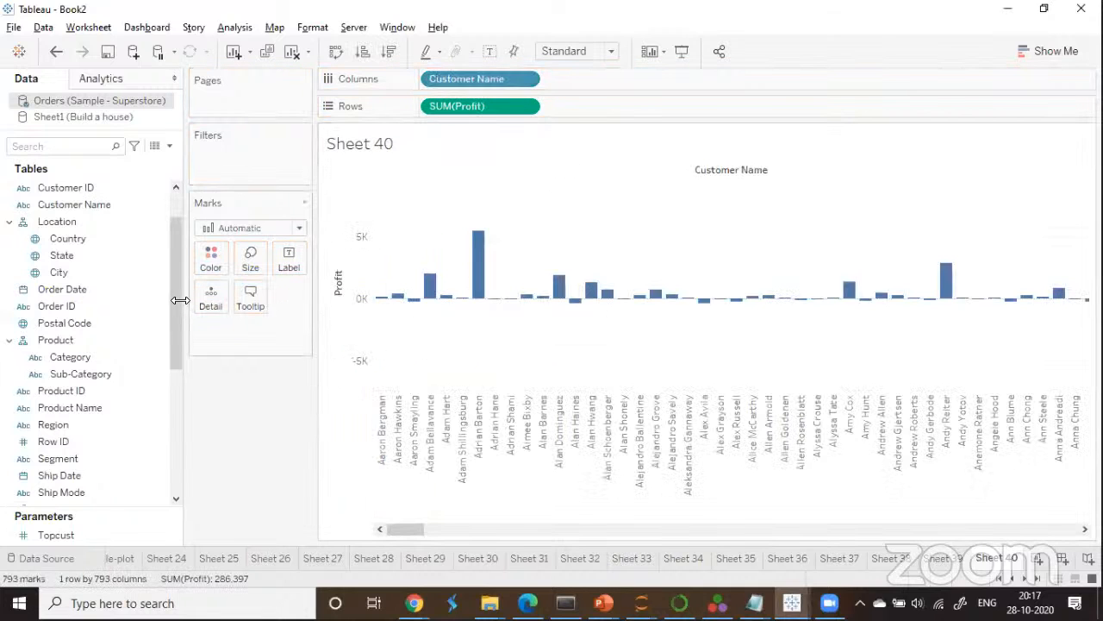
Add a Customer Name filter that keeps the top customers by the sum of Profit.
scroll(169, 249, "up", 2)
left_click_drag(92, 255, 241, 156)
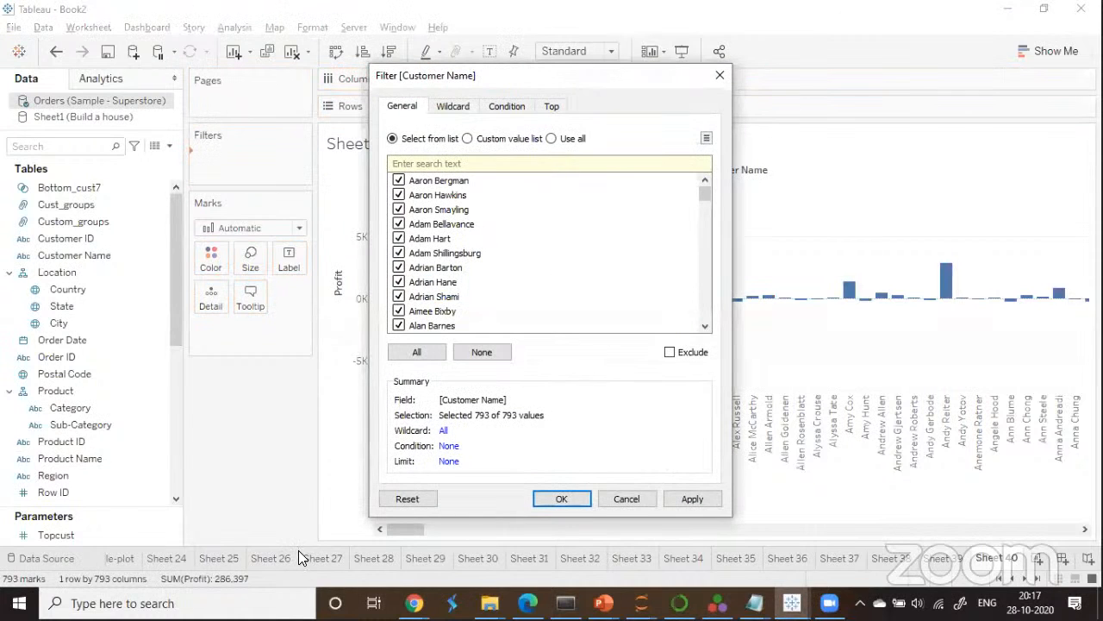
left_click(553, 109)
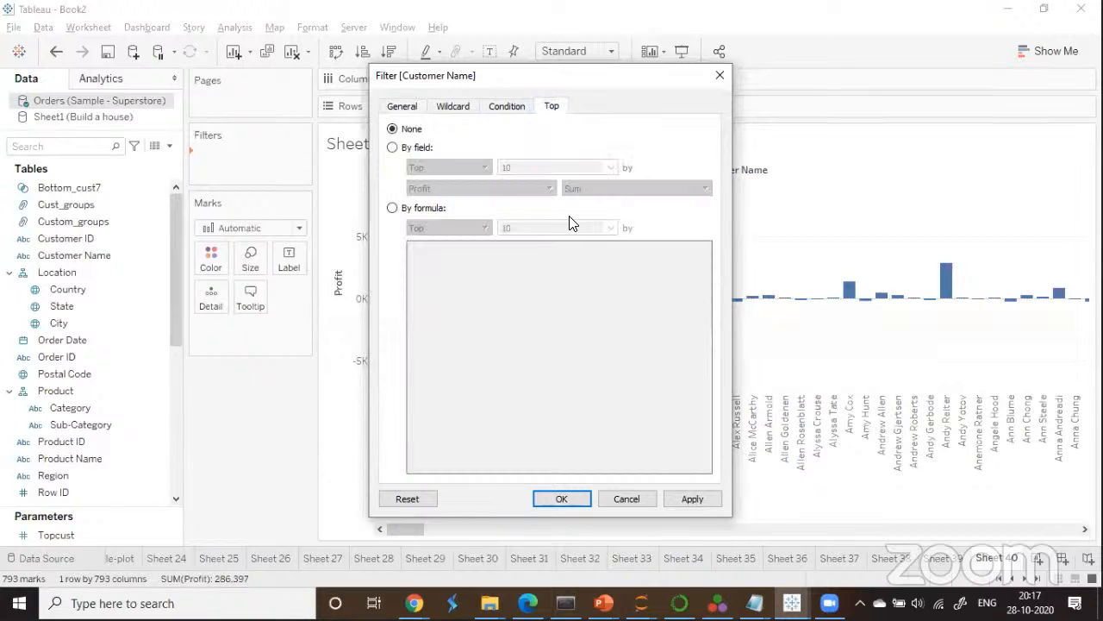
left_click(393, 147)
double_click(513, 168)
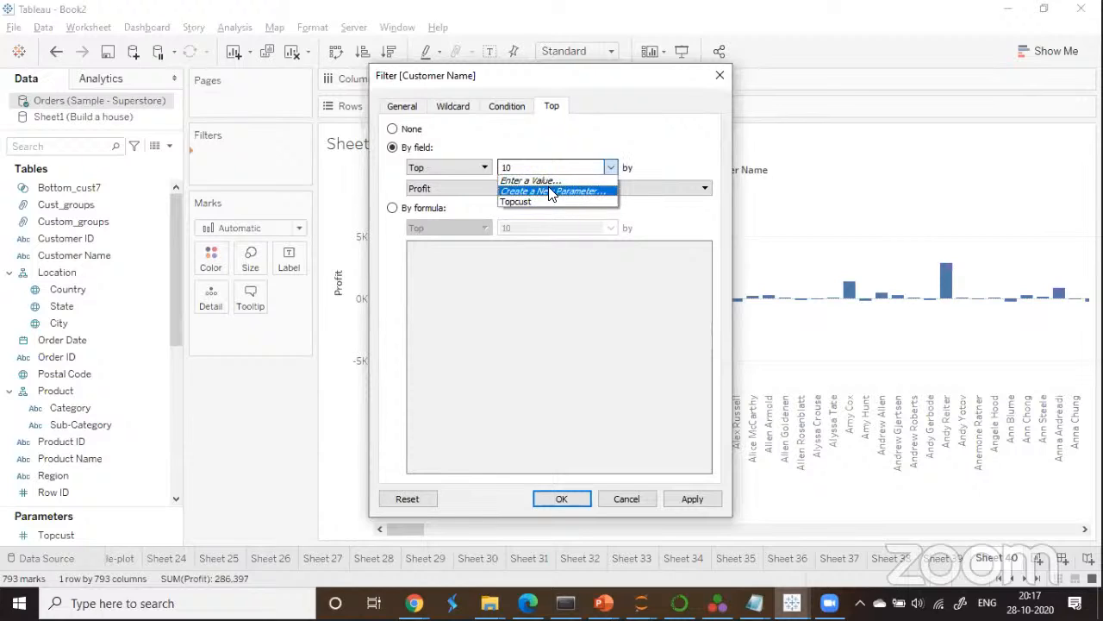
Create a new parameter for the filter's top count and name it Topcustomer.
left_click(595, 191)
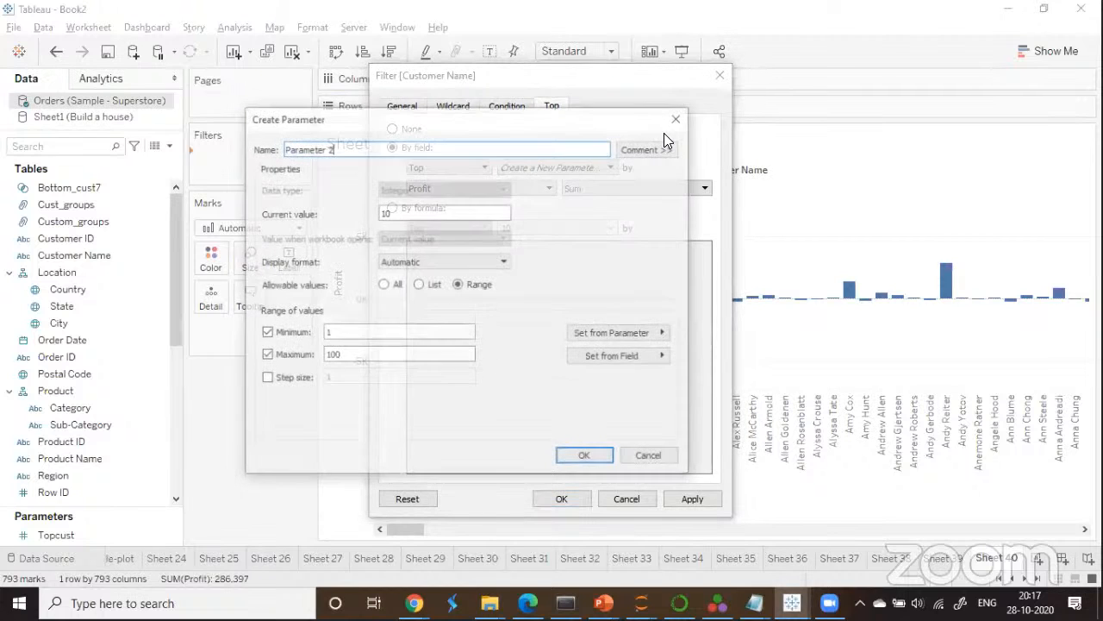
left_click(344, 148)
left_click_drag(345, 148, 264, 148)
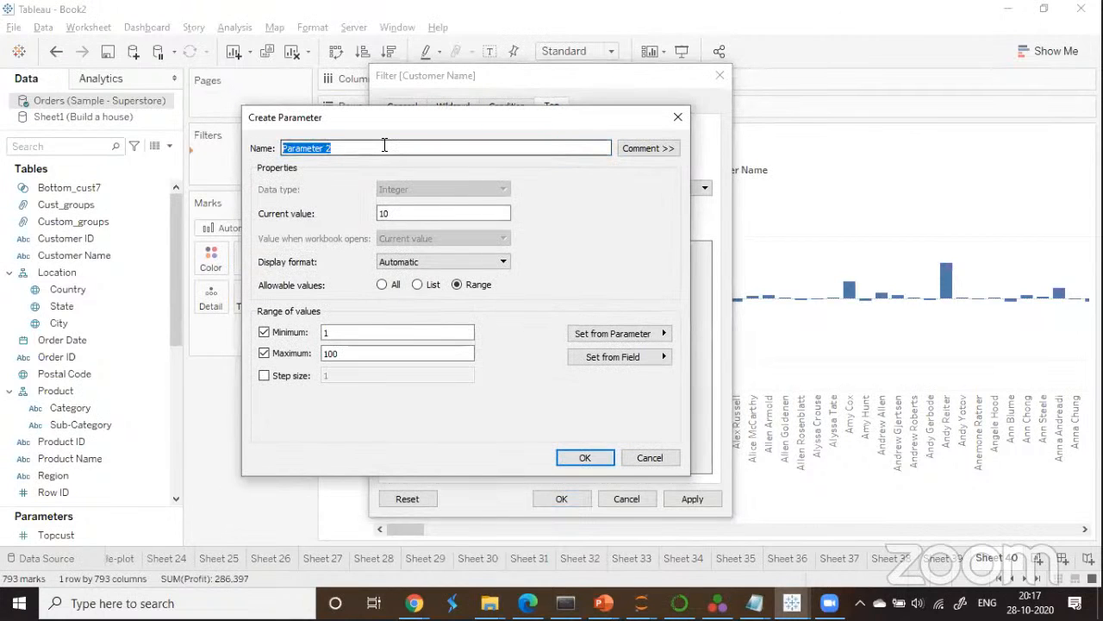
key("BackSpace")
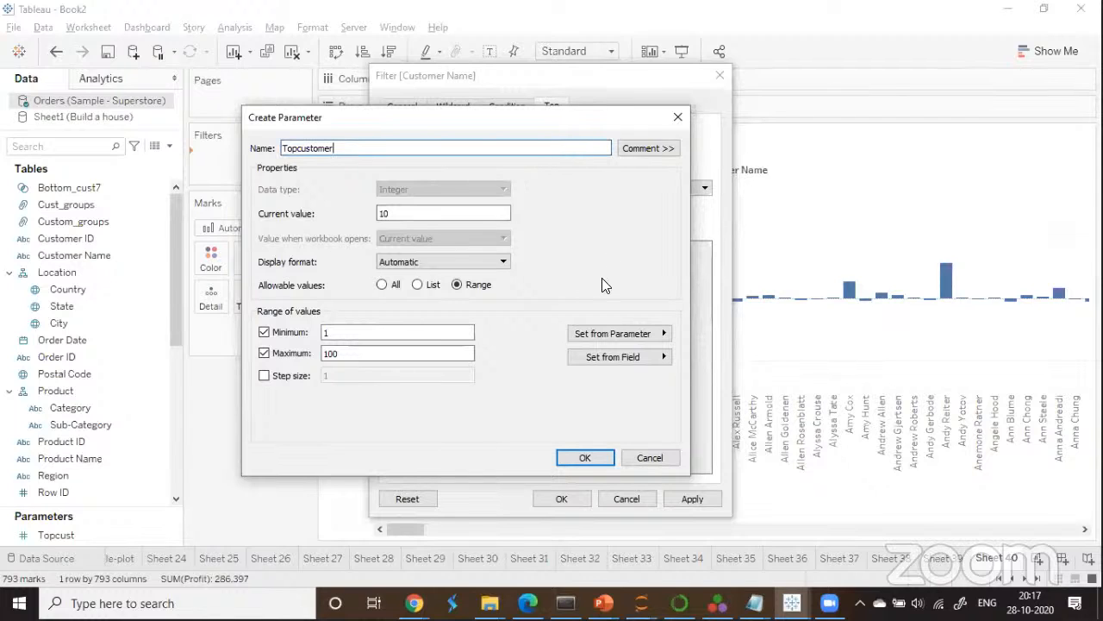
left_click(675, 45)
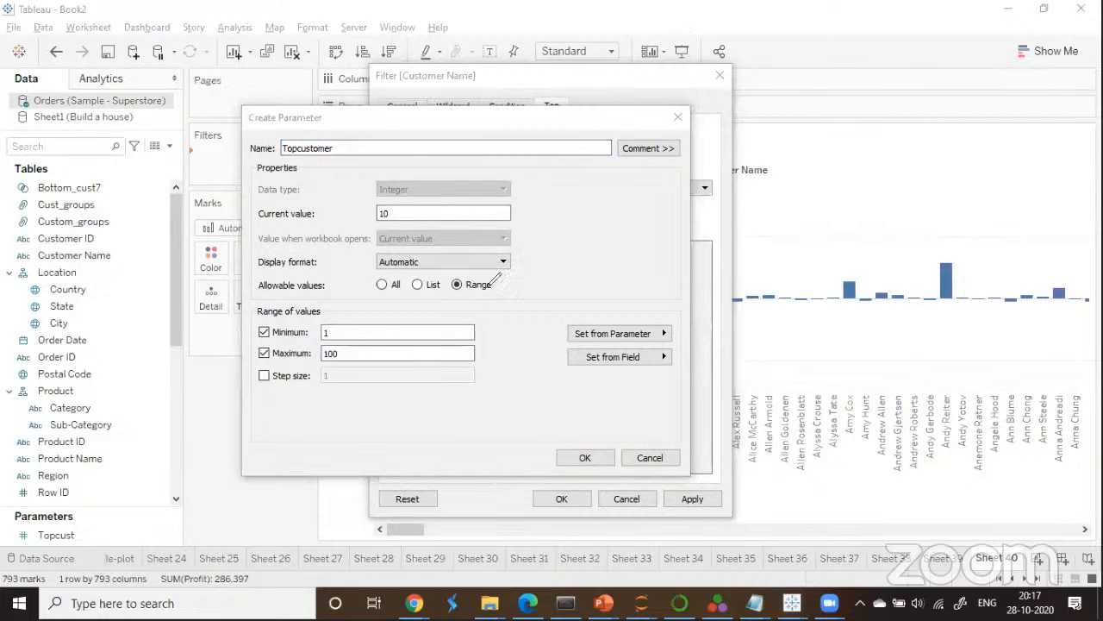
mouse_move(496, 281)
left_mouse_down()
mouse_move(548, 261)
mouse_move(573, 259)
mouse_move(583, 272)
left_mouse_up()
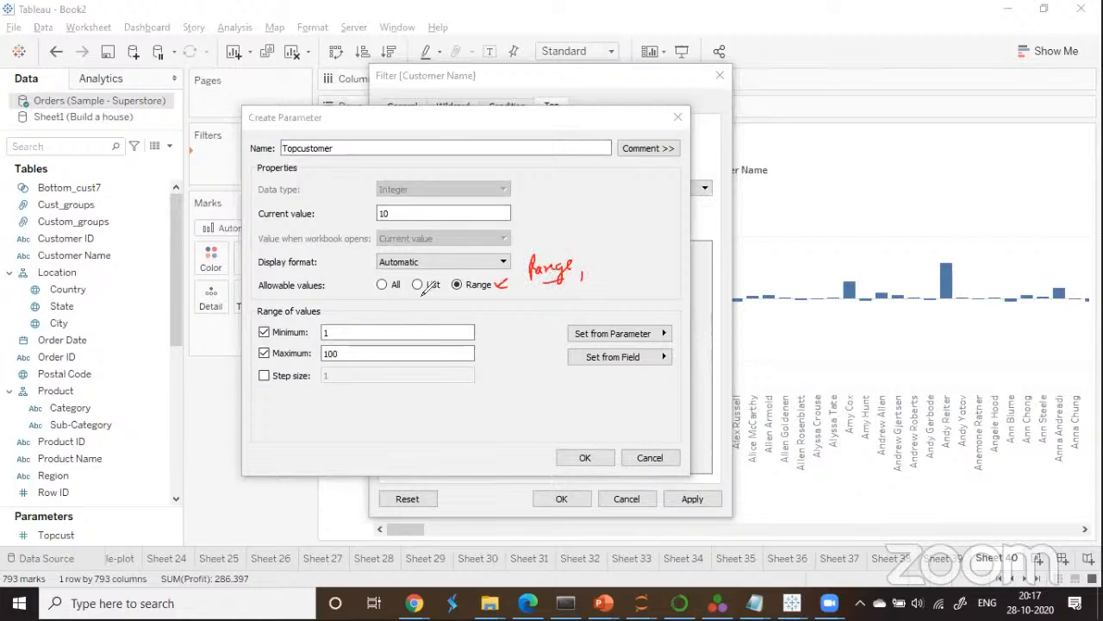
left_click_drag(422, 291, 426, 274)
mouse_move(603, 231)
left_mouse_down()
mouse_move(604, 258)
mouse_move(629, 255)
mouse_move(622, 271)
mouse_move(636, 289)
mouse_move(521, 299)
mouse_move(624, 226)
mouse_move(669, 283)
left_mouse_up()
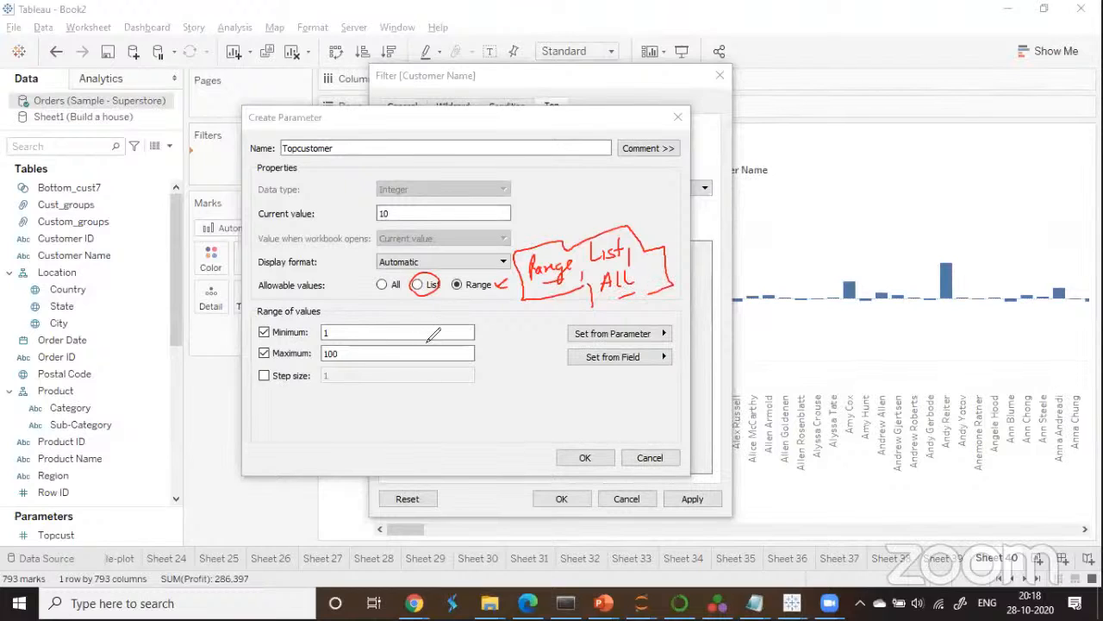
left_click_drag(290, 329, 305, 324)
left_click_drag(388, 406, 496, 370)
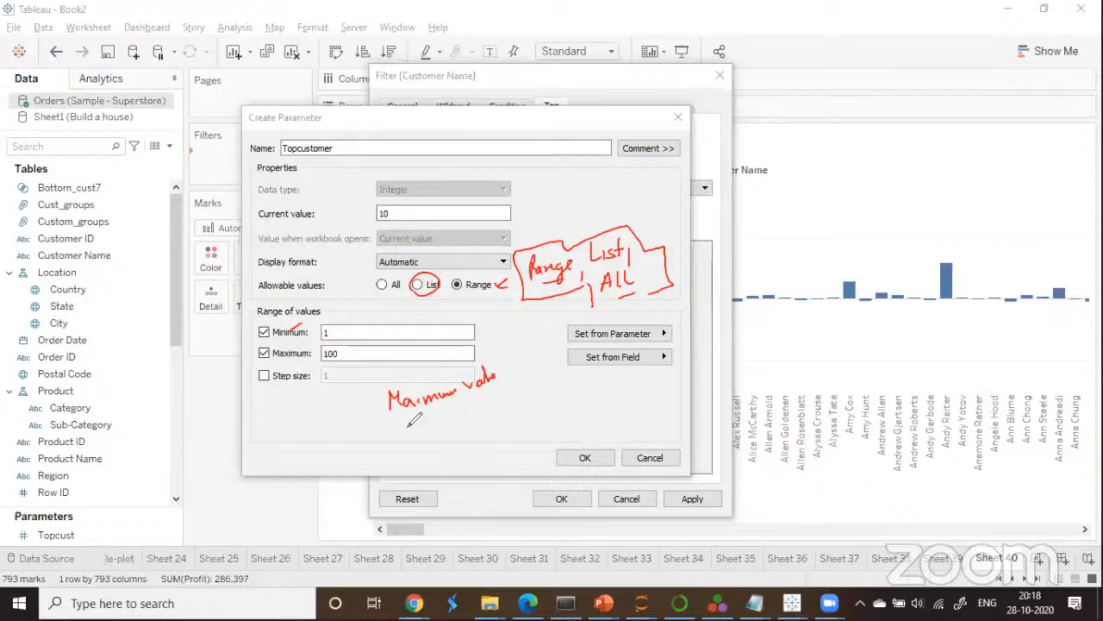
mouse_move(407, 436)
left_mouse_down()
mouse_move(420, 415)
mouse_move(518, 383)
mouse_move(445, 431)
left_mouse_up()
mouse_move(380, 389)
left_mouse_down()
mouse_move(397, 448)
mouse_move(516, 398)
left_mouse_up()
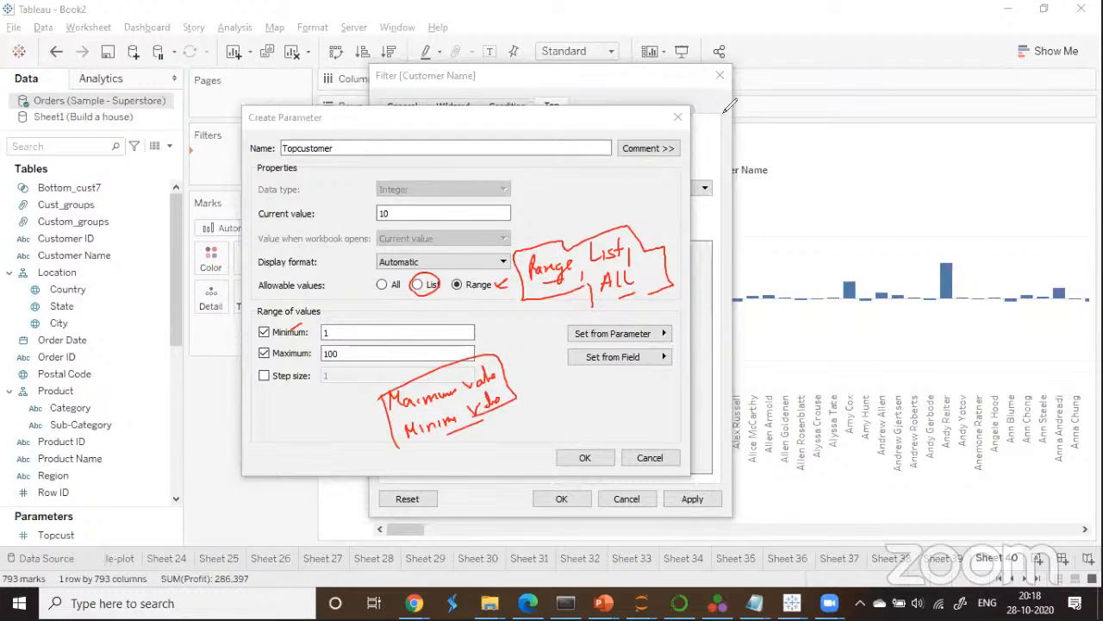
Set the Topcustomer parameter's maximum to 10 with a minimum of 1, and apply the top customer filter.
left_click(344, 354)
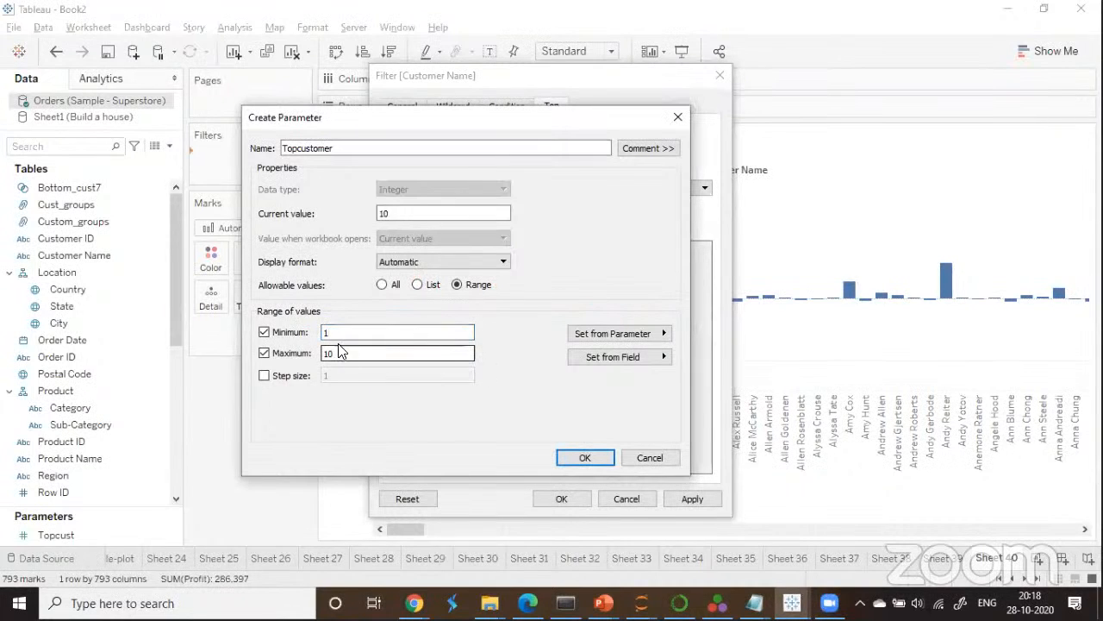
left_click(325, 331)
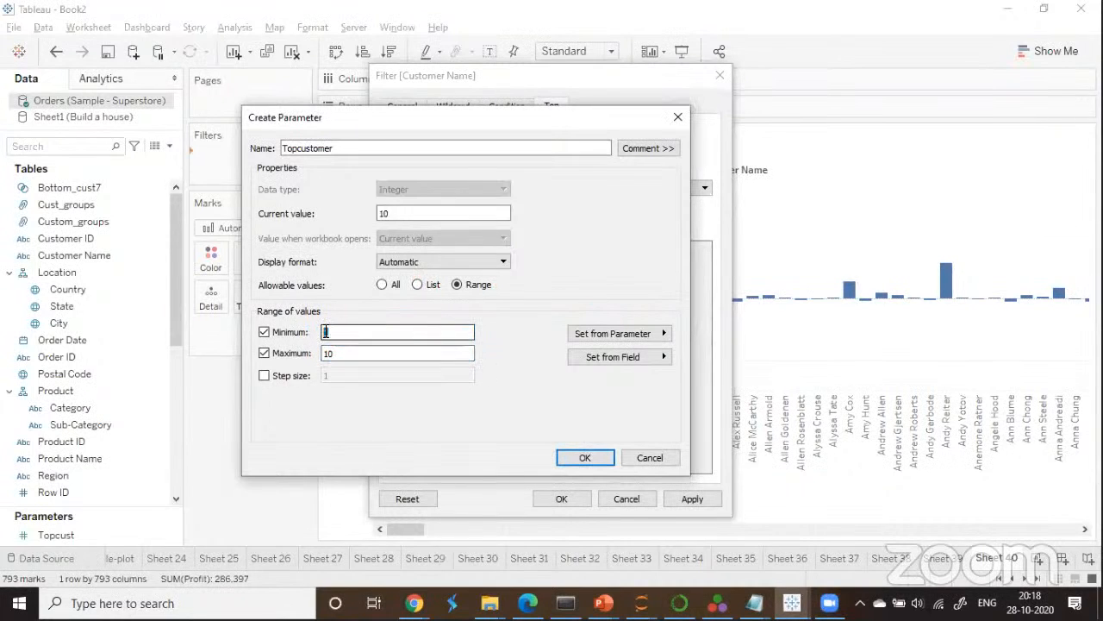
double_click(325, 332)
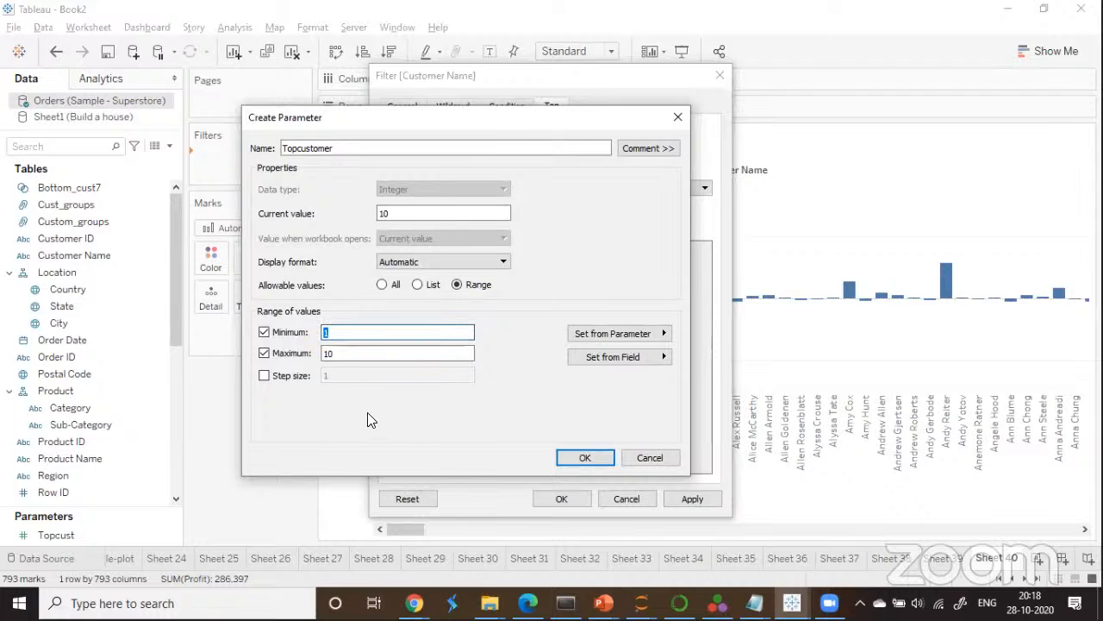
left_click(564, 456)
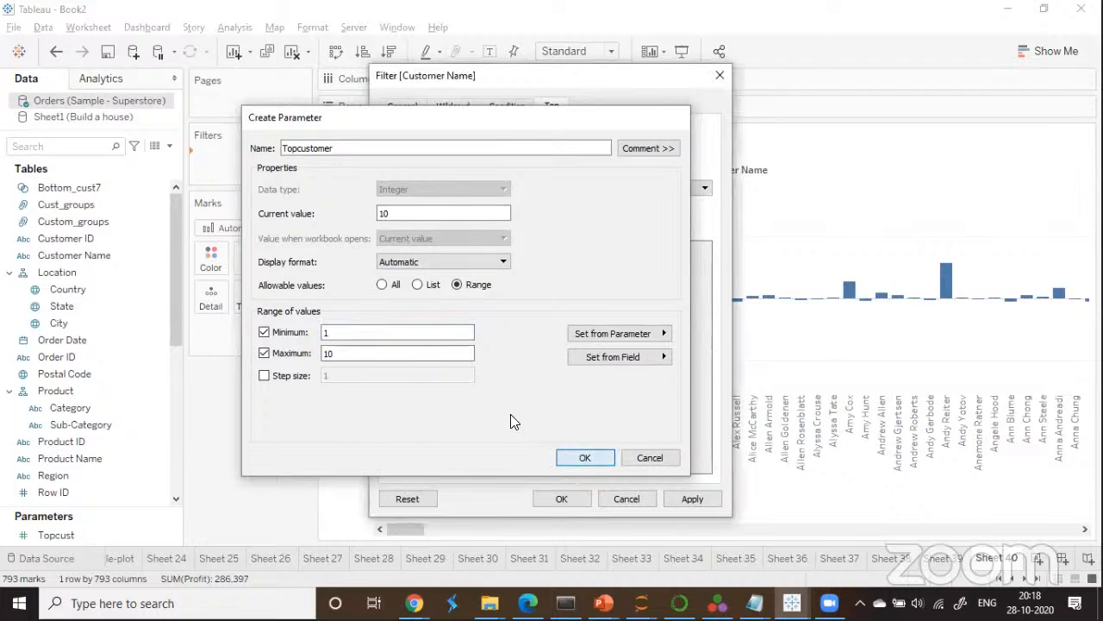
left_click(703, 501)
left_click(562, 499)
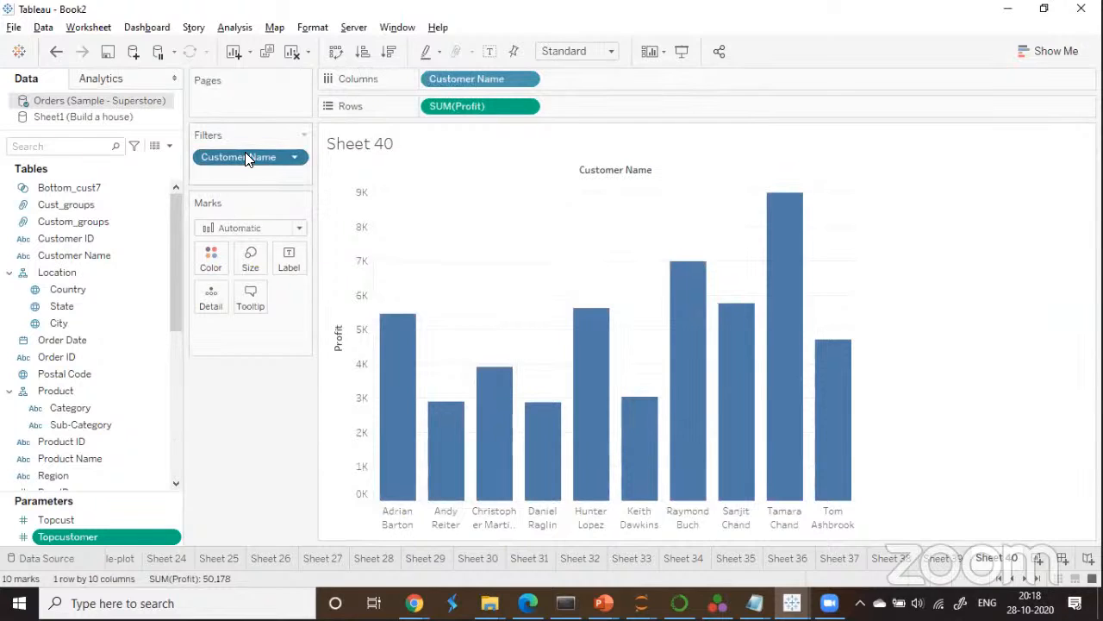
Remove the Customer Name filter from the sheet and show the Topcustomer parameter control.
left_click_drag(249, 158, 256, 436)
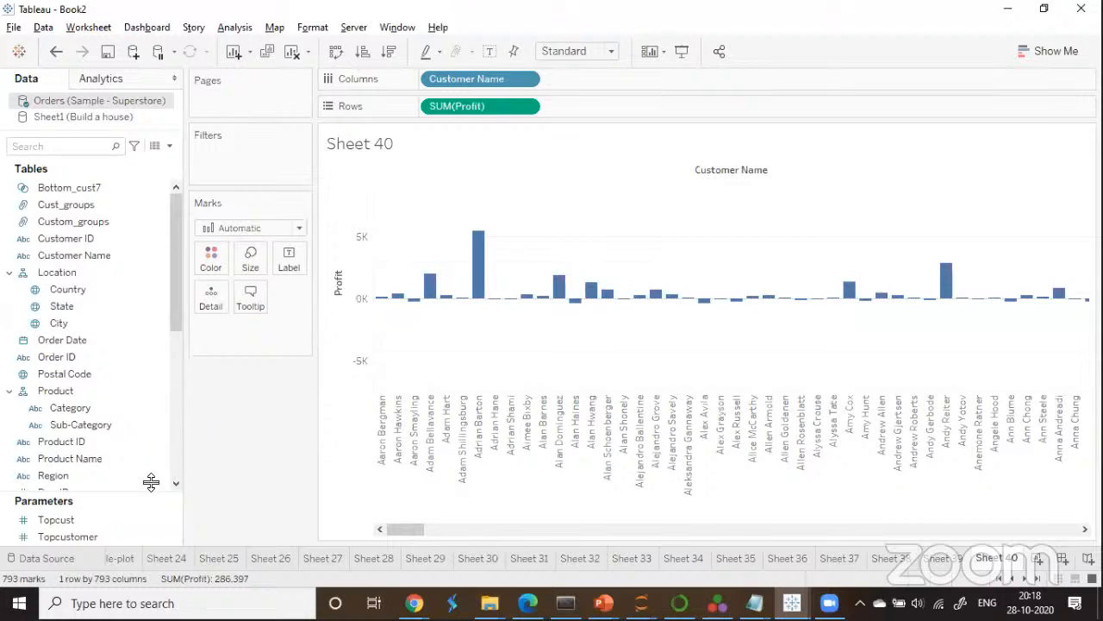
right_click(145, 534)
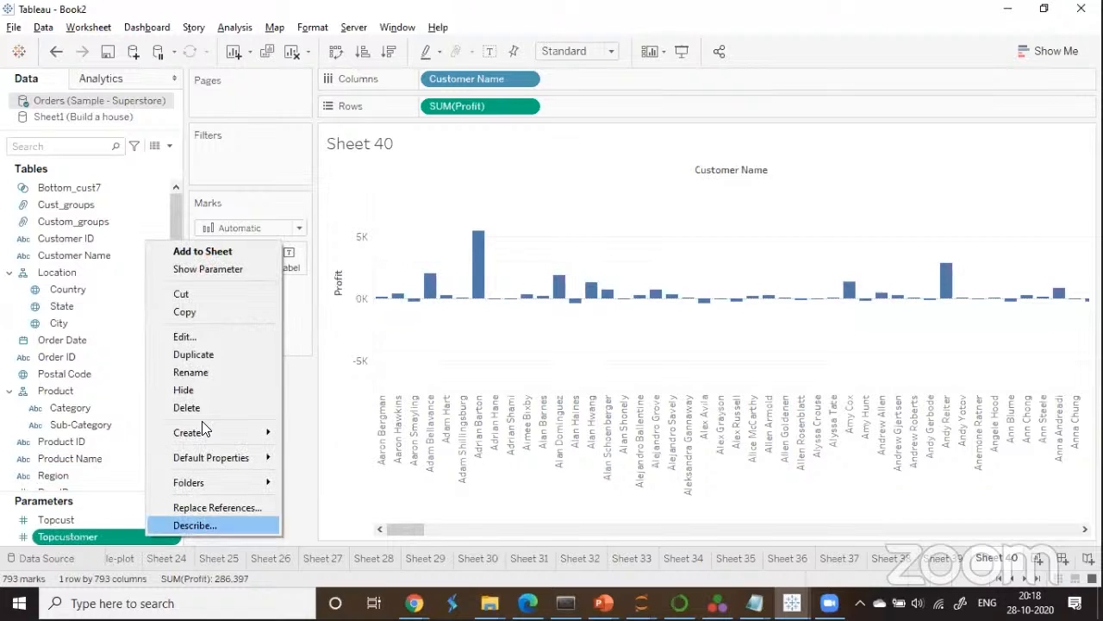
left_click(207, 268)
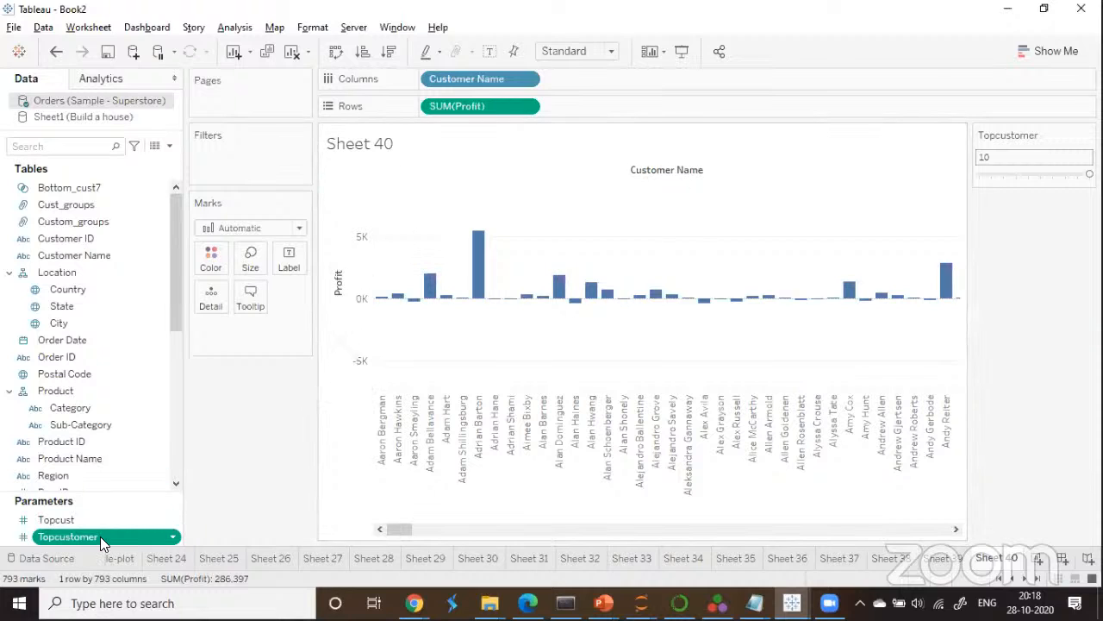
left_click_drag(100, 536, 250, 161)
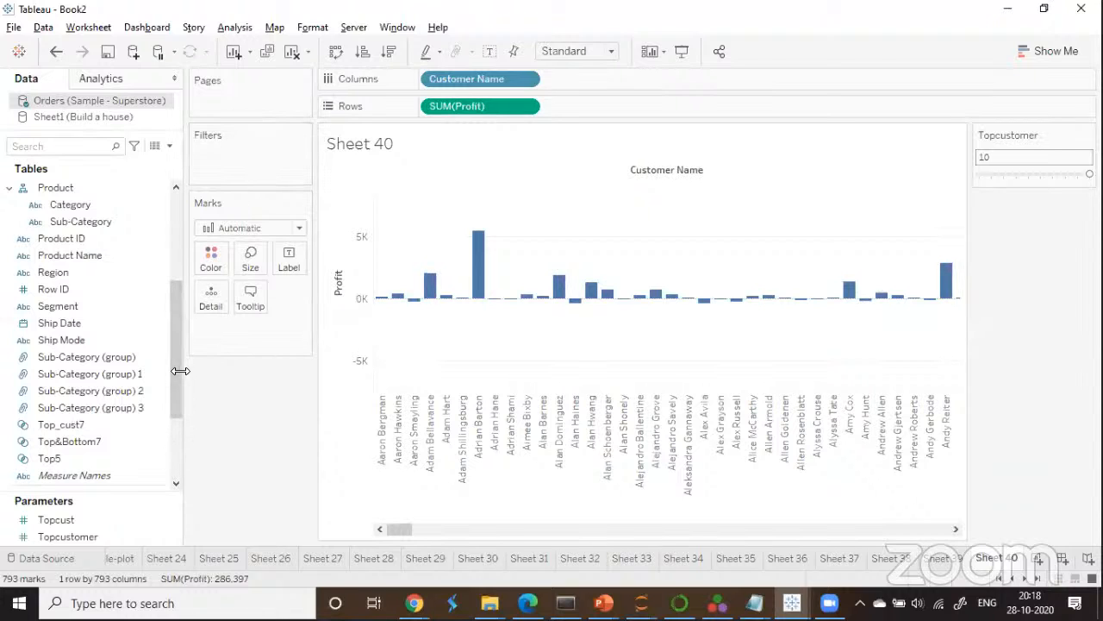
Filter Customer Name to the top customers by sum of Profit, using the Topcustomer parameter as the count.
left_click_drag(174, 341, 172, 243)
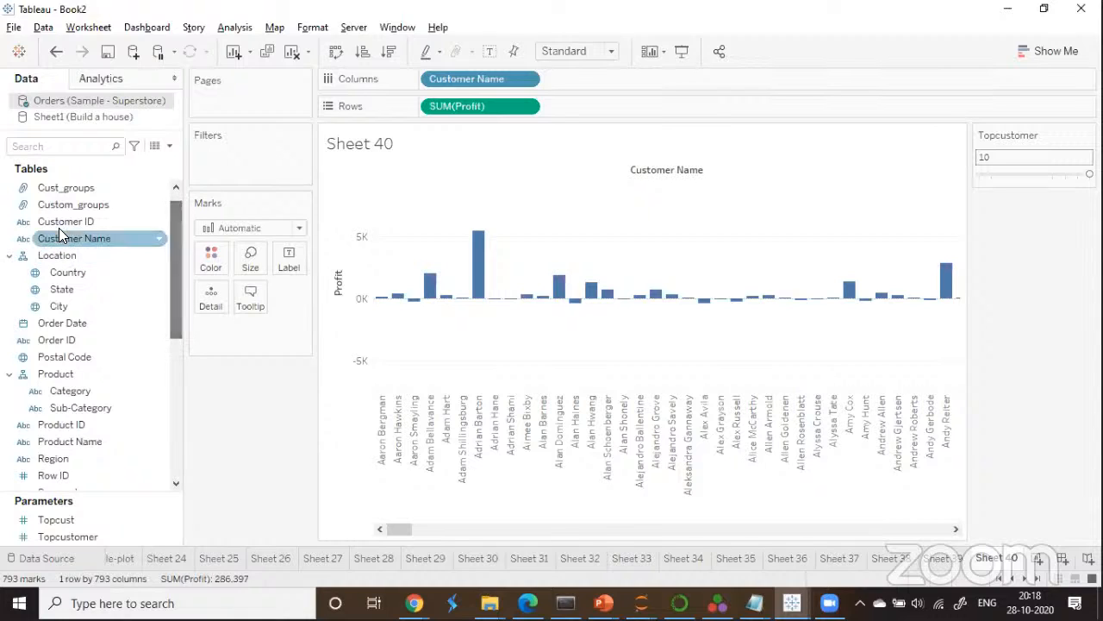
left_click(109, 243)
left_click_drag(110, 245, 228, 161)
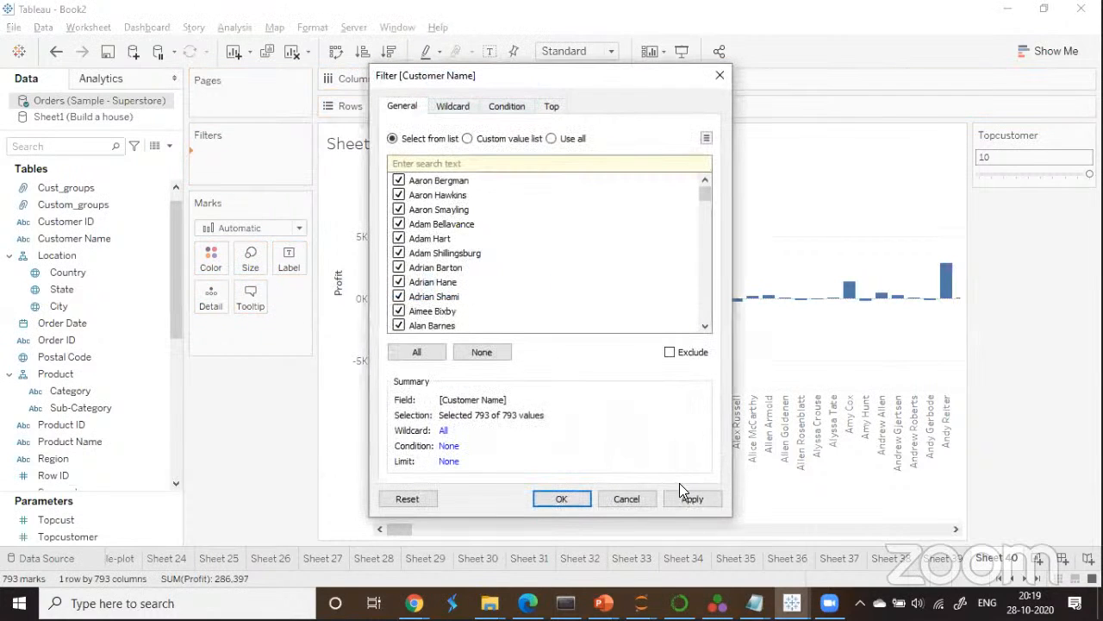
left_click(551, 107)
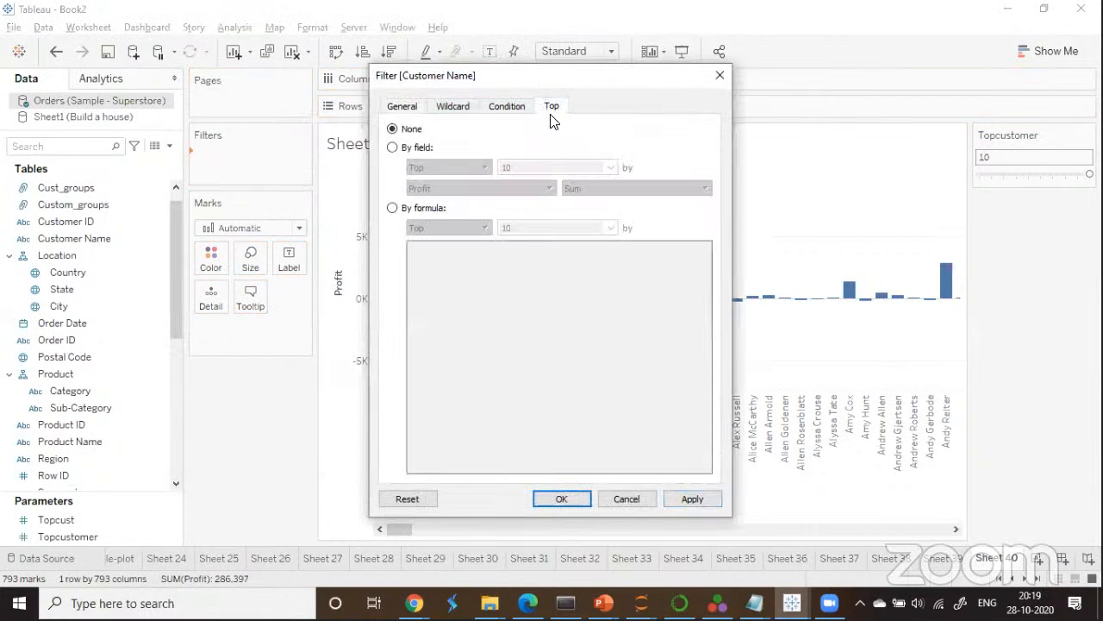
left_click(393, 148)
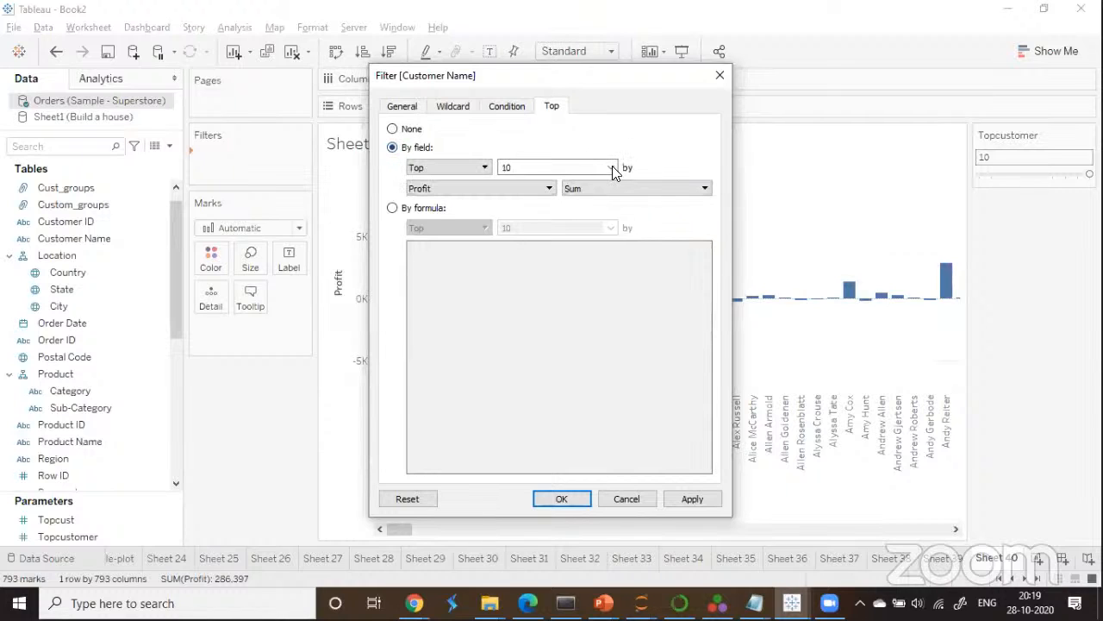
left_click(611, 167)
left_click(556, 211)
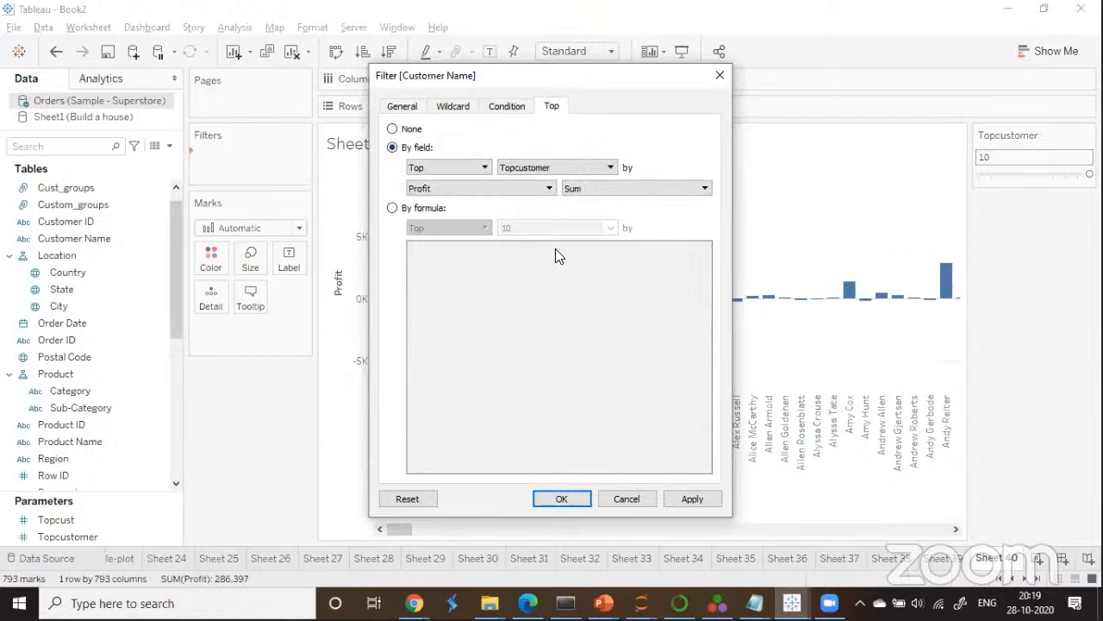
left_click(699, 499)
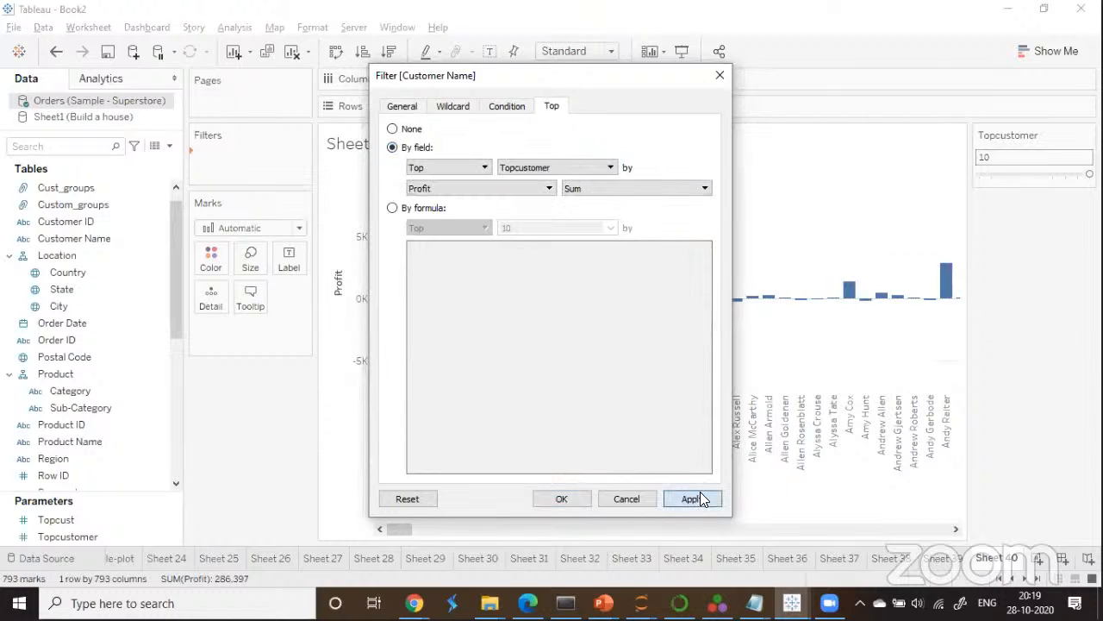
left_click(563, 505)
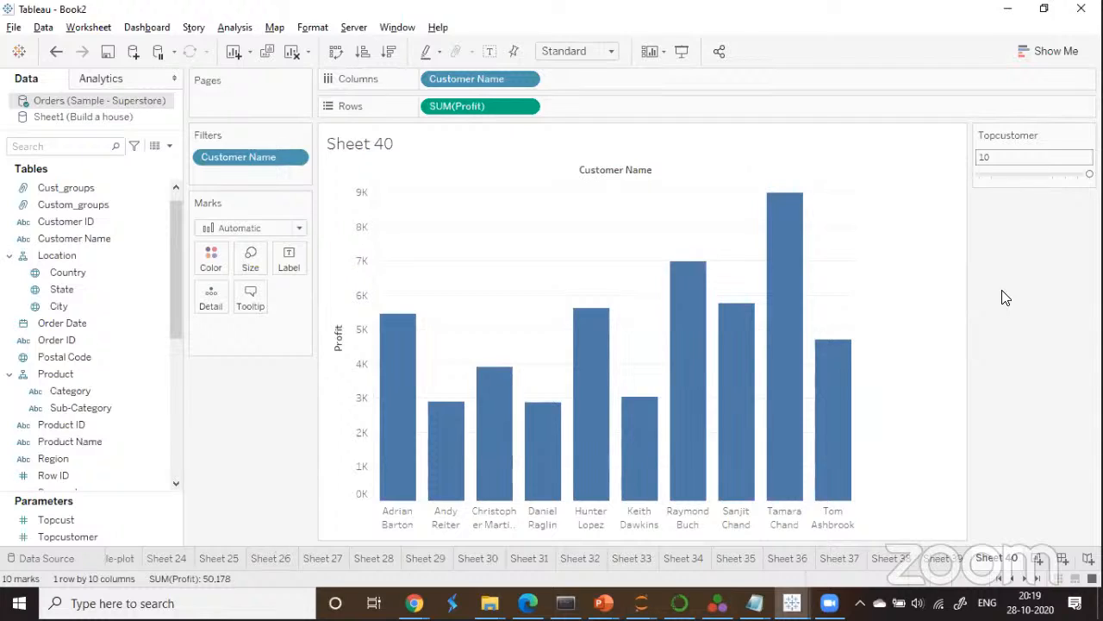
left_click(709, 55)
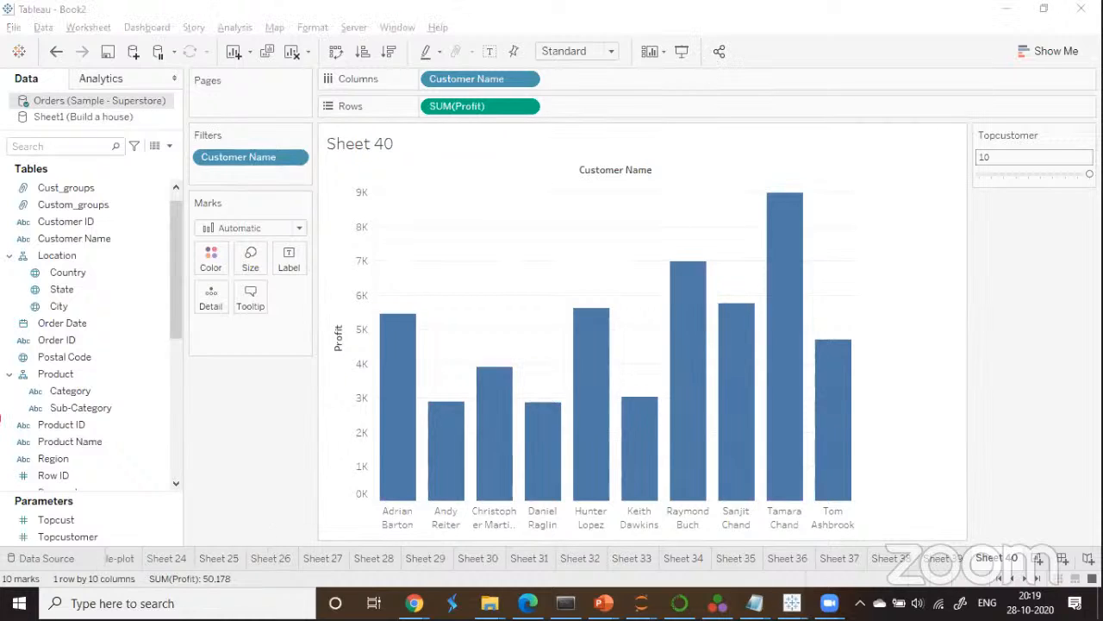
left_click_drag(120, 511, 98, 526)
left_click_drag(101, 517, 109, 528)
left_click_drag(172, 495, 173, 510)
left_click_drag(166, 498, 179, 500)
mouse_move(187, 494)
left_mouse_down()
mouse_move(188, 512)
mouse_move(201, 497)
left_mouse_up()
left_click_drag(206, 487, 255, 474)
mouse_move(160, 522)
left_mouse_down()
mouse_move(155, 487)
mouse_move(293, 480)
mouse_move(162, 524)
left_mouse_up()
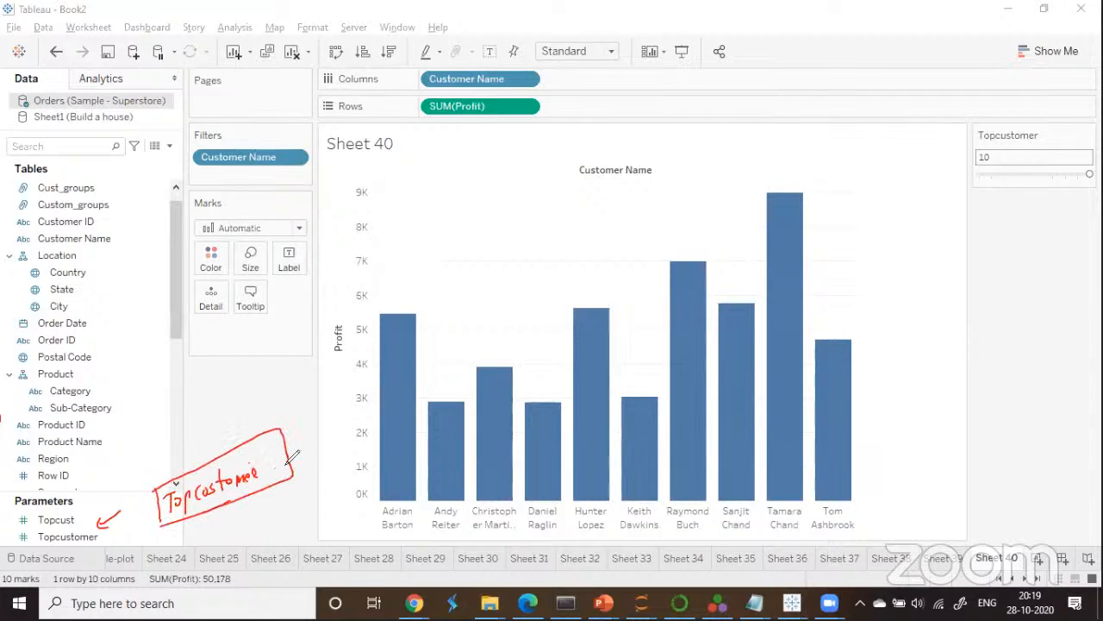
left_click_drag(288, 448, 292, 475)
left_click_drag(301, 431, 346, 427)
mouse_move(324, 449)
left_mouse_down()
mouse_move(331, 456)
mouse_move(373, 425)
left_mouse_up()
left_click_drag(344, 459, 365, 454)
left_click_drag(290, 429, 298, 470)
mouse_move(289, 429)
left_mouse_down()
mouse_move(374, 389)
mouse_move(396, 438)
left_mouse_up()
left_click_drag(397, 438, 366, 452)
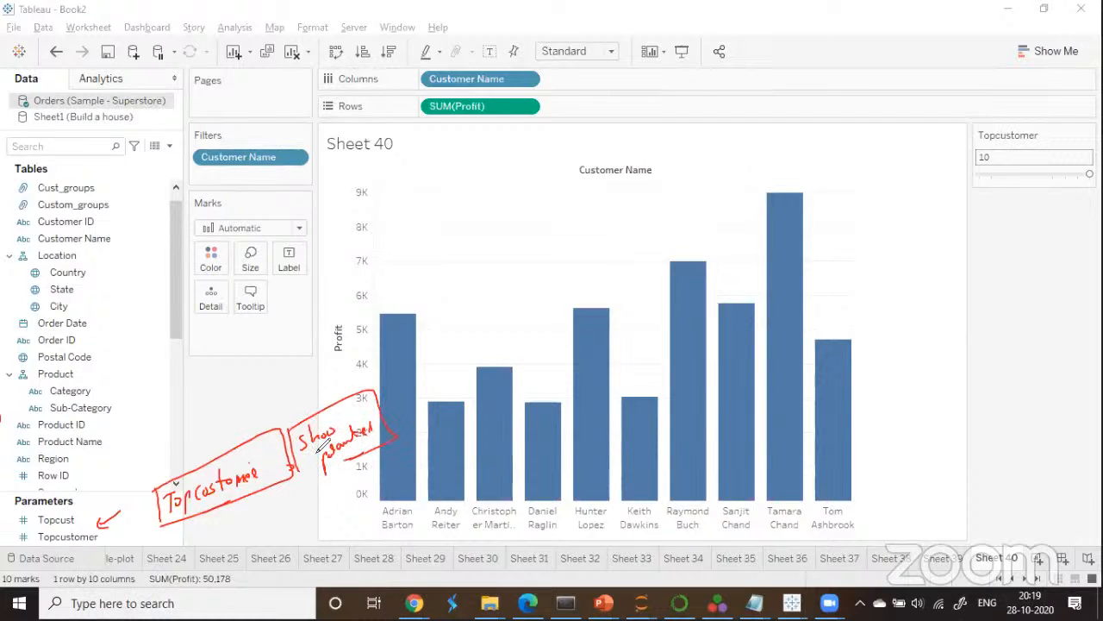
mouse_move(302, 161)
left_mouse_down()
mouse_move(347, 193)
mouse_move(383, 159)
mouse_move(439, 164)
mouse_move(534, 146)
mouse_move(401, 146)
mouse_move(543, 160)
mouse_move(584, 143)
mouse_move(583, 152)
mouse_move(645, 148)
mouse_move(586, 172)
mouse_move(652, 146)
left_mouse_up()
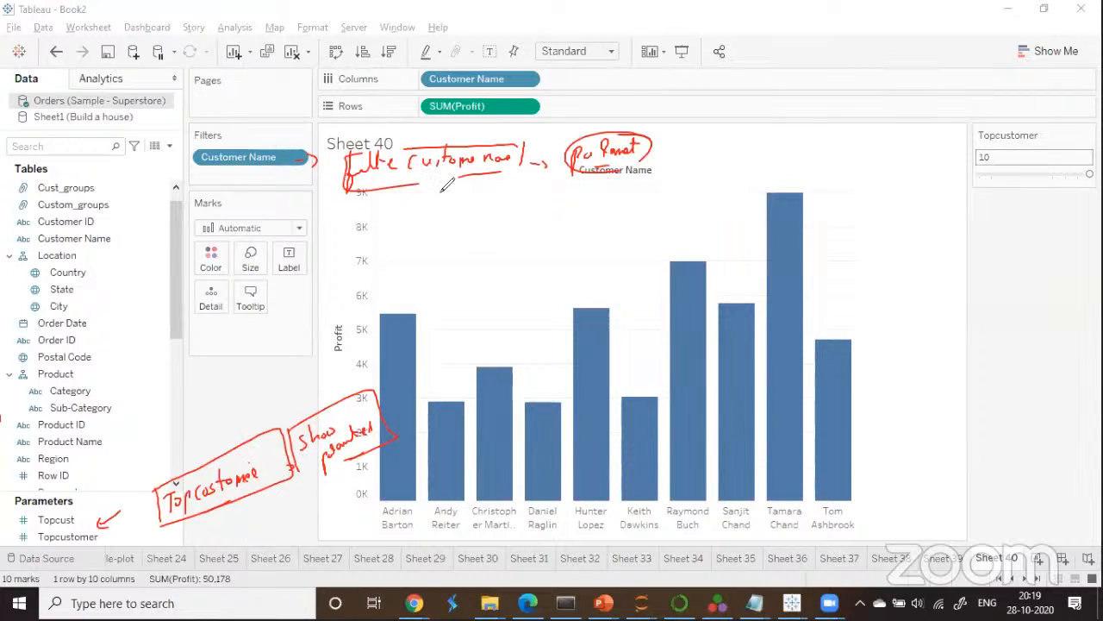
mouse_move(438, 192)
left_mouse_down()
mouse_move(452, 205)
mouse_move(539, 199)
mouse_move(562, 216)
mouse_move(603, 196)
mouse_move(643, 205)
mouse_move(460, 185)
mouse_move(610, 195)
left_mouse_up()
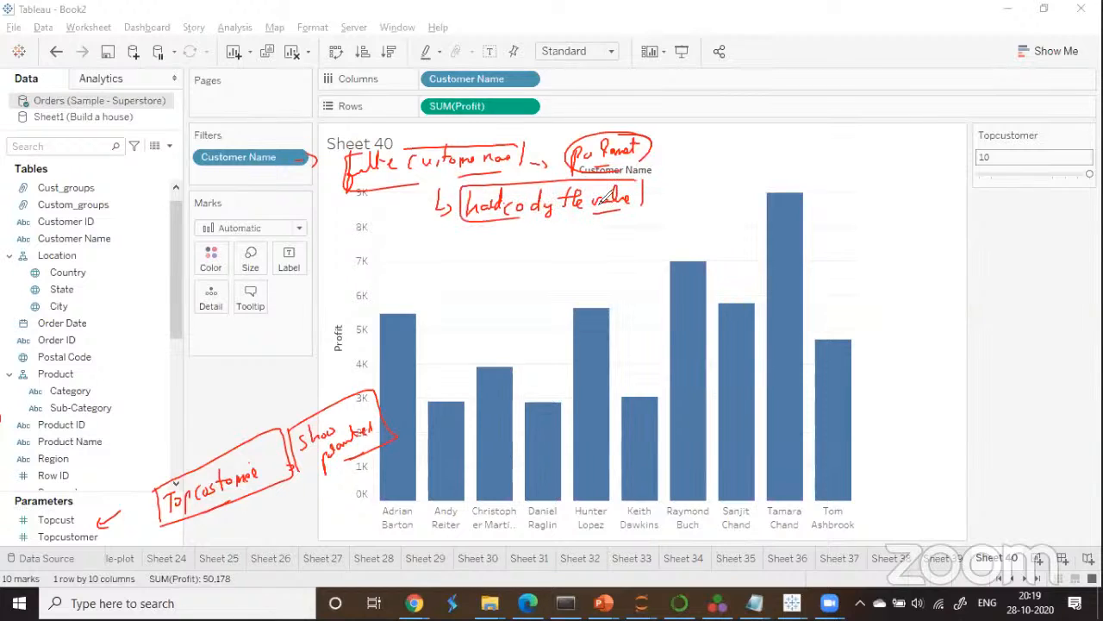
left_click(746, 115)
Sort the customers by profit in descending order and reduce the Topcustomer value to 9, followed by 8.
left_click(387, 55)
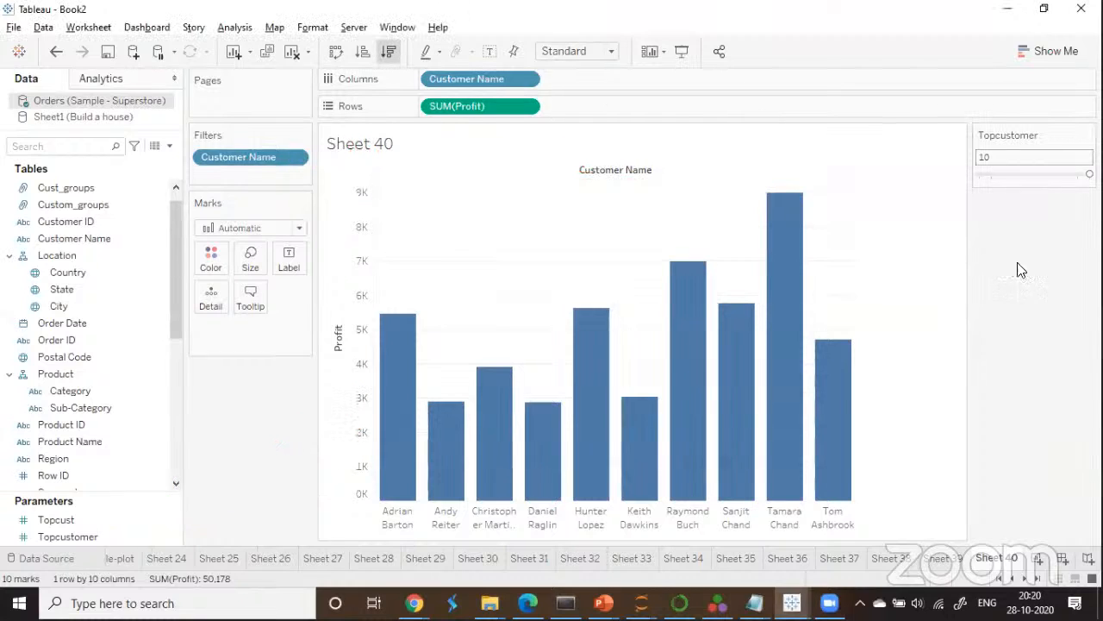
left_click(1079, 176)
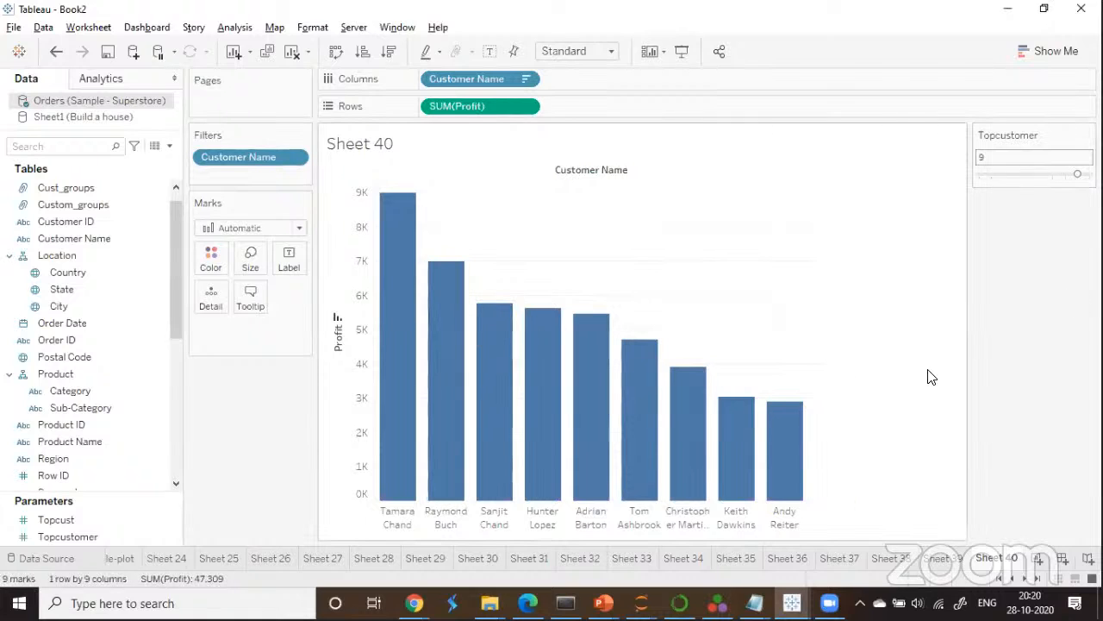
left_click_drag(1077, 174, 1061, 179)
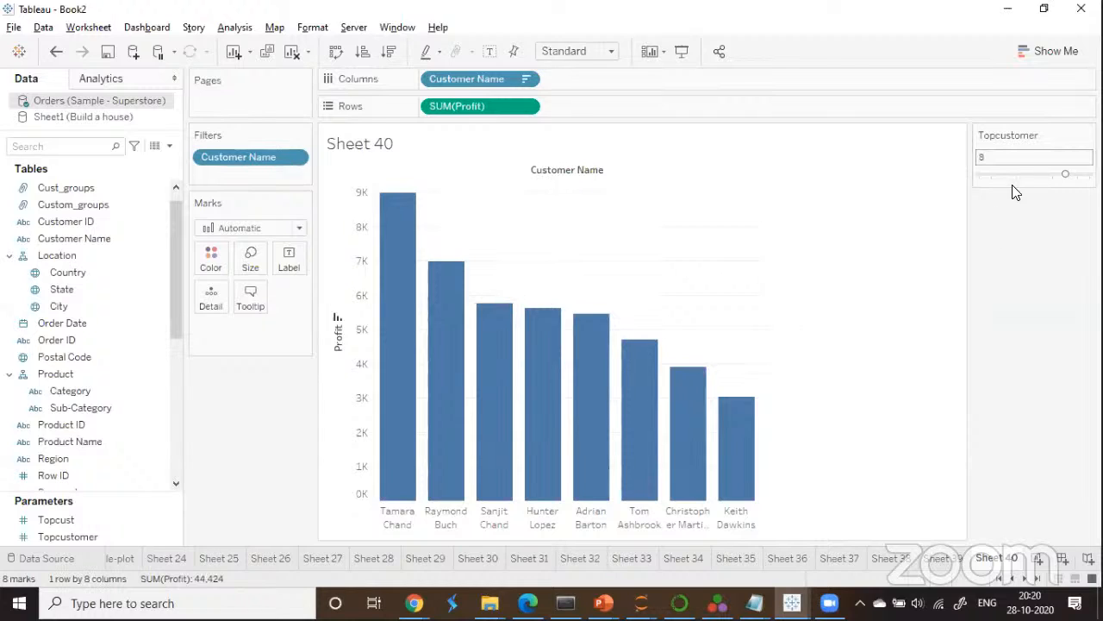
Reduce the Topcustomer value to 4, followed by 2.
left_click_drag(1066, 181, 1015, 173)
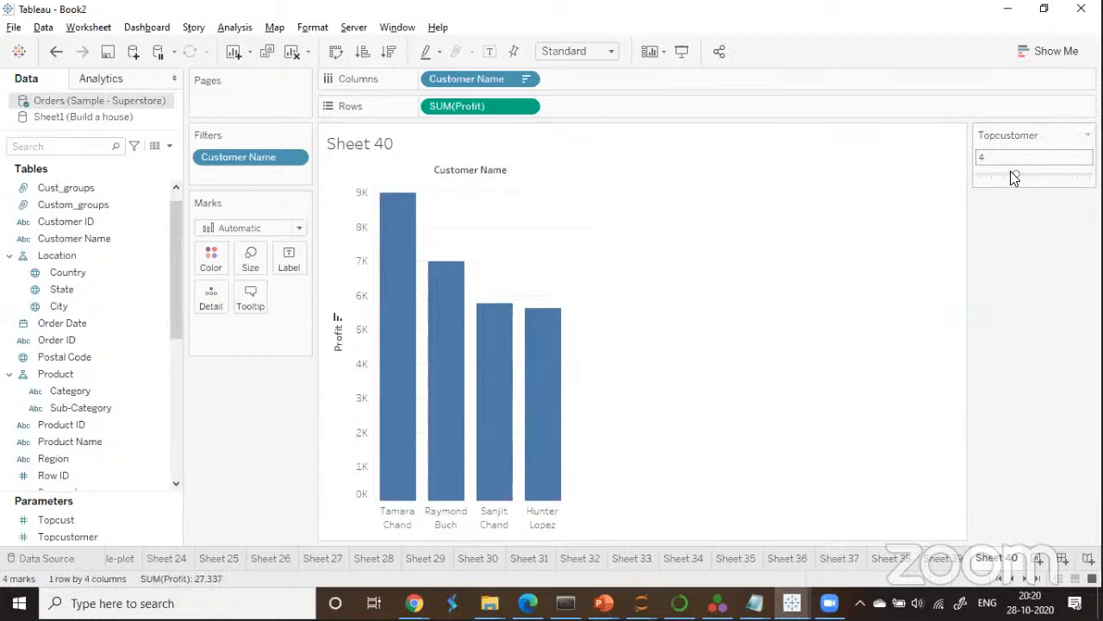
left_click_drag(1014, 175, 992, 174)
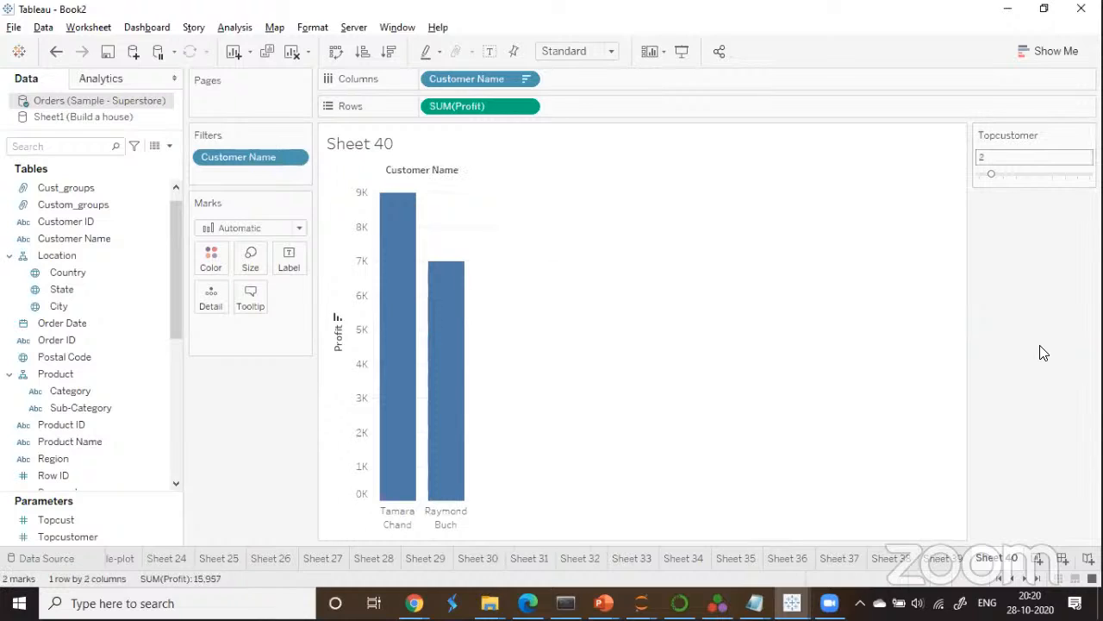
Handwrite a bracketed red note about giving end control to the user below the Topcustomer control, with an arrow above it.
left_click(923, 128)
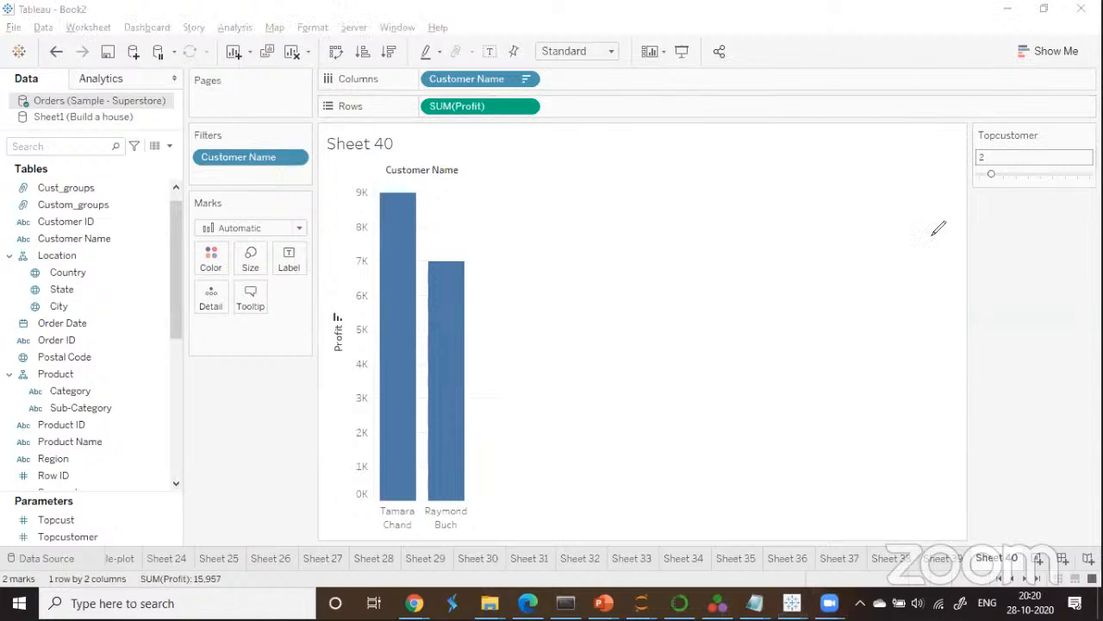
mouse_move(934, 234)
left_mouse_down()
mouse_move(964, 205)
mouse_move(1013, 218)
left_mouse_up()
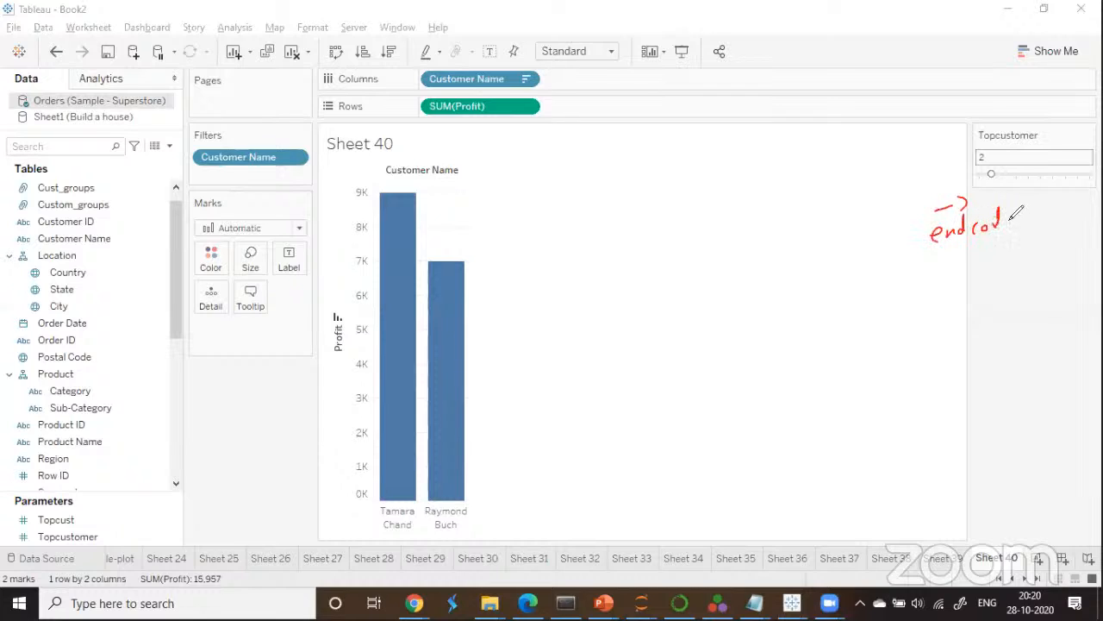
left_click_drag(957, 261, 972, 258)
left_click_drag(1013, 220, 1027, 217)
left_click_drag(984, 250, 1001, 247)
left_click_drag(991, 250, 988, 269)
left_click_drag(998, 255, 1009, 268)
mouse_move(1040, 255)
left_mouse_down()
mouse_move(1054, 250)
mouse_move(1057, 263)
left_mouse_up()
left_click_drag(925, 219, 964, 250)
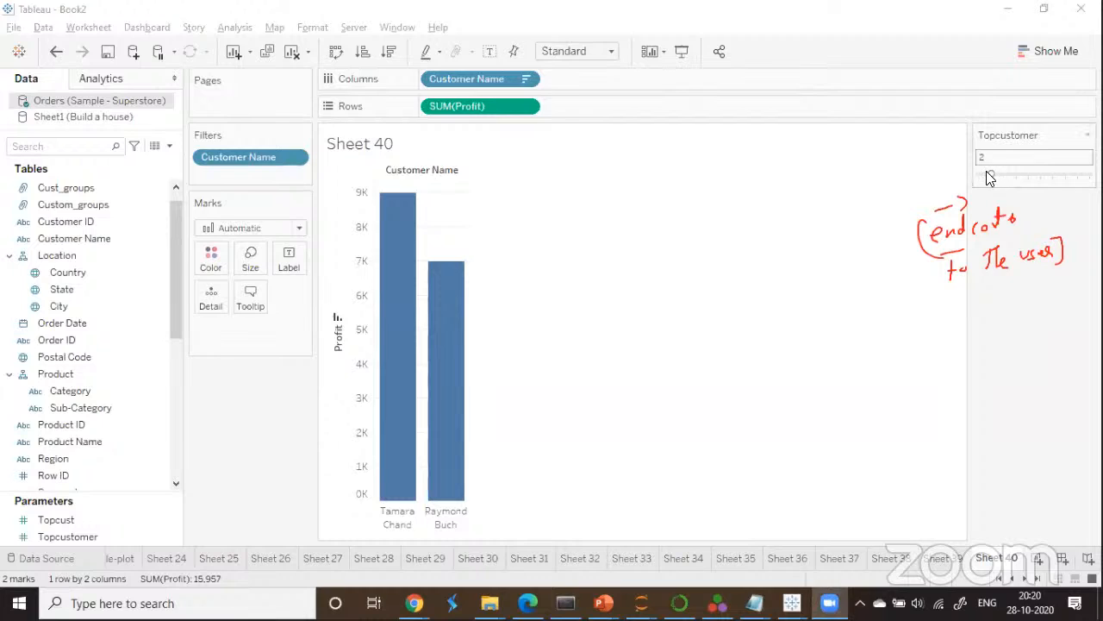
Raise the Topcustomer value to 4 and on to 6, and change its control from a slider to typed entry.
left_click_drag(992, 174, 1017, 174)
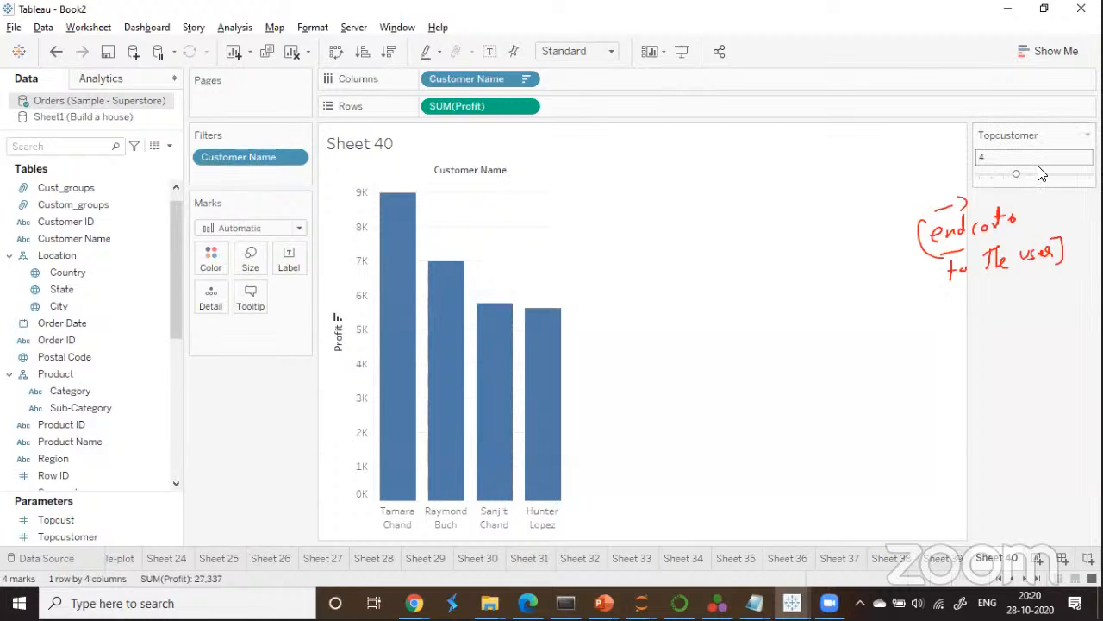
left_click_drag(1020, 177, 1039, 176)
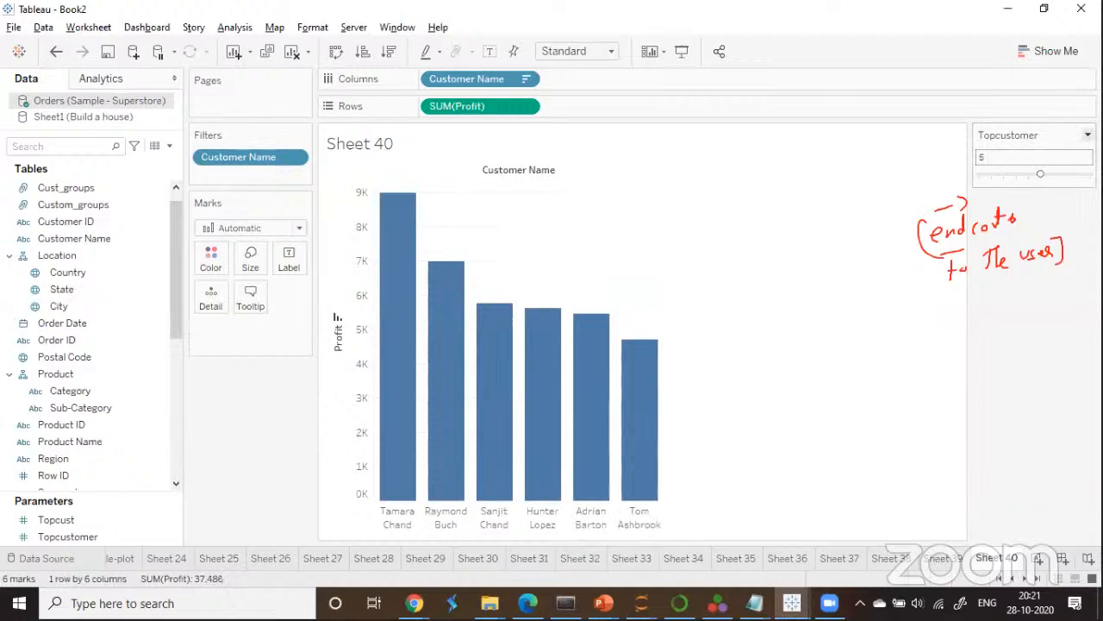
left_click(1088, 134)
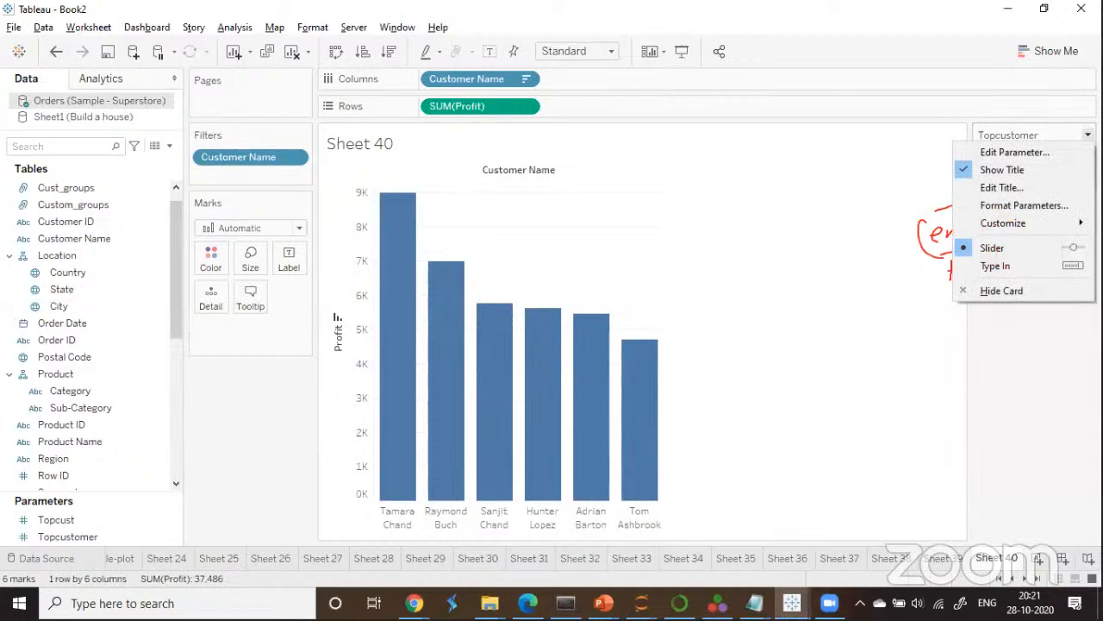
left_click(995, 266)
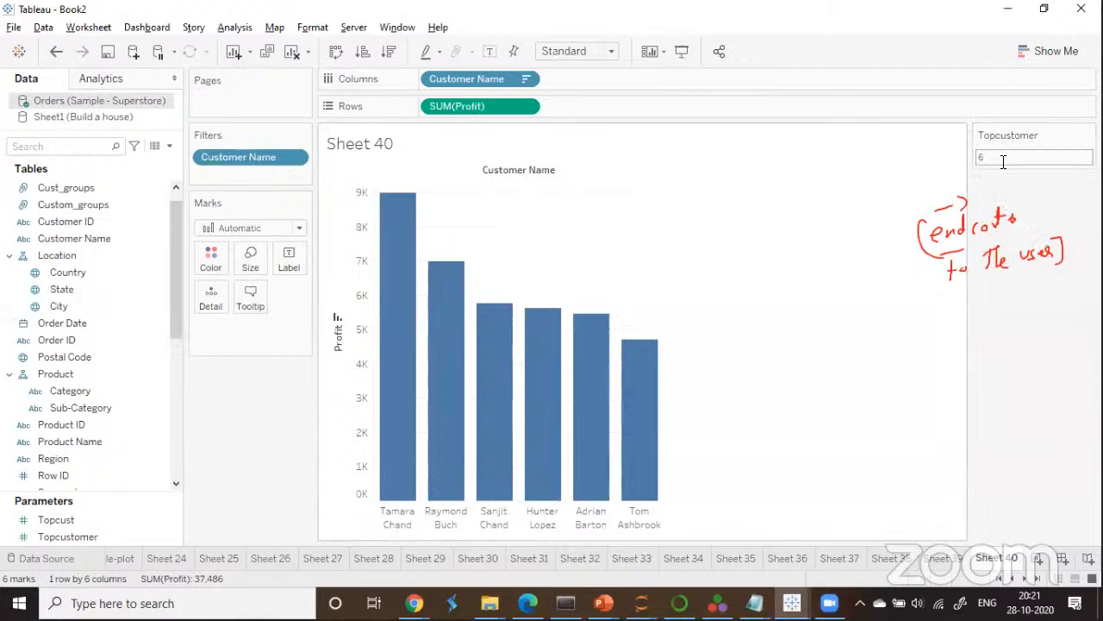
Set the Topcustomer value to 10, followed by 1.
left_click(1003, 160)
key("BackSpace")
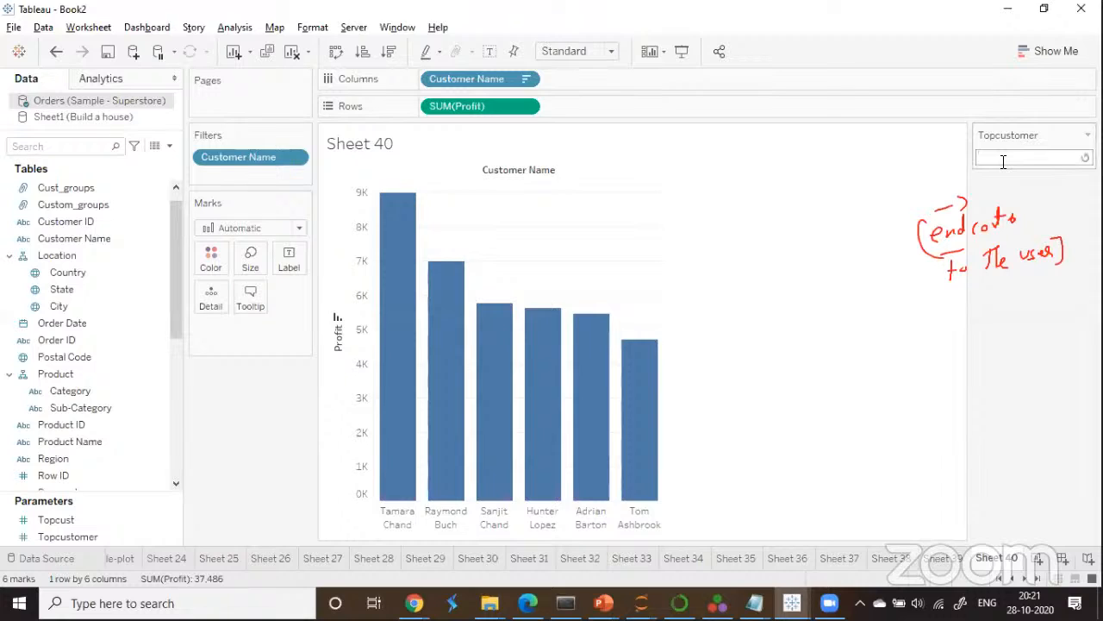
type("10")
key("Return")
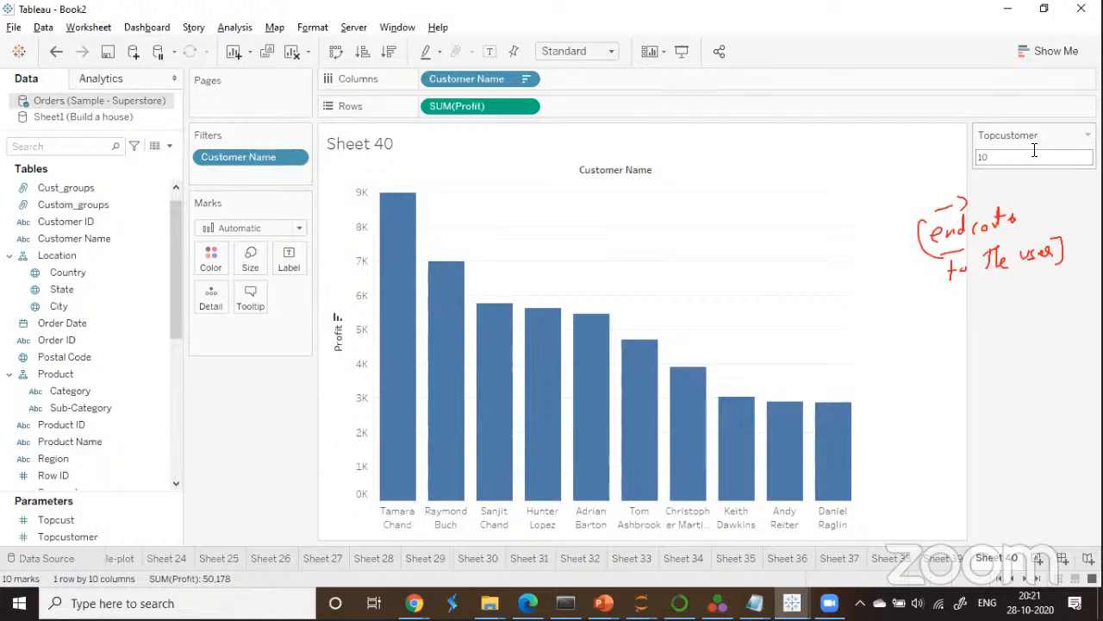
left_click(1033, 152)
key("BackSpace")
type("1")
key("Return")
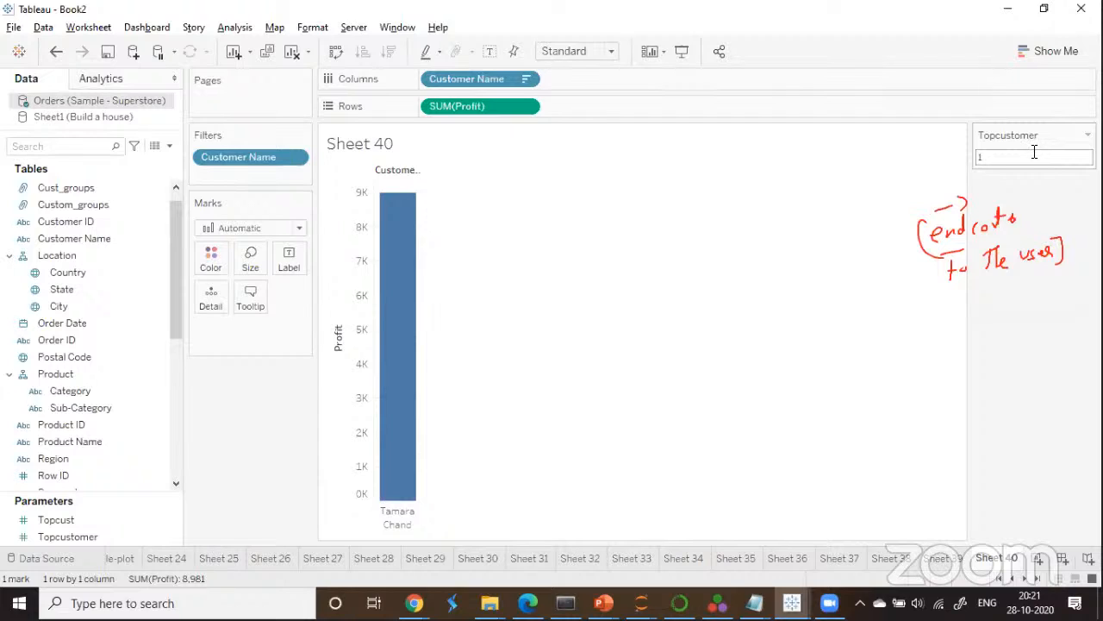
Handwrite a red note over the chart giving the range as a boxed "1 to 10", with 20 below it and an arrow beside it.
left_click(979, 133)
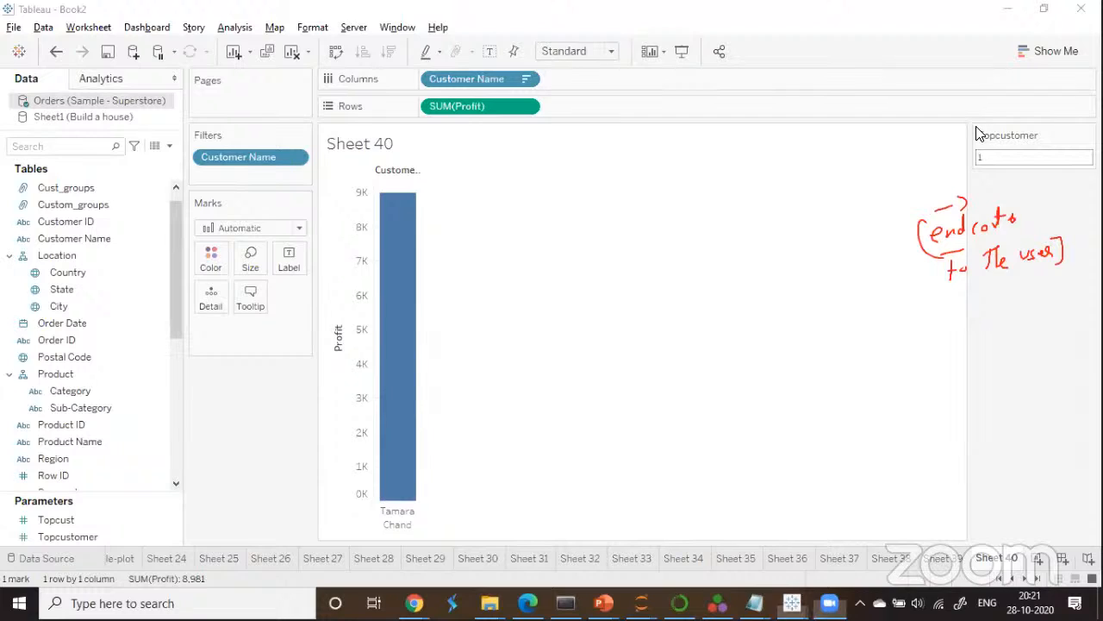
mouse_move(524, 217)
left_mouse_down()
mouse_move(536, 243)
mouse_move(552, 232)
mouse_move(550, 252)
left_mouse_up()
mouse_move(565, 229)
left_mouse_down()
mouse_move(676, 205)
mouse_move(600, 220)
mouse_move(645, 231)
mouse_move(634, 251)
left_mouse_up()
mouse_move(614, 245)
left_mouse_down()
mouse_move(612, 263)
mouse_move(645, 256)
left_mouse_up()
left_click_drag(852, 191, 900, 183)
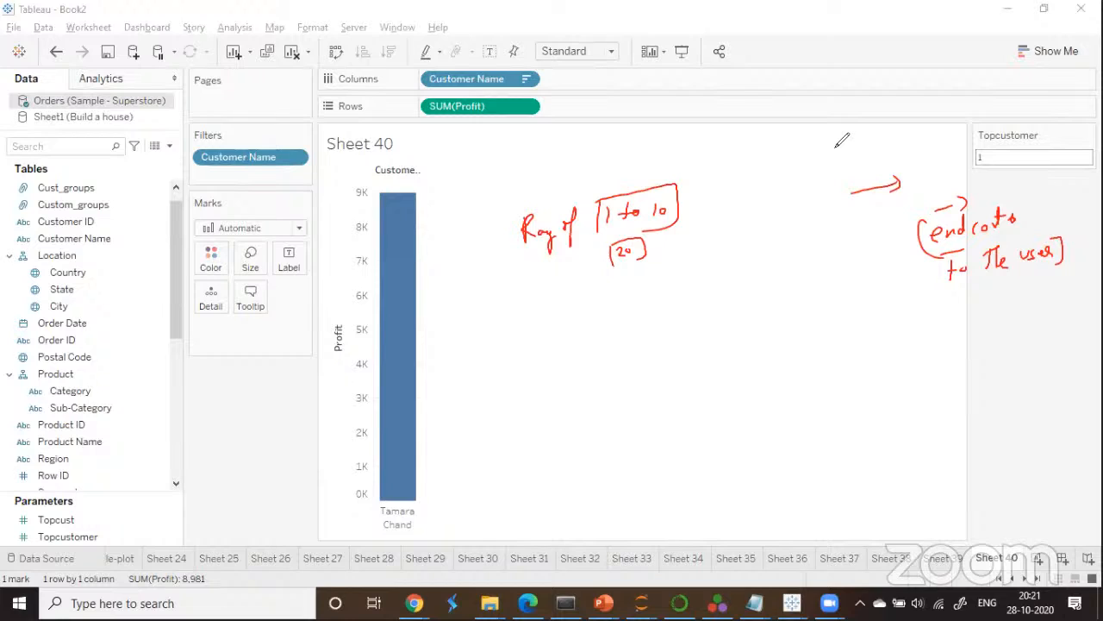
Try twice to set the Topcustomer value to 20, beyond the parameter's allowed range.
left_click(1008, 156)
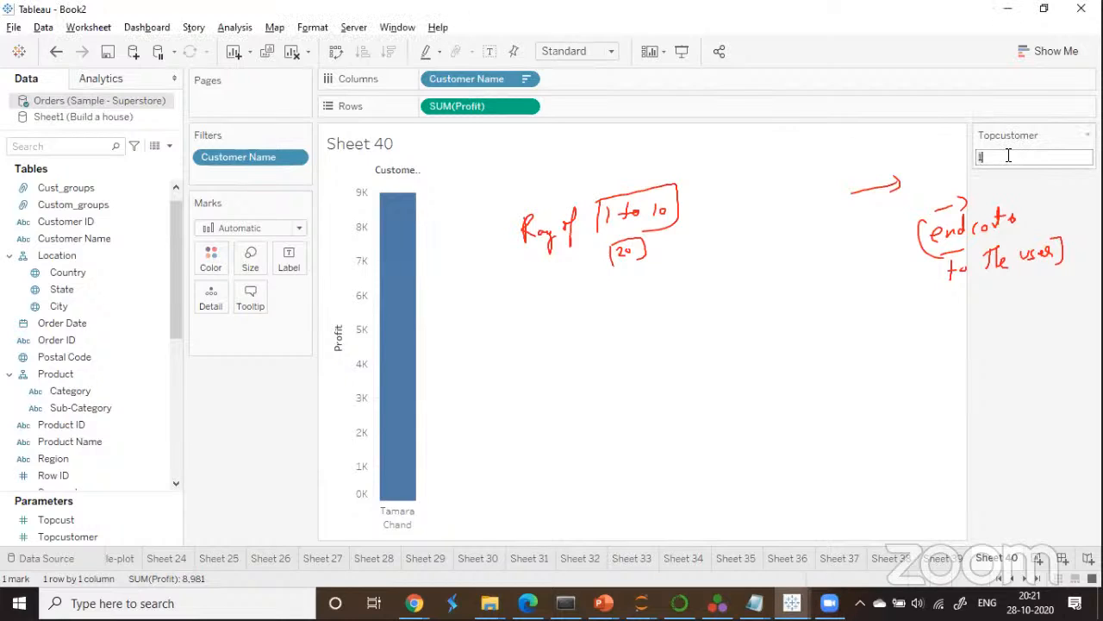
key("BackSpace")
type("20")
key("Return")
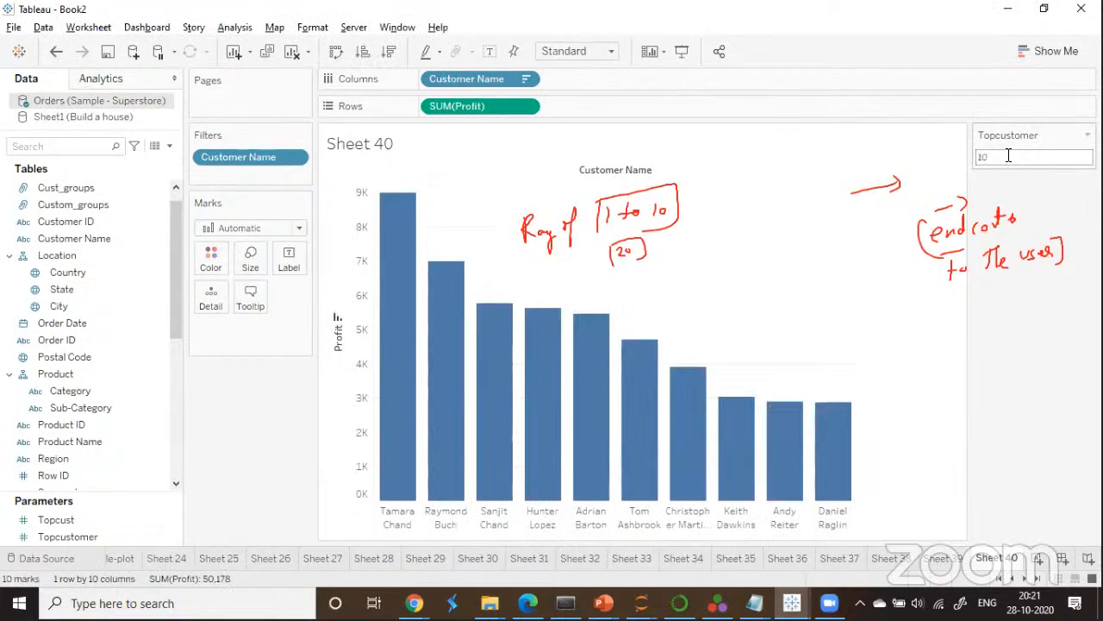
left_click(1008, 156)
key("BackSpace")
type("20")
key("Return")
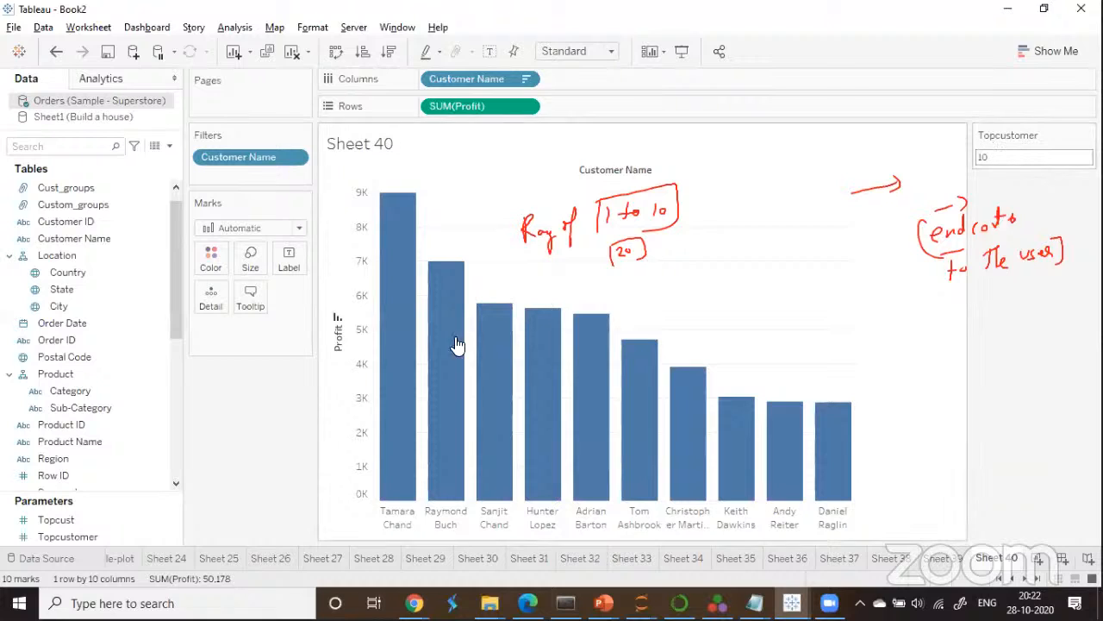
Edit the Topcustomer parameter to allow a list of values instead of a range, and remove the existing entries 1 and 10.
right_click(163, 537)
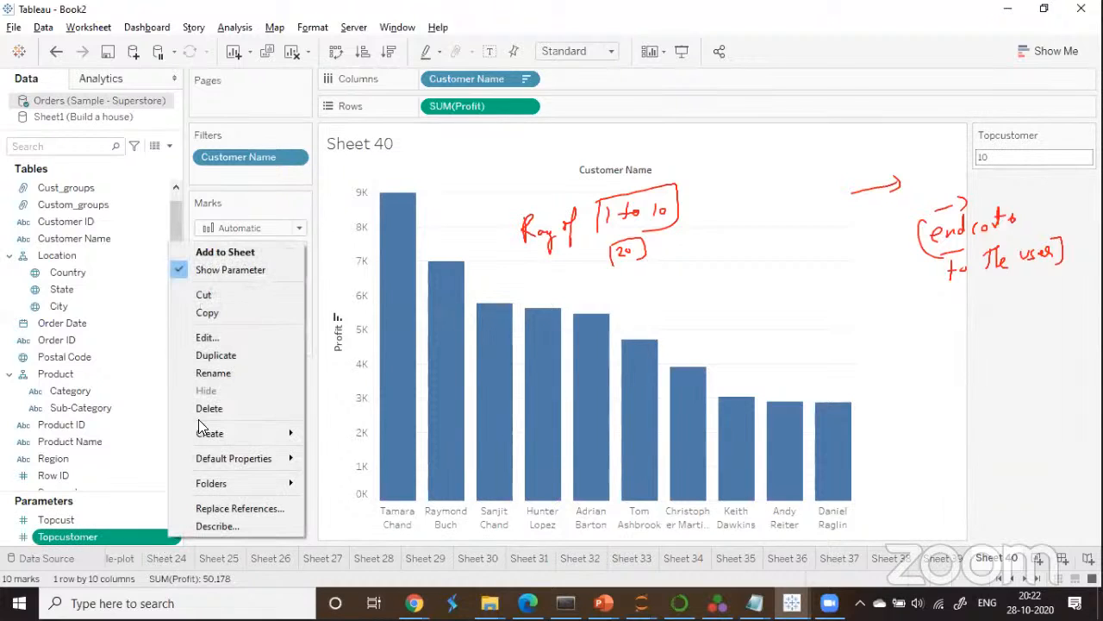
left_click(214, 338)
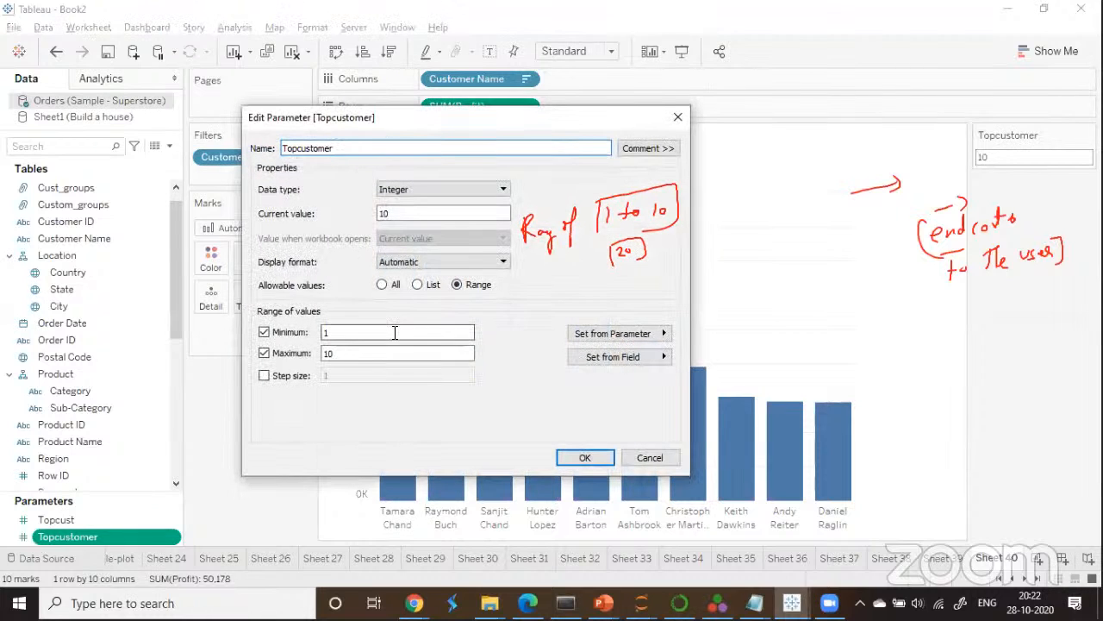
left_click(417, 284)
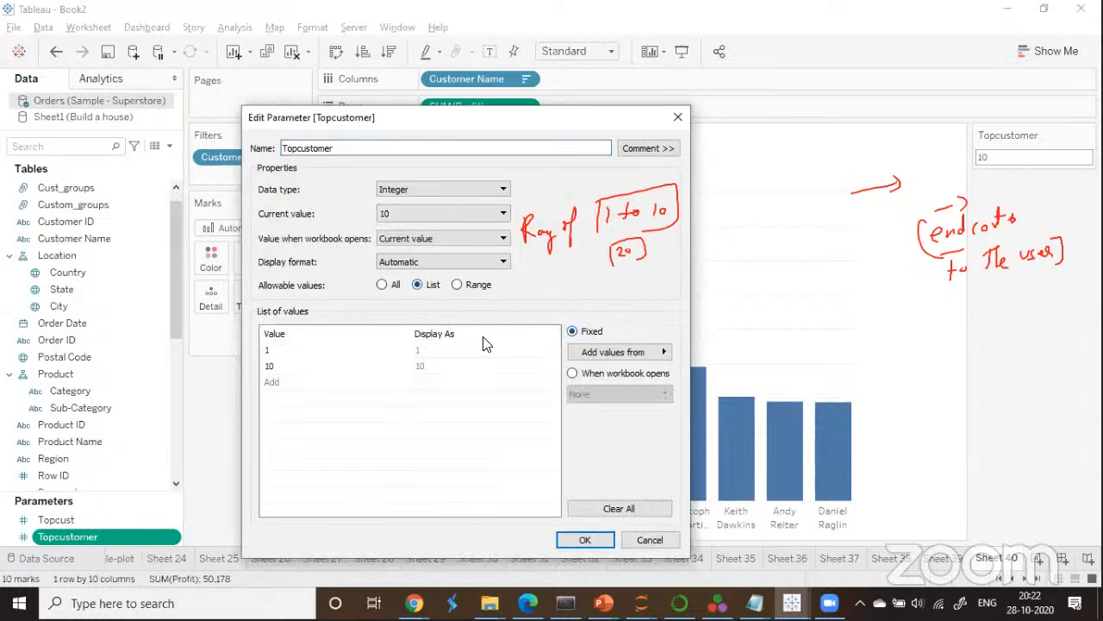
left_click(278, 368)
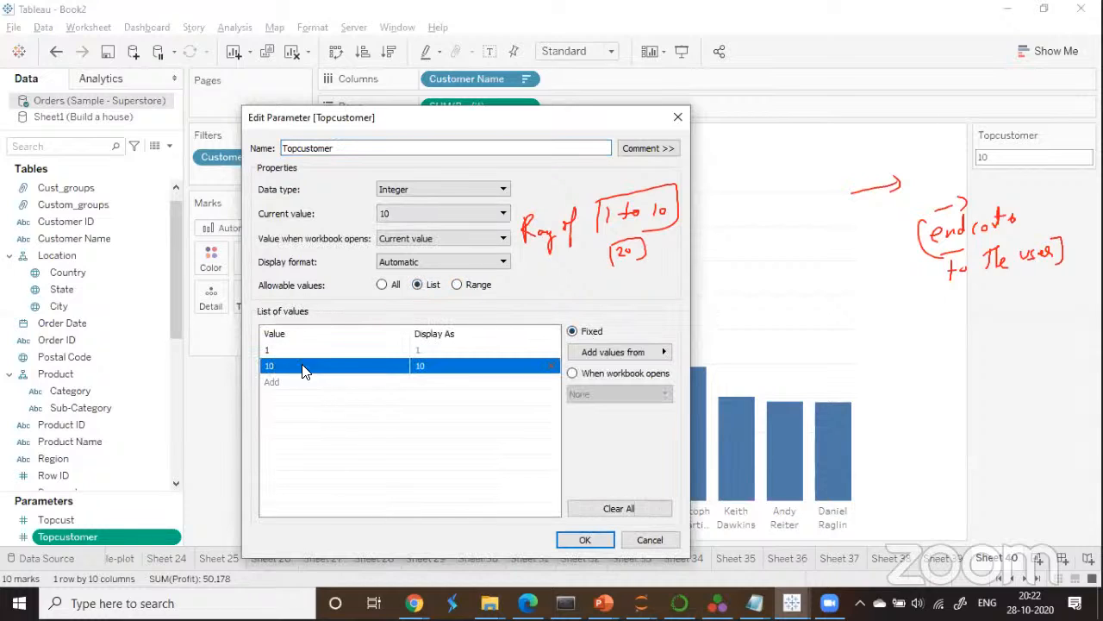
left_click(290, 351)
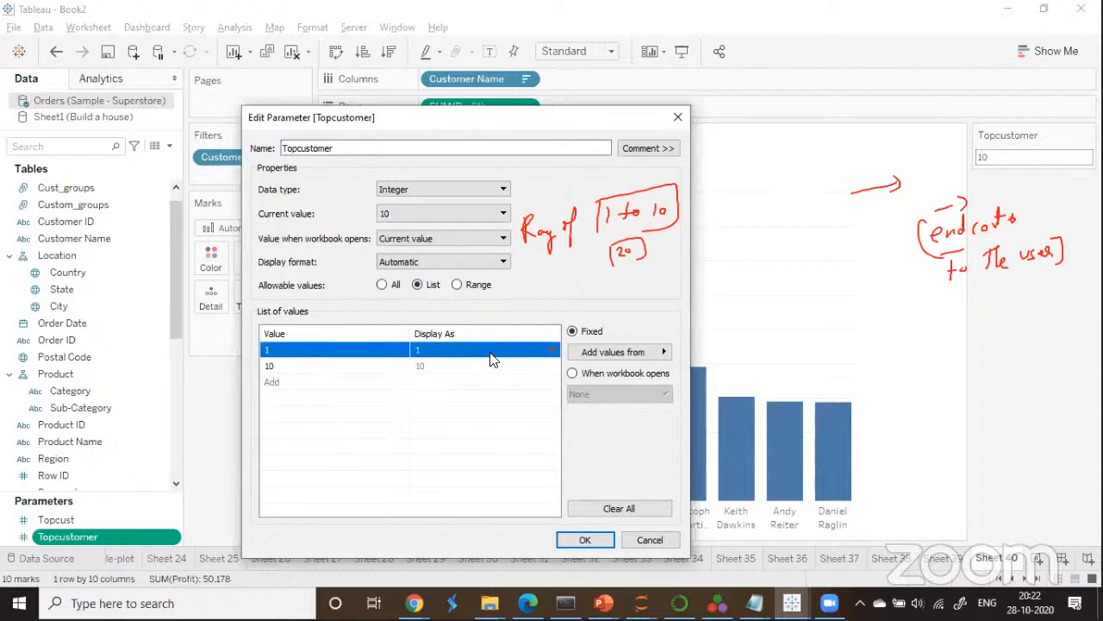
left_click(552, 350)
left_click(551, 350)
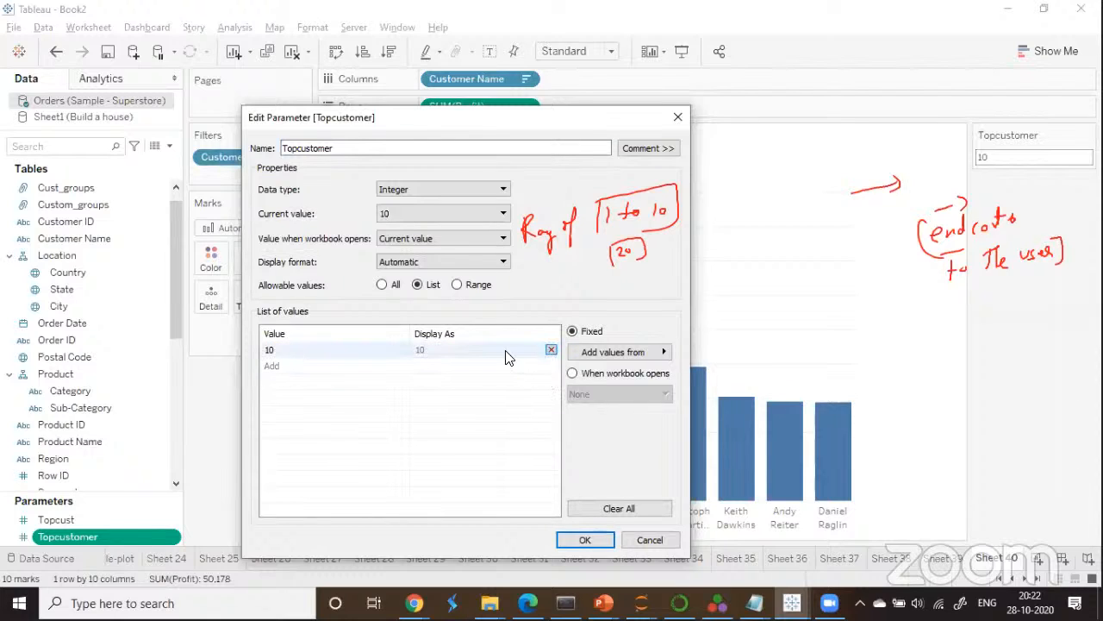
left_click(341, 351)
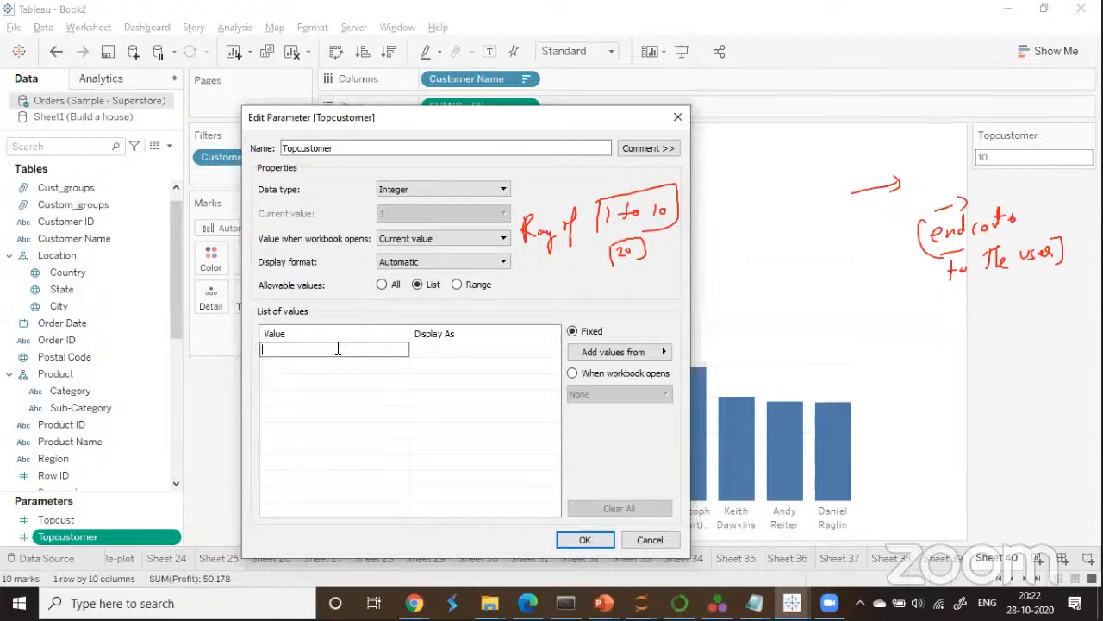
Enter 1, 5 and 10 as the first three allowable values in the Topcustomer list.
type("1")
key("Return")
type("5")
key("Return")
type("1,0")
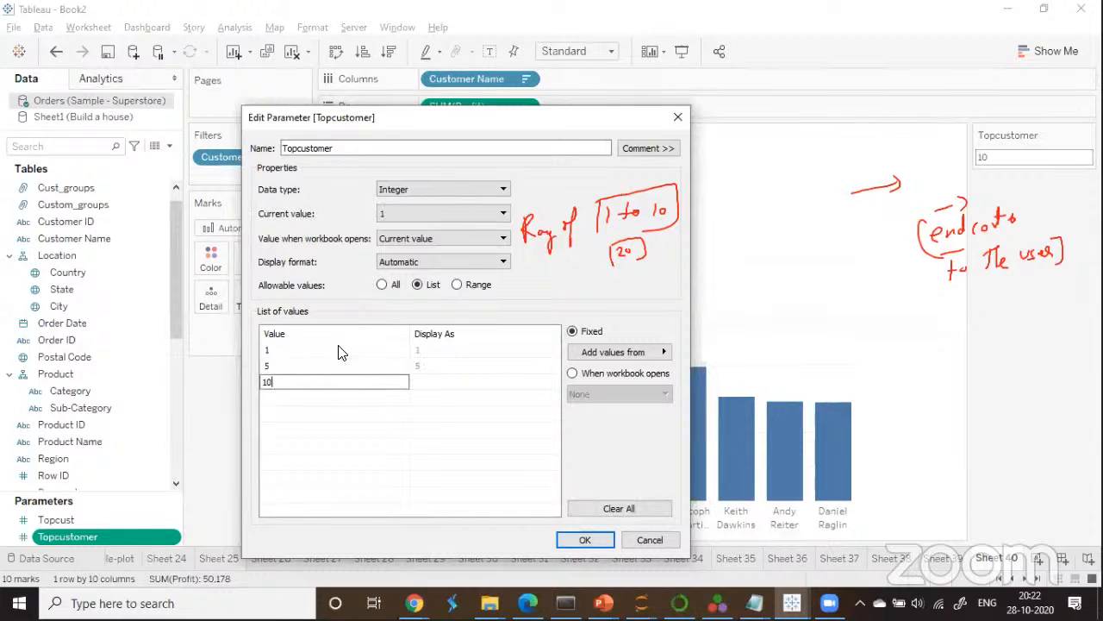
type("15")
key("Return")
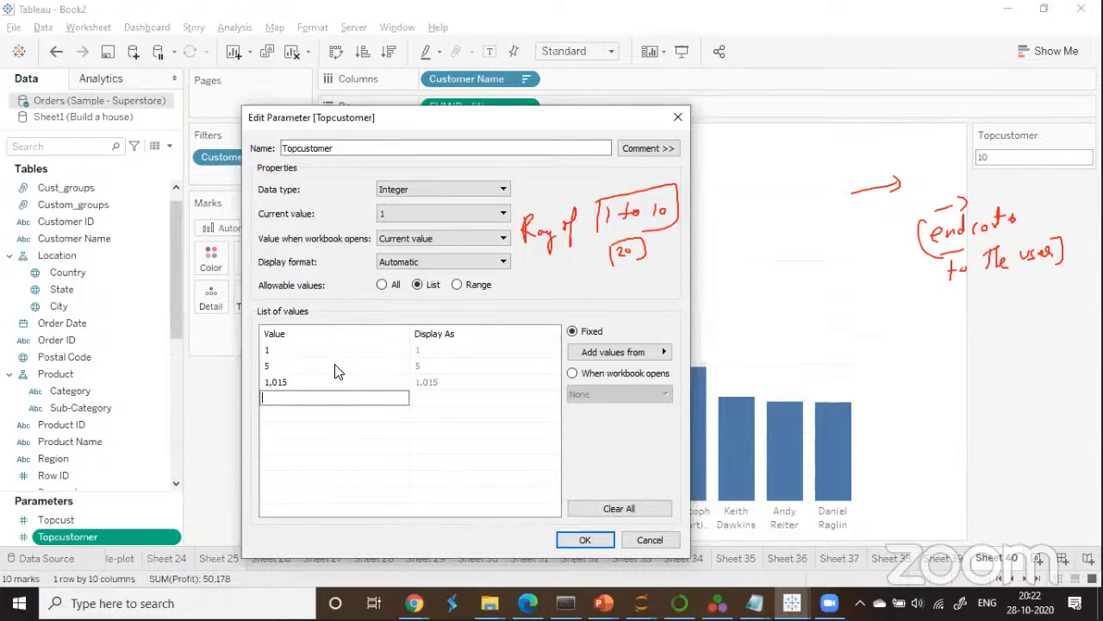
left_click(281, 385)
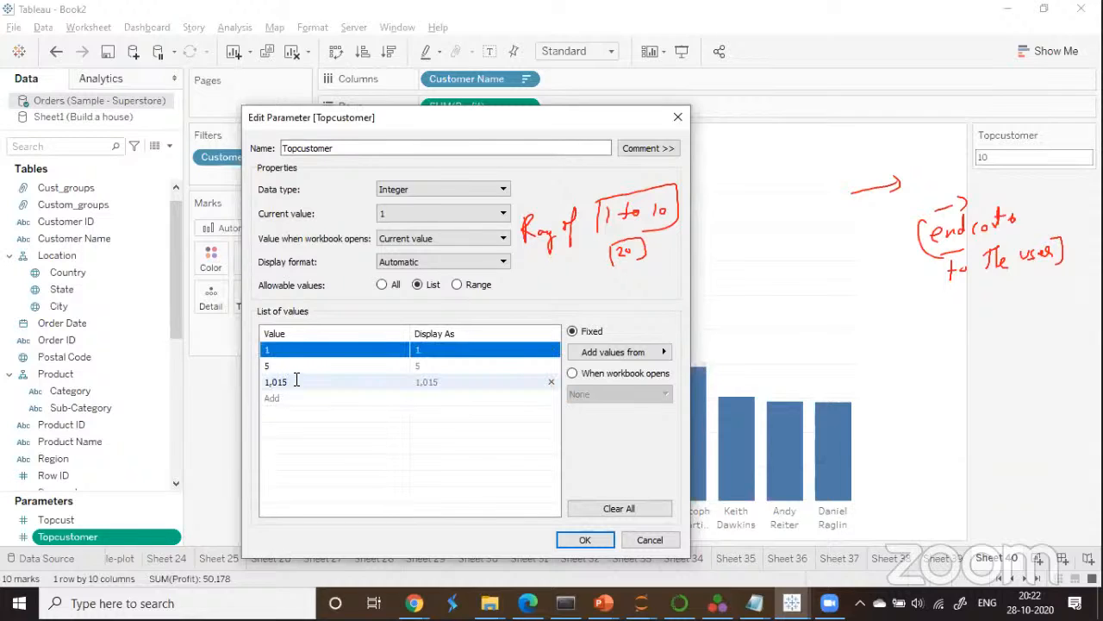
double_click(296, 381)
key("BackSpace")
type("10")
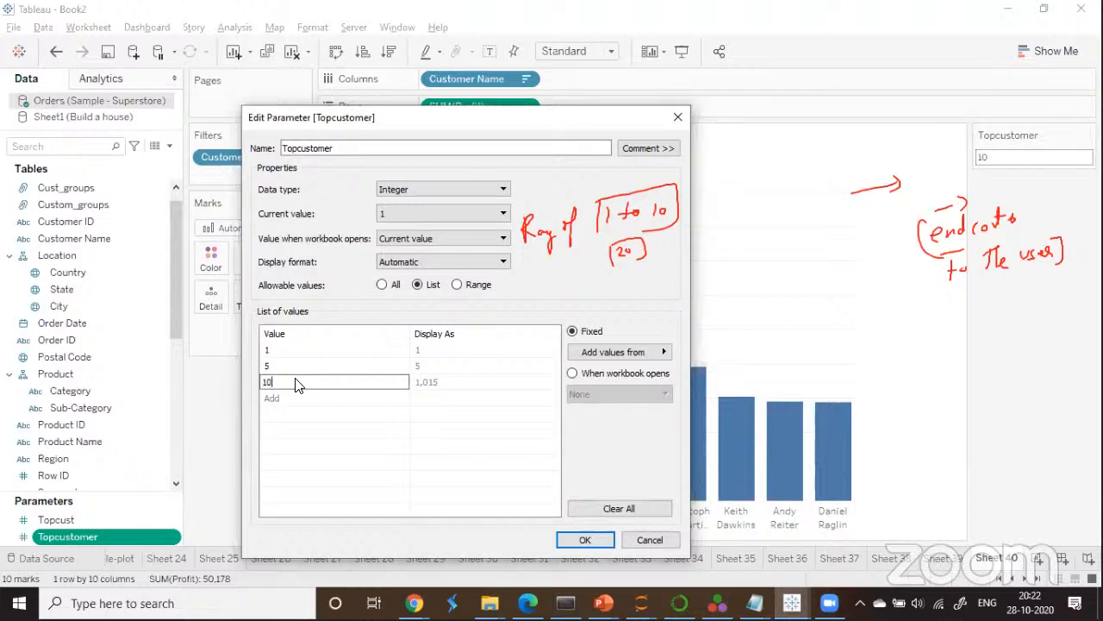
key("Return")
Add 15, 20 and 25 to the Topcustomer list of values and apply the parameter changes.
left_click(273, 396)
type("15")
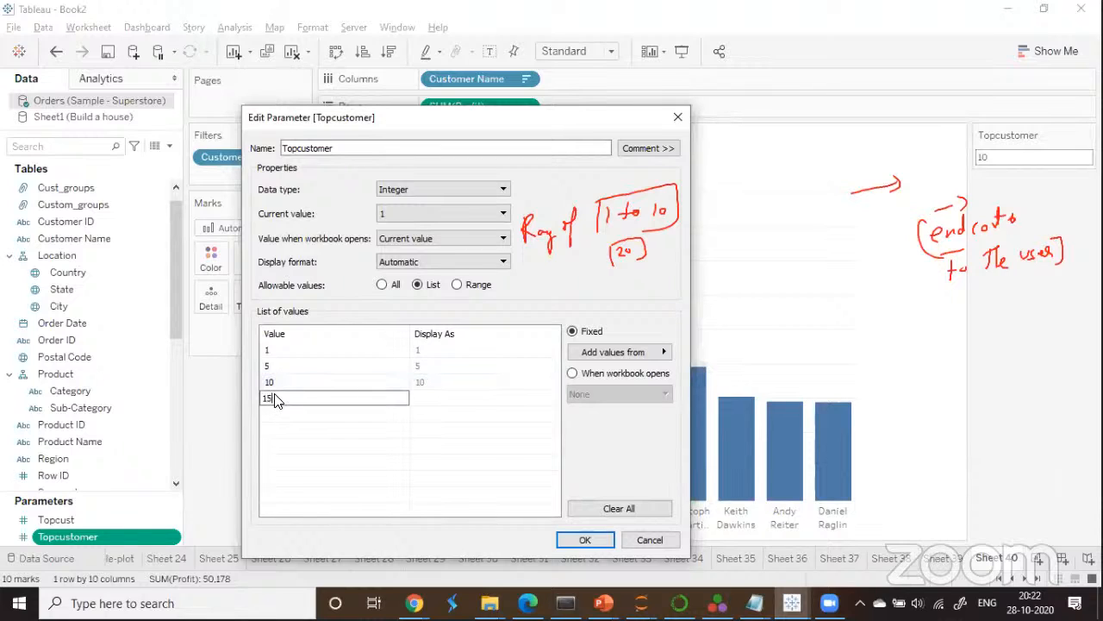
key("Return")
type("20")
key("Return")
type("2")
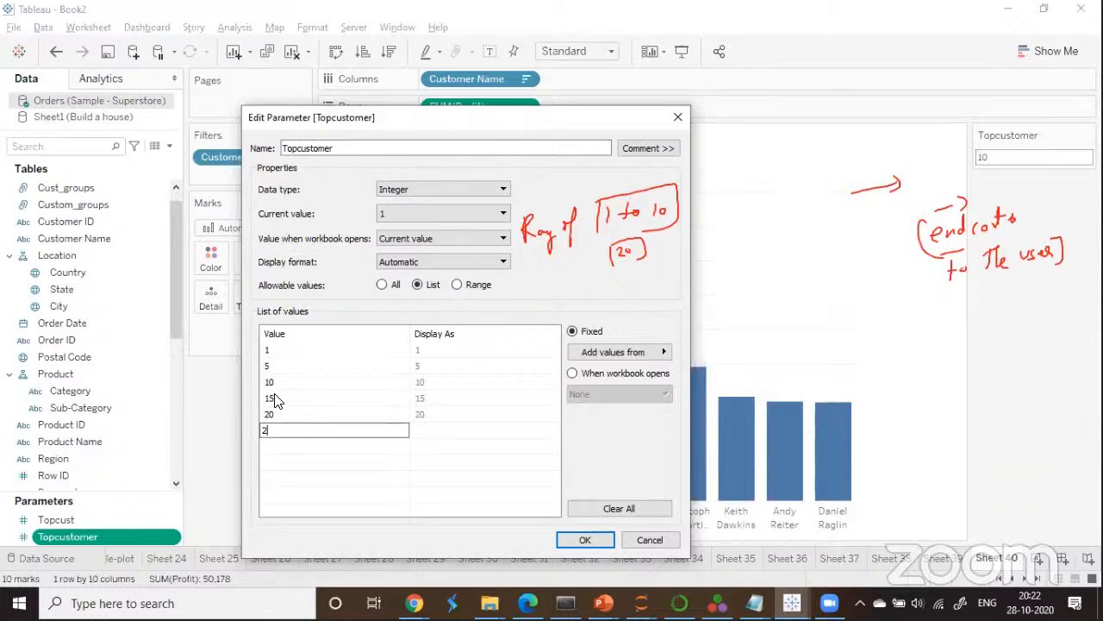
type("5")
key("Return")
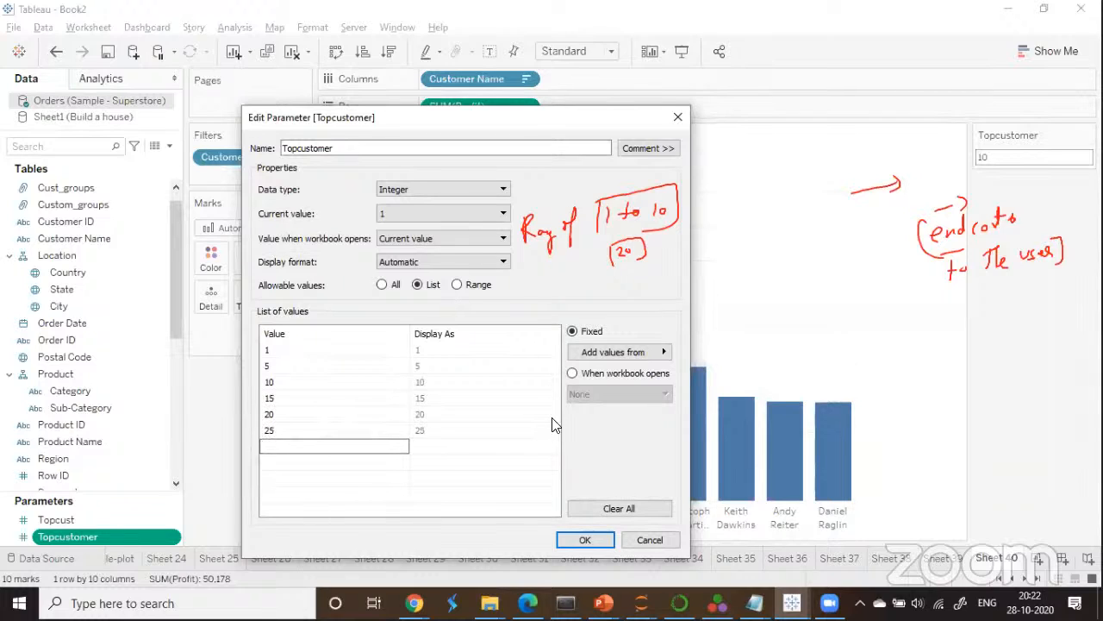
left_click(593, 539)
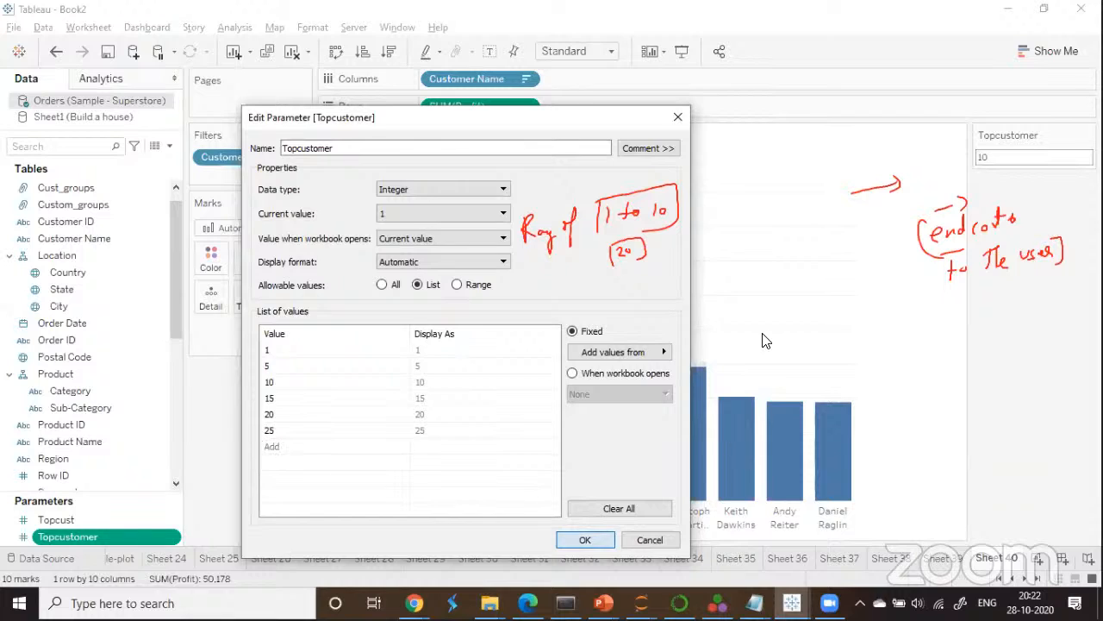
Set the Topcustomer value to 5, followed by 10.
left_click(1017, 156)
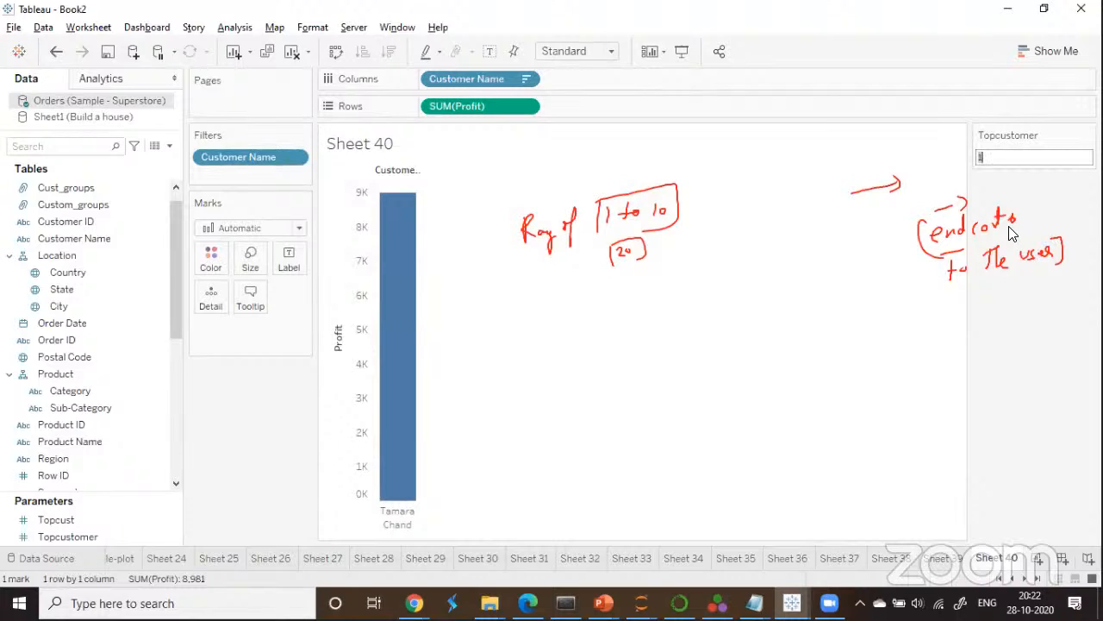
key("BackSpace")
type("5")
key("Return")
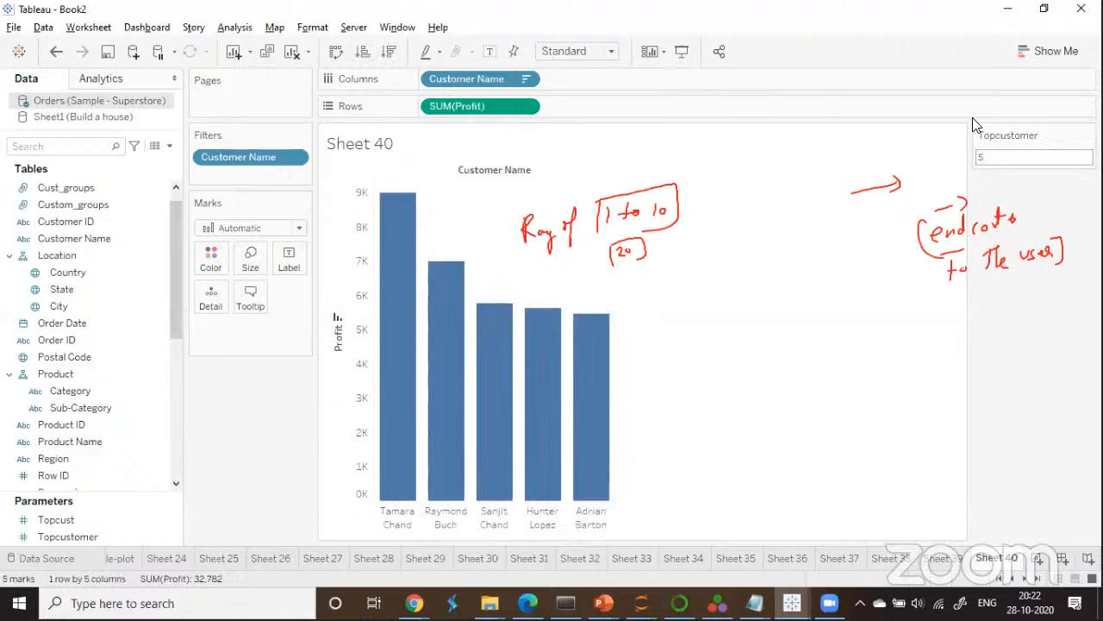
left_click(998, 156)
type("10")
key("Return")
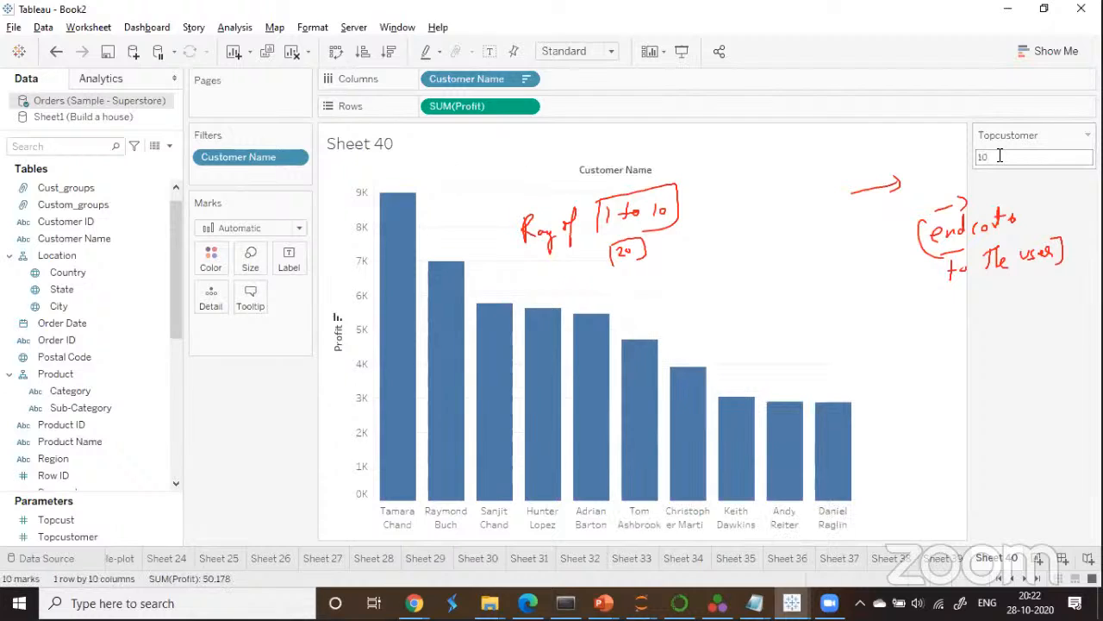
Set the Topcustomer parameter value to 25 to show the top 25 customers in the chart.
double_click(1000, 156)
type("25")
key("Return")
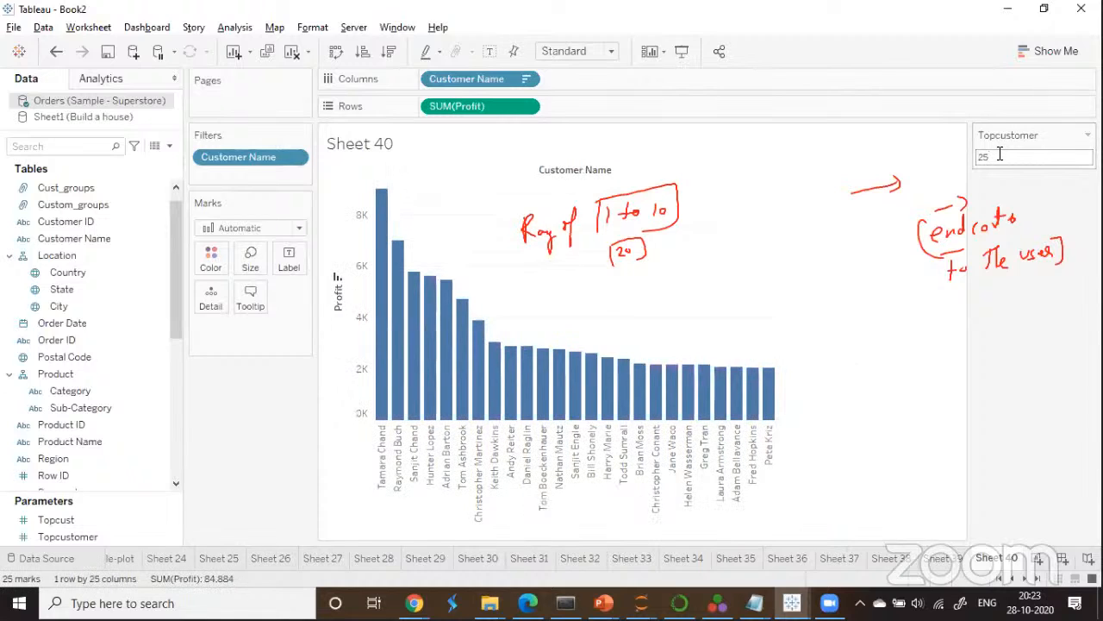
Try 20 as the Topcustomer value, cancel it, and enter 25 again.
double_click(1019, 155)
key("BackSpace")
type("20")
key("Escape")
double_click(1008, 155)
key("BackSpace")
type("25")
key("Return")
Change the Topcustomer parameter control to a single value list.
left_click(1087, 134)
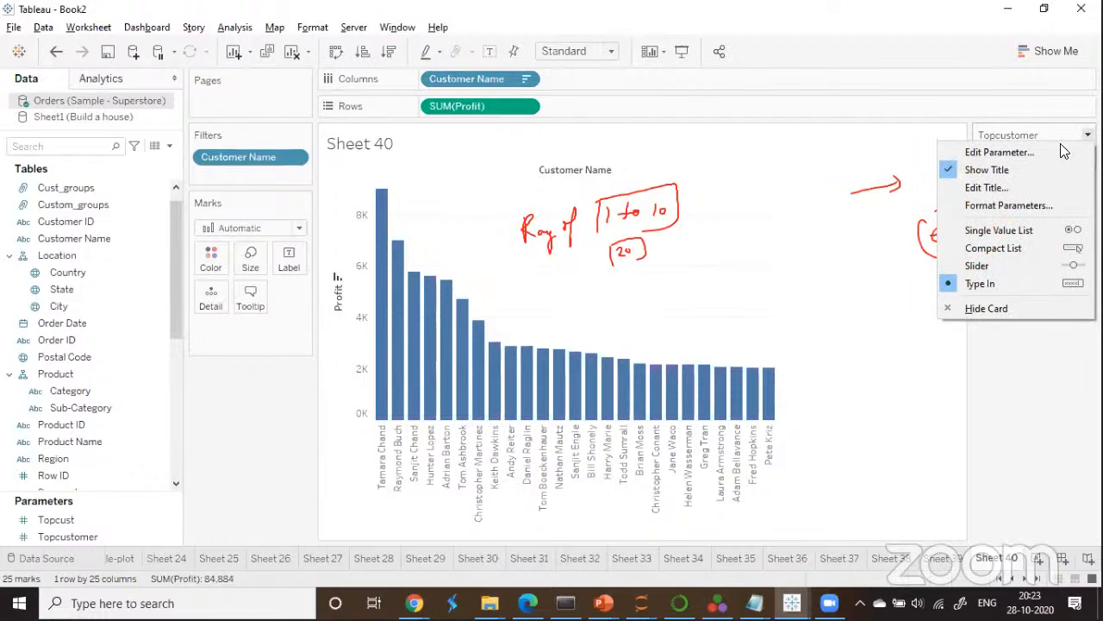
left_click(986, 230)
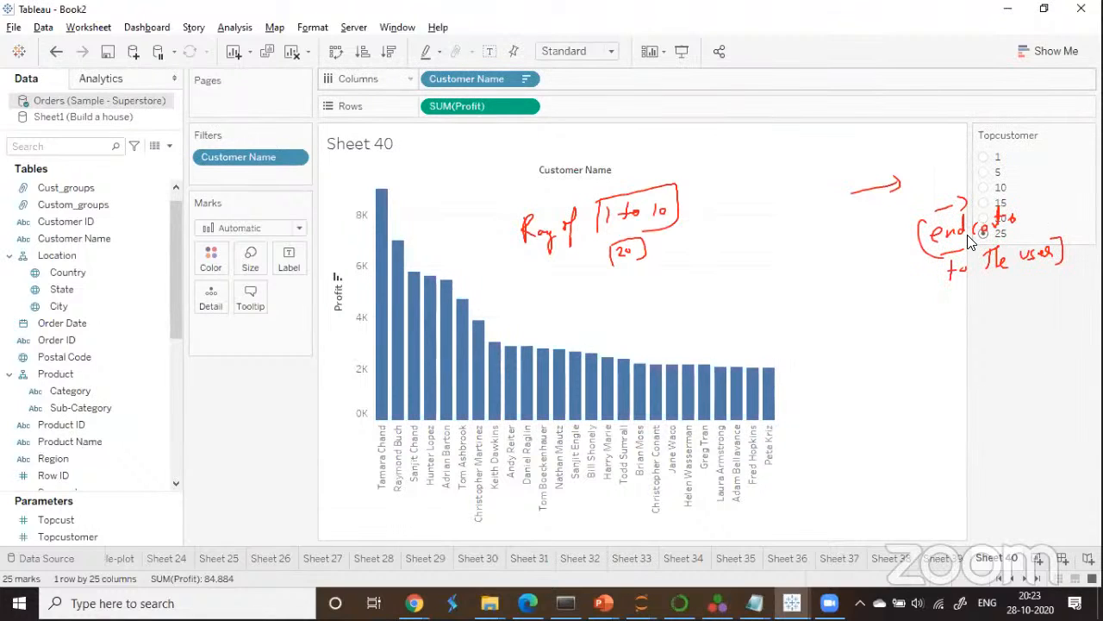
left_click(949, 217)
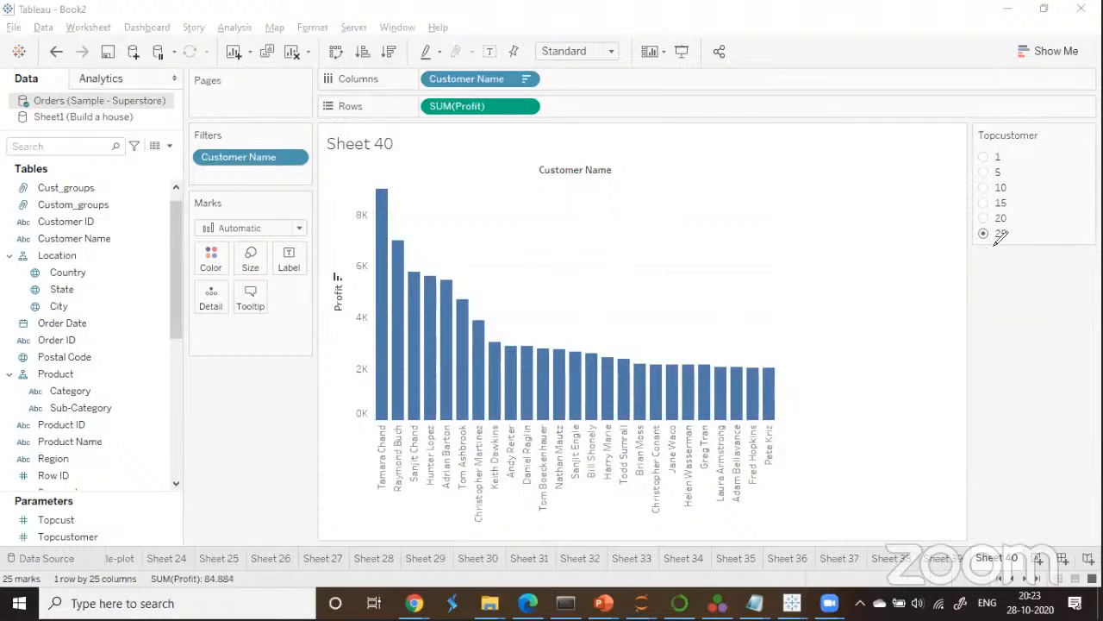
mouse_move(943, 163)
left_mouse_down()
mouse_move(960, 164)
mouse_move(977, 218)
left_mouse_up()
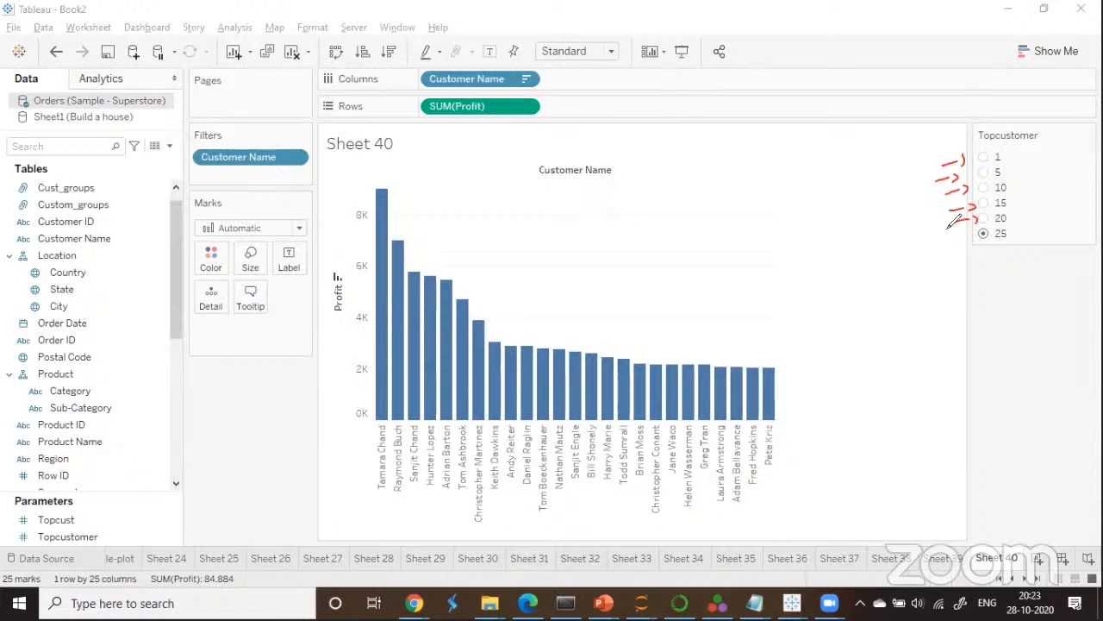
left_click(821, 126)
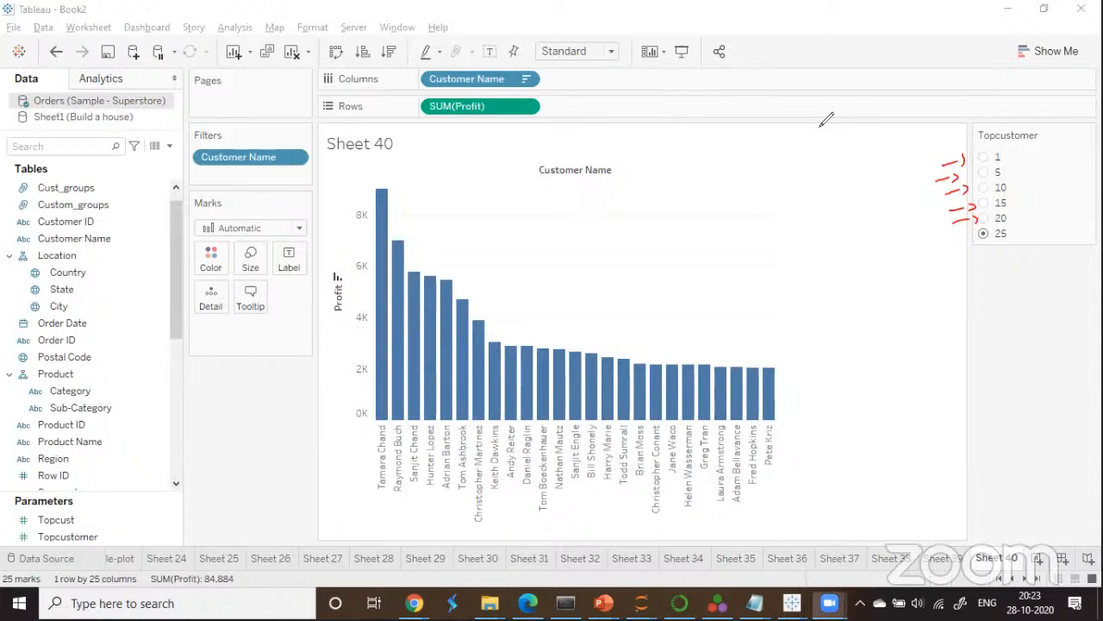
Select the Topcustomer values 1, 5, 10, 15, 20 and 25 one after another, ending on 20.
left_click(985, 160)
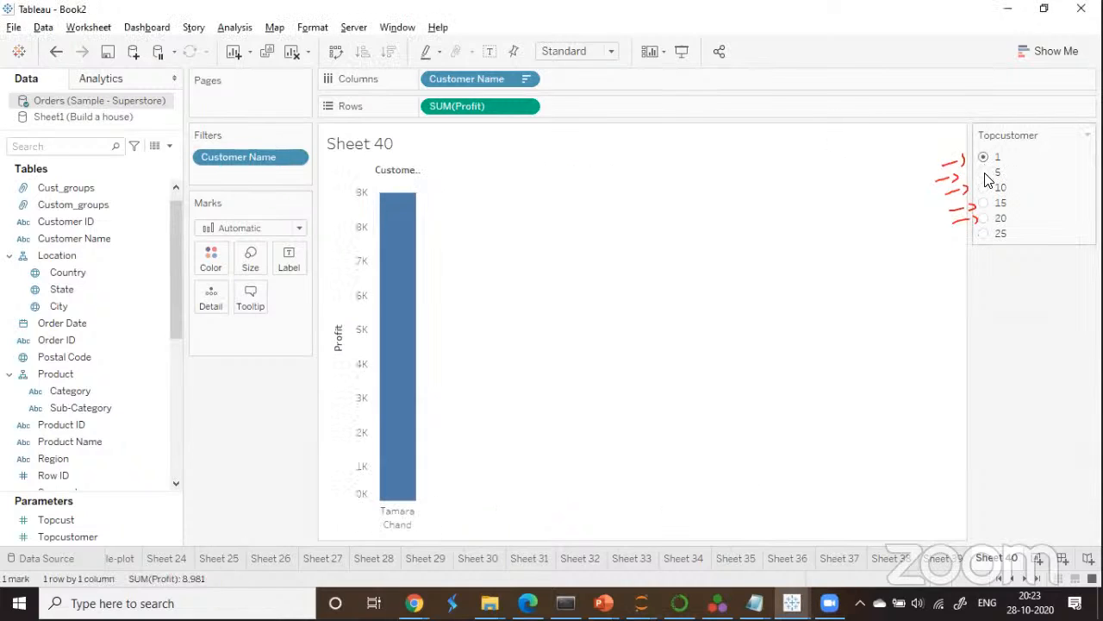
left_click(987, 173)
left_click(986, 188)
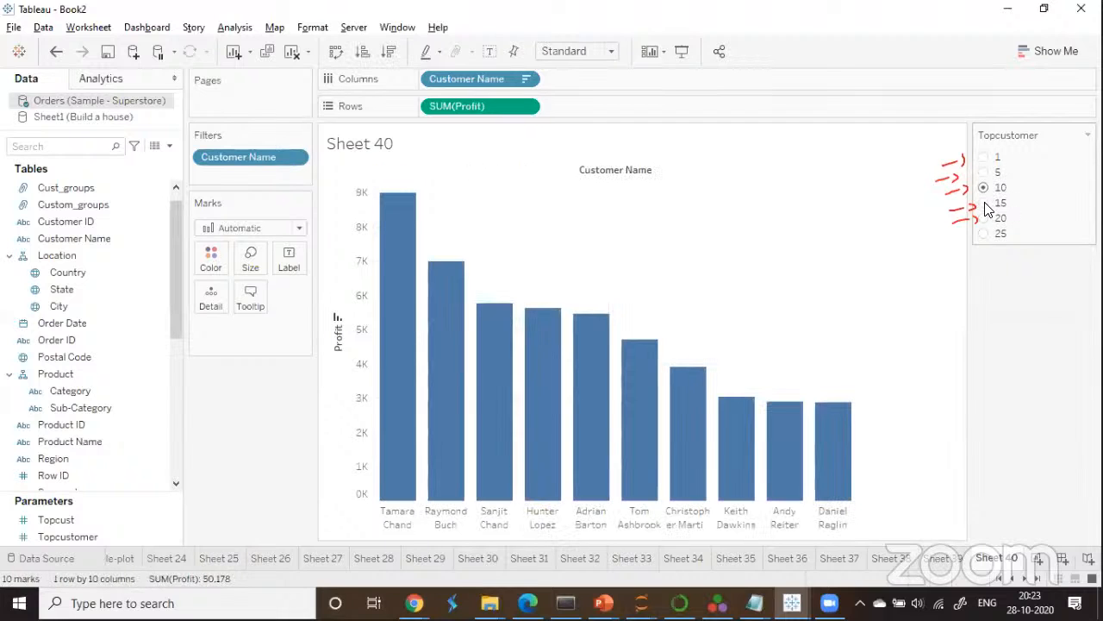
left_click(985, 204)
left_click(986, 221)
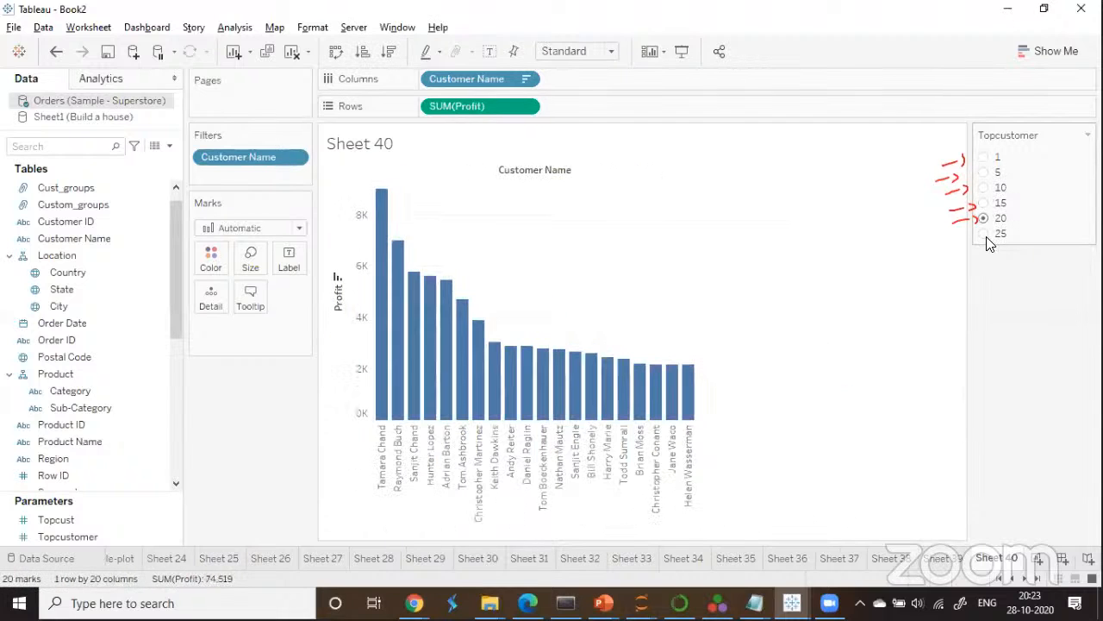
left_click(983, 234)
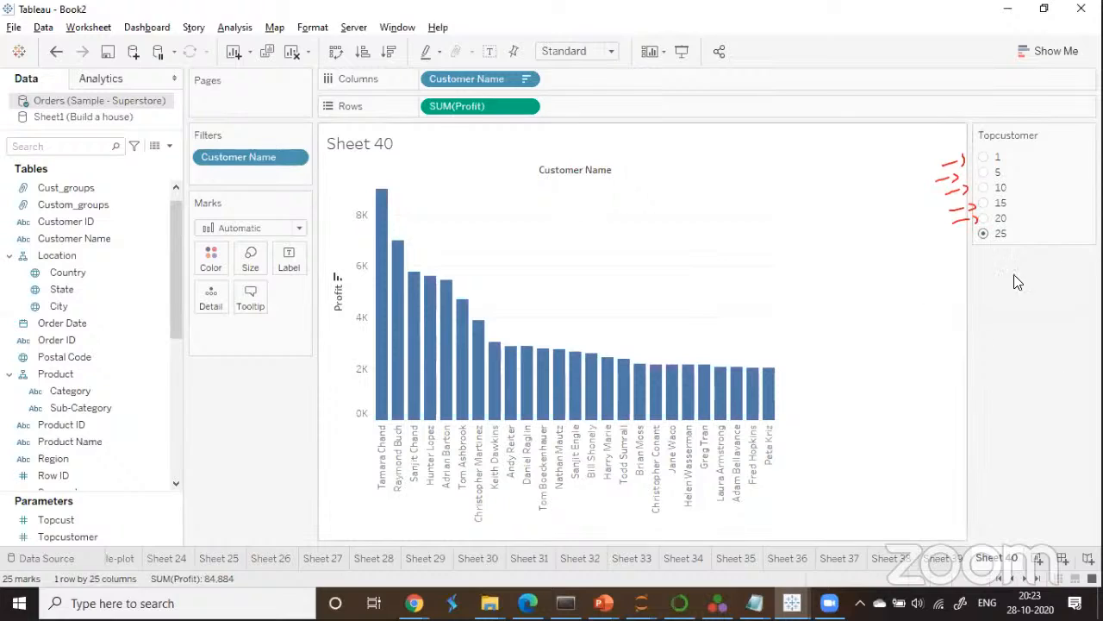
left_click(983, 218)
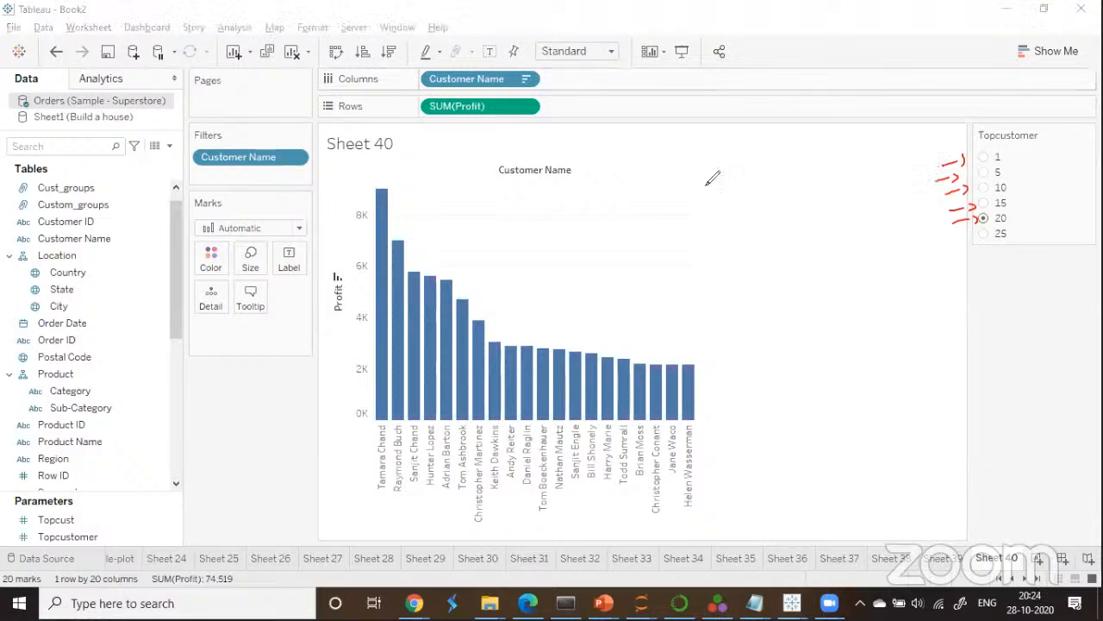
mouse_move(727, 201)
left_mouse_down()
mouse_move(738, 216)
mouse_move(829, 207)
mouse_move(823, 224)
mouse_move(724, 194)
mouse_move(853, 215)
mouse_move(714, 233)
left_mouse_up()
left_click_drag(905, 245, 938, 240)
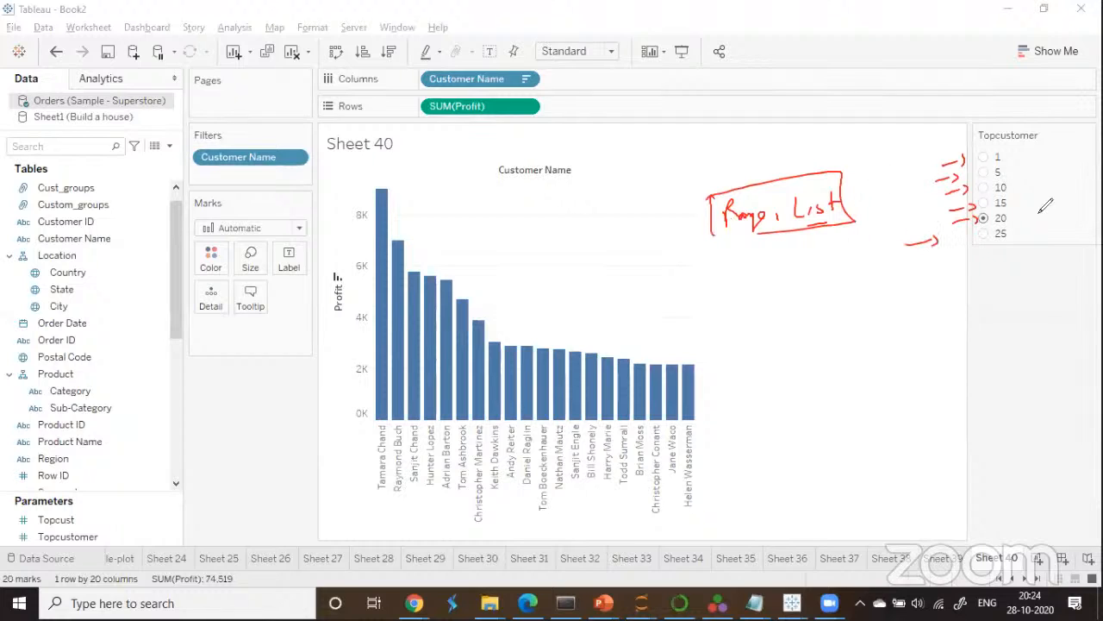
left_click_drag(1024, 144, 1015, 148)
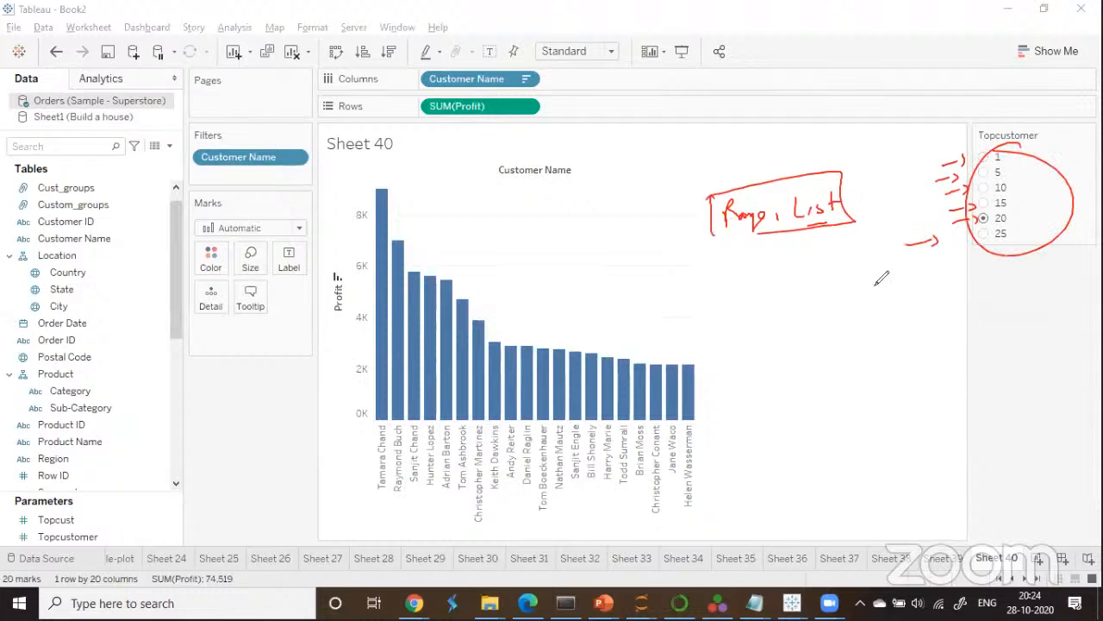
mouse_move(873, 283)
left_mouse_down()
mouse_move(966, 249)
mouse_move(905, 308)
mouse_move(919, 316)
mouse_move(991, 274)
mouse_move(1024, 269)
mouse_move(1028, 280)
mouse_move(865, 310)
left_mouse_up()
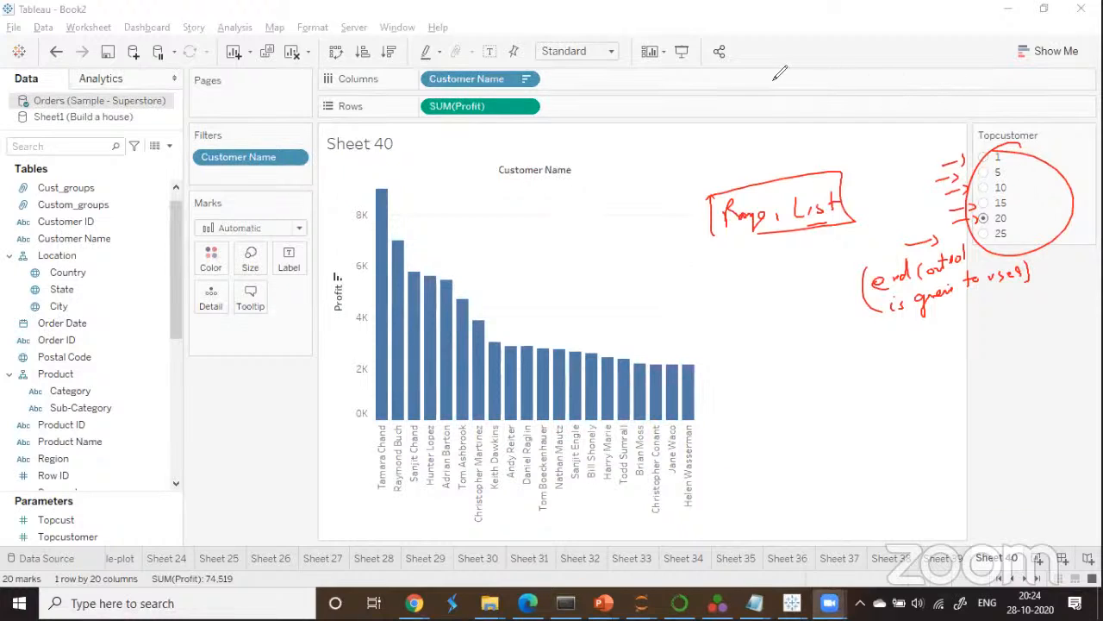
Edit the Topcustomer parameter to allow all values and apply the change.
right_click(143, 531)
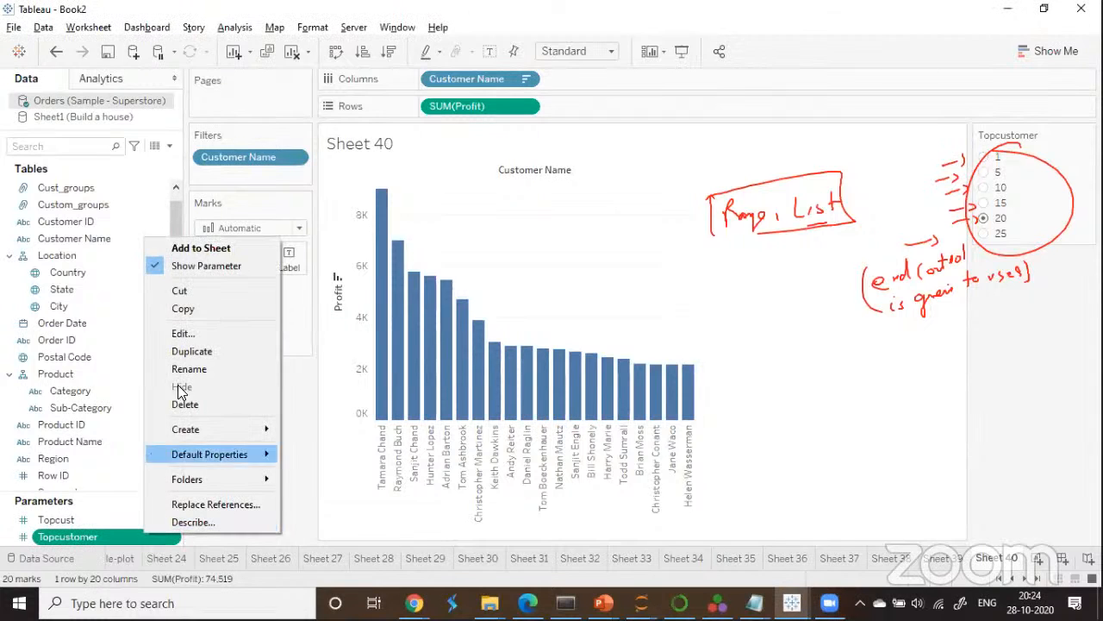
left_click(206, 331)
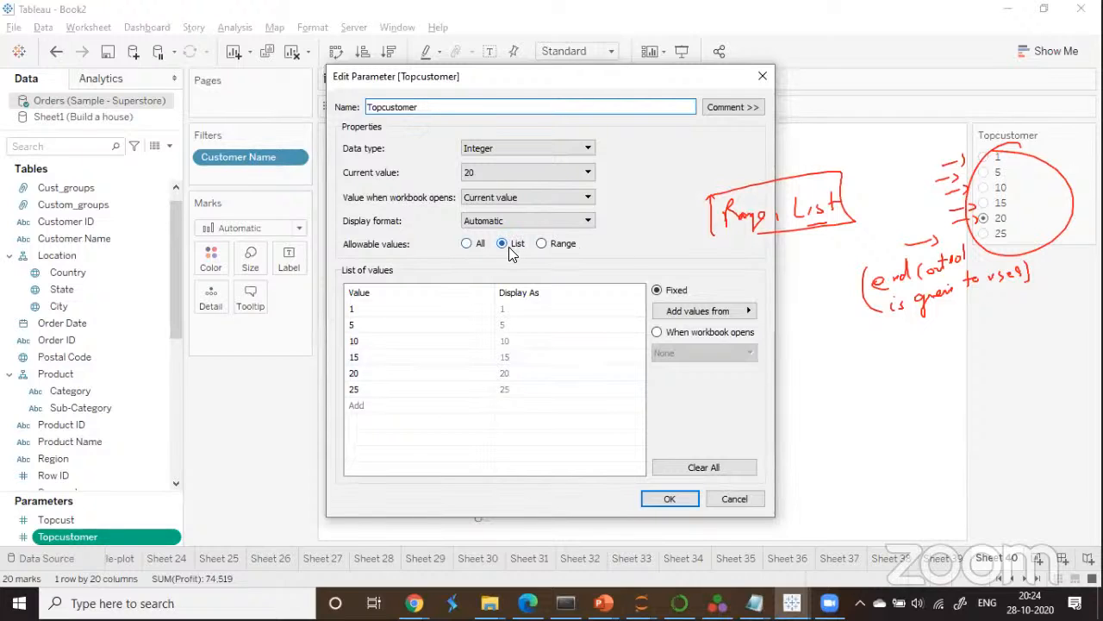
left_click(468, 245)
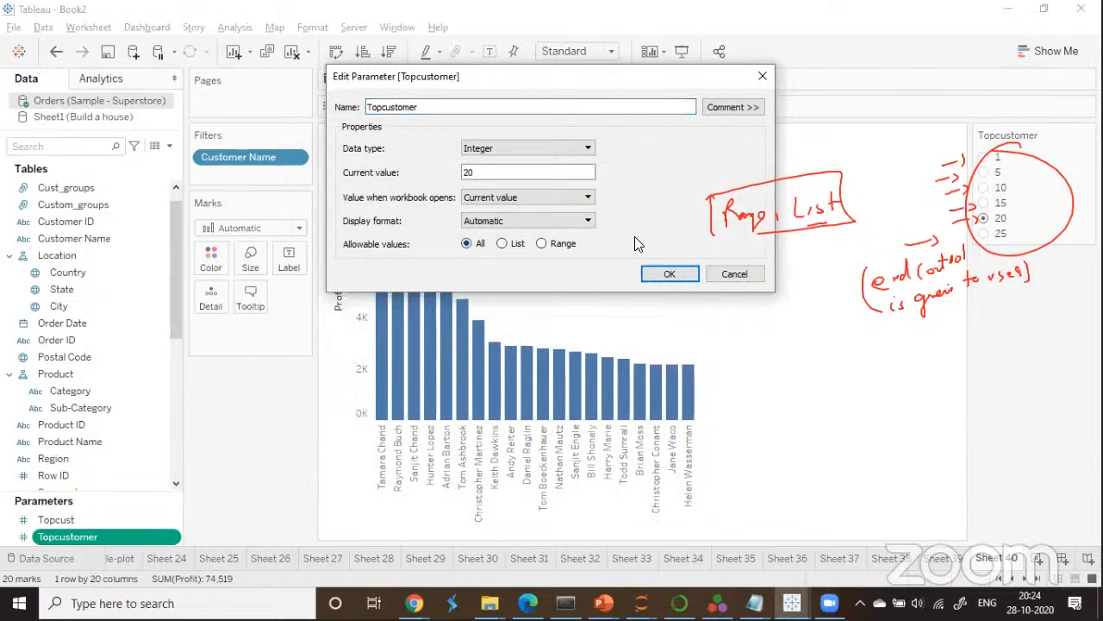
left_click(669, 273)
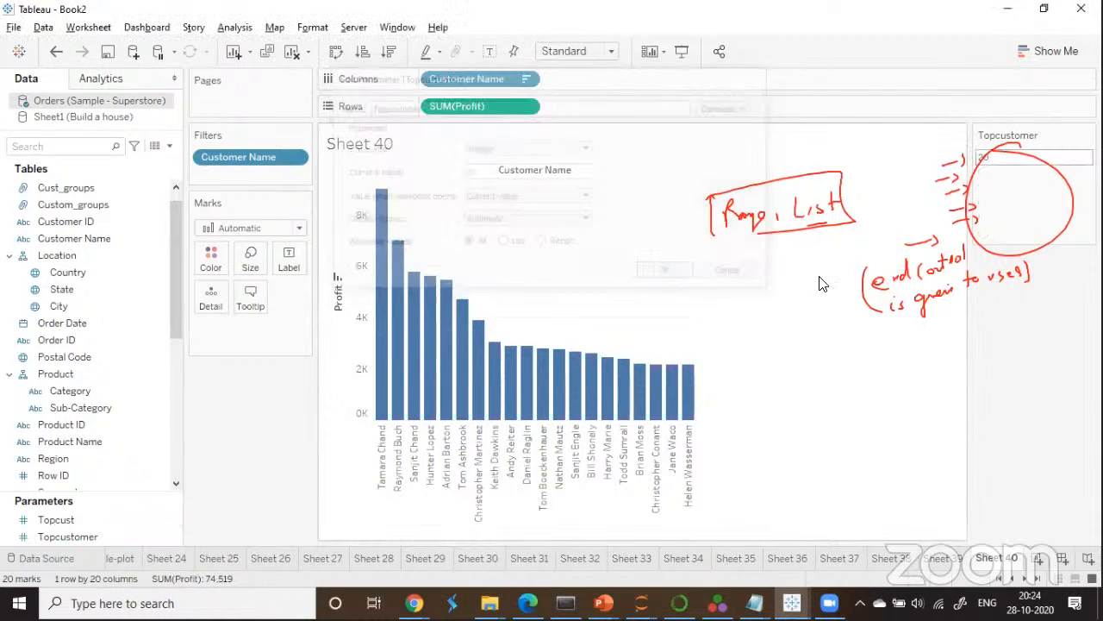
Set the Topcustomer value to 50 and view the last customers in the profit chart.
left_click(982, 157)
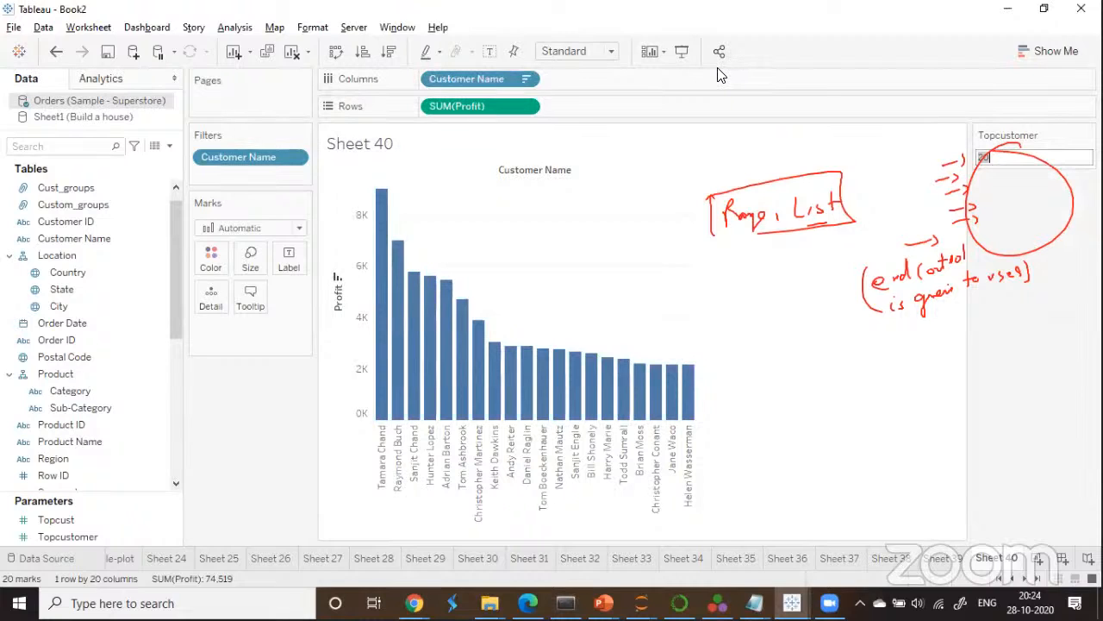
type("50")
key("Return")
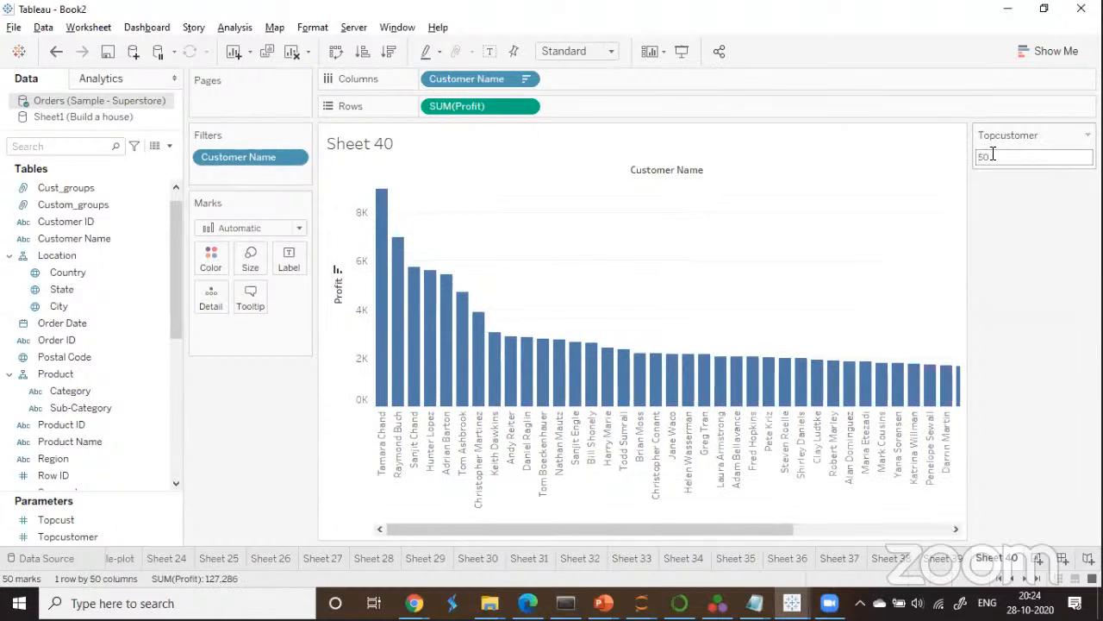
left_click(905, 529)
left_click_drag(676, 509, 700, 521)
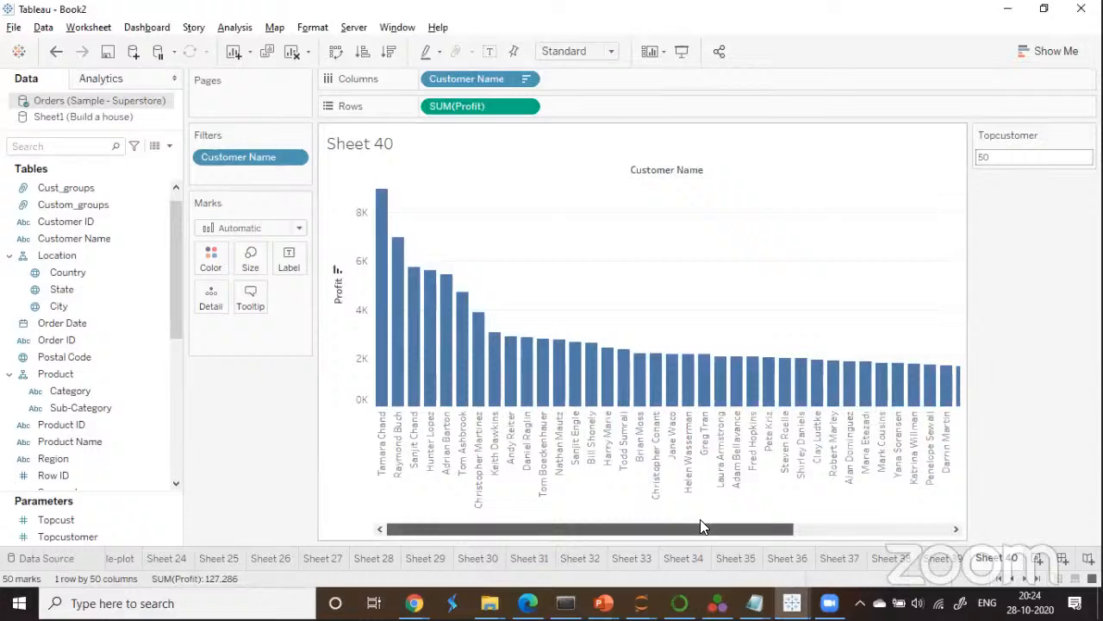
left_click(904, 531)
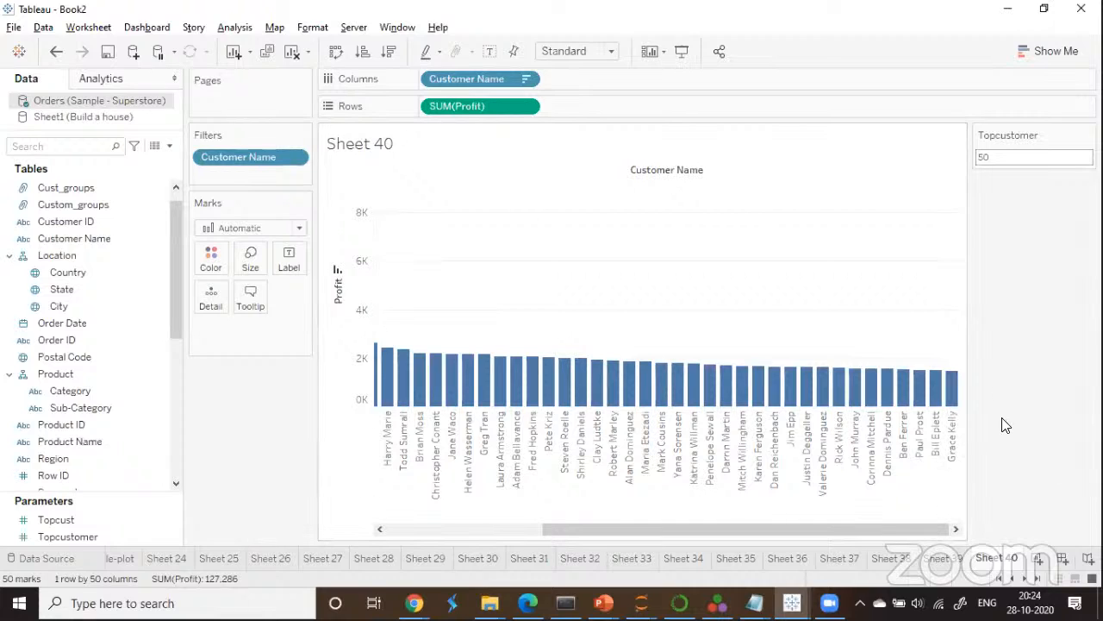
Set the Topcustomer value to 35, followed by 5.
left_click(1008, 156)
key("BackSpace")
type("35")
key("Return")
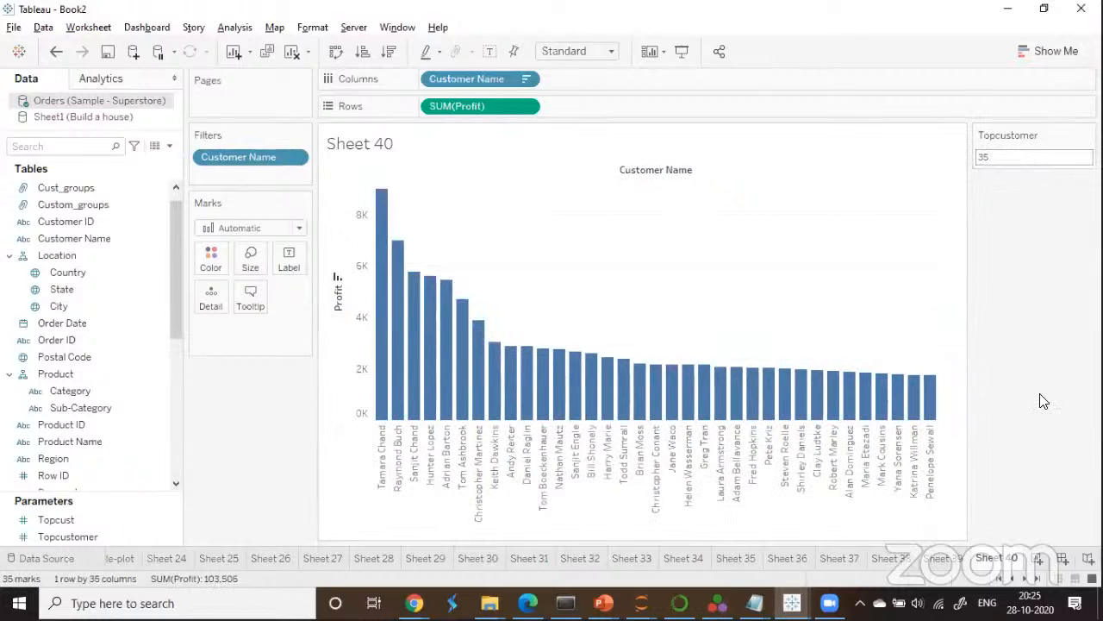
left_click(989, 157)
type("5")
key("Return")
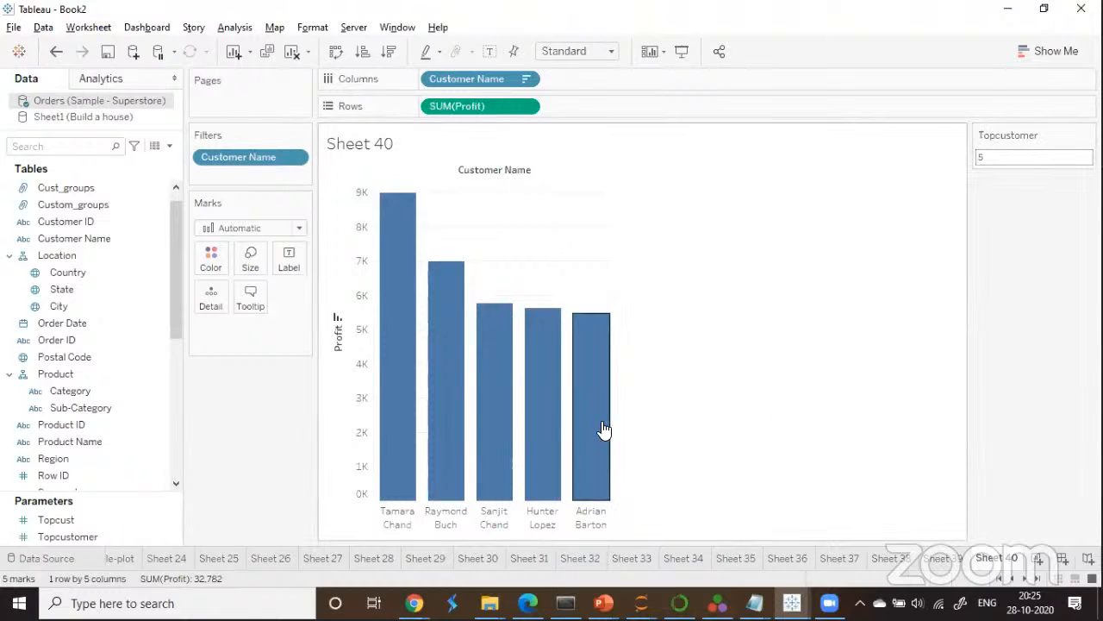
mouse_move(603, 445)
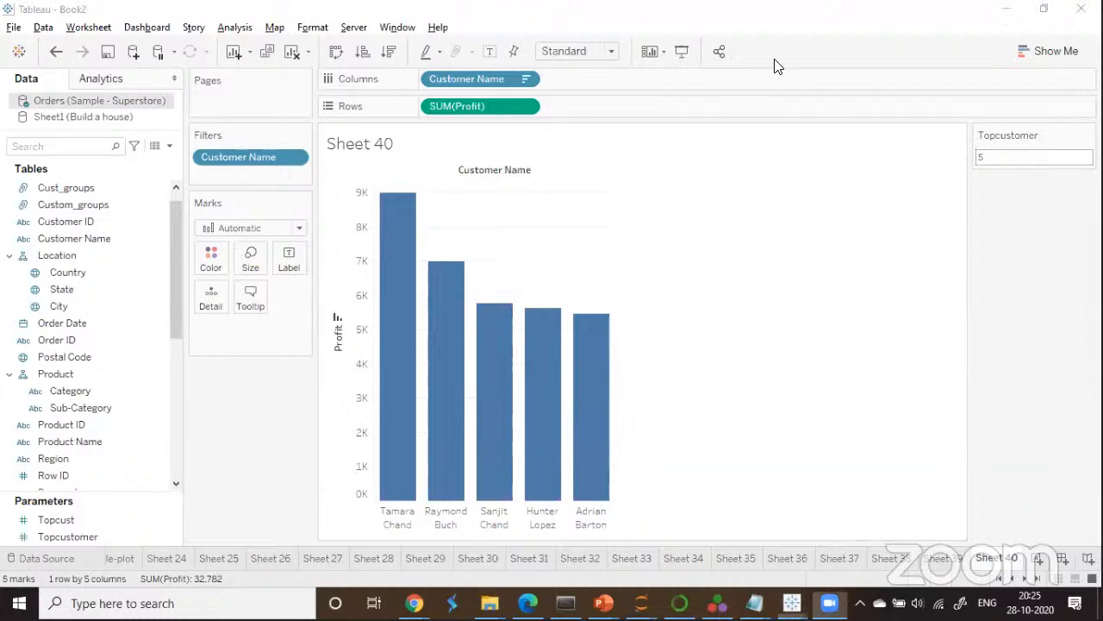
mouse_move(743, 211)
left_mouse_down()
mouse_move(776, 222)
mouse_move(879, 216)
left_mouse_up()
left_click_drag(767, 250, 794, 245)
mouse_move(731, 200)
left_mouse_down()
mouse_move(901, 226)
mouse_move(724, 255)
mouse_move(750, 294)
mouse_move(753, 343)
left_mouse_up()
mouse_move(769, 267)
left_mouse_down()
mouse_move(798, 285)
mouse_move(764, 302)
mouse_move(801, 295)
left_mouse_up()
mouse_move(769, 340)
left_mouse_down()
mouse_move(774, 324)
mouse_move(807, 335)
left_mouse_up()
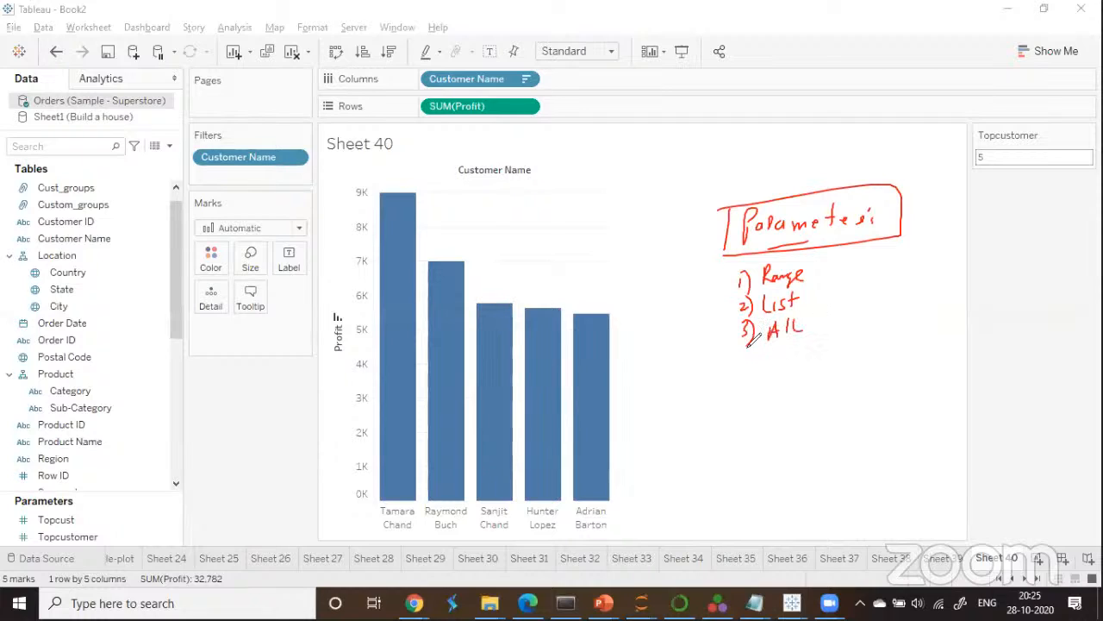
left_click_drag(741, 272, 725, 350)
left_click_drag(714, 287, 826, 253)
mouse_move(826, 254)
left_mouse_down()
mouse_move(828, 343)
mouse_move(794, 343)
left_mouse_up()
mouse_move(836, 259)
left_mouse_down()
mouse_move(853, 263)
mouse_move(911, 241)
mouse_move(925, 250)
left_mouse_up()
mouse_move(933, 233)
left_mouse_down()
mouse_move(958, 238)
mouse_move(855, 281)
mouse_move(962, 259)
left_mouse_up()
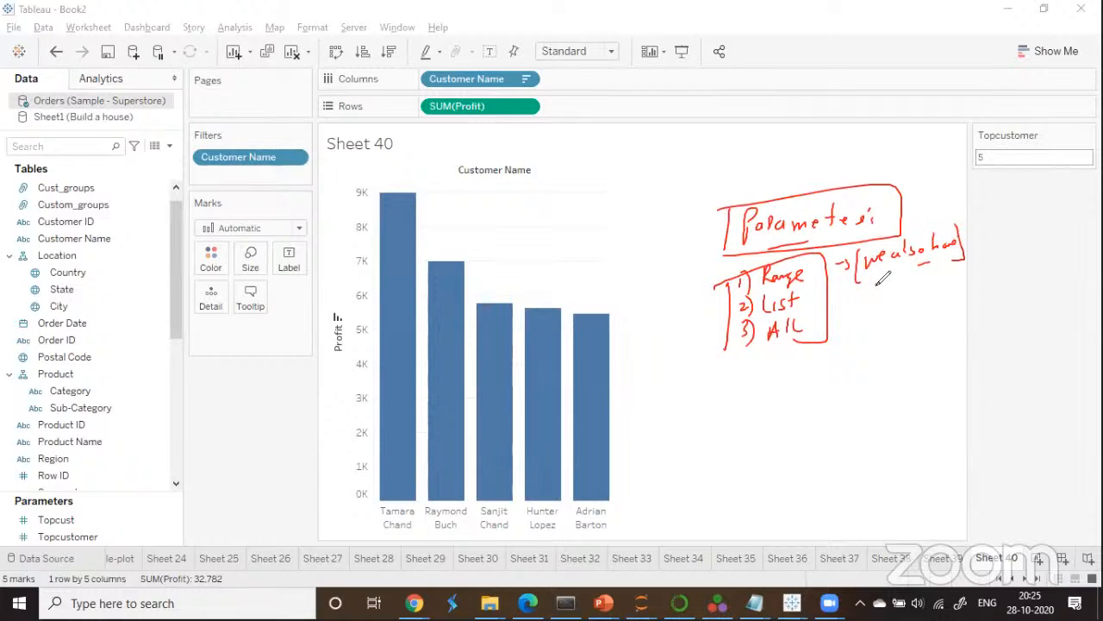
left_click_drag(881, 281, 871, 298)
mouse_move(882, 284)
left_mouse_down()
mouse_move(886, 299)
mouse_move(906, 292)
left_mouse_up()
left_click_drag(883, 303, 865, 302)
mouse_move(911, 267)
left_mouse_down()
mouse_move(916, 297)
mouse_move(884, 321)
left_mouse_up()
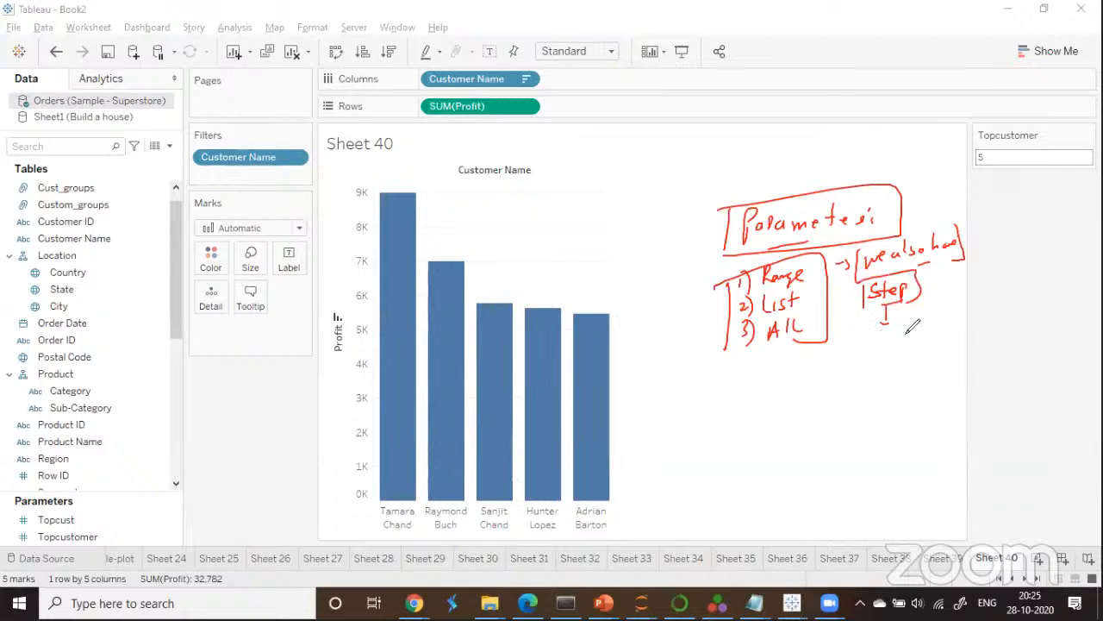
mouse_move(874, 335)
left_mouse_down()
mouse_move(875, 348)
mouse_move(865, 336)
left_mouse_up()
mouse_move(819, 380)
left_mouse_down()
mouse_move(829, 394)
mouse_move(788, 378)
mouse_move(825, 365)
left_mouse_up()
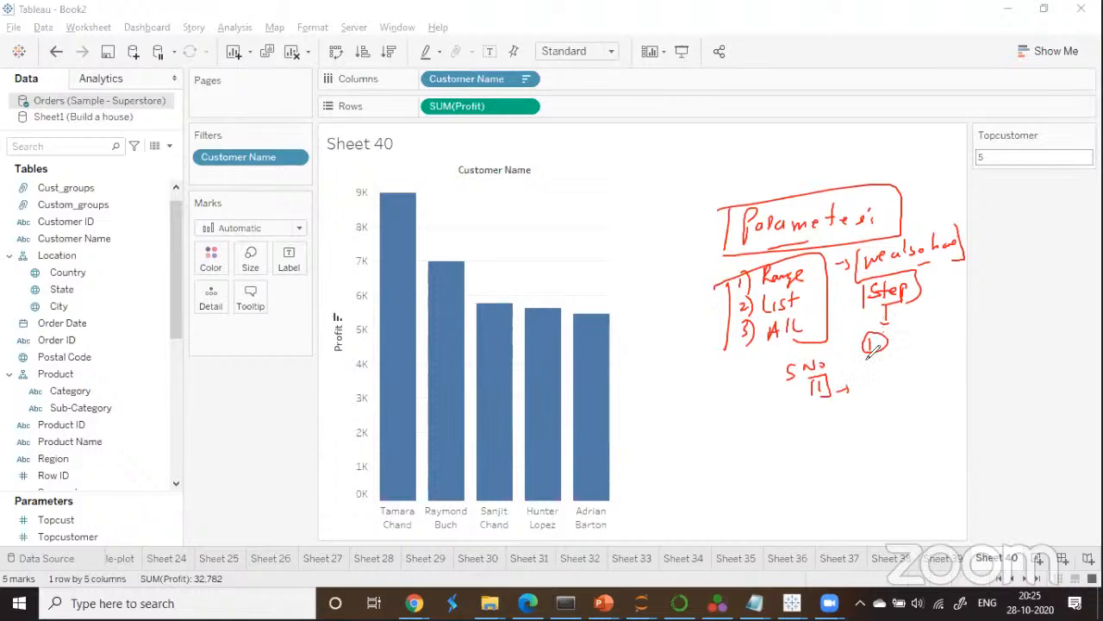
mouse_move(854, 383)
left_mouse_down()
mouse_move(865, 380)
mouse_move(860, 389)
left_mouse_up()
mouse_move(870, 376)
left_mouse_down()
mouse_move(869, 390)
mouse_move(896, 375)
left_mouse_up()
left_click_drag(882, 381, 898, 379)
left_click_drag(905, 373, 924, 379)
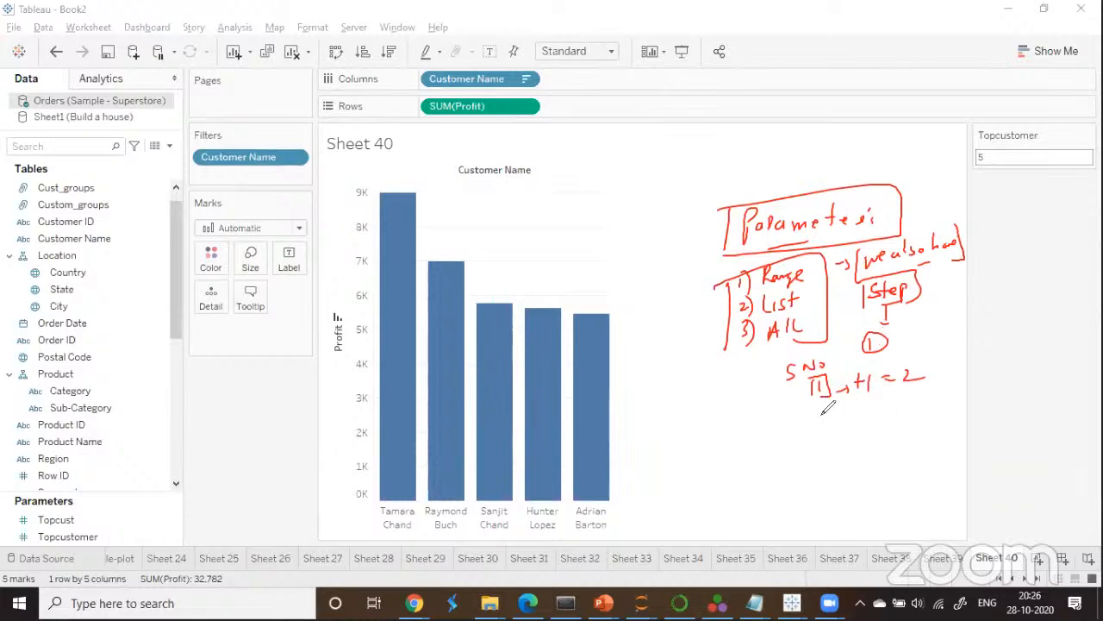
left_click_drag(819, 411, 845, 415)
left_click_drag(837, 409, 837, 421)
mouse_move(852, 407)
left_mouse_down()
mouse_move(853, 418)
mouse_move(879, 408)
left_mouse_up()
left_click_drag(870, 414, 880, 413)
mouse_move(897, 399)
left_mouse_down()
mouse_move(901, 414)
mouse_move(902, 394)
left_mouse_up()
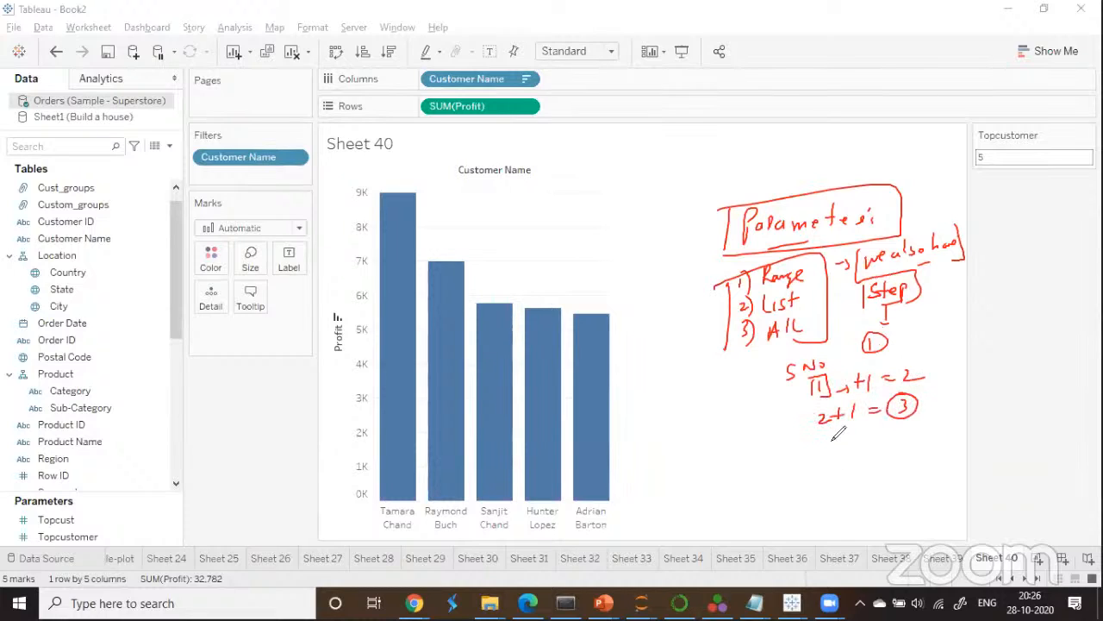
mouse_move(819, 438)
left_mouse_down()
mouse_move(822, 450)
mouse_move(848, 442)
left_mouse_up()
mouse_move(837, 438)
left_mouse_down()
mouse_move(838, 450)
mouse_move(850, 449)
left_mouse_up()
left_click_drag(864, 438, 875, 437)
left_click_drag(865, 443, 902, 449)
left_click_drag(903, 433, 907, 445)
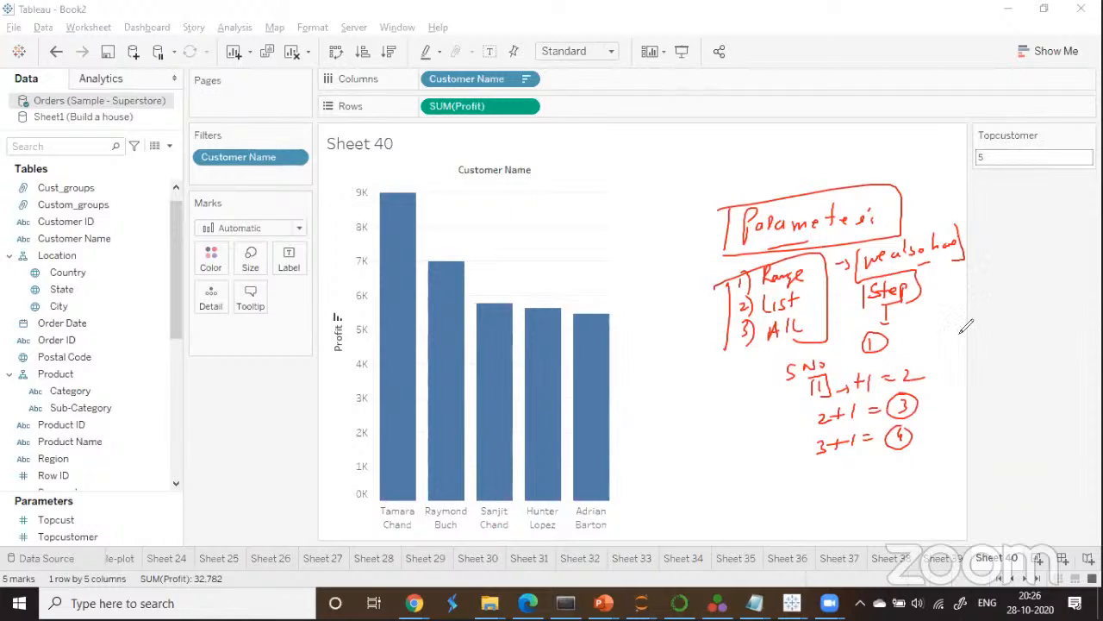
mouse_move(972, 321)
left_mouse_down()
mouse_move(961, 335)
mouse_move(983, 334)
left_mouse_up()
left_click_drag(977, 324, 989, 322)
left_click_drag(990, 329, 1028, 325)
mouse_move(807, 466)
left_mouse_down()
mouse_move(806, 493)
mouse_move(815, 467)
mouse_move(820, 508)
mouse_move(838, 503)
left_mouse_up()
mouse_move(847, 498)
left_mouse_down()
mouse_move(861, 507)
mouse_move(884, 493)
mouse_move(902, 504)
left_mouse_up()
left_click_drag(821, 517, 852, 520)
mouse_move(843, 514)
left_mouse_down()
mouse_move(843, 529)
mouse_move(893, 515)
left_mouse_up()
left_click_drag(881, 522, 894, 520)
left_click_drag(913, 508, 905, 519)
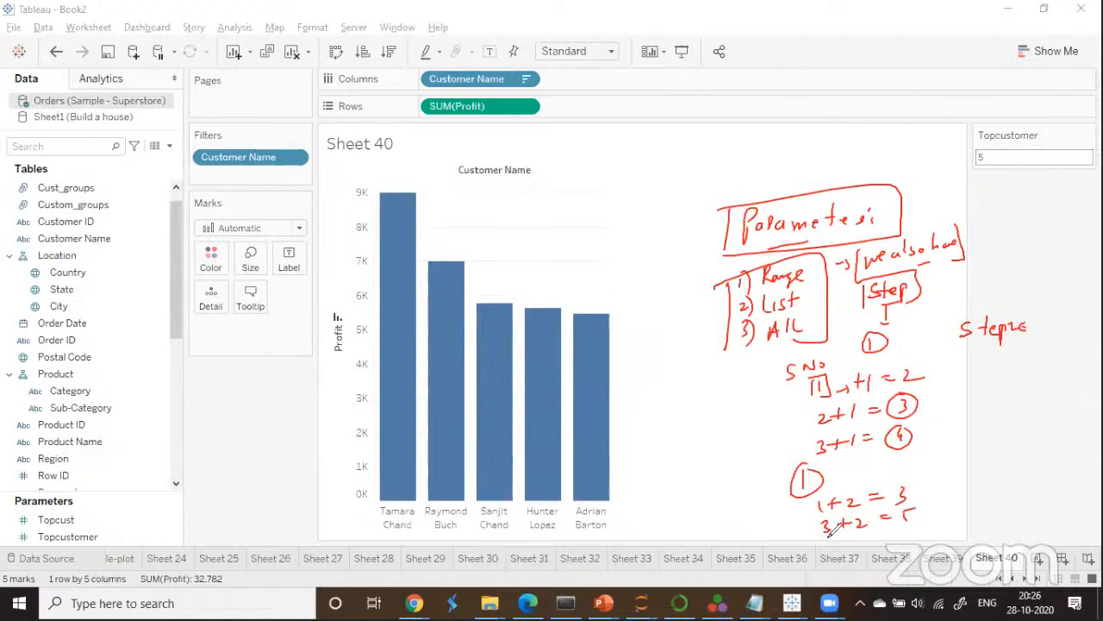
left_click_drag(828, 534, 829, 543)
left_click_drag(838, 538, 867, 541)
left_click_drag(877, 538, 908, 538)
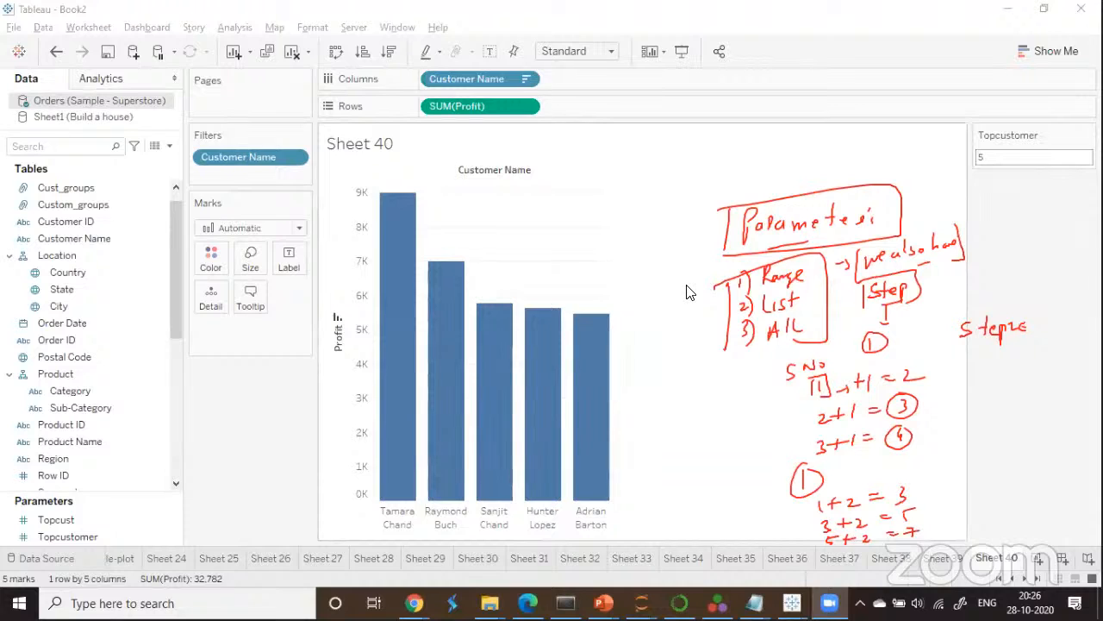
Edit the Topcustomer parameter to allow a range with minimum 1 and maximum 100.
right_click(90, 536)
left_click(156, 333)
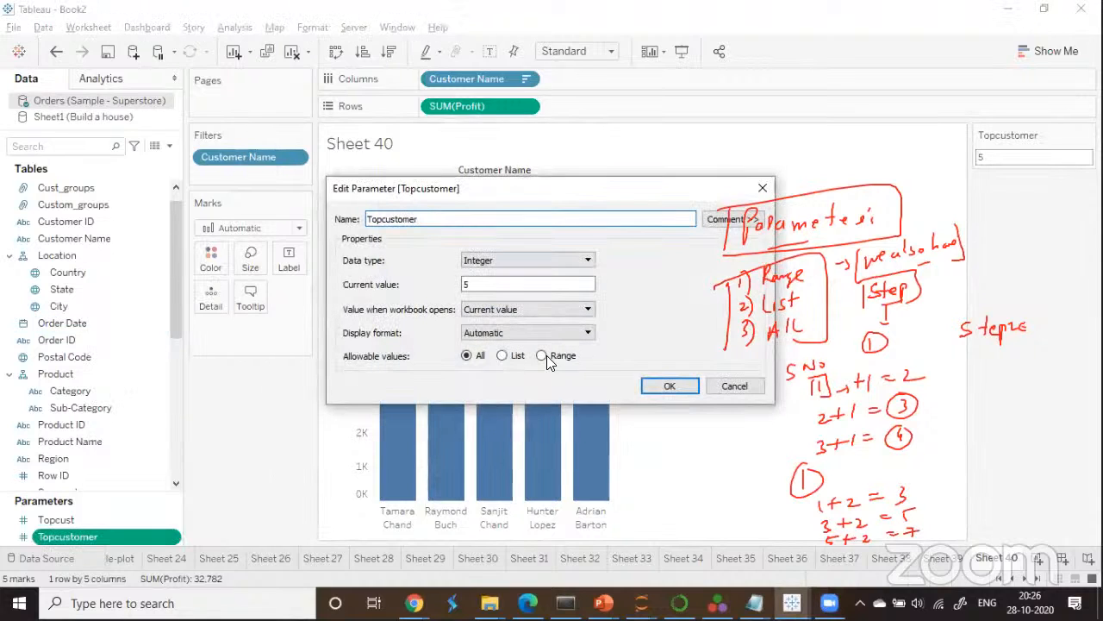
left_click(546, 355)
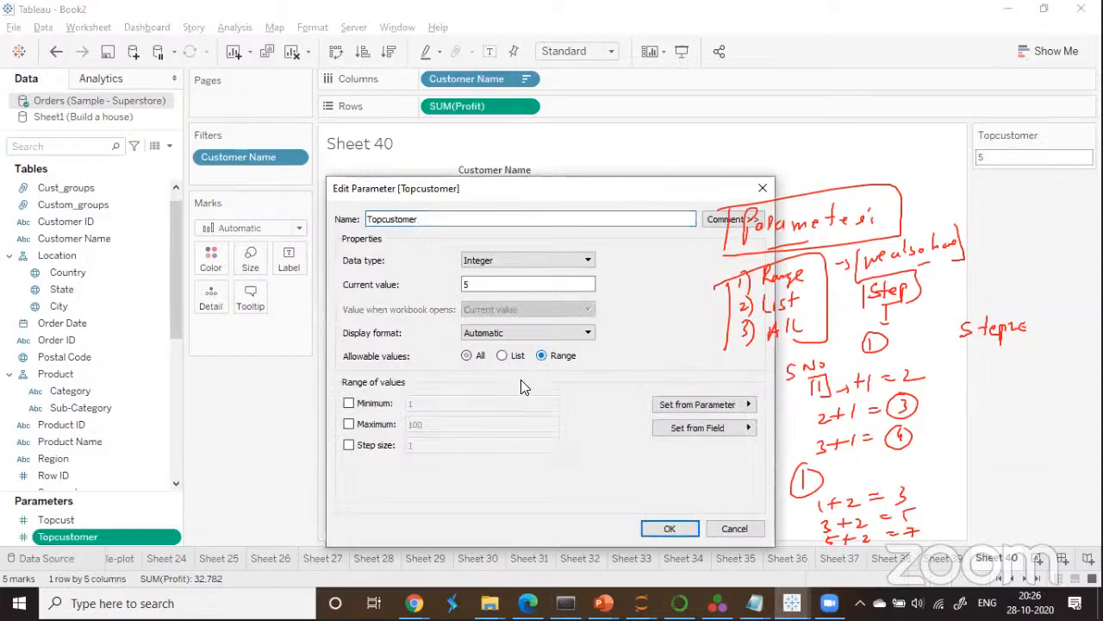
left_click(348, 403)
left_click(349, 423)
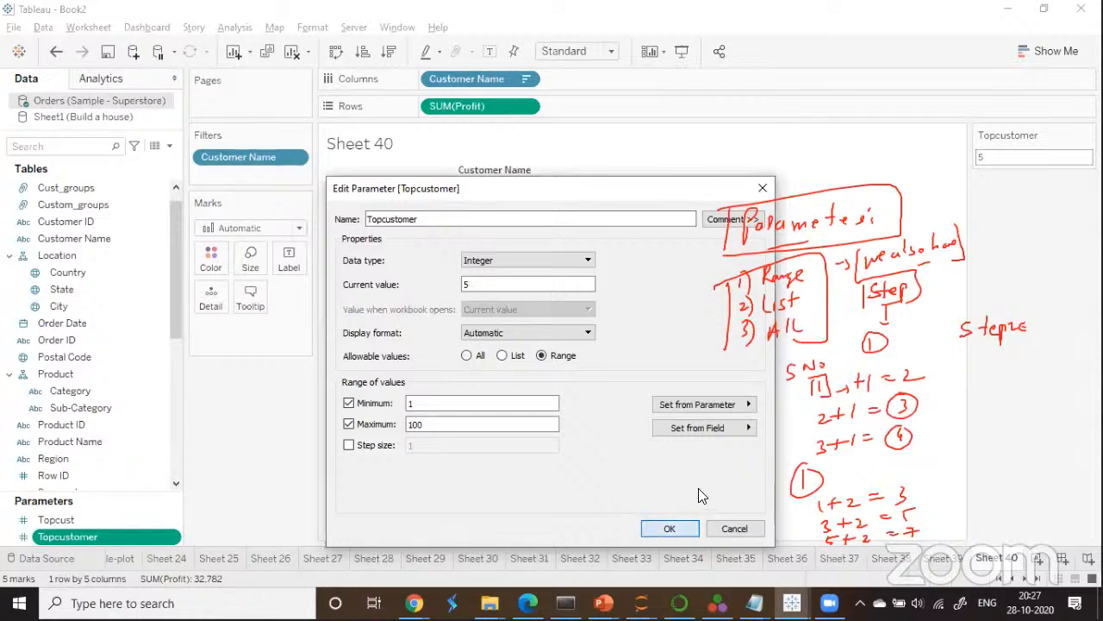
key("Return")
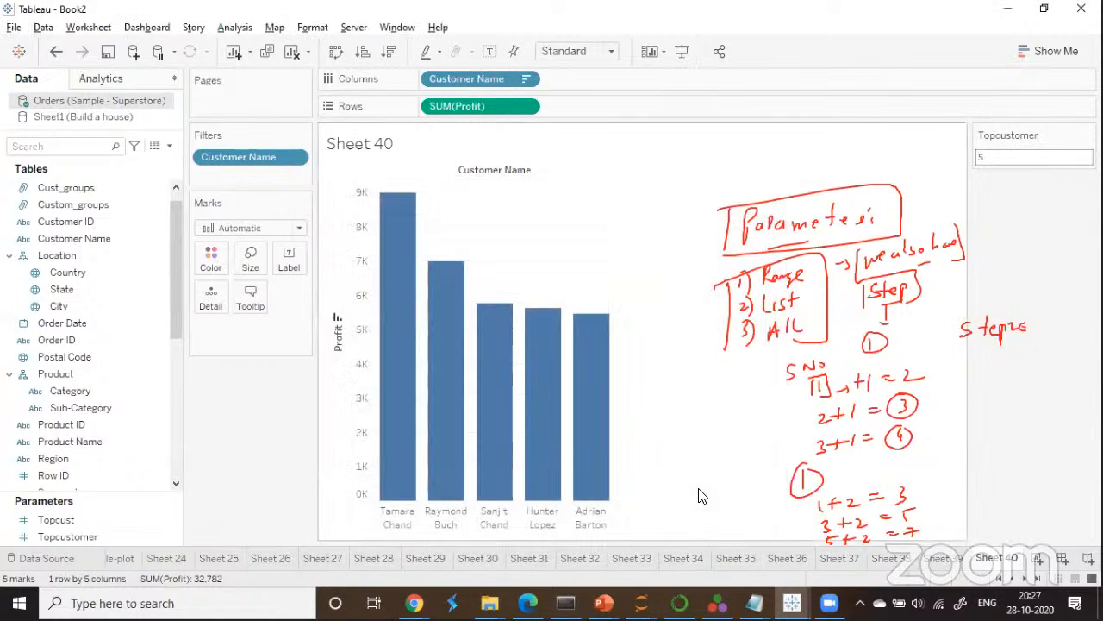
Clear the old annotations and handwrite a Filters list beside the chart with Groups, Sets and Parameters as items 2 to 4.
left_click(573, 130)
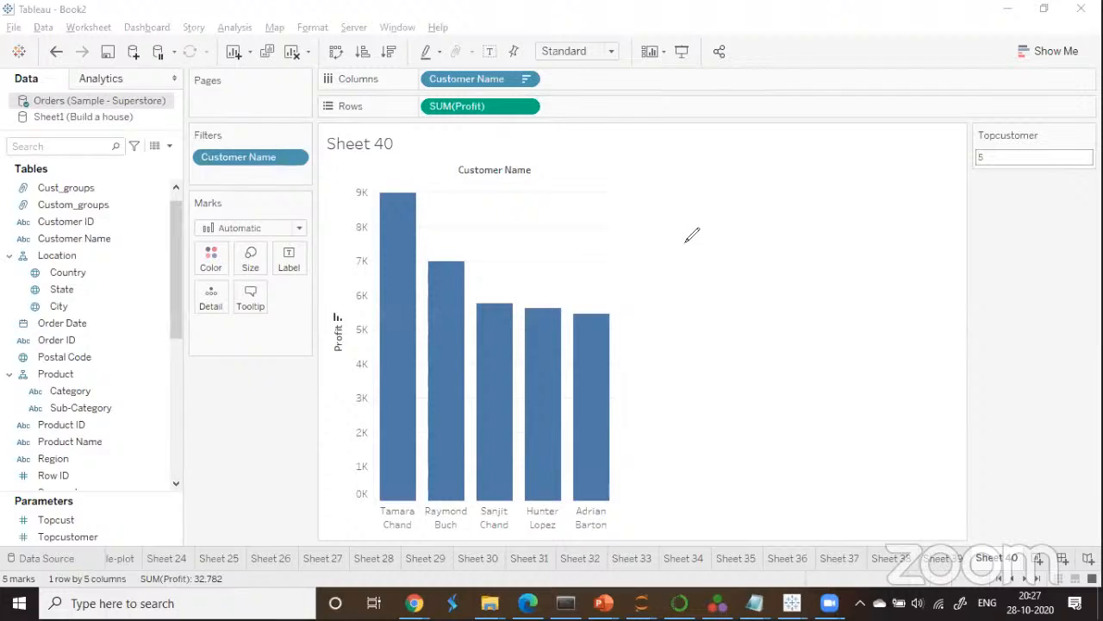
left_click_drag(719, 212, 722, 232)
left_click_drag(720, 222, 736, 221)
left_click_drag(743, 207, 759, 216)
left_click_drag(751, 210, 765, 207)
left_click_drag(770, 208, 781, 207)
left_click_drag(703, 242, 714, 254)
mouse_move(706, 265)
left_mouse_down()
mouse_move(722, 274)
mouse_move(762, 253)
left_mouse_up()
left_click_drag(766, 246, 780, 250)
left_click_drag(781, 242, 784, 260)
left_click_drag(798, 234, 792, 241)
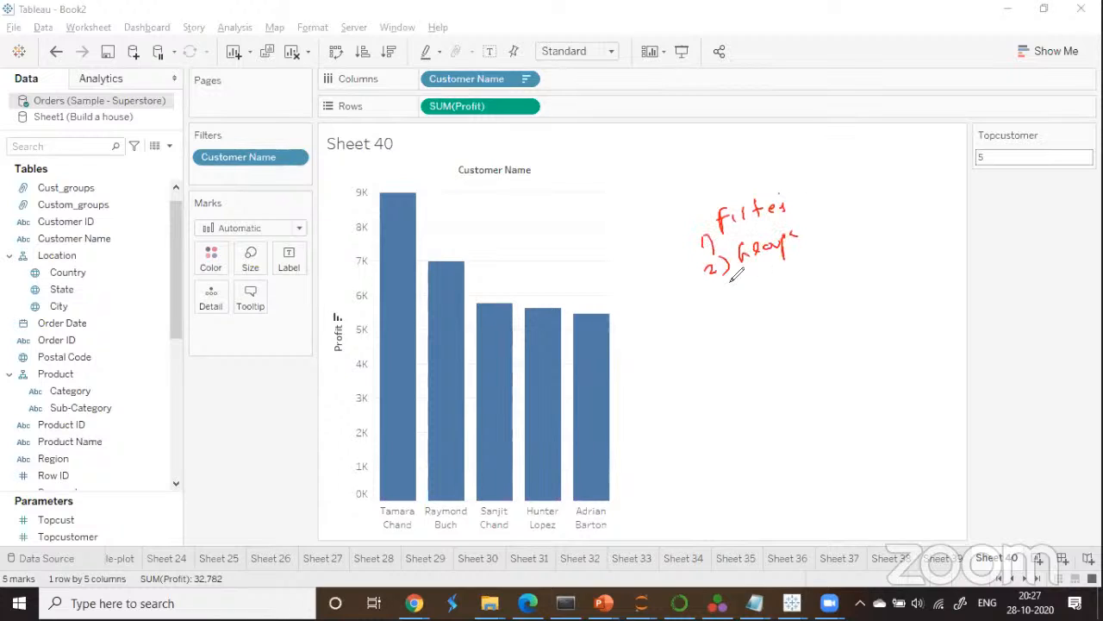
left_click_drag(728, 286, 729, 295)
left_click_drag(737, 280, 736, 305)
left_click_drag(763, 274, 755, 290)
left_click_drag(768, 283, 786, 281)
left_click_drag(778, 275, 789, 273)
left_click_drag(794, 266, 806, 275)
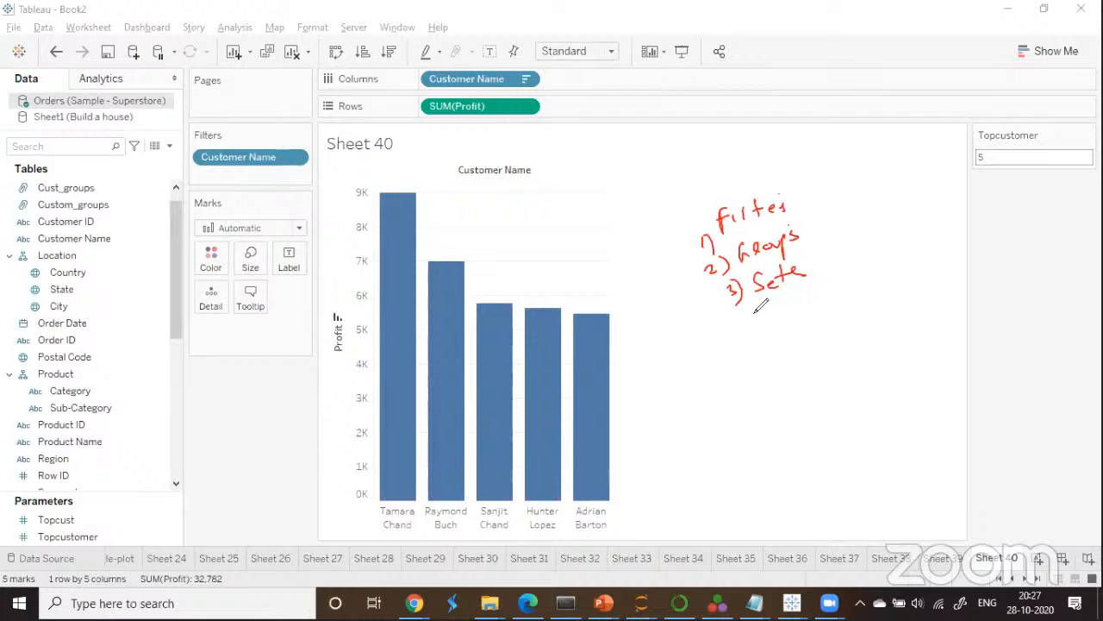
left_click_drag(750, 320, 768, 338)
left_click_drag(775, 300, 778, 327)
left_click_drag(781, 311, 817, 305)
left_click_drag(818, 304, 841, 293)
left_click_drag(833, 286, 844, 281)
left_click_drag(849, 279, 852, 283)
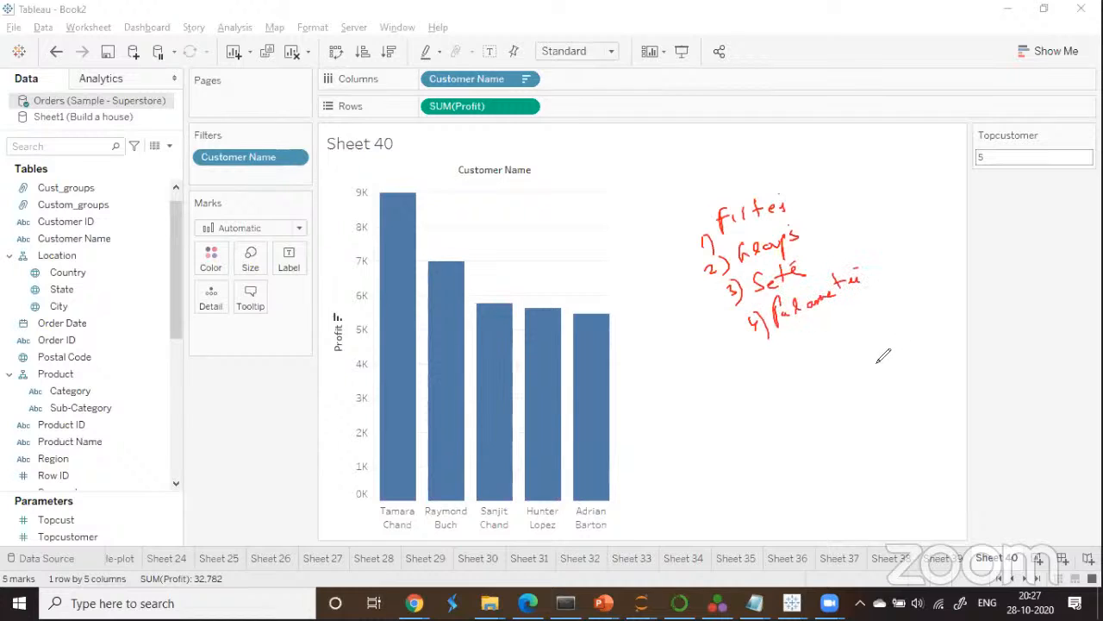
Box the handwritten word Parameters and annotate it with an arrow to a boxed note reading Dynamic.
mouse_move(760, 347)
left_mouse_down()
mouse_move(766, 359)
mouse_move(802, 327)
left_mouse_up()
mouse_move(775, 300)
left_mouse_down()
mouse_move(774, 330)
mouse_move(882, 303)
mouse_move(840, 332)
mouse_move(873, 340)
mouse_move(941, 310)
mouse_move(893, 347)
mouse_move(923, 348)
left_mouse_up()
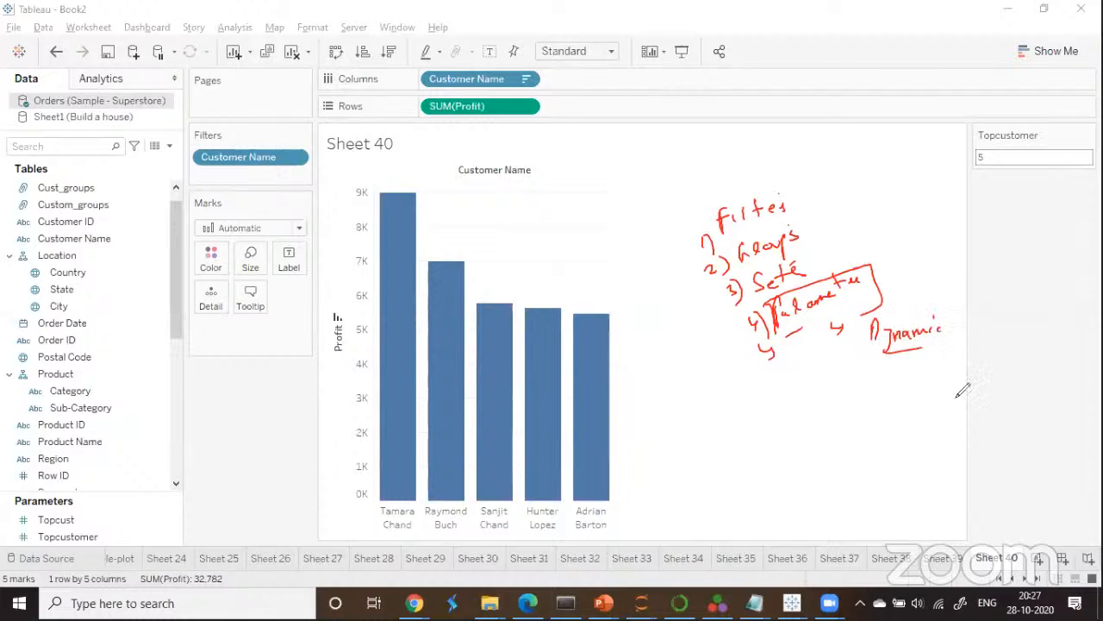
left_click_drag(857, 303, 860, 348)
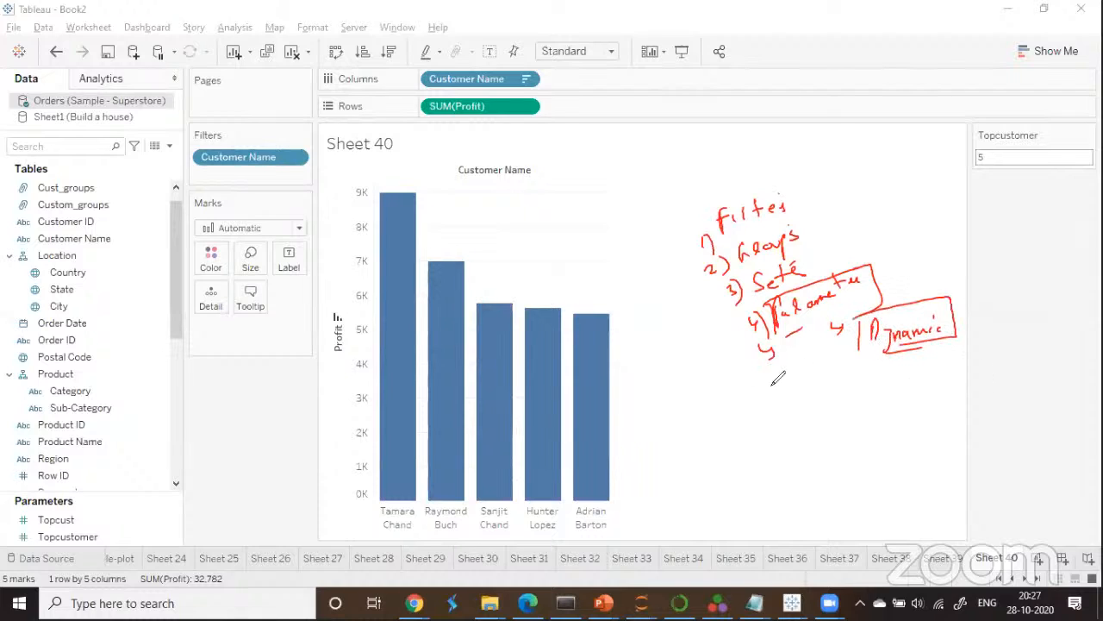
Handwrite Parameters below the list with an arrow to a boxed, underlined worksheets note.
mouse_move(757, 395)
left_mouse_down()
mouse_move(767, 379)
mouse_move(862, 364)
mouse_move(877, 382)
left_mouse_up()
left_click_drag(798, 399, 875, 386)
left_click_drag(867, 378, 1000, 365)
mouse_move(944, 390)
left_mouse_down()
mouse_move(972, 387)
mouse_move(981, 343)
mouse_move(907, 366)
left_mouse_up()
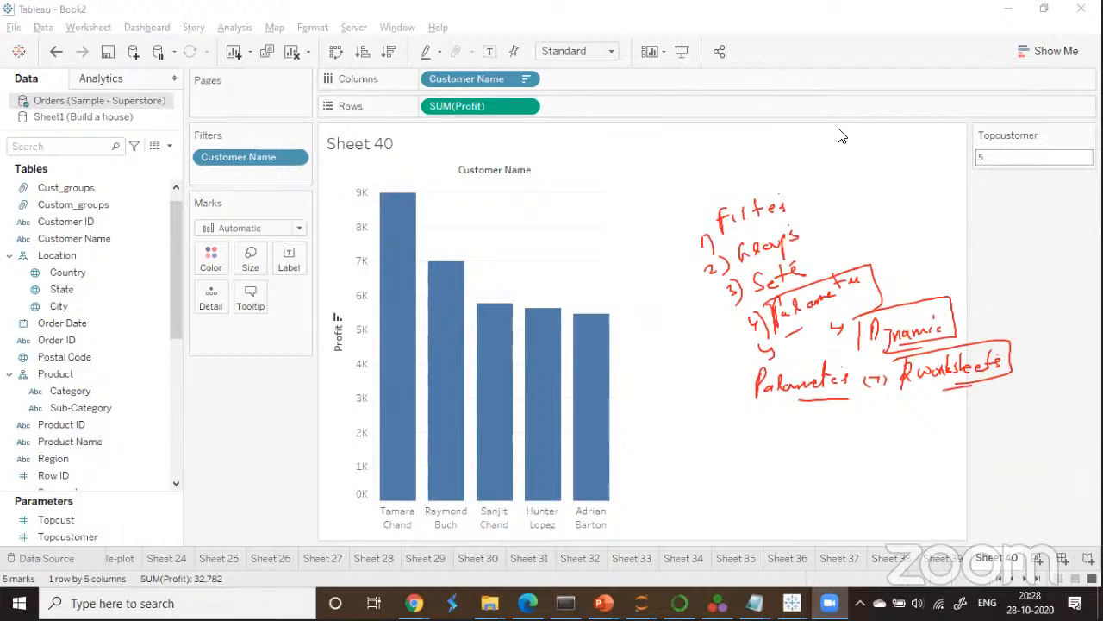
Create a new worksheet and build a bar chart with Profit on Rows and Customer Name on Columns.
left_click(1039, 560)
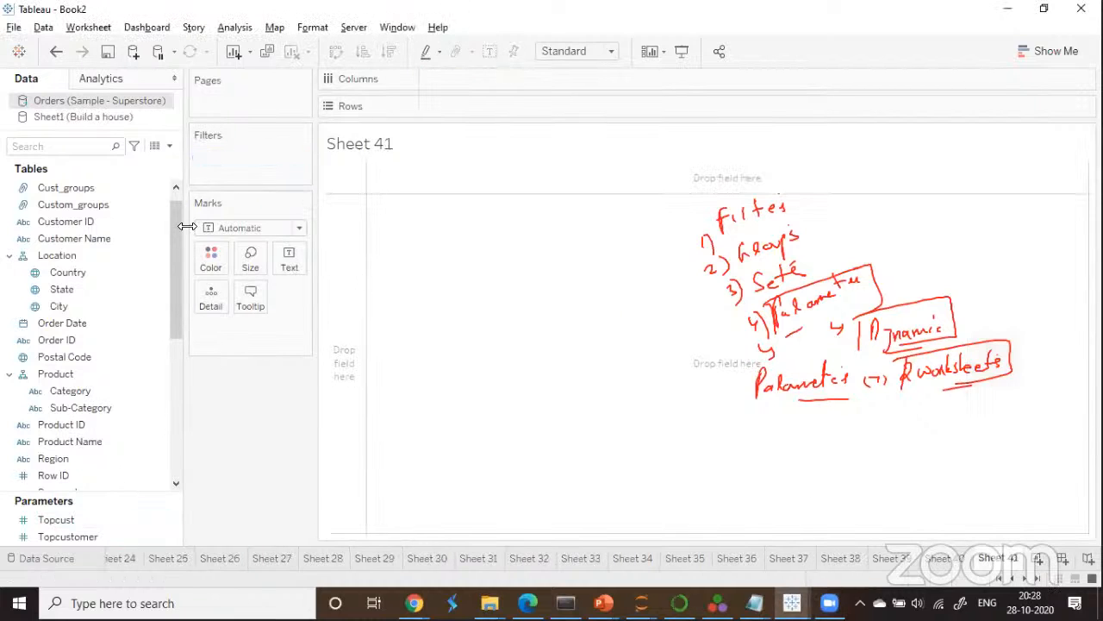
left_click(177, 352)
left_click(119, 357)
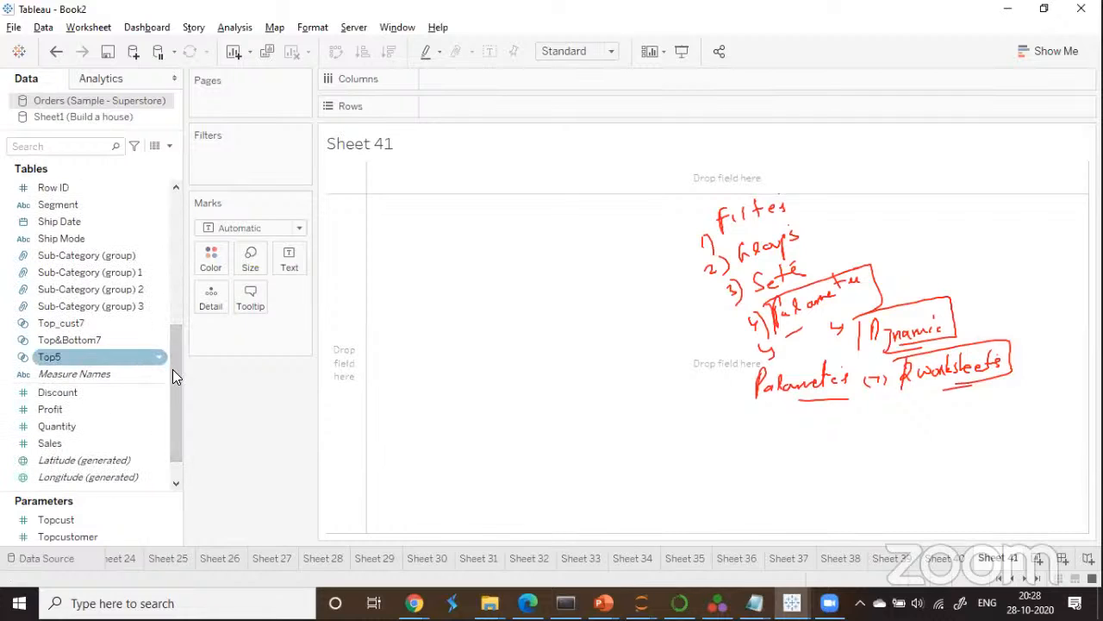
left_click_drag(62, 411, 235, 262)
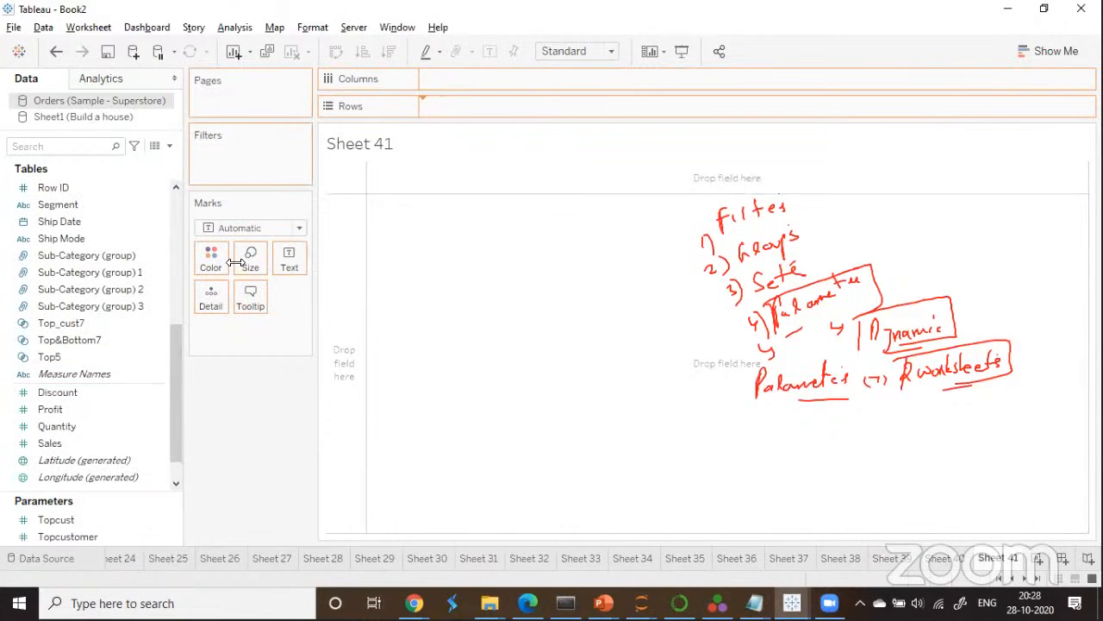
left_click_drag(170, 366, 177, 209)
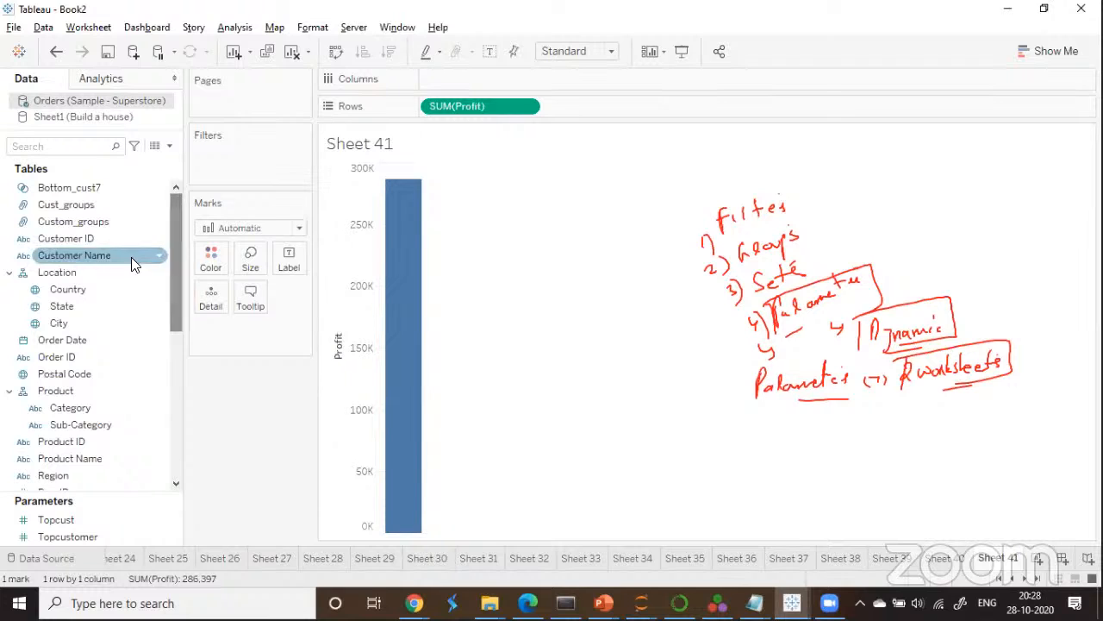
left_click_drag(131, 263, 478, 79)
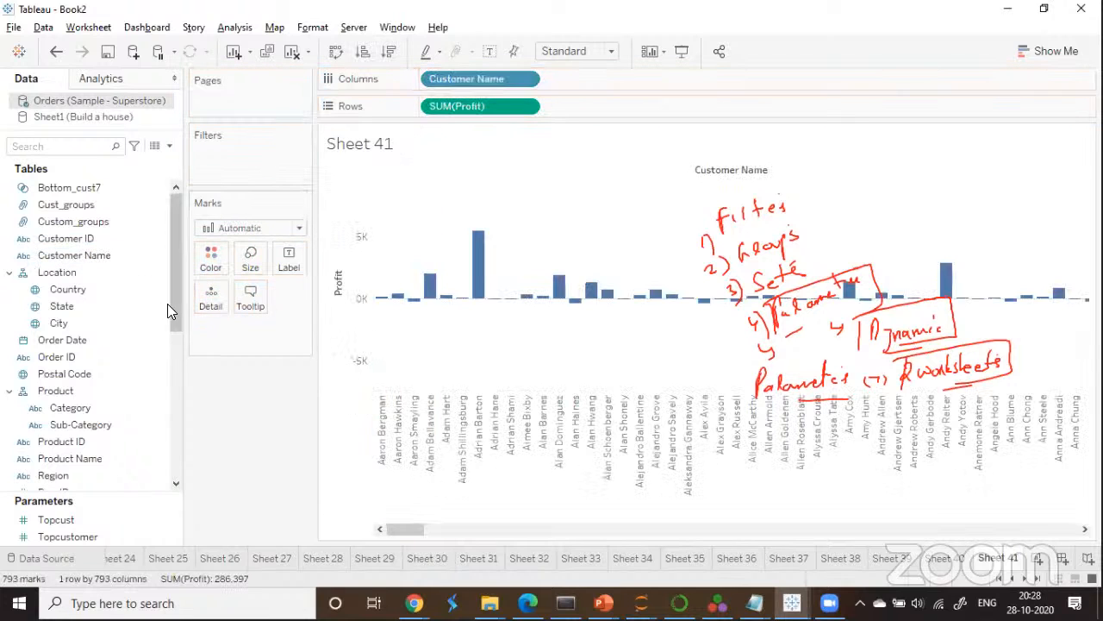
Filter Customer Name to the top Topcustomer by Sum of Profit and sort the bars in descending order.
left_click_drag(78, 255, 267, 158)
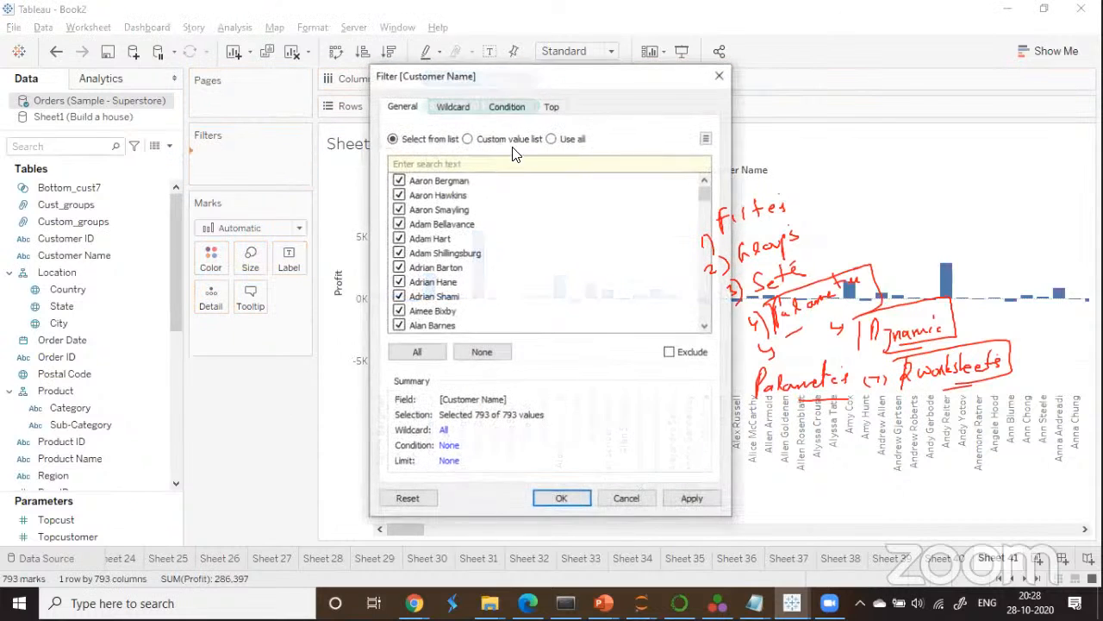
left_click(550, 107)
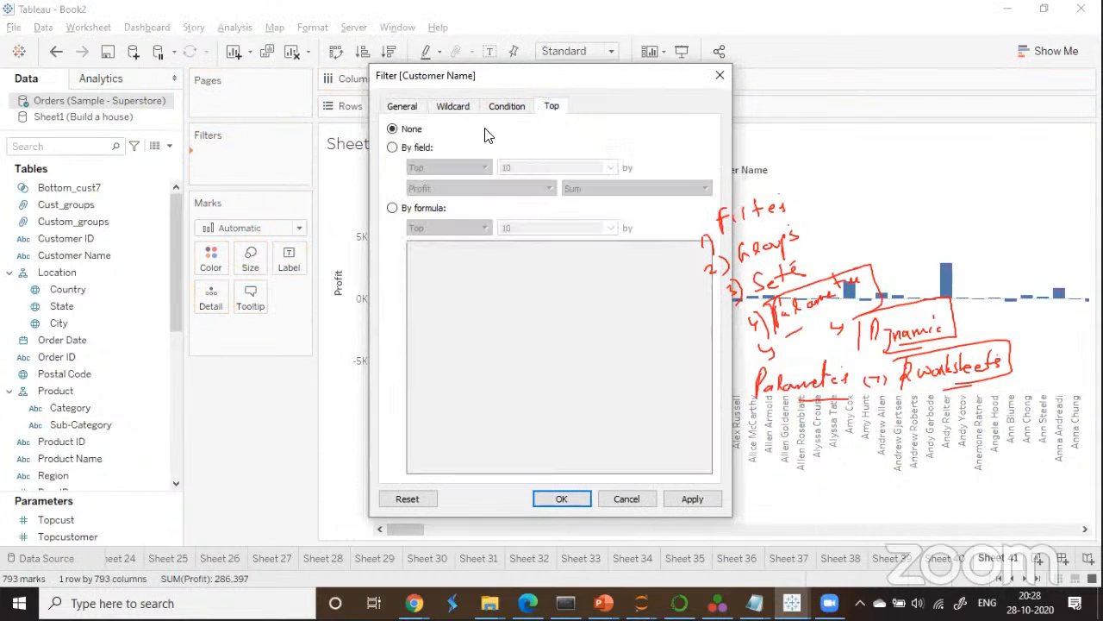
left_click(393, 148)
left_click(610, 167)
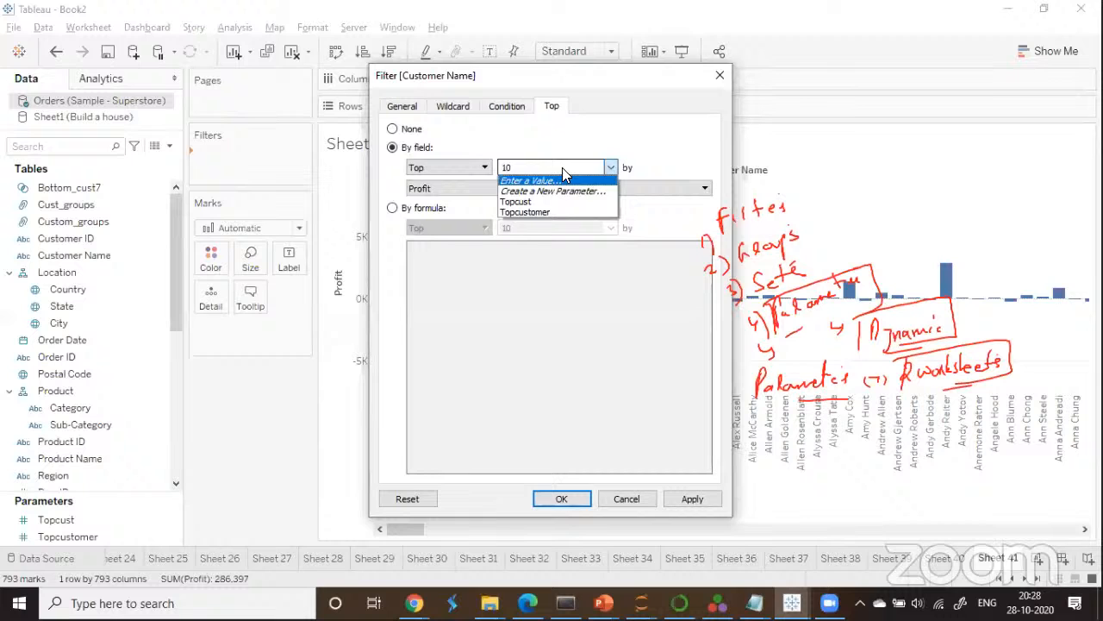
left_click(536, 212)
left_click(692, 499)
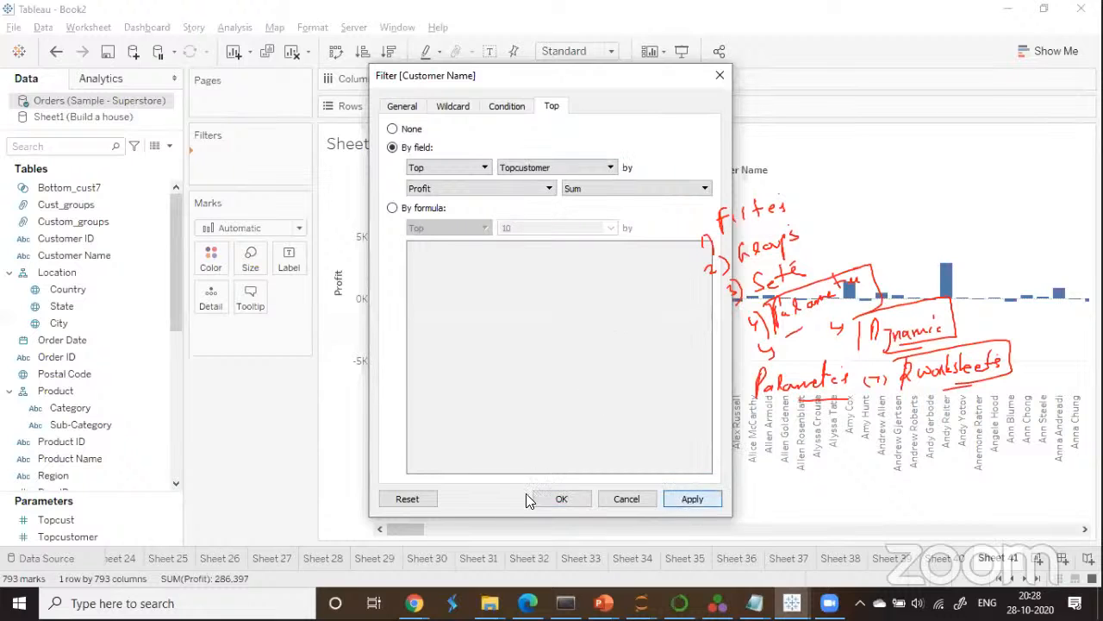
left_click(558, 498)
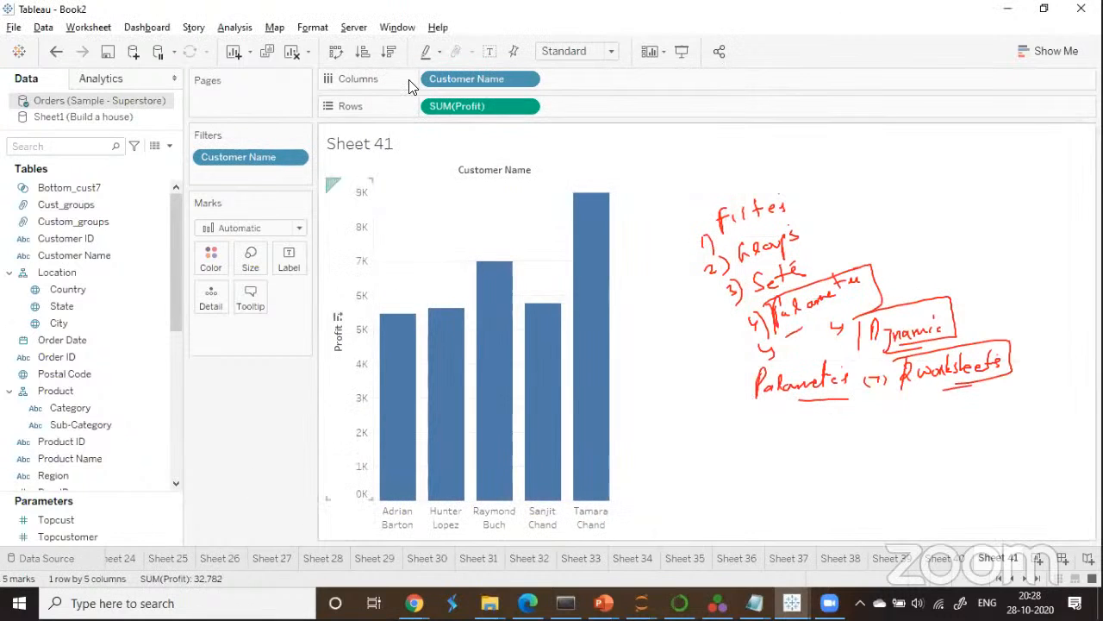
left_click(387, 50)
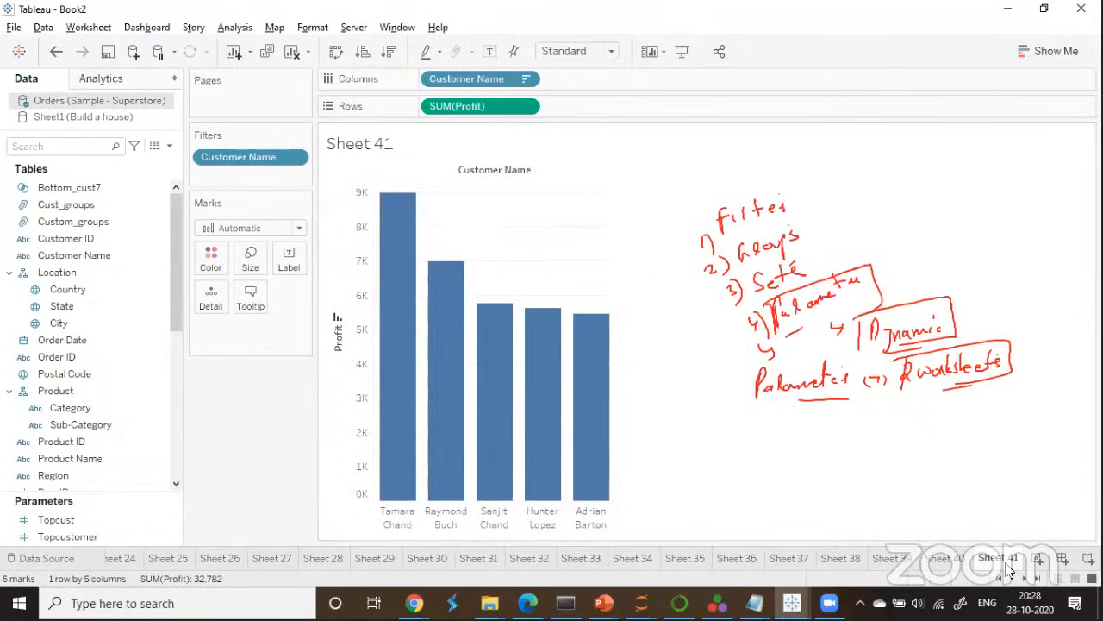
Set Topcustomer to 55 on Sheet 40 and view the resulting customers in the Sheet 41 chart.
left_click(945, 558)
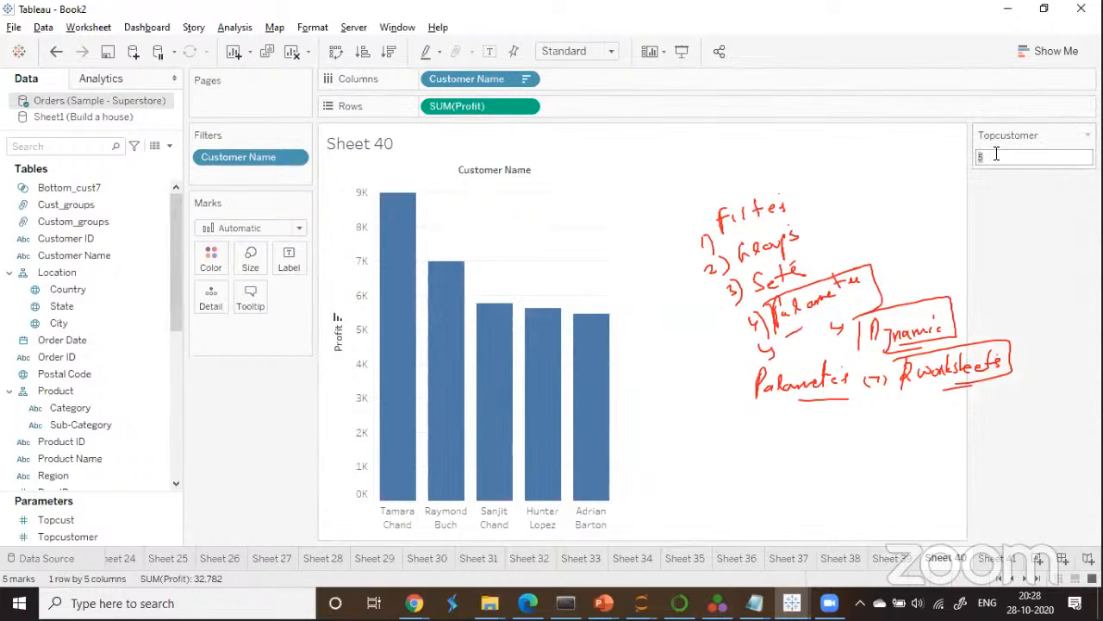
key("BackSpace")
type("55")
key("Return")
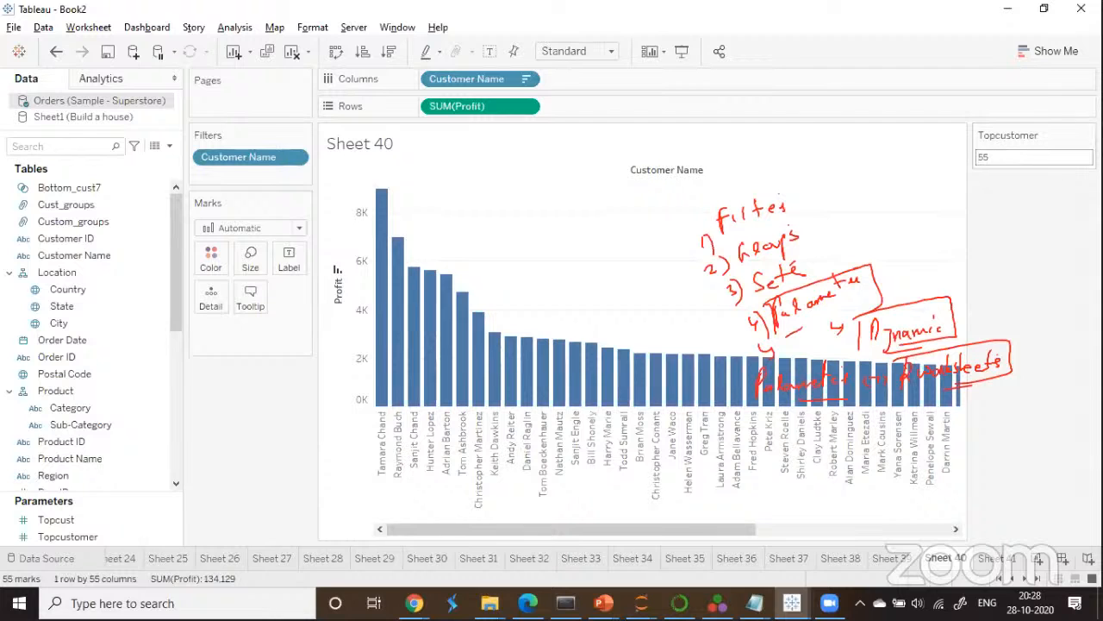
left_click(1000, 558)
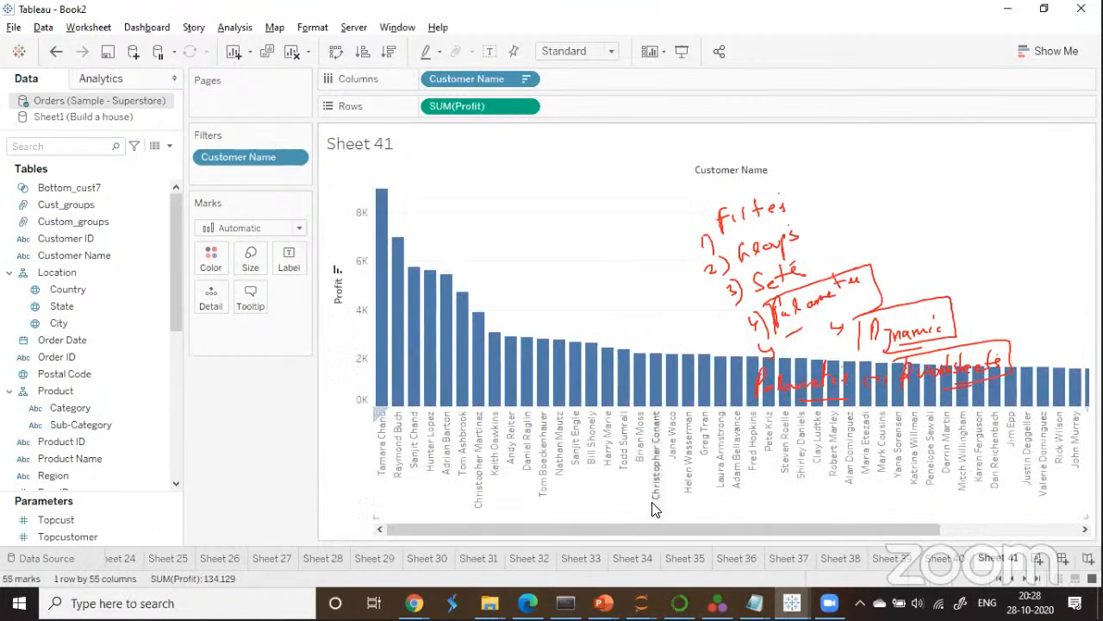
left_click(1034, 528)
scroll(701, 502, "up", 10)
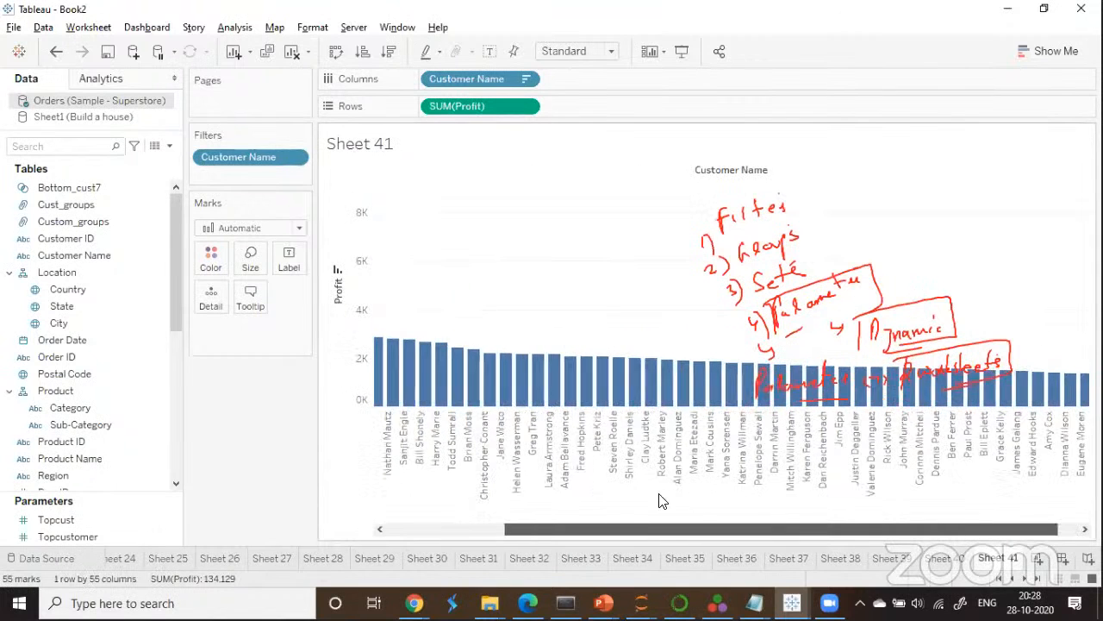
Set Topcustomer to 20 on Sheet 40 and check the chart on Sheet 41.
left_click(955, 558)
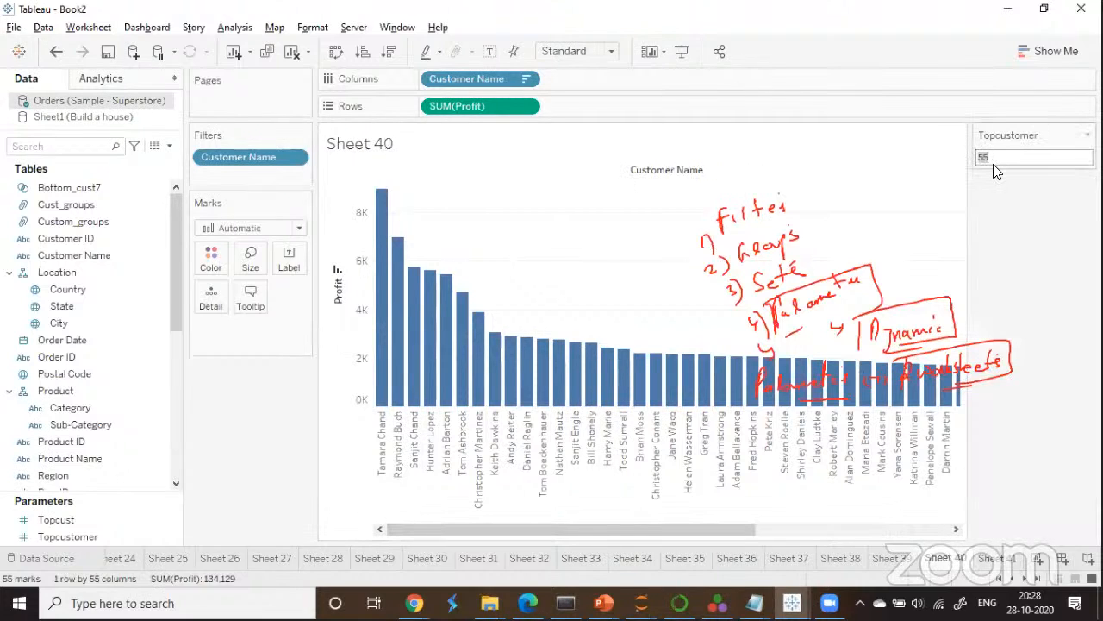
key("BackSpace")
key("Return")
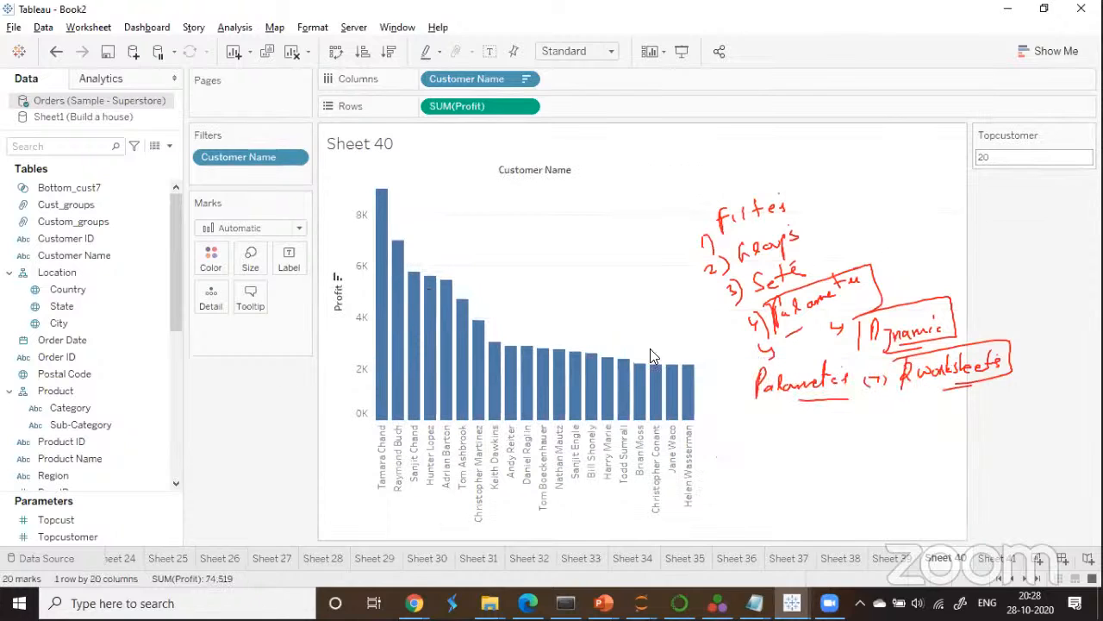
left_click(996, 558)
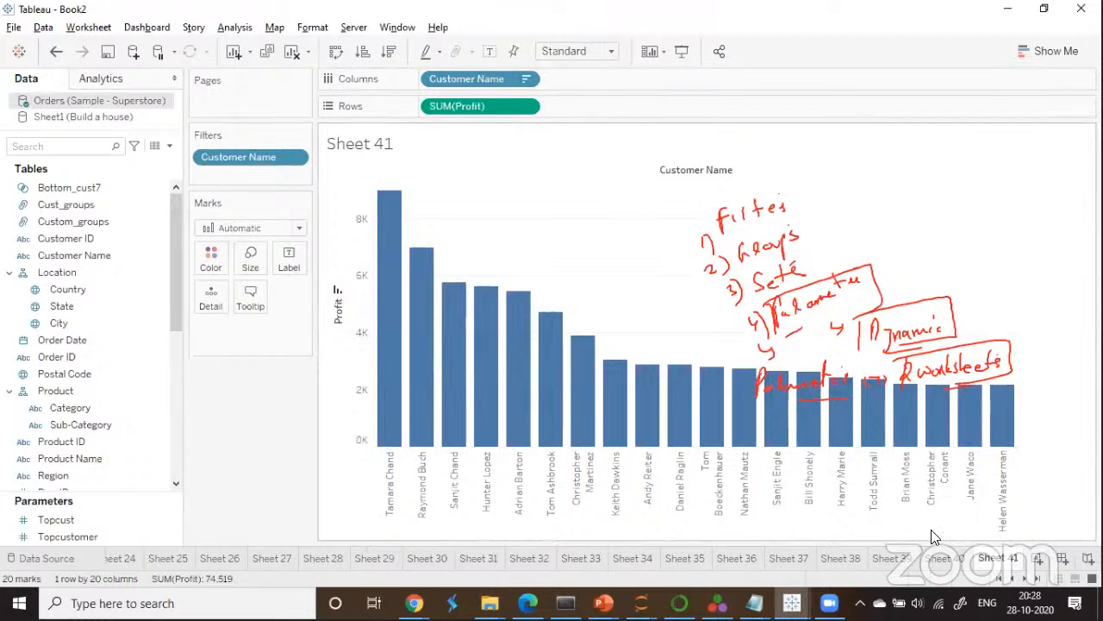
Compare the customer profit charts on Sheet 40 and Sheet 41 by switching between them.
left_click(941, 556)
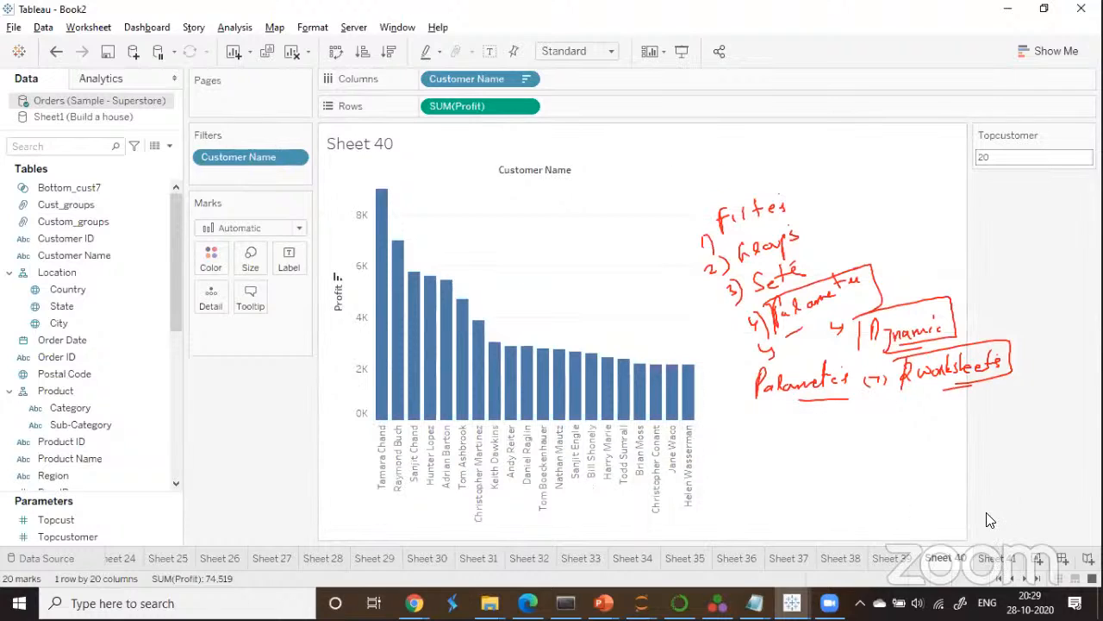
left_click(997, 558)
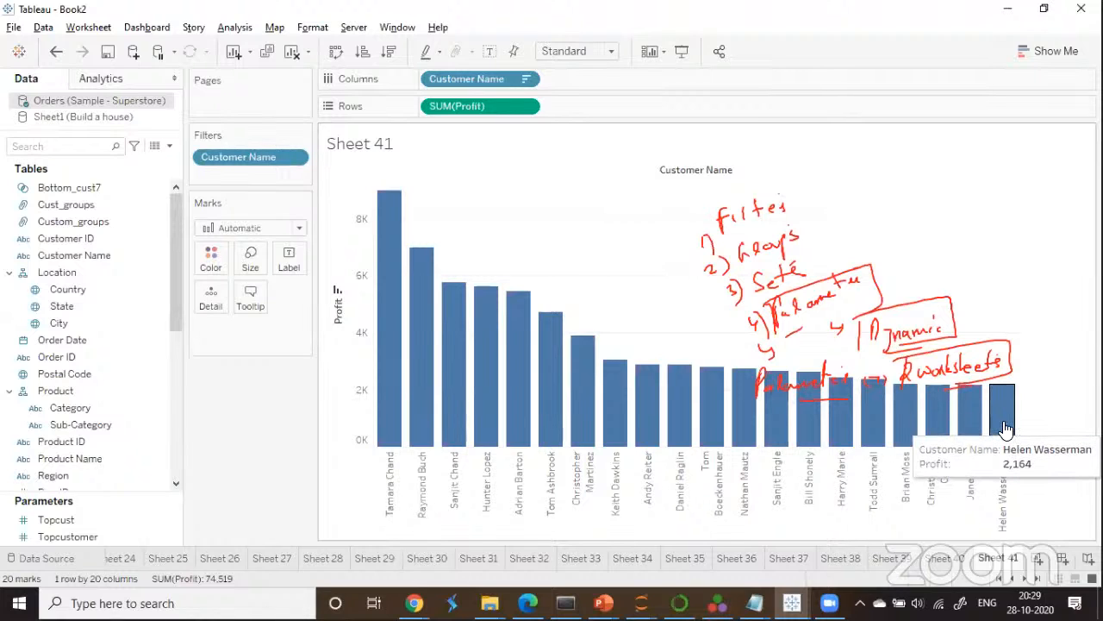
left_click(944, 559)
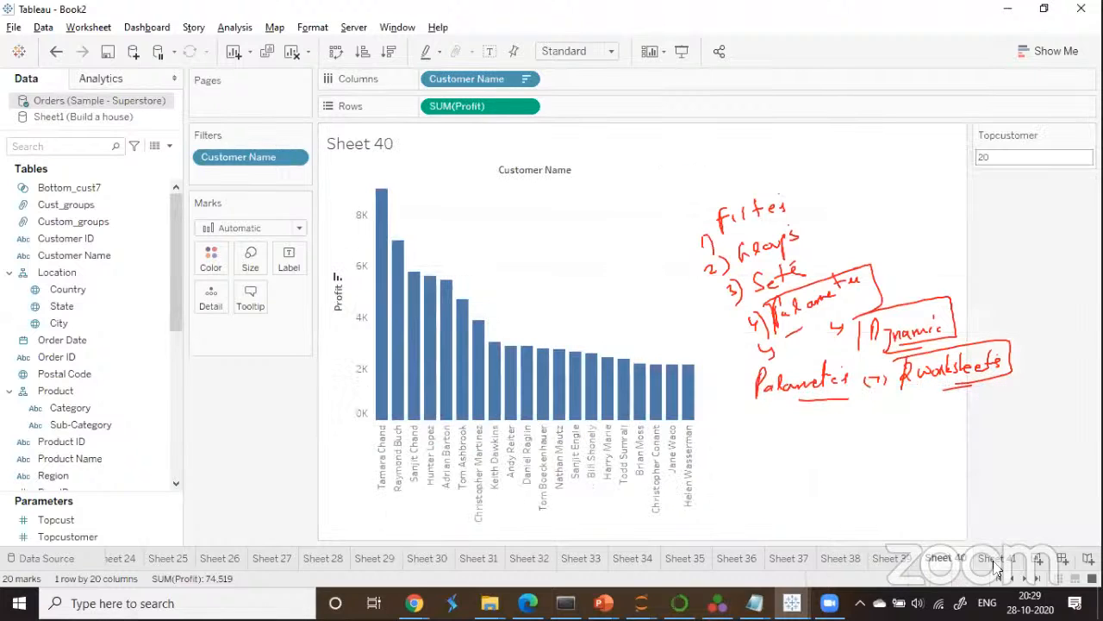
left_click(998, 559)
left_click(948, 558)
Handwrite an underlined, boxed Parameters label below the Topcustomer control on Sheet 40.
mouse_move(927, 245)
left_mouse_down()
mouse_move(929, 222)
mouse_move(1028, 219)
left_mouse_up()
left_click_drag(946, 243, 993, 239)
left_click_drag(910, 206, 907, 242)
mouse_move(908, 205)
left_mouse_down()
mouse_move(1002, 185)
mouse_move(991, 238)
left_mouse_up()
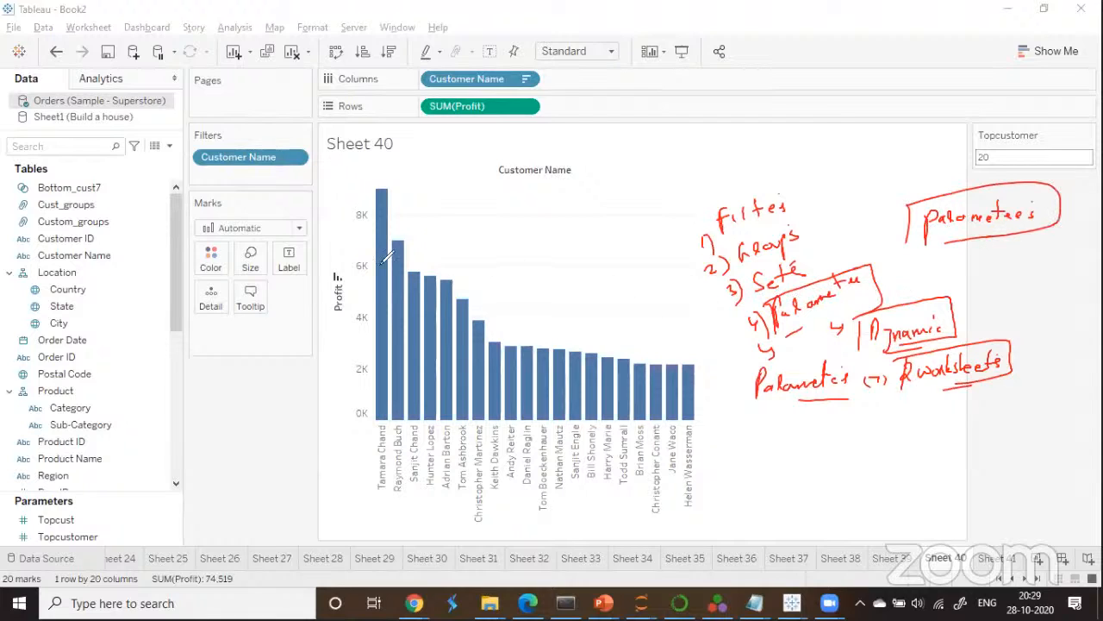
Handwrite the boxed notes Same and Topcustomers above the bars of the profit chart.
left_click_drag(540, 206, 525, 228)
left_click_drag(545, 215, 571, 218)
mouse_move(517, 191)
left_mouse_down()
mouse_move(562, 233)
mouse_move(573, 225)
left_mouse_up()
mouse_move(592, 195)
left_mouse_down()
mouse_move(619, 190)
mouse_move(624, 203)
mouse_move(660, 178)
mouse_move(706, 175)
left_mouse_up()
left_click_drag(668, 205, 693, 201)
mouse_move(587, 184)
left_mouse_down()
mouse_move(587, 216)
mouse_move(688, 199)
left_mouse_up()
Handwrite a boxed Sheet 41 note with an arrow above the worksheet tabs.
left_click_drag(969, 483, 974, 519)
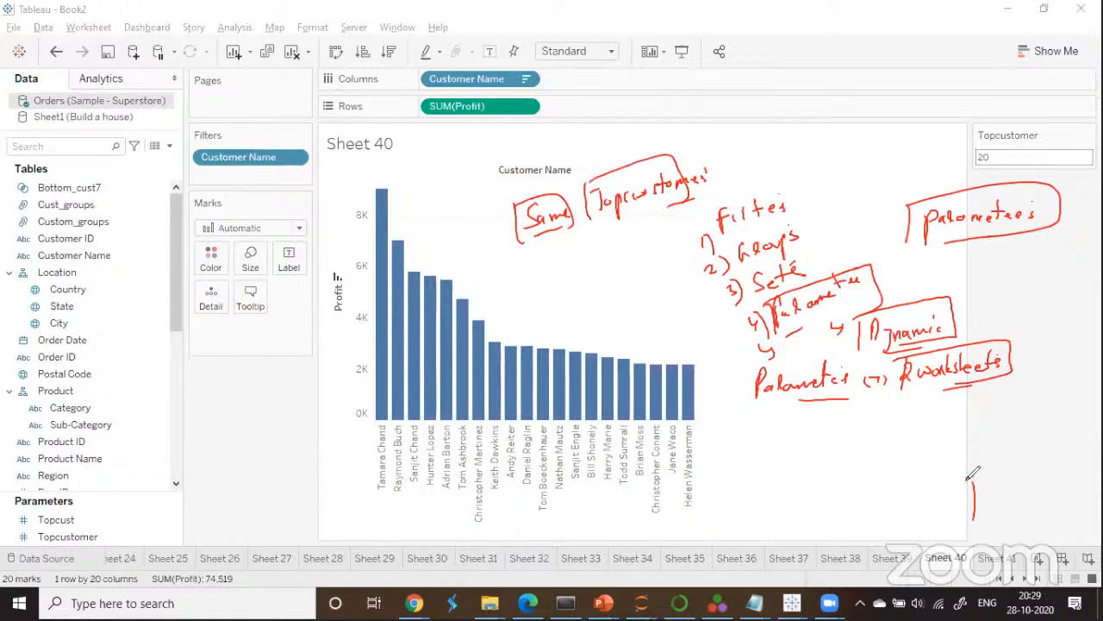
mouse_move(948, 441)
left_mouse_down()
mouse_move(941, 463)
mouse_move(1026, 435)
mouse_move(1034, 453)
left_mouse_up()
left_click_drag(925, 422, 924, 474)
mouse_move(914, 431)
left_mouse_down()
mouse_move(1060, 448)
mouse_move(958, 454)
left_mouse_up()
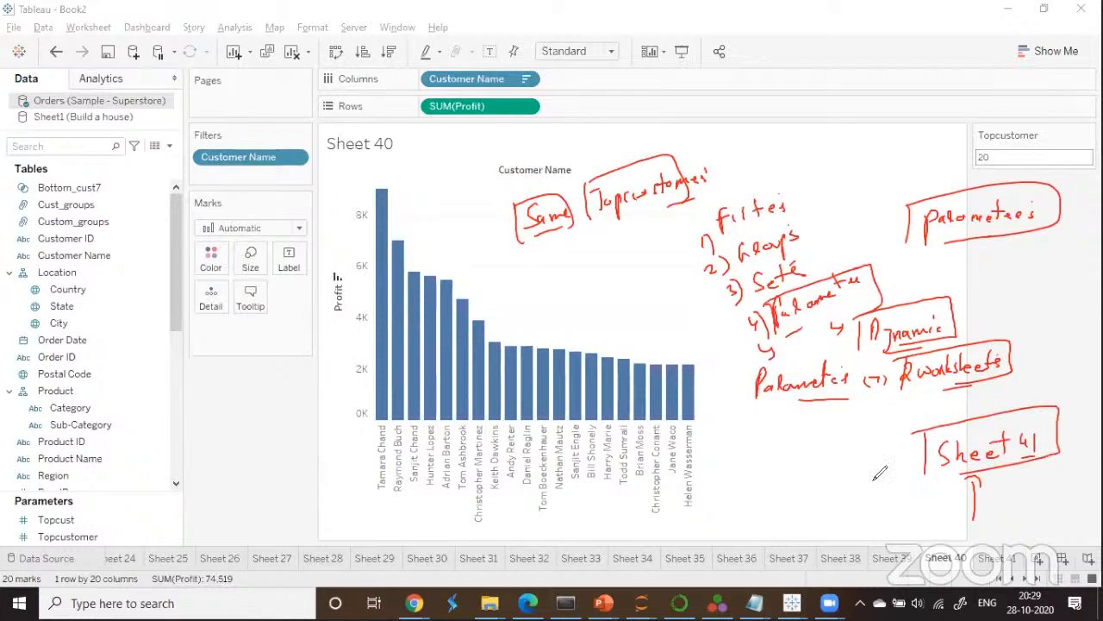